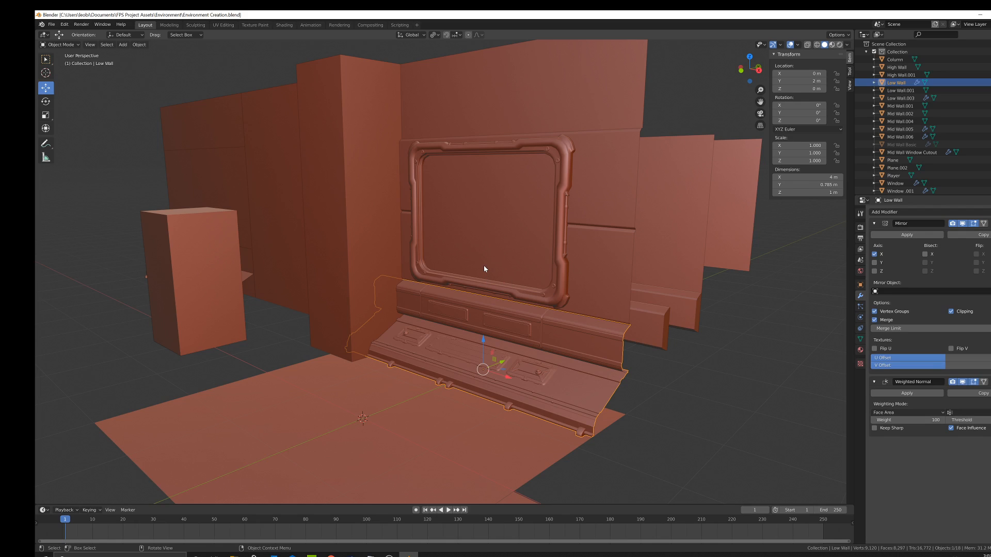
Step: Duplicate the tall column beside the window wall and move the copy 2 m along the Y axis
scroll(475, 270, "down", 2)
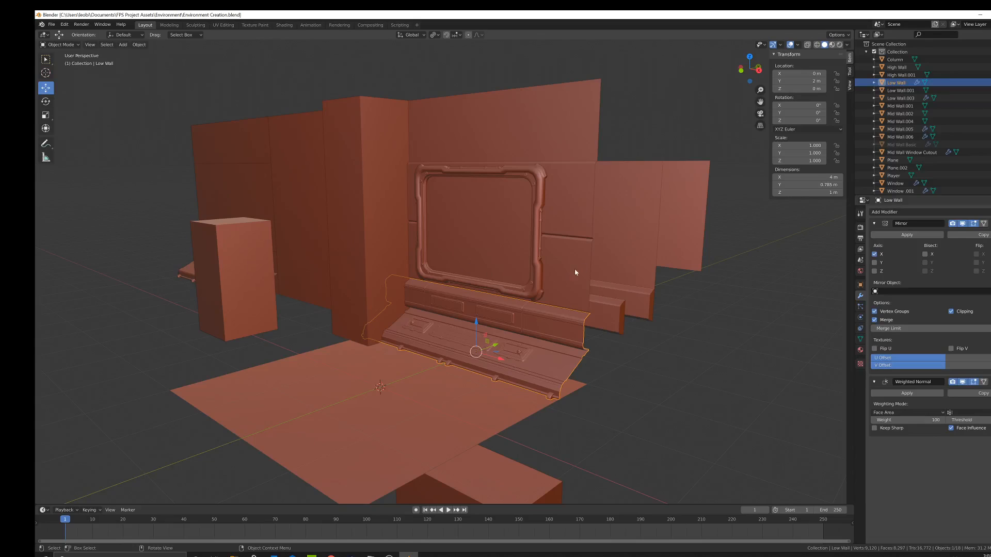
middle_click_drag(576, 272, 508, 355)
left_click(401, 256)
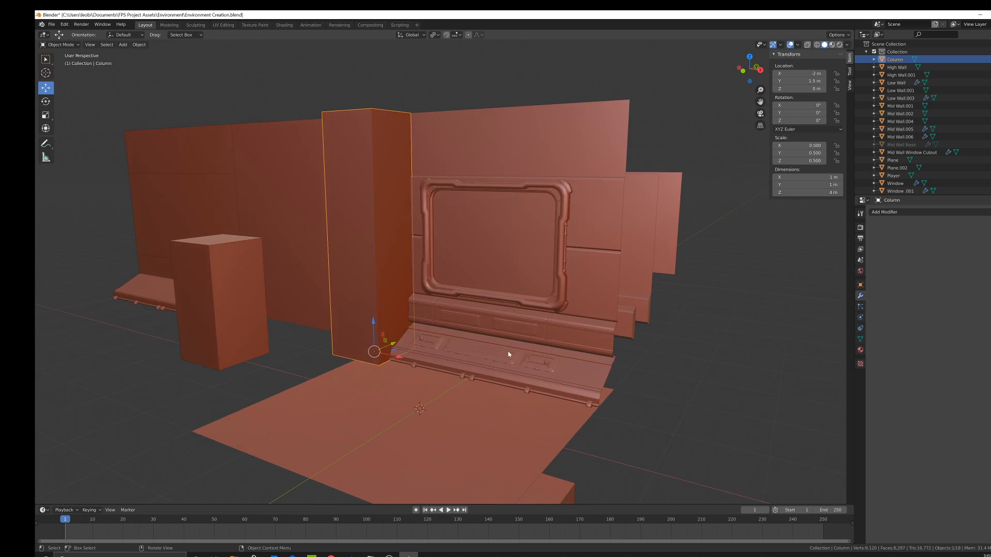
mouse_move(534, 285)
middle_mouse_down()
mouse_move(549, 288)
mouse_move(524, 287)
mouse_move(536, 273)
middle_mouse_up()
scroll(526, 285, "up", 2)
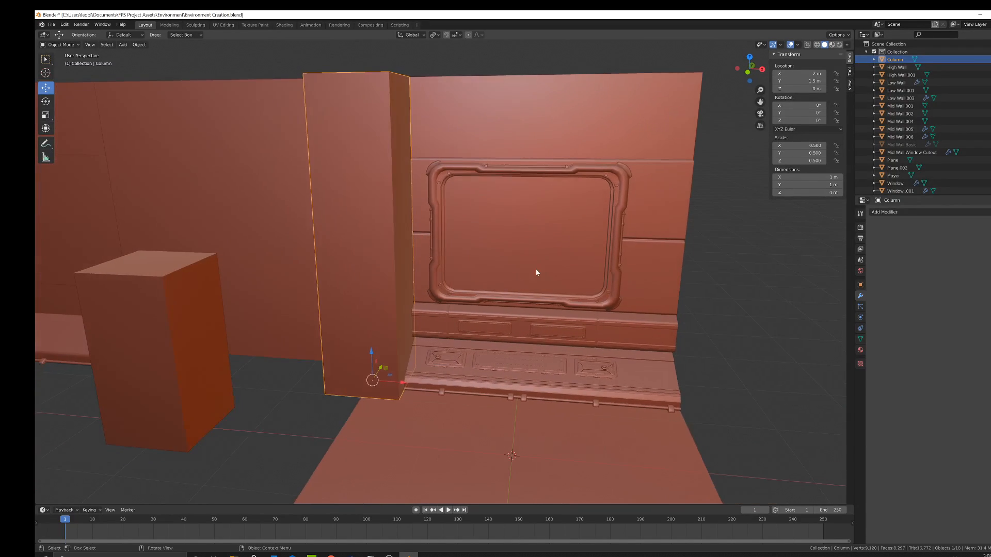
middle_click_drag(466, 303, 485, 270)
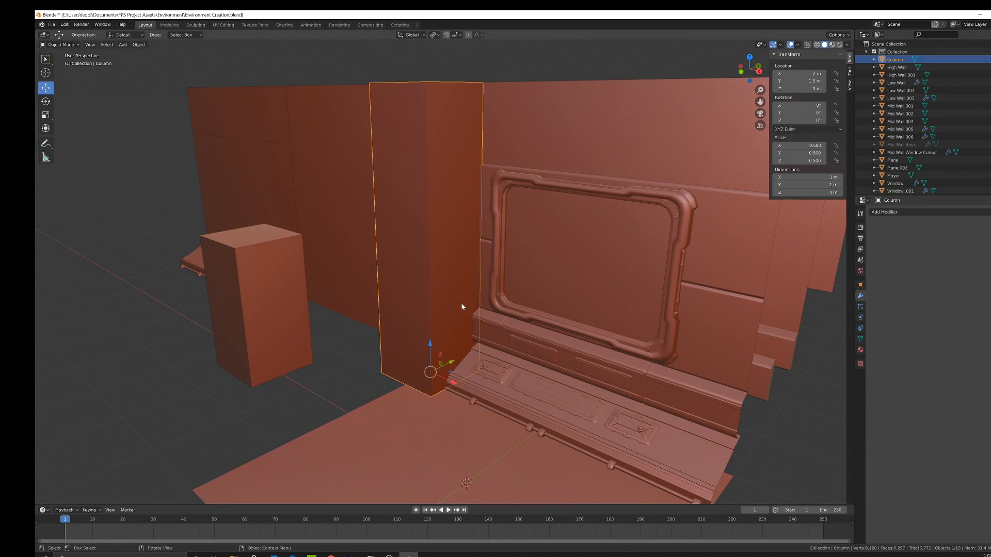
mouse_move(462, 304)
middle_mouse_down("shift")
mouse_move(444, 288)
mouse_move(477, 309)
middle_mouse_up("shift")
scroll(444, 293, "up", 1)
scroll(451, 298, "down", 5)
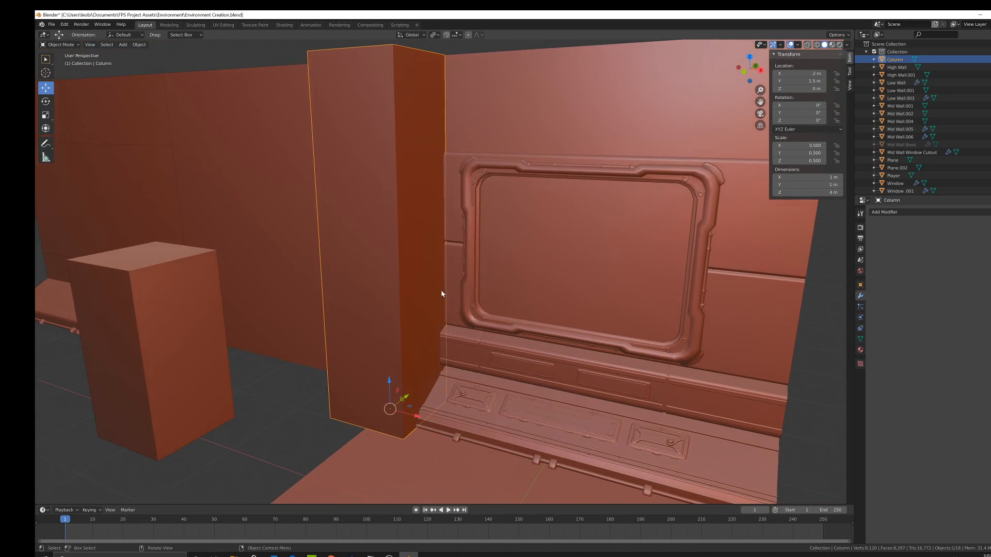
middle_click_drag(468, 274, 433, 265)
key("shift+d")
key("Escape")
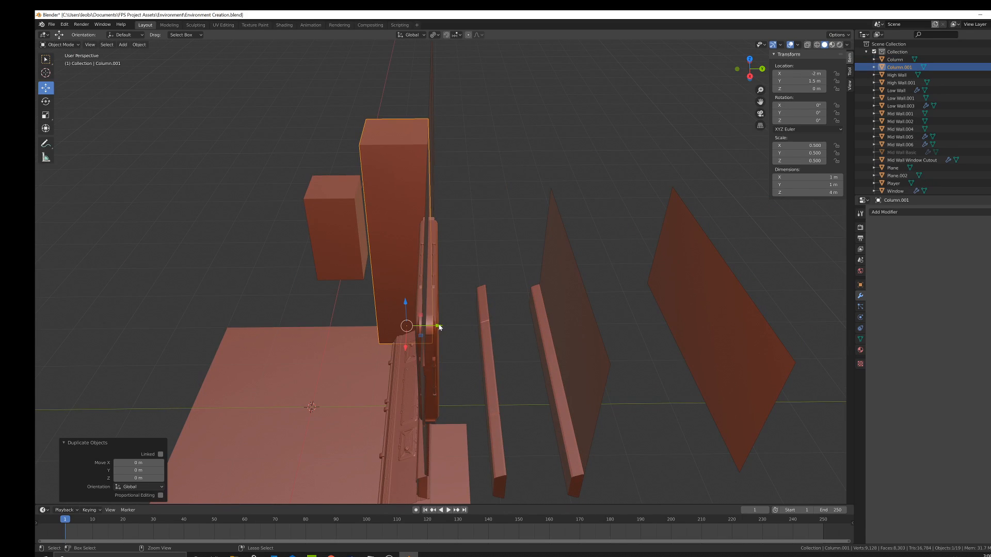
left_click_drag(437, 329, 546, 302)
middle_click_drag(546, 303, 587, 303)
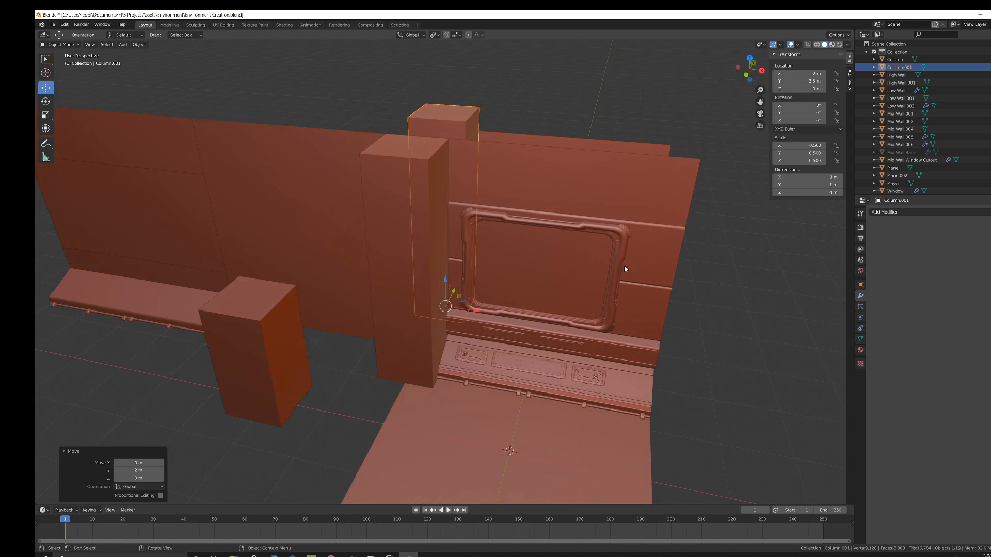
Step: Save the Environment Creation project file
left_click(52, 25)
left_click(88, 75)
middle_click_drag(519, 268, 462, 254)
scroll(424, 254, "up", 3)
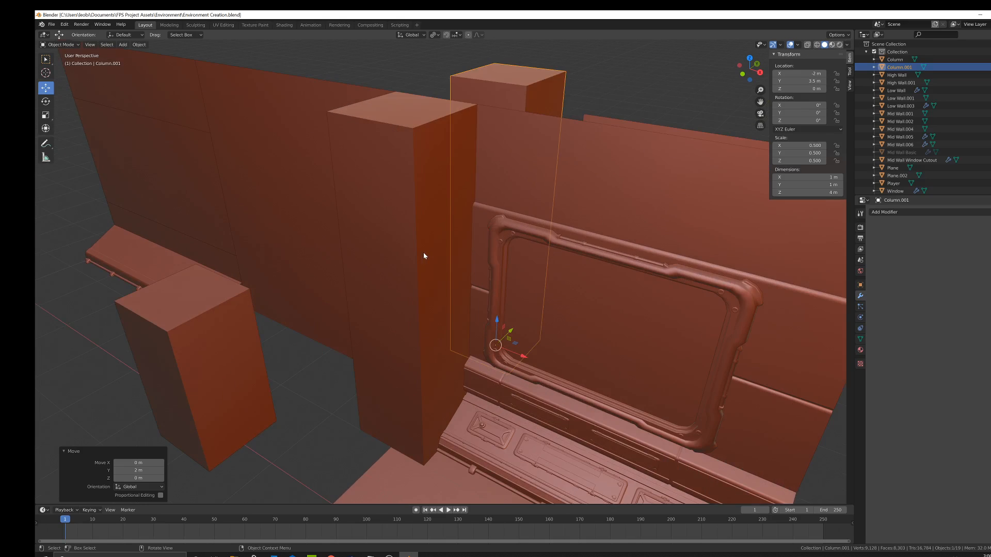
Step: Join the original column beside the window wall into the Low Wall object
left_click(431, 265)
middle_click_drag(434, 298, 424, 267, "shift")
scroll(423, 268, "down", 4)
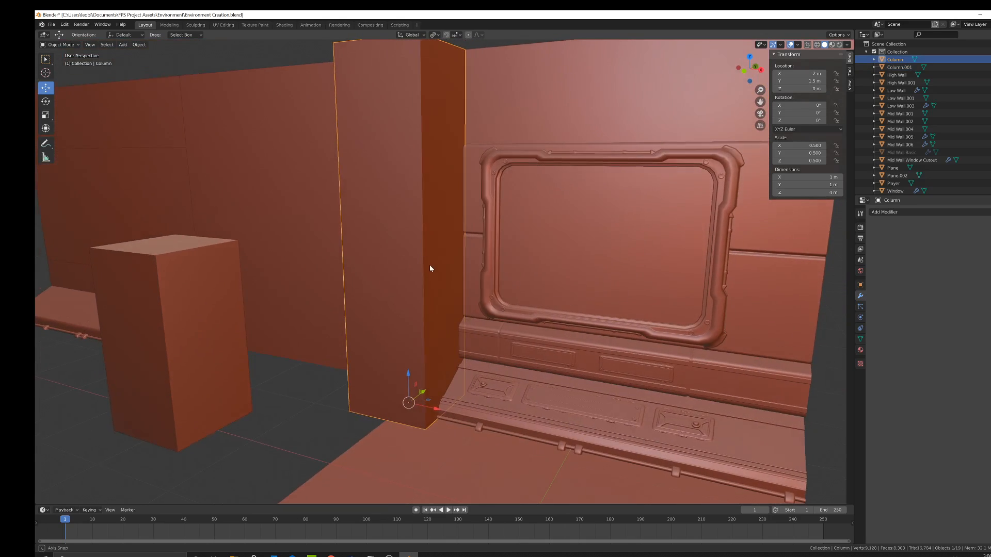
middle_click_drag(503, 236, 490, 249)
left_click(490, 320)
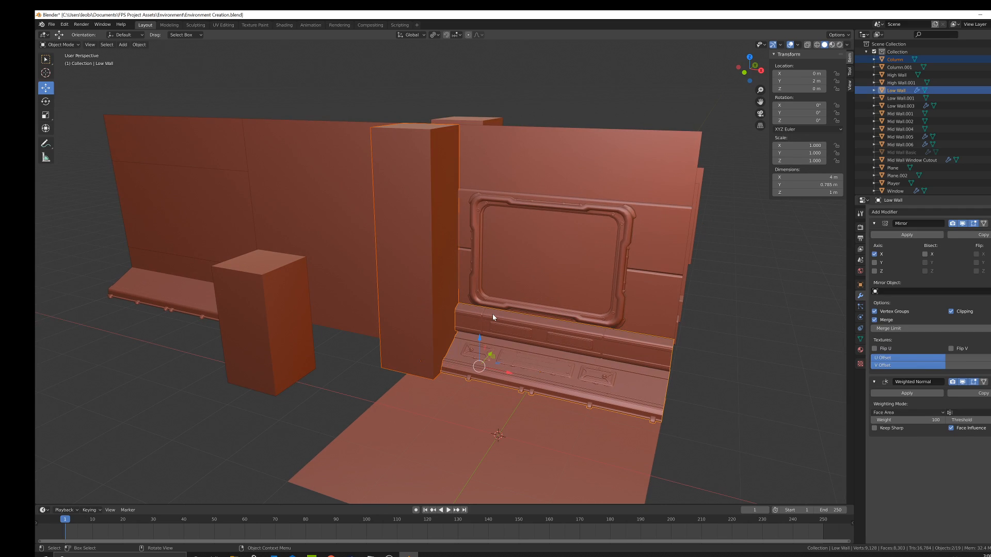
Step: Select only the column's linked geometry inside the Low Wall mesh and separate that selection into its own object
key("Tab")
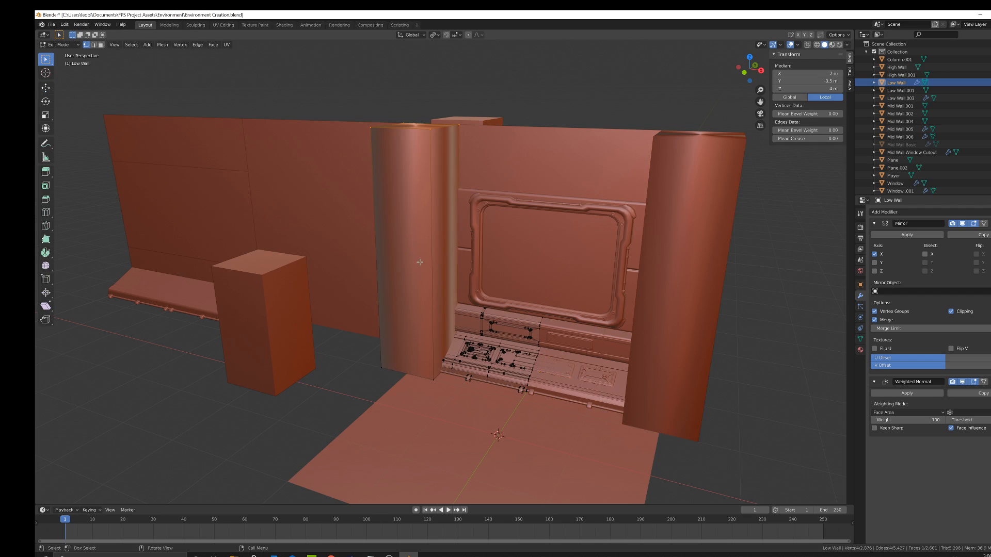
key("alt+a")
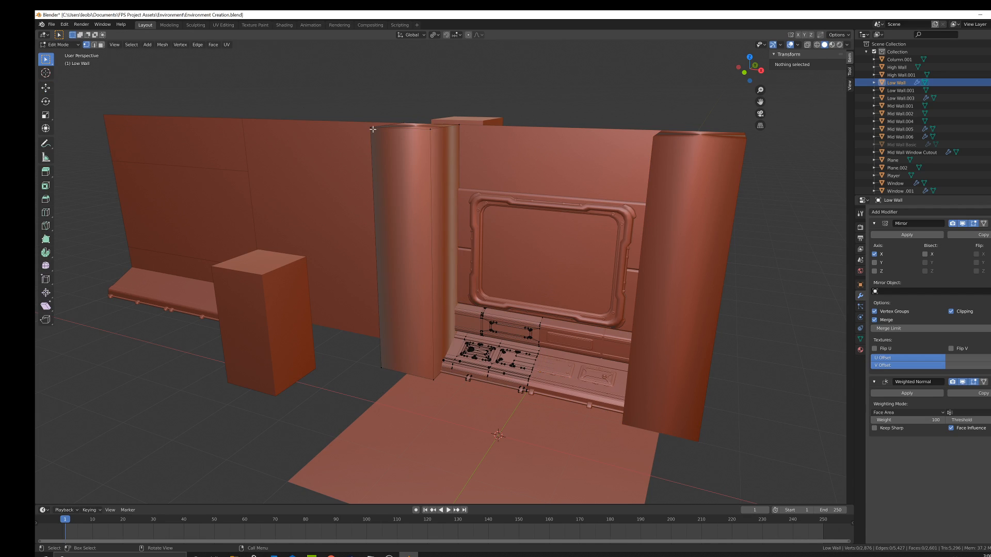
left_click(433, 374)
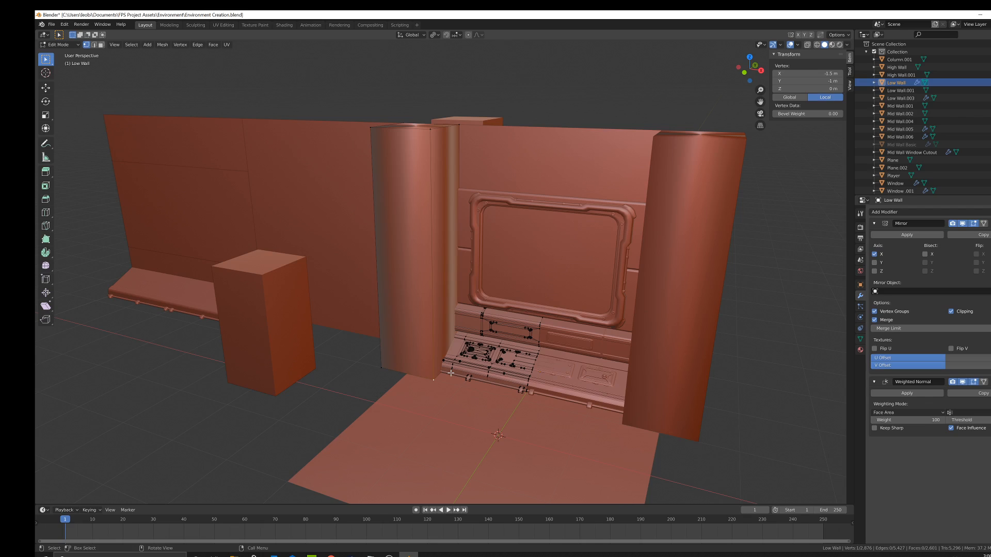
key("ctrl+l")
key("p")
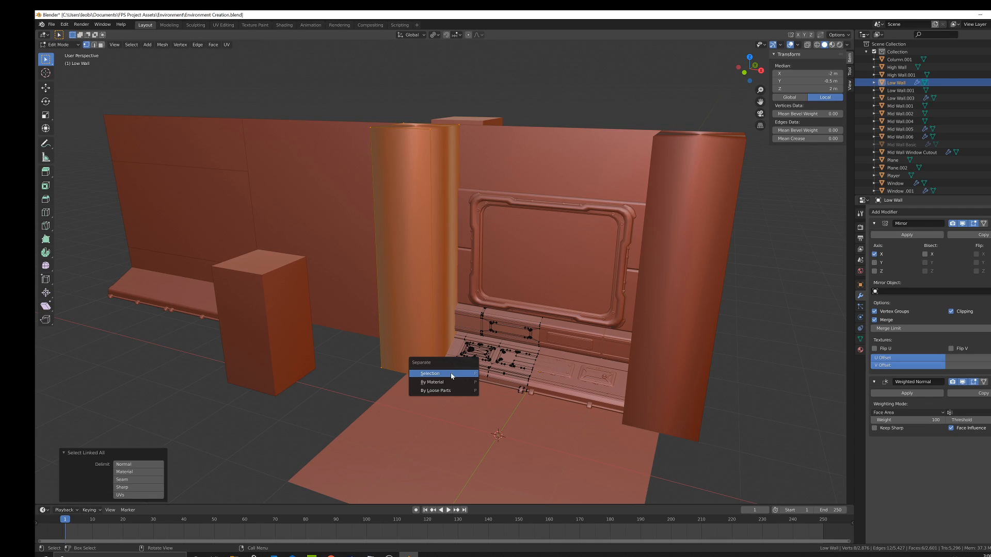
left_click(452, 375)
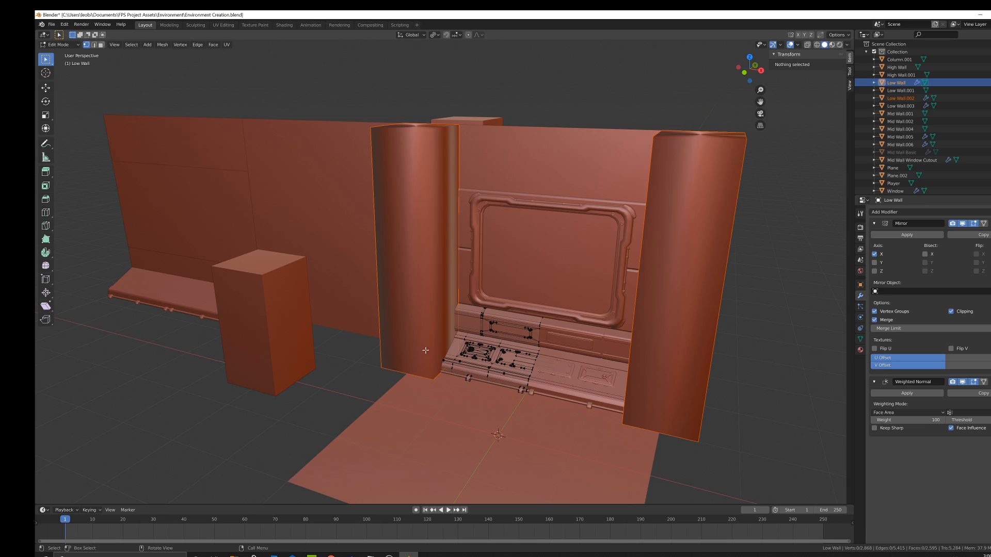
Step: Remove the Mirror modifier from the separated column, keeping its Weighted Normal modifier
key("Tab")
left_click(410, 265)
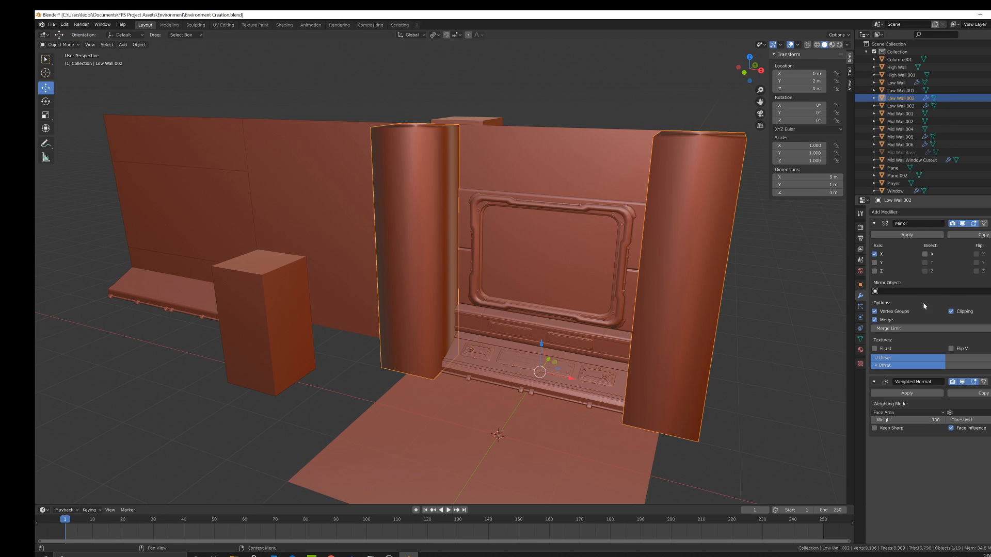
left_click(990, 223)
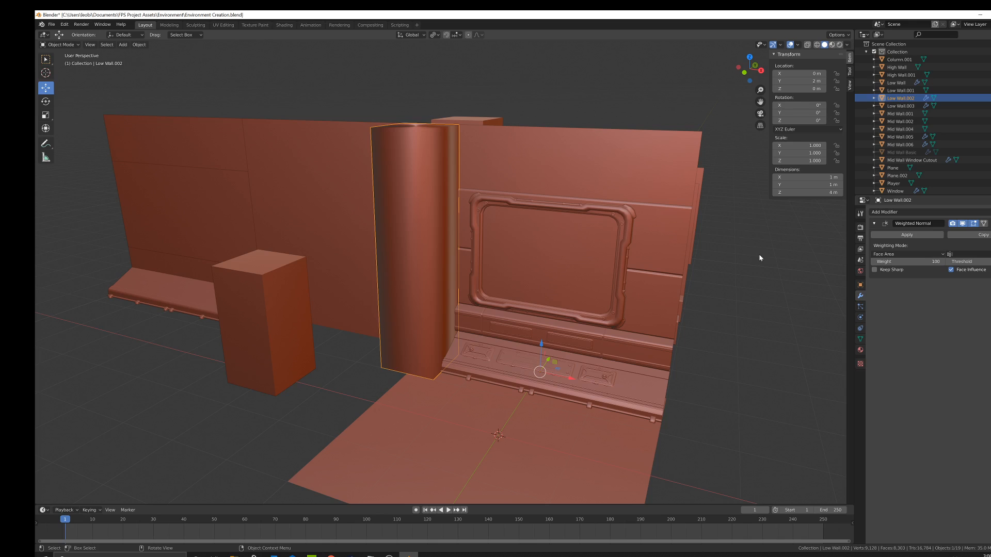
Step: Move the separated column 2 m along X and -2 m along Y, and apply all its transforms
middle_click_drag(483, 258, 489, 262)
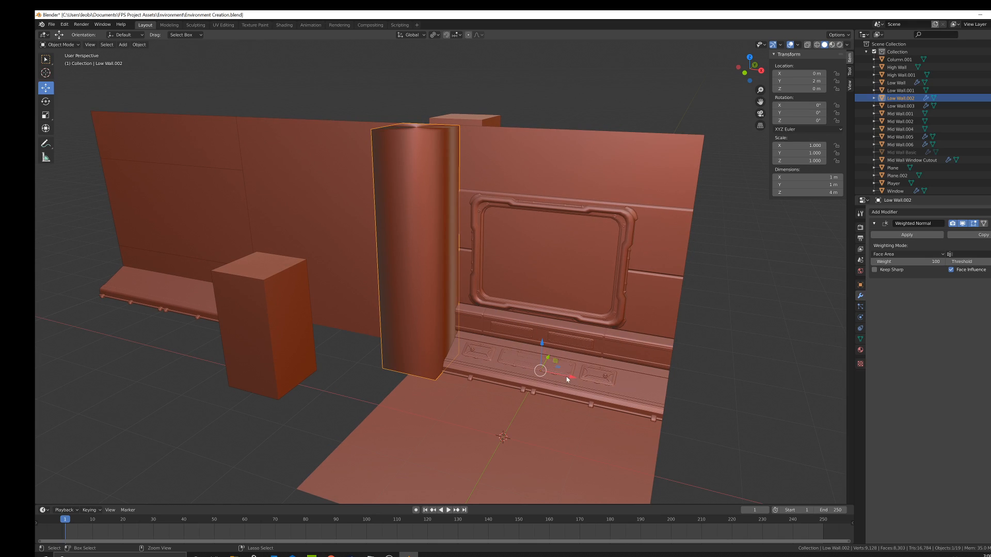
left_click_drag(566, 379, 691, 402)
middle_click_drag(692, 403, 577, 432)
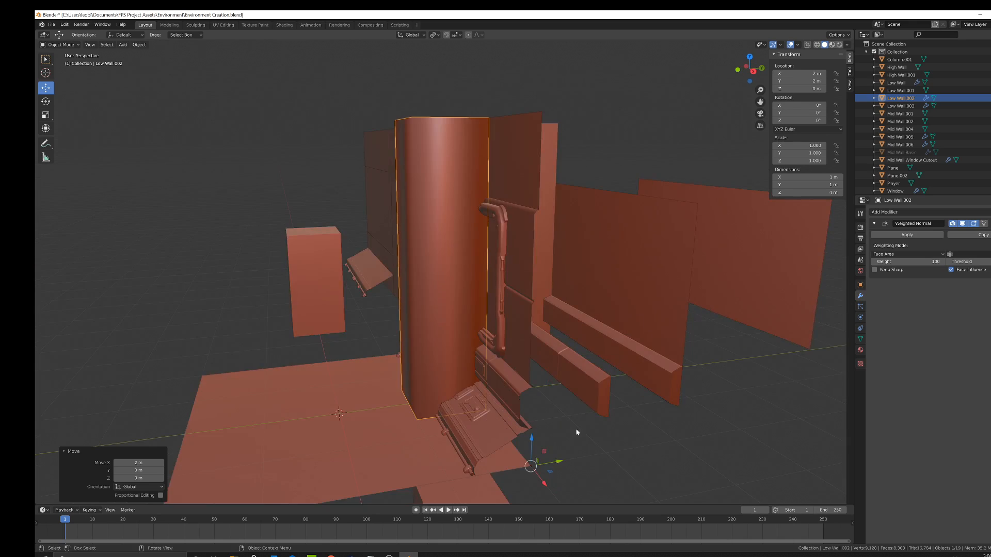
left_click_drag(561, 462, 391, 492)
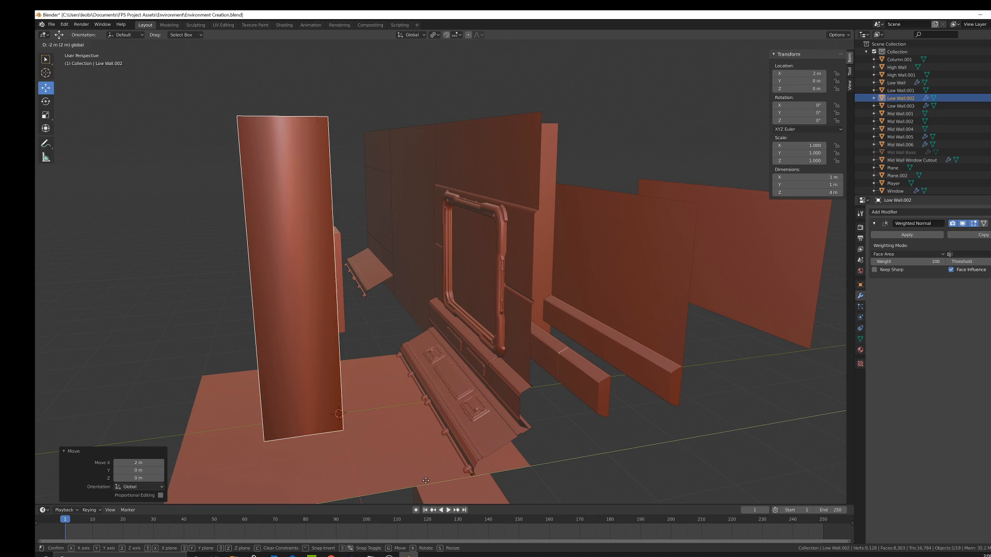
key("ctrl+a")
left_click(396, 379)
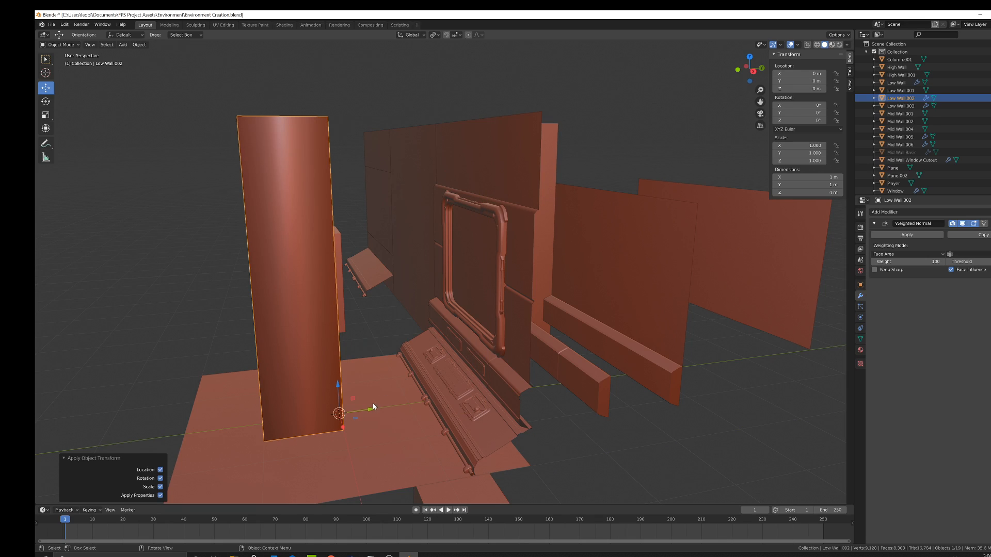
Step: Move the column 2 m along Y and -2 m along X, back beside the window wall
left_click_drag(372, 409, 503, 400)
middle_click_drag(503, 400, 576, 363)
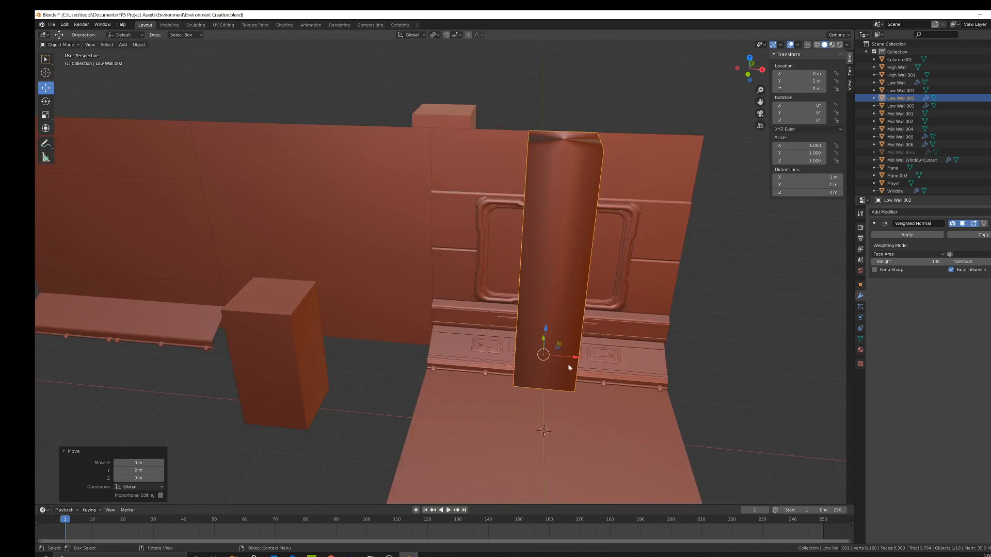
left_click_drag(575, 363, 435, 360)
Step: Duplicate the repositioned column and move the copy along the Y axis behind the wall
middle_click_drag(435, 360, 490, 308)
key("shift+d")
key("Escape")
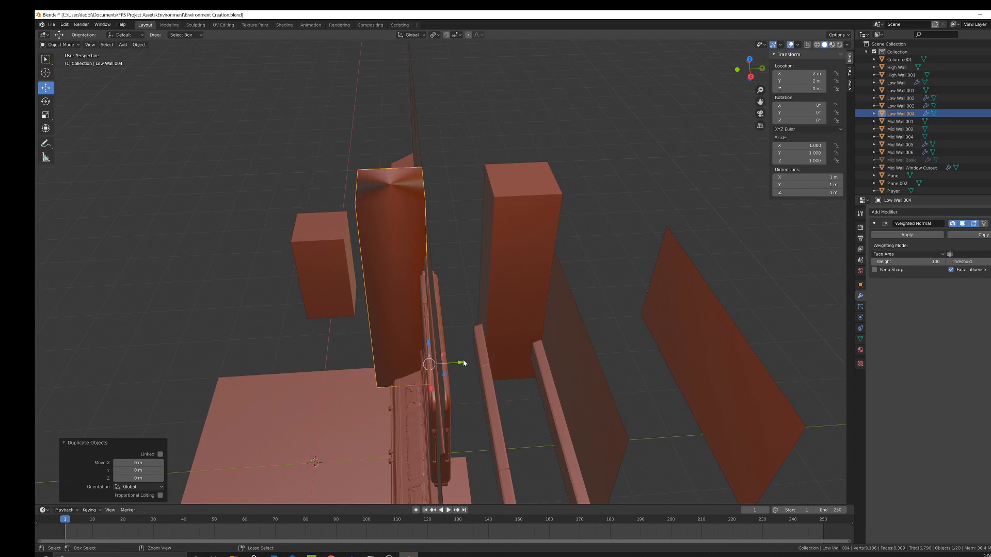
left_click_drag(464, 363, 669, 345)
Step: Delete the old flat-shaded column copy and move the new column copy to Y 4 m
left_click(500, 199)
key("Delete")
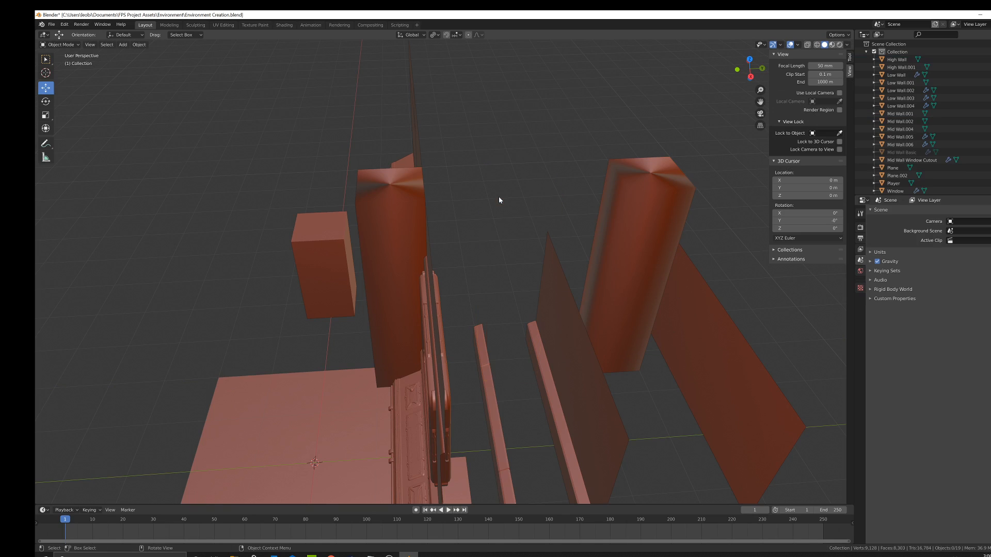
left_click(657, 193)
left_click_drag(666, 349, 567, 350)
middle_click_drag(568, 351, 456, 268)
Step: Rename the front column beside the window wall as Column
left_click(457, 269)
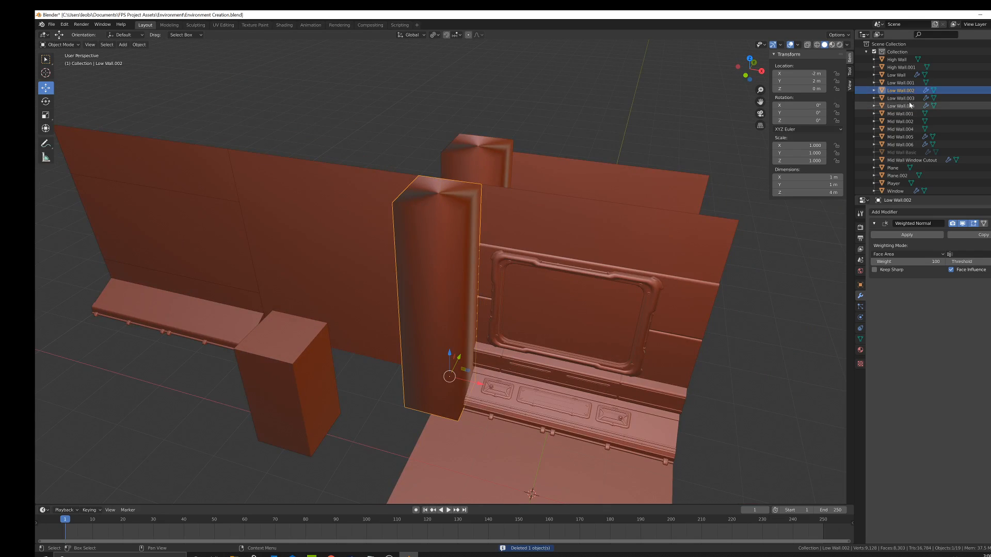
double_click(901, 90)
type("Col")
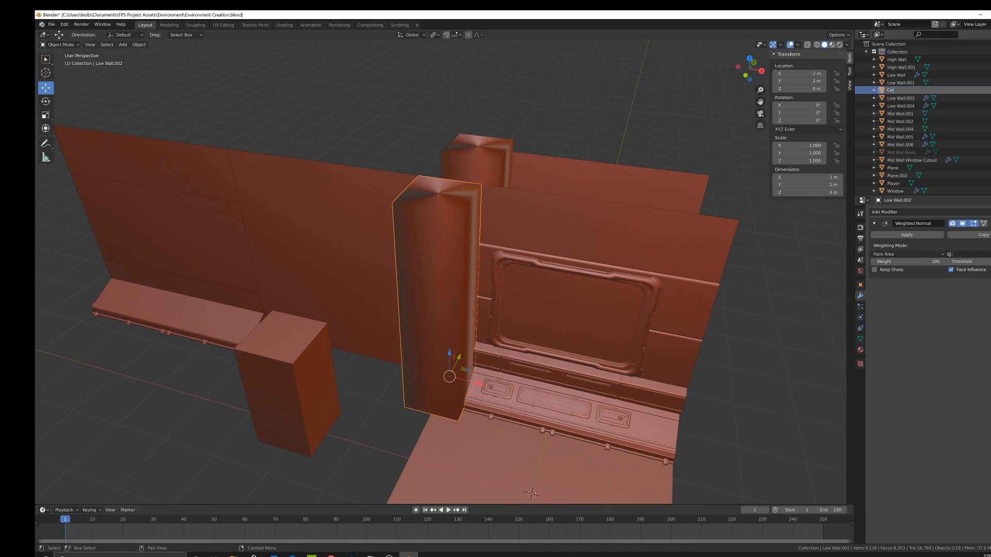
type("umn")
key("Return")
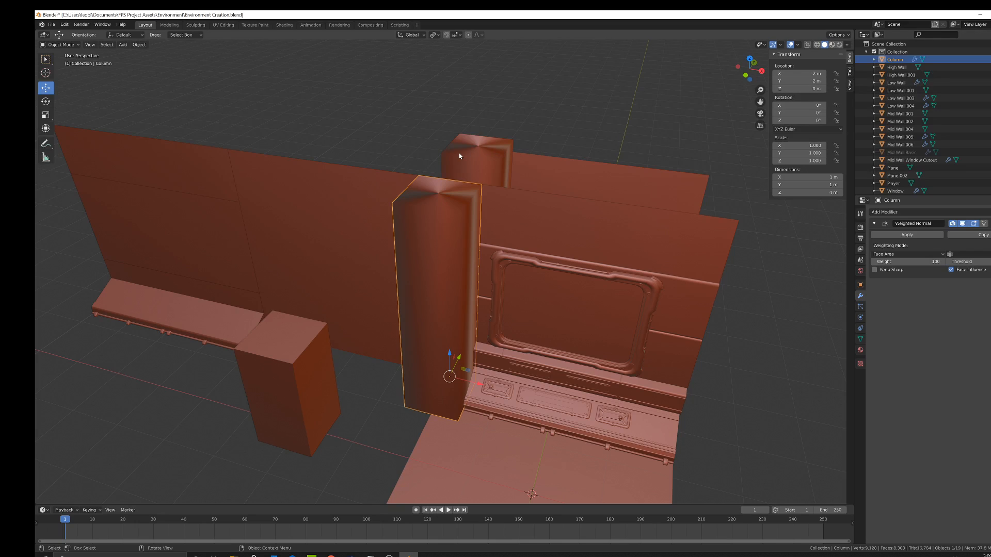
Step: Rename the rear column copy as Column Backup
left_click(489, 152)
double_click(903, 106)
type("Column Backu")
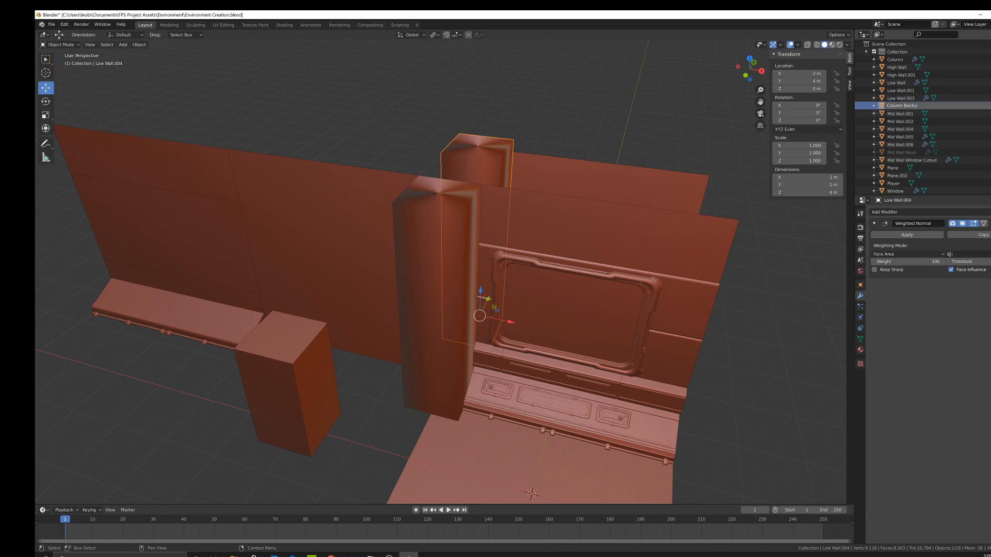
type("p")
key("Return")
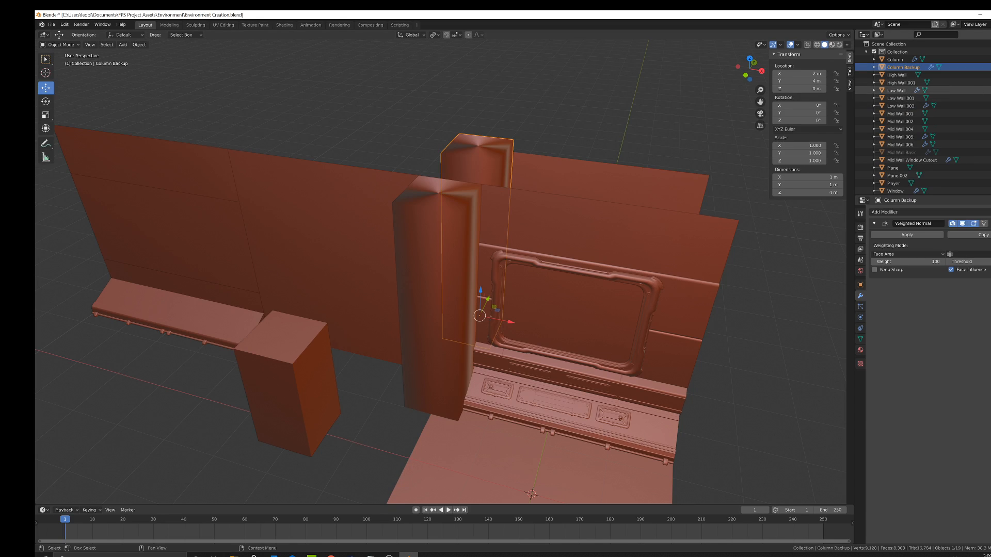
Step: Add a single centred vertical loop cut to the mesh of the front column
left_click(444, 233)
middle_click_drag(448, 229, 496, 199)
key("Tab")
middle_click_drag(526, 249, 518, 268)
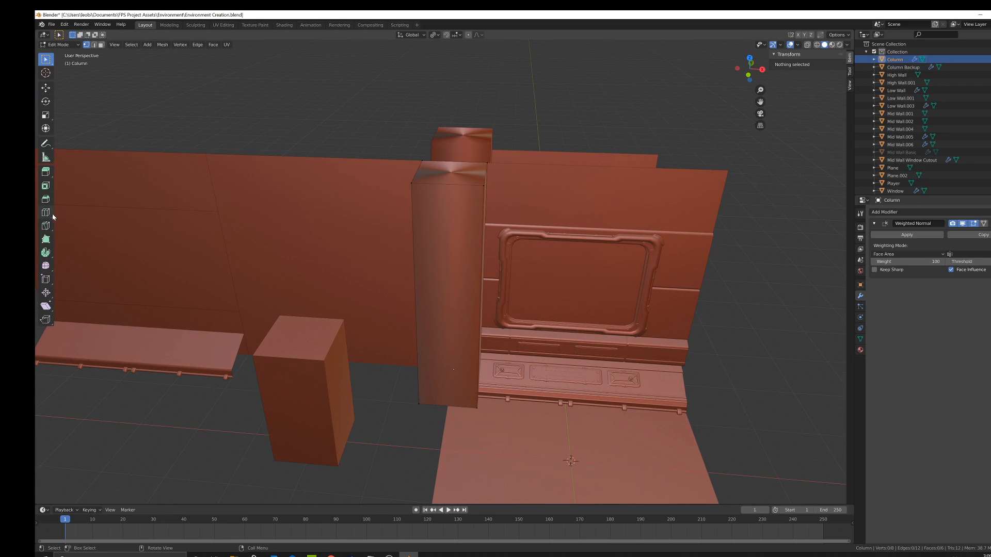
left_click(45, 212)
left_click(495, 210)
Step: Switch to edge selection and mark the column's new centre edge loop as a seam
right_click(496, 210)
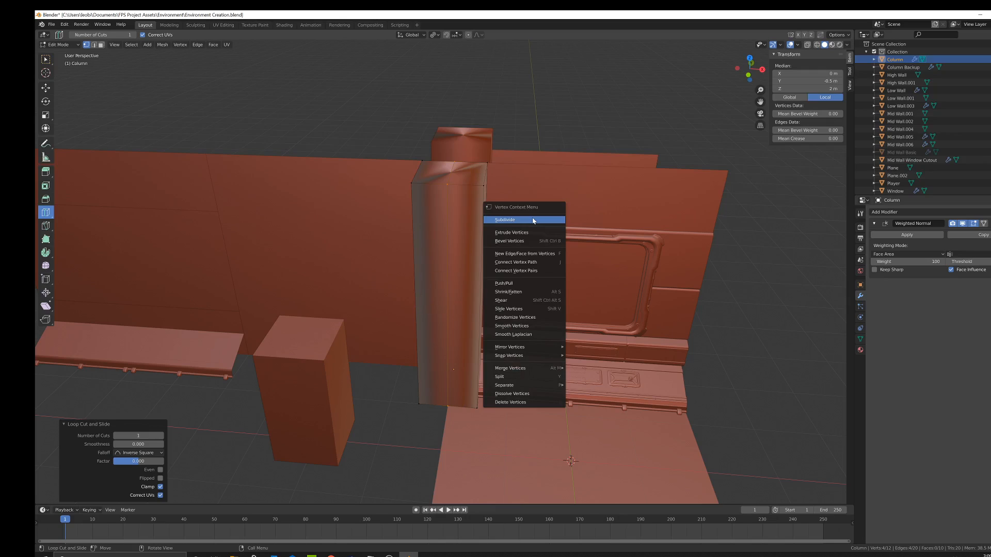
left_click(516, 385)
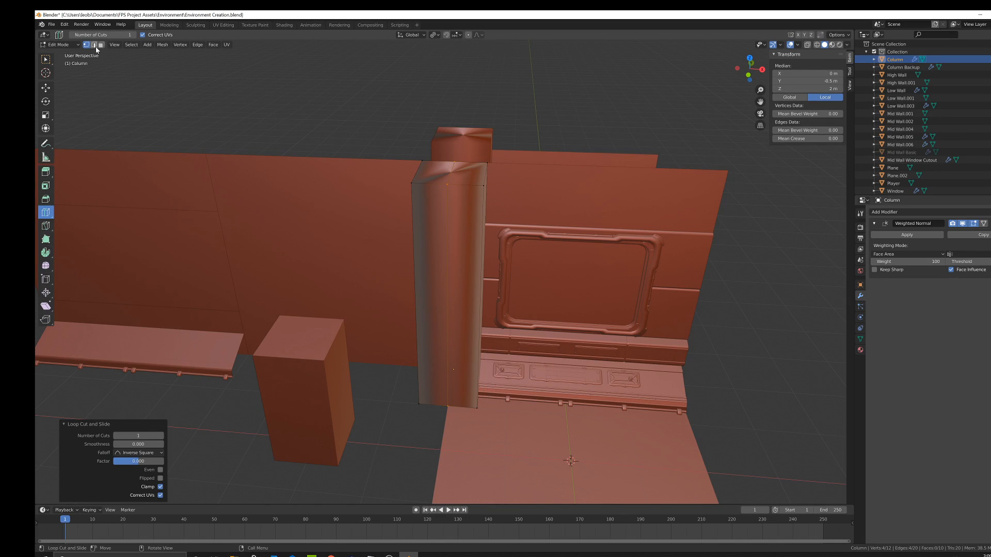
left_click(94, 45)
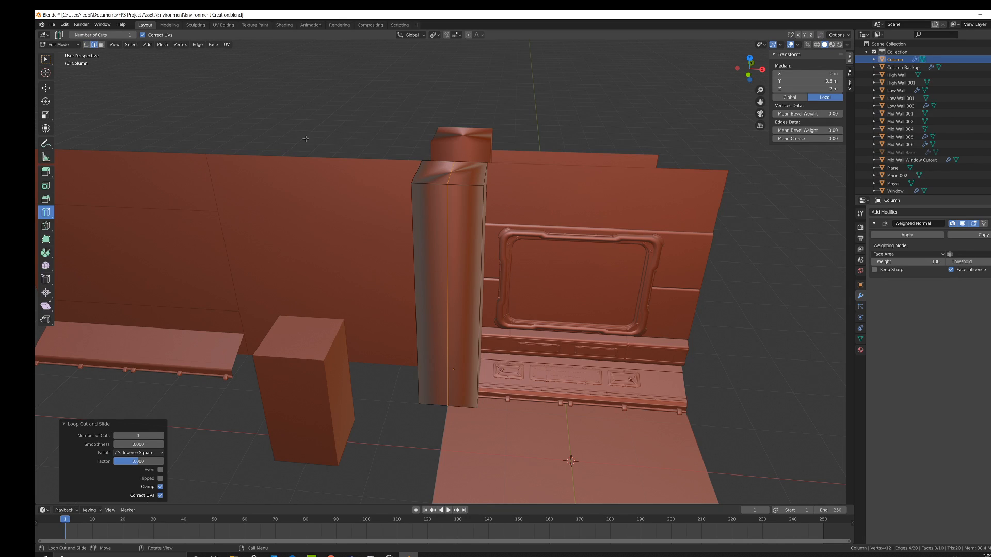
right_click(296, 134)
left_click(294, 295)
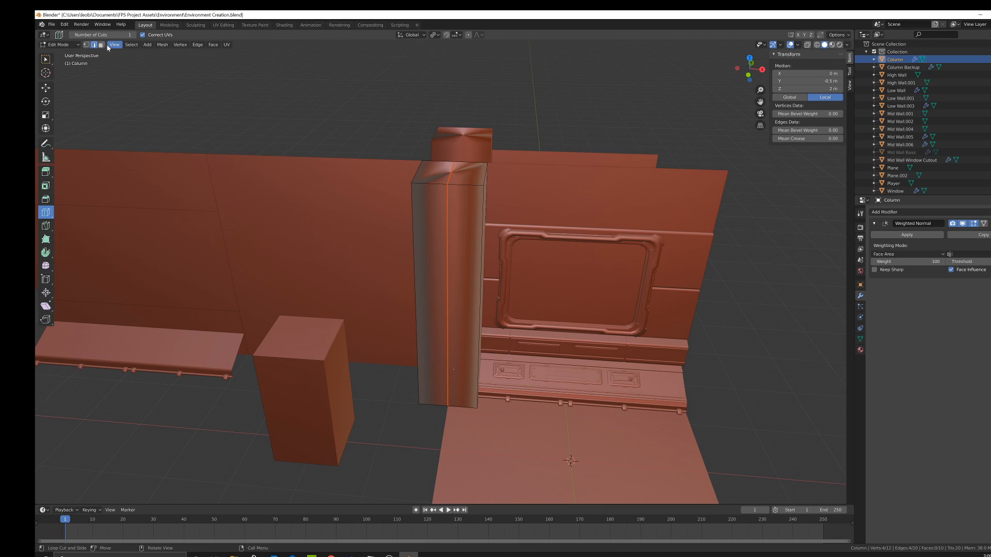
Step: Delete all faces of the column's negative-X half, selecting them as linked up to the centre seam, and leave mesh editing
left_click(101, 45)
left_click(47, 61)
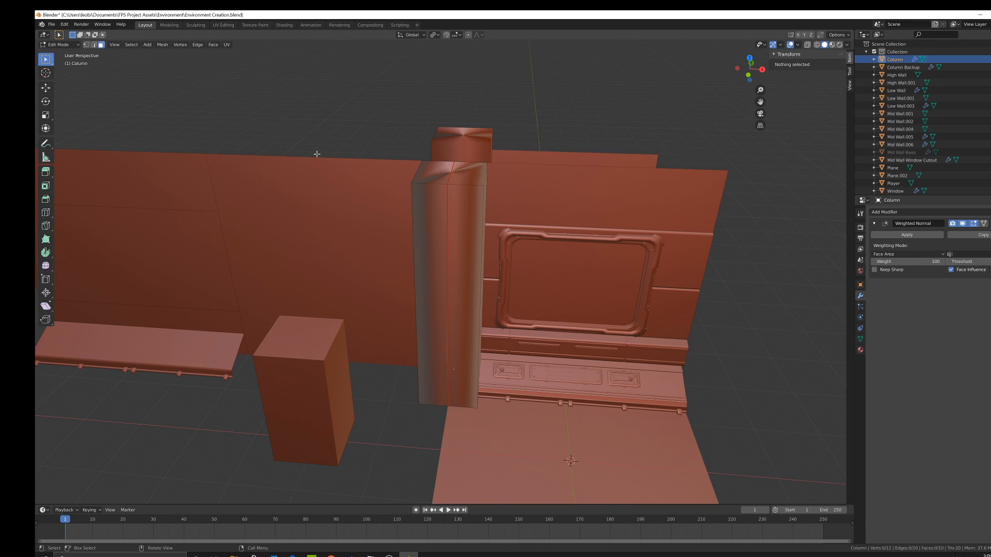
left_click(433, 228)
key("ctrl+l")
key("x")
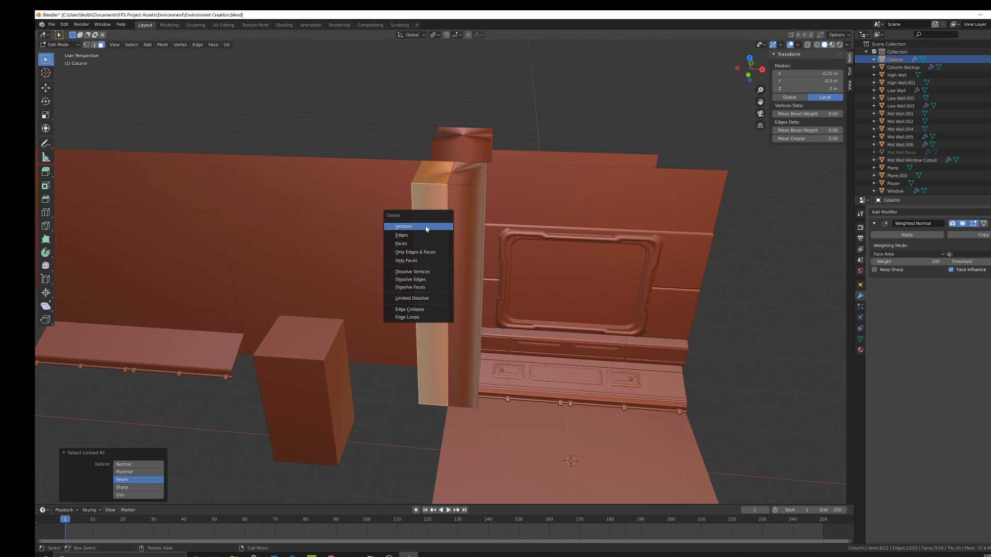
left_click(434, 244)
key("Tab")
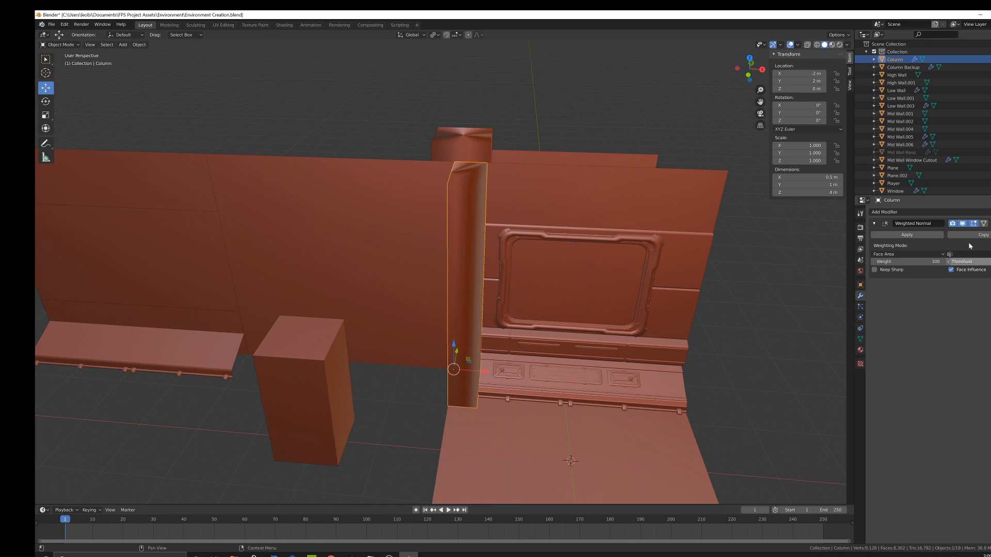
Step: Add a Mirror modifier to the half column on the X axis, with merging and clipping enabled
left_click(914, 212)
left_click(863, 285)
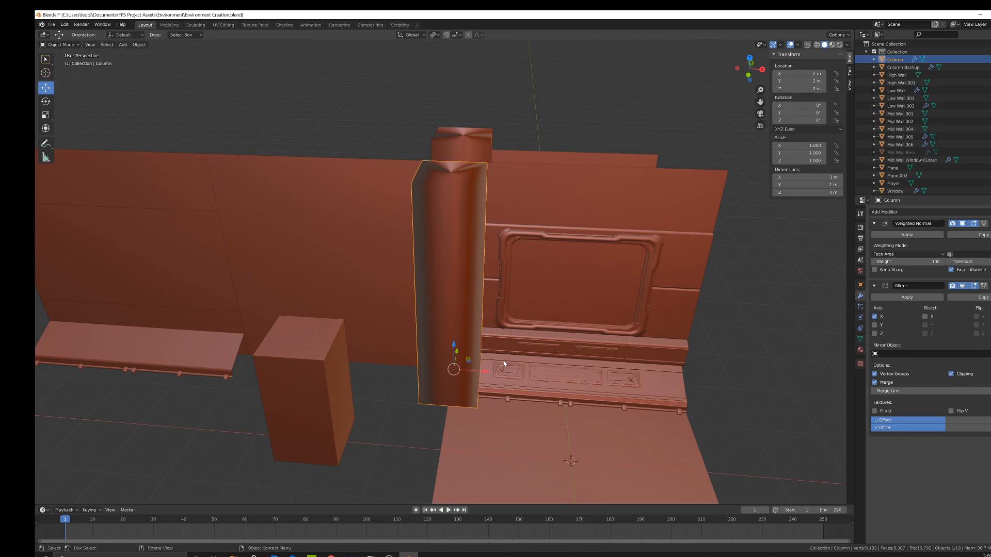
middle_click_drag(563, 341, 467, 300)
key("Tab")
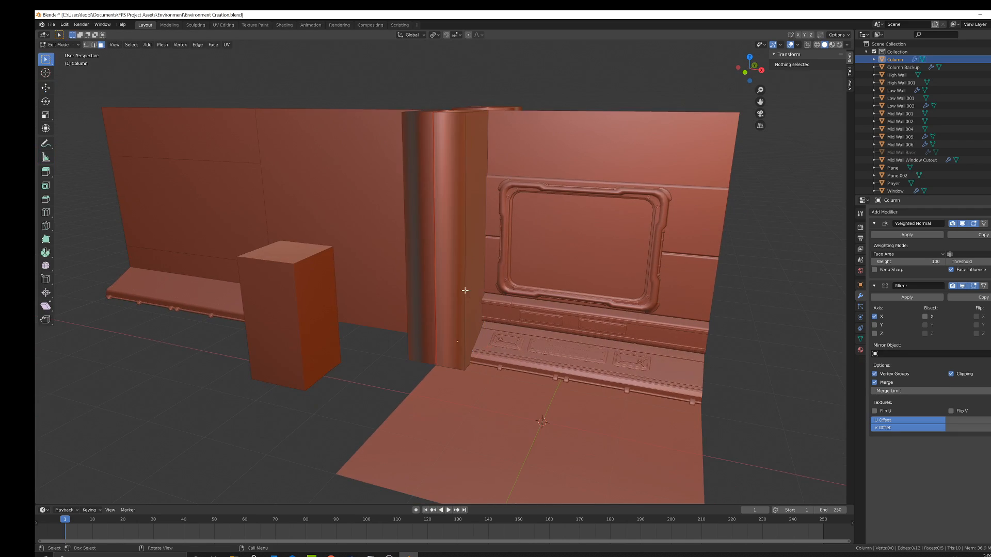
scroll(467, 299, "up", 5)
scroll(451, 283, "down", 3)
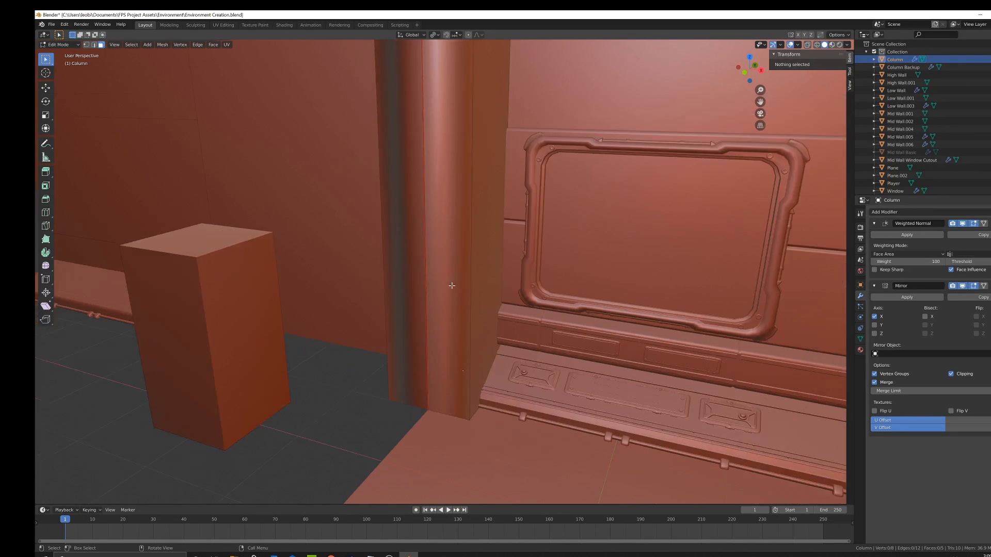
middle_click_drag(451, 282, 455, 307)
scroll(476, 252, "down", 3)
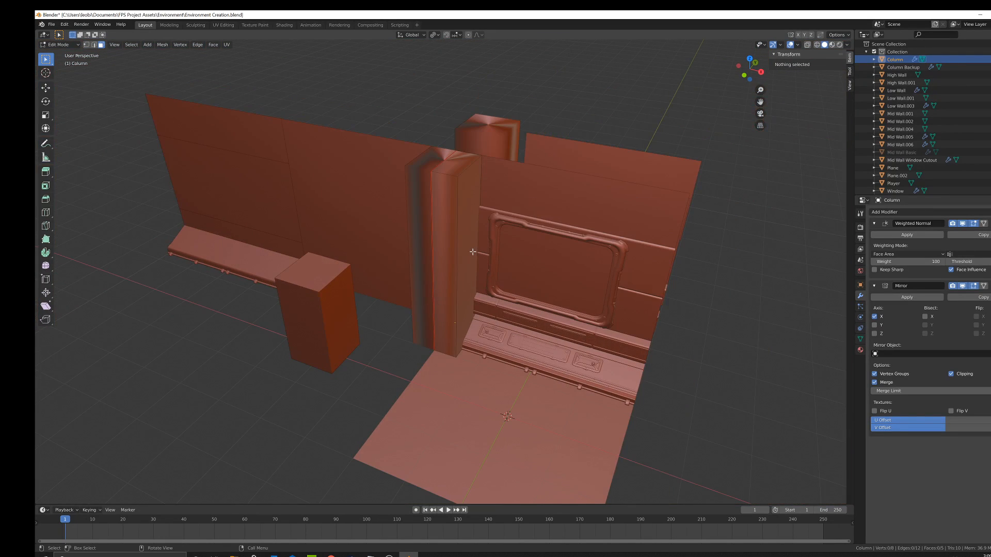
key("Tab")
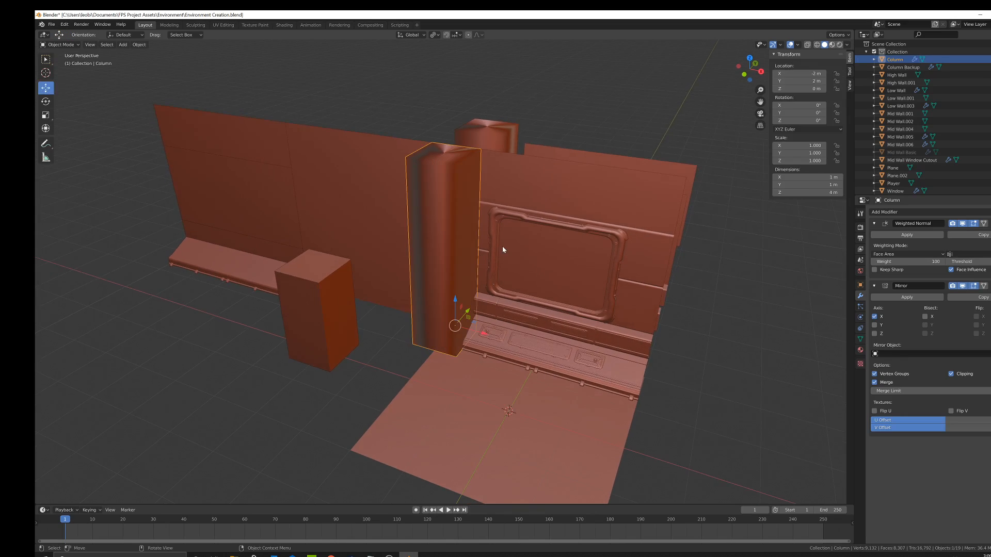
Step: Delete the old Column Backup object behind the window wall
middle_click_drag(503, 247, 519, 176)
left_click(520, 176)
key("x")
left_click(521, 174)
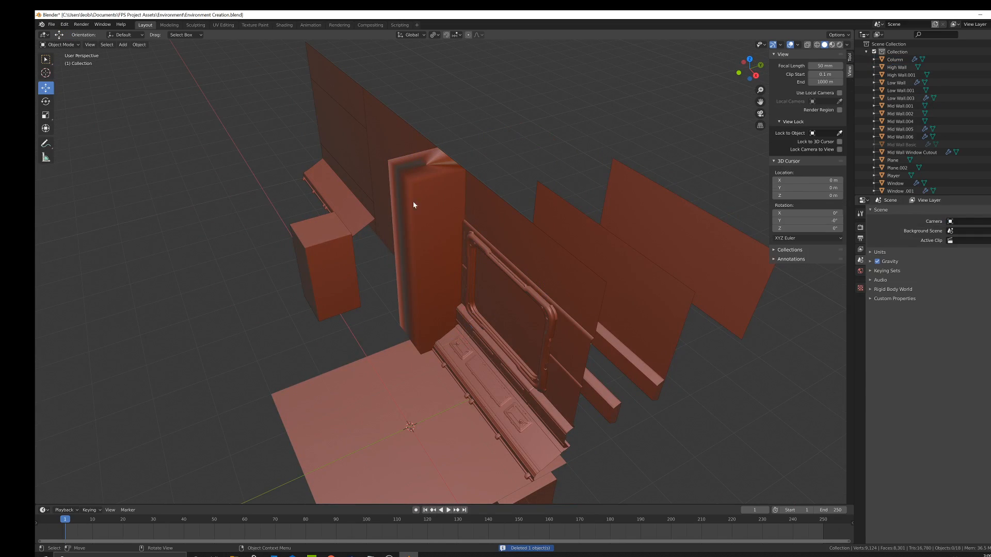
Step: Duplicate the mirrored column and move the copy along Y to behind the window wall
left_click(413, 202)
middle_click_drag(413, 202, 459, 213)
key("shift+d")
right_click(460, 215)
left_click_drag(479, 322, 570, 312)
Step: Add one horizontal loop cut at the 2 m mid-height of the front column's mesh
middle_click_drag(570, 313, 443, 288)
scroll(495, 290, "up", 1)
left_click(466, 294)
key("Tab")
scroll(483, 303, "up", 4)
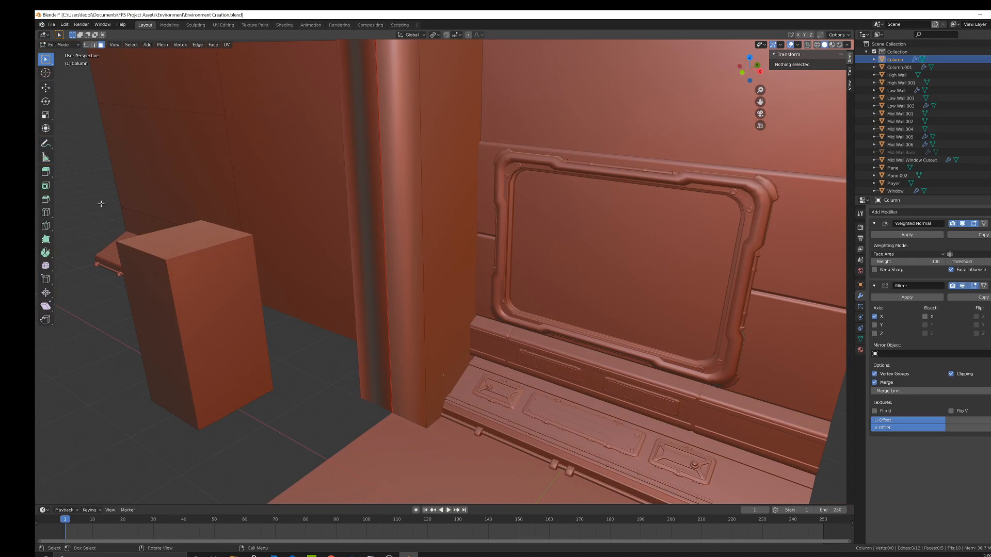
left_click(45, 213)
left_click(426, 236)
scroll(457, 254, "down", 5)
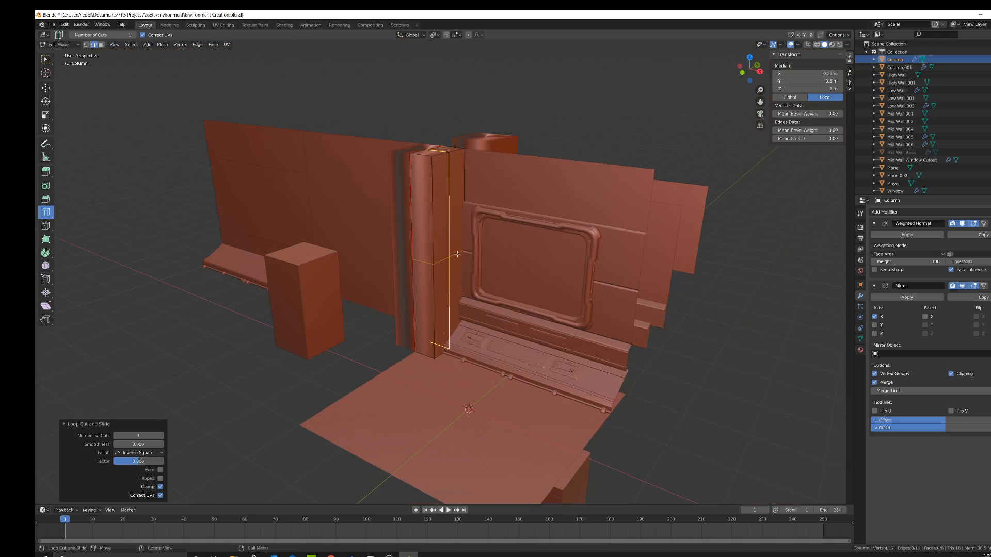
left_click(46, 59)
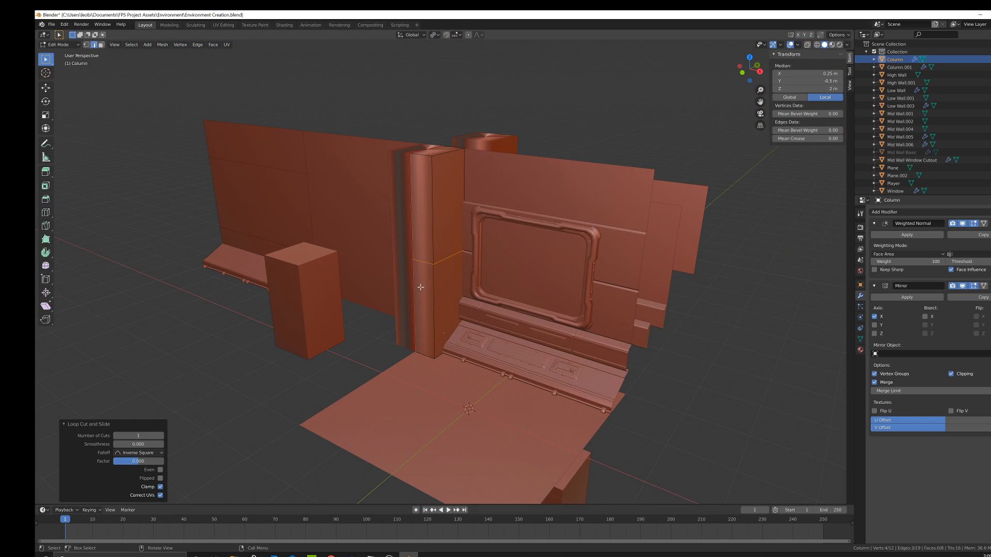
scroll(457, 275, "up", 2)
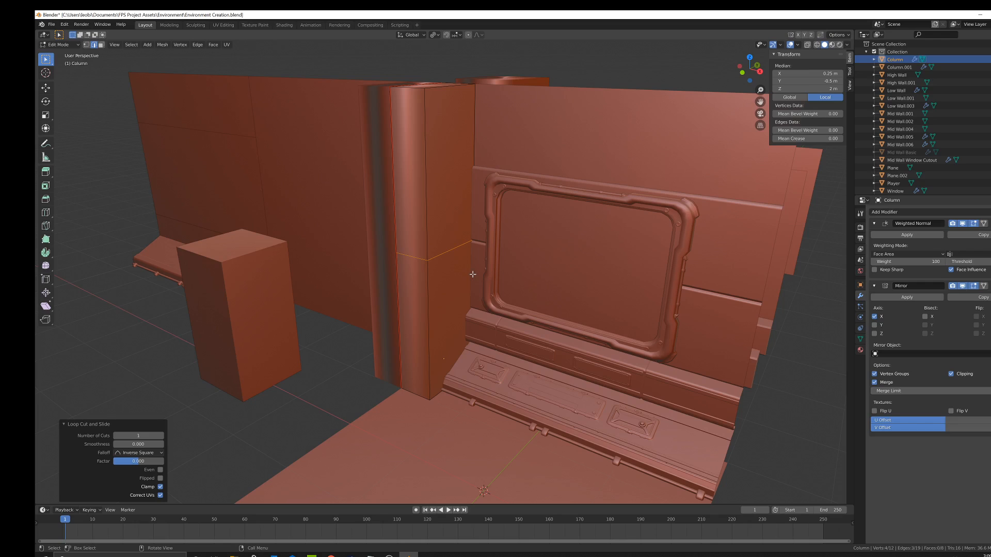
Step: Add two more horizontal loop cuts to the column's lower half, at about 1 m and 0.5 m height
left_click(45, 212)
left_click(436, 325)
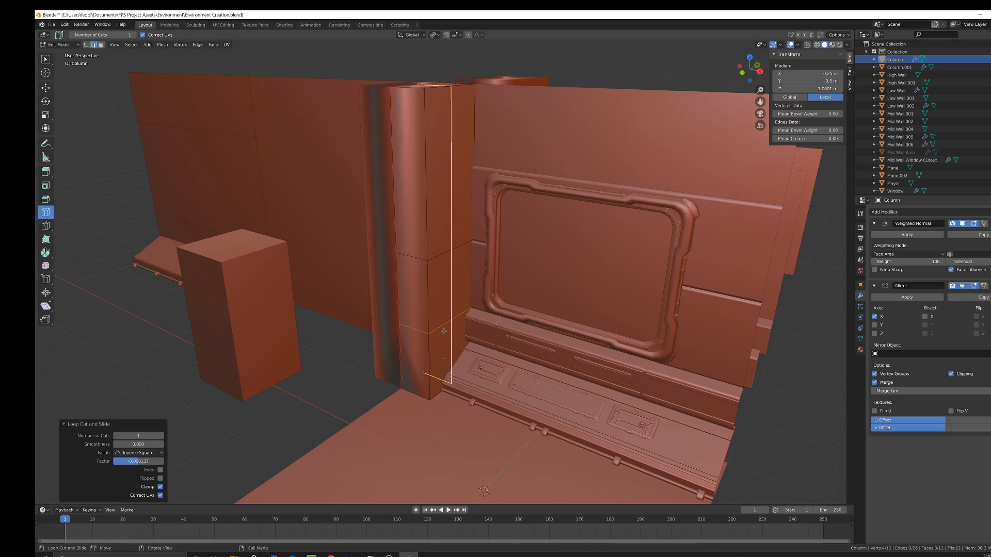
scroll(444, 331, "up", 2)
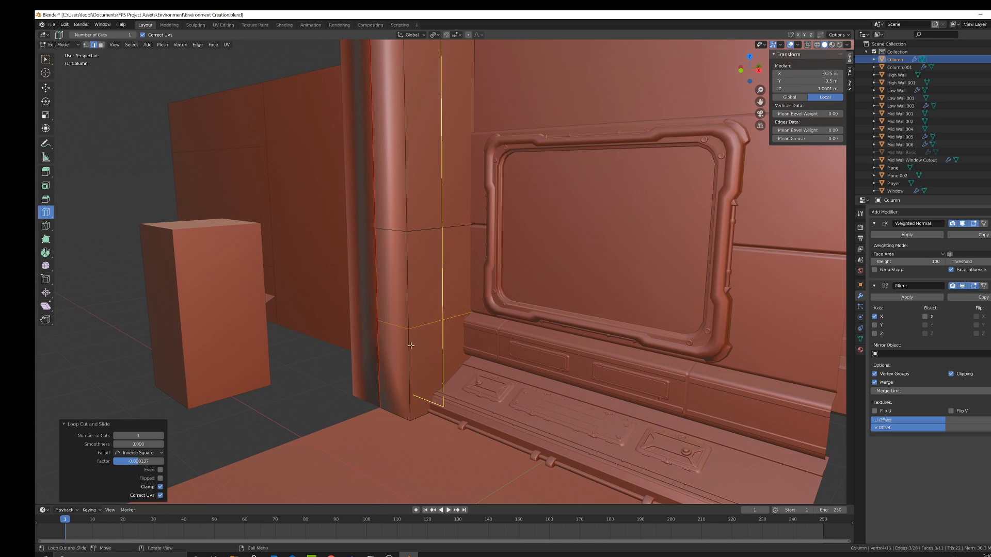
left_click(413, 373)
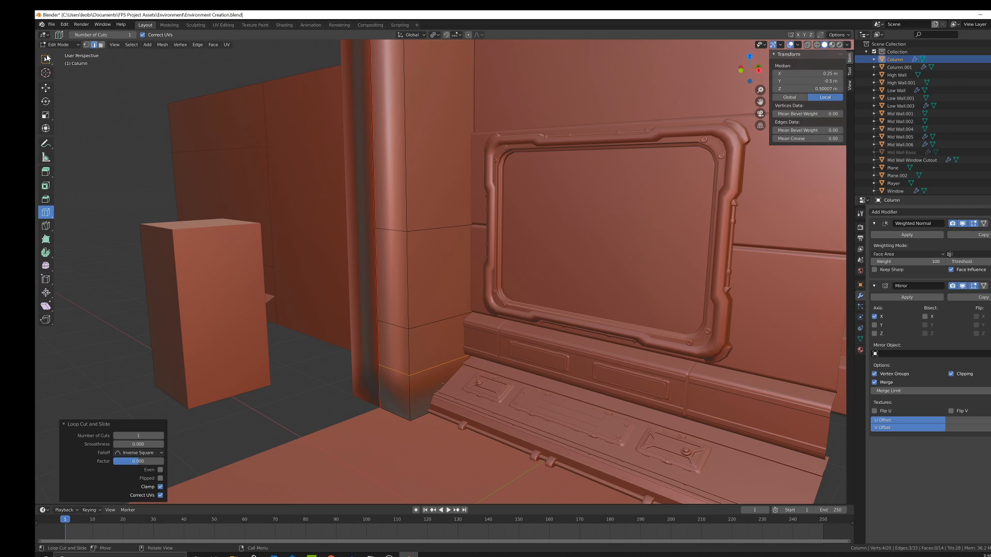
Step: Move the column's lowest front face outward about 0.427 m along Y to form a protruding base
left_click(45, 59)
left_click(102, 45)
left_click(394, 378)
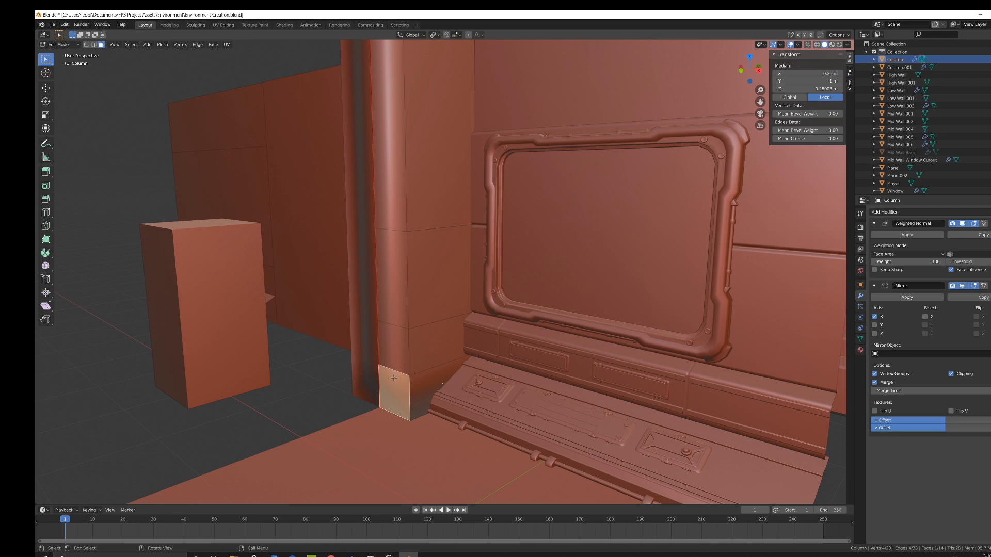
left_click(46, 87)
middle_click_drag(402, 385, 421, 380)
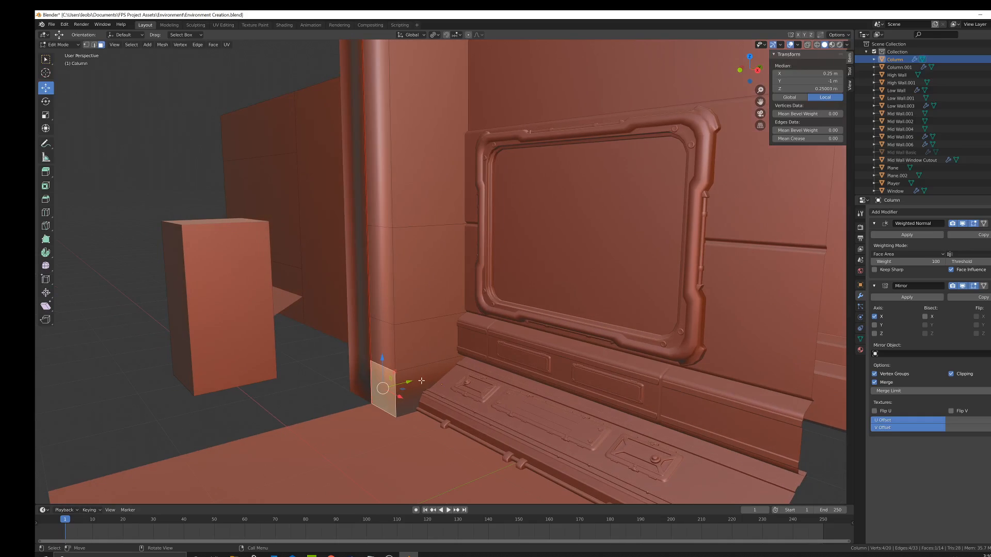
left_click_drag(409, 383, 371, 389)
Step: Raise the edge loop at the top of the column's base by about 0.297 m
left_click(94, 46)
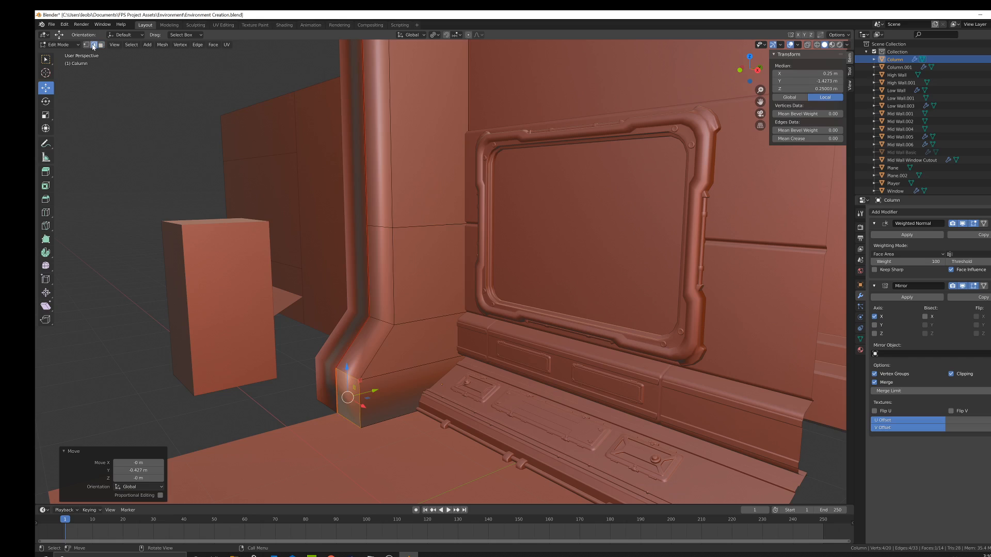
left_click(401, 371, "alt")
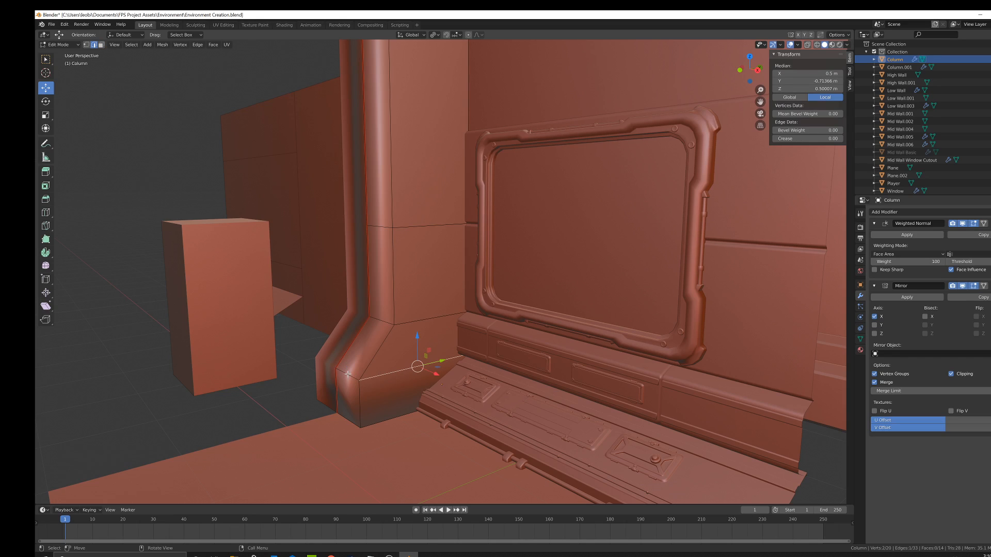
left_click_drag(403, 334, 403, 309)
middle_click_drag(404, 309, 423, 337)
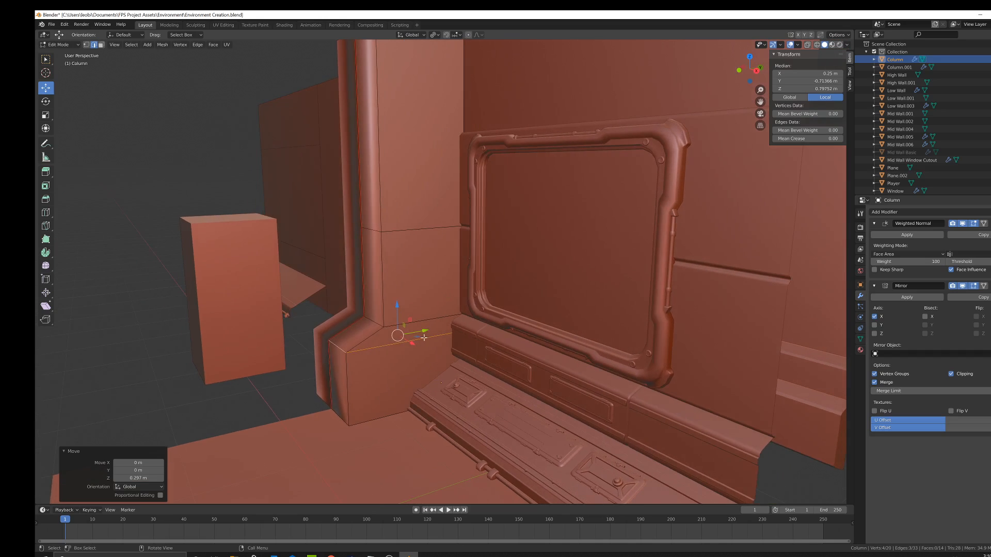
Step: Pull the base's front face back toward the wall by about 0.52 m along Y
left_click(102, 45)
left_click(338, 368)
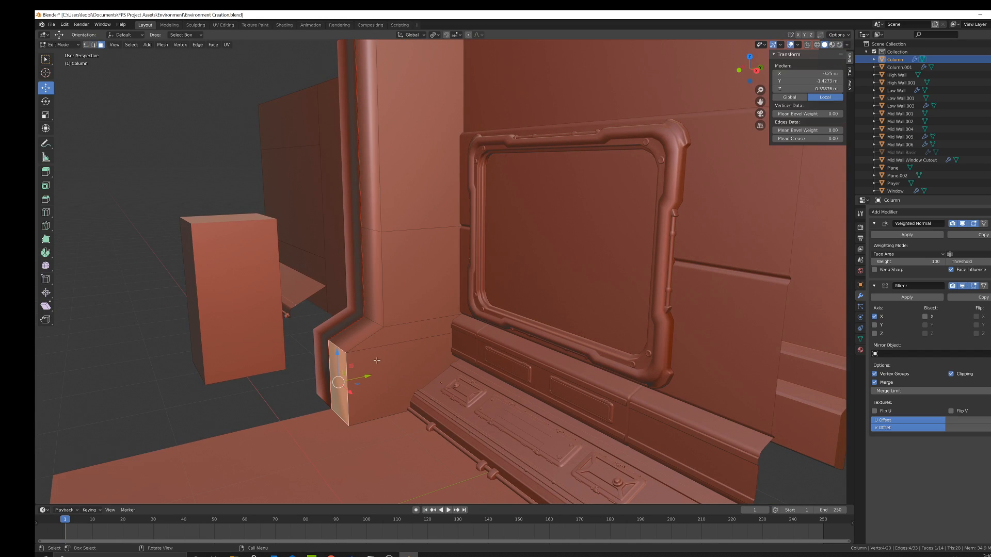
key("g")
key("y")
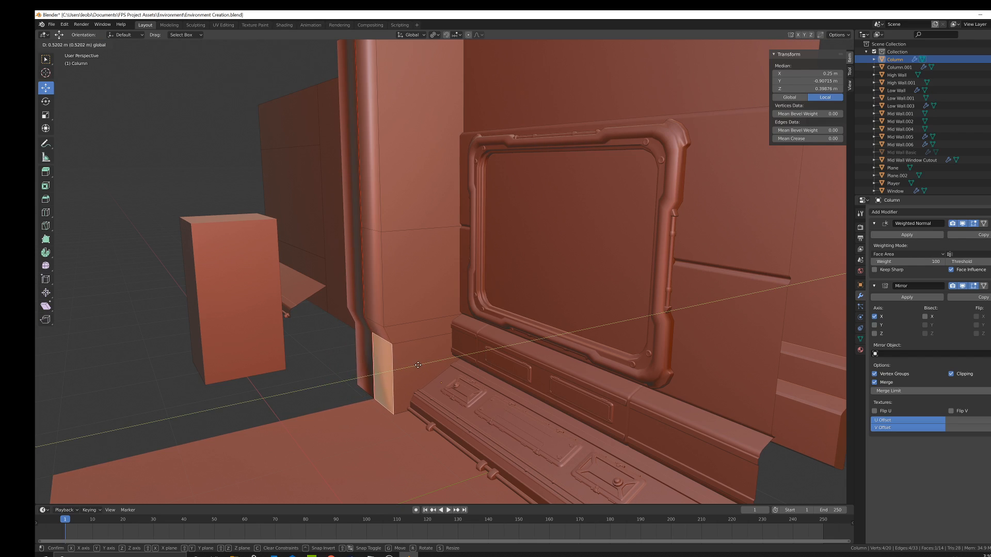
left_click(418, 363)
Step: Move the two front faces above the column's base 0.33 m along Y toward the wall
left_click(370, 292)
middle_click_drag(374, 240, 377, 303, "shift")
left_click(373, 253, "shift")
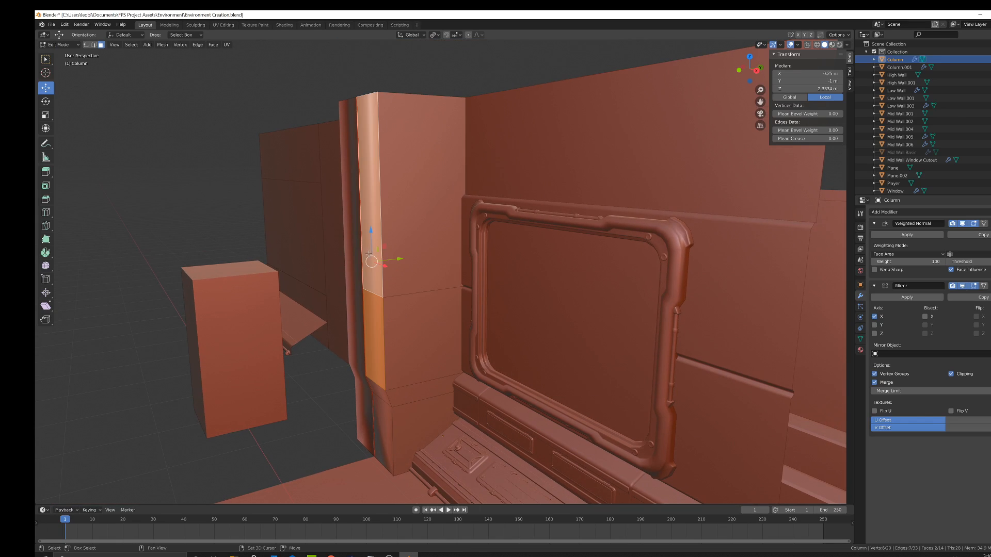
left_click_drag(396, 261, 427, 257)
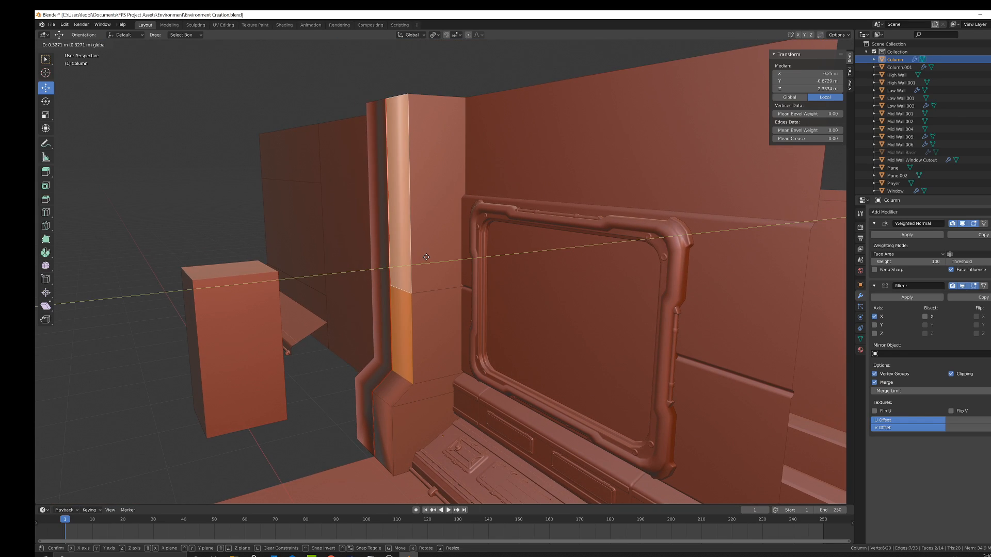
left_click(427, 257)
Step: Bevel the column's mid-height edge loop with one segment and an offset of about 0.151 m
middle_click_drag(427, 279, 417, 331)
scroll(407, 292, "up", 3)
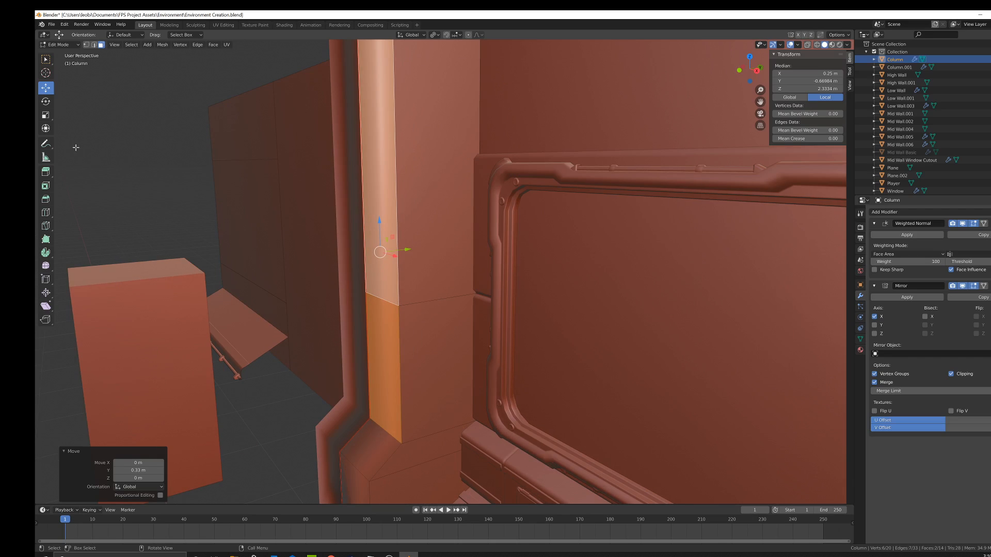
left_click(93, 45)
key("alt+a")
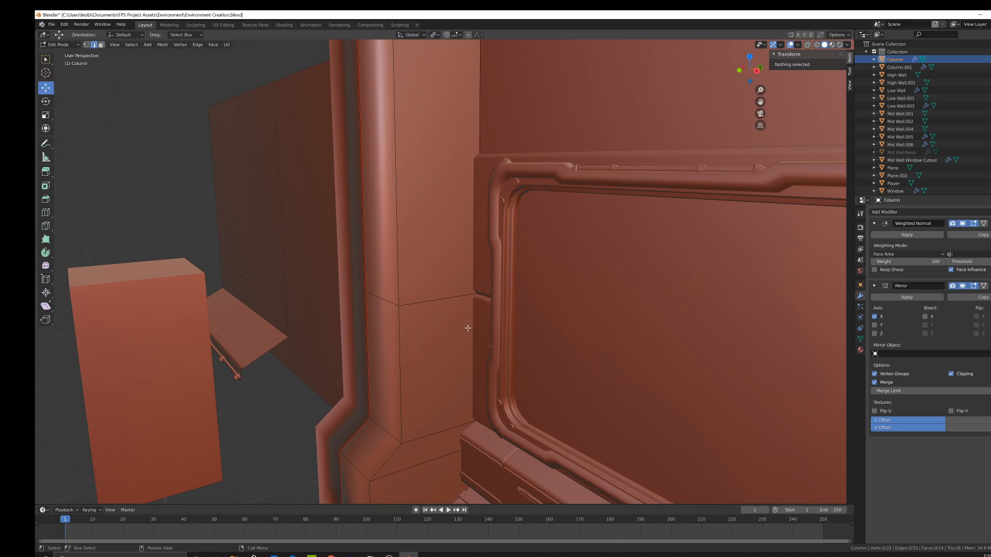
left_click(446, 303, "alt")
key("ctrl+b")
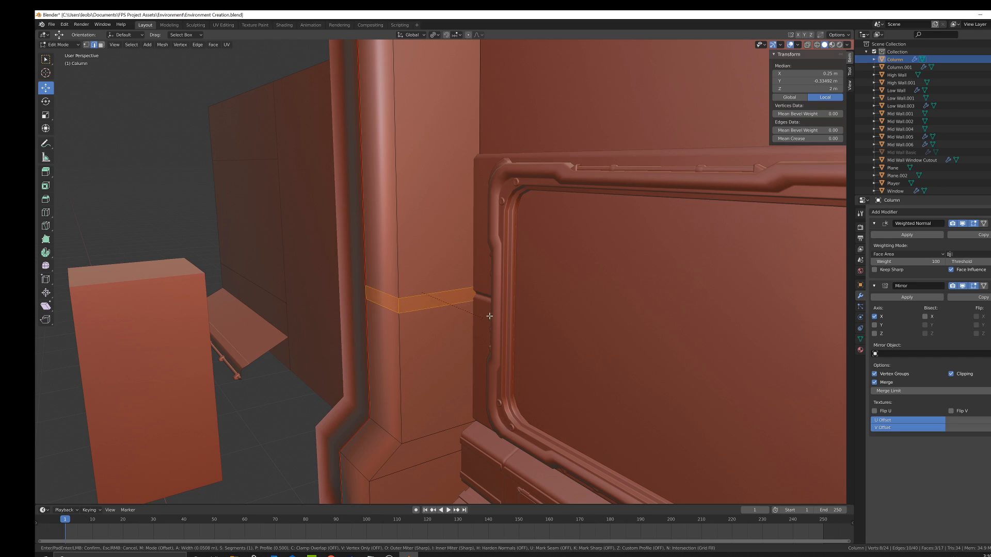
left_click(499, 313)
Step: Move the column's uppermost front face about 0.15 m along Y toward the wall
left_click(102, 45)
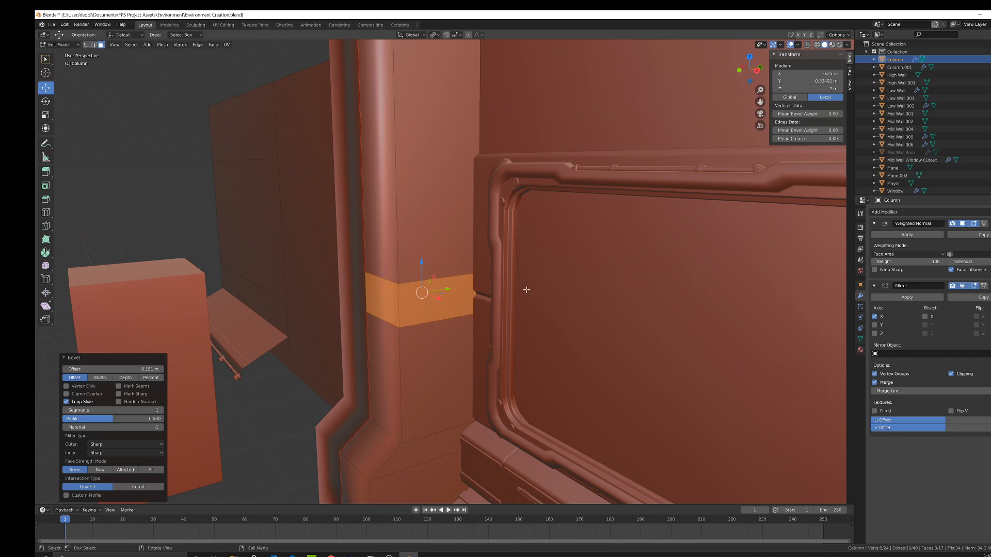
scroll(527, 290, "down", 2)
left_click(403, 239)
middle_click_drag(411, 174, 402, 207, "shift")
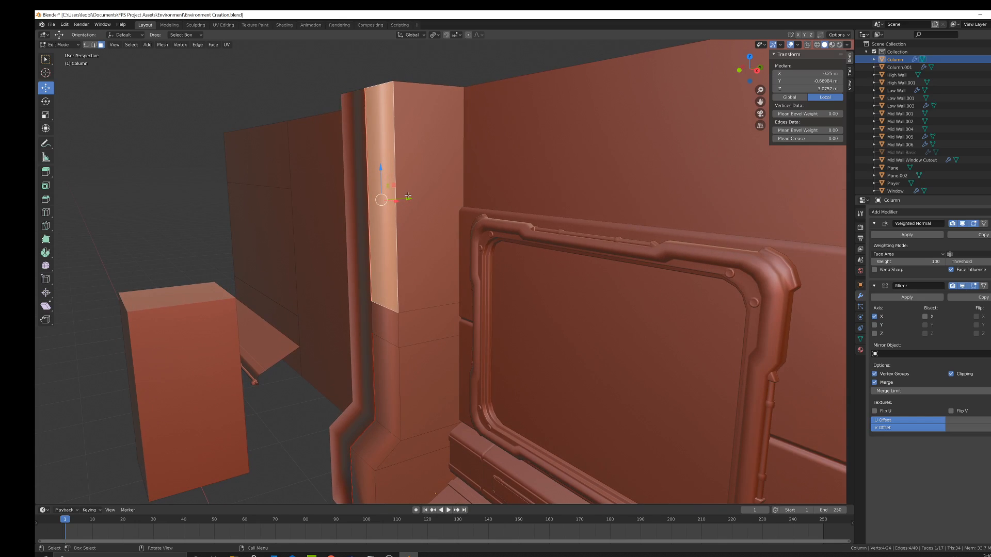
mouse_move(408, 197)
left_mouse_down()
mouse_move(427, 192)
mouse_move(412, 188)
left_mouse_up()
Step: Lower the edge loop at the bottom of the column's upper section by about 0.196 m
left_click(94, 45)
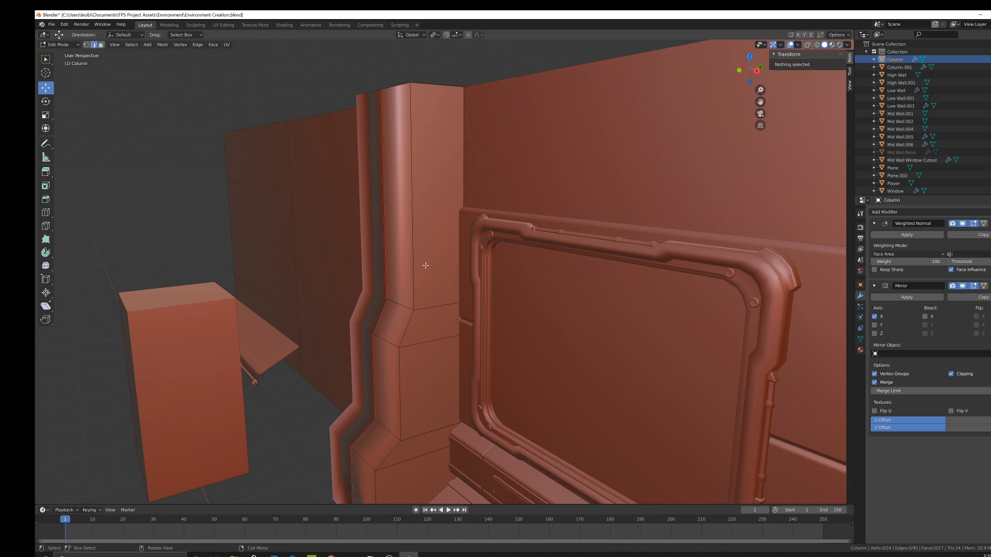
left_click(439, 284)
left_click_drag(424, 274, 436, 325)
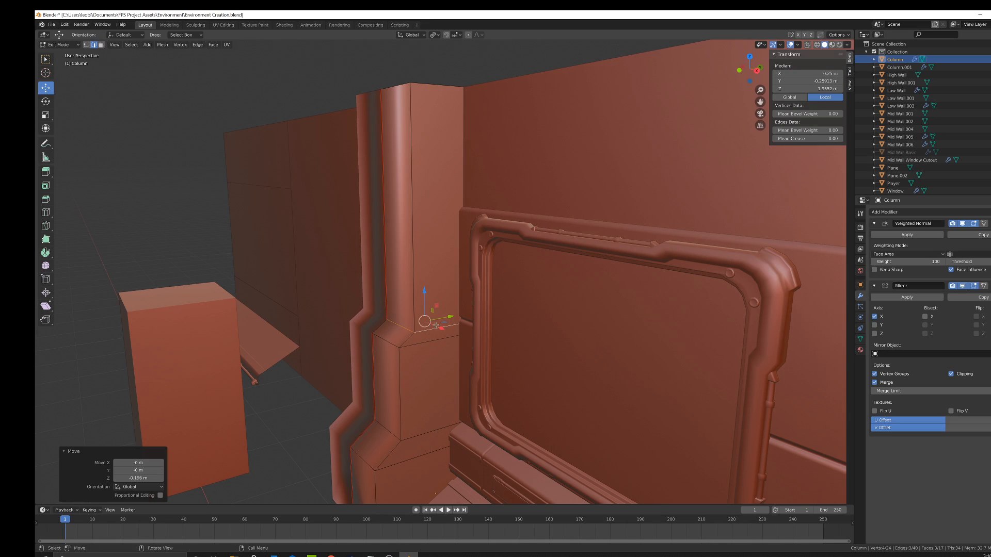
Step: Move the upper section's front face about 0.07 m outward along Y
left_click(101, 45)
left_click(393, 297)
key("g")
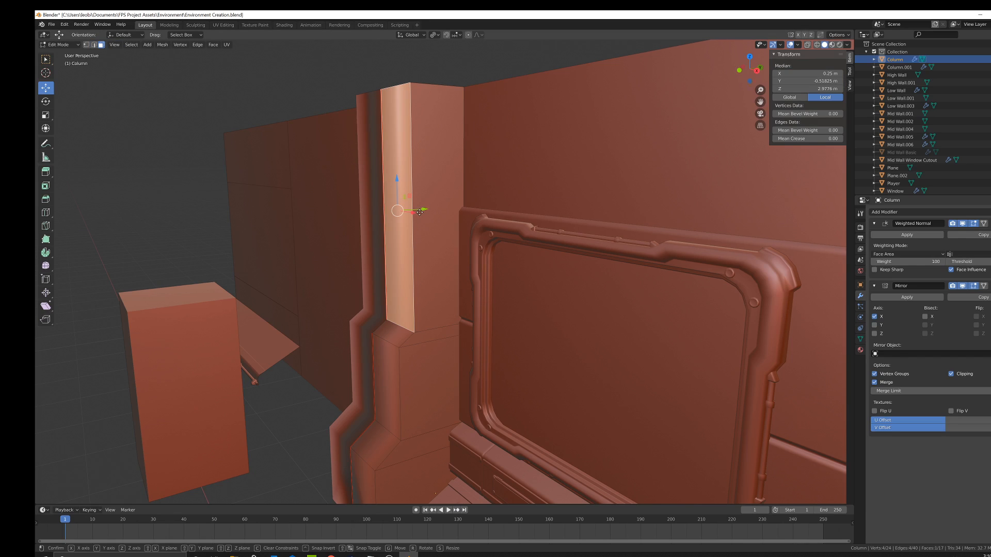
key("y")
Step: Add one centred horizontal loop cut to the column's upper section
middle_click_drag(418, 290, 77, 218)
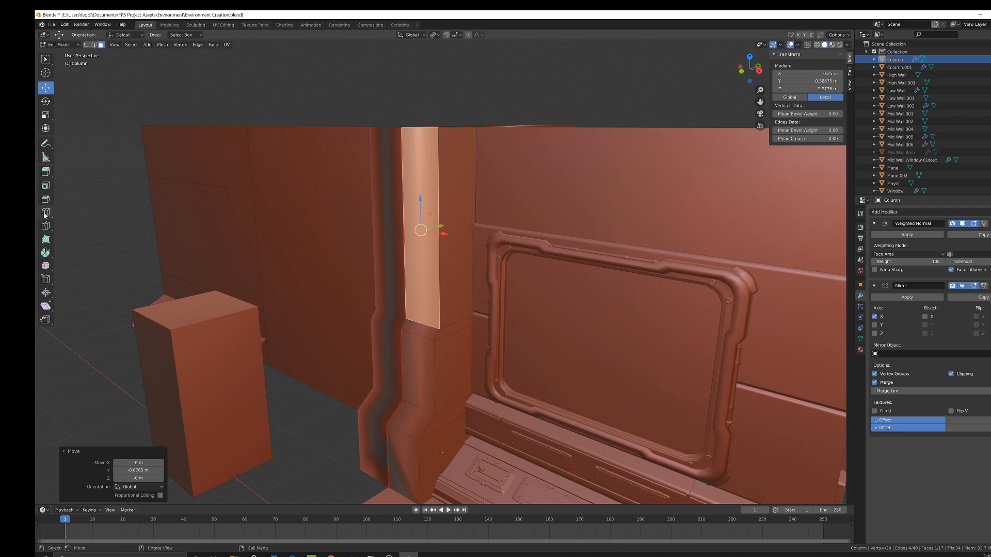
left_click(44, 214)
left_click(456, 227)
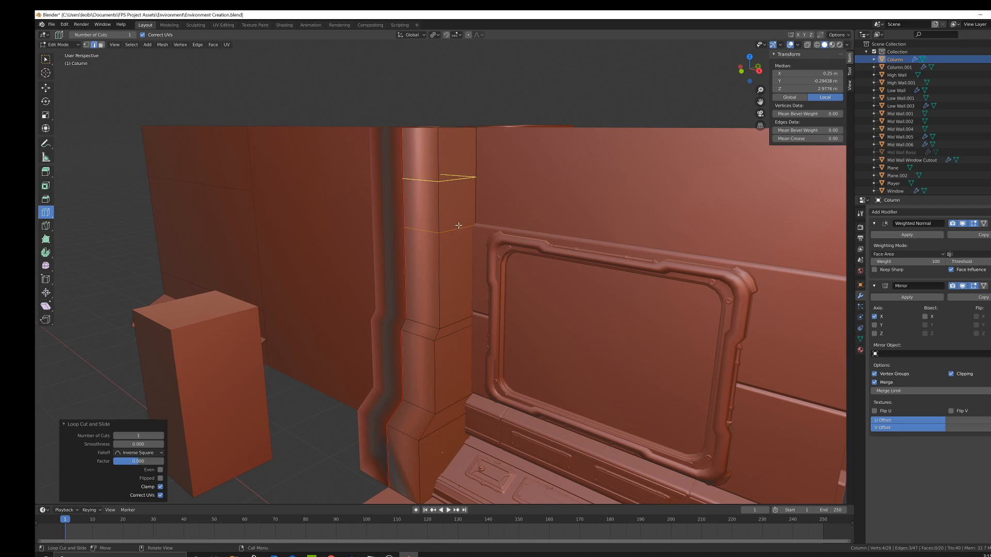
Step: Bevel the new horizontal loop on the column's upper section with an offset of about 0.151 m
key("ctrl+b")
left_click(395, 212)
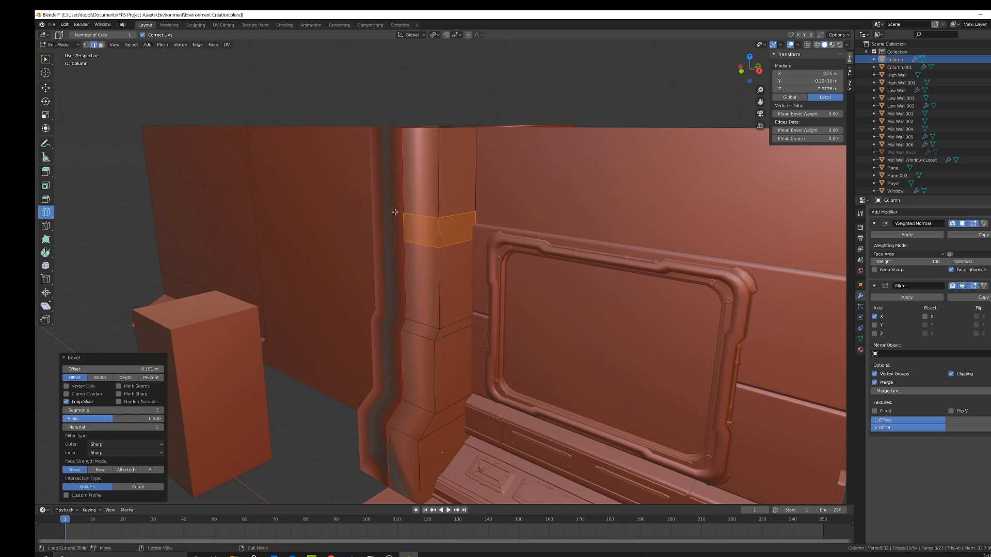
left_click(102, 45)
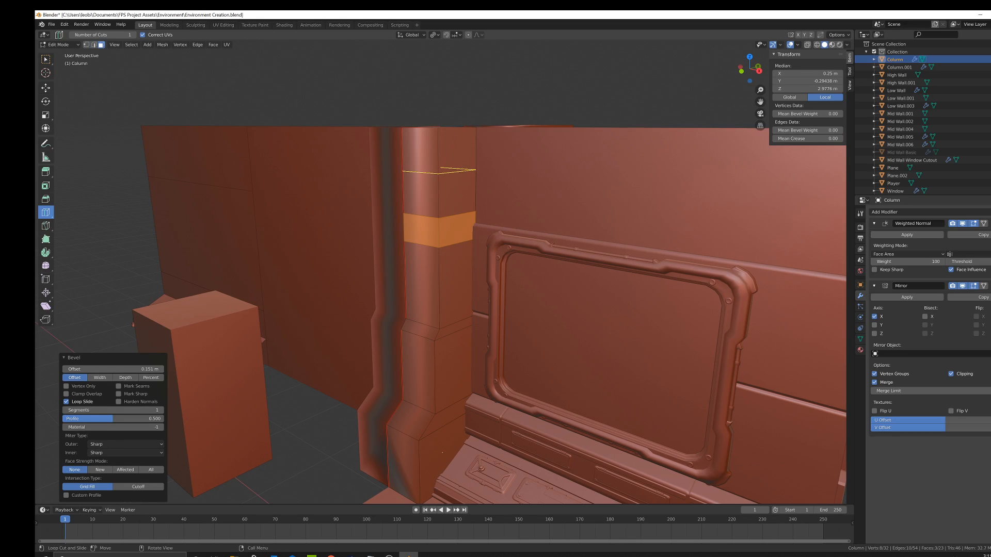
left_click(428, 187)
key("ctrl+z")
Step: Move the column's top front face about 0.52 m outward along Y and return to Object Mode
left_click(50, 58)
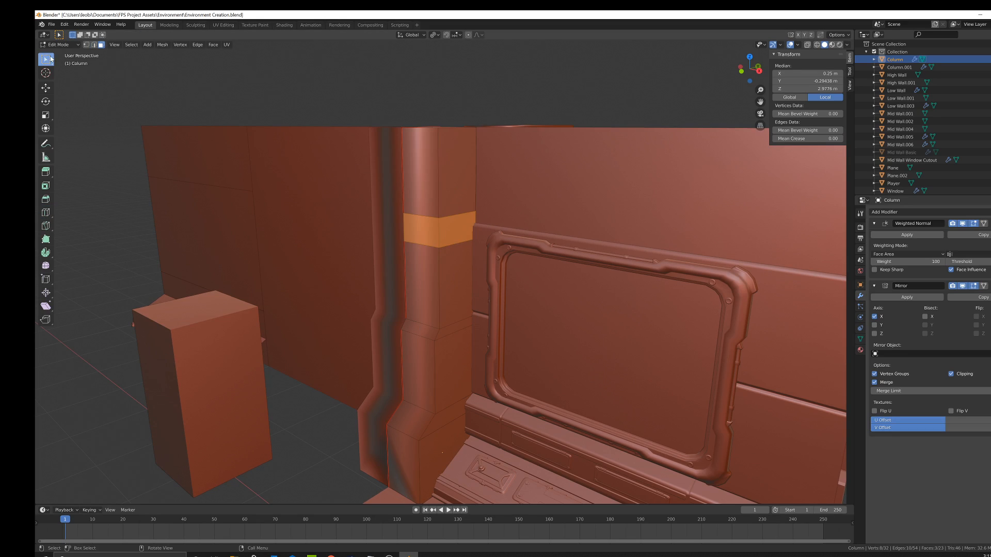
left_click(426, 188)
middle_click_drag(426, 188, 76, 99)
left_click(46, 89)
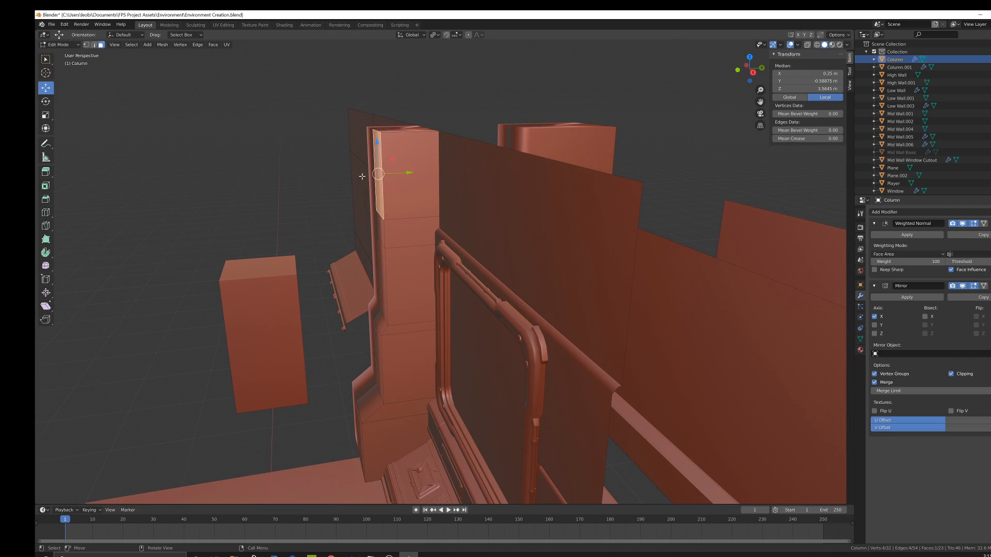
left_click_drag(415, 175, 369, 176)
middle_click_drag(368, 175, 517, 265)
key("Tab")
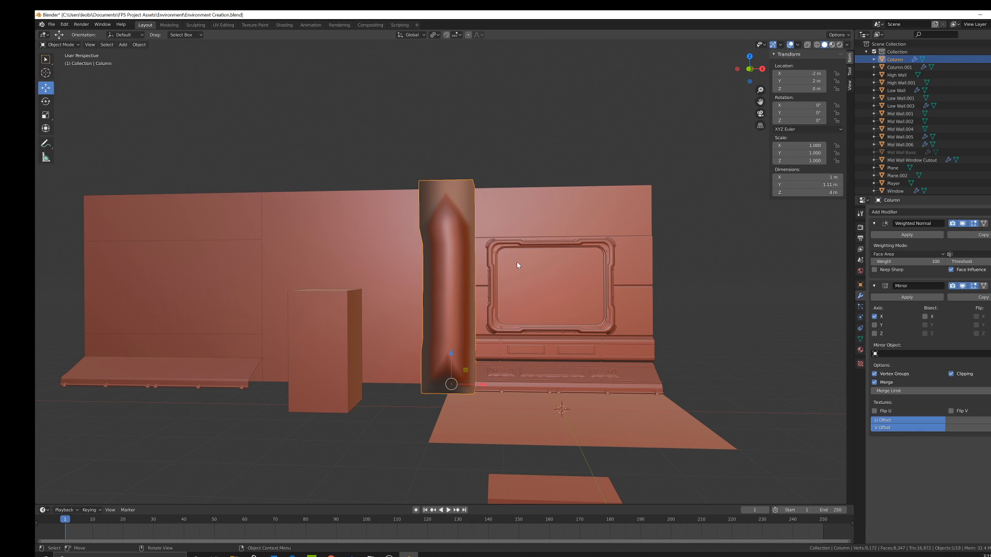
Step: In Edit Mode, lower the edge loop at the foot of the column's upper slope a little
middle_click_drag(516, 261, 442, 267)
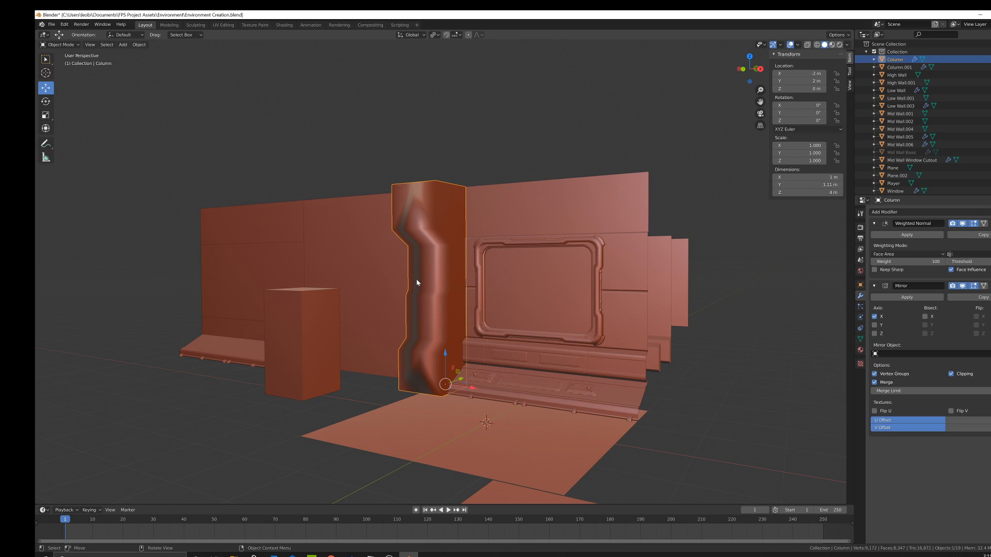
scroll(524, 321, "up", 3)
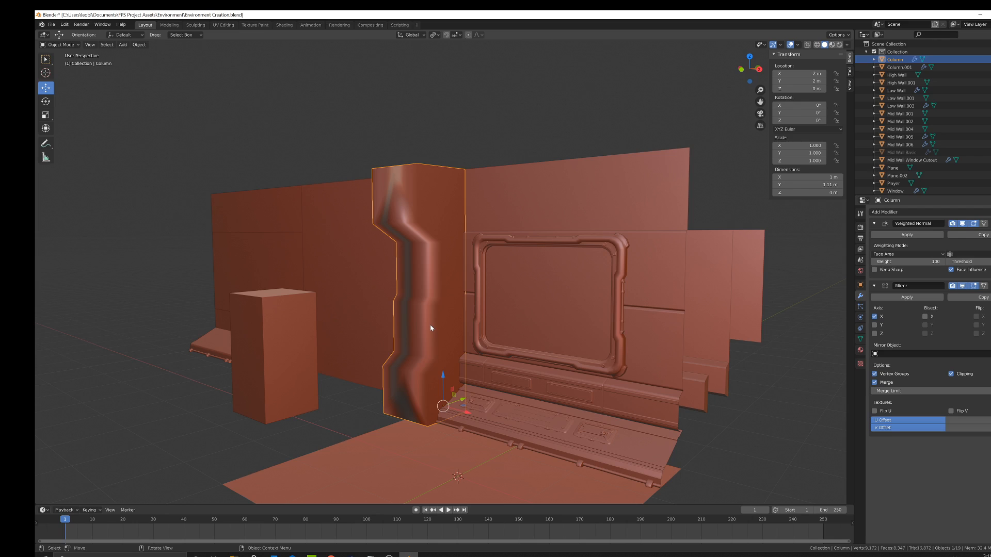
middle_click_drag(431, 328, 437, 324)
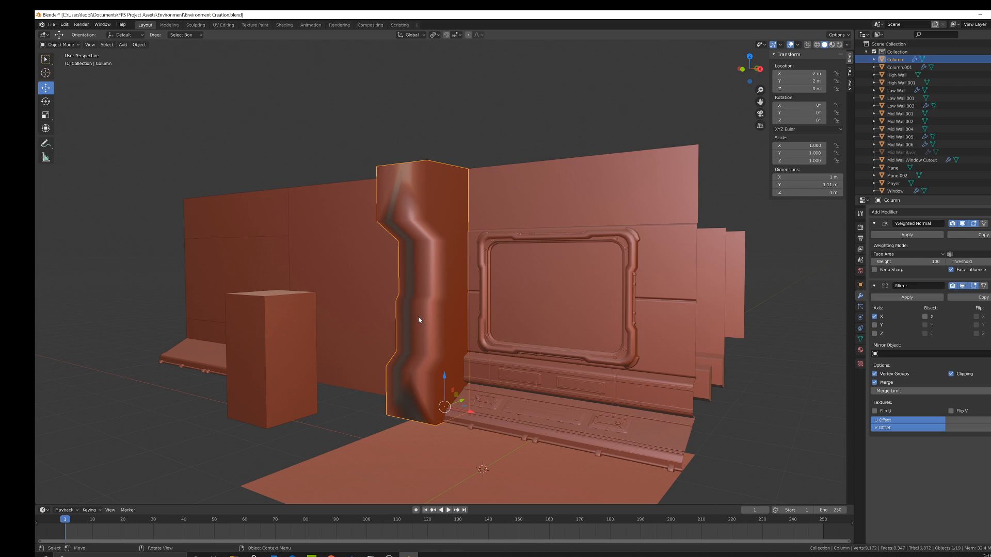
key("Tab")
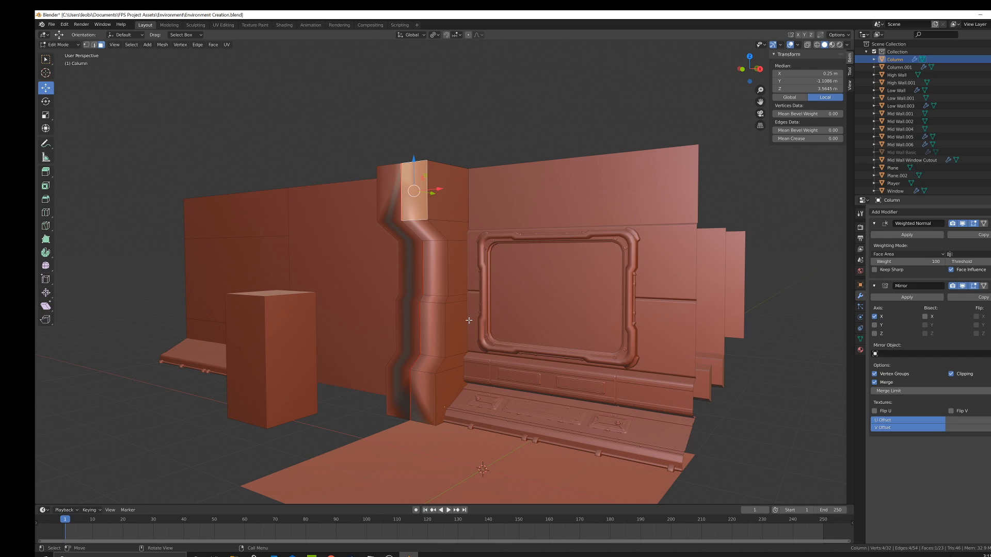
middle_click_drag(460, 277, 443, 254)
scroll(442, 254, "up", 3)
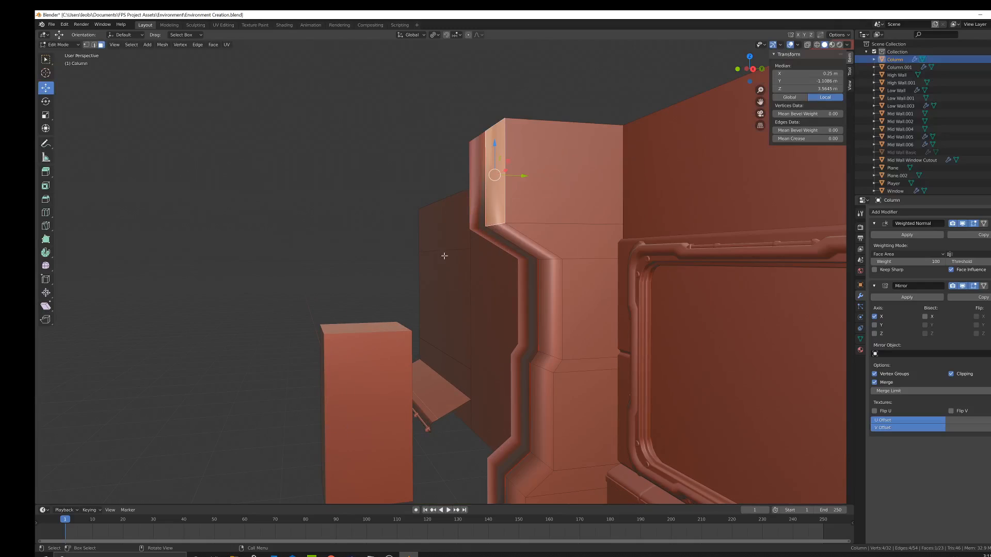
left_click(94, 45)
left_click(135, 60)
left_click(580, 259, "alt")
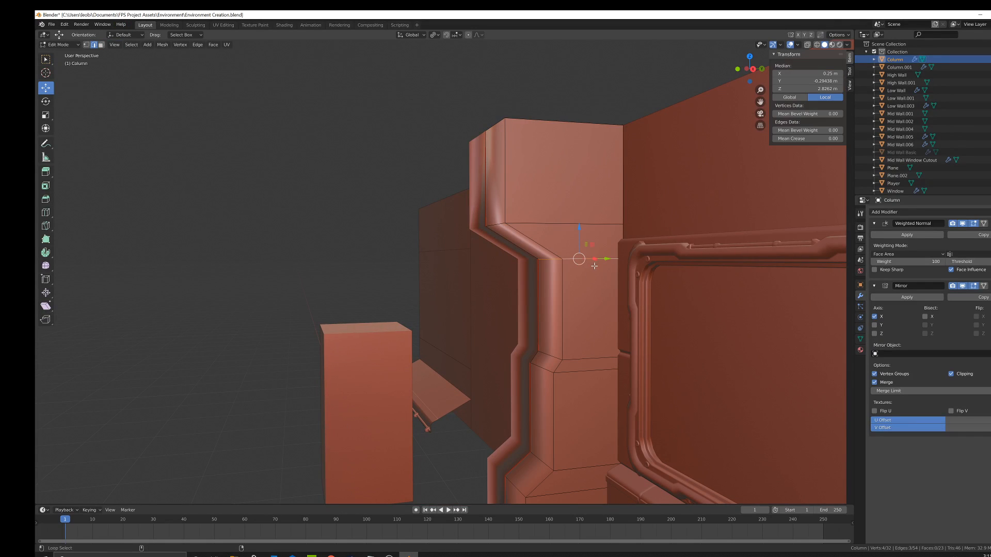
left_click_drag(577, 229, 575, 247)
Step: Raise the edge loop beneath the column's protruding top block by about 0.175 m
left_click(566, 221)
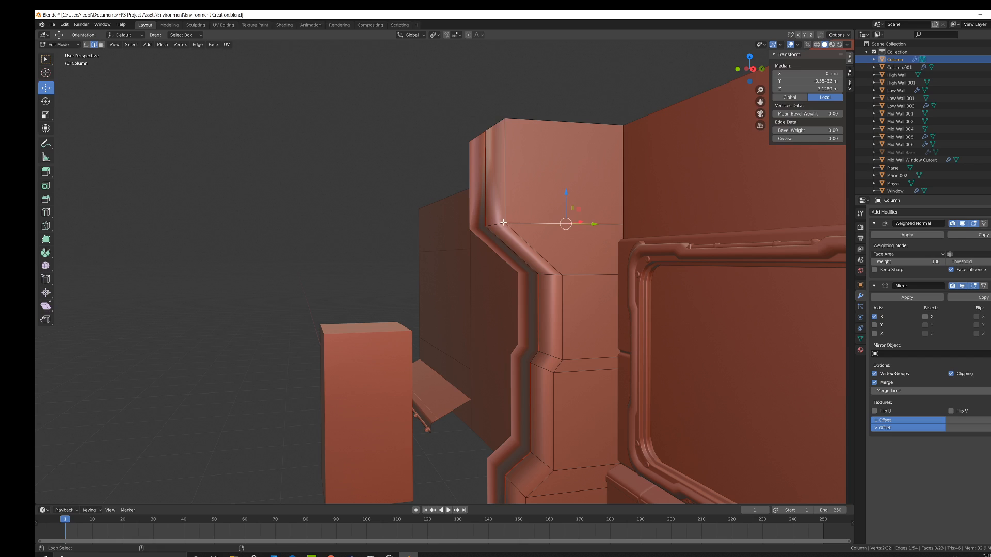
left_click(499, 224, "alt")
left_click_drag(555, 198, 554, 175)
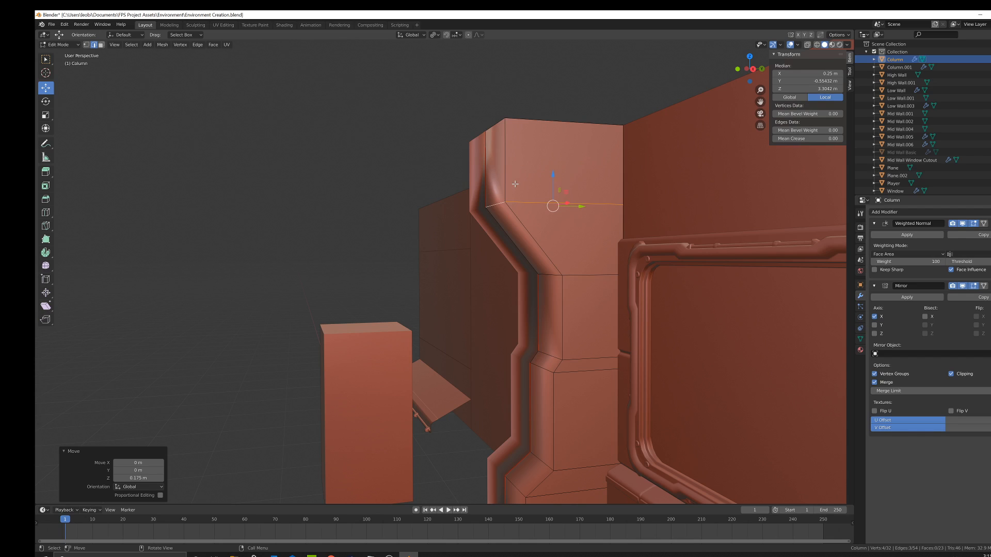
Step: Move the front face of the column's base about 0.116 m outward along Y
middle_click_drag(545, 283, 272, 224)
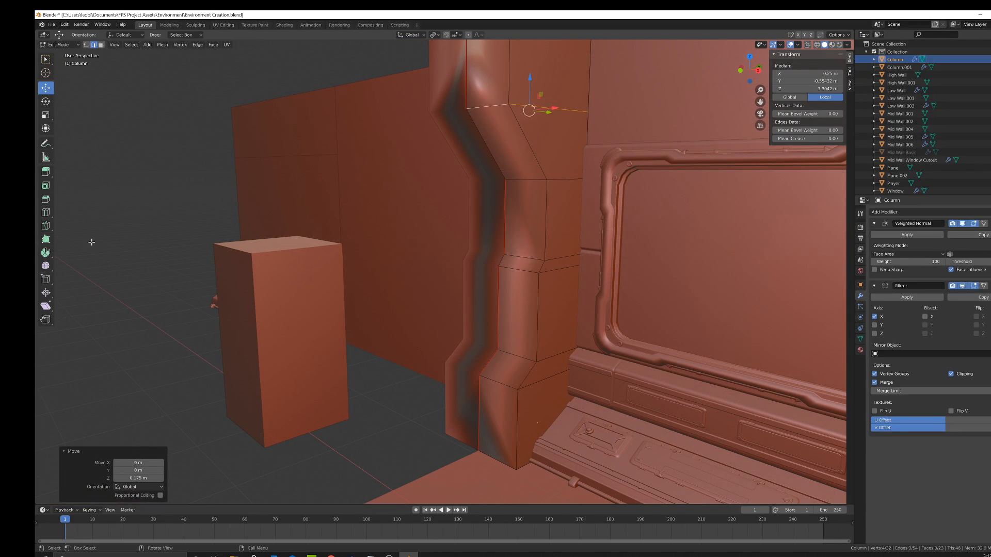
middle_click_drag(435, 254, 471, 303)
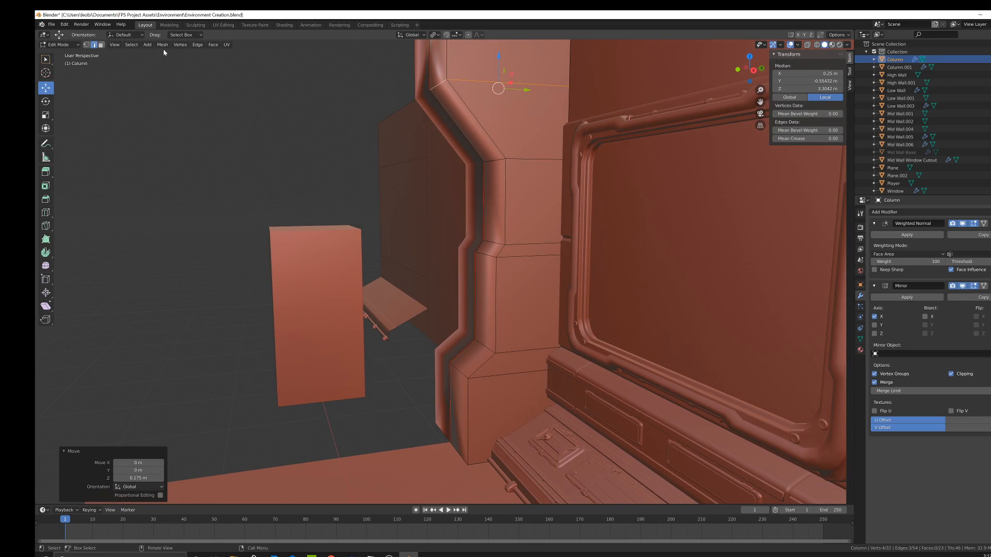
left_click(102, 45)
left_click(453, 381)
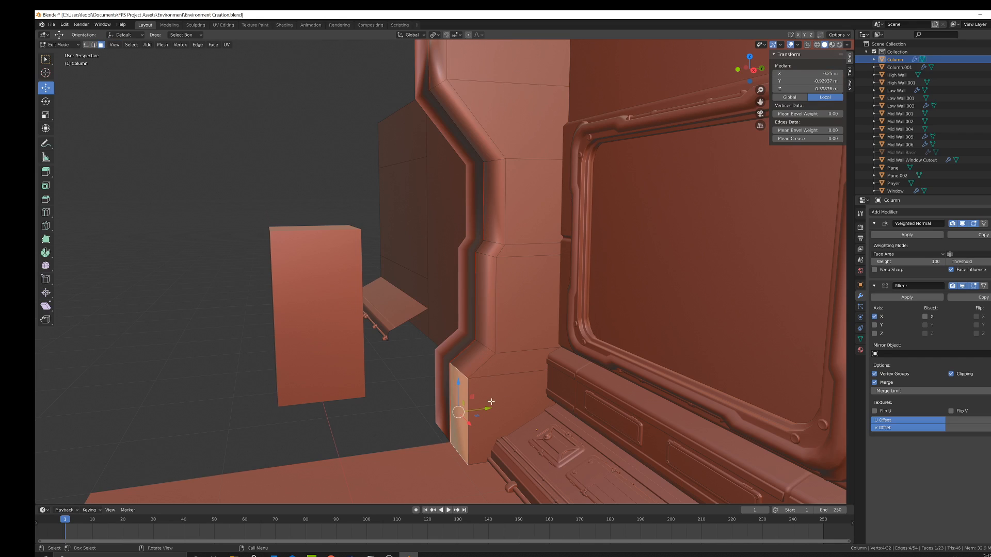
left_click_drag(483, 410, 471, 409)
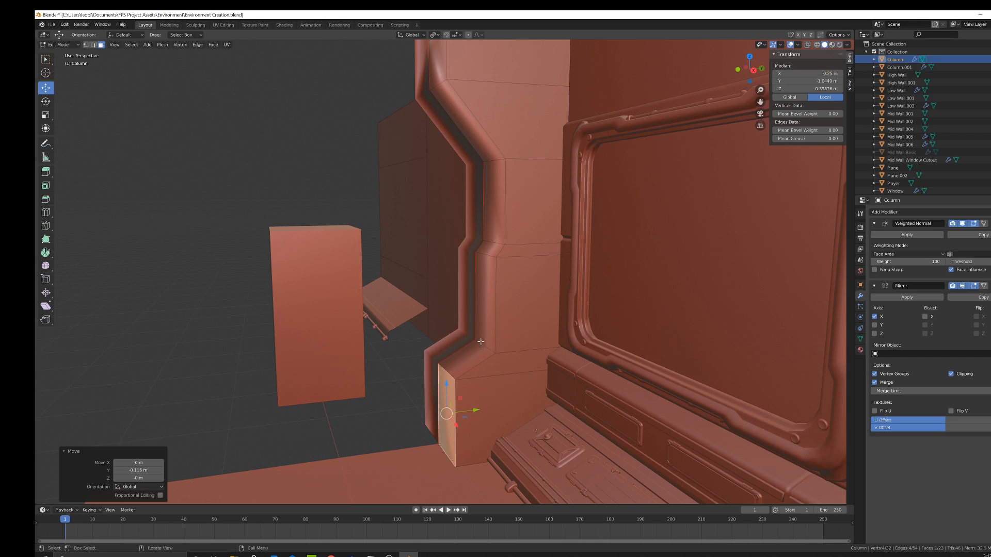
Step: Lower the edge loop at the top of the column's base block by about 0.103 m
left_click(94, 47)
left_click(330, 219)
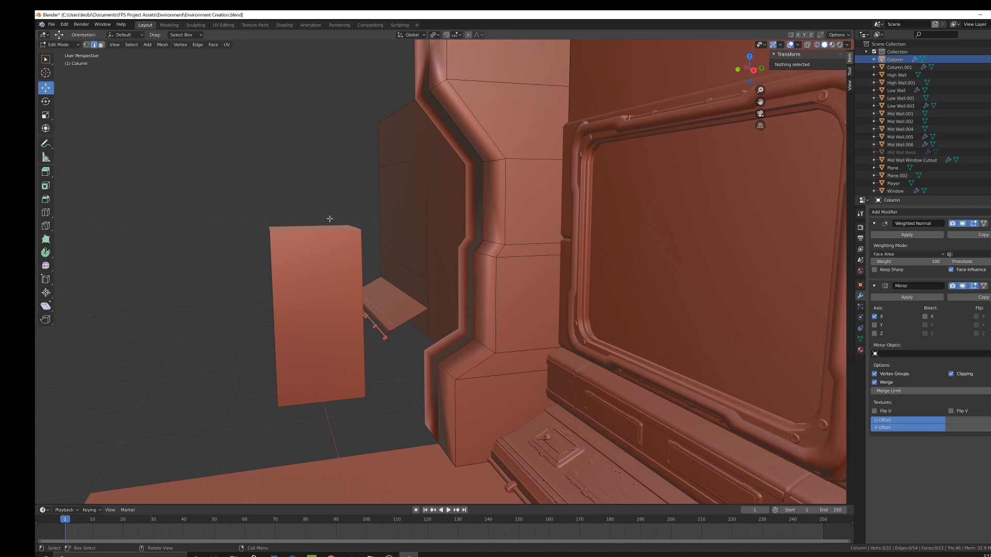
left_click(472, 376, "alt")
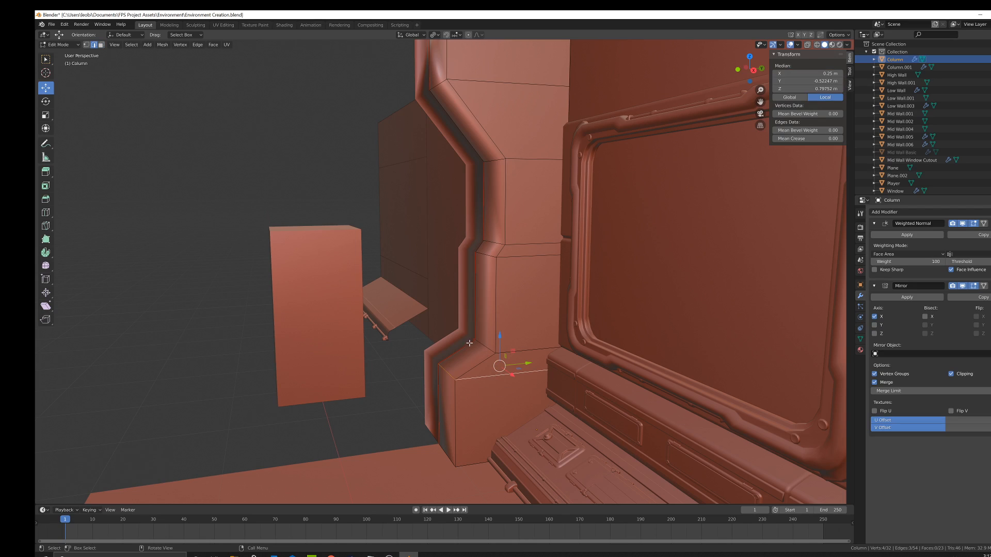
left_click_drag(501, 336, 501, 355)
Step: Add one vertical loop cut down the column's front and move it about 0.128 m along X toward the outer corner
middle_click_drag(501, 355, 401, 332)
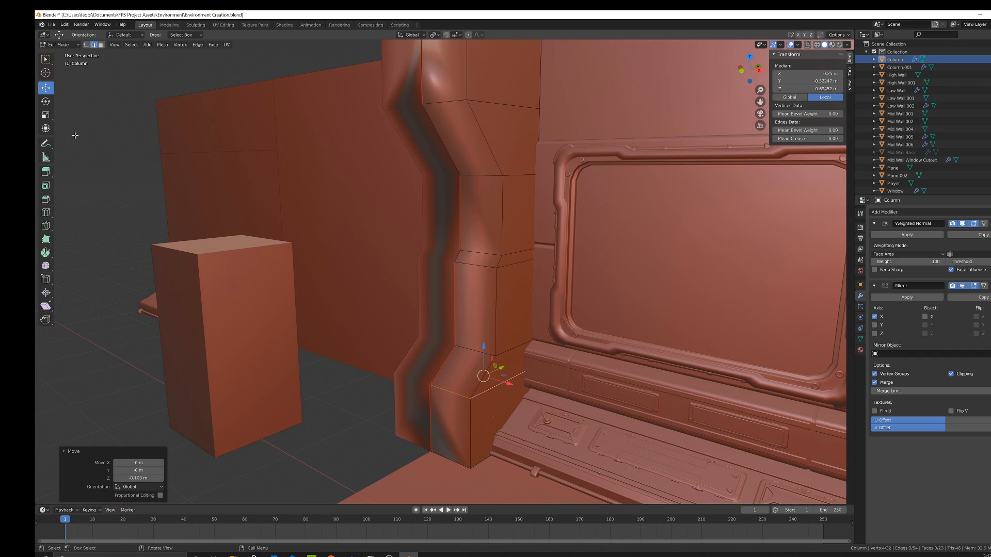
left_click(47, 212)
left_click(442, 396)
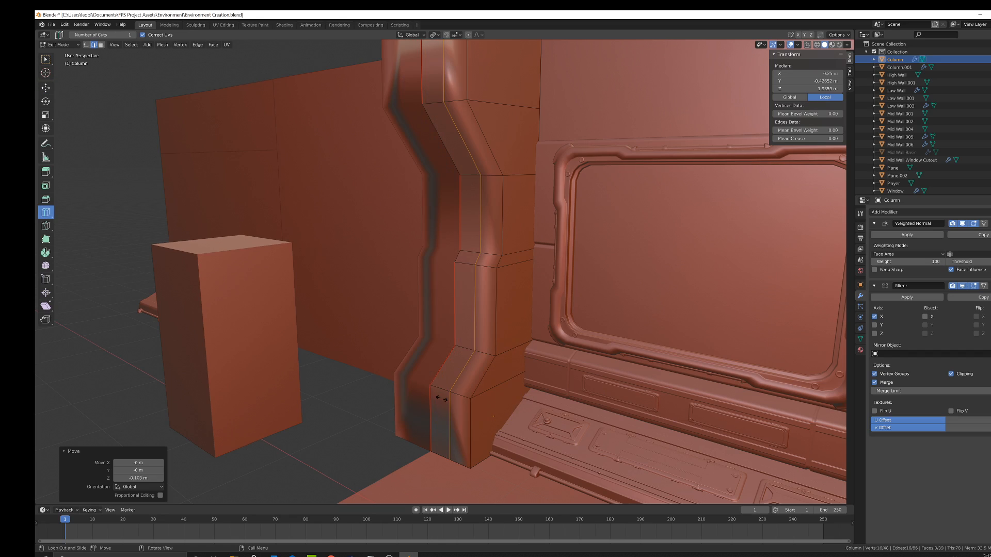
middle_click_drag(443, 387, 480, 382)
left_click(50, 90)
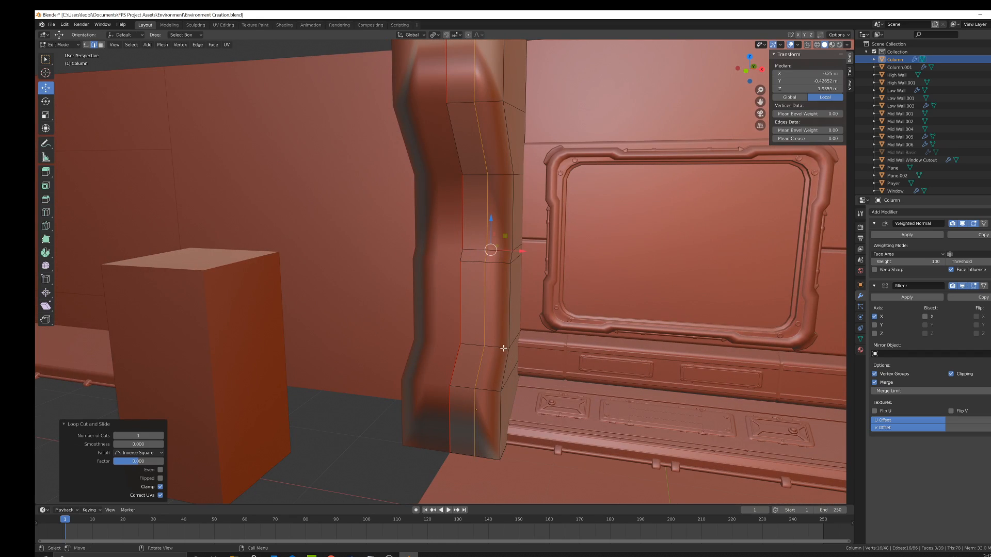
left_click_drag(526, 252, 537, 248)
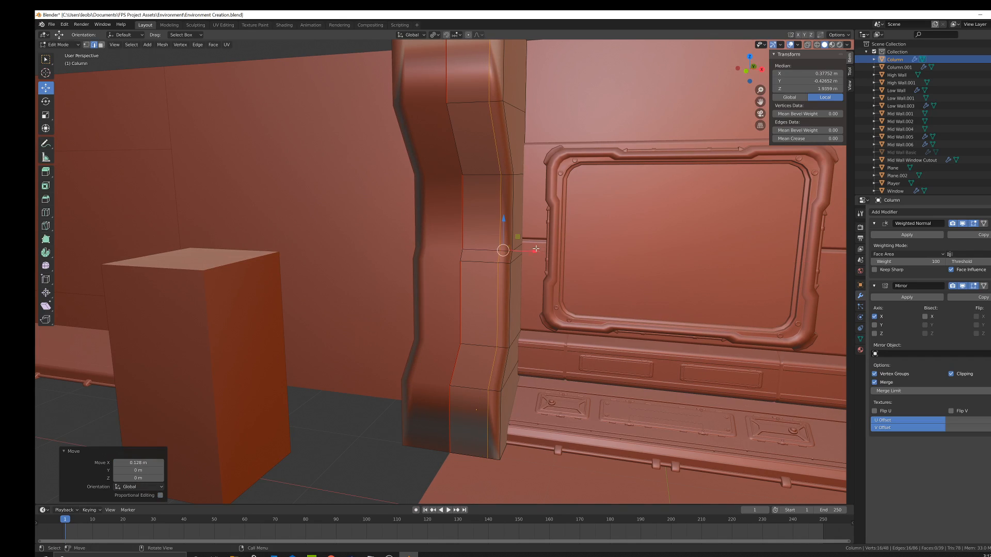
Step: Extrude the inner front face of the base and the sloped face above it about 0.086 m outward along Y
middle_click_drag(537, 248, 499, 231)
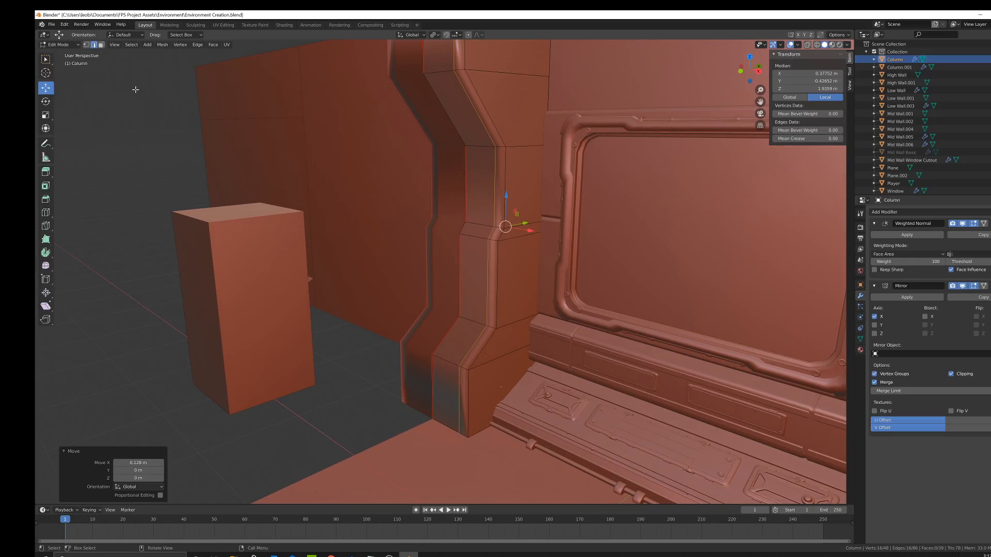
left_click(102, 45)
left_click(446, 392)
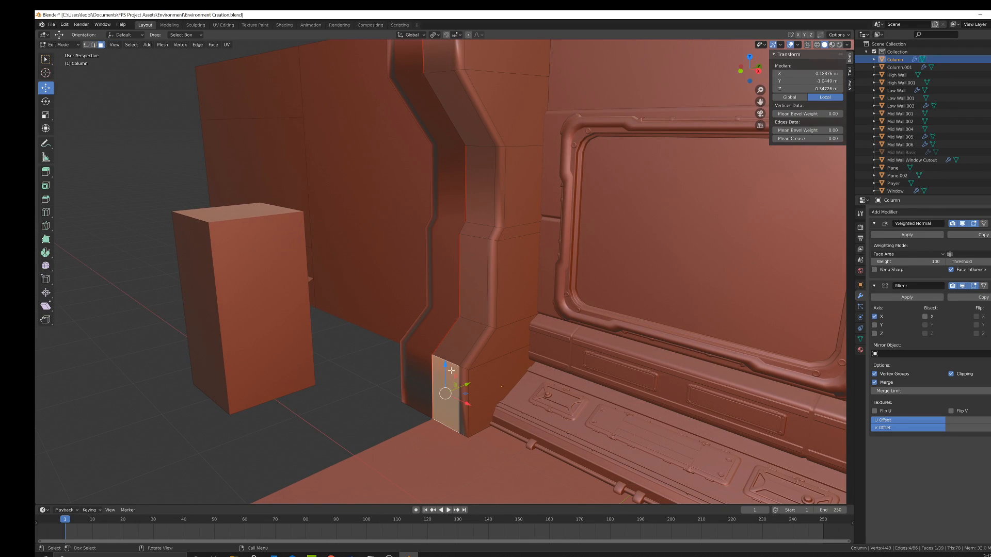
left_click(464, 331, "shift")
middle_click_drag(464, 331, 502, 368)
key("e")
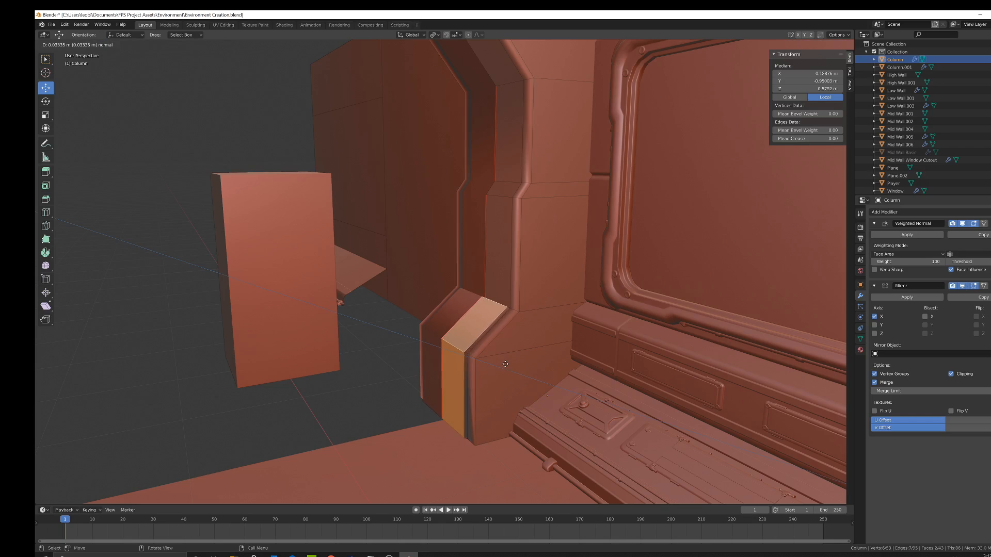
key("x")
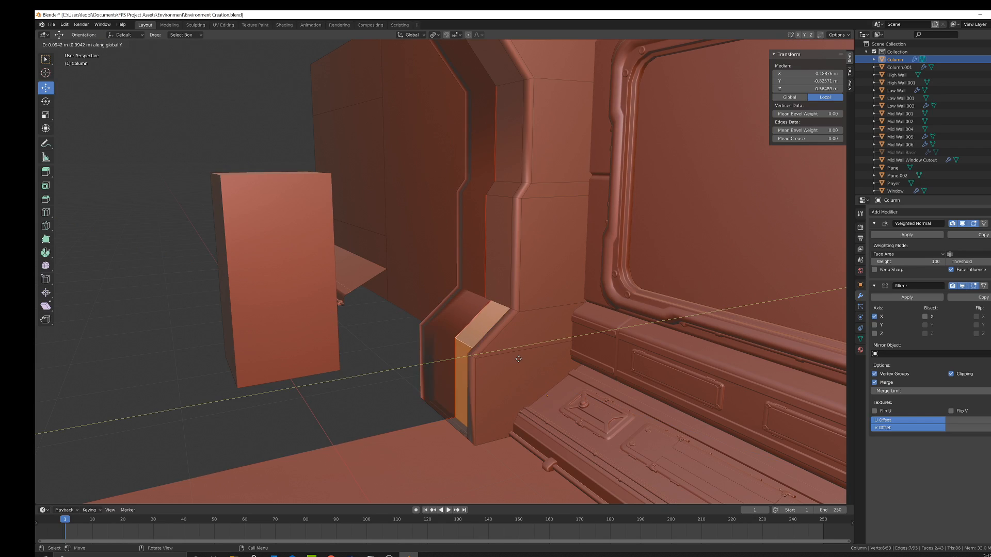
key("y")
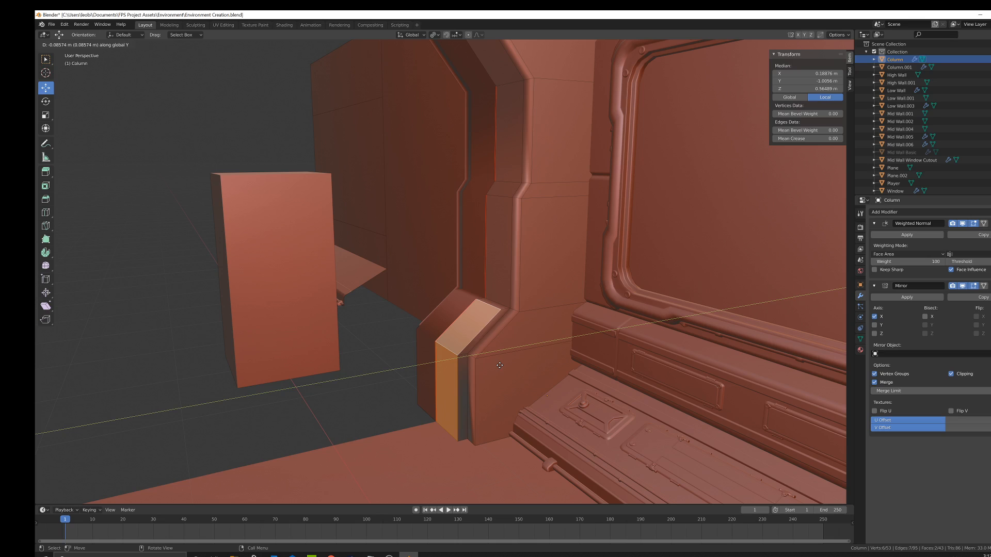
left_click(499, 365)
Step: Delete the faces on the column's underside, selecting them in wireframe view
mouse_move(491, 375)
middle_mouse_down()
mouse_move(482, 356)
mouse_move(487, 364)
mouse_move(494, 323)
mouse_move(511, 310)
mouse_move(552, 311)
mouse_move(489, 273)
mouse_move(494, 347)
middle_mouse_up()
left_click(495, 310)
key("shift+z")
left_click(464, 413)
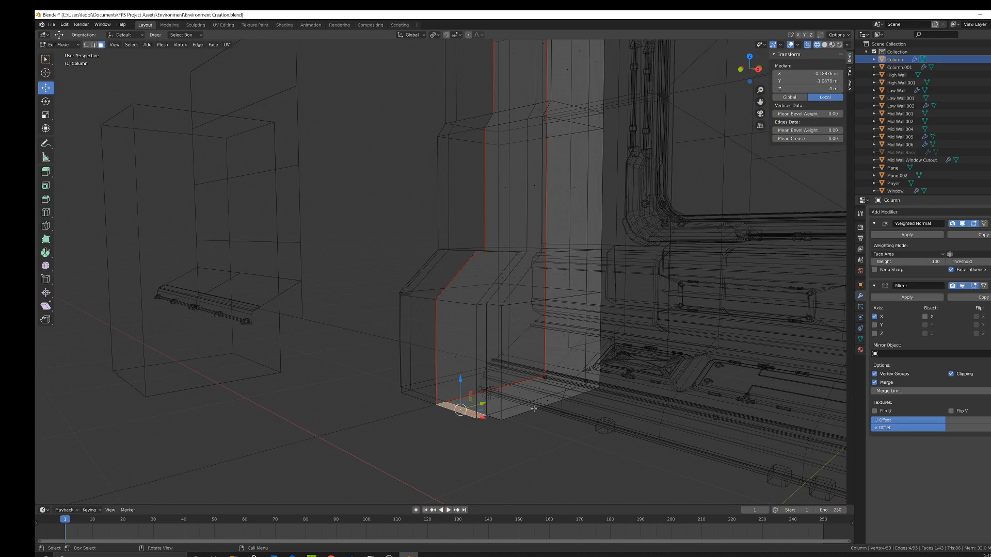
key("c")
left_click_drag(523, 396, 564, 403)
right_click(565, 403)
key("x")
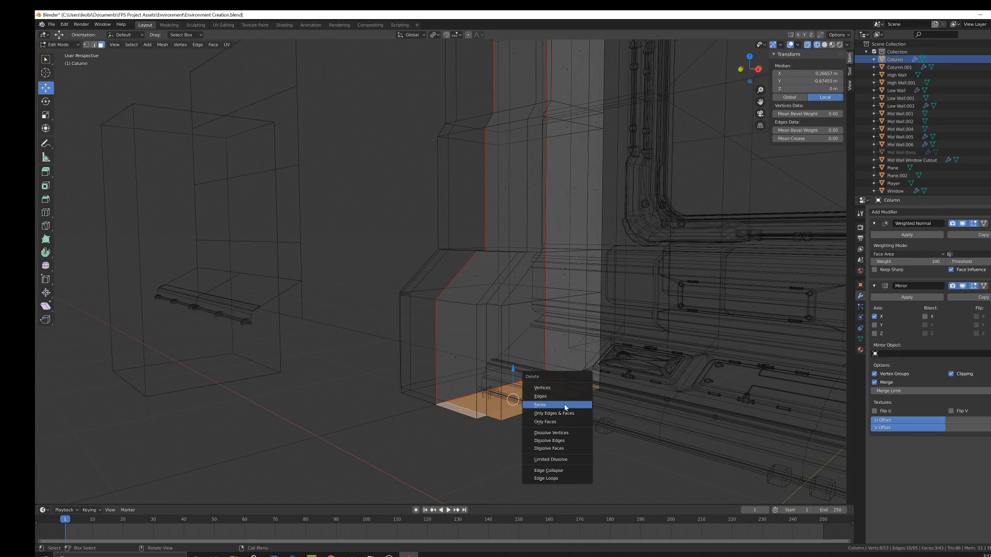
left_click(566, 406)
Step: Delete the hidden faces along the column's back, selecting them in wireframe view
key("z")
left_click(630, 381)
scroll(630, 382, "down", 3)
mouse_move(630, 382)
middle_mouse_down()
mouse_move(566, 343)
mouse_move(460, 133)
mouse_move(504, 126)
middle_mouse_up()
key("shift+z")
key("c")
left_click_drag(504, 115, 493, 362)
right_click(492, 362)
key("x")
left_click(491, 370)
Step: Delete the faces at the column's top end and return to the shaded view in Object Mode
middle_click_drag(482, 156, 490, 297, "shift")
key("c")
left_click(466, 167)
right_click(467, 169)
key("x")
left_click(537, 188)
key("Tab")
key("shift+z")
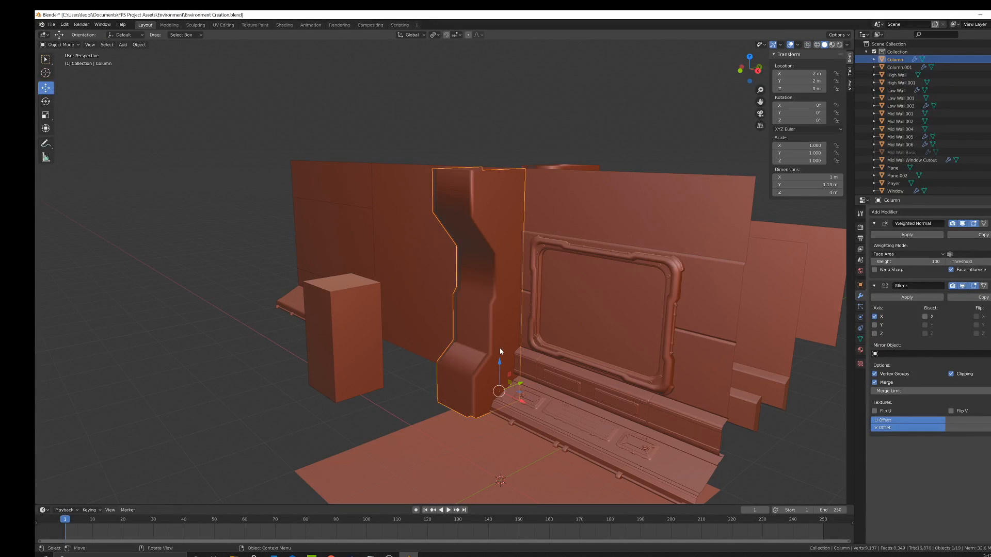
Step: Inspect the column from several angles and reopen its mesh in Edit Mode
mouse_move(502, 352)
middle_mouse_down()
mouse_move(504, 315)
mouse_move(539, 315)
mouse_move(520, 332)
mouse_move(547, 299)
mouse_move(505, 332)
mouse_move(506, 277)
middle_mouse_up()
scroll(539, 315, "up", 2)
scroll(538, 315, "down", 3)
scroll(545, 320, "up", 3)
key("Tab")
scroll(496, 345, "up", 2)
scroll(444, 343, "up", 2)
middle_click_drag(477, 333, 588, 293)
scroll(549, 289, "down", 5)
scroll(549, 289, "down", 1)
Step: Try scaling the whole column mesh to about 0.44 along X and moving it about 0.125 m along negative X, undoing both
key("a")
key("s")
key("x")
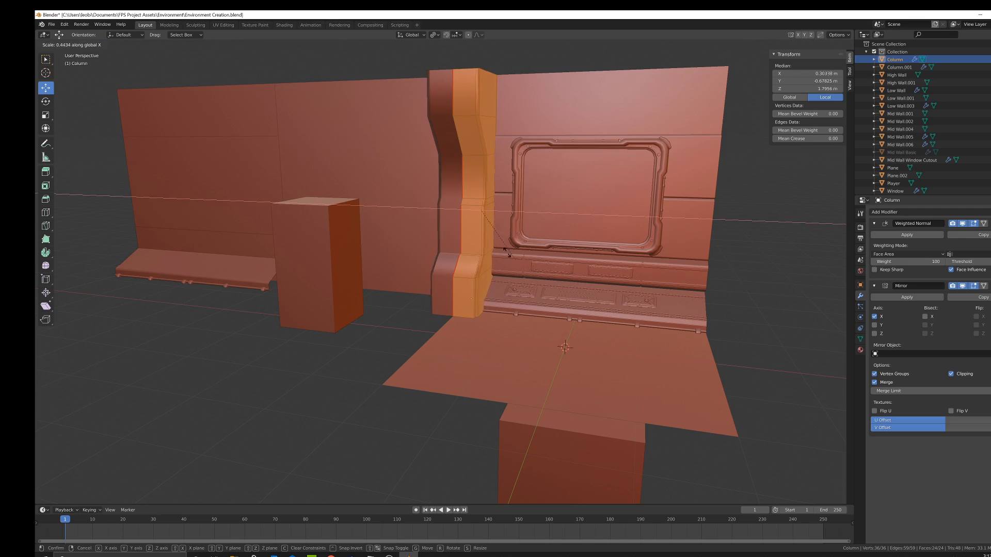
left_click(509, 254)
middle_click_drag(509, 254, 503, 217)
key("g")
key("x")
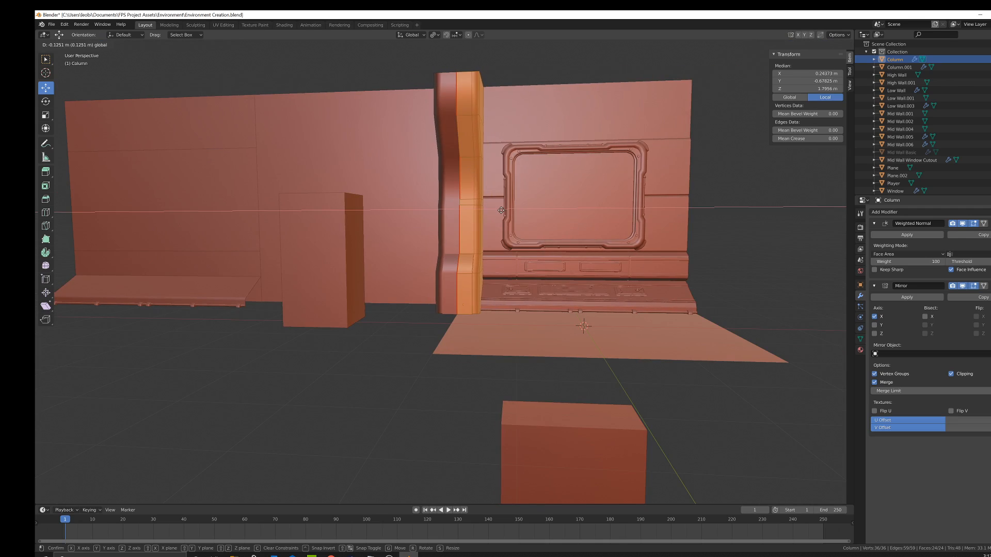
left_click(503, 212)
middle_click_drag(503, 211, 469, 224)
key("ctrl+z")
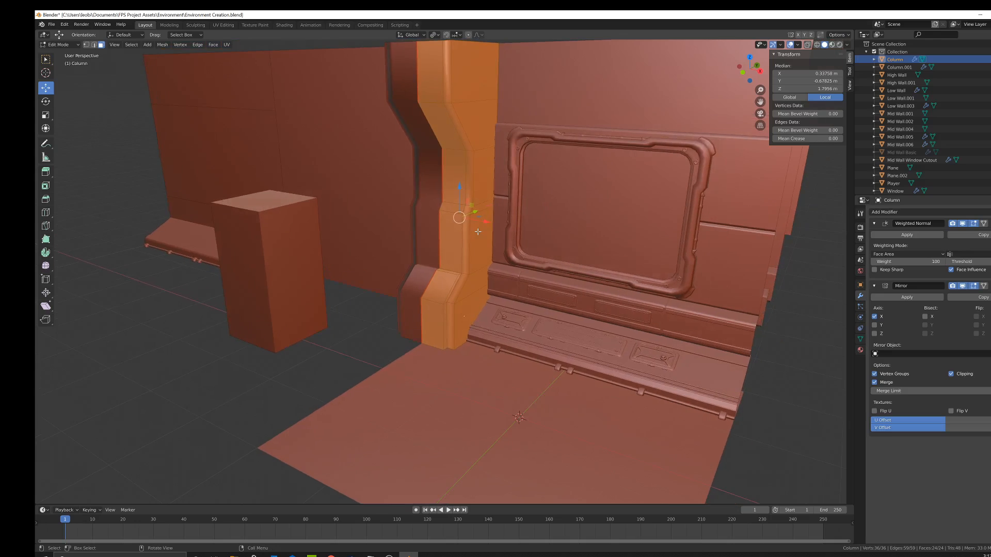
scroll(454, 274, "up", 4)
middle_click_drag(409, 366, 533, 244, "shift")
left_click(461, 329)
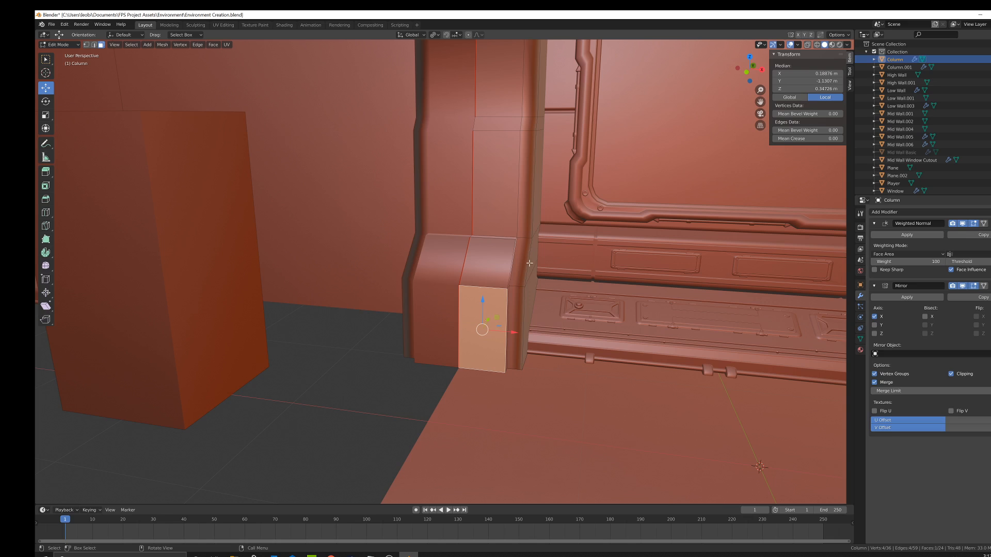
middle_click_drag(506, 275, 526, 301)
key("a")
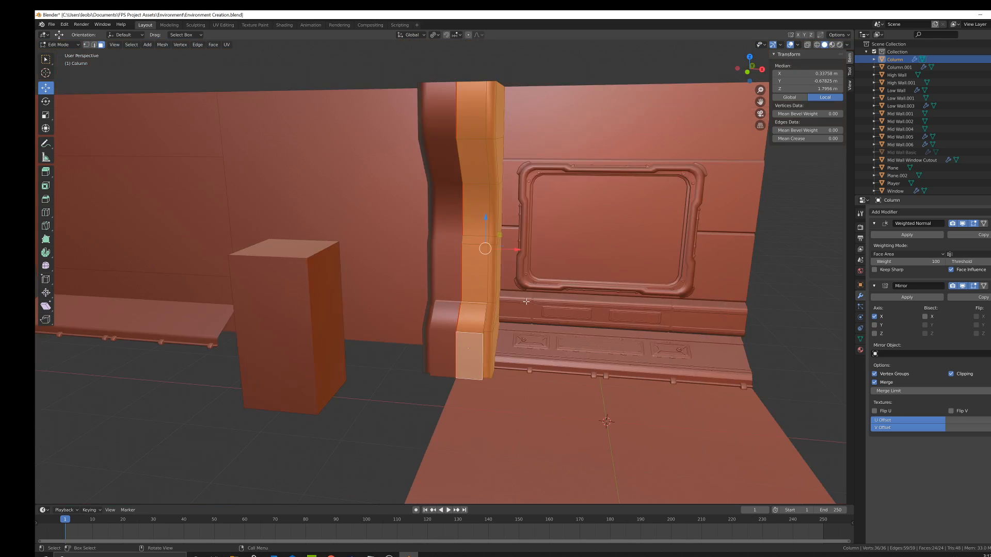
Step: Select only the column's outermost side faces in wireframe view and move them about 0.045 m outward along X
left_click(499, 269)
key("z")
left_click(478, 272)
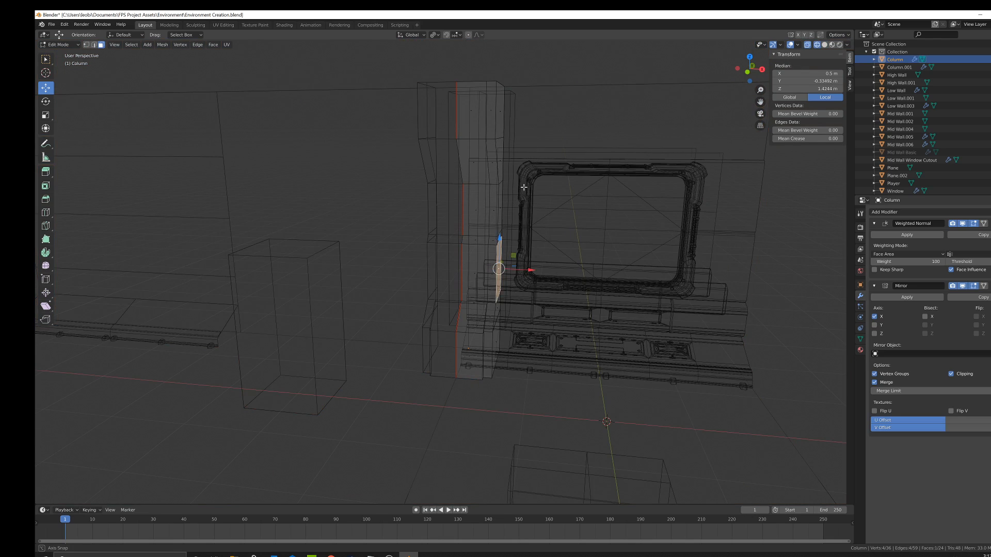
middle_click_drag(524, 187, 530, 181)
key("c")
left_click_drag(511, 108, 516, 356)
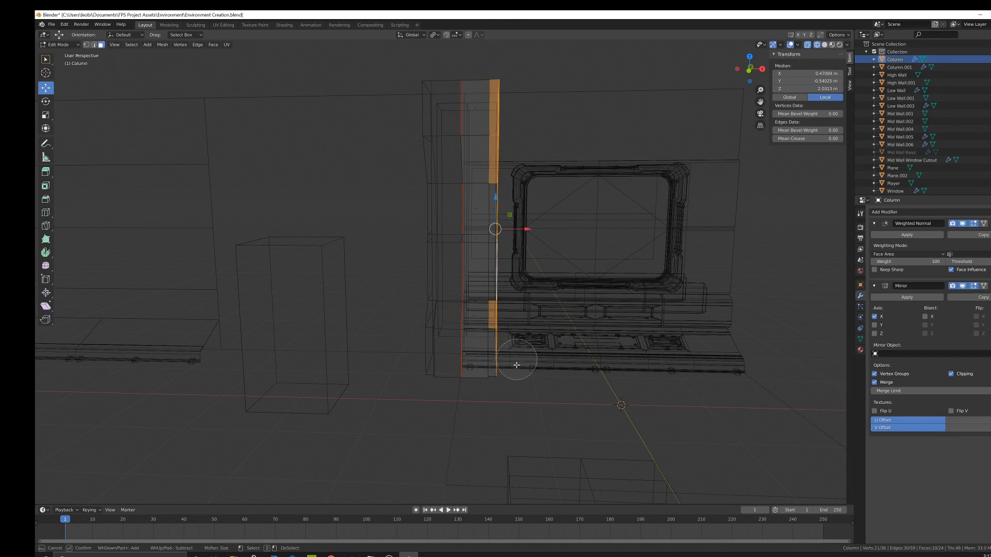
middle_click(472, 311)
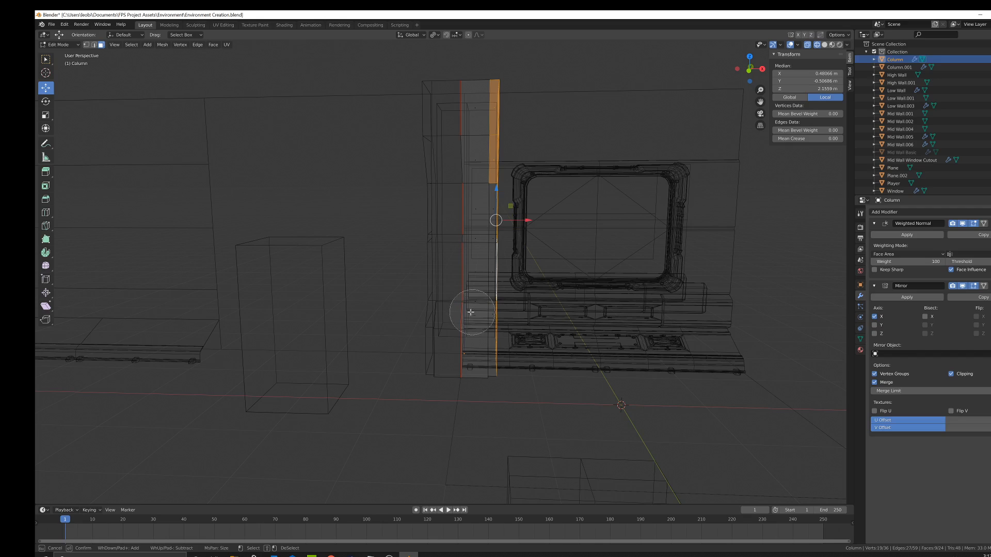
middle_click(471, 107)
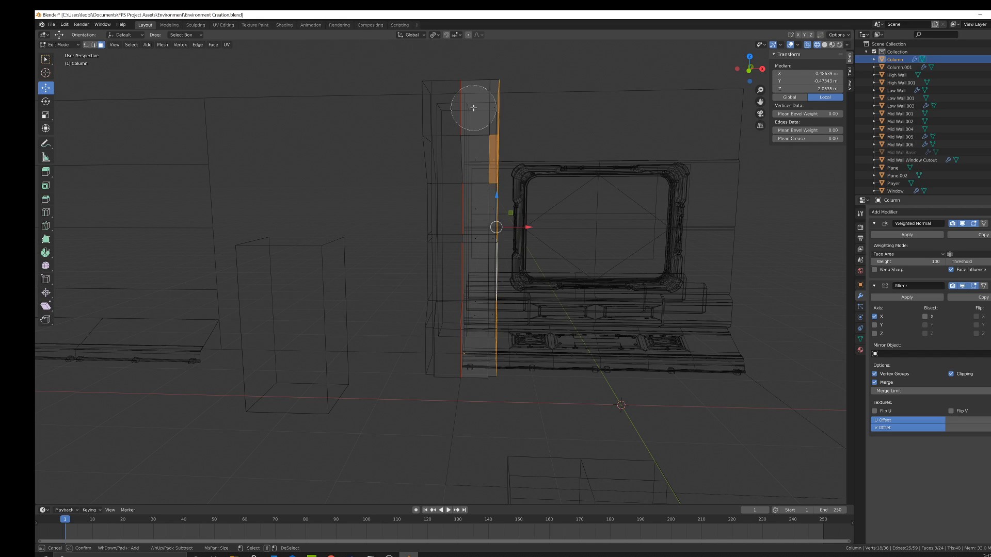
middle_click(472, 154)
key("Escape")
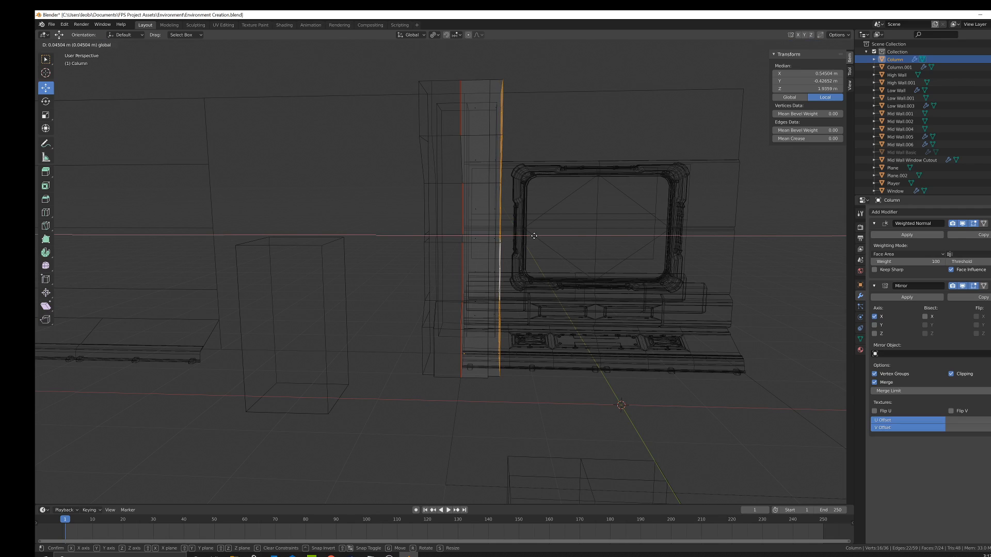
Step: Move the whole column mesh about 0.08 m along negative X and return to shaded view
key("a")
left_click_drag(519, 246, 514, 246)
key("shift+z")
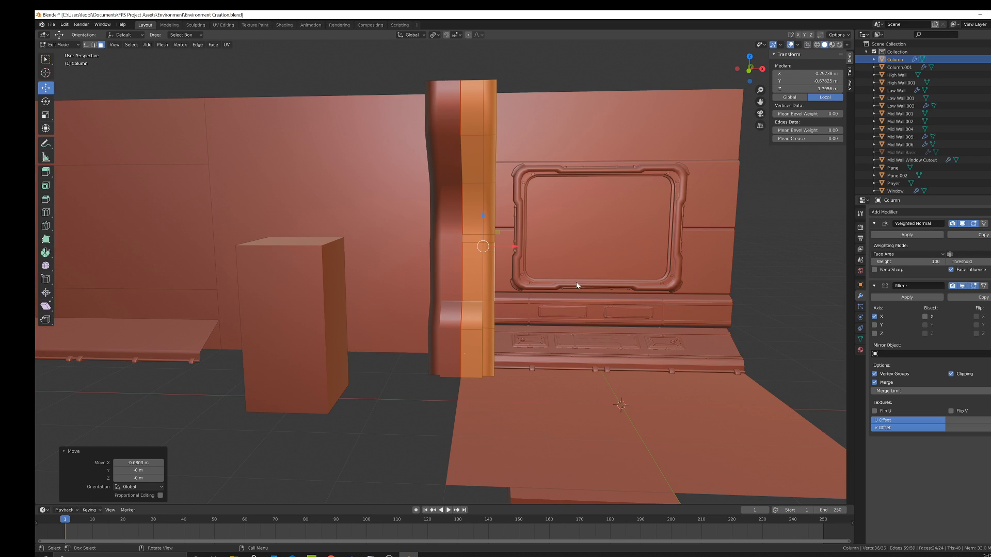
Step: Inspect the narrowed column from several angles and check its dimensions in Object Mode, returning to Edit Mode
key("Tab")
middle_click_drag(577, 286, 538, 280)
key("Tab")
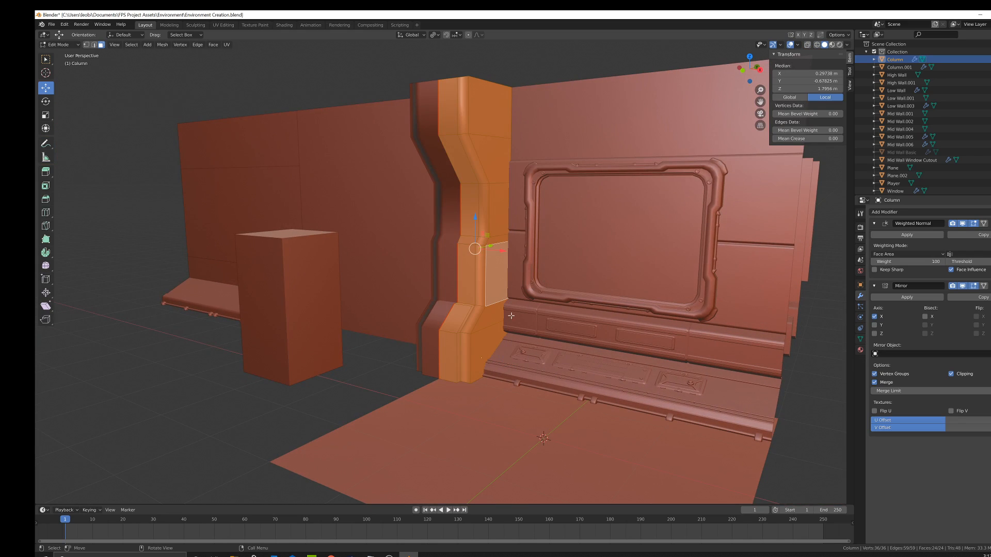
scroll(511, 316, "up", 3)
middle_click_drag(511, 316, 488, 320)
key("Tab")
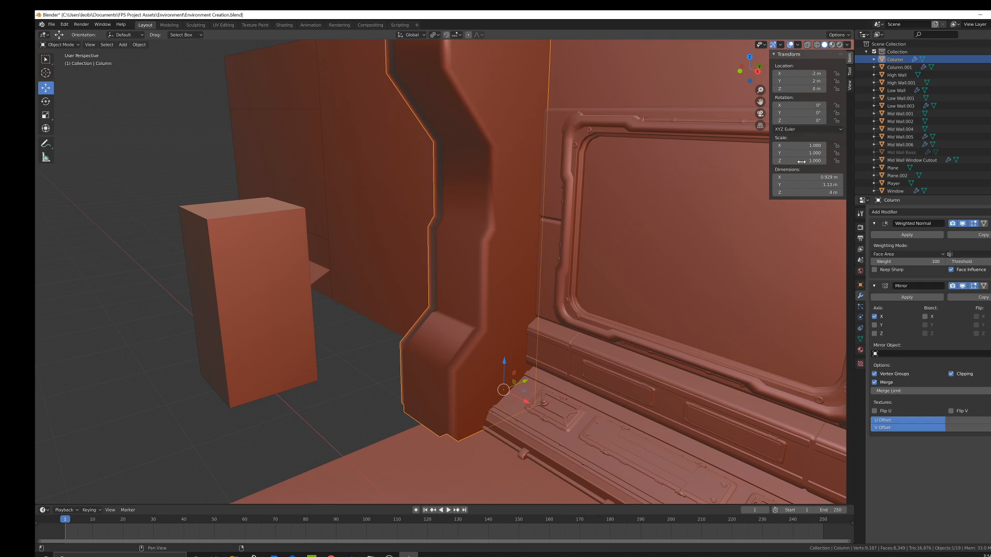
key("Tab")
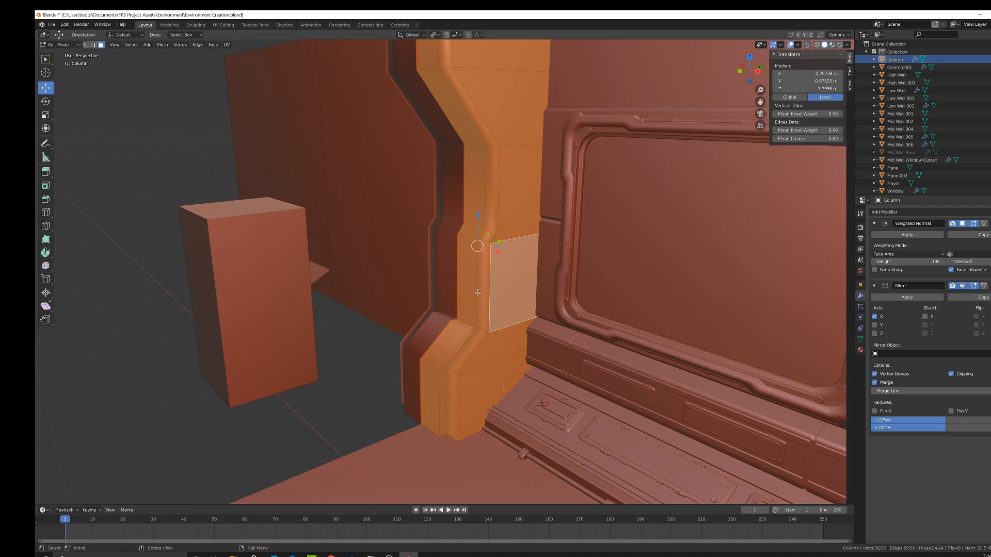
Step: Extrude the sloped face and the adjoining ledge face at the column's base about 0.088 m upward along Z
middle_click_drag(585, 332, 515, 306)
scroll(528, 308, "up", 1)
left_click(514, 314)
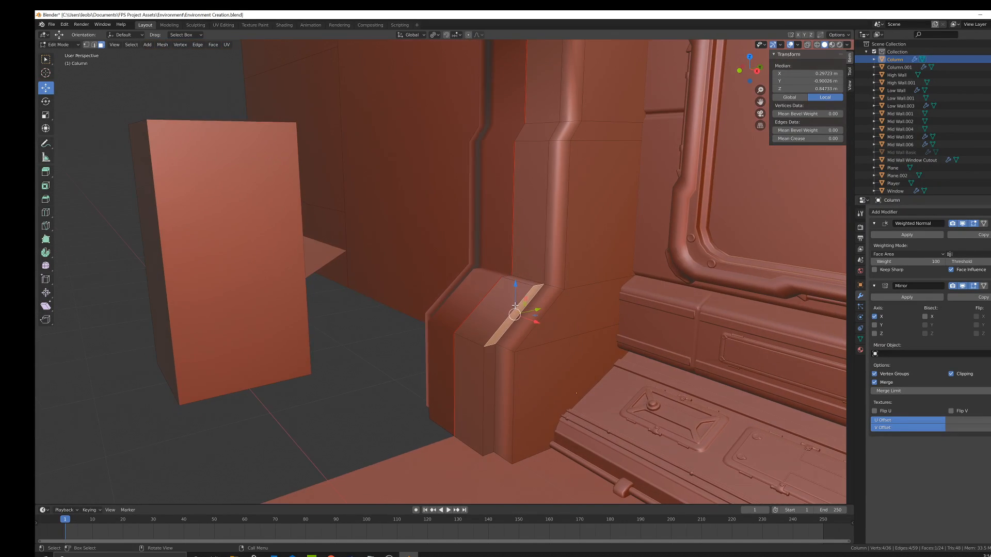
left_click(530, 282)
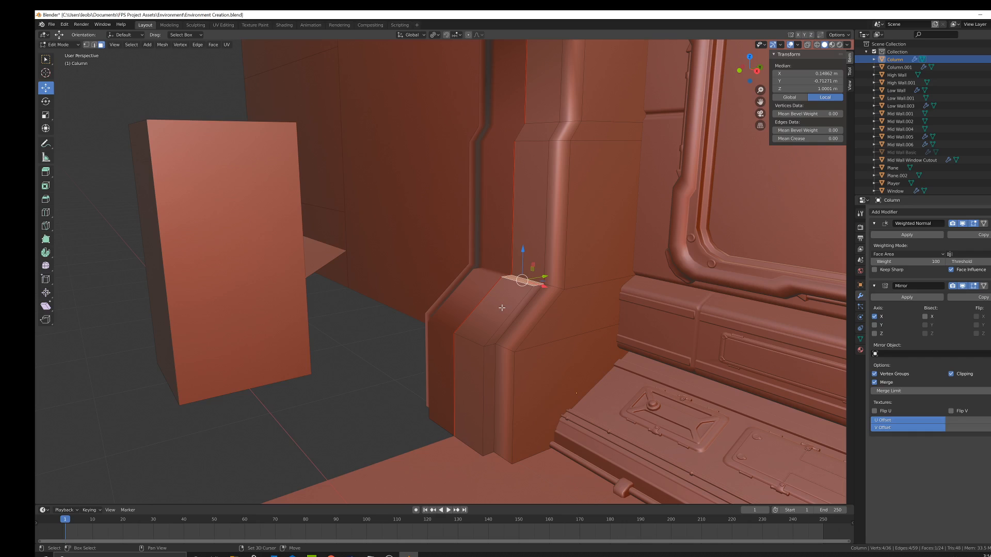
left_click(501, 308, "shift")
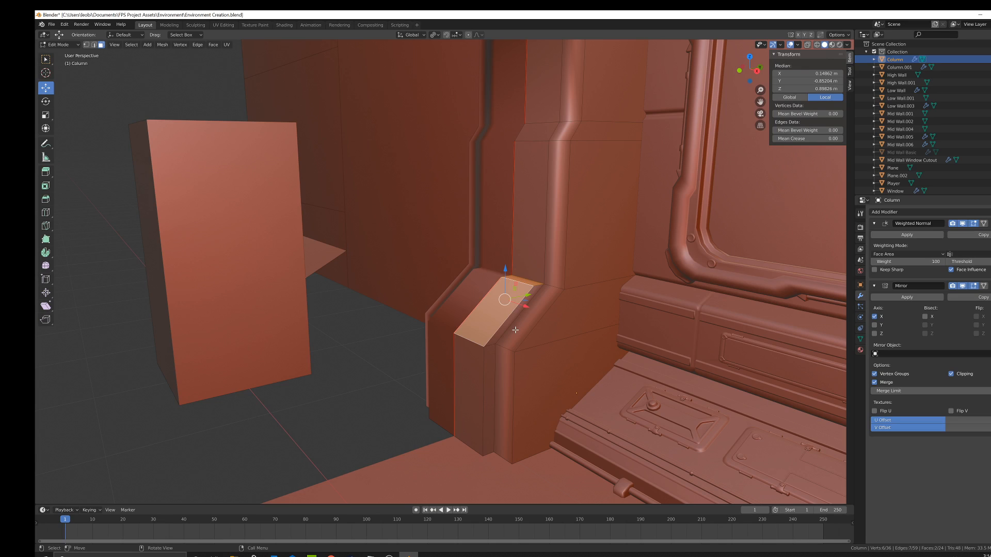
middle_click_drag(532, 339, 519, 280)
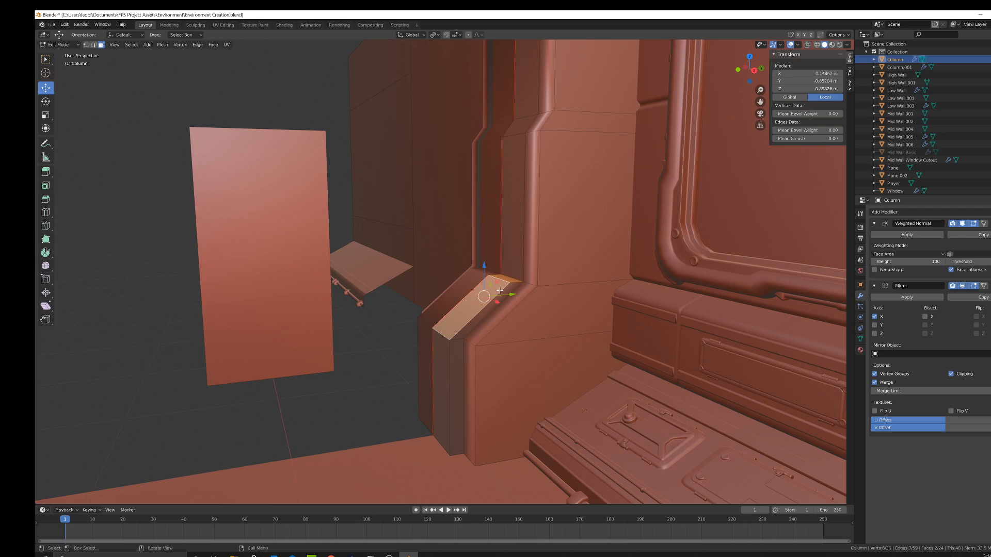
key("g")
key("z")
key("z")
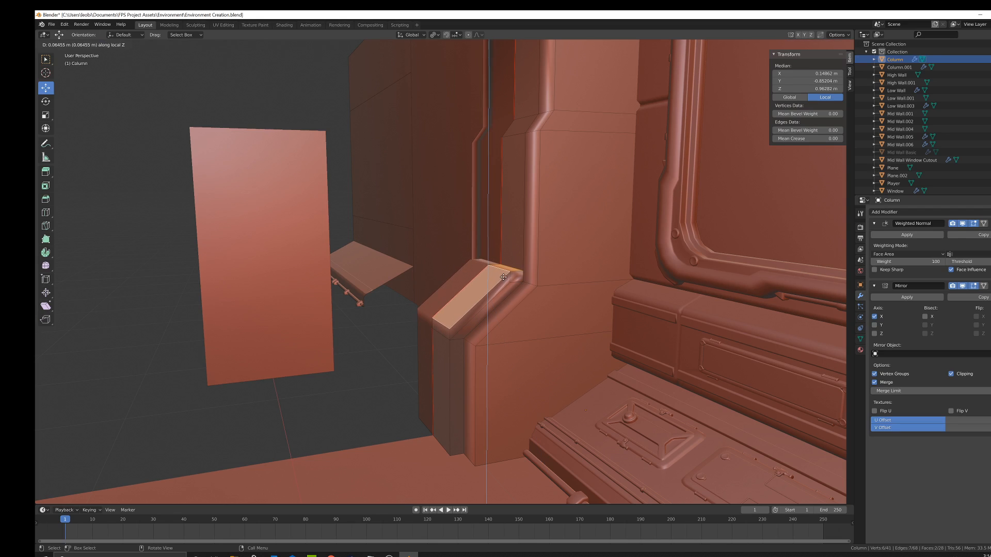
left_click(504, 276)
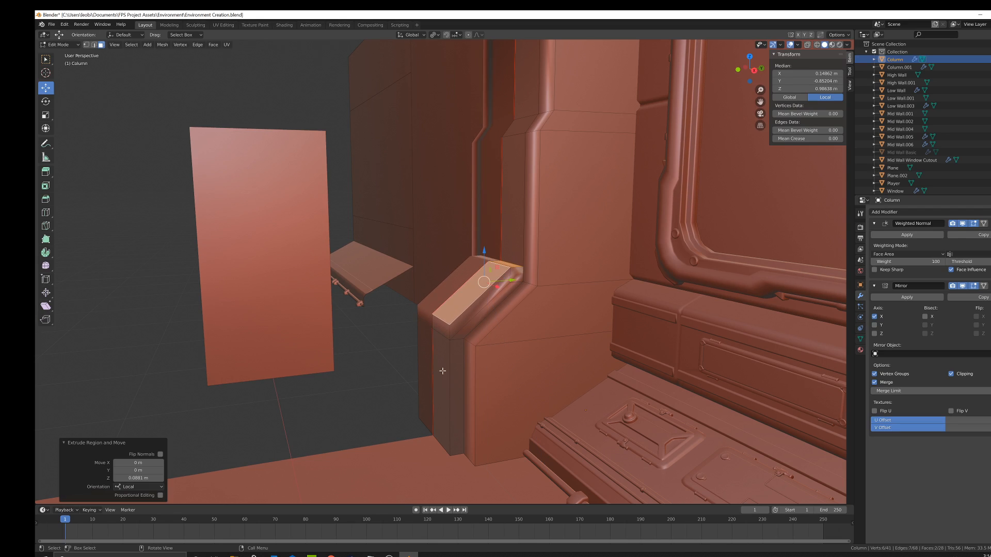
left_click(446, 363)
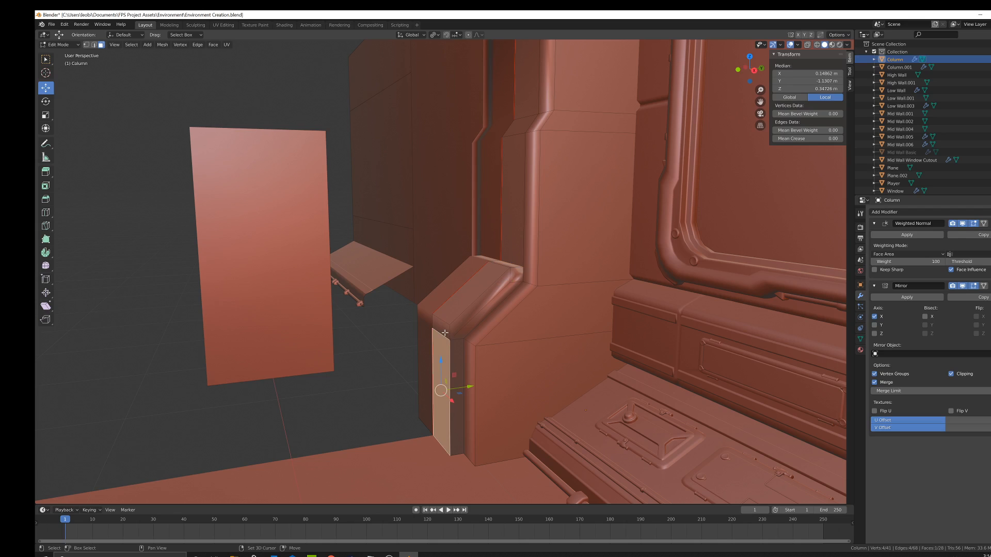
key("e")
right_click(529, 338)
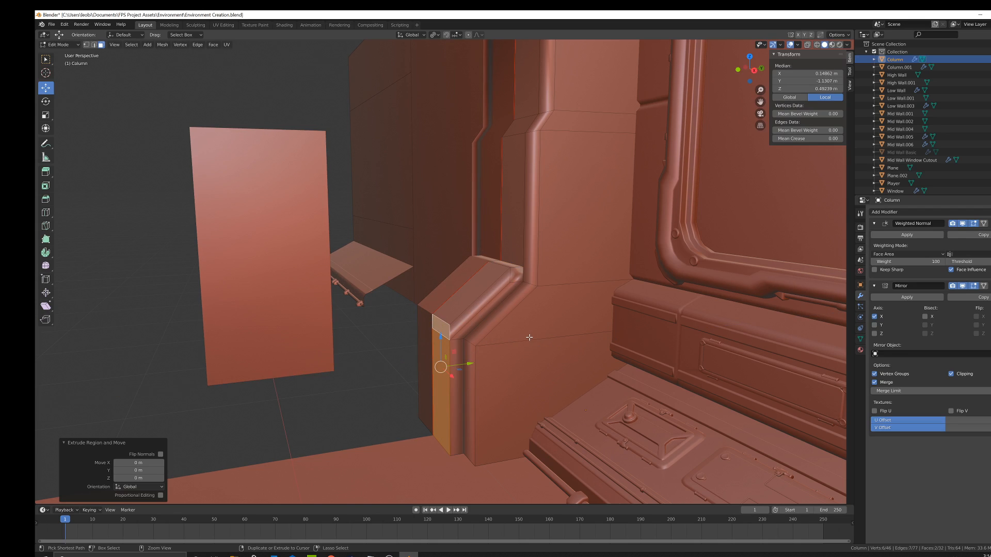
key("ctrl+z")
Step: Lower the raised sloped and ledge faces at the column's base about 0.029 m along Z
middle_click_drag(529, 338, 491, 316)
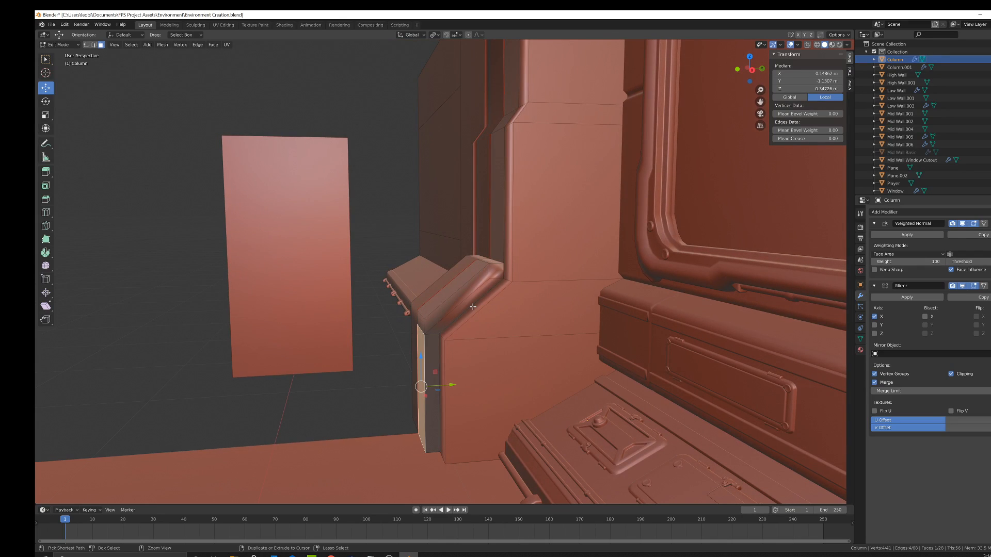
left_click(473, 306)
key("g")
key("z")
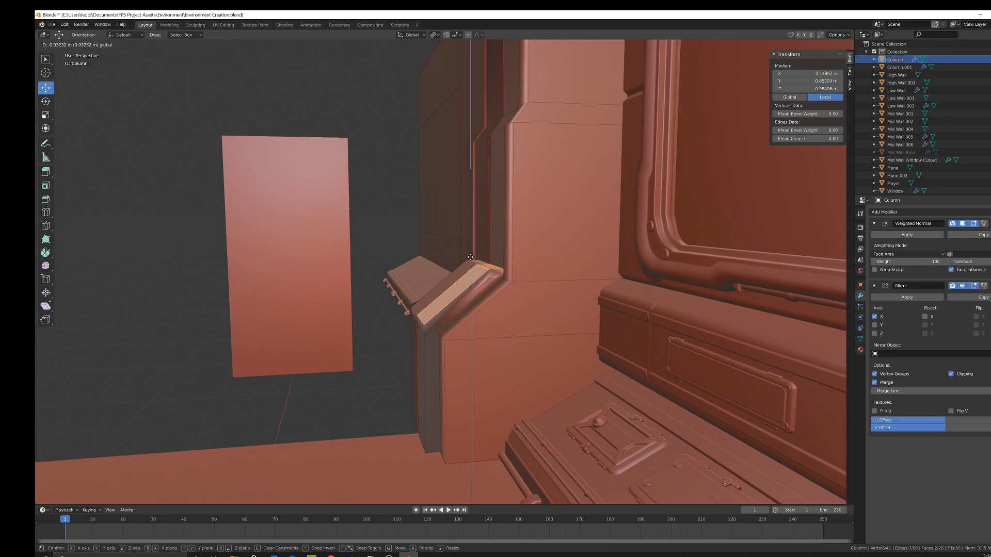
left_click(470, 255)
Step: Add a horizontal loop cut around the shaft above the base and move it 0.365 m down to the raised ledge
middle_click_drag(470, 255, 558, 297)
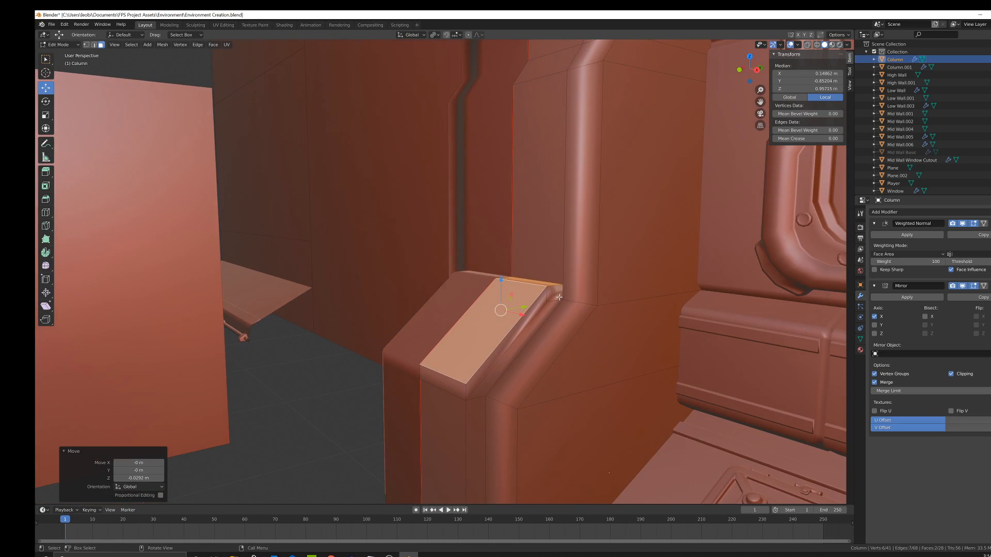
left_click(45, 212)
left_click(605, 175)
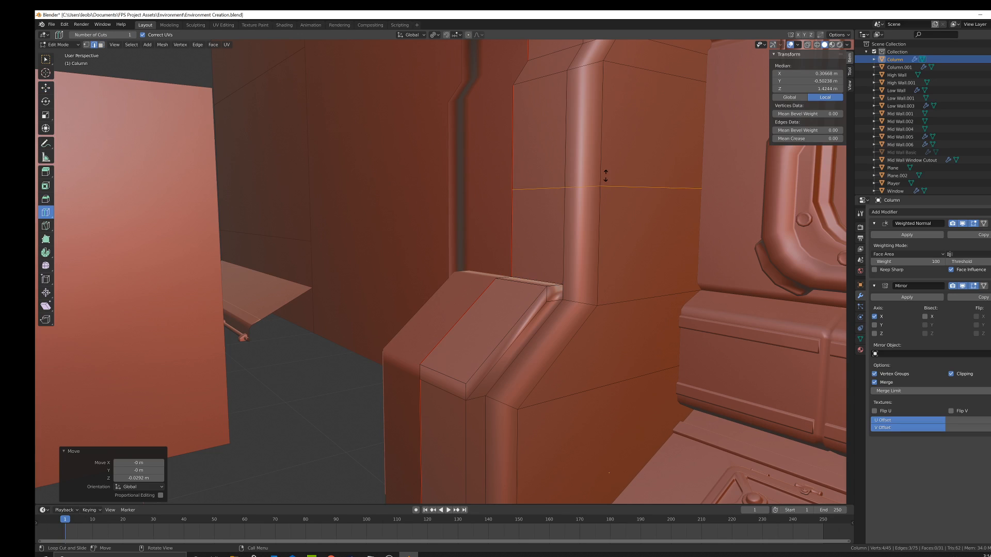
left_click(45, 91)
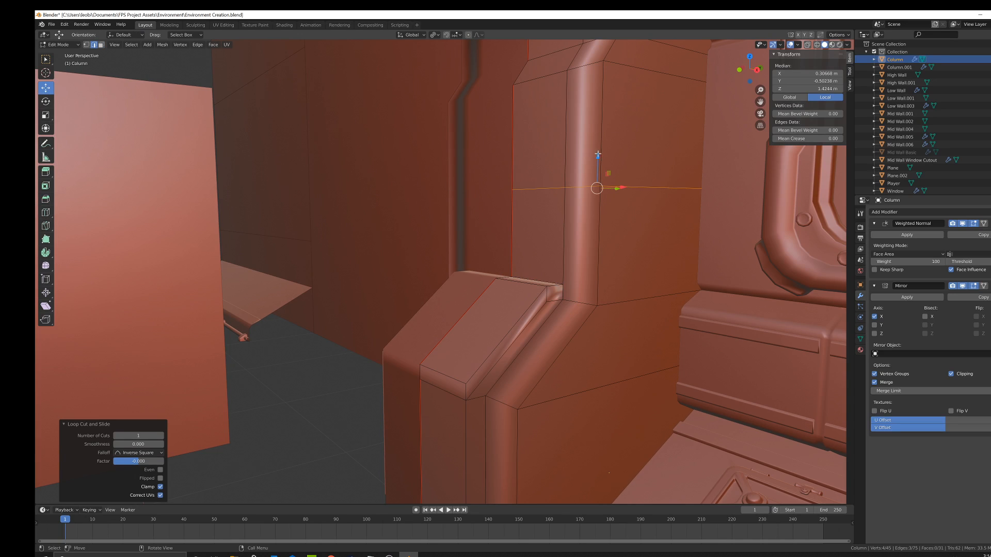
left_click_drag(597, 155, 599, 253)
Step: Delete the two small hidden faces where the raised ledge meets the shaft, using wireframe view to select them
left_click(101, 45)
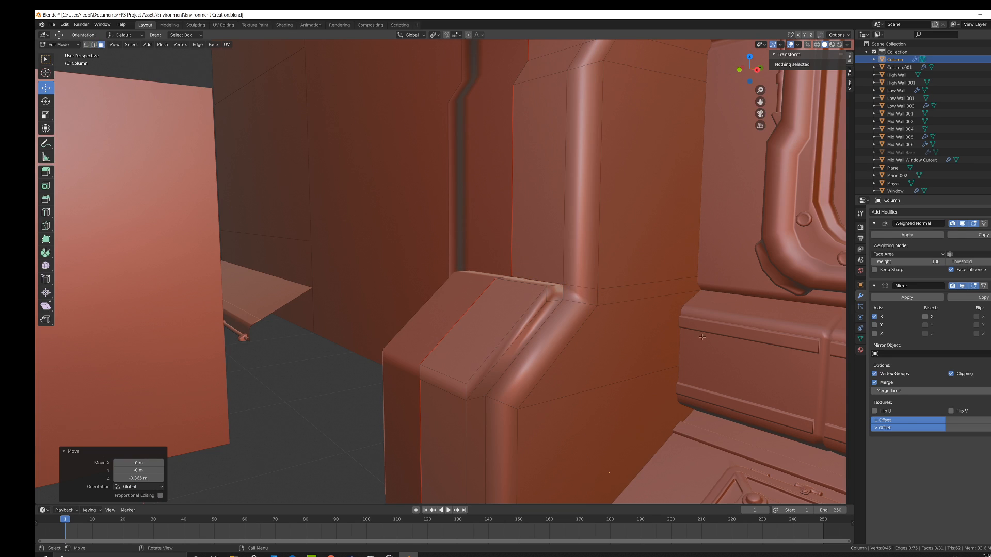
key("alt+z")
left_click(536, 287)
left_click(623, 301)
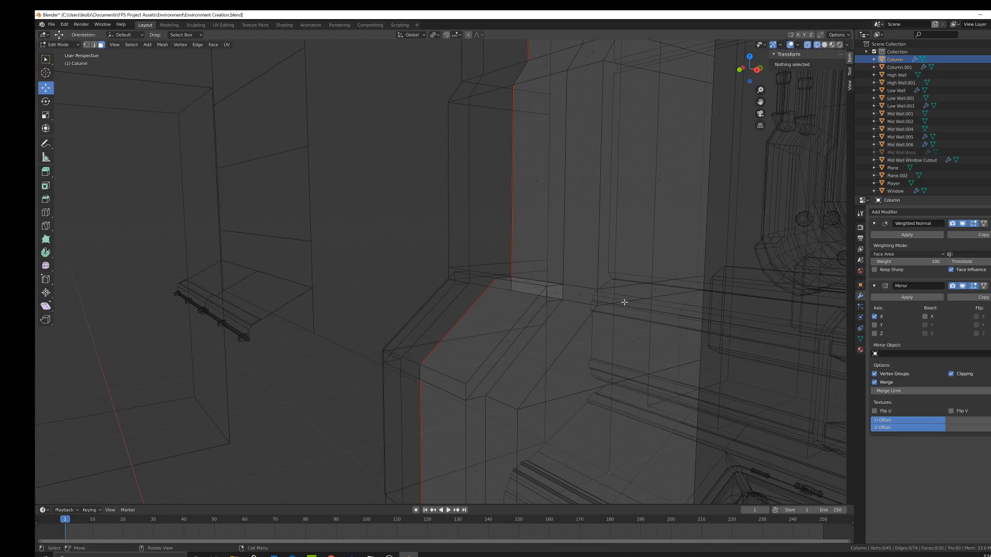
middle_click_drag(632, 285, 489, 308)
left_click(487, 308)
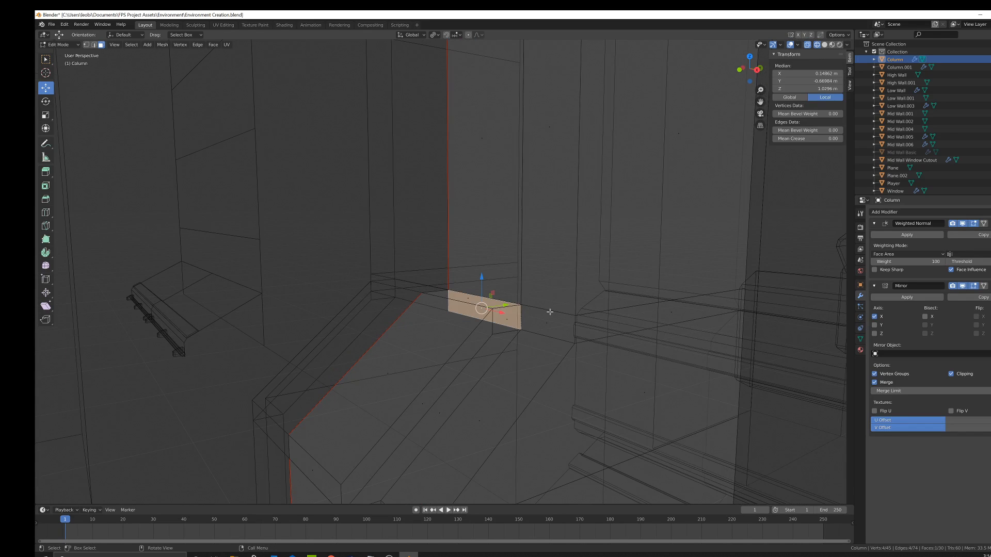
left_click(550, 312)
key("shift+z")
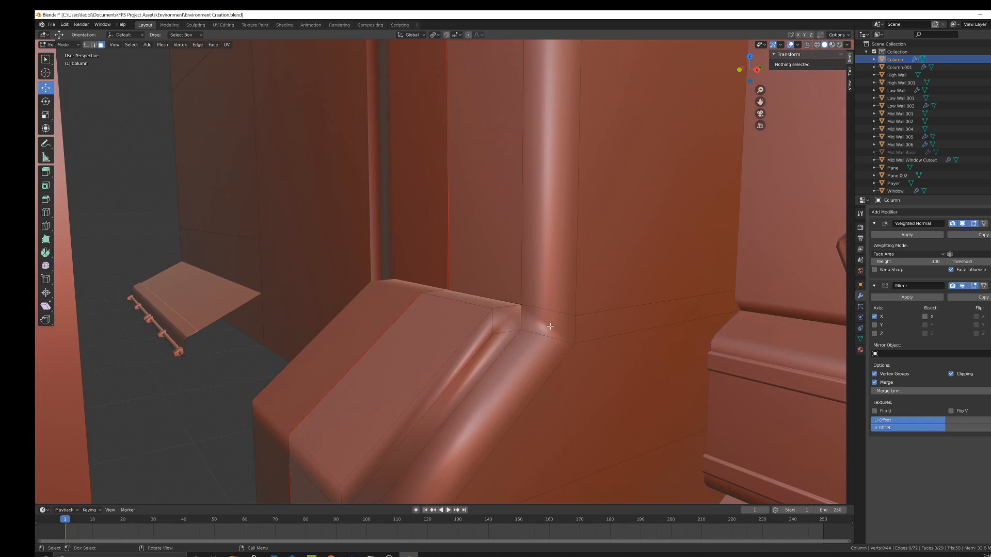
Step: Merge at center the two overlapping vertices on the mirror centerline where the ledge meets the shaft
left_click(550, 326)
right_click(550, 326)
left_click(86, 45)
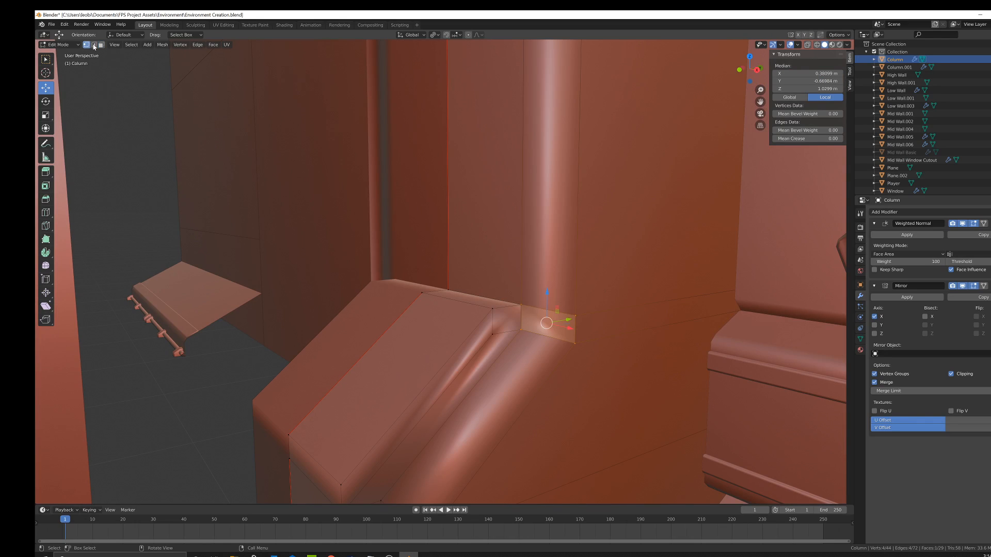
key("shift+z")
left_click(448, 289)
key("c")
scroll(463, 289, "up", 3)
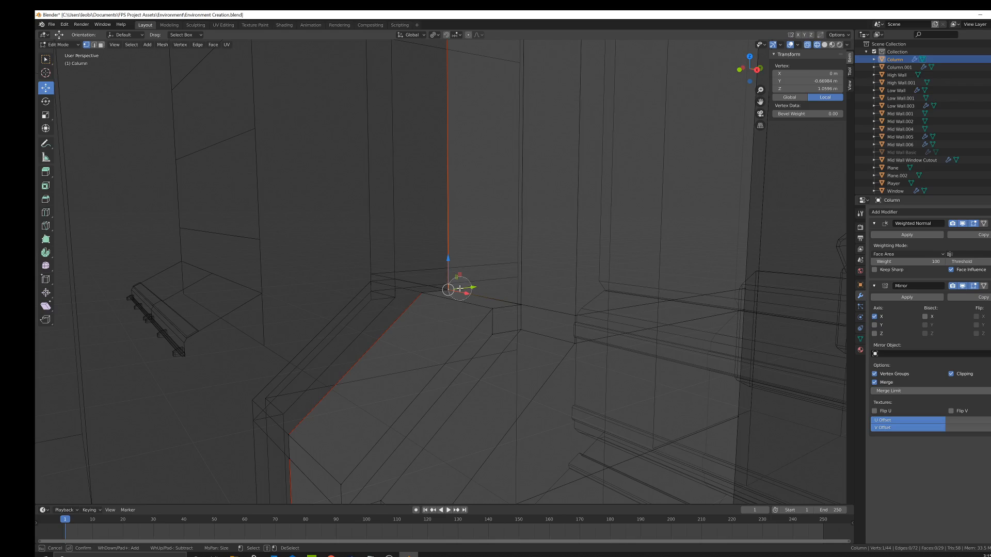
left_click(460, 288)
right_click(461, 288)
right_click(462, 290)
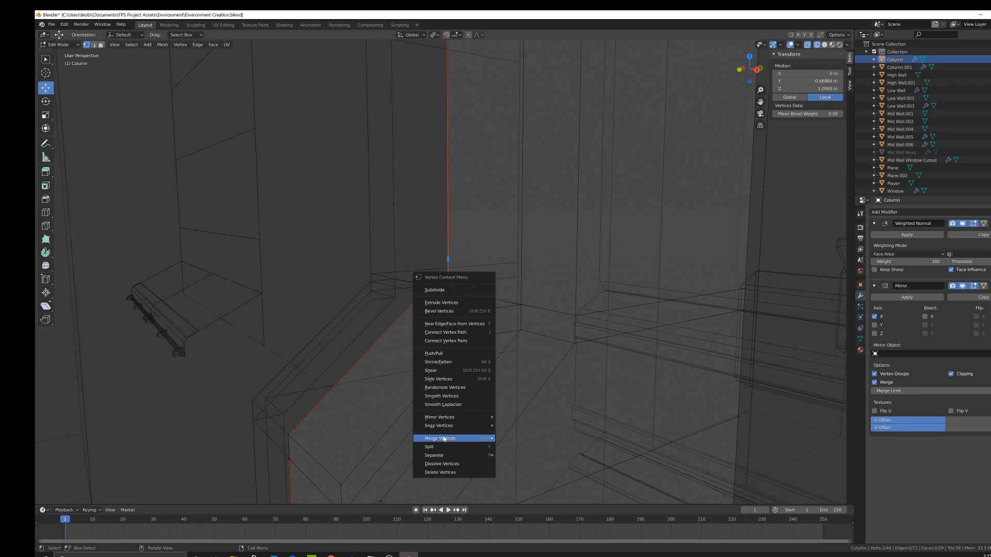
mouse_move(442, 439)
left_click(536, 454)
Step: Merge at center the overlapping vertices at the ledge's outer corner on the shaft and return to shaded view
left_click(523, 305)
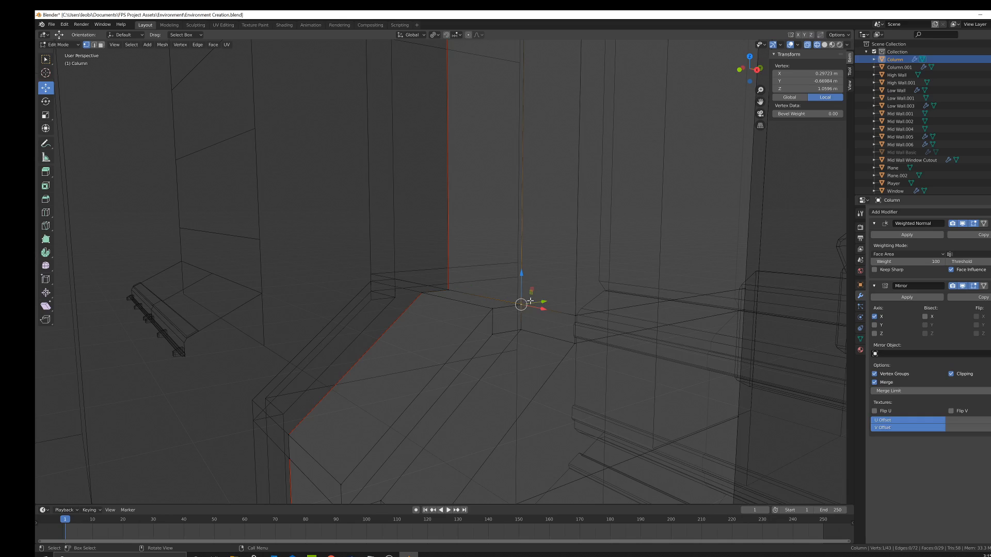
key("c")
left_click(521, 302)
right_click(520, 302)
right_click(522, 303)
mouse_move(531, 307)
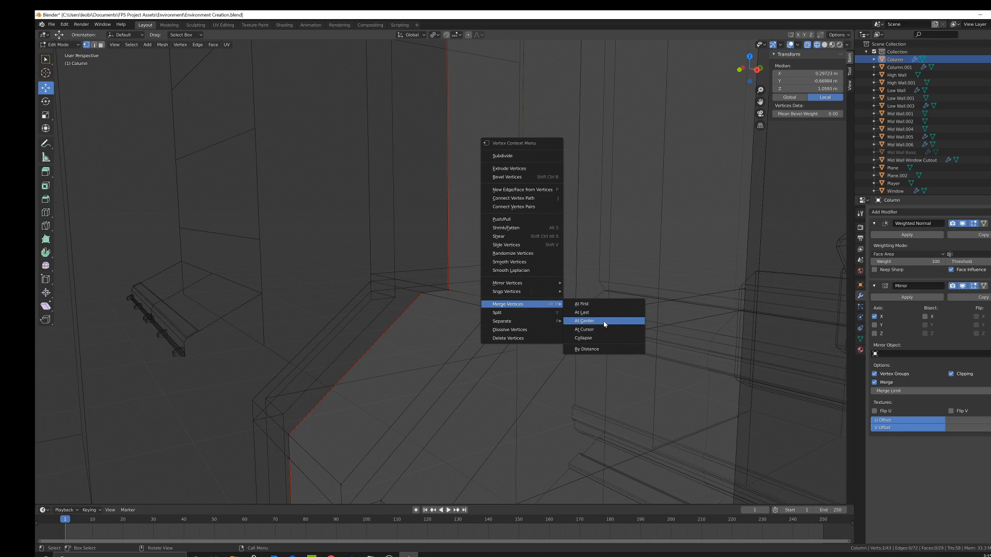
left_click(604, 321)
key("shift+z")
Step: Flatten the ledge's narrow top face by scaling it to 0 along Z, and adjust its height along Z
left_click(102, 45)
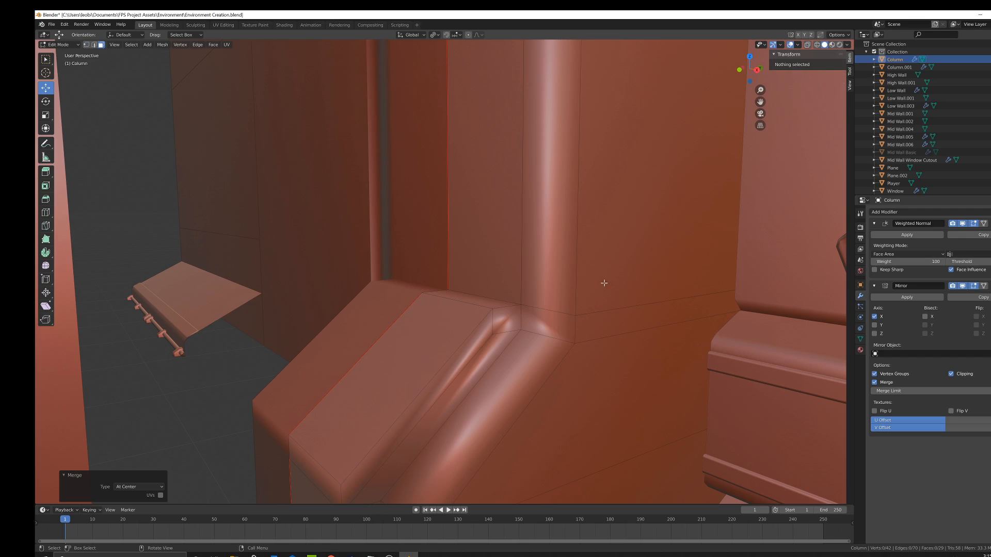
left_click(508, 309)
key("s")
key("z")
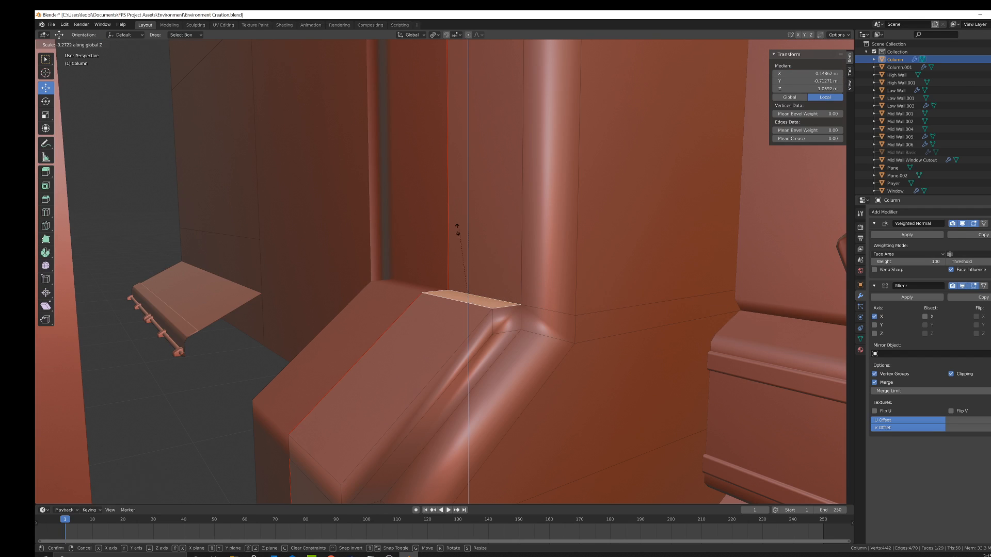
key("0")
key("Return")
key("g")
key("z")
left_click(718, 308)
key("Tab")
Step: Inspect the column's raised base and its surroundings from several angles
scroll(585, 345, "down", 6)
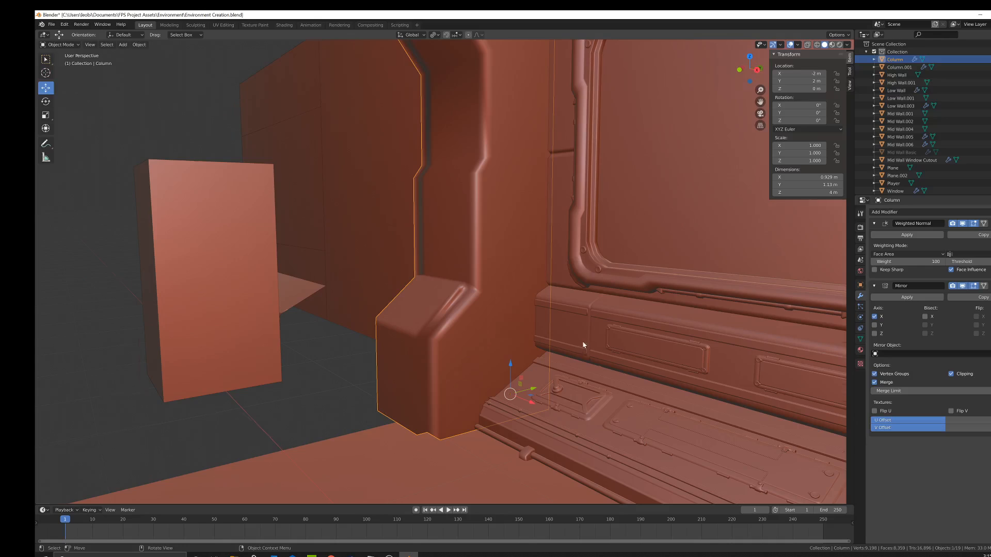
scroll(583, 345, "down", 5)
scroll(581, 293, "up", 4)
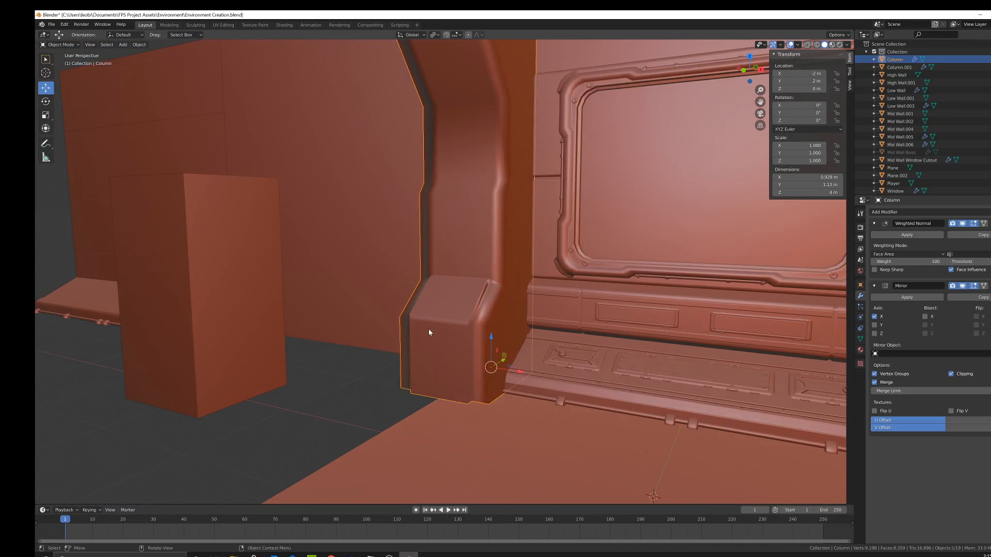
key("Tab")
middle_click_drag(477, 324, 630, 370)
scroll(473, 324, "up", 2)
scroll(500, 315, "down", 4)
scroll(506, 323, "down", 4)
key("Tab")
scroll(507, 324, "up", 3)
scroll(525, 333, "up", 1)
Step: Add a cube, raise it 1 m along Z, and apply its location so the origin sits at its base
key("shift+a")
mouse_move(630, 378)
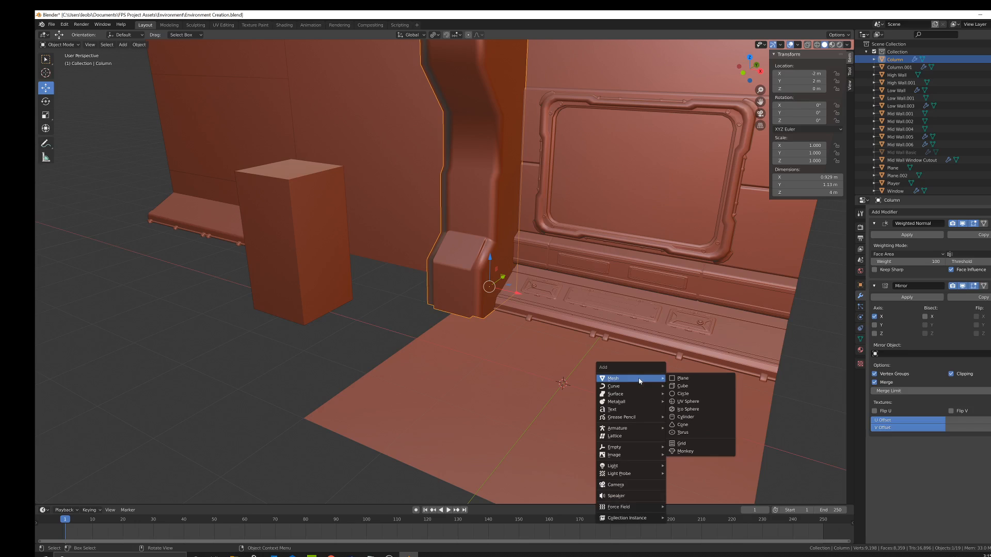
left_click(683, 386)
left_click_drag(565, 357, 569, 305, "ctrl")
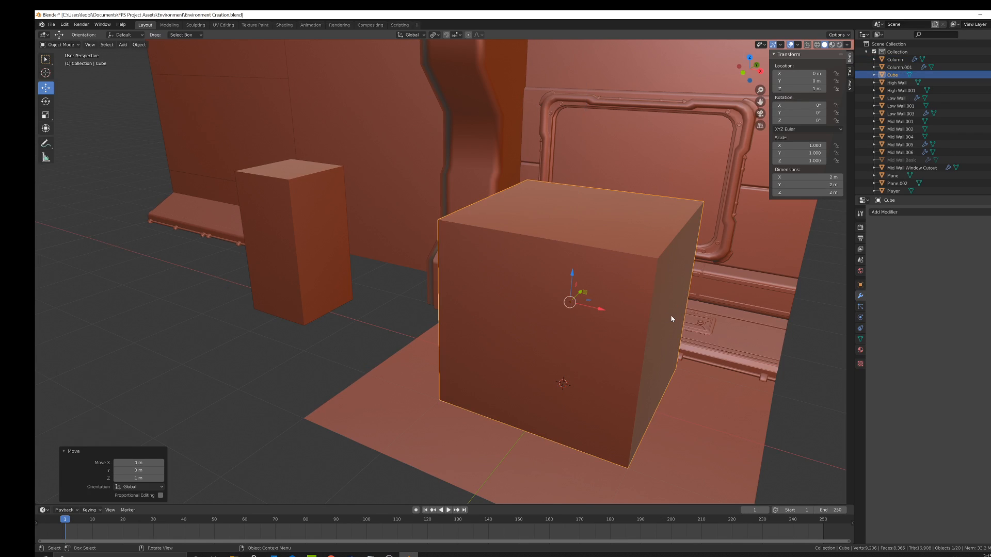
key("ctrl+a")
left_click(672, 318)
Step: Scale the cube down to about 0.462 m per side
key("s")
left_click(603, 371)
middle_click_drag(598, 372, 616, 381)
Step: Position the cube against the front of the column's base at X -2 m and Y about 0.645 m, applying its scale
left_click_drag(651, 364, 428, 341, "ctrl")
middle_click_drag(539, 346, 434, 364)
key("ctrl+a")
left_click(545, 302)
scroll(529, 342, "up", 3)
left_click_drag(437, 381, 563, 366)
middle_click_drag(543, 339, 528, 343, "shift")
Step: Duplicate the cube in place and move the copy 2 m away from the column along negative Y
key("shift+d")
right_click(512, 349)
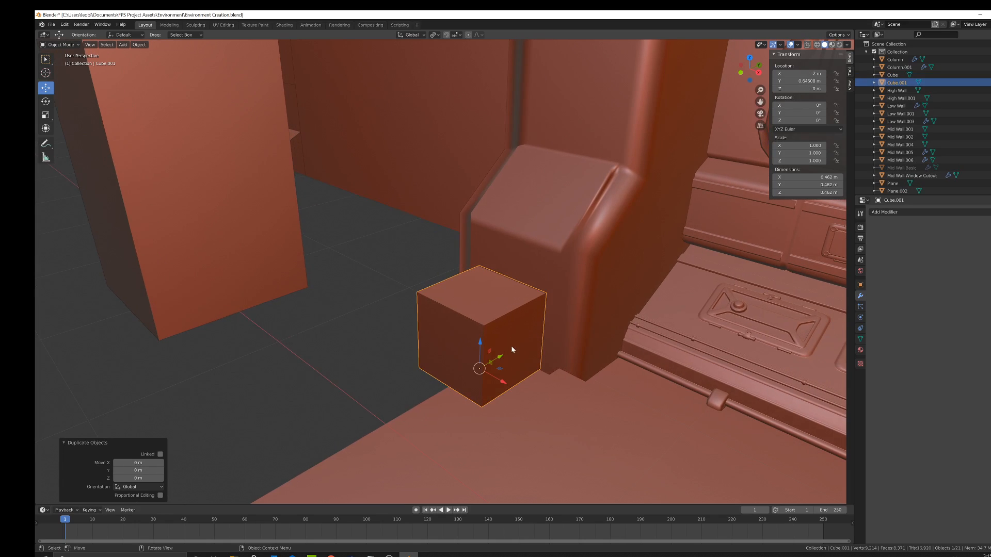
left_click_drag(500, 361, 331, 448, "ctrl")
middle_click_drag(331, 447, 398, 382)
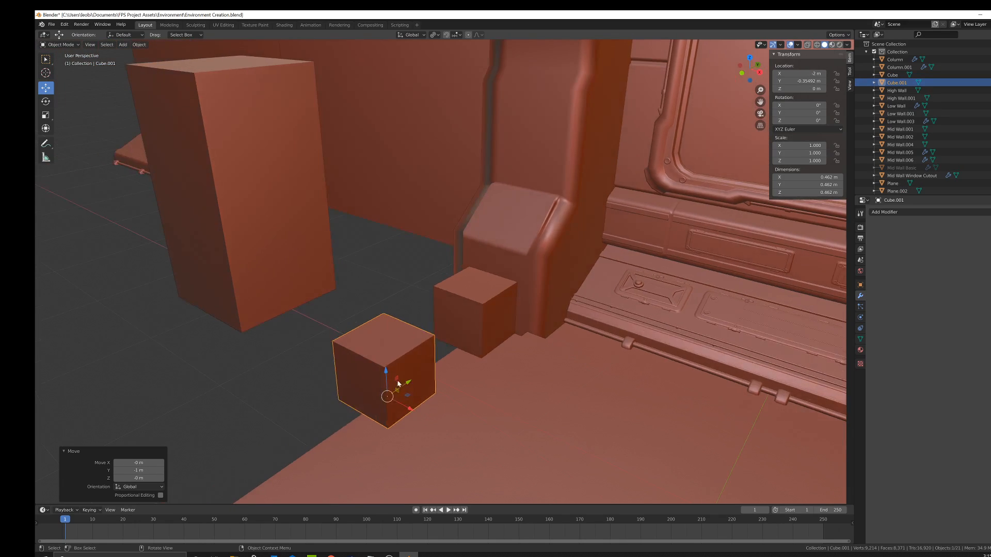
left_click_drag(406, 383, 320, 441, "ctrl")
middle_click_drag(448, 332, 400, 318, "shift")
scroll(413, 319, "up", 6)
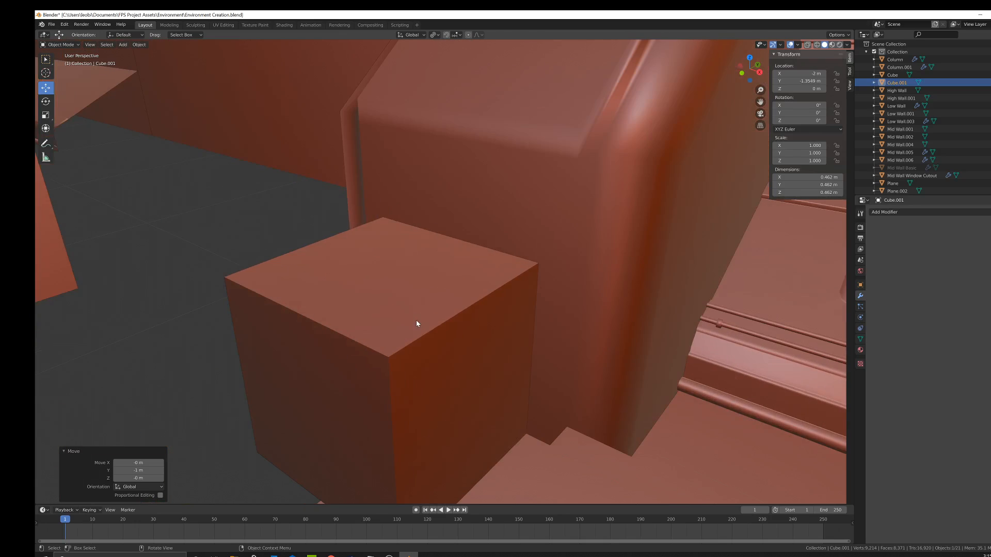
Step: Lower the original cube's top face to about 0.074 m high and move its front face 0.316 m along Y toward the column
left_click(416, 322)
scroll(431, 321, "down", 1)
scroll(464, 333, "down", 3)
scroll(473, 335, "up", 3)
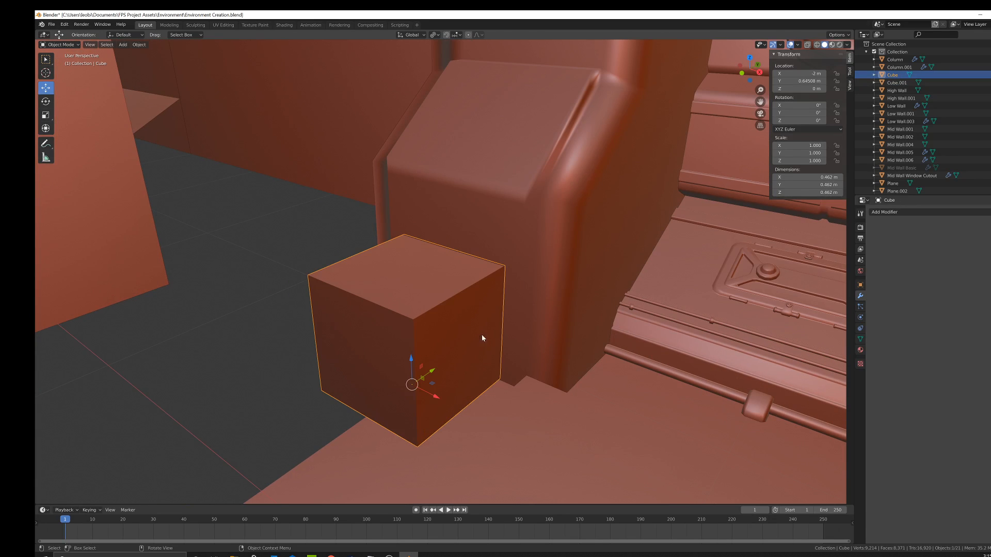
key("Tab")
left_click(421, 284)
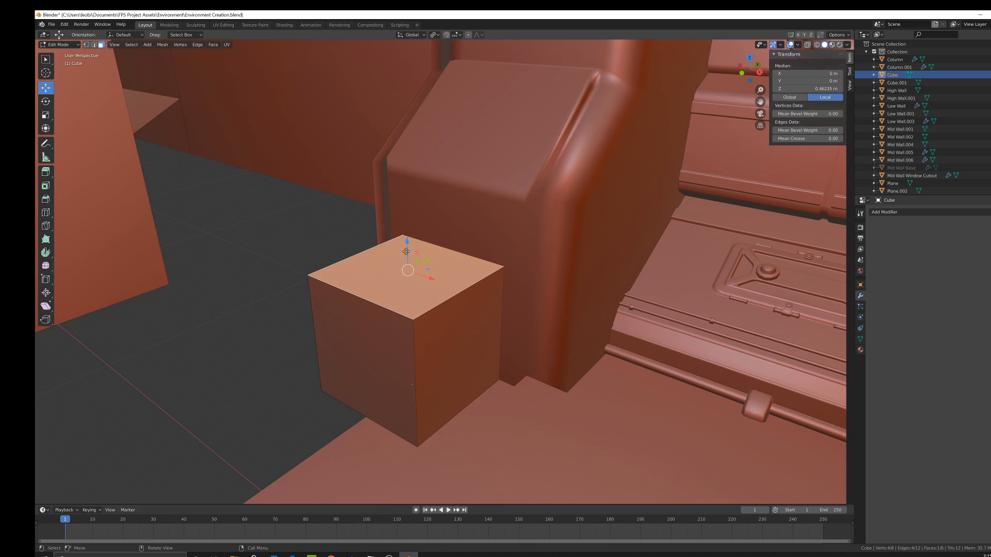
left_click_drag(406, 251, 400, 345)
left_click(377, 421)
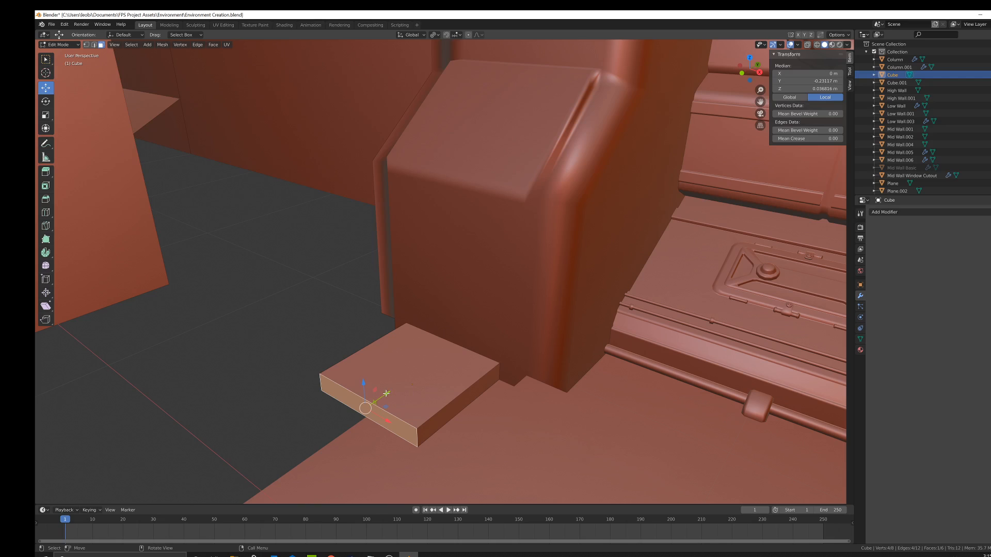
left_click_drag(386, 393, 453, 357)
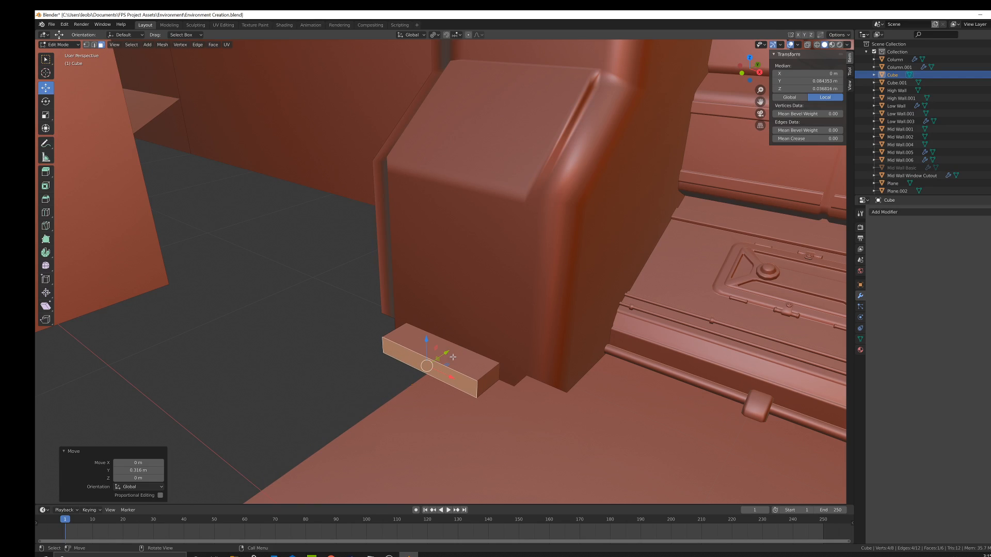
Step: Extend the slab's outer end face 0.115 m along X and push its hidden rear face 0.0858 m along Y into the column
left_click(490, 373)
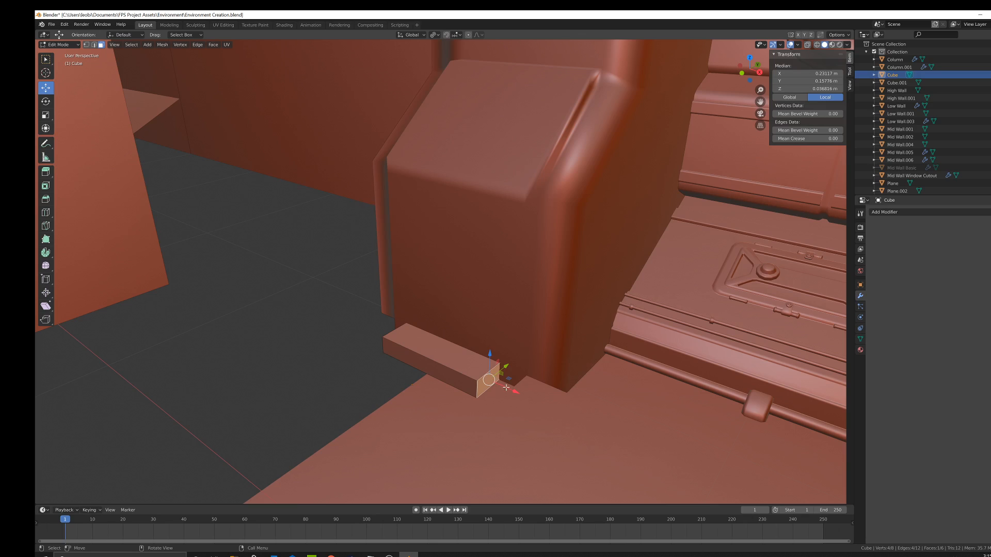
left_click_drag(506, 387, 531, 399)
key("z")
left_click(468, 359)
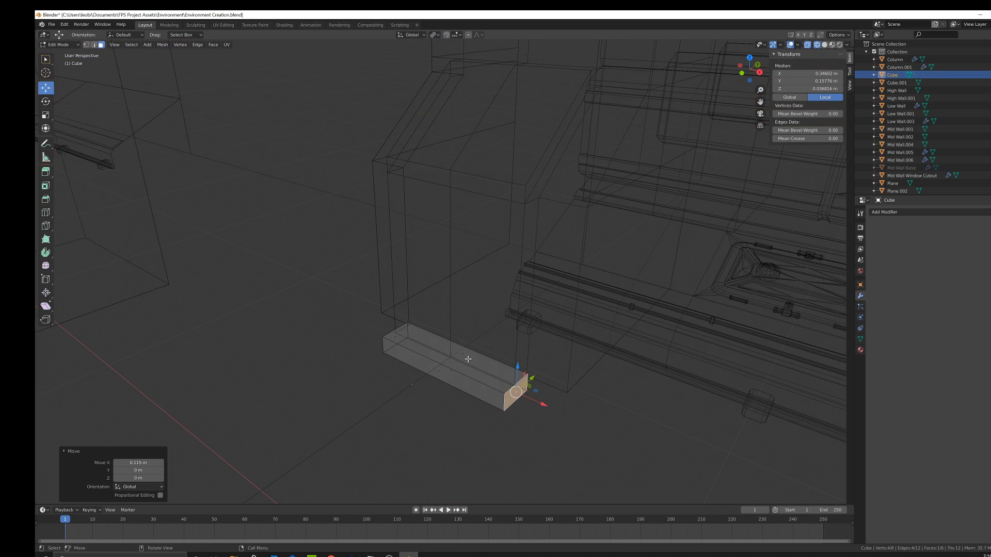
left_click(468, 359)
key("z")
left_click(574, 362)
left_click_drag(487, 339, 498, 334)
middle_click_drag(498, 334, 503, 342)
Step: Select the slab's opposite end face in wireframe view and move it along X to just short of the column's centerline
left_click(47, 213)
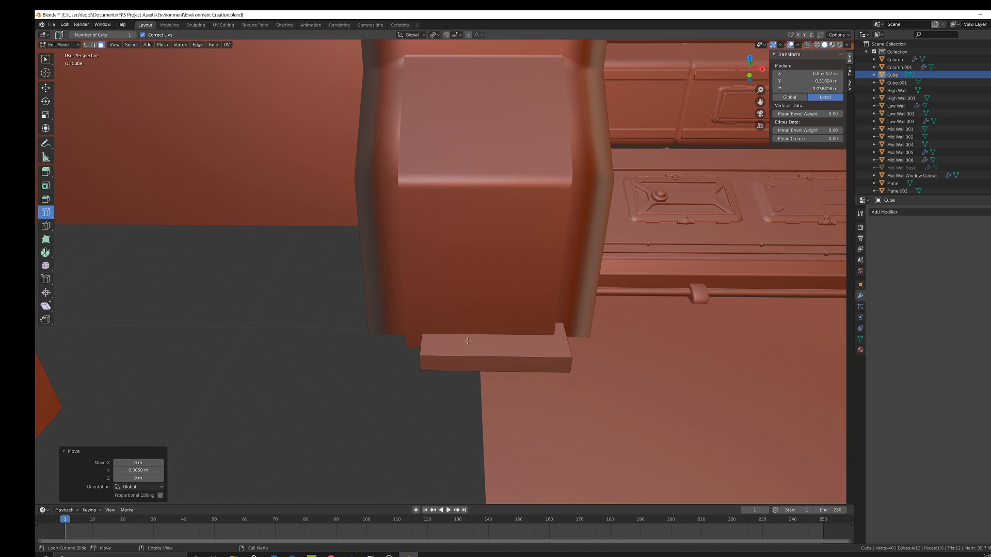
key("shift+z")
left_click(45, 59)
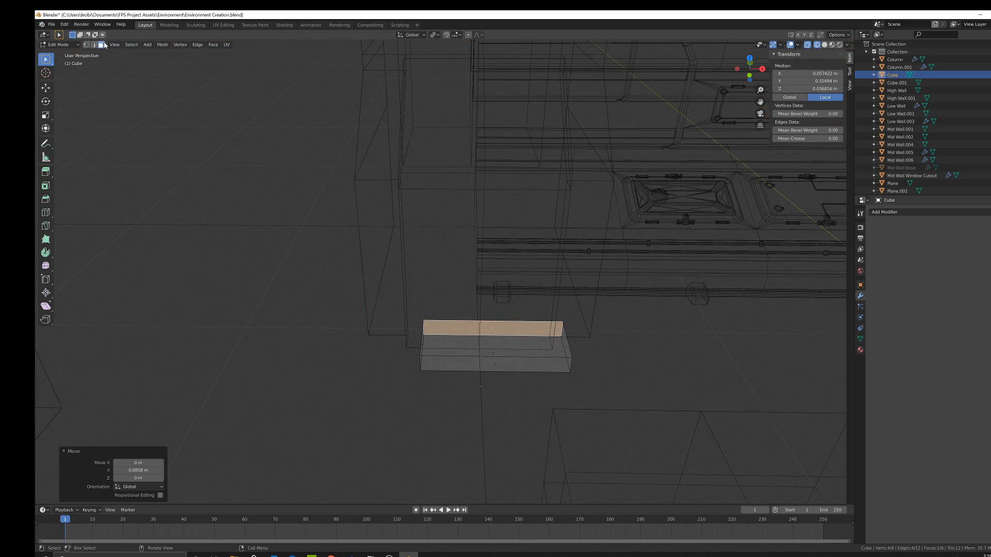
left_click(428, 347)
key("z")
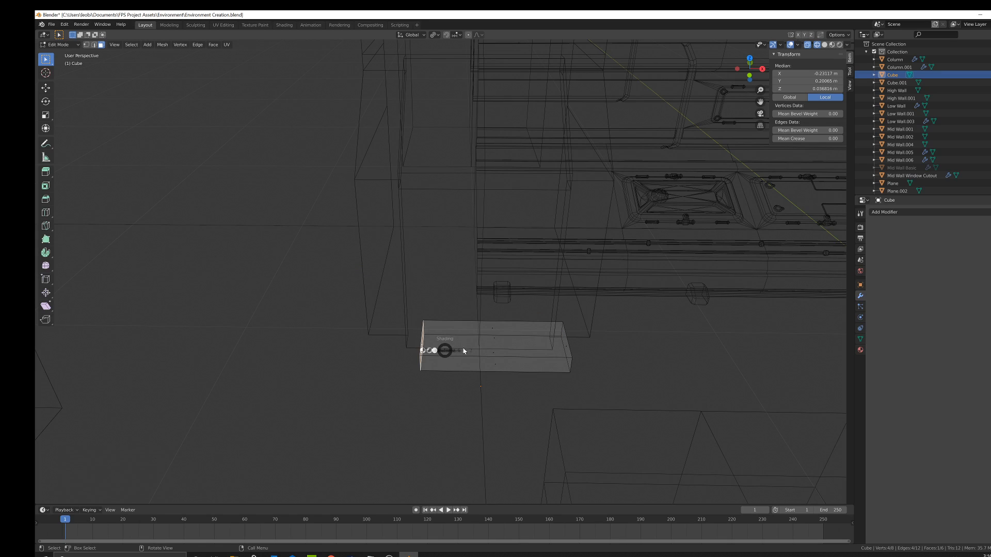
left_click(463, 350)
left_click(46, 89)
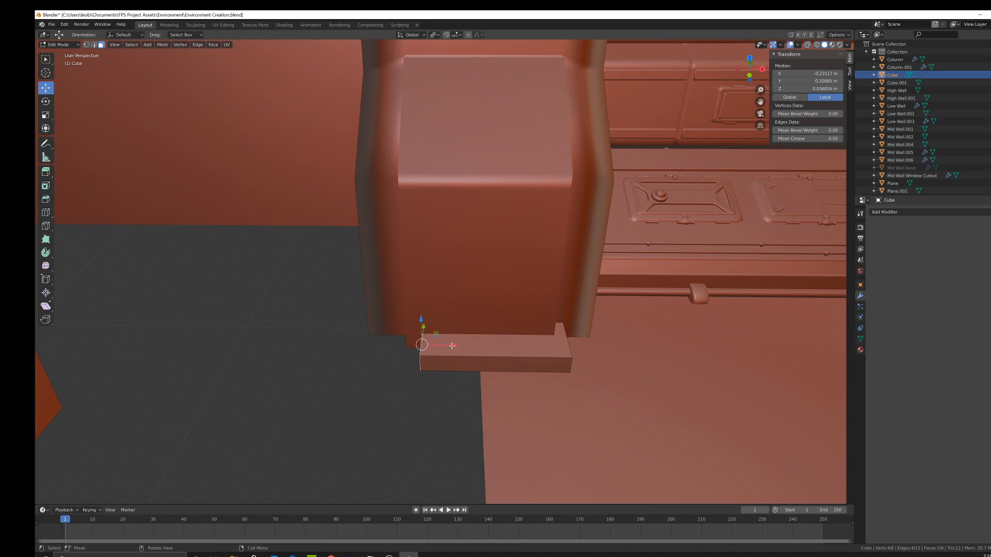
left_click_drag(452, 345, 519, 346)
Step: Join the slab into the column object so the Mirror modifier applies to it, and reopen the mesh for editing
key("Tab")
left_click(528, 257, "shift")
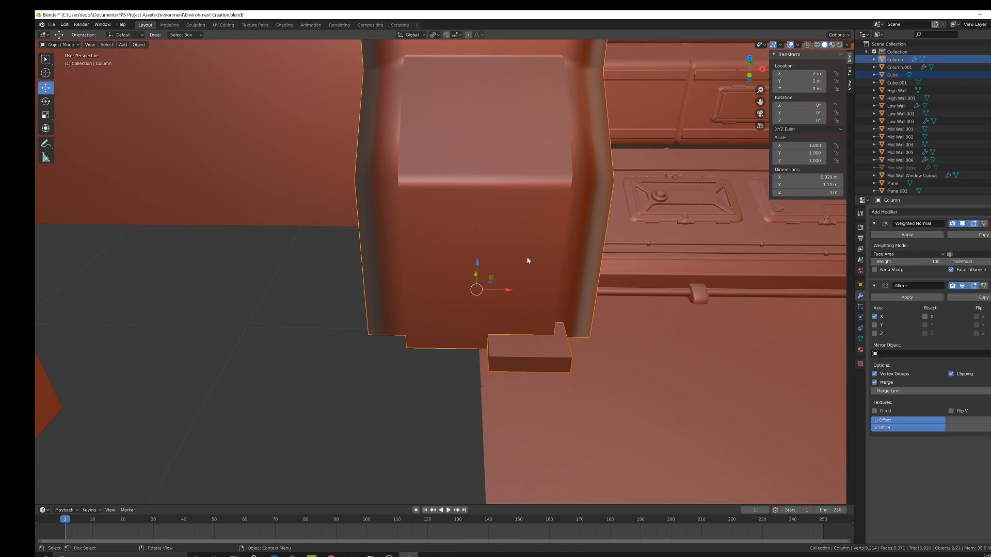
key("ctrl+j")
key("Tab")
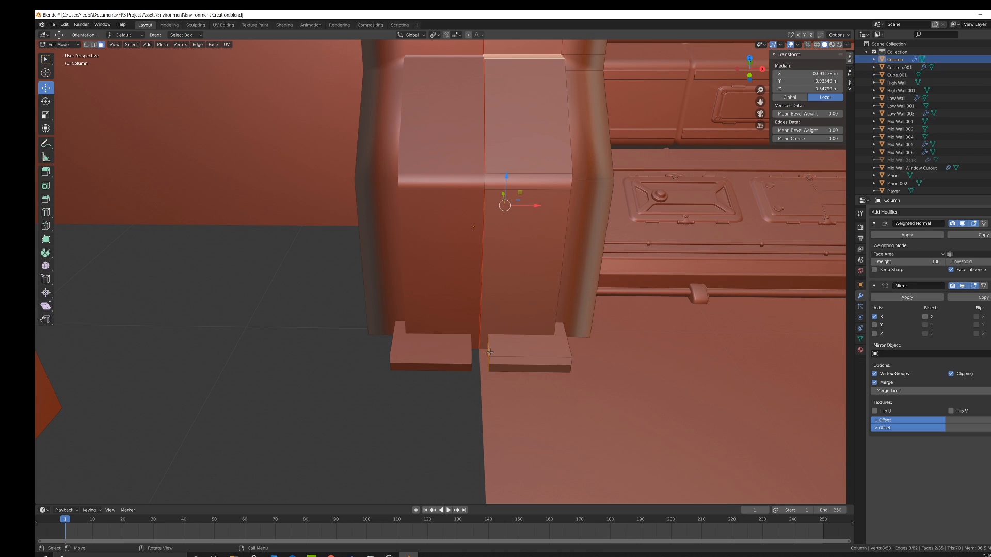
Step: Move the slab's inner end face onto the mirror centerline at X 0 m and delete that face
left_click(489, 350)
key("x")
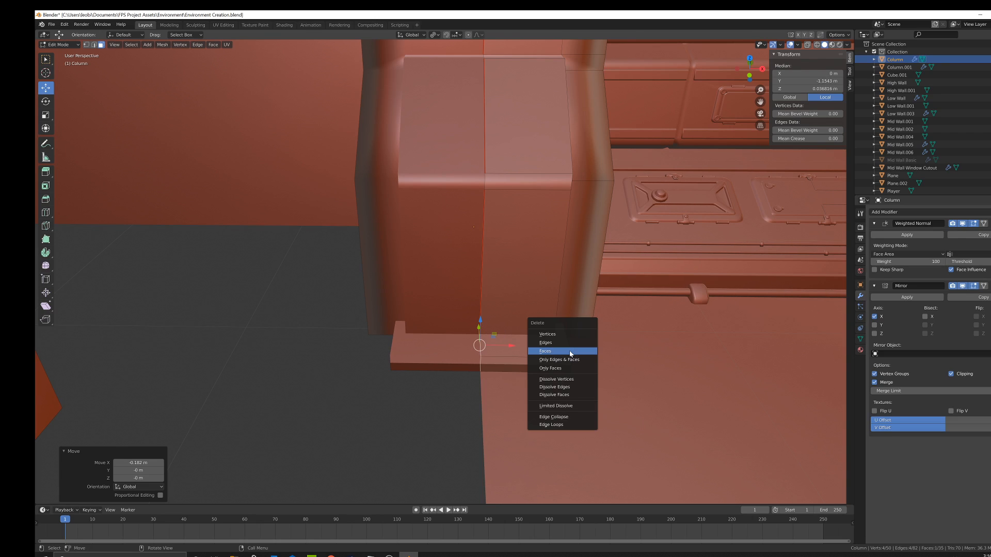
left_click(537, 348)
mouse_move(534, 349)
middle_mouse_down()
mouse_move(506, 356)
mouse_move(519, 359)
middle_mouse_up()
scroll(499, 357, "up", 1)
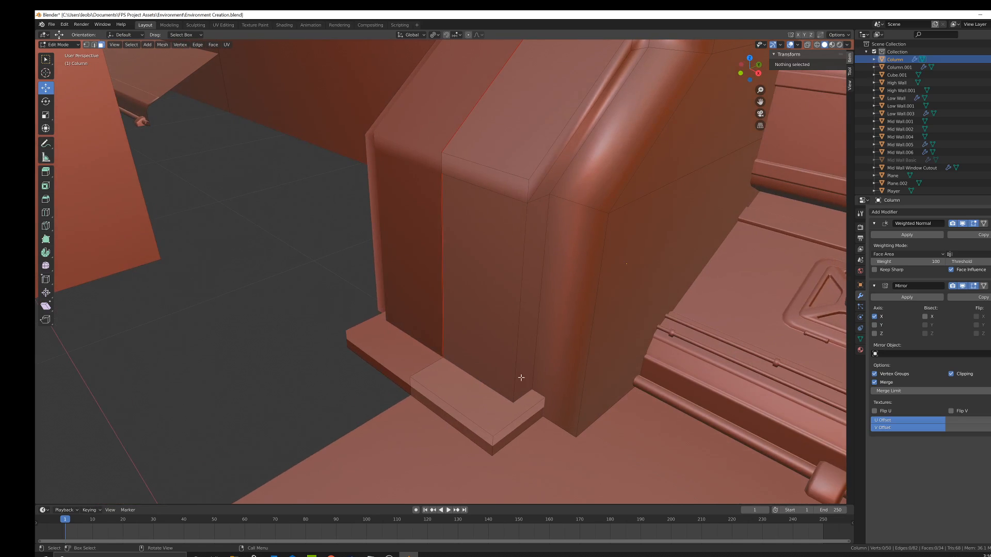
Step: Bevel the slab's outer front vertical edge with an offset of about 0.0441 m and one segment
left_click(520, 422)
middle_click_drag(520, 422, 506, 408)
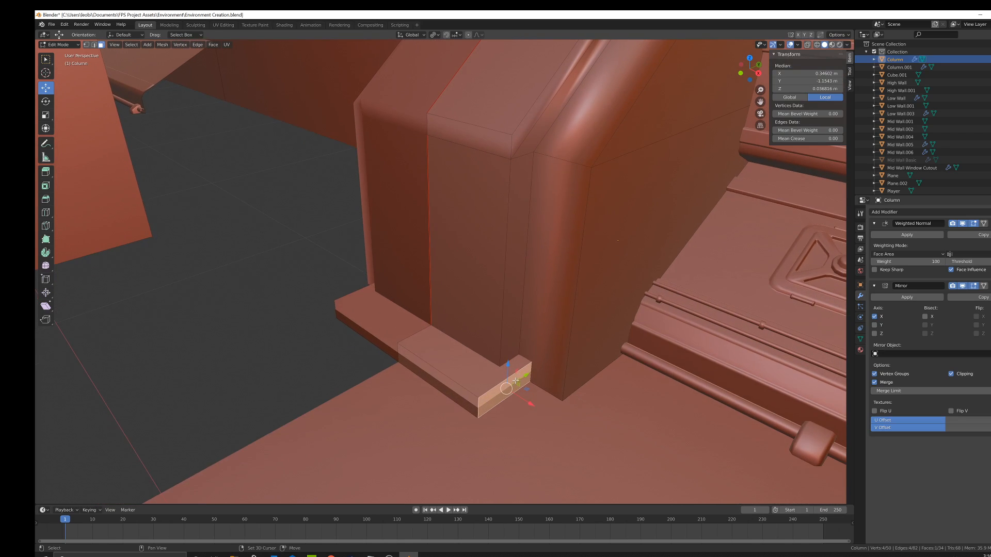
left_click(94, 45)
left_click(478, 403)
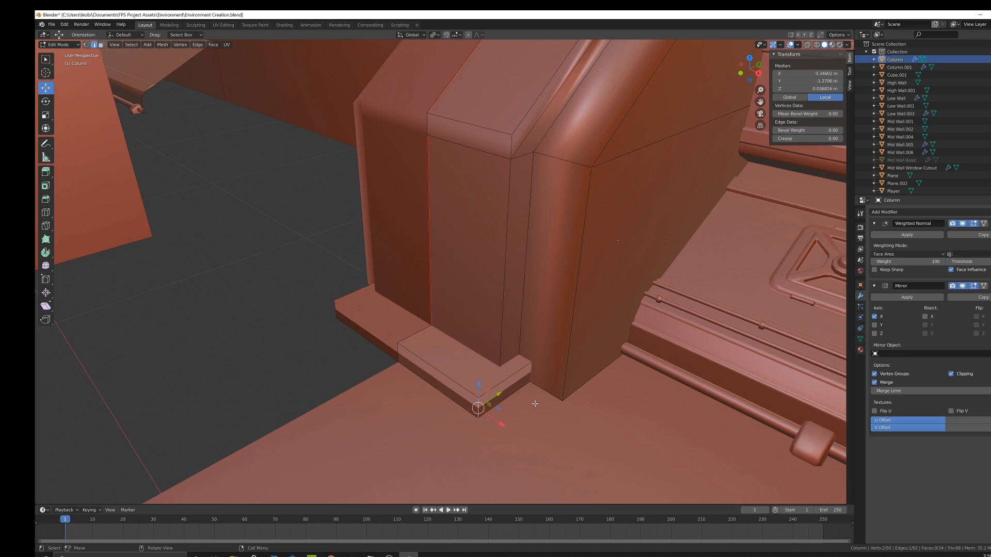
key("ctrl+b")
left_click(552, 406)
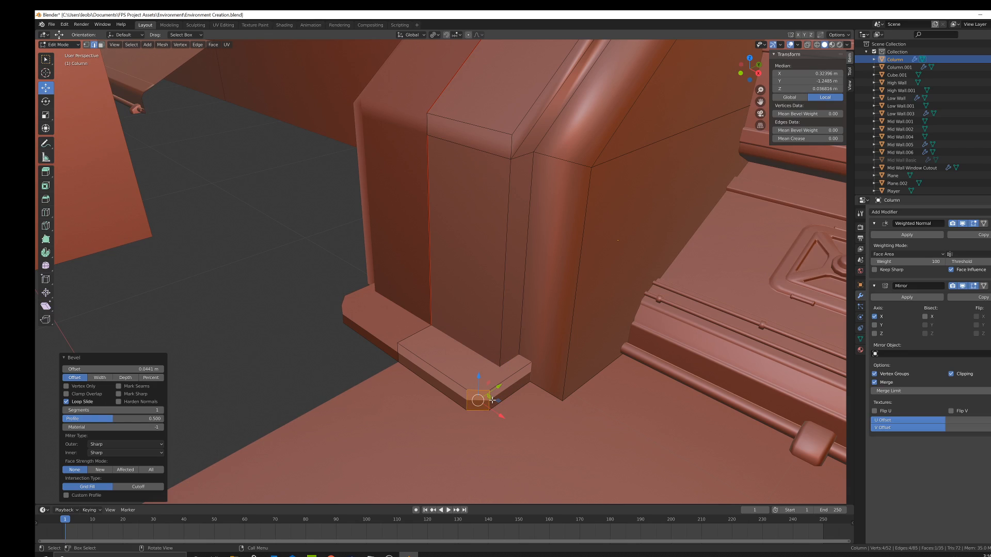
Step: Bevel both vertical edges of the chamfered slab corner with an offset of about 0.0159 m to round it
left_click(467, 402)
left_click(489, 403, "shift")
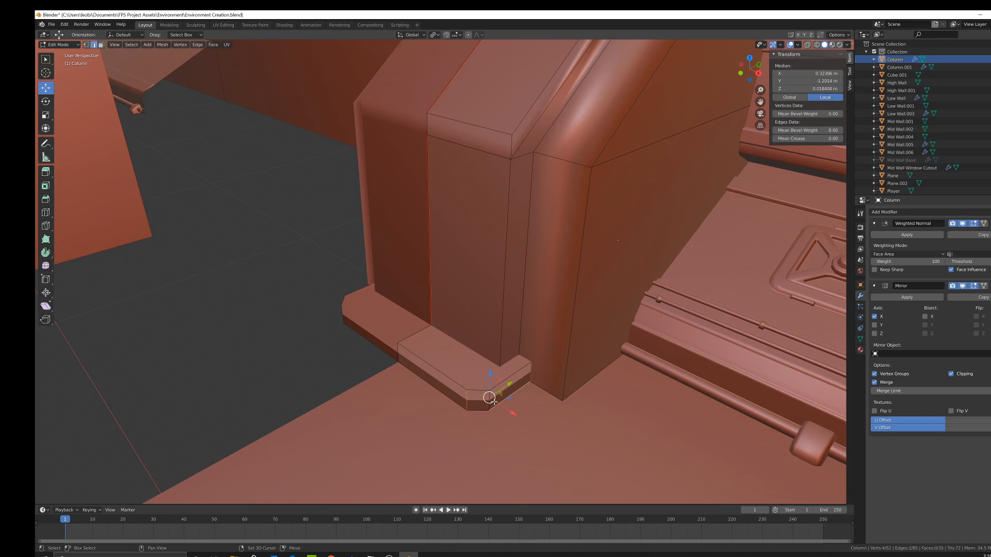
key("ctrl+b")
left_click(514, 406)
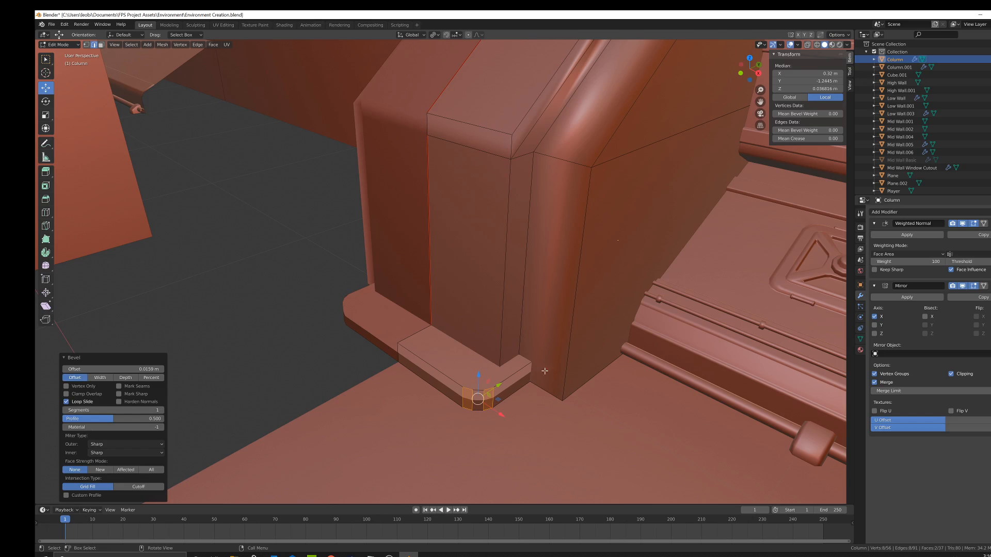
Step: Delete the slab's hidden bottom and rear faces using wireframe view, and return to shaded view
middle_click_drag(453, 357, 466, 347)
left_click(101, 44)
key("alt+z")
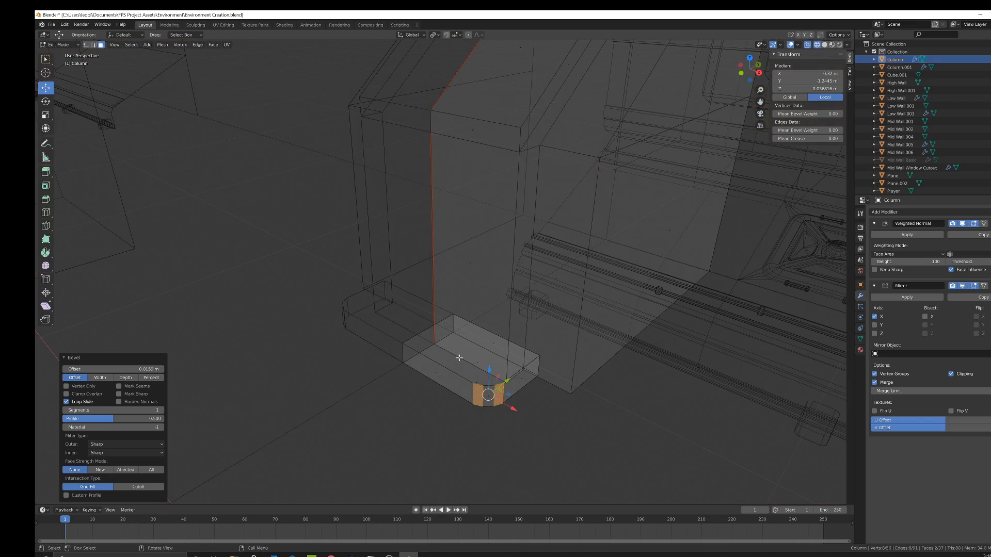
left_click(474, 372)
key("x")
left_click(533, 381)
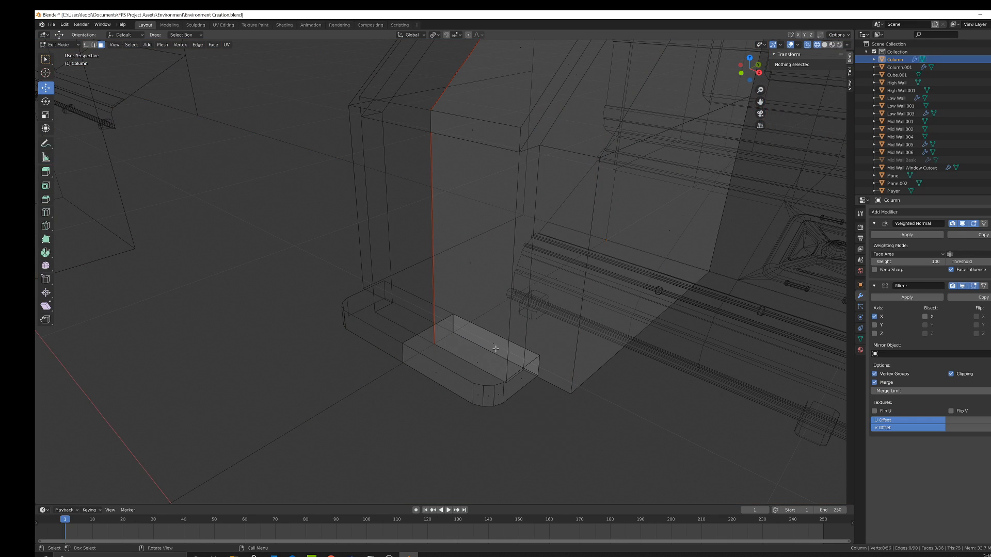
left_click(493, 343)
key("x")
left_click(496, 345)
key("z")
left_click(548, 346)
middle_click_drag(588, 361, 583, 364)
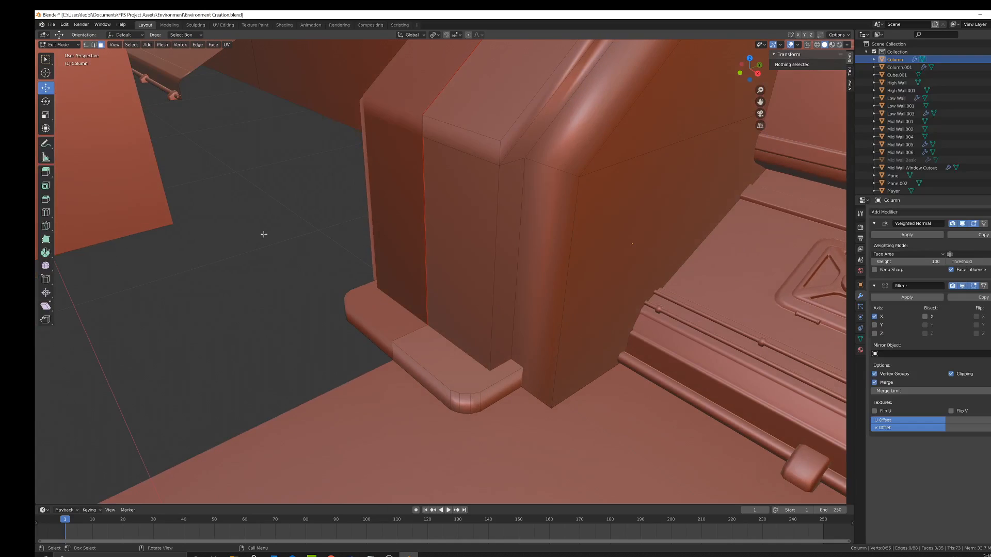
Step: Add a vertical loop cut on the slab's outer end face and bevel it into a strip about 0.033 m wide
left_click(45, 212)
left_click(532, 388)
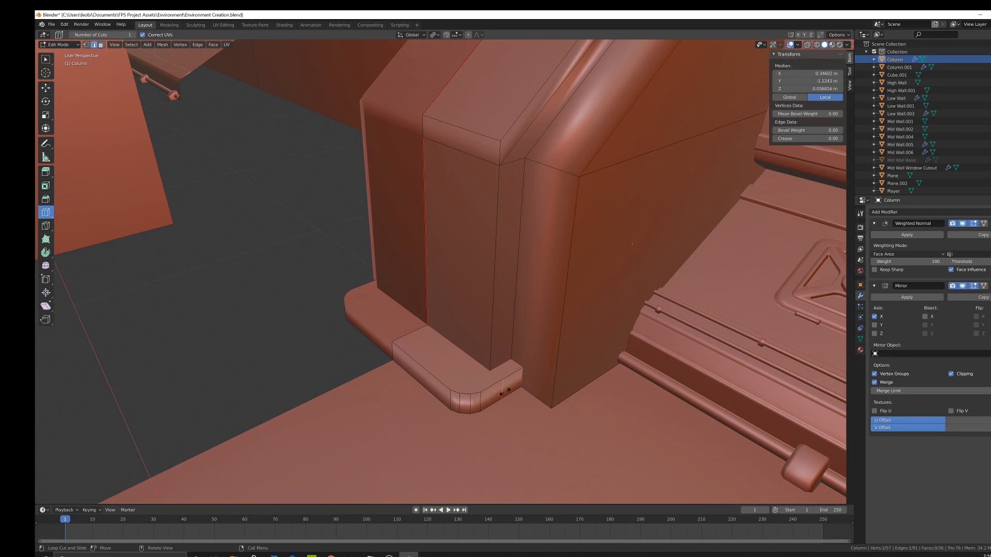
key("ctrl+b")
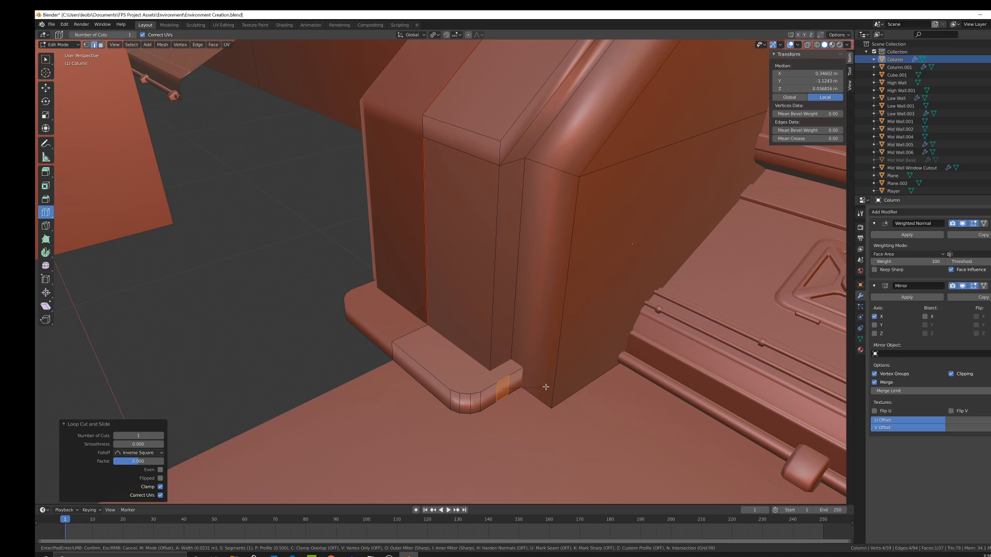
left_click(545, 386)
Step: Add a vertical loop cut through the slab's end-face strip and move it about -0.0254 m along X
left_click(513, 386)
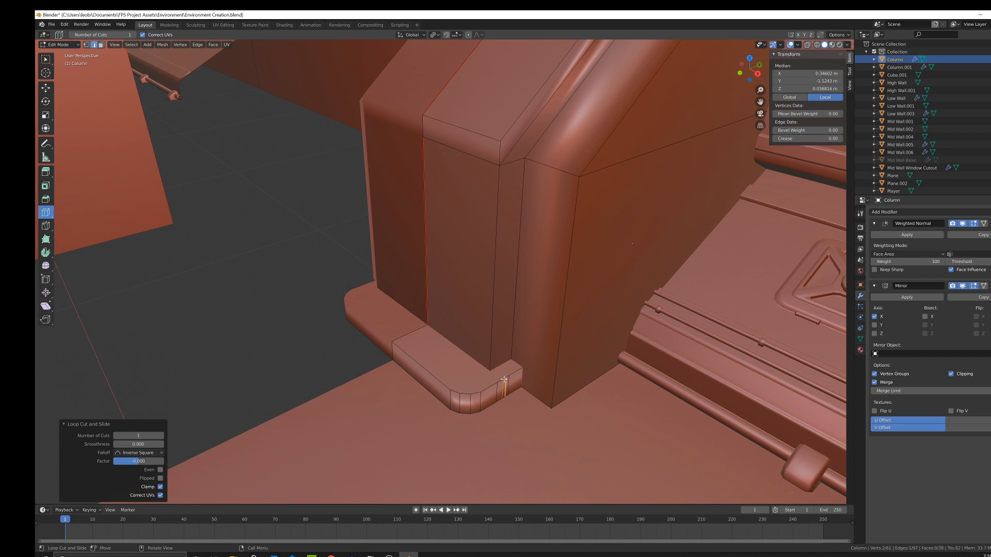
left_click(51, 89)
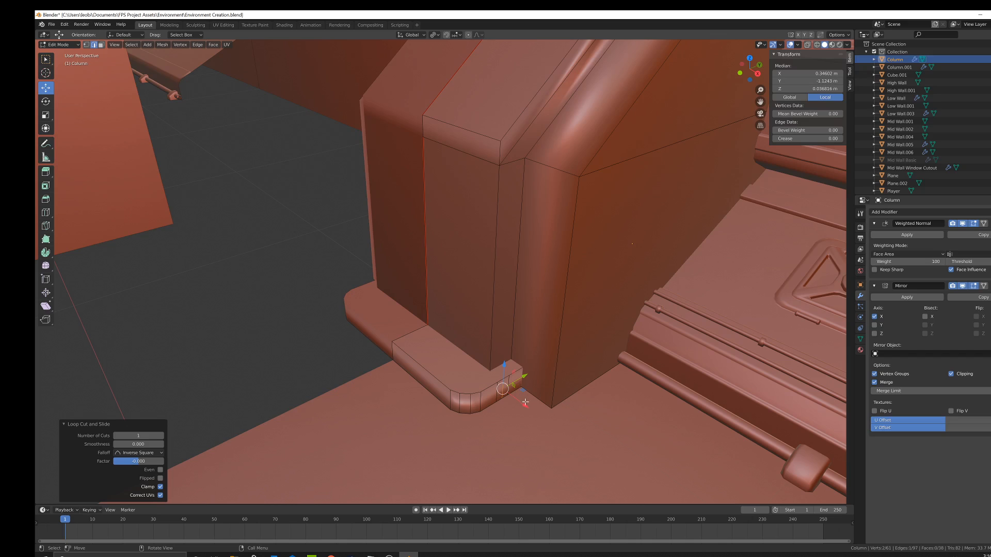
left_click_drag(523, 404, 520, 401)
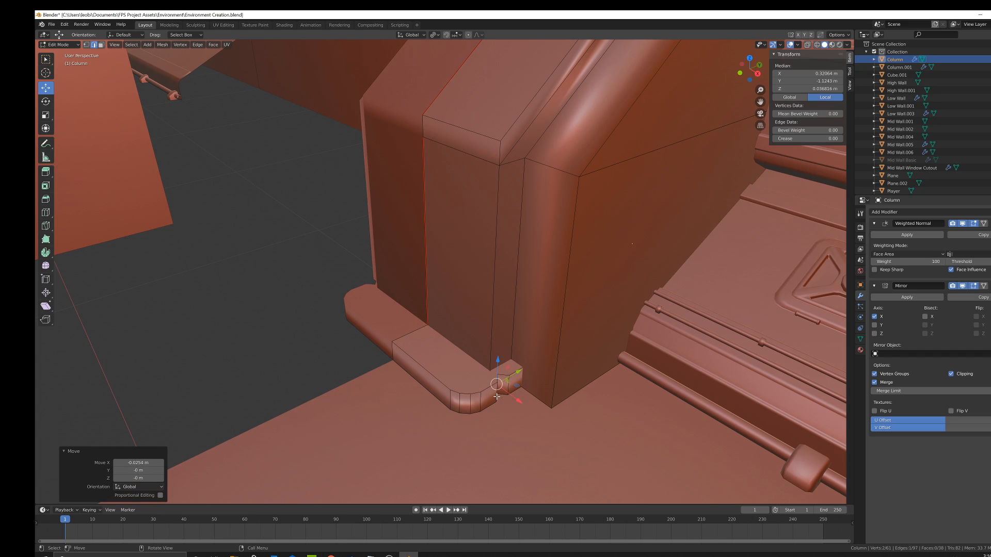
Step: Bevel the indented vertical edge with an offset of about 0.0125 m and one segment
middle_click_drag(497, 398, 472, 398)
key("ctrl+b")
left_click(443, 397)
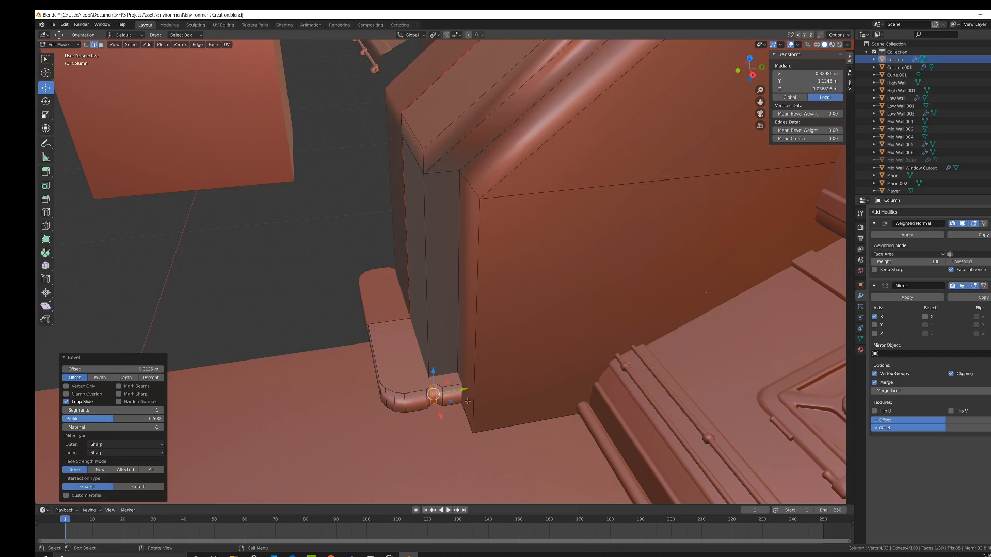
Step: Try to scale the edges of the slab's small notch along the Y axis
left_click(432, 401, "shift")
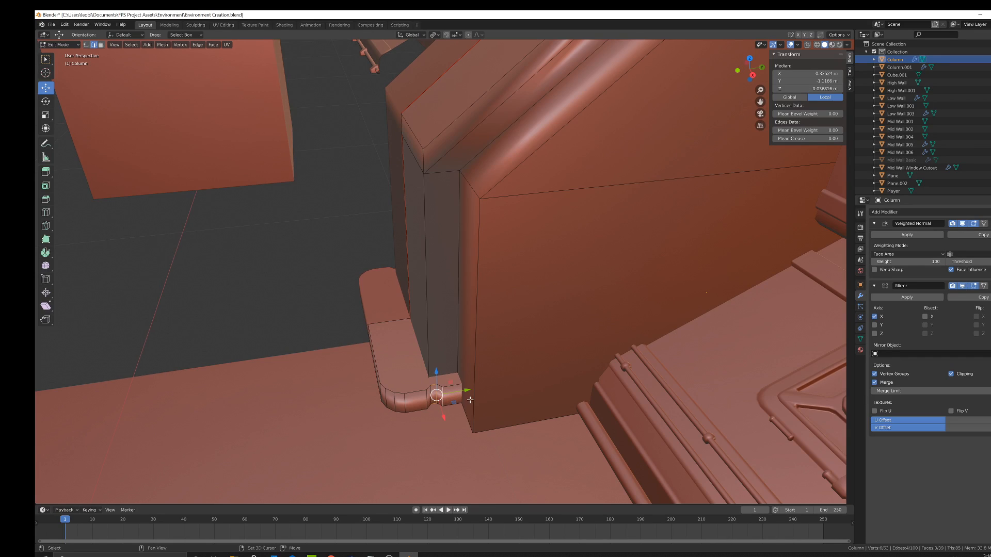
left_click(452, 400, "shift")
key("s")
key("y")
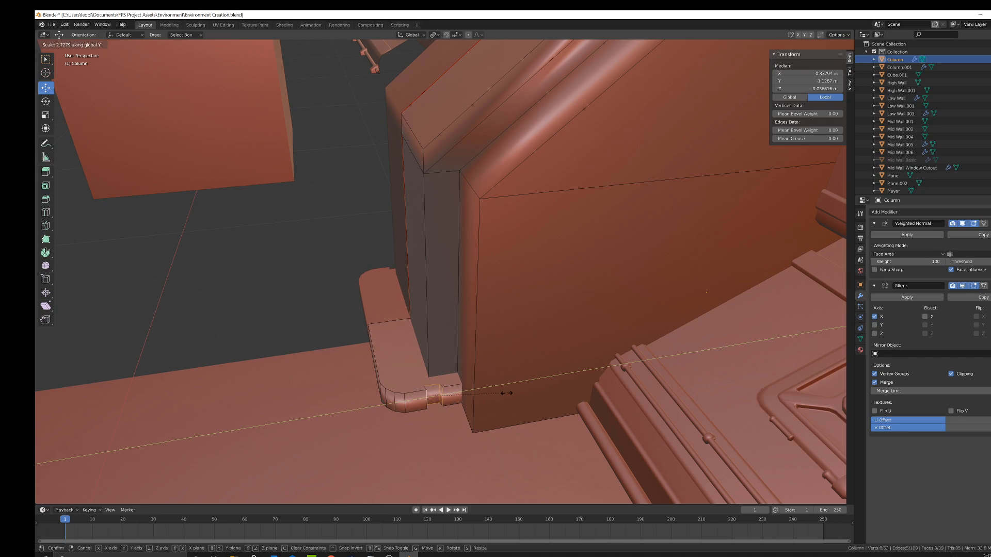
left_click(507, 394)
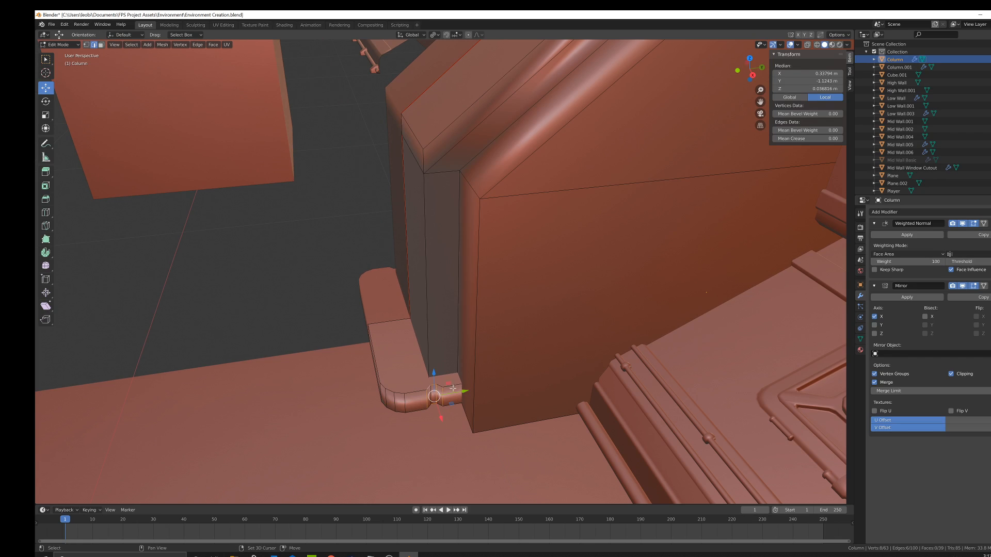
key("s")
key("y")
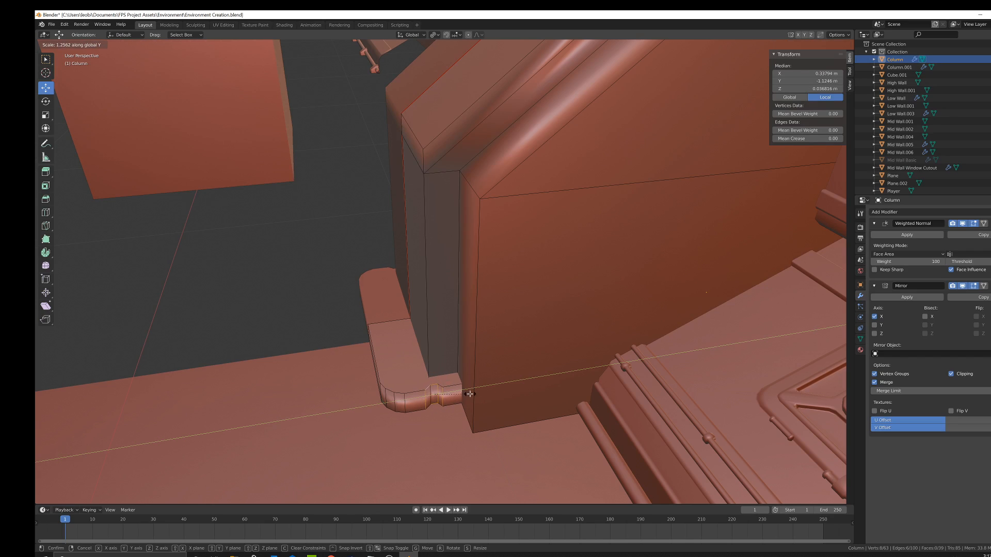
left_click(467, 394)
Step: Widen the notch in the slab's end face by scaling its three faces about 2.3 times along Y
key("c")
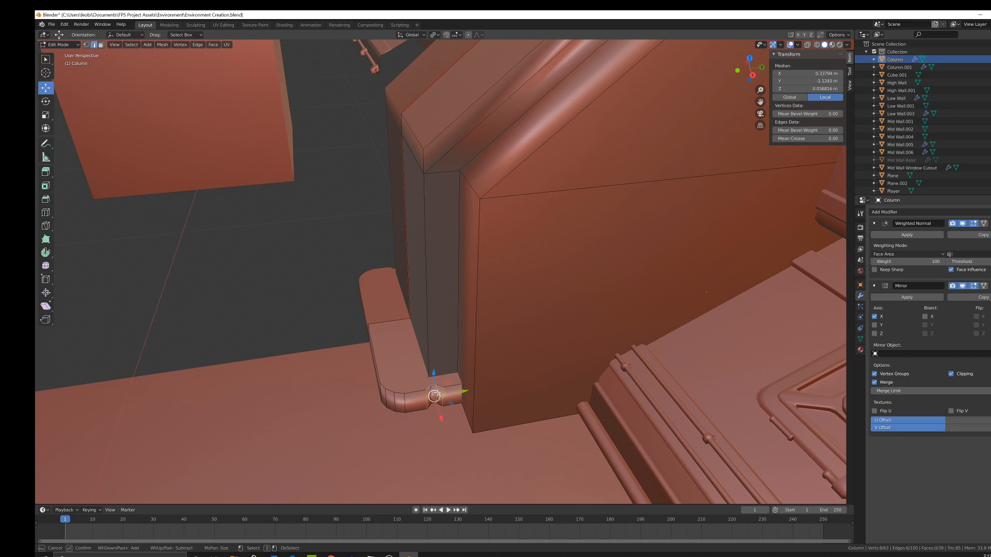
right_click(437, 401)
key("c")
middle_click(461, 387)
right_click(460, 388)
key("s")
key("y")
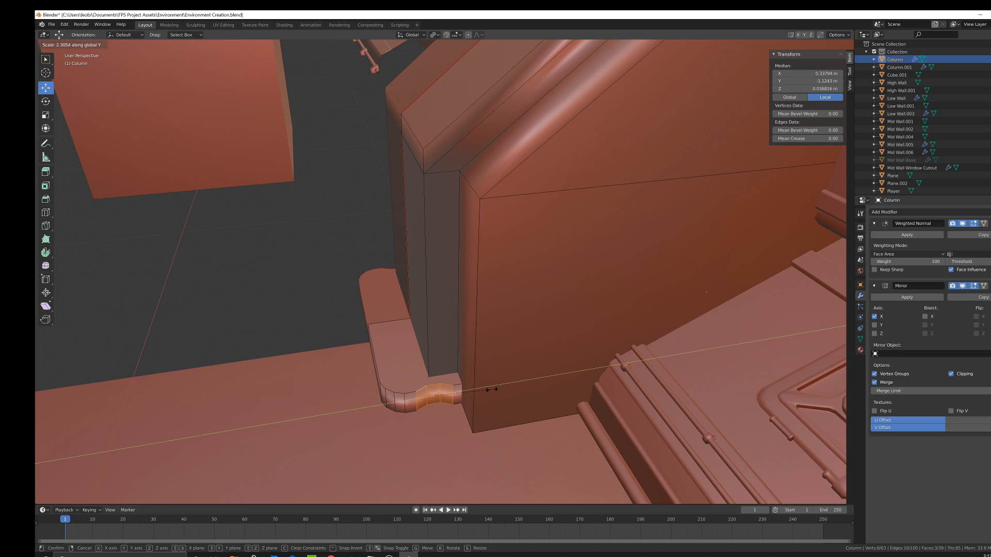
left_click(492, 390)
Step: Select the notch's two inner vertical edges and scale them by about 1.645 along Y
middle_click_drag(467, 389, 457, 398)
left_click(430, 402)
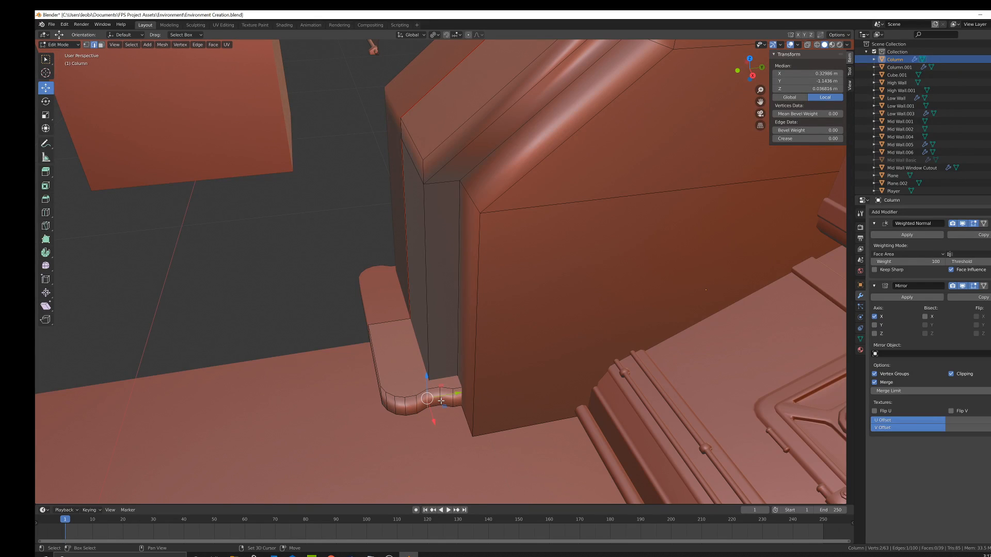
left_click(441, 400, "shift")
key("s")
key("y")
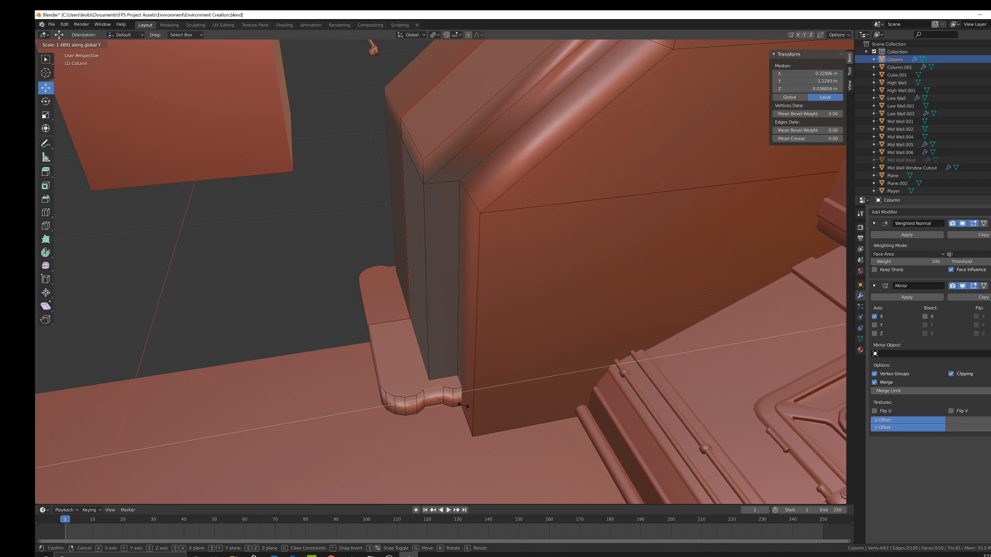
left_click(470, 404)
Step: Bevel the slab's upper outer edge loop, including the notch, with an offset of about 0.0144 m and one segment
middle_click_drag(464, 400, 539, 387)
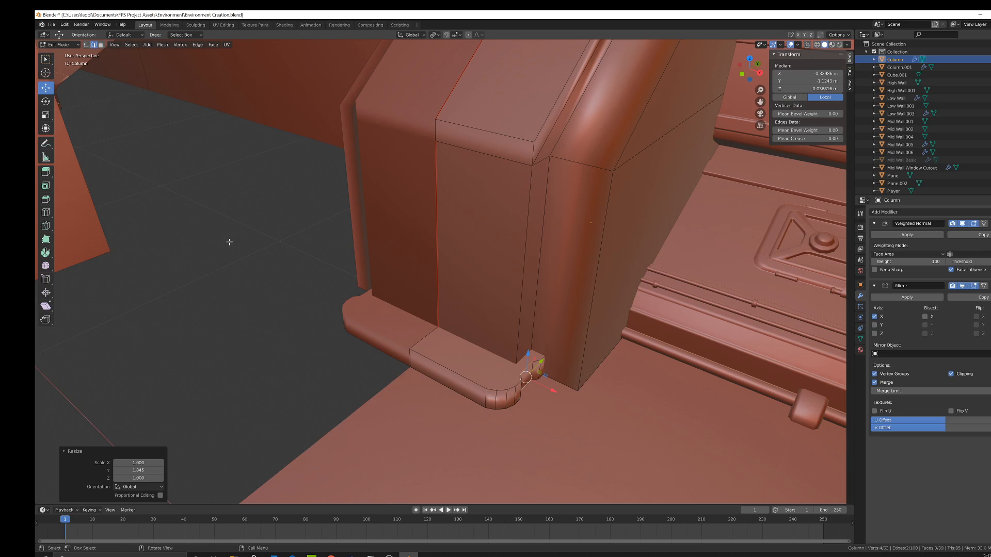
left_click(229, 241)
middle_click_drag(229, 242, 452, 383)
left_click(493, 392, "alt")
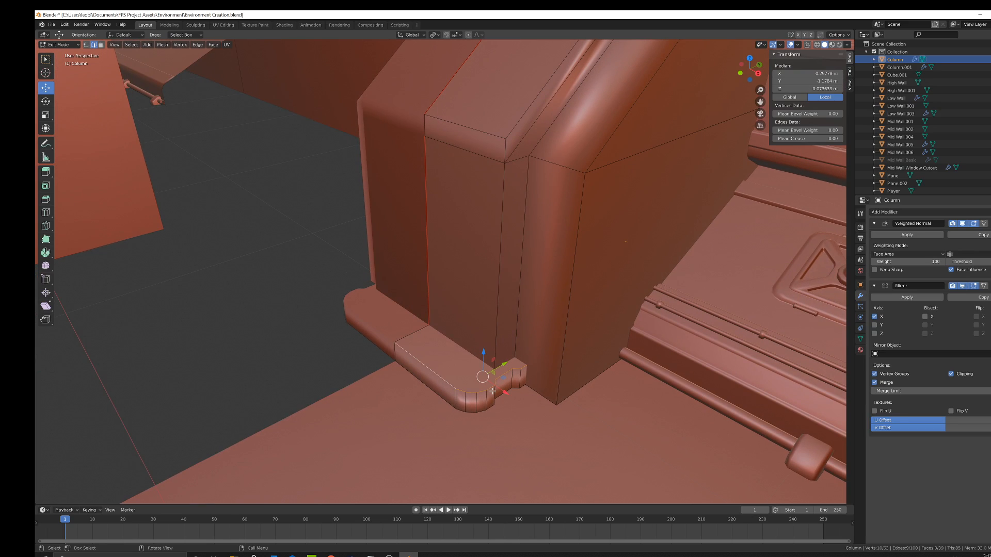
key("ctrl+b")
left_click(521, 382)
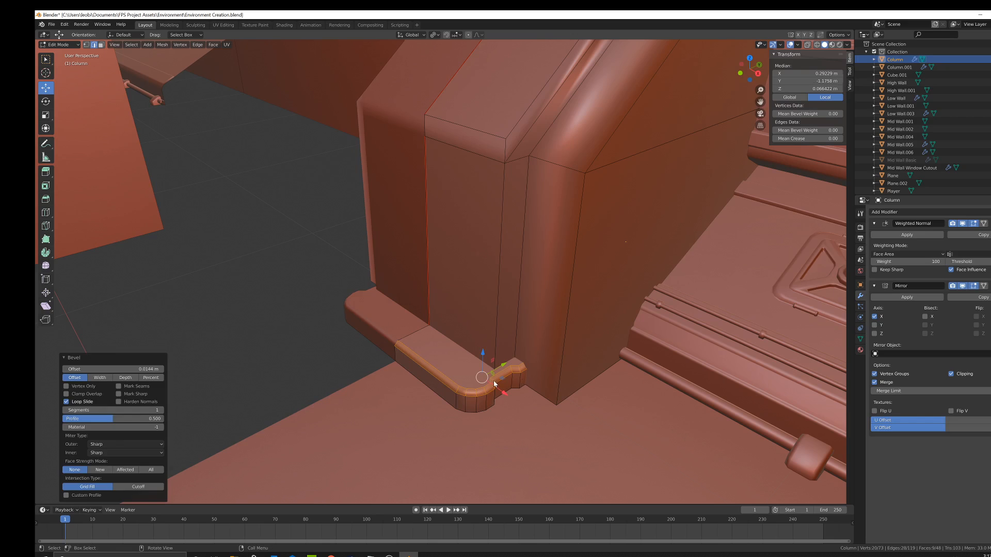
key("Tab")
mouse_move(496, 384)
middle_mouse_down()
mouse_move(484, 365)
mouse_move(480, 392)
middle_mouse_up()
key("Tab")
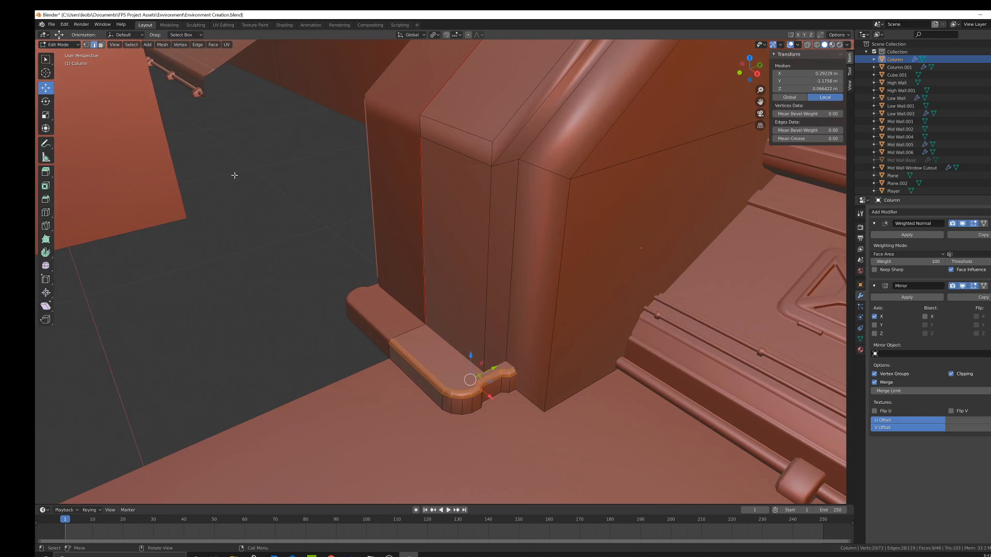
Step: Extrude the slab's top face in place in wireframe view and scale the new face to about 0.415
left_click(101, 45)
middle_click_drag(463, 361, 485, 363)
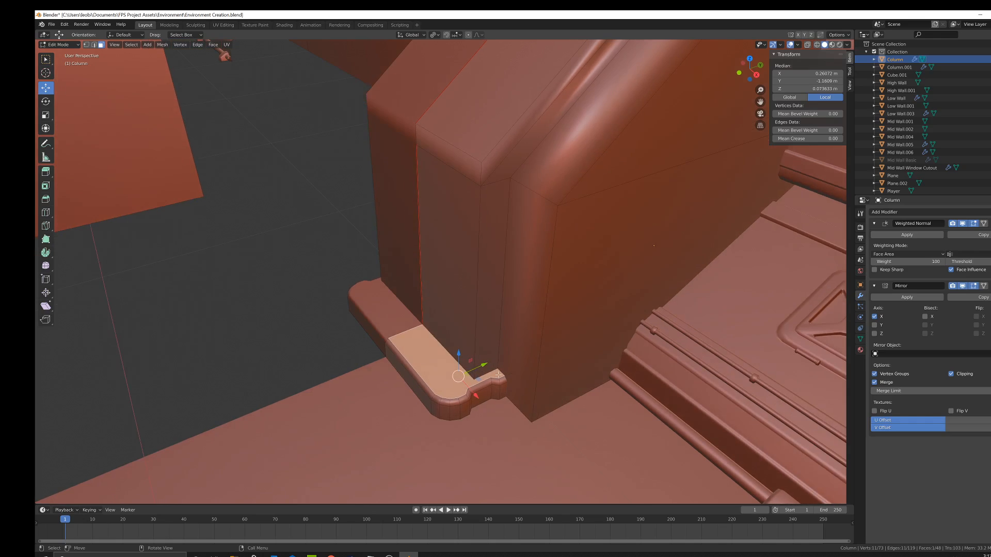
key("shift+z")
key("s")
left_click(487, 365)
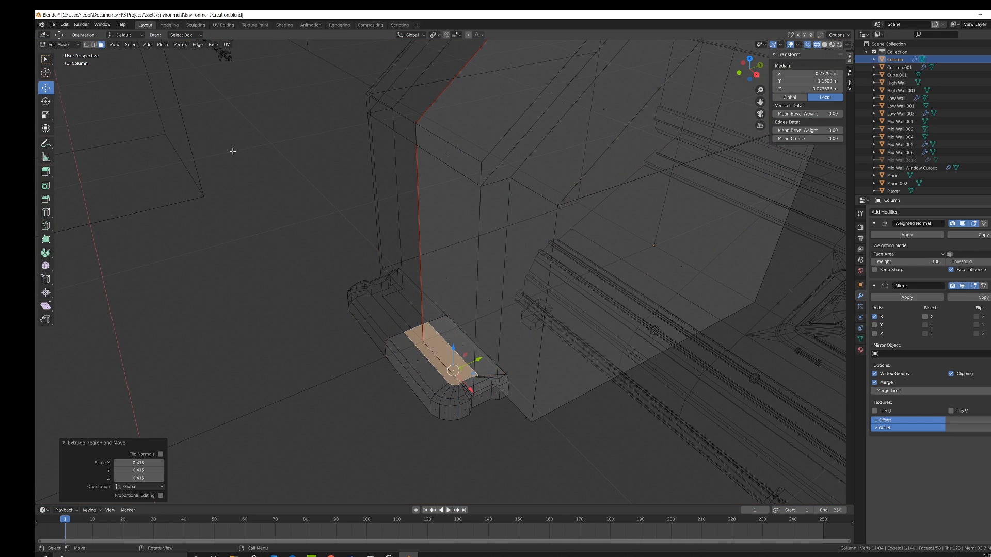
Step: Merge the extruded top-face vertices at last into the slab's rear centre-line vertex and return to solid shading
left_click(86, 44)
left_click(447, 315, "shift")
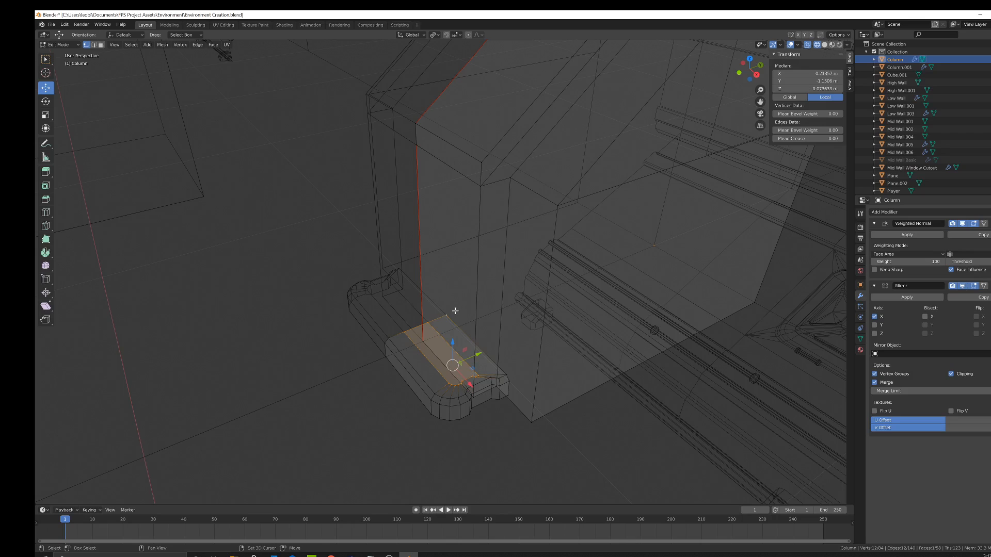
right_click(562, 356)
mouse_move(562, 356)
left_click(620, 363)
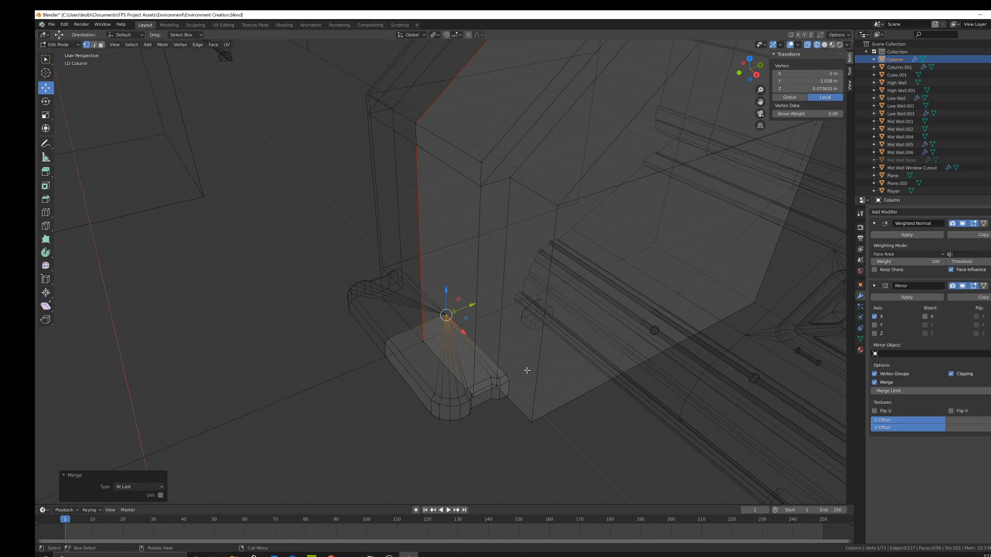
key("z")
left_click(573, 370)
key("Tab")
mouse_move(525, 351)
middle_mouse_down()
mouse_move(544, 342)
mouse_move(526, 349)
mouse_move(510, 338)
mouse_move(522, 345)
mouse_move(521, 327)
mouse_move(535, 334)
mouse_move(520, 309)
mouse_move(499, 311)
mouse_move(491, 289)
mouse_move(493, 300)
middle_mouse_up()
key("Tab")
key("Tab")
key("Tab")
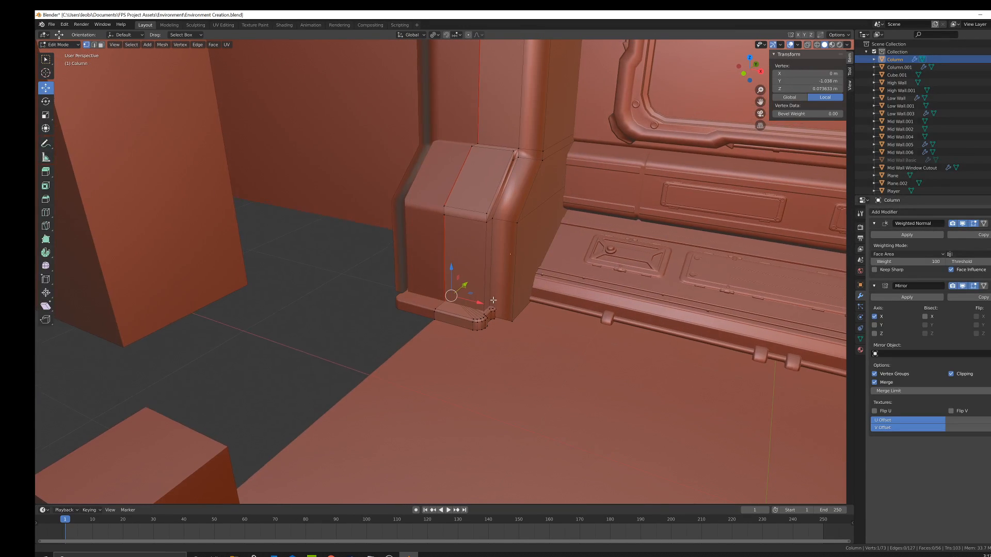
Step: Clear the sharp and seam marks from all of the column's edges
scroll(493, 300, "up", 4)
key("a")
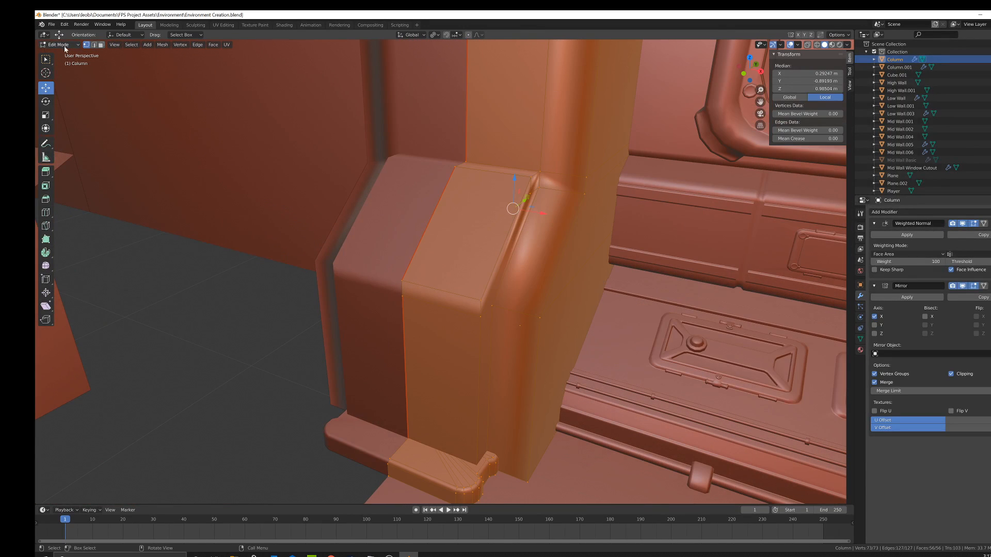
left_click(94, 44)
right_click(361, 242)
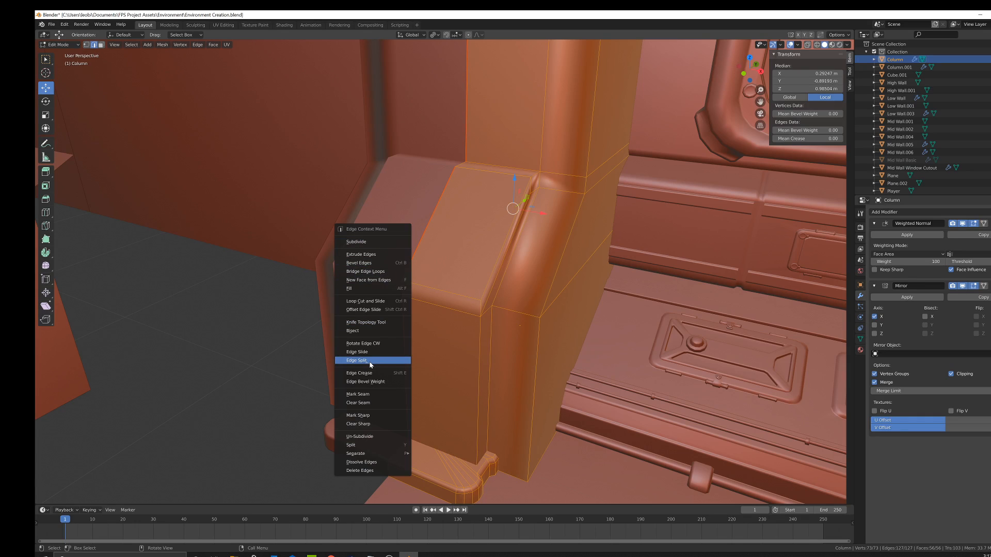
left_click(370, 424)
right_click(430, 252)
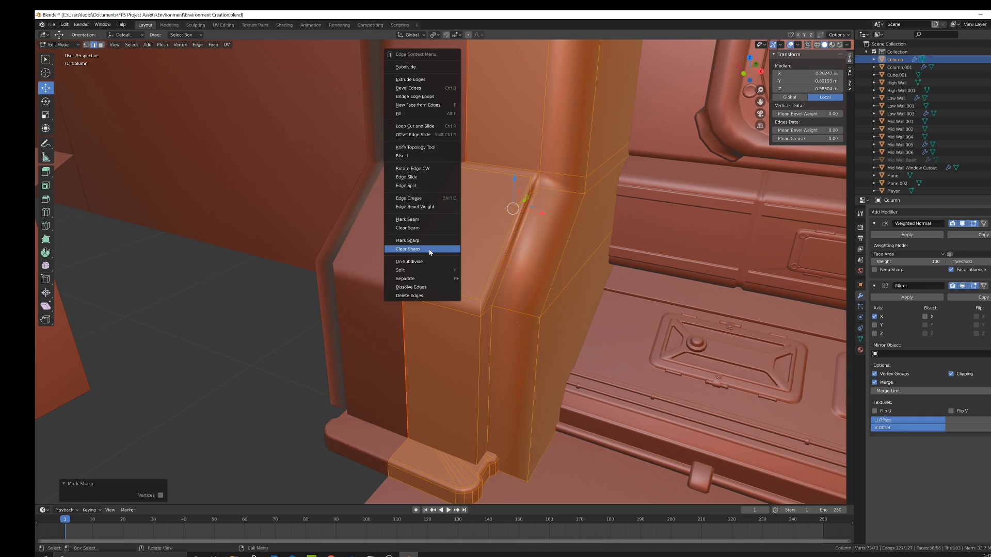
left_click(413, 228)
Step: Select the column base's front, bevelled and sloped faces and inspect them in wireframe view
scroll(396, 106, "down", 1)
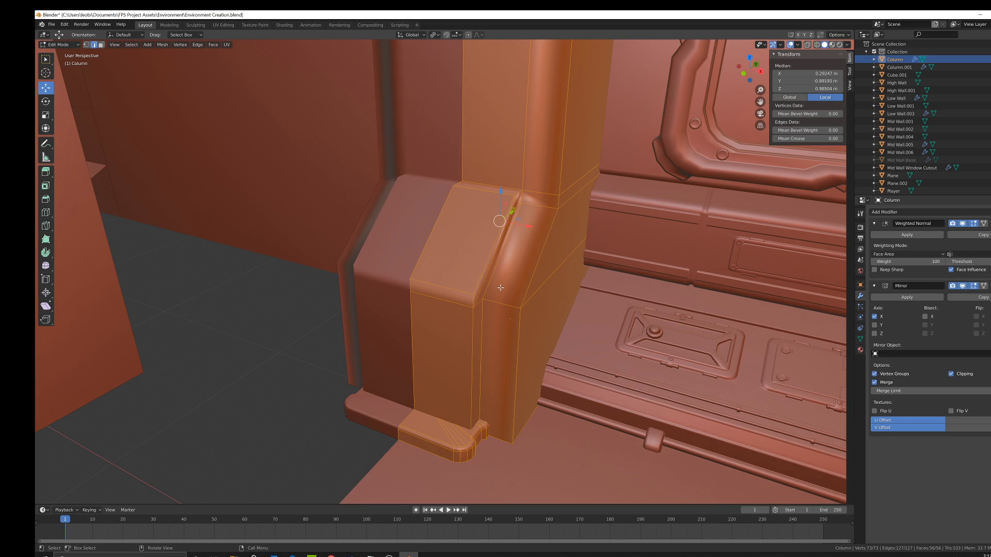
middle_click_drag(391, 82, 375, 92)
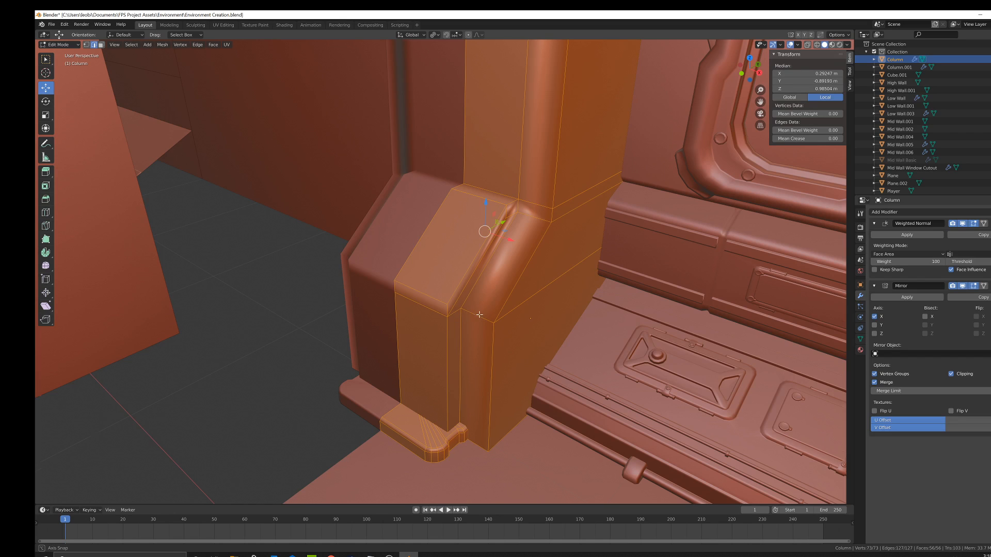
mouse_move(468, 312)
middle_mouse_down()
mouse_move(486, 312)
mouse_move(466, 325)
middle_mouse_up()
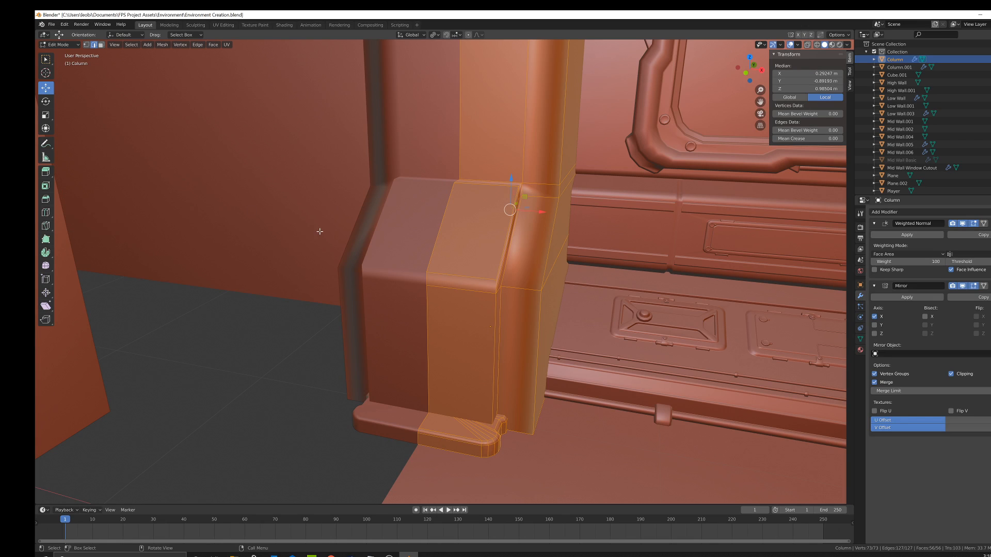
middle_click_drag(282, 211, 288, 220)
left_click(101, 46)
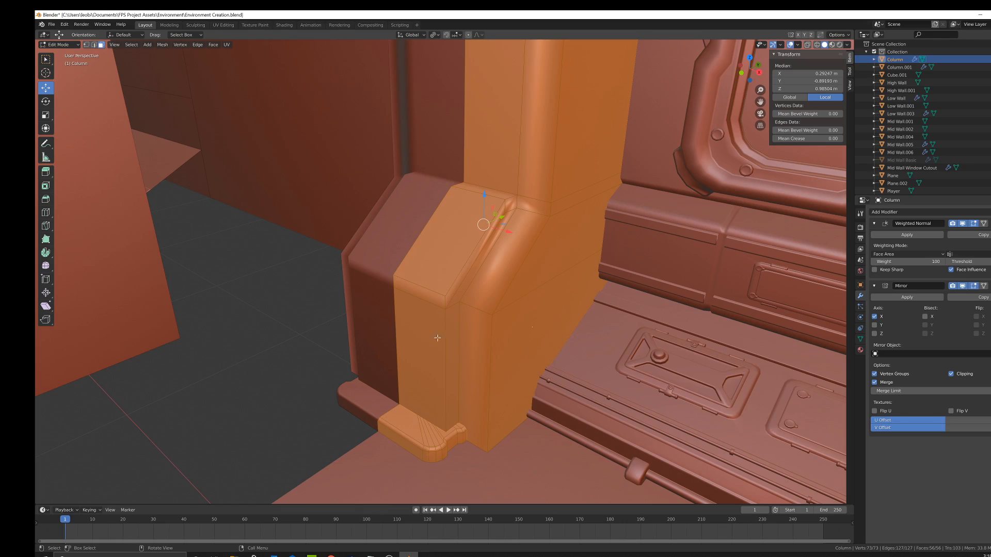
left_click(436, 350)
left_click(427, 294, "shift")
left_click(439, 267, "shift")
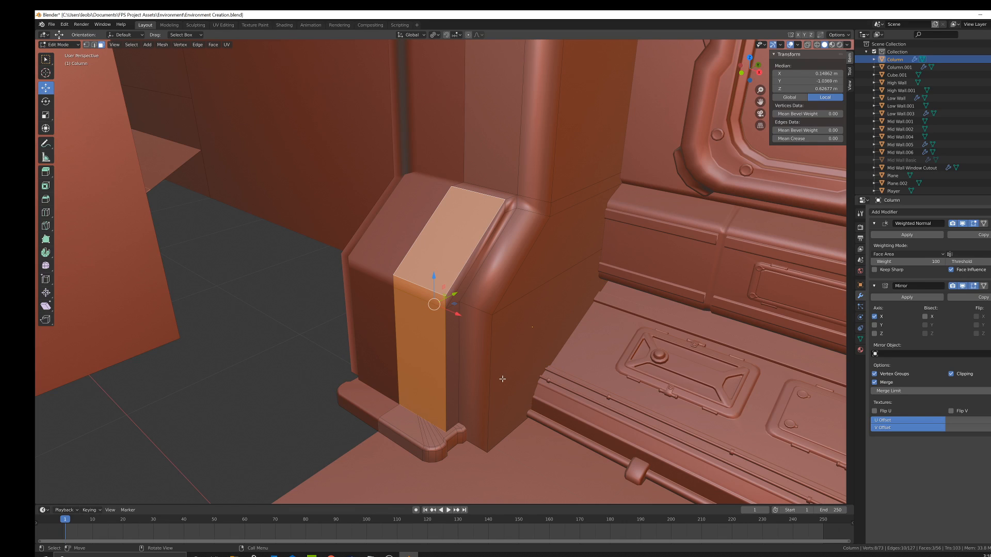
key("z")
left_click(442, 378)
middle_click_drag(413, 380, 395, 345)
key("z")
left_click(263, 308)
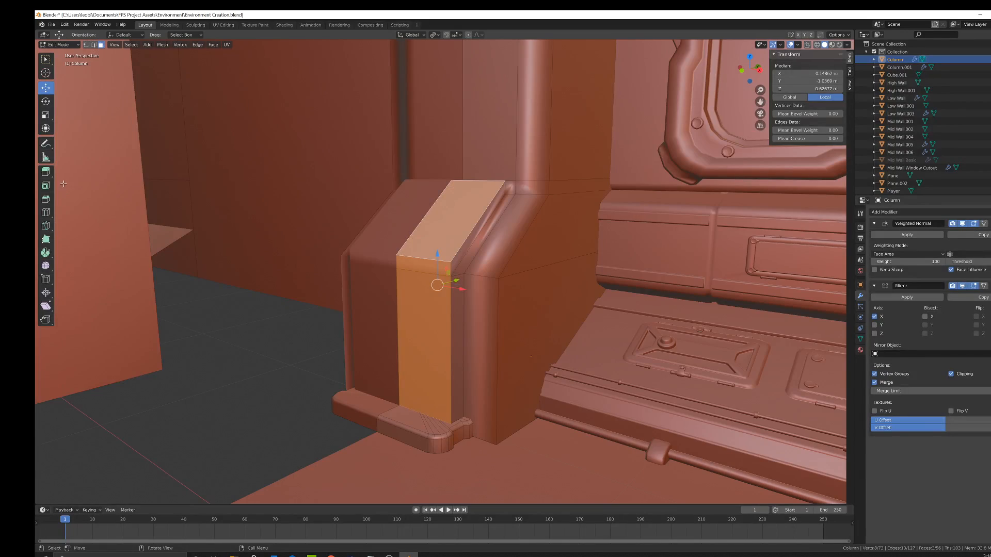
Step: Add a horizontal loop cut around the column base and lower it about 0.214 m to just above the foot slab
left_click(46, 212)
left_click(458, 361)
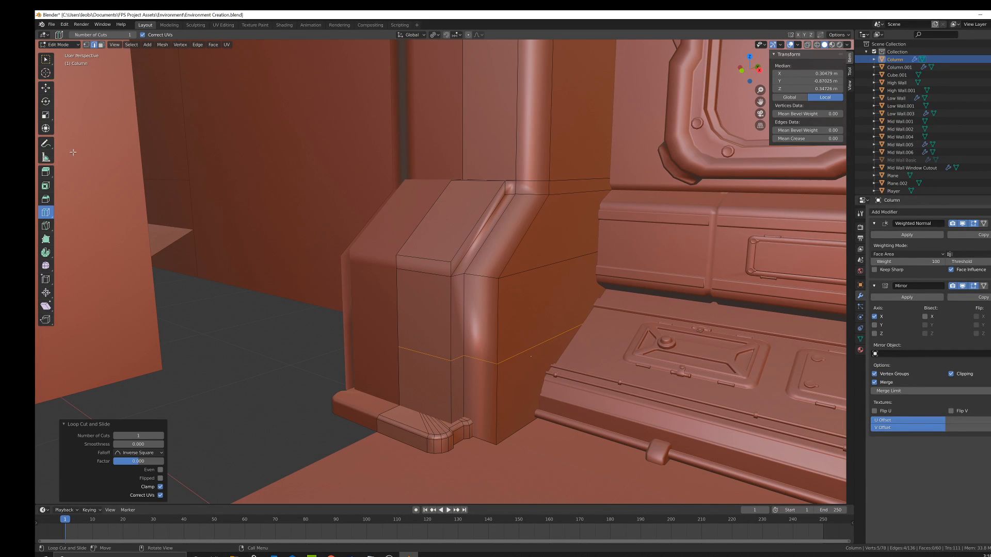
left_click(46, 89)
left_click_drag(486, 322, 434, 337)
middle_click_drag(434, 337, 426, 355)
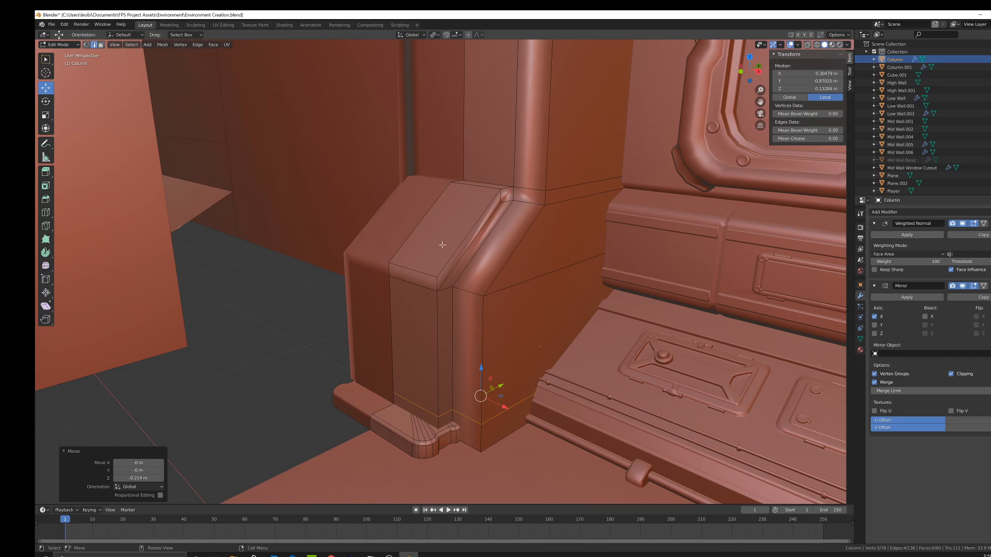
Step: Extrude the column base's front, bevelled and sloped centre faces about 0.035 m outward along the Y axis
left_click(102, 44)
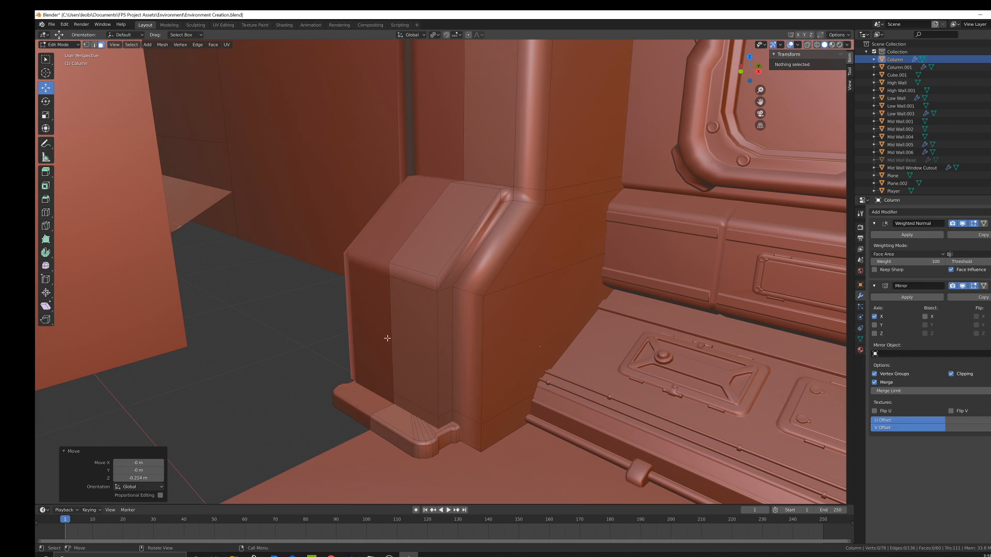
left_click(420, 376)
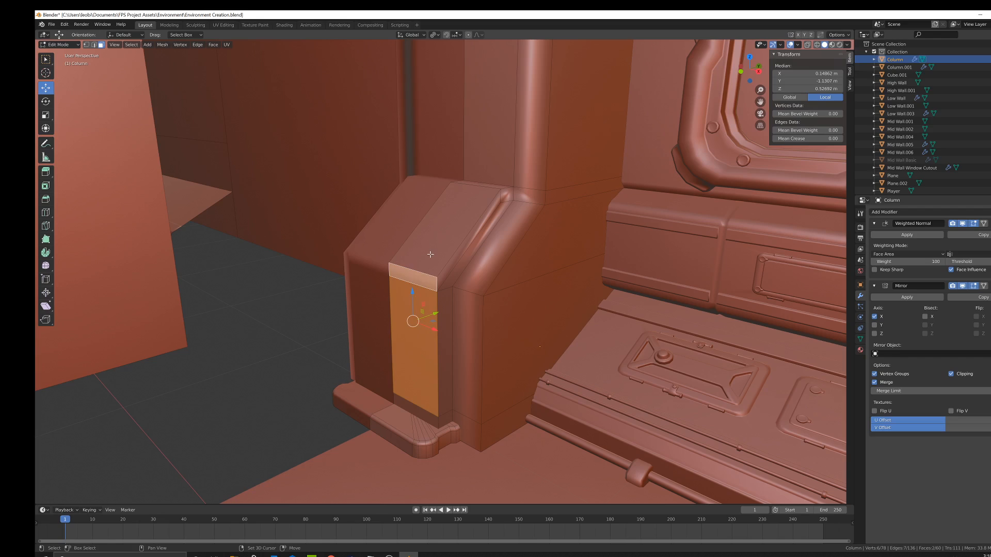
left_click(430, 255, "shift")
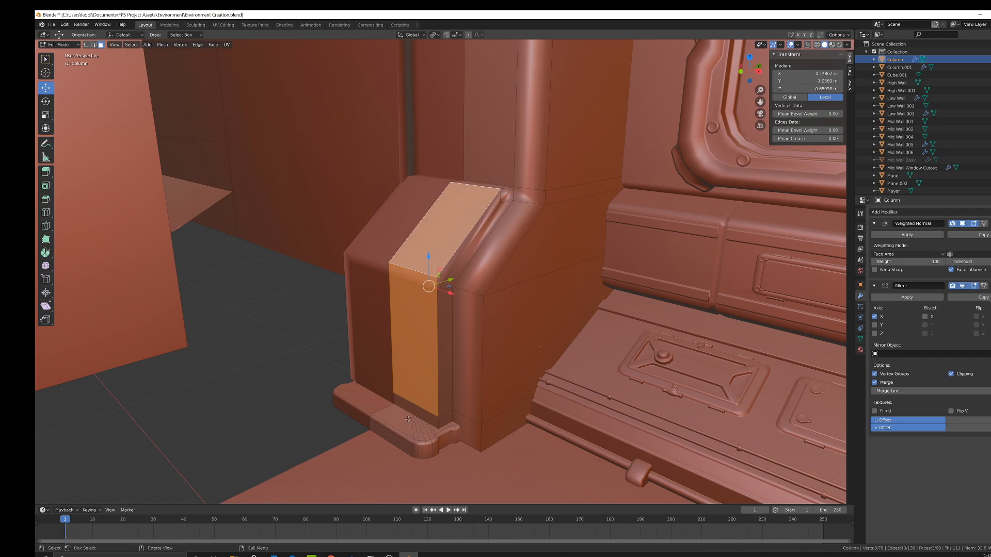
left_click(499, 187, "shift")
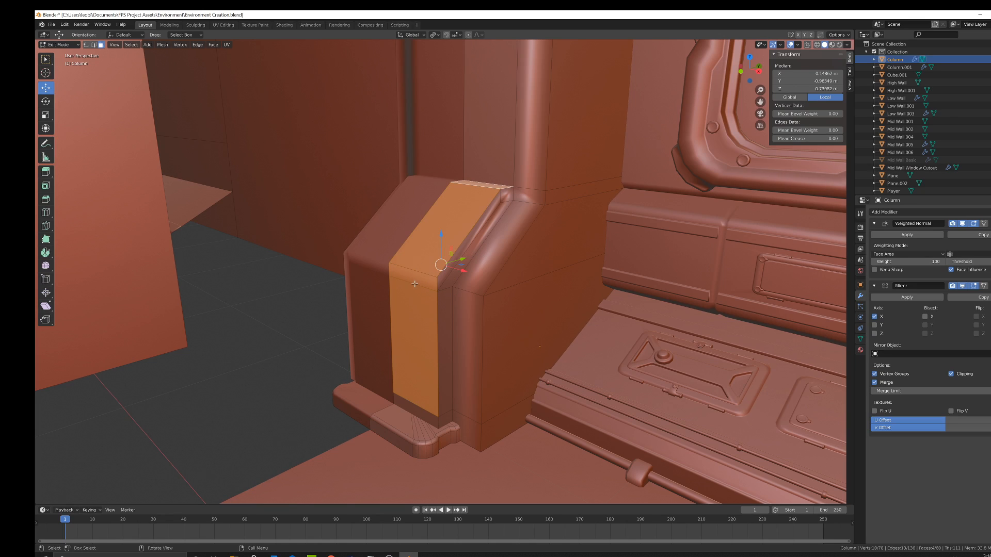
middle_click_drag(489, 289, 477, 292)
left_click(484, 188, "shift")
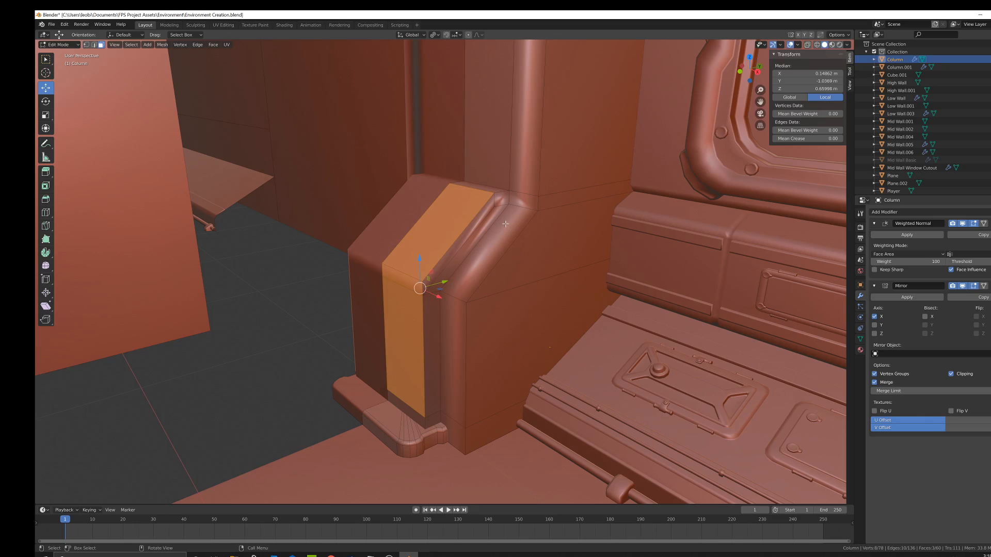
key("e")
key("x")
key("y")
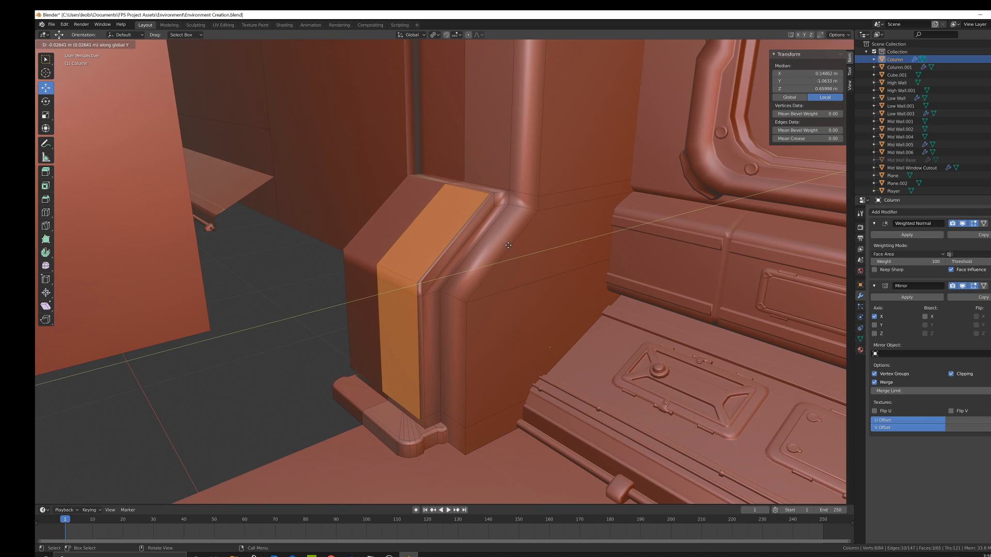
left_click(505, 247)
Step: Raise the extruded panel's front bottom edge about 0.032 m above the foot slab and check the column outside edit mode
middle_click_drag(506, 247, 433, 289)
left_click(94, 46)
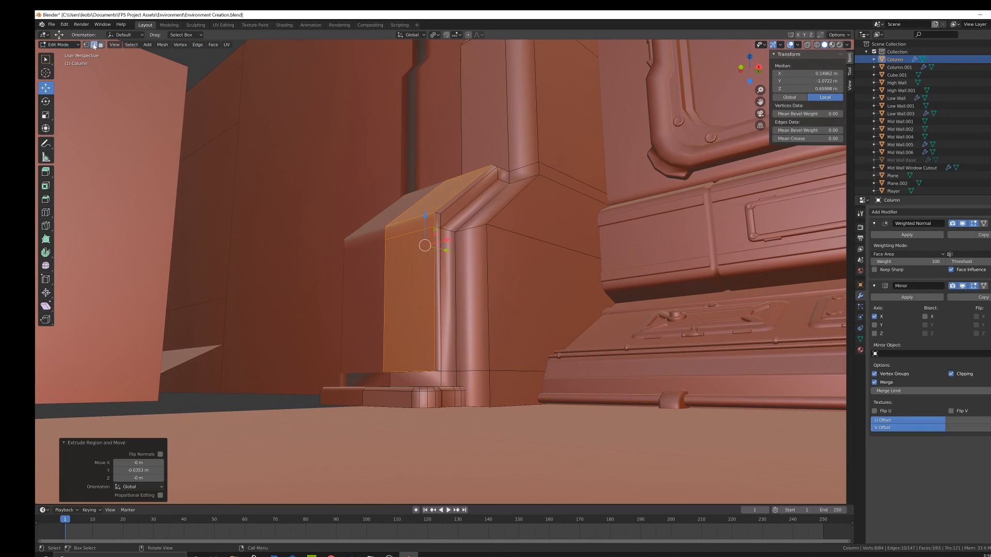
left_click(413, 359)
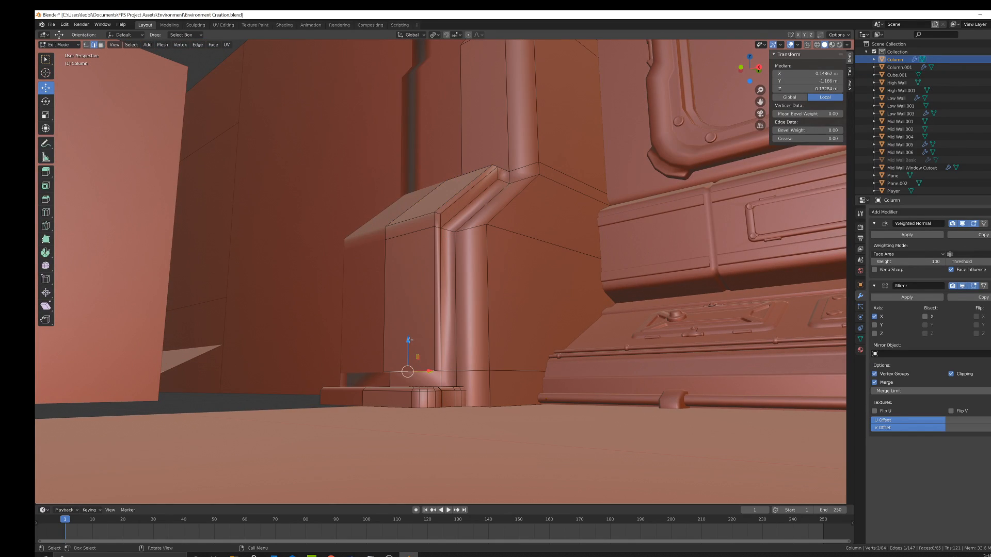
mouse_move(409, 340)
left_mouse_down()
mouse_move(406, 322)
mouse_move(403, 331)
left_mouse_up()
middle_click_drag(402, 331, 497, 354)
key("Tab")
scroll(477, 354, "down", 3)
key("Tab")
scroll(469, 309, "up", 3)
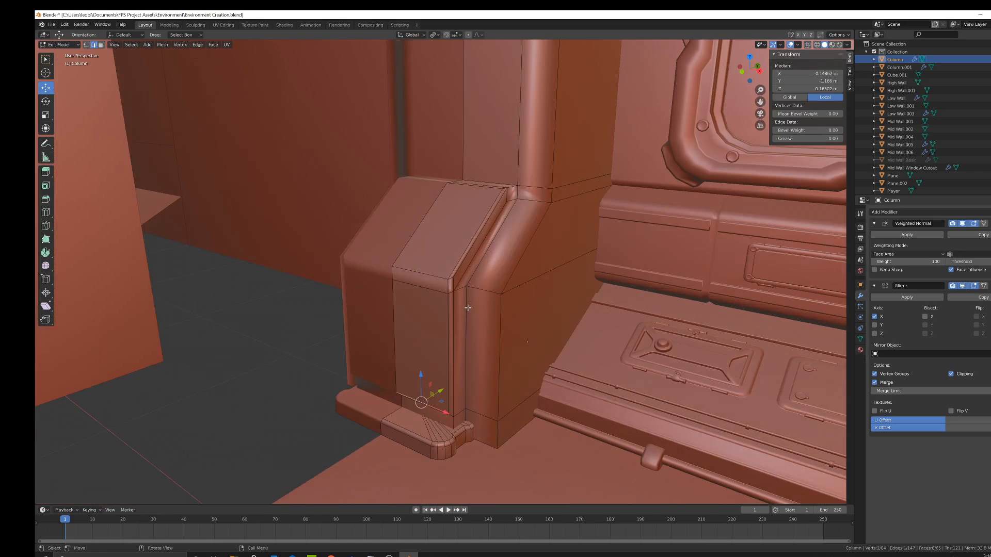
middle_click_drag(439, 295, 309, 85)
Step: Try raising the narrow face on top of the column base about 0.019 m and undo the move
key("alt+a")
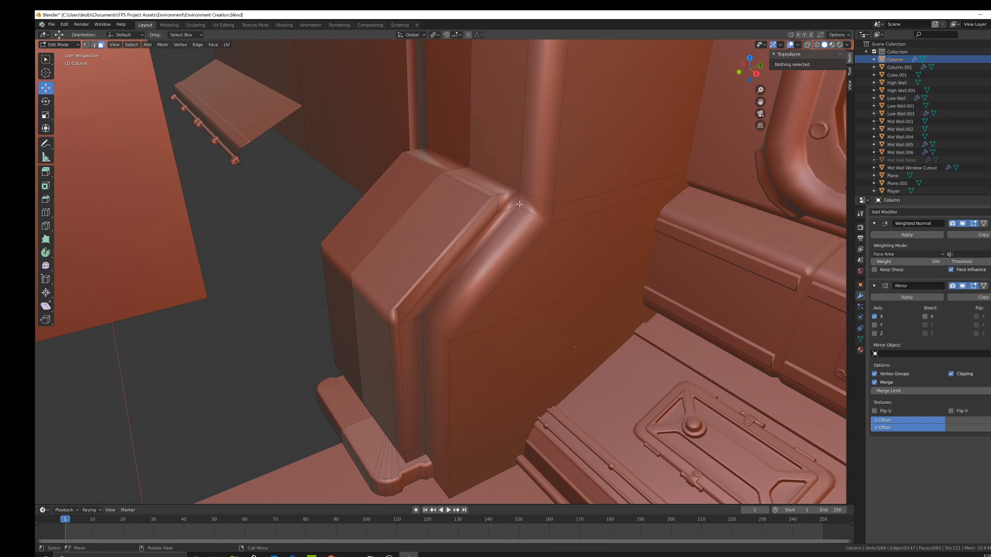
left_click(492, 185)
left_click_drag(483, 151, 483, 145)
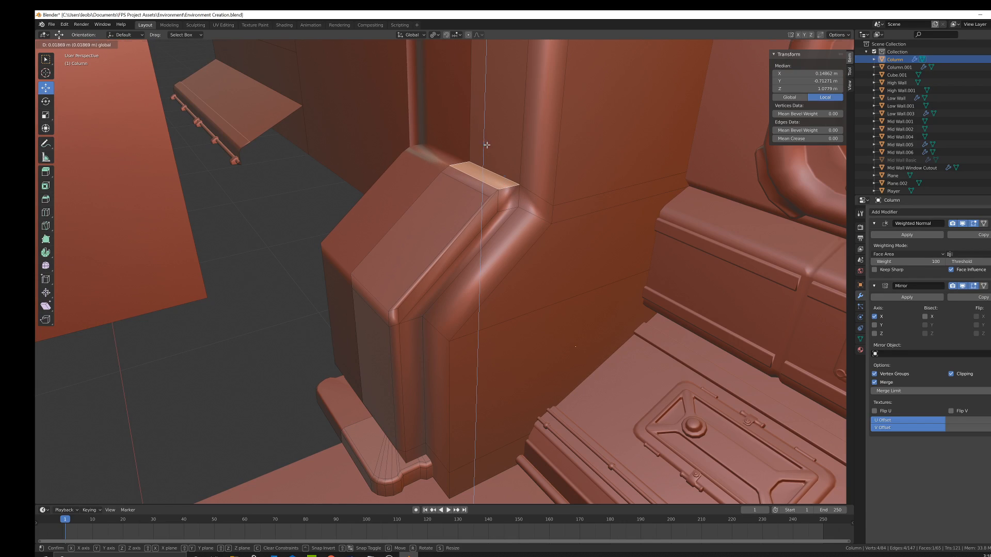
key("ctrl+z")
key("Tab")
middle_click_drag(530, 210, 488, 230)
key("Tab")
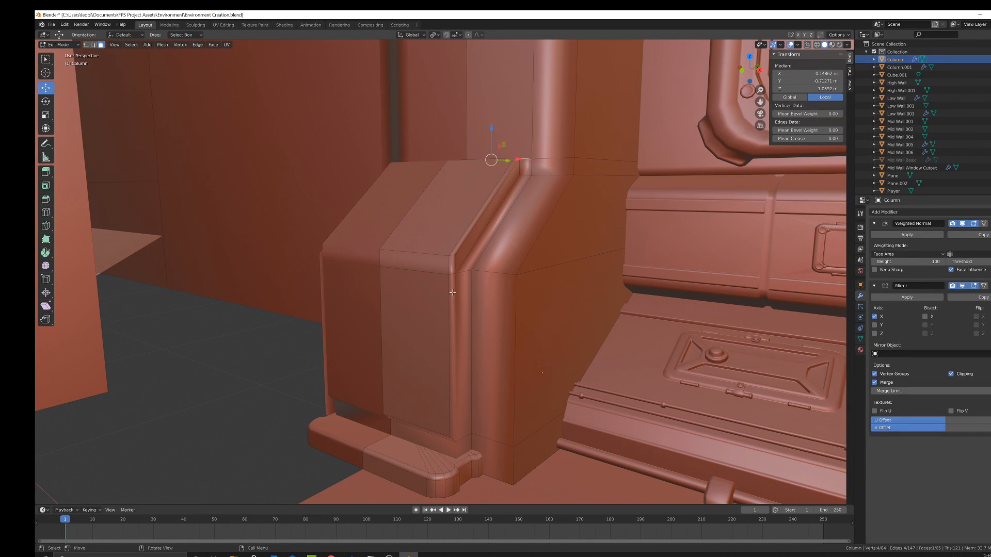
Step: Merge the lower inner vertex of the panel side's bend at last into the vertex directly above it
middle_click_drag(452, 285, 385, 272)
scroll(394, 275, "up", 2)
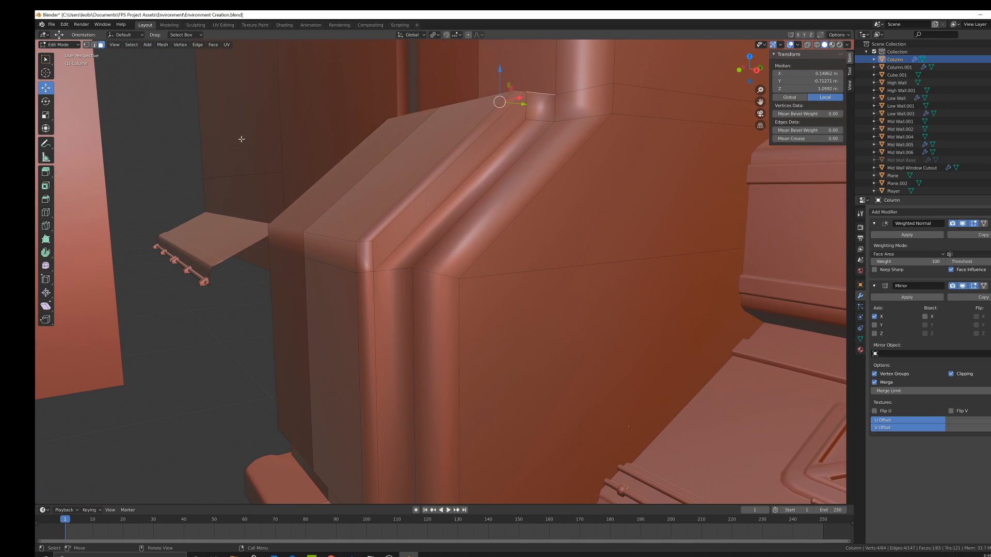
left_click(87, 44)
left_click(372, 265)
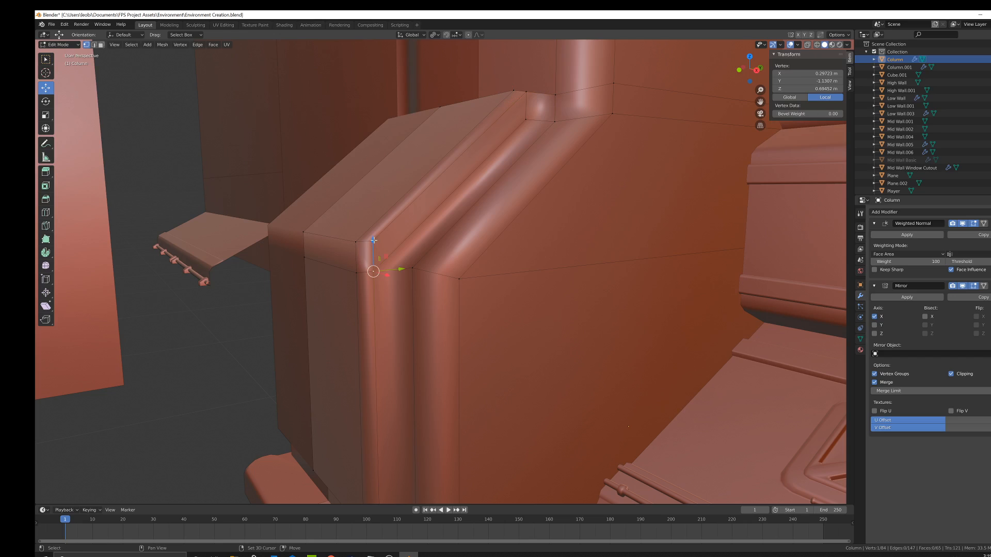
left_click(382, 235, "shift")
right_click(471, 284)
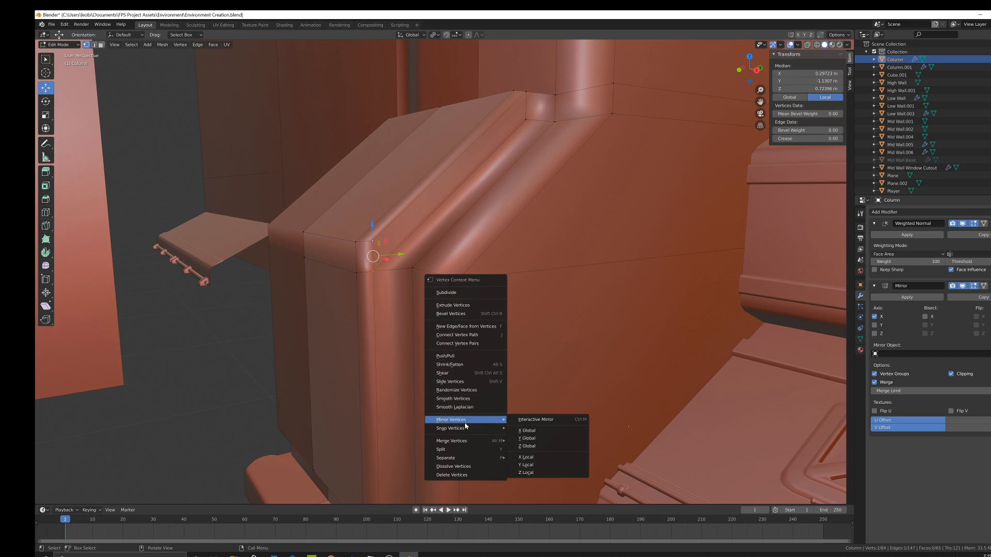
mouse_move(454, 444)
left_click(521, 450)
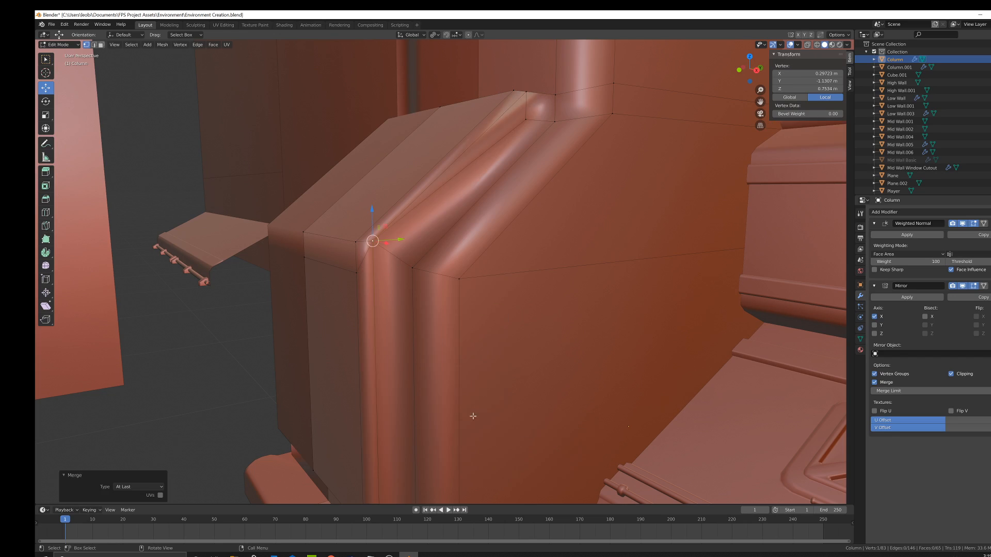
Step: Merge the bend's lower vertices at last into the upper ones at the panel's outer corner and on the centre line
left_click(360, 271)
left_click(351, 238, "shift")
right_click(454, 277)
mouse_move(465, 276)
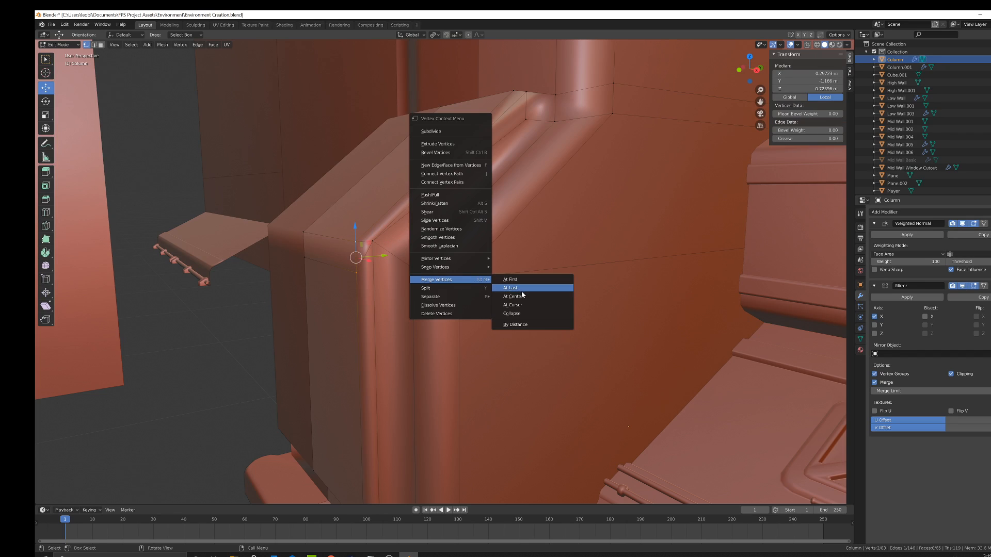
left_click(520, 289)
left_click(304, 256)
left_click(303, 233, "shift")
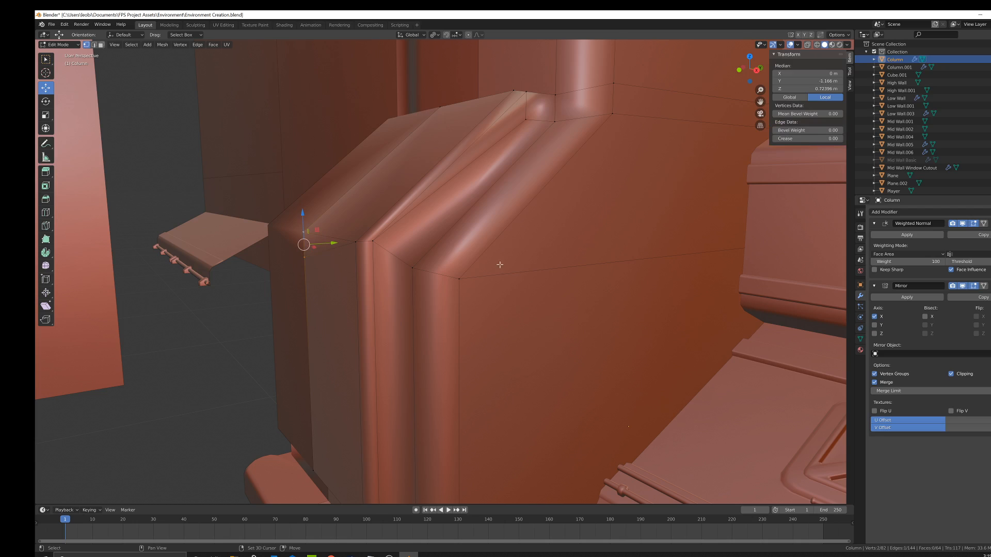
right_click(511, 272)
mouse_move(521, 272)
left_click(604, 283)
scroll(458, 279, "down", 1)
middle_click_drag(458, 278, 402, 270)
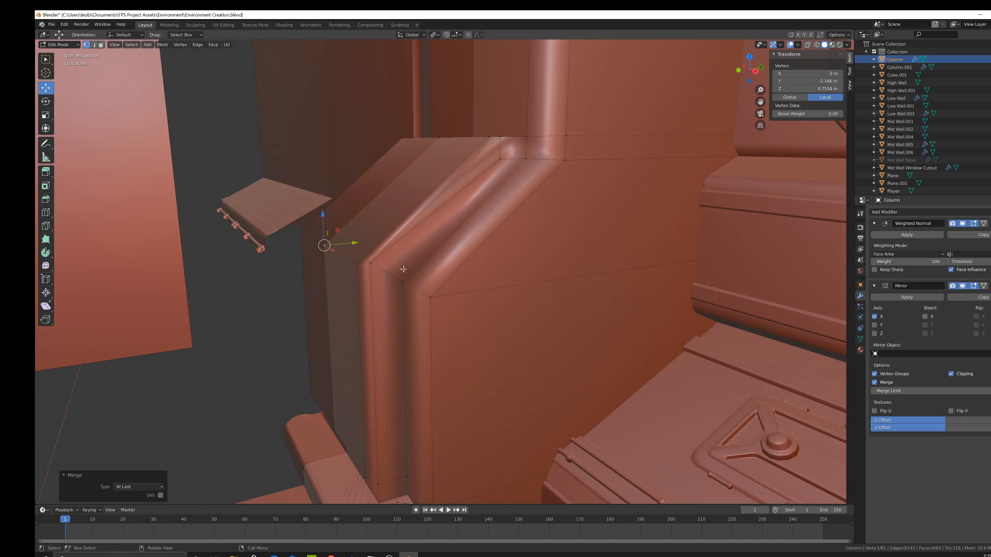
Step: Merge the original side vertex on the base's top edge at last into the extruded panel's top corner
scroll(385, 268, "up", 1)
key("alt+a")
middle_click_drag(451, 216, 508, 157)
left_click(508, 149)
left_click(493, 150, "shift")
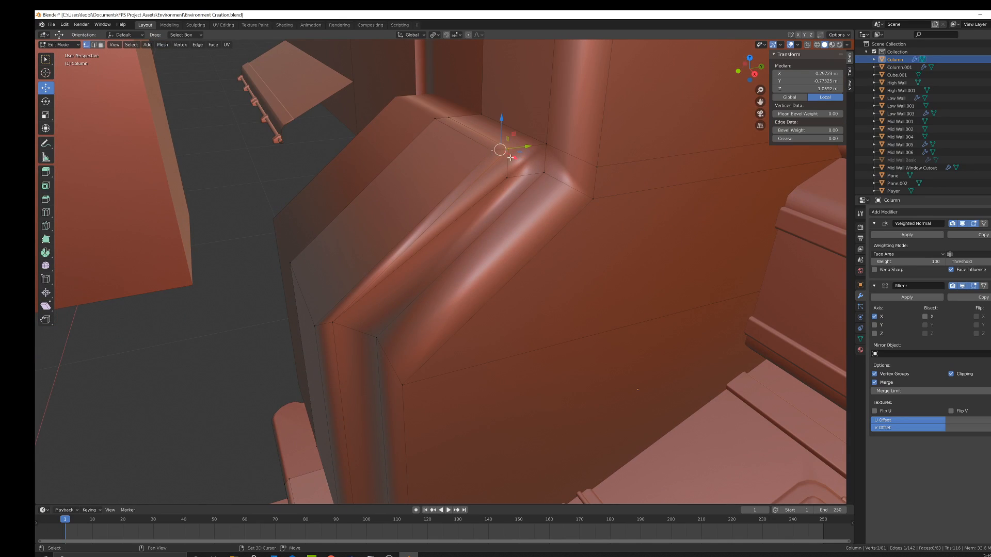
right_click(499, 150)
mouse_move(562, 188)
left_click(603, 196)
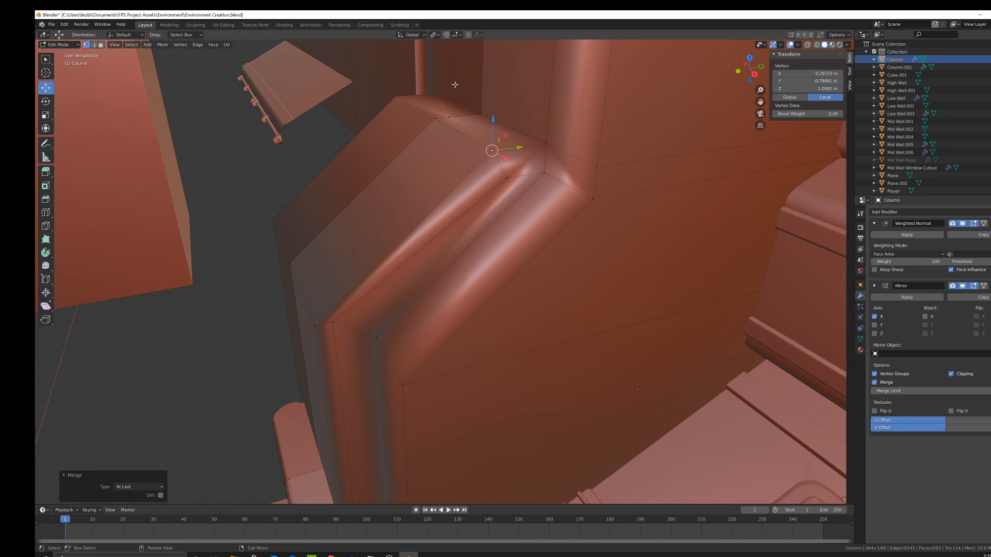
Step: Merge the original top-edge vertex on the centre line at last into the extruded panel's vertex in front of it
left_click(450, 116)
left_click(436, 118, "shift")
right_click(563, 159)
mouse_move(593, 189)
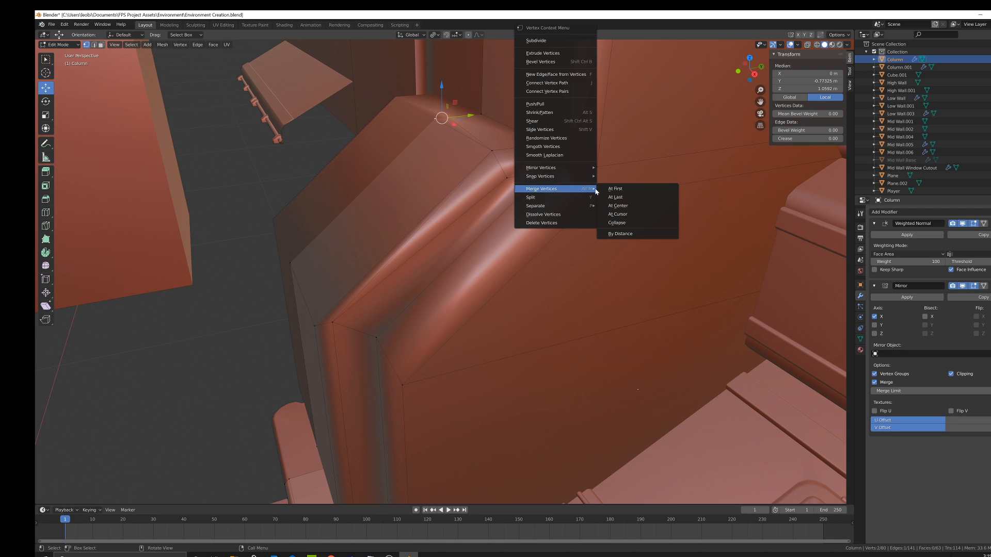
left_click(629, 197)
Step: Lower the inner corner vertex on the panel side's bend about 0.065 m
middle_click_drag(629, 198, 381, 247)
left_click(354, 261)
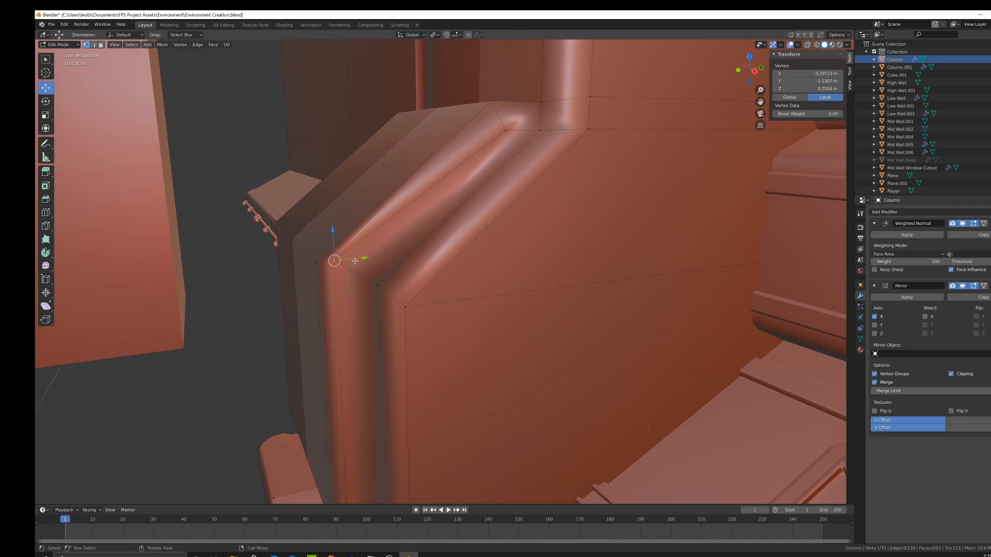
left_click_drag(366, 260, 382, 257)
scroll(392, 260, "down", 3)
key("ctrl+z")
middle_click_drag(383, 256, 399, 241)
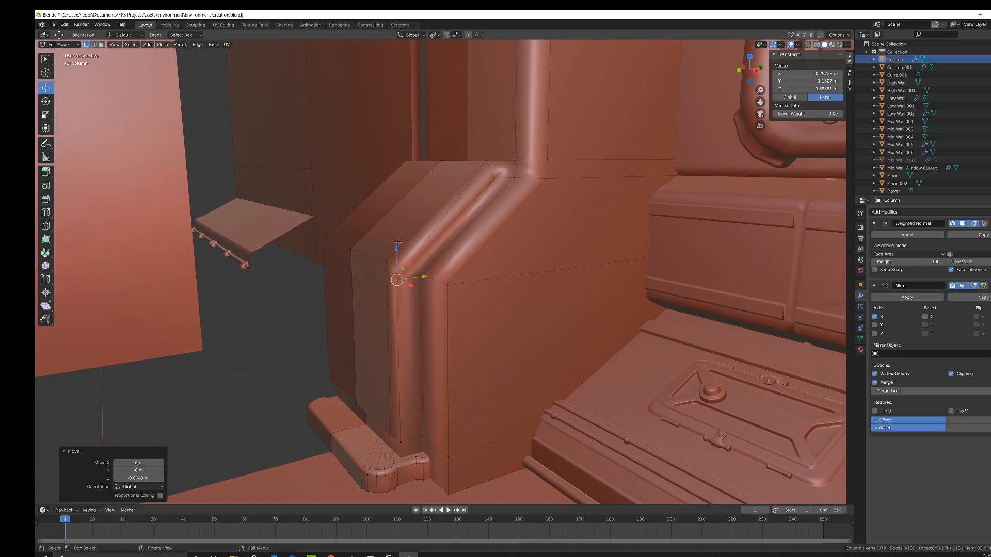
scroll(377, 261, "up", 1)
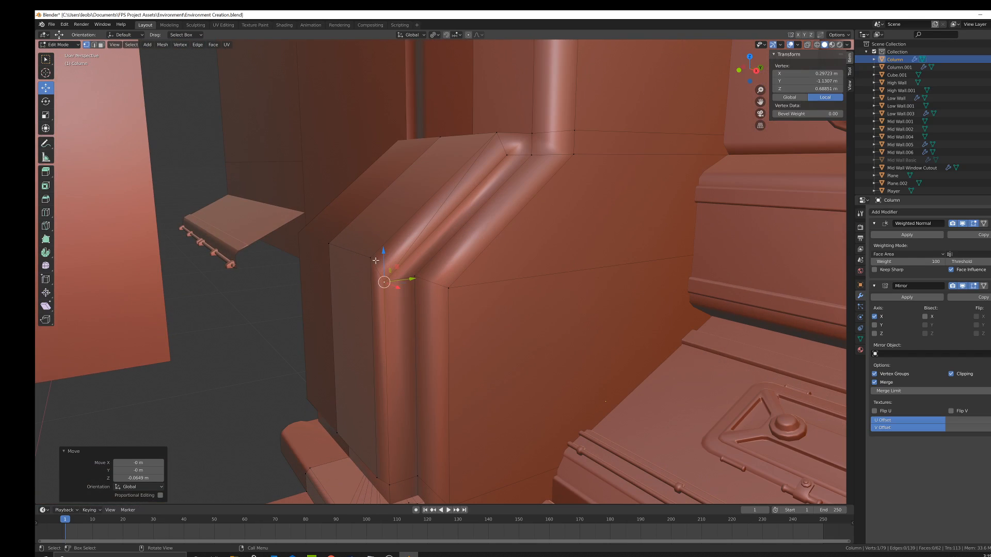
Step: Try bevelling the horizontal edge loop around the base's bend with an offset of about 0.043 m and undo it
left_click(95, 45)
left_click(360, 246, "alt")
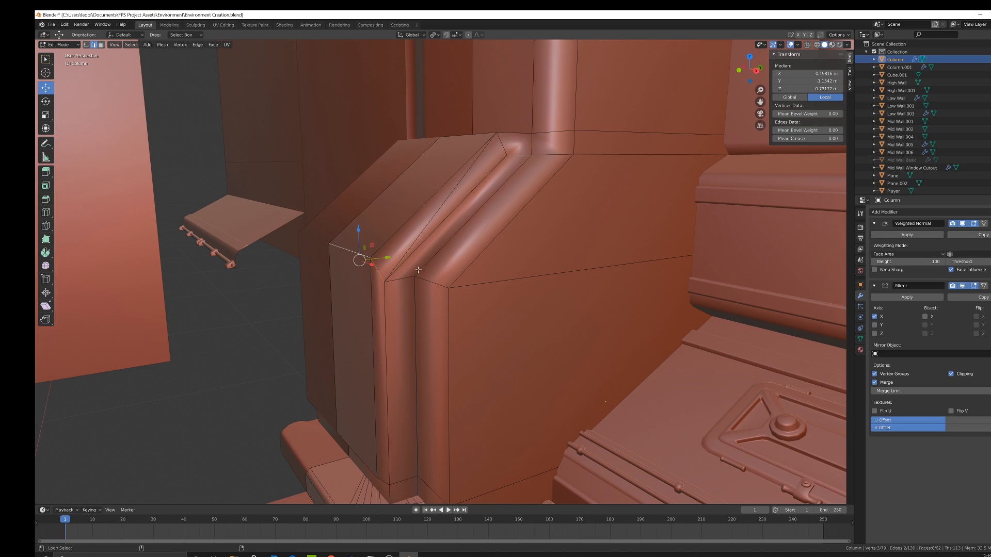
left_click(412, 281, "alt")
key("ctrl+z")
left_click(476, 290, "alt+shift")
key("ctrl+b")
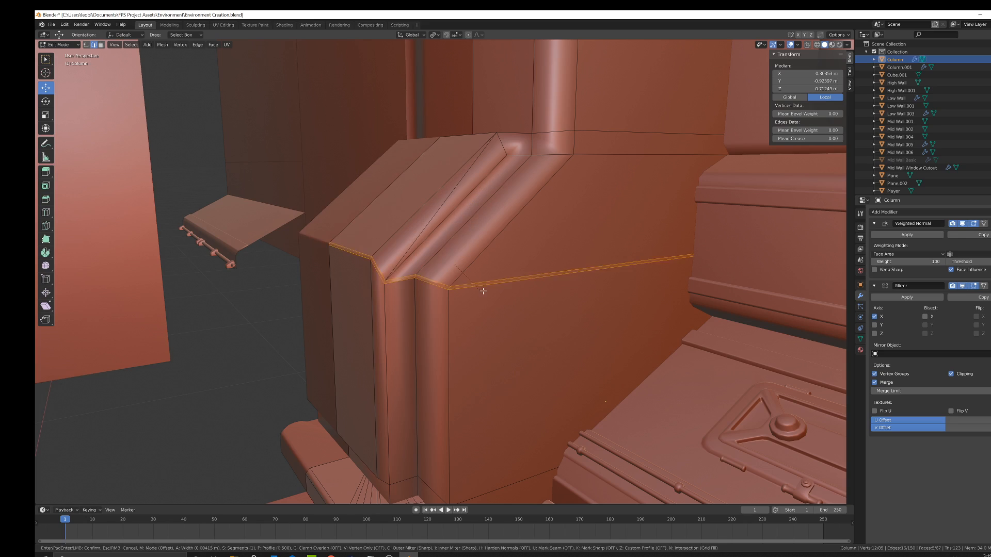
left_click(496, 293)
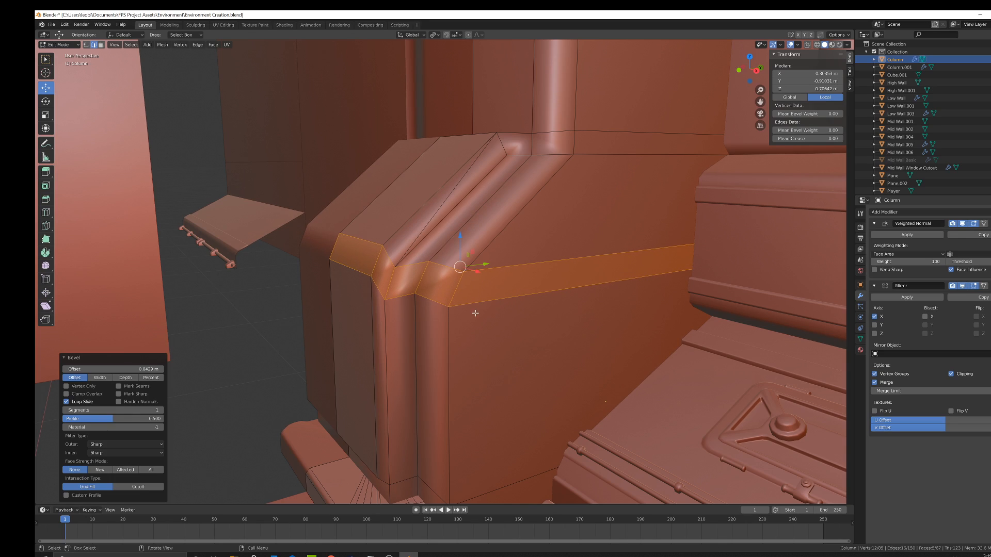
key("ctrl+z")
Step: Move the panel side's inner bend vertex about 0.036 m up and 0.02 m back toward the column
middle_click_drag(411, 266, 327, 226)
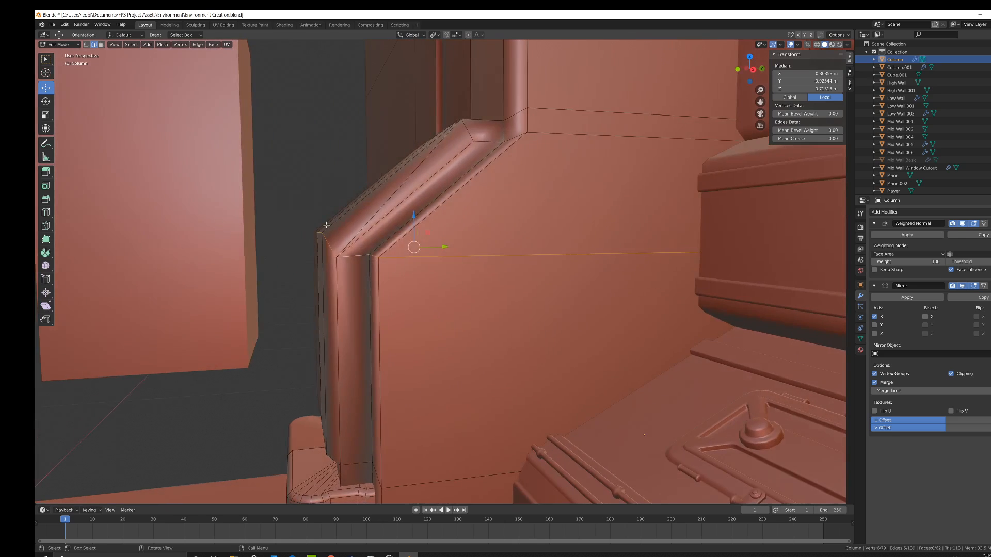
left_click(86, 46)
middle_click_drag(381, 240, 394, 245)
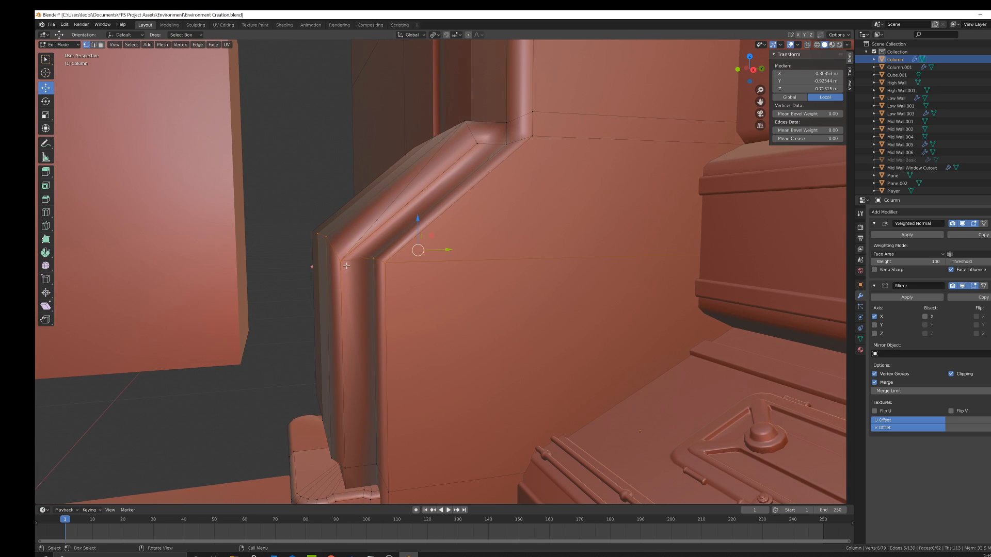
left_click(341, 261)
key("alt+a")
middle_click_drag(340, 227, 380, 286)
left_click(343, 279)
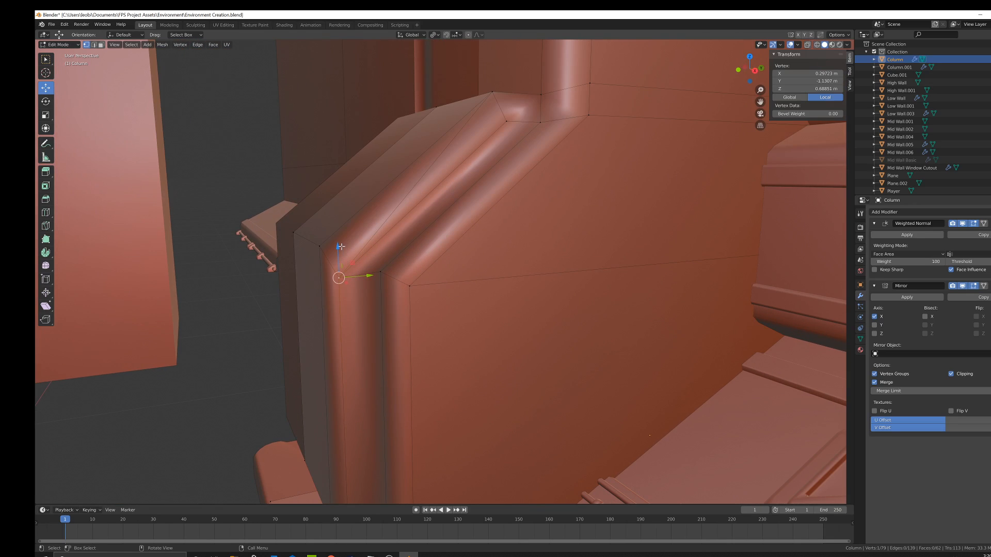
left_click_drag(340, 249, 348, 229)
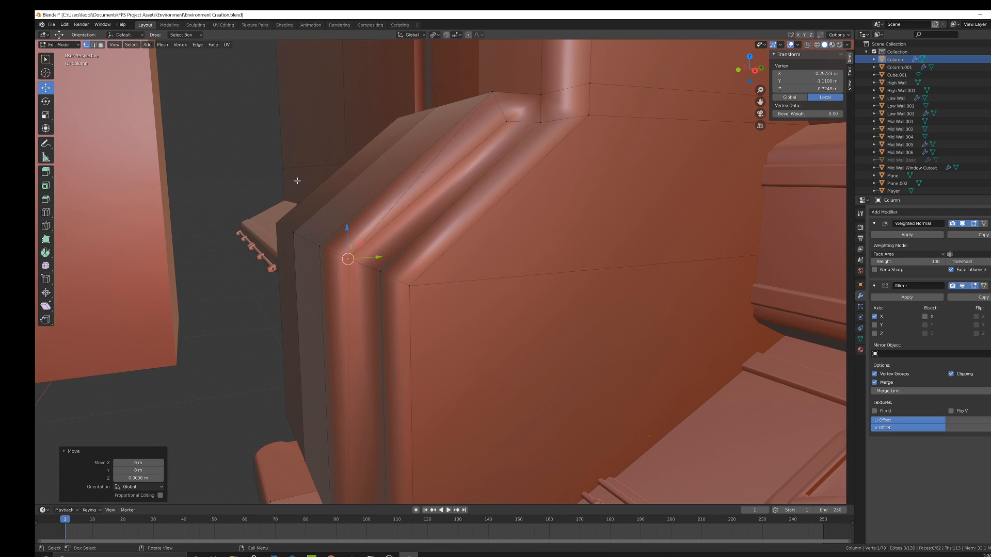
Step: Delete the two triangular side faces along the raised panel's slope
left_click(94, 45)
left_click(451, 284, "alt")
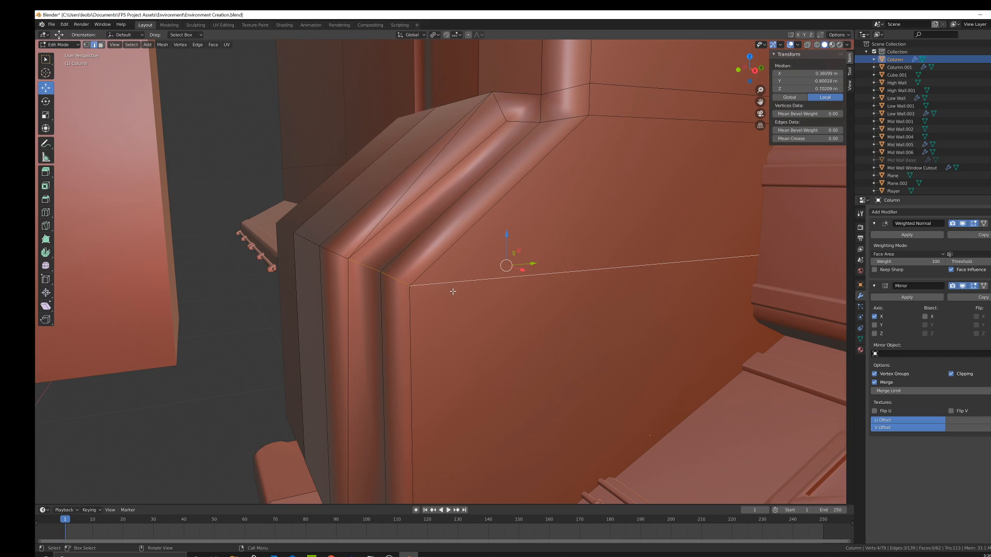
left_click(353, 254, "alt")
left_click(101, 45)
left_click(451, 165)
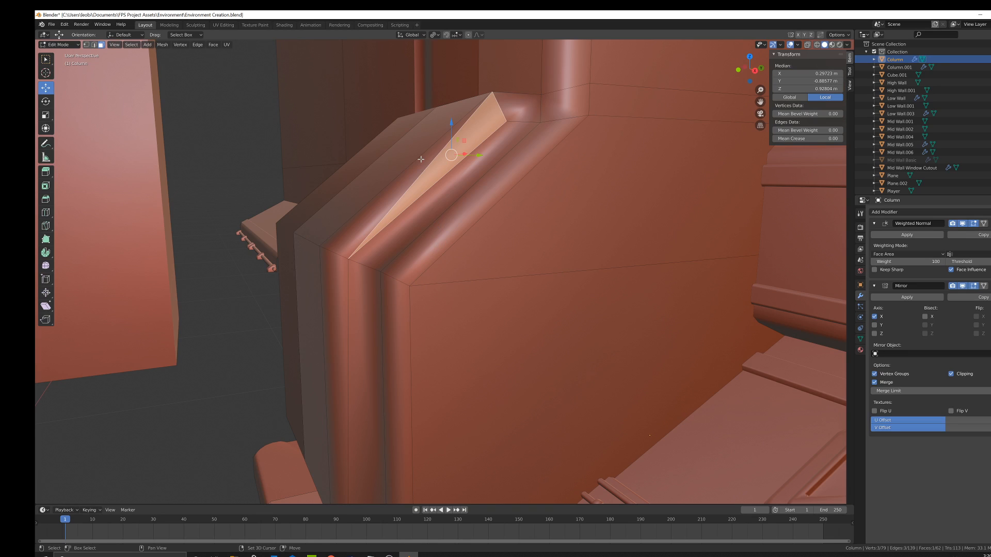
left_click(424, 160, "shift")
key("x")
left_click(499, 189)
scroll(437, 334, "down", 3)
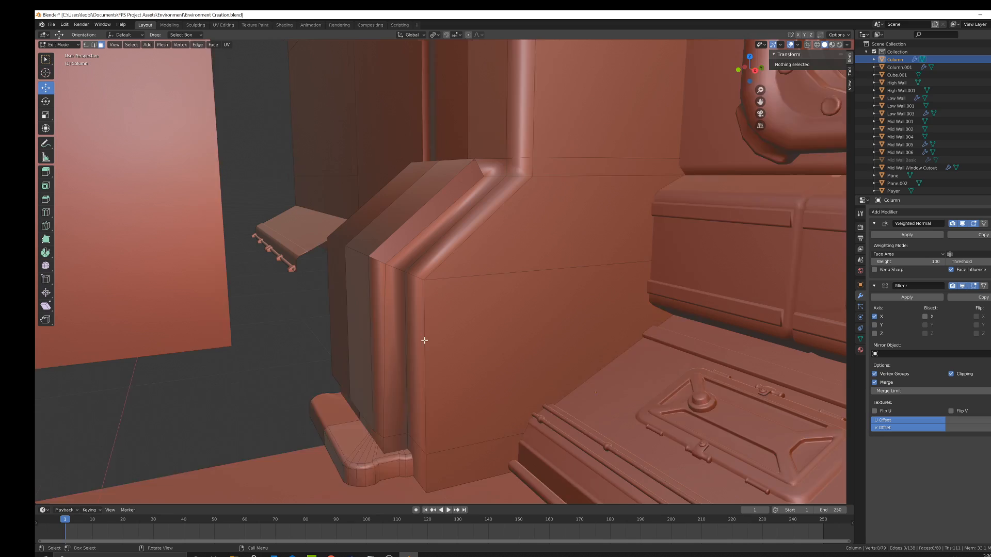
Step: Fill the opening along the panel side's slope with a new face
scroll(424, 340, "up", 2)
left_click(94, 45)
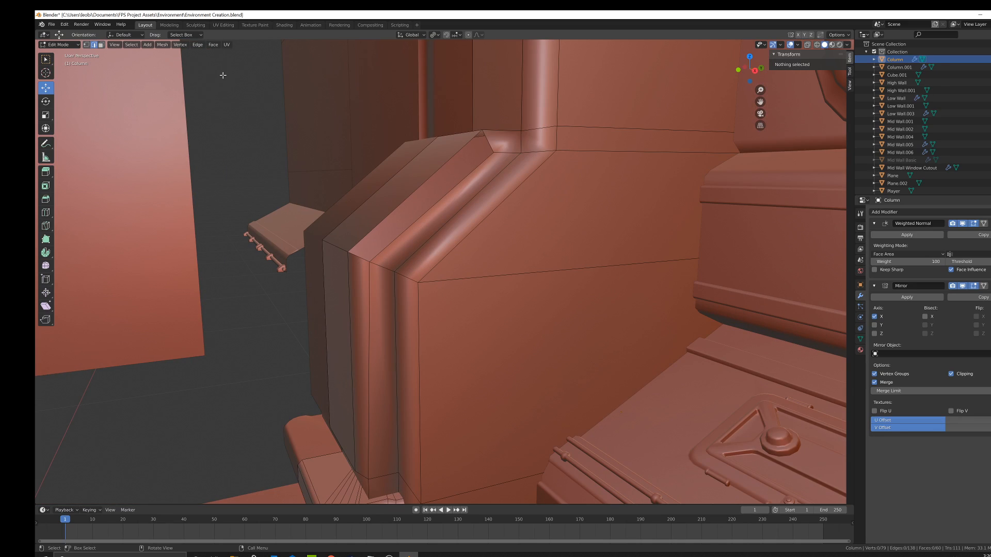
left_click(359, 258, "alt")
key("f")
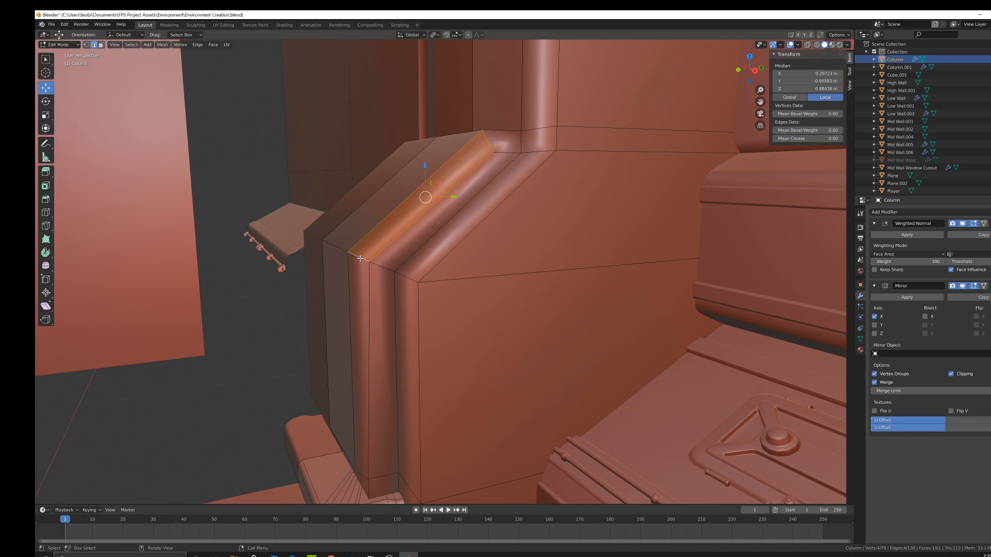
Step: Bevel the horizontal edge loop around the base's bend with an offset of about 0.037 m
left_click(335, 244, "alt")
key("ctrl+b")
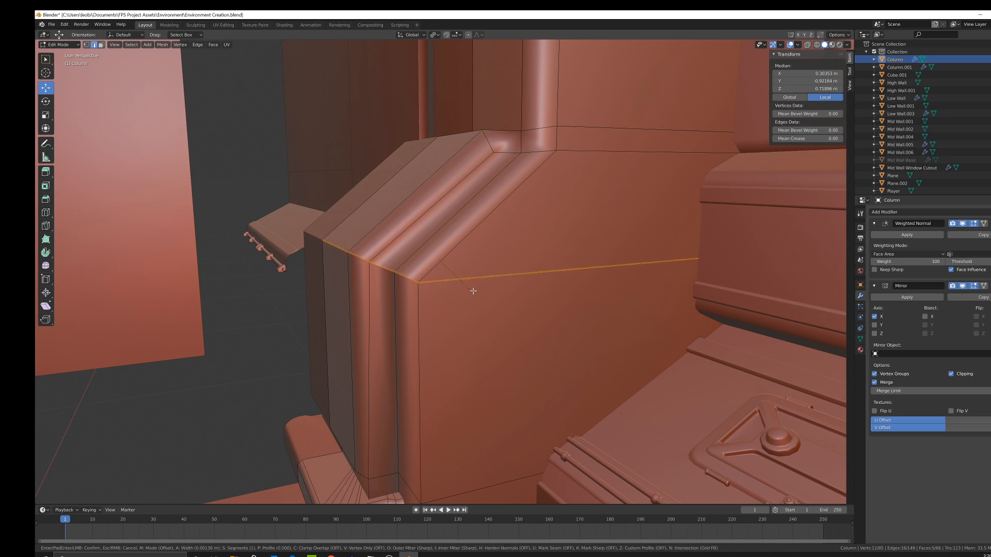
left_click(490, 290)
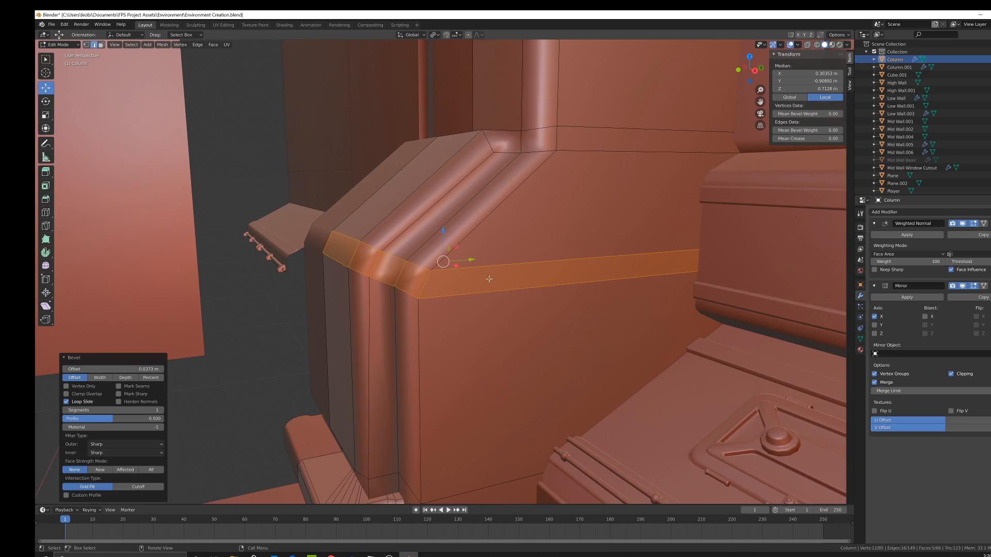
Step: Bevel the two horizontal edge loops that border the bend's chamfer strip to round it further
left_click(445, 270)
left_click(424, 268, "alt")
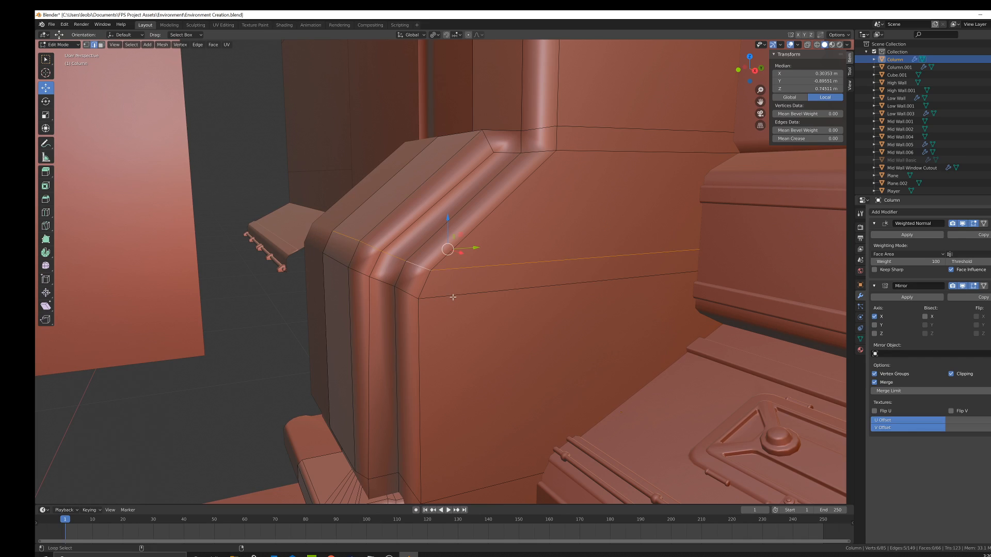
key("ctrl+b")
left_click(511, 312)
Step: Examine the rounded column base from several angles and distances, in both object and edit mode
key("Tab")
scroll(508, 317, "down", 4)
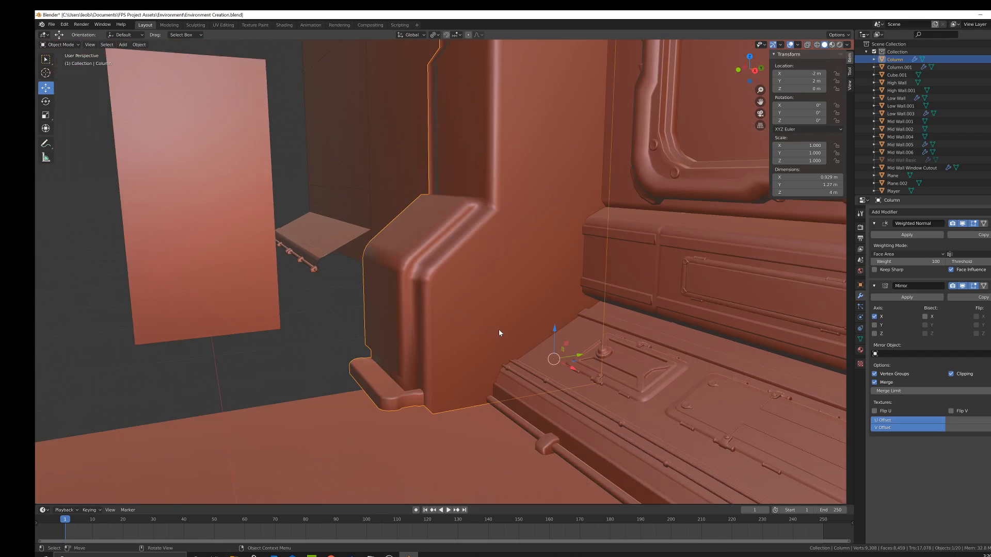
middle_click_drag(499, 331, 449, 287)
scroll(512, 306, "down", 3)
scroll(481, 300, "up", 2)
key("Tab")
scroll(479, 300, "up", 3)
scroll(484, 304, "up", 3)
scroll(465, 310, "down", 4)
left_click(337, 219)
scroll(453, 281, "up", 4)
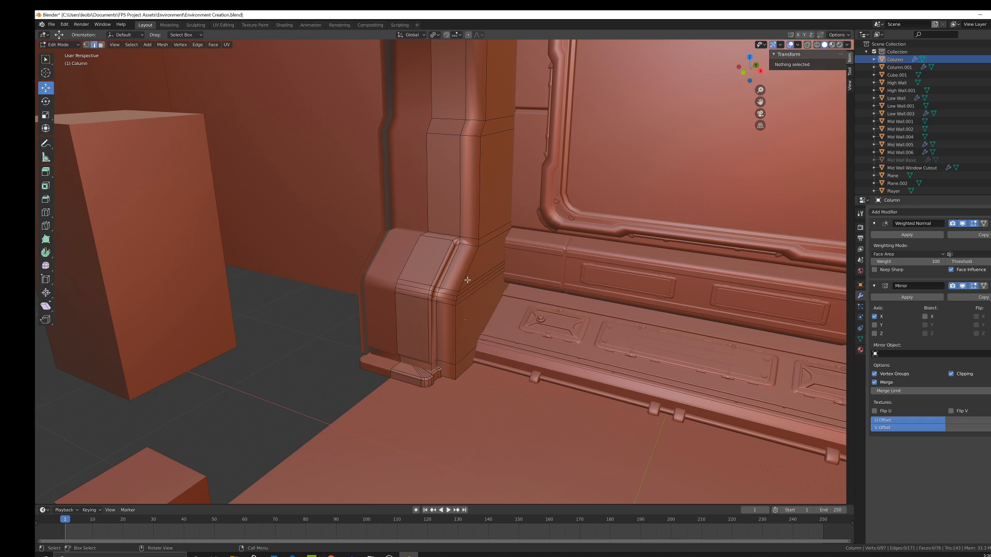
middle_click_drag(478, 310, 425, 294)
scroll(449, 306, "up", 1)
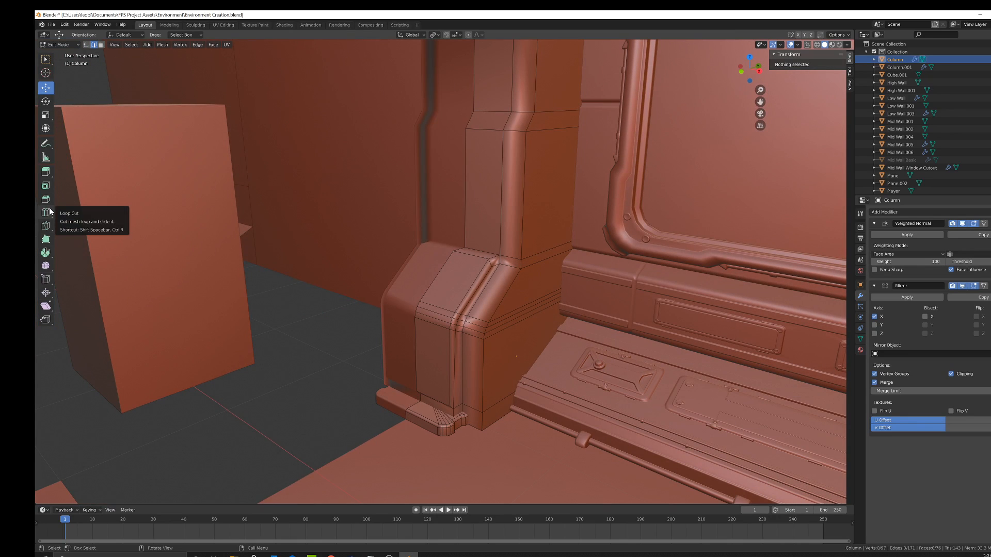
scroll(443, 290, "down", 2)
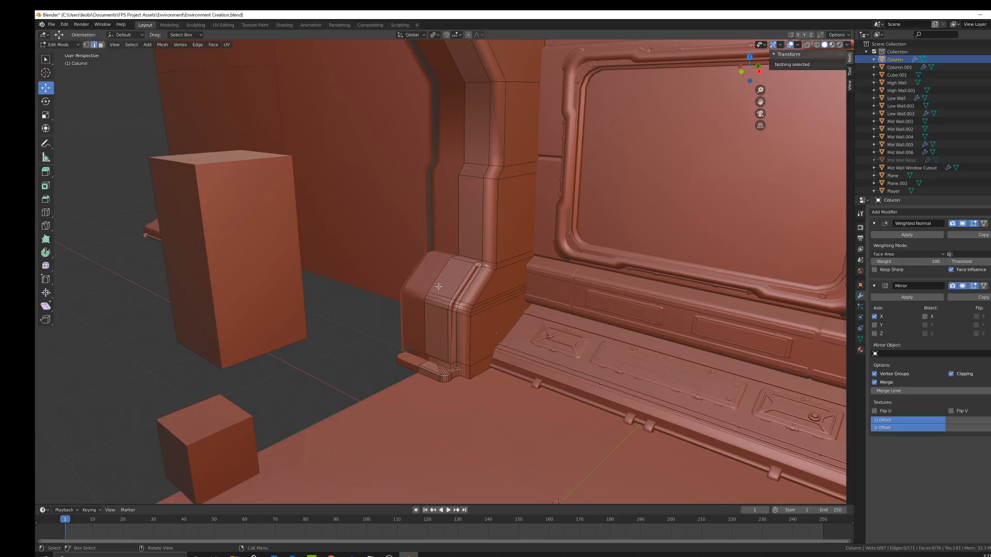
middle_click_drag(439, 287, 427, 296)
scroll(427, 296, "up", 2)
scroll(427, 296, "up", 1)
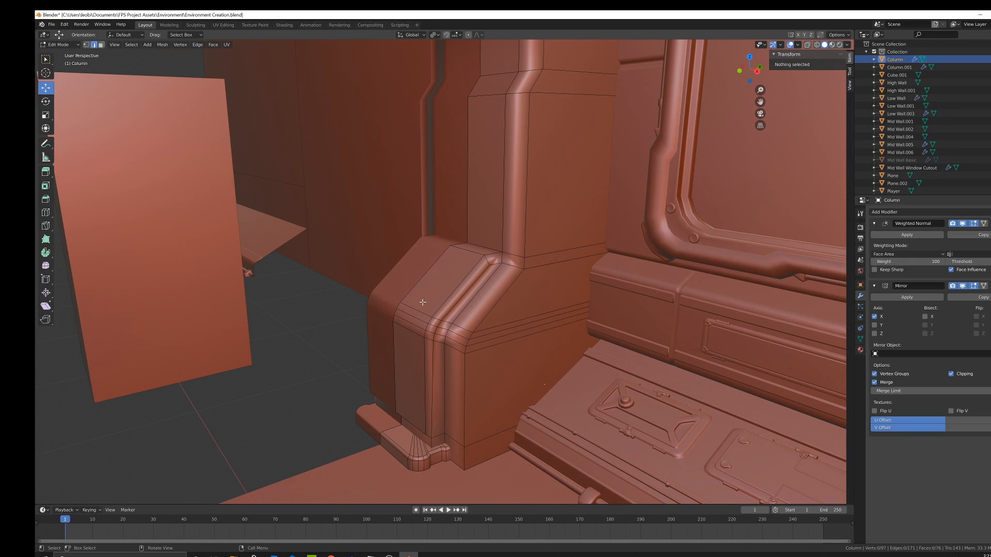
Step: Add a horizontal loop cut across the base's slope and slide it down toward the bend
left_click(50, 216)
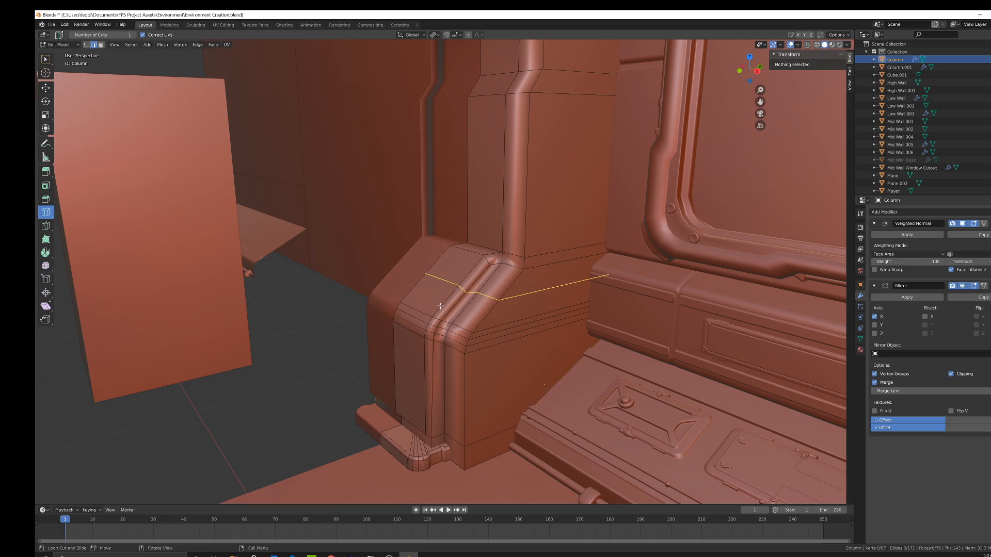
left_click(438, 303)
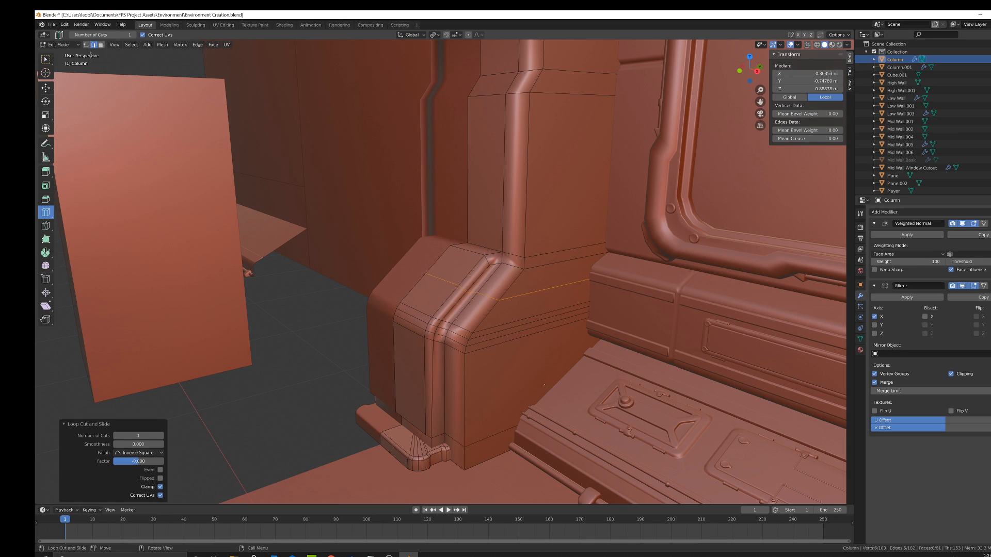
right_click(581, 306)
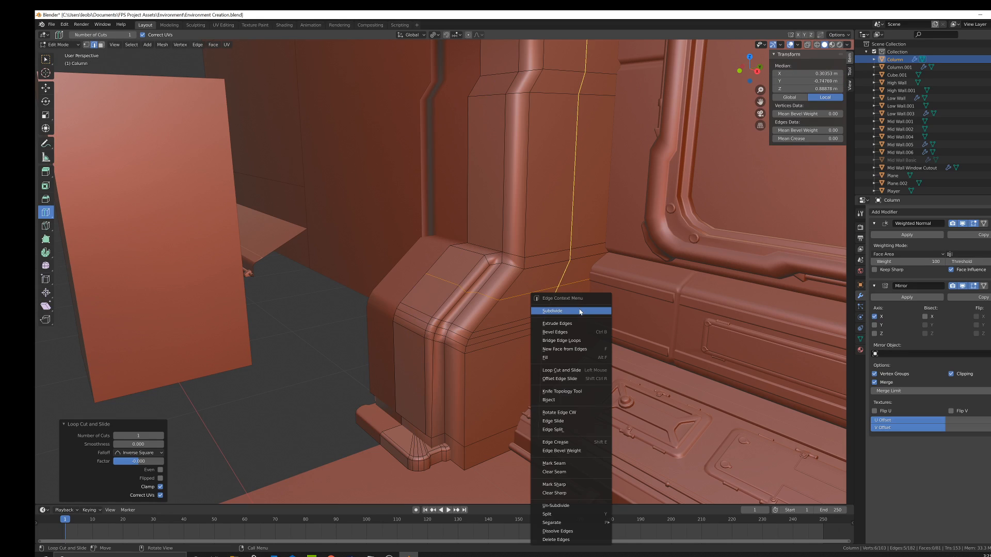
left_click(560, 416)
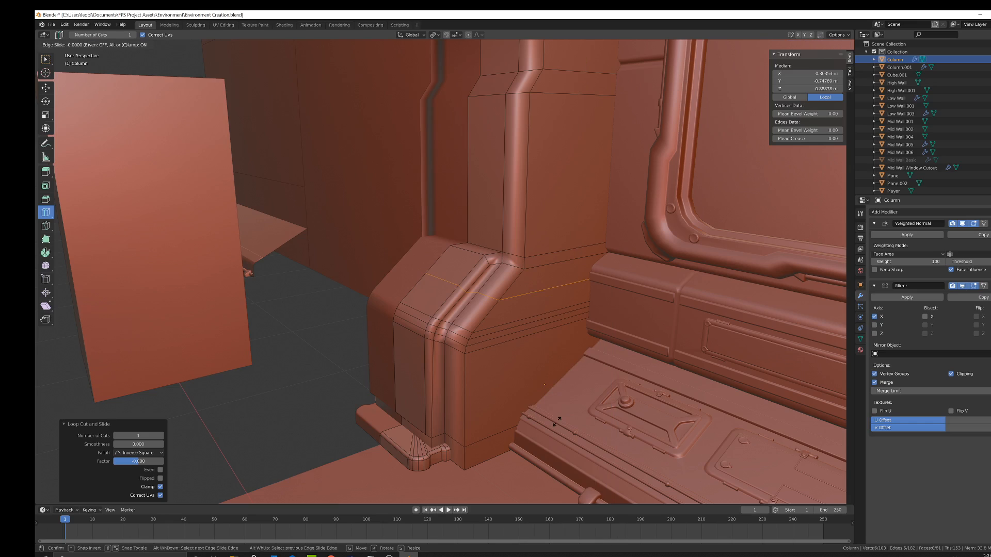
left_click(507, 412)
Step: Add a vertical loop cut through the column's front and move it about 0.062 m outward along X
middle_click_drag(428, 360, 491, 326)
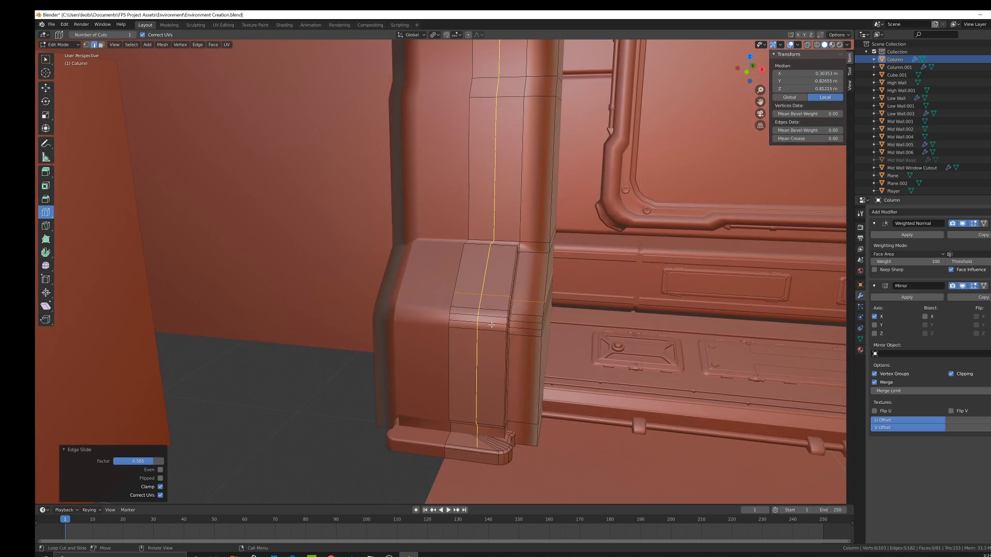
left_click(492, 325)
left_click(45, 89)
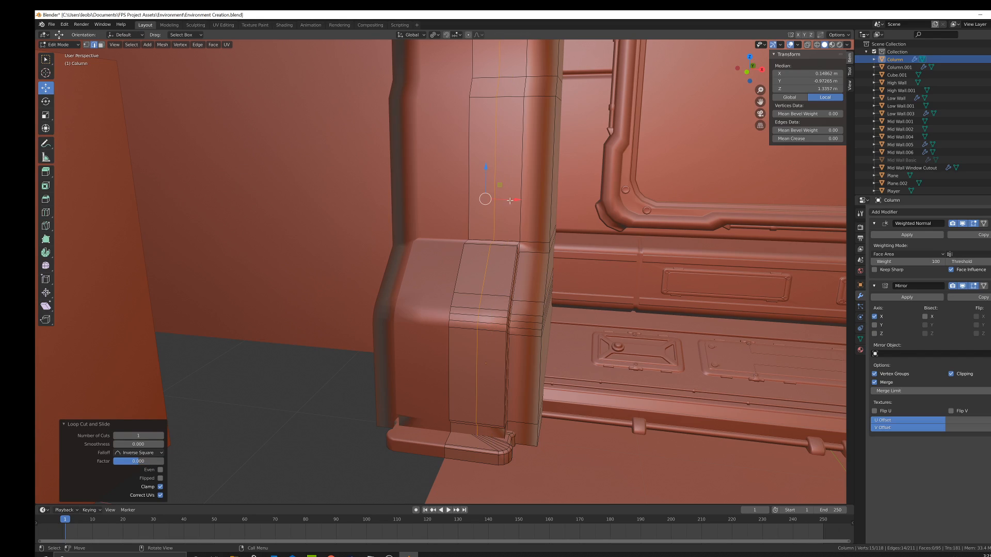
left_click_drag(516, 201, 529, 270)
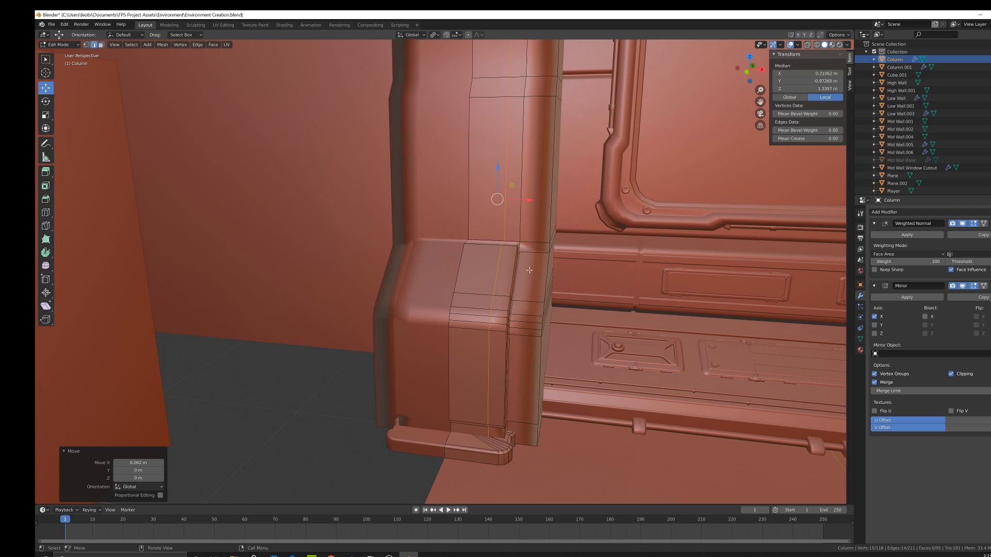
Step: Add a horizontal loop cut across the base's lower section and slide it down by a factor of about 0.527
left_click(48, 212)
left_click(486, 365)
middle_click_drag(486, 365, 588, 321)
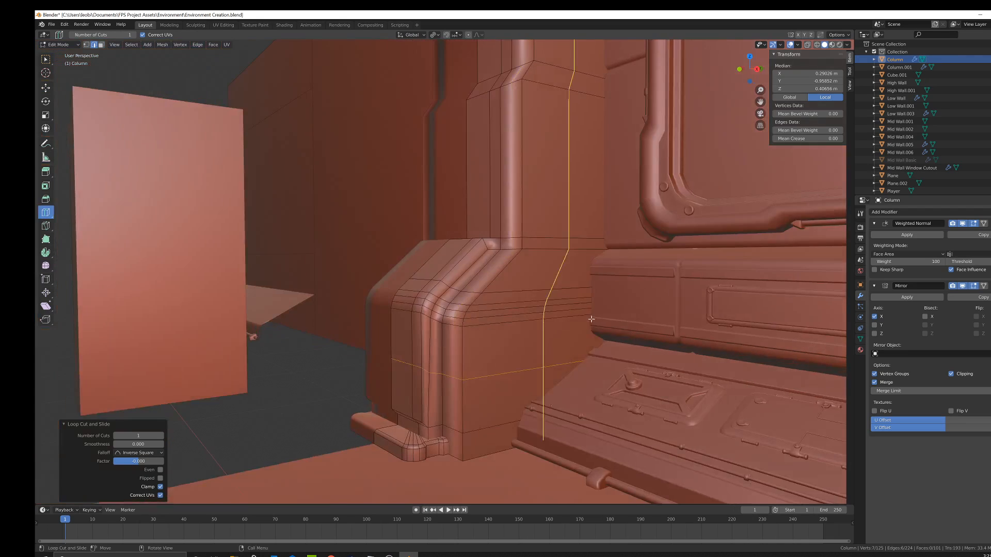
right_click(590, 321)
left_click(590, 320)
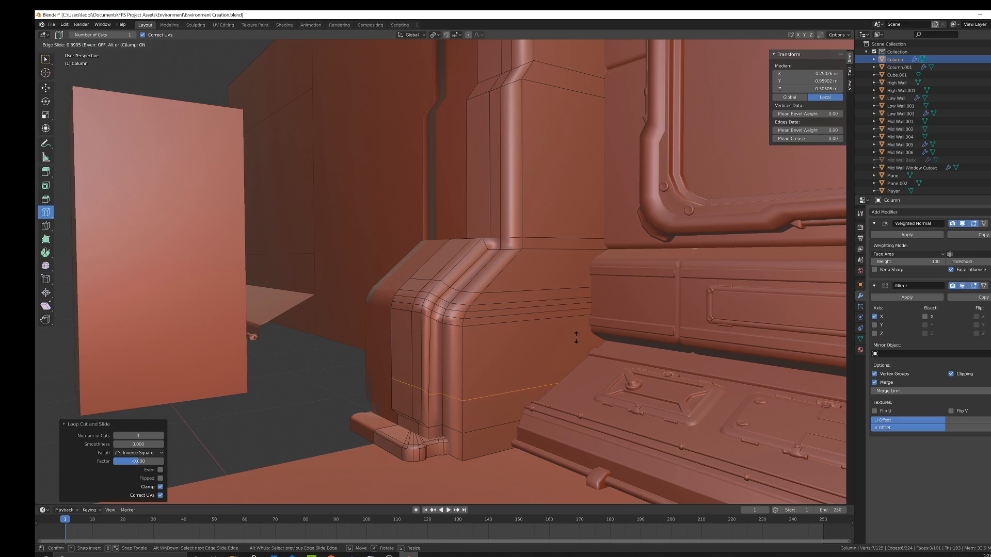
left_click(260, 184)
Step: Extrude the central face on the lower front of the base panel outward about 0.05 m
left_click(101, 45)
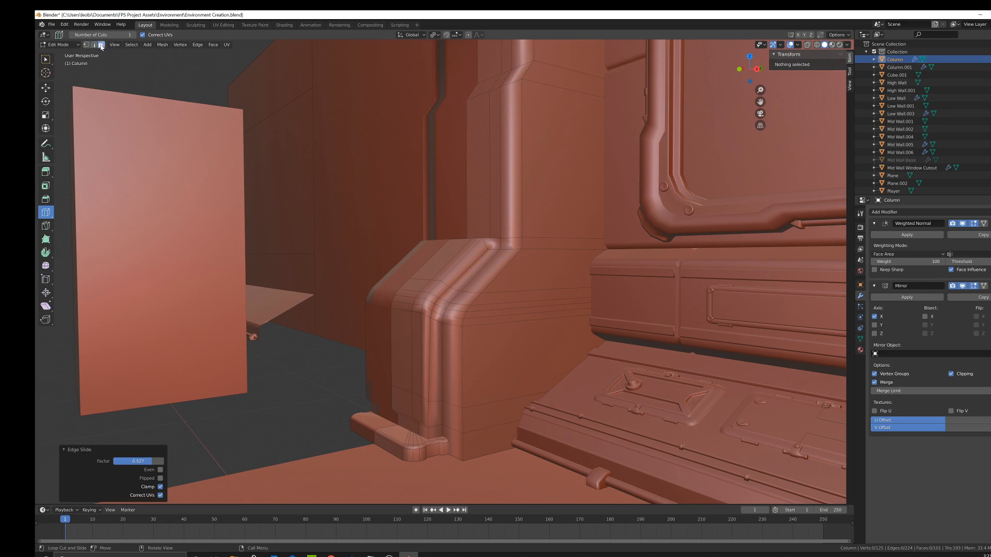
left_click(407, 326)
key("ctrl+z")
left_click(46, 60)
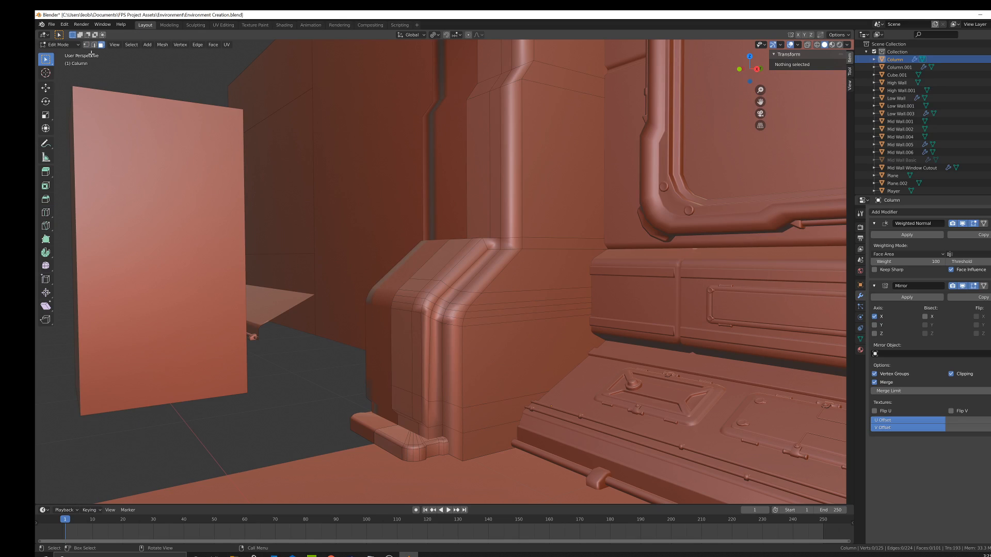
mouse_move(398, 336)
middle_mouse_down()
mouse_move(401, 353)
mouse_move(393, 354)
middle_mouse_up()
scroll(402, 353, "up", 3)
left_click(386, 355)
key("e")
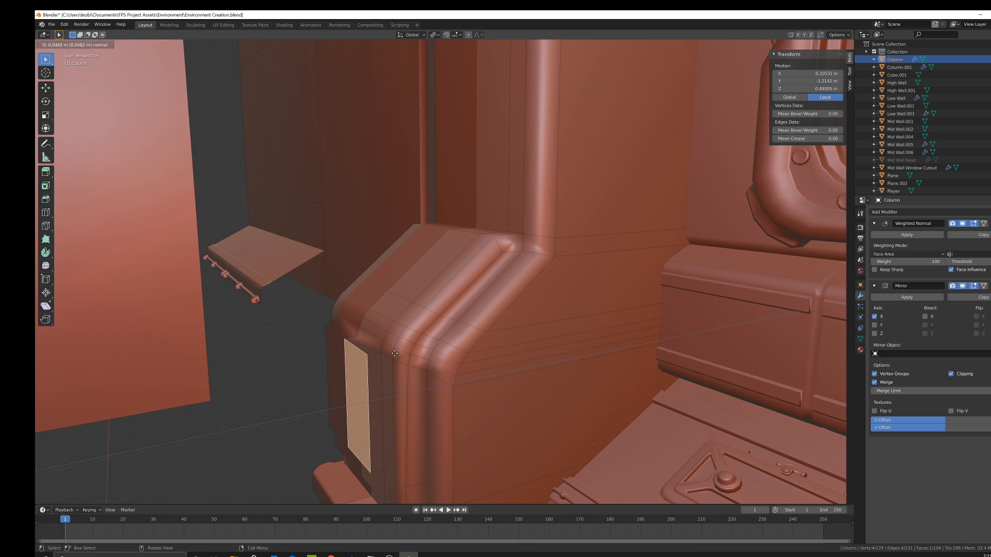
left_click(391, 354)
left_click(372, 345)
left_click(378, 336, "shift")
left_click(386, 325, "shift")
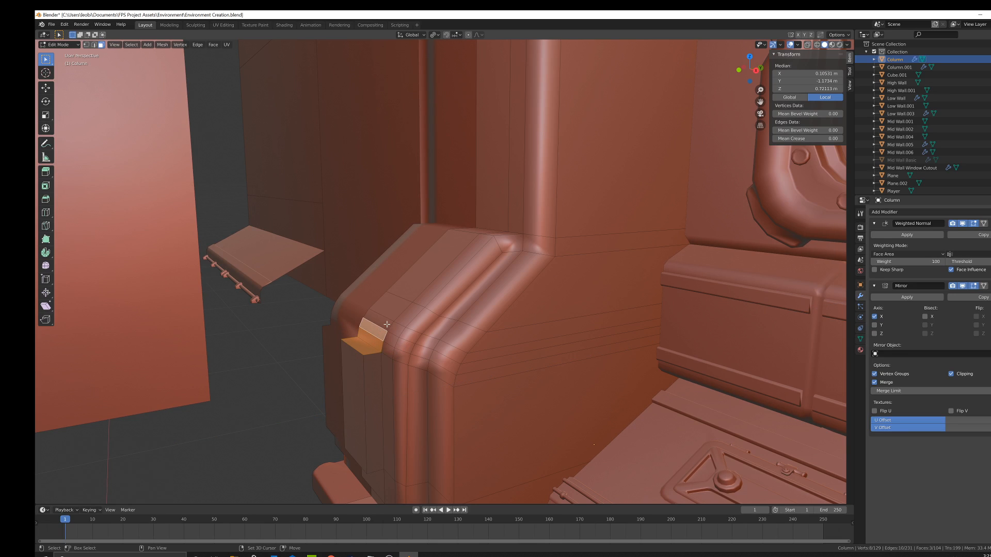
left_click(386, 323, "shift")
left_click(393, 310, "shift")
Step: Extrude the top face of the front block upward and delete its inner faces against the panel
middle_click_drag(405, 321, 418, 365)
left_click(341, 334)
key("e")
left_click(401, 348)
left_click(381, 366)
key("x")
left_click(511, 381)
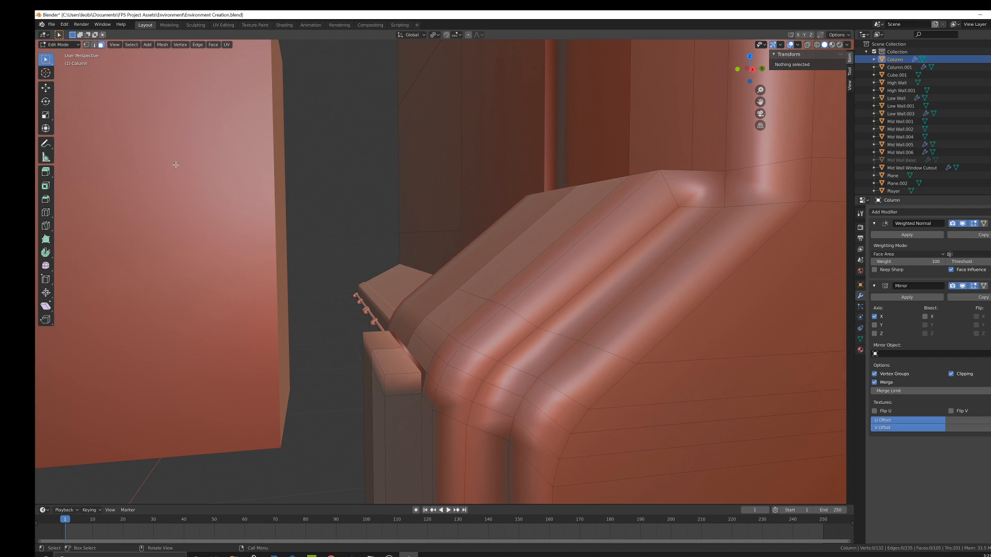
Step: Merge both pairs of vertices separating the block's inner top edge from the panel's bend, using At Last
left_click(400, 346)
right_click(487, 365)
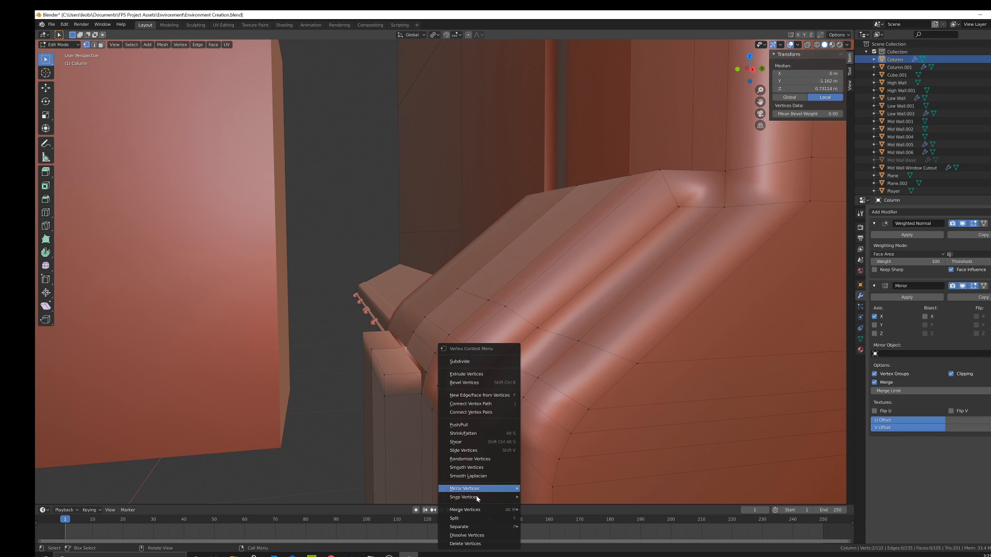
mouse_move(467, 509)
left_click(558, 473)
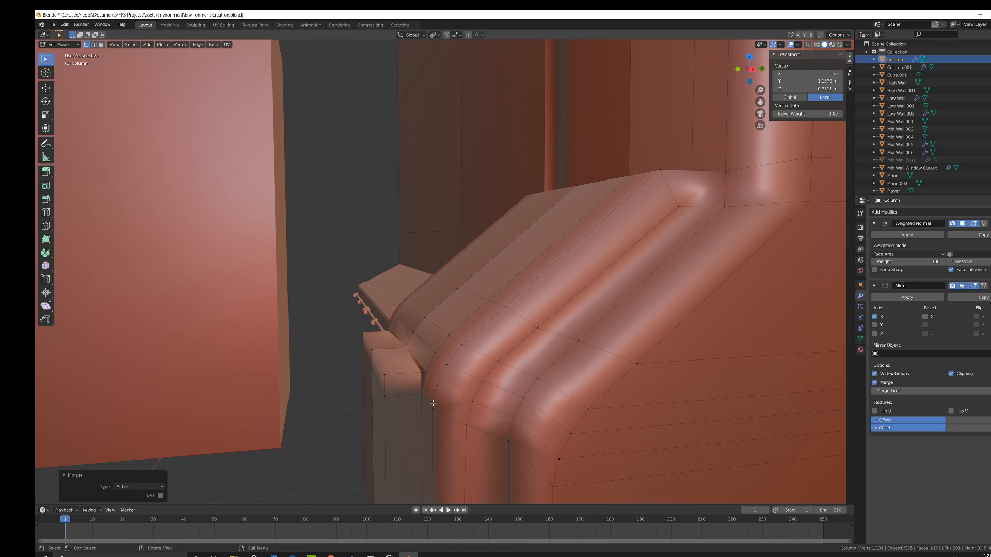
left_click(417, 372)
left_click(427, 372, "shift")
right_click(498, 373)
mouse_move(499, 374)
left_click(558, 382)
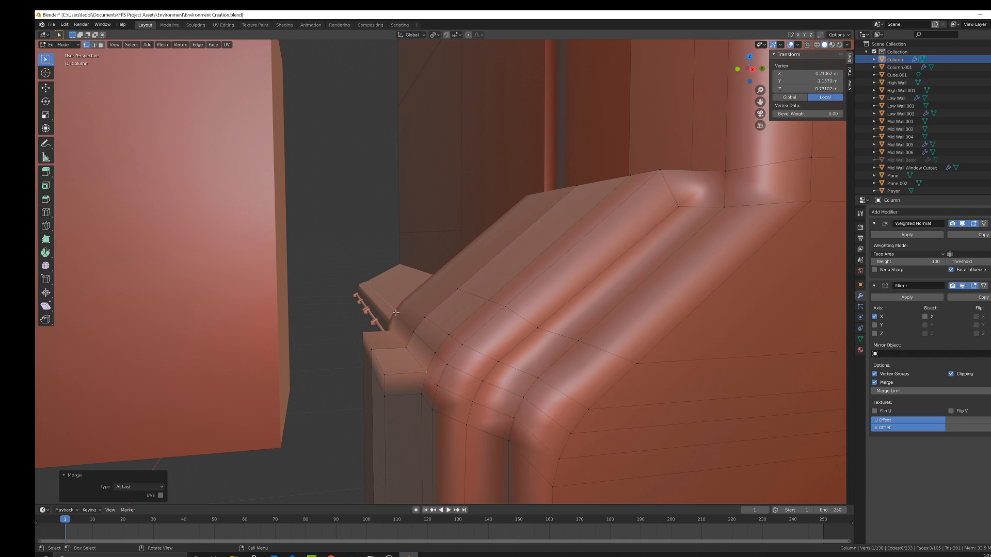
Step: Extrude the block's top face about 0.03 m straight up along Z
left_click(102, 44)
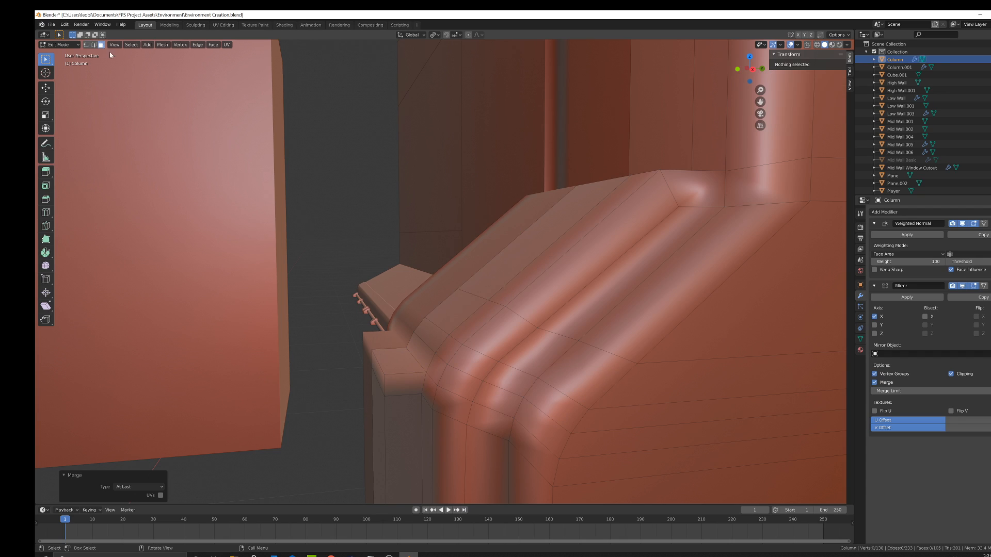
left_click(410, 353)
middle_click_drag(411, 353, 438, 354)
key("e")
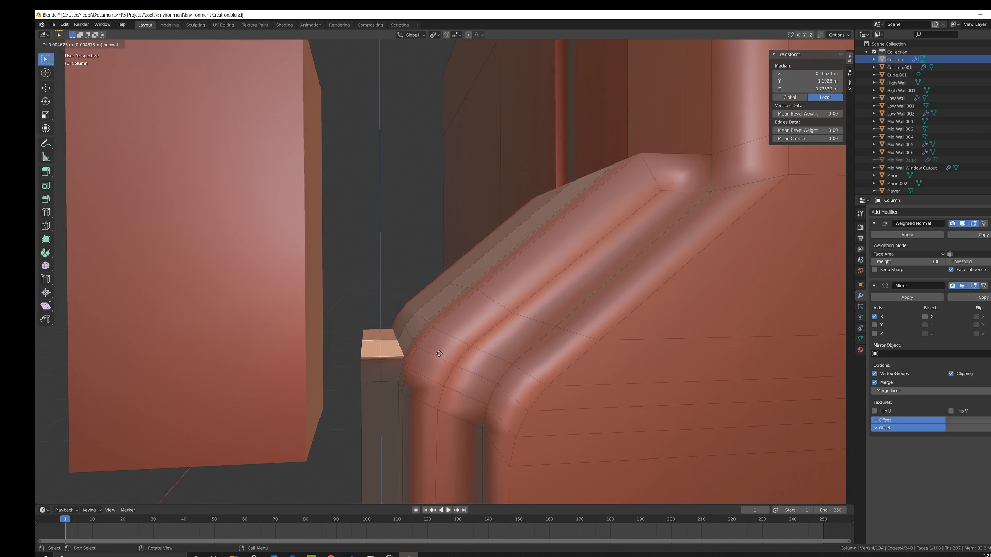
key("z")
left_click(444, 344)
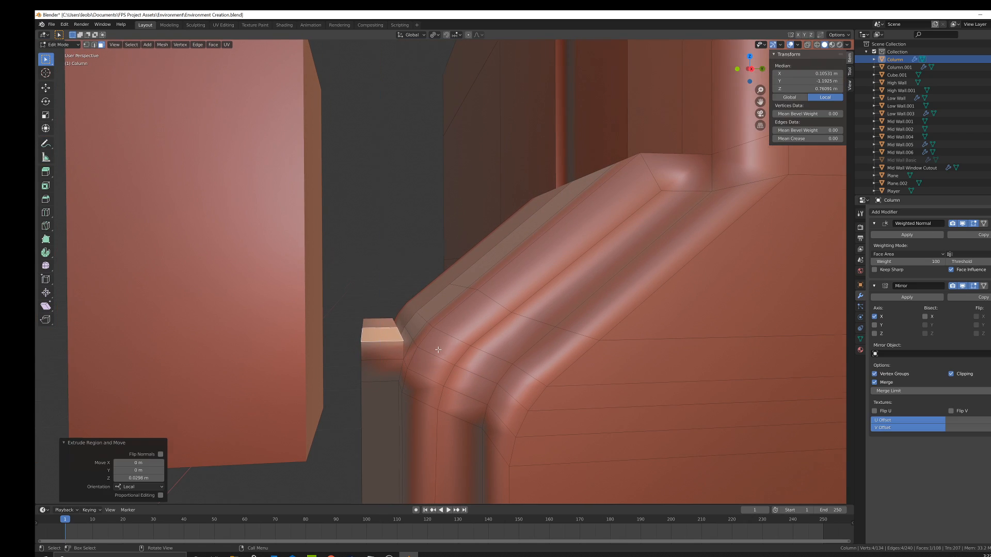
Step: Delete the inner faces of the block's newly raised top section facing the panel's slope
middle_click_drag(444, 344, 395, 363)
left_click(389, 367)
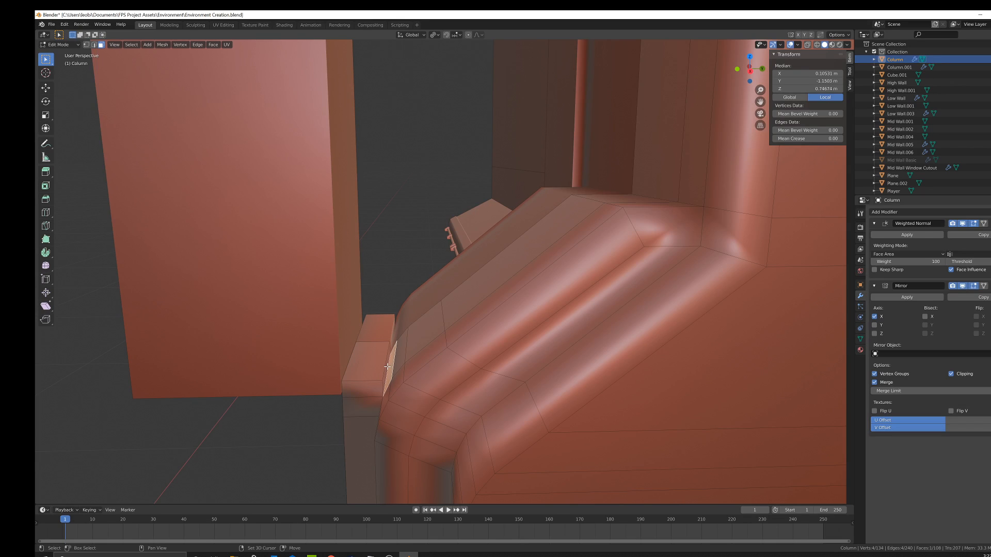
left_click(387, 366, "shift")
key("x")
left_click(442, 368)
Step: Merge the block's inner top vertex on the mirror line into the adjacent panel slope vertex, using At Last
middle_click_drag(441, 368, 471, 369)
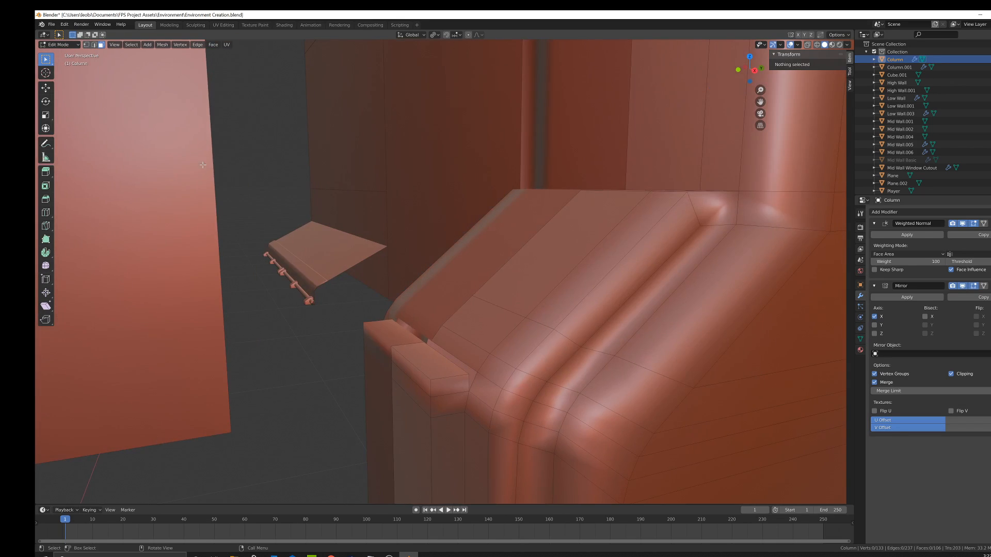
scroll(473, 268, "down", 7)
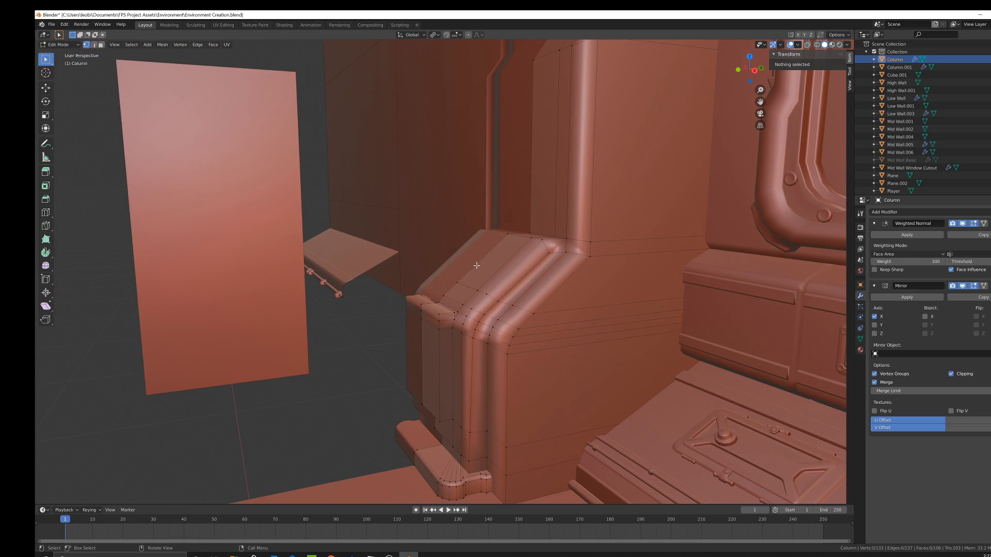
scroll(493, 343, "up", 4)
middle_click_drag(453, 349, 428, 361)
scroll(428, 360, "up", 2)
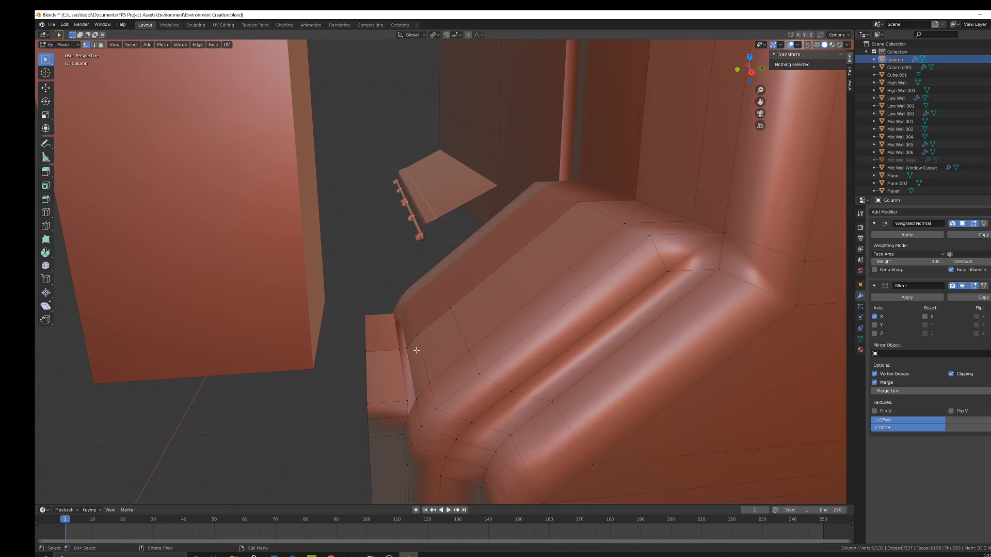
left_click(404, 348)
left_click(405, 349, "shift")
left_click(404, 348)
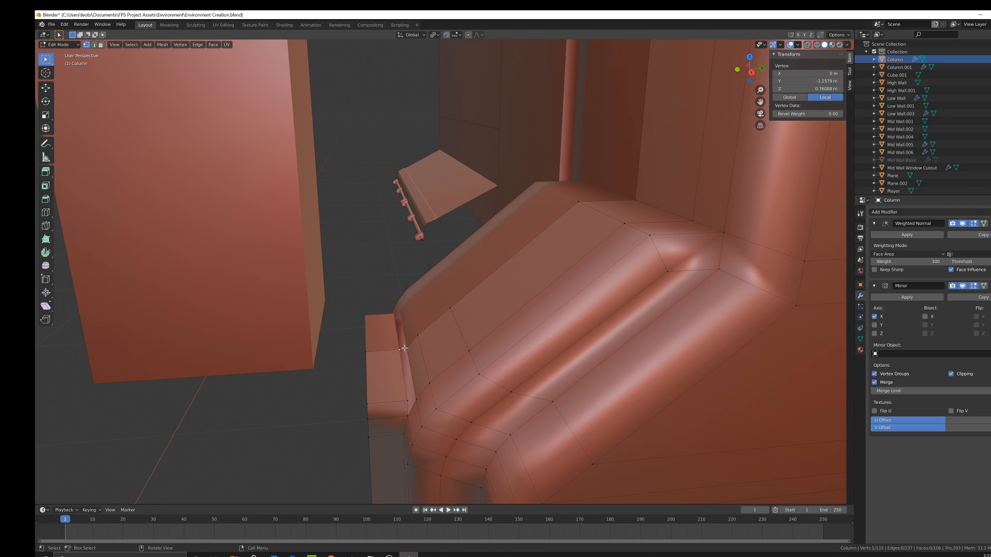
right_click(480, 354)
mouse_move(481, 354)
left_click(552, 358)
middle_click_drag(552, 358, 449, 381)
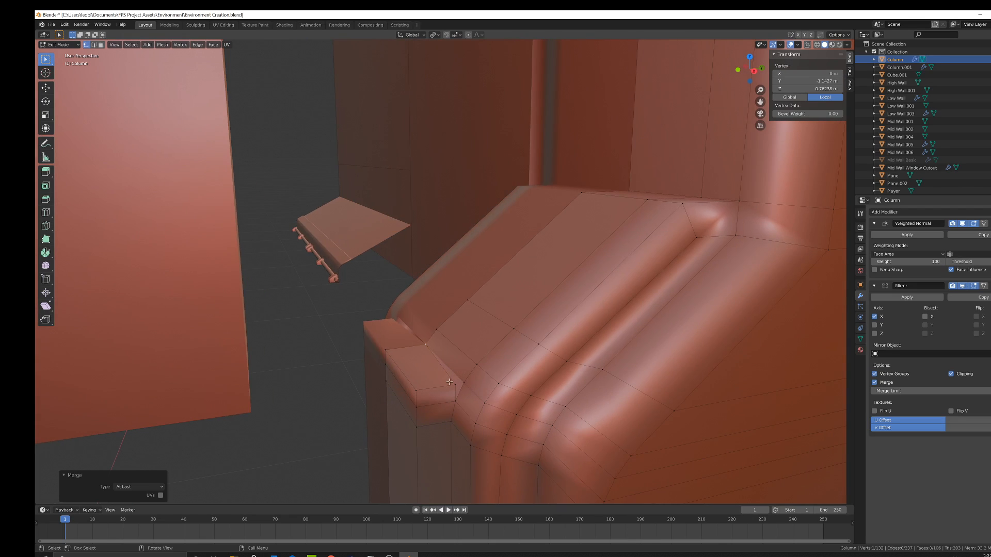
Step: Merge the outer vertex of the block's inner top edge into the matching panel slope vertex, using At Last
left_click(455, 383)
right_click(536, 372)
mouse_move(547, 365)
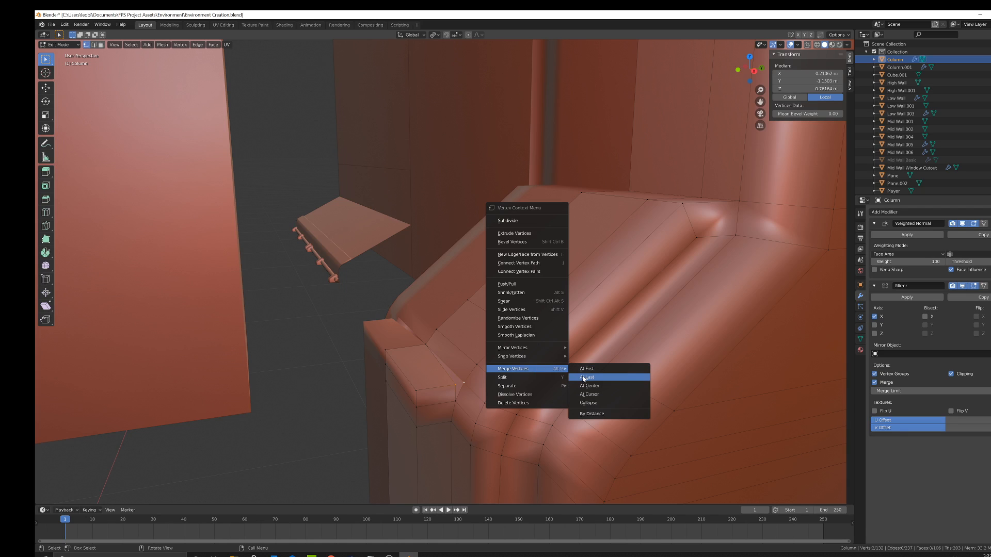
left_click(594, 376)
middle_click_drag(593, 377, 490, 320)
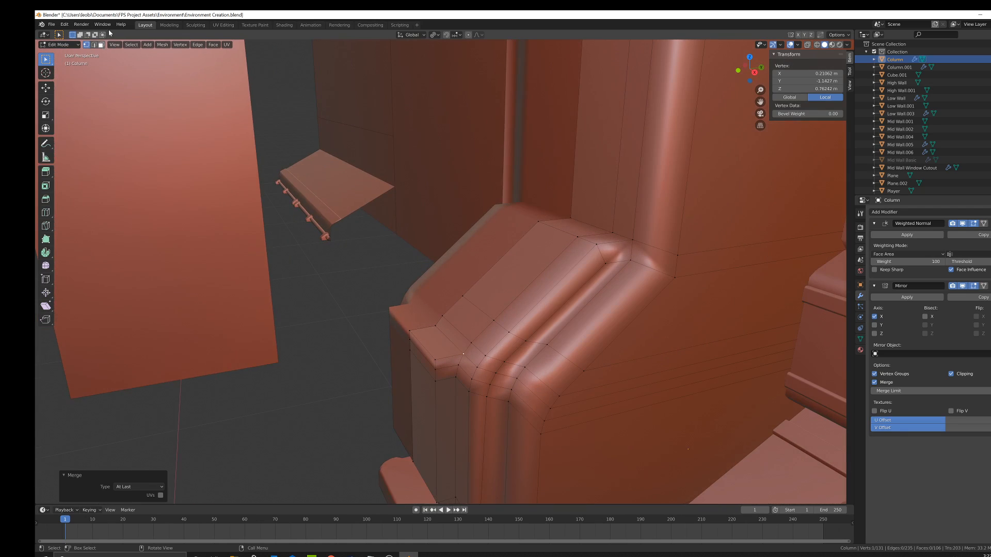
Step: Extrude the front block's top face about 0.027 m upward along local Z
left_click(100, 46)
left_click(439, 344)
middle_click_drag(439, 344, 457, 338)
key("e")
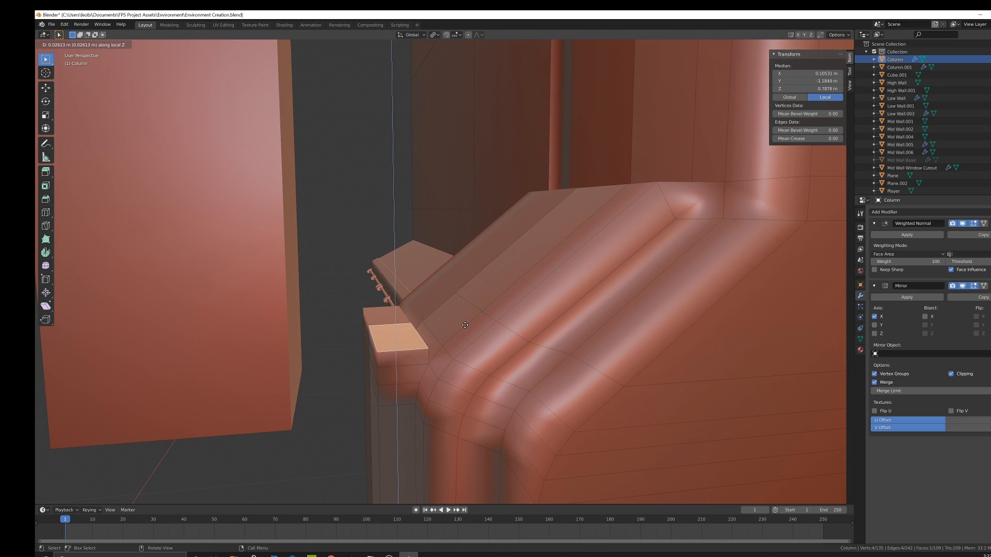
left_click(465, 325)
Step: Delete the inner faces of the block's newly extruded section facing the panel's slope
middle_click_drag(465, 325, 276, 95)
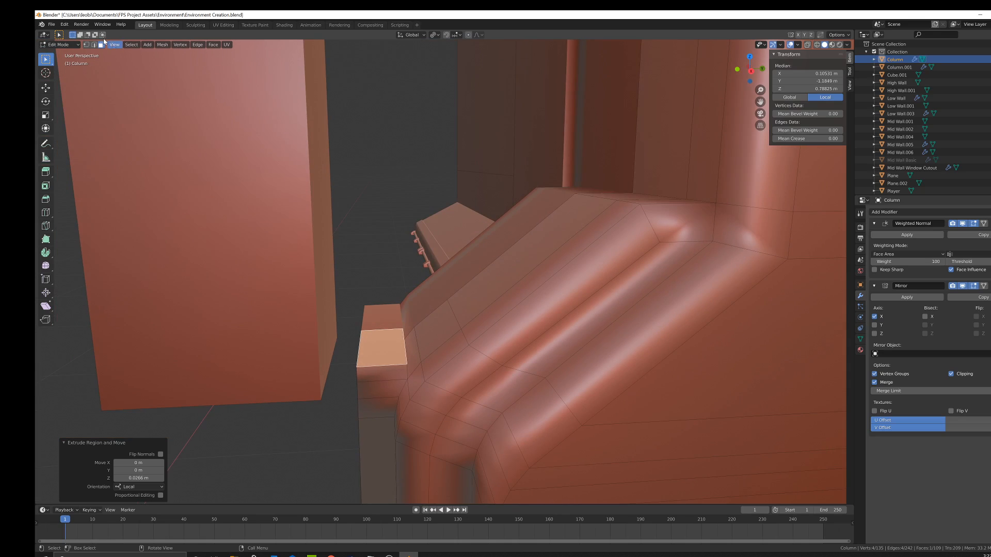
left_click(88, 46)
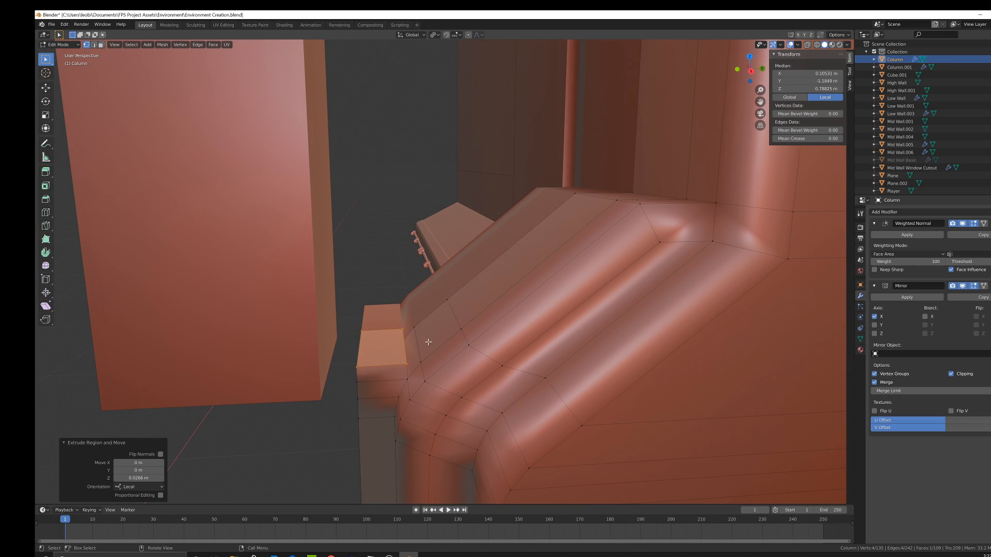
middle_click_drag(428, 342, 453, 349)
left_click(101, 45)
left_click(397, 350)
left_click(392, 349, "shift")
key("x")
left_click(438, 350)
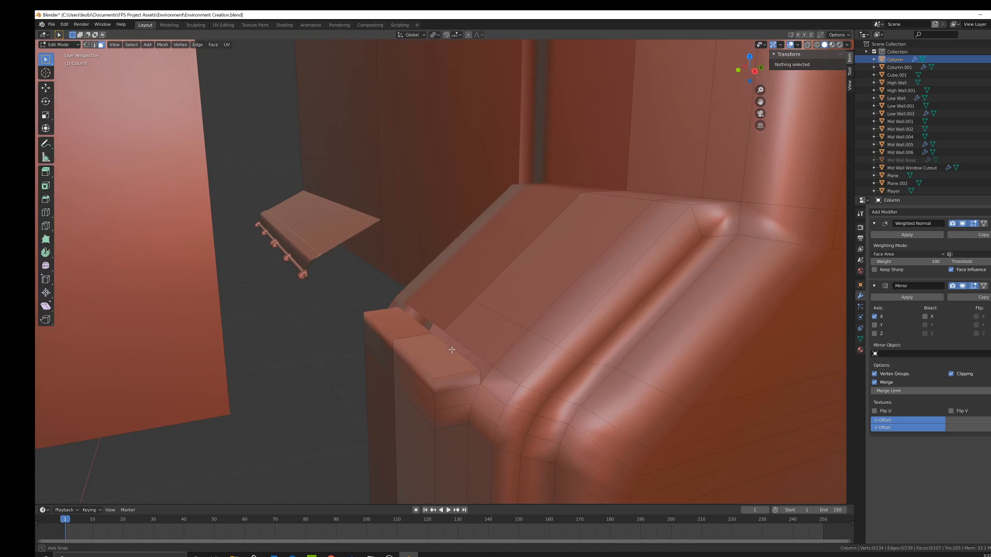
Step: Merge both vertex pairs between the raised block's inner top edge and the panel's slope, using At Last
left_click(481, 372)
left_click(492, 366, "shift")
right_click(497, 368)
mouse_move(568, 369)
left_click(598, 380)
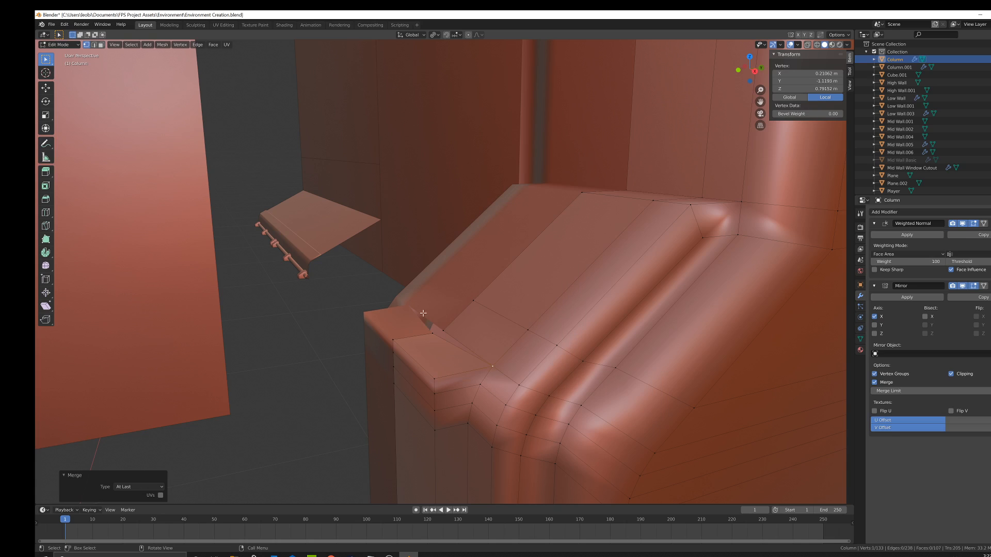
left_click(431, 331)
left_click(443, 330, "shift")
right_click(579, 356)
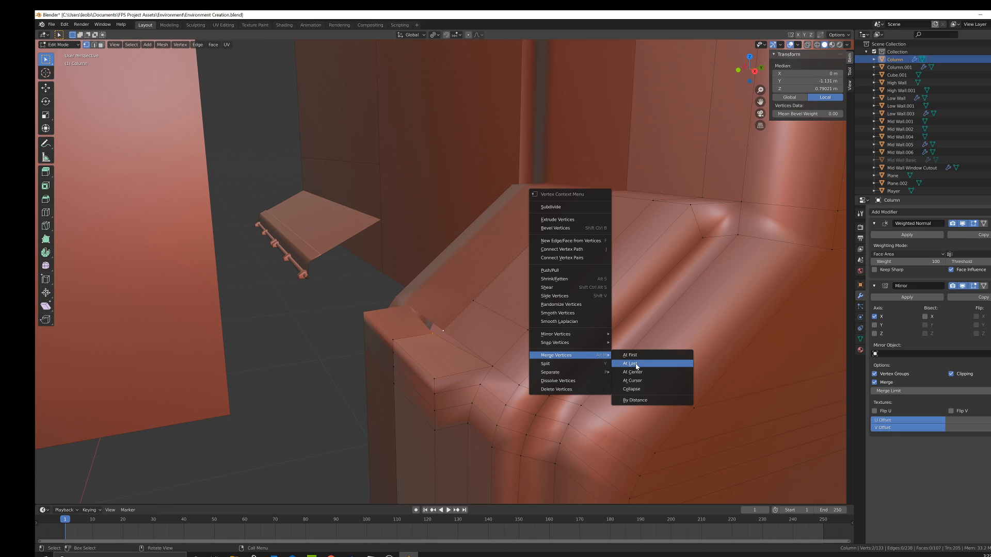
left_click(637, 366)
scroll(572, 366, "down", 3)
mouse_move(571, 365)
middle_mouse_down()
mouse_move(562, 349)
mouse_move(571, 365)
middle_mouse_up()
scroll(562, 349, "down", 3)
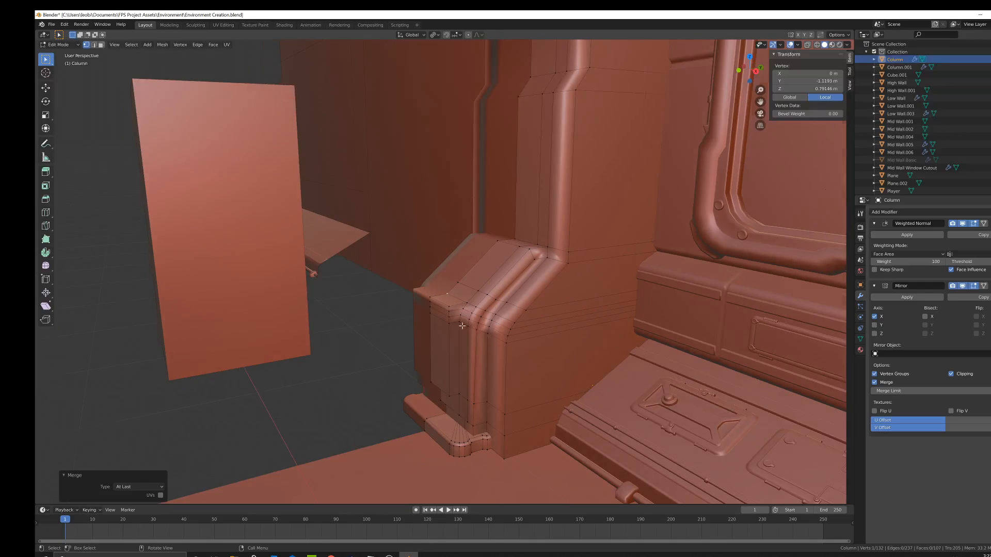
Step: Extrude the block's top face upward once more and delete the new inner faces against the panel
scroll(571, 365, "up", 4)
left_click(101, 45)
middle_click_drag(444, 341, 497, 336)
left_click(449, 333)
key("e")
left_click(464, 308)
left_click(392, 328)
left_click(406, 331, "shift")
key("x")
left_click(497, 336)
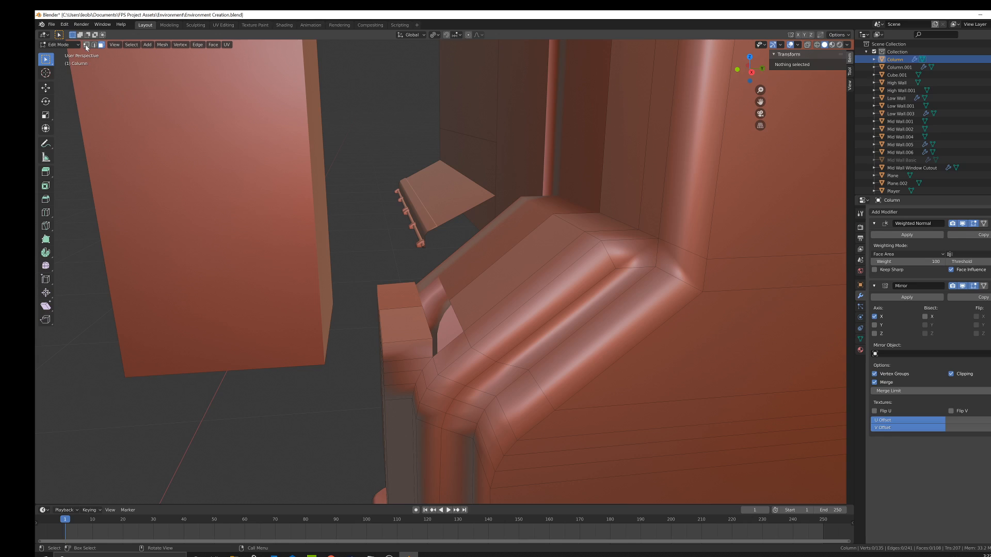
Step: Close the gap behind the new block section by merging its two inner top vertices into the slope's vertices, using At Last
left_click(424, 308)
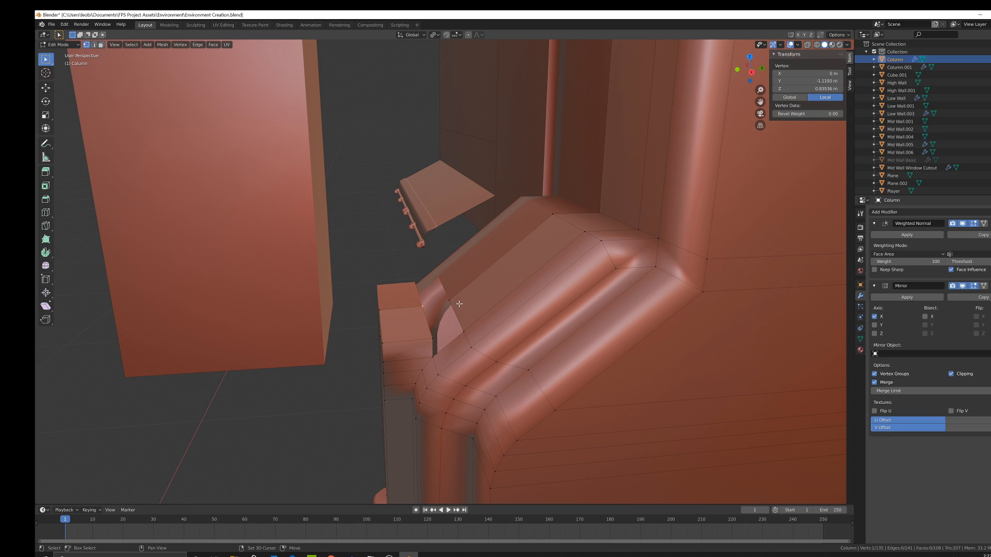
right_click(504, 318)
left_click(579, 332)
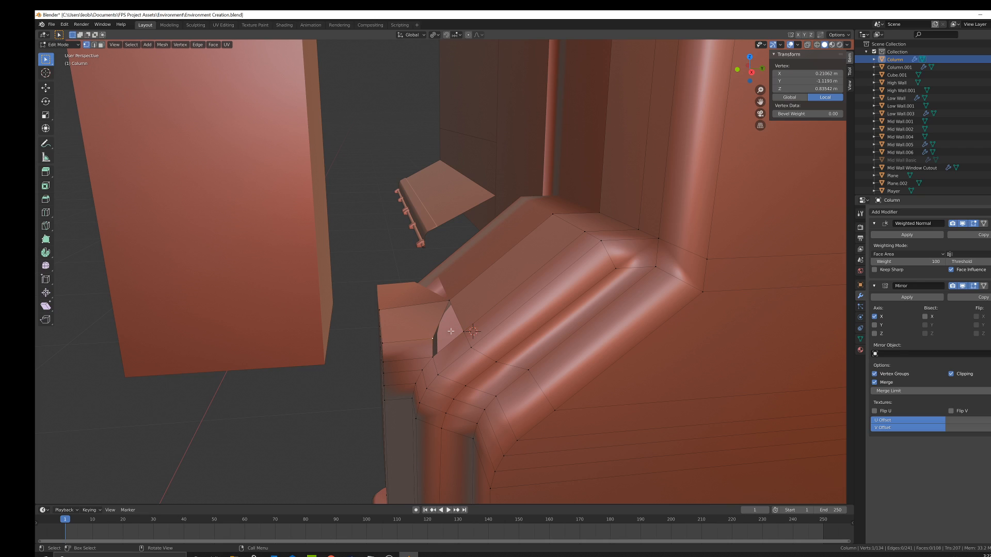
right_click(518, 335)
left_click(571, 347)
middle_click_drag(571, 348, 435, 250)
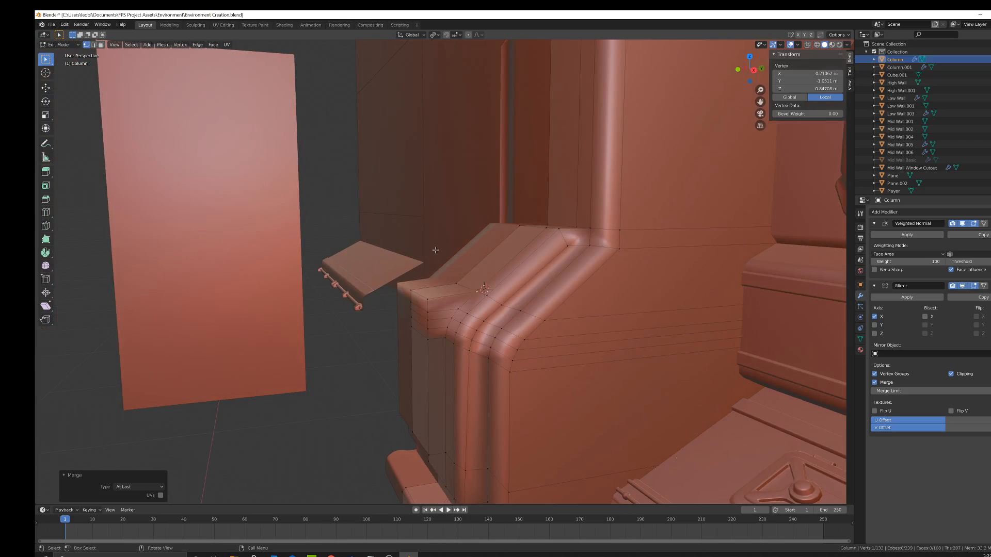
Step: Level the block's top by copying the inner top edge's Z value, 0.847053 m, to the front top edge
left_click(94, 45)
middle_click_drag(392, 289, 414, 305)
left_click(419, 304)
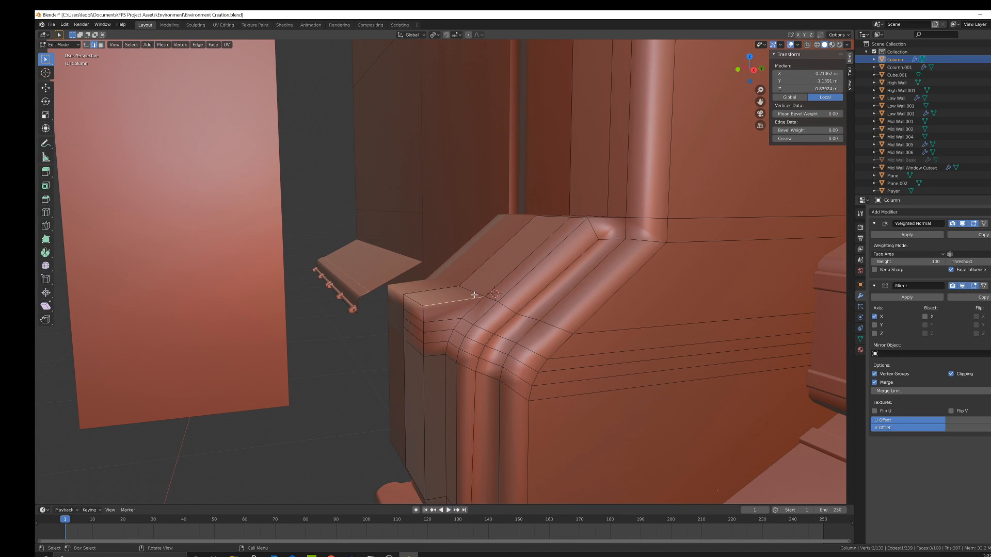
left_click(45, 88)
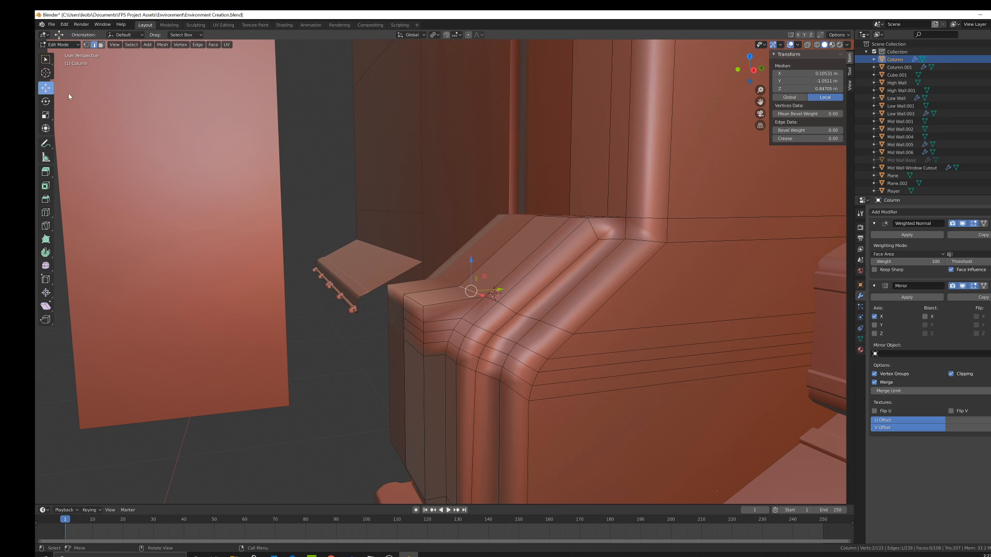
left_click_drag(471, 260, 470, 233)
key("ctrl+z")
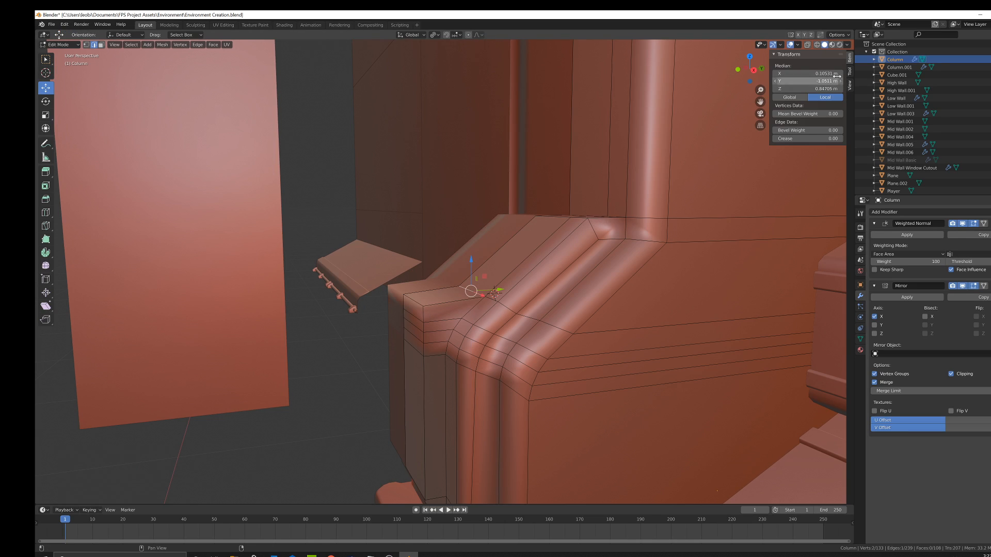
left_click(808, 88)
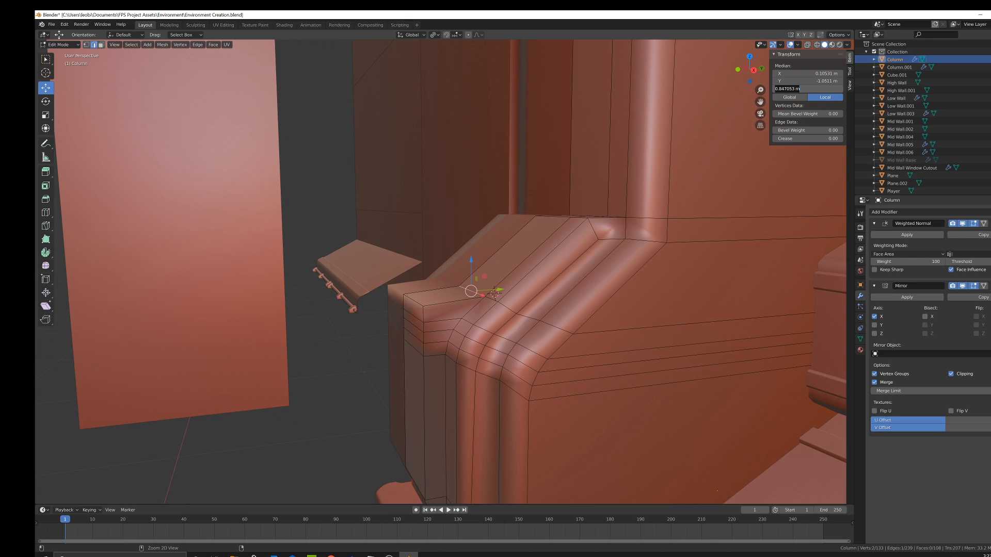
left_click(414, 301)
left_click(808, 89)
key("Return")
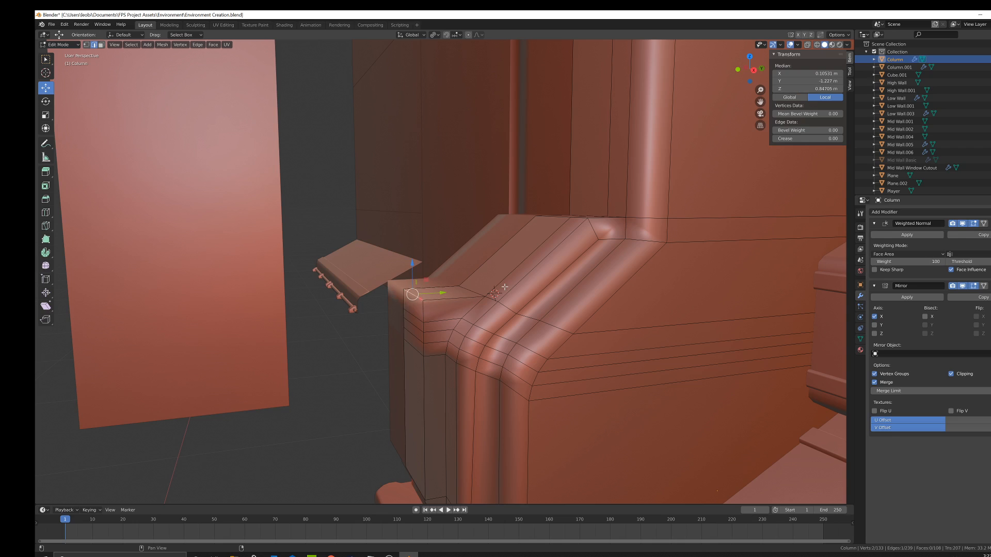
Step: Try extruding the block's leveled top face about 0.02 m and scaling it to about 0.63
left_click(101, 45)
scroll(416, 281, "up", 1)
left_click(444, 297)
middle_click_drag(448, 296, 487, 316)
key("e")
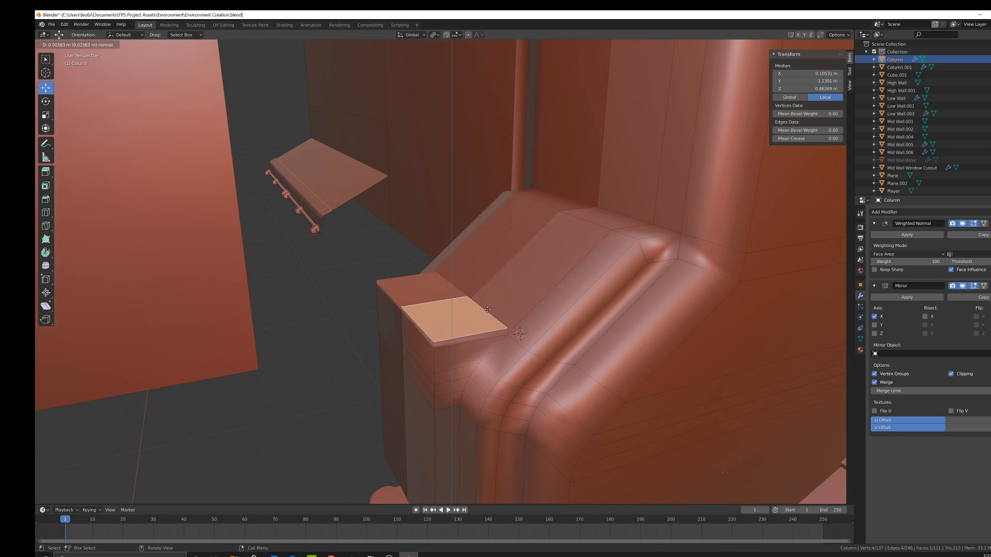
left_click(492, 304)
key("s")
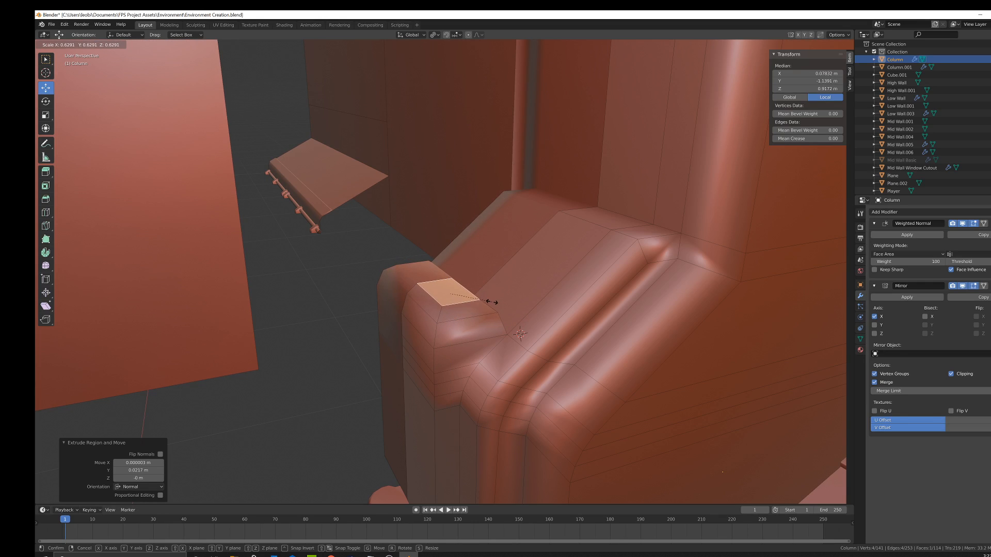
left_click(492, 302)
Step: Check the tapered block top in Object Mode, and undo its extrusion and scaling
key("Tab")
scroll(559, 294, "down", 6)
middle_click_drag(506, 312, 529, 318)
key("Tab")
scroll(485, 287, "up", 4)
mouse_move(480, 287)
middle_mouse_down()
mouse_move(497, 270)
mouse_move(488, 289)
middle_mouse_up()
key("ctrl+z")
key("ctrl+z")
key("ctrl+z")
key("ctrl+z")
key("ctrl+z")
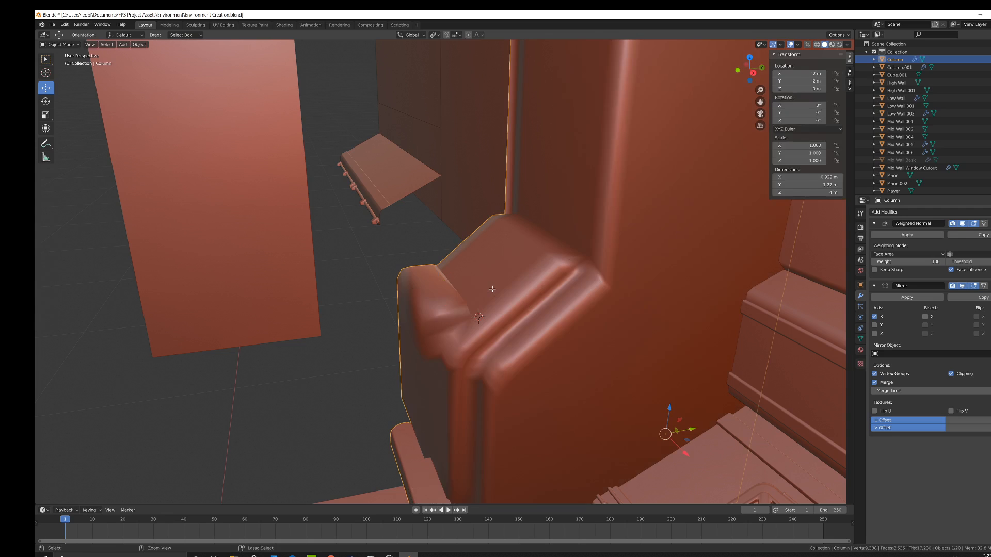
Step: Round the block's top with two extrusions: about 0.016 m scaled to about 0.9, and about 0.01 m scaled to about 0.85
scroll(461, 295, "up", 2)
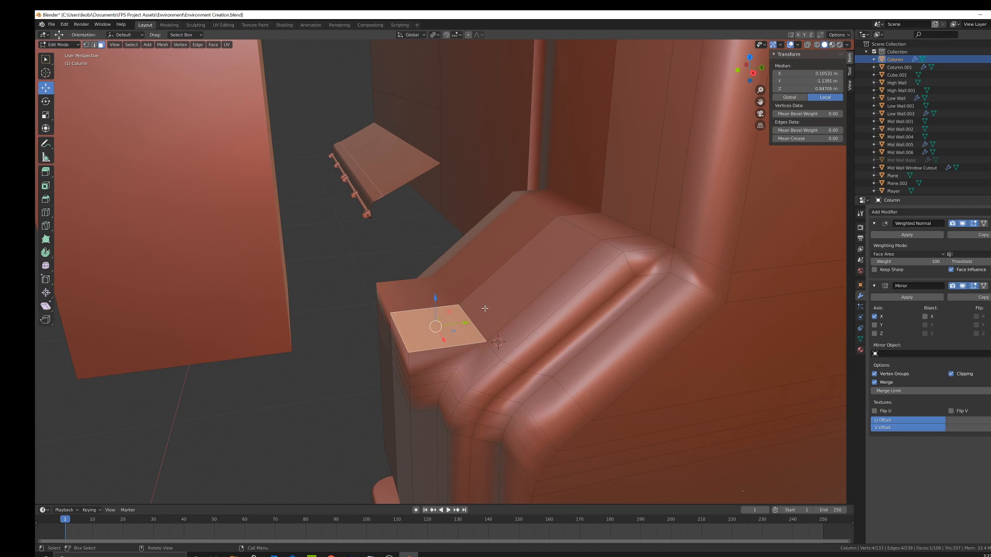
key("e")
left_click(488, 302)
key("s")
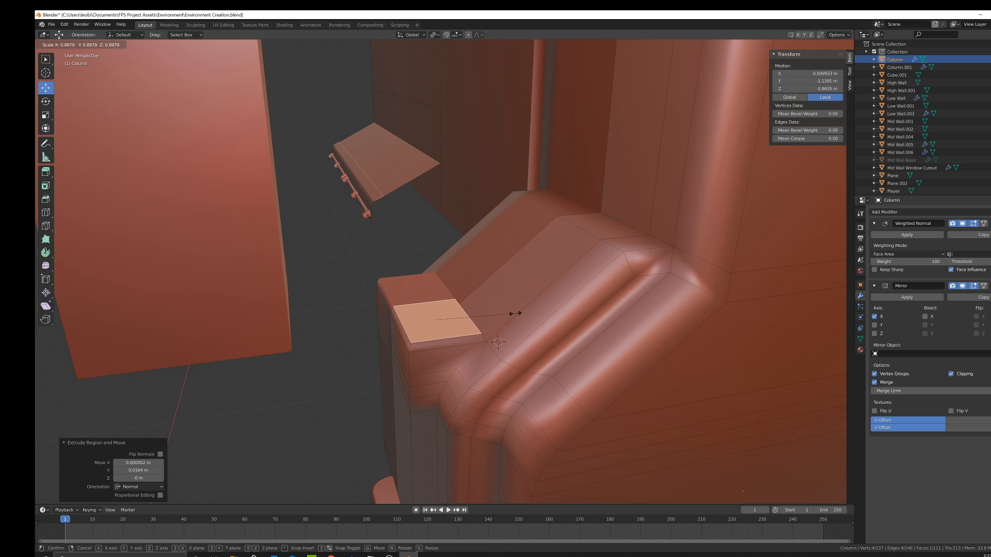
left_click(497, 316)
key("e")
left_click(491, 310)
key("s")
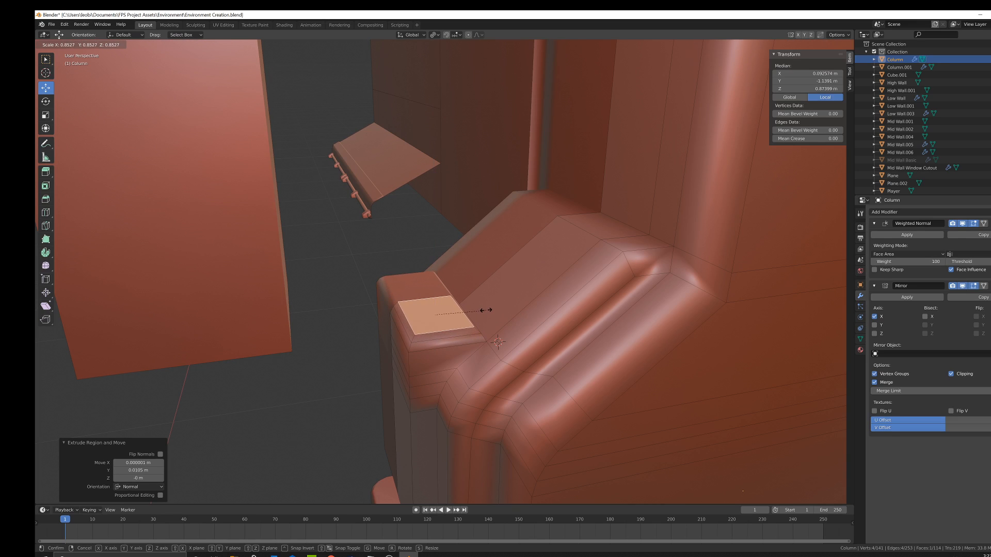
left_click(486, 311)
Step: Examine the shading and shape of the column's rounded front block within the room
key("Tab")
scroll(490, 312, "down", 7)
mouse_move(522, 316)
middle_mouse_down()
mouse_move(558, 313)
mouse_move(503, 321)
mouse_move(507, 308)
mouse_move(545, 318)
mouse_move(521, 305)
middle_mouse_up()
key("Tab")
scroll(505, 325, "up", 3)
key("Tab")
scroll(522, 303, "up", 2)
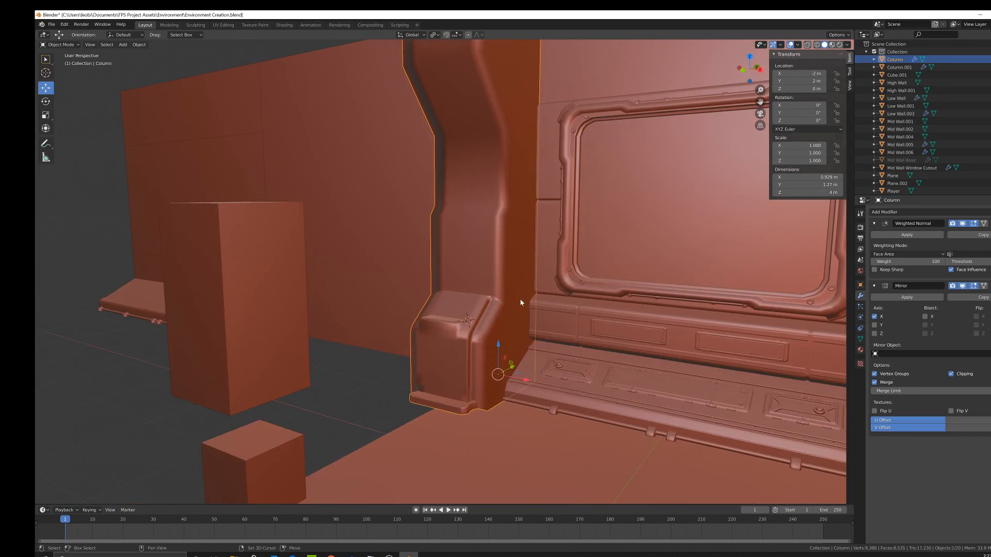
mouse_move(517, 339)
middle_mouse_down()
mouse_move(535, 343)
mouse_move(513, 354)
middle_mouse_up()
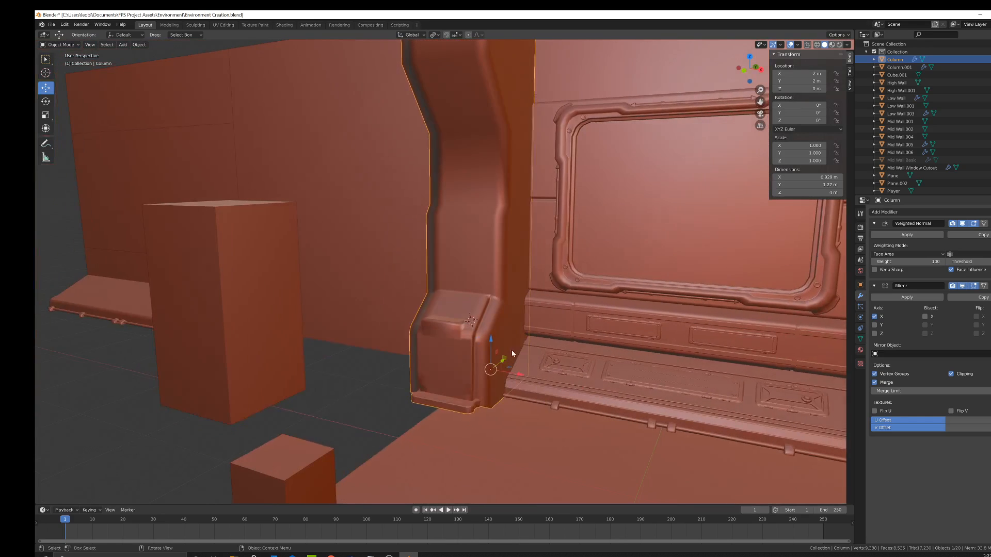
middle_click_drag(473, 295, 504, 332)
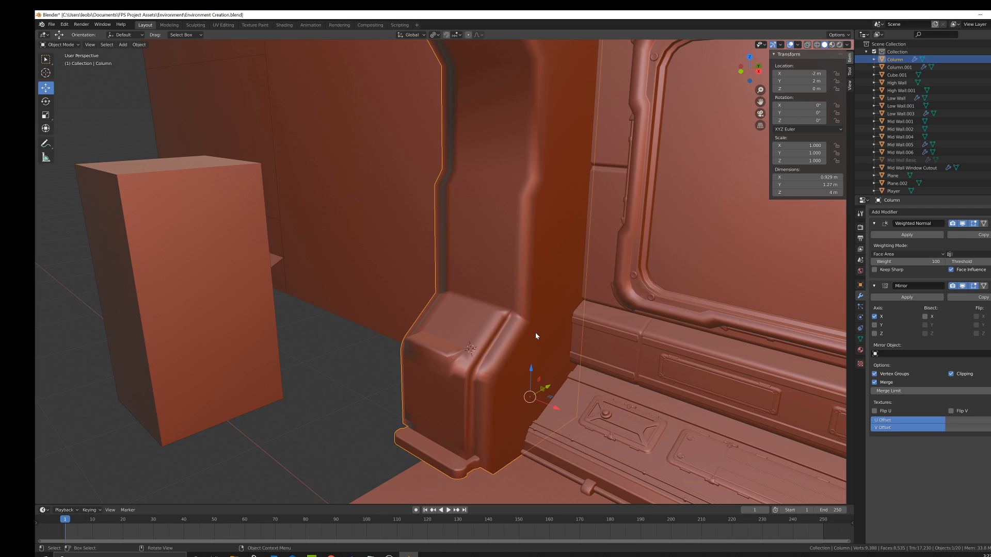
Step: Add a vertical loop cut to the column's front strip beside the raised block and bevel it 0.0528 m
key("Tab")
mouse_move(508, 342)
middle_mouse_down()
mouse_move(478, 320)
mouse_move(498, 330)
middle_mouse_up()
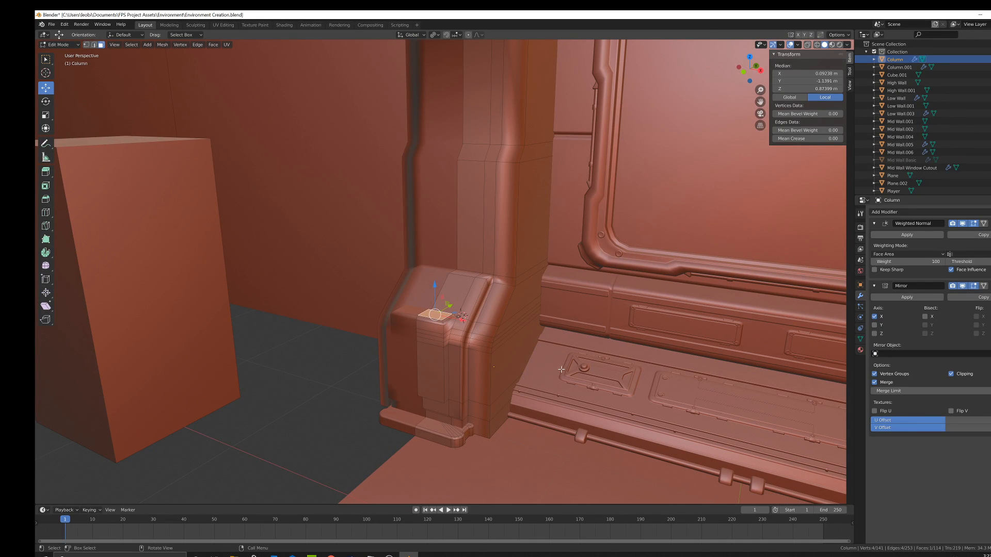
middle_click_drag(561, 369, 448, 338)
left_click(491, 414)
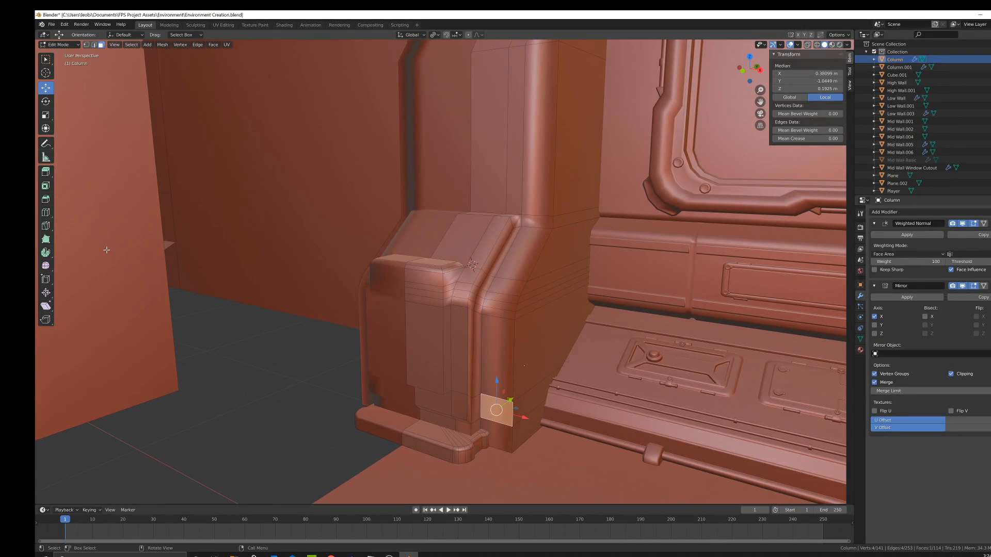
left_click(46, 212)
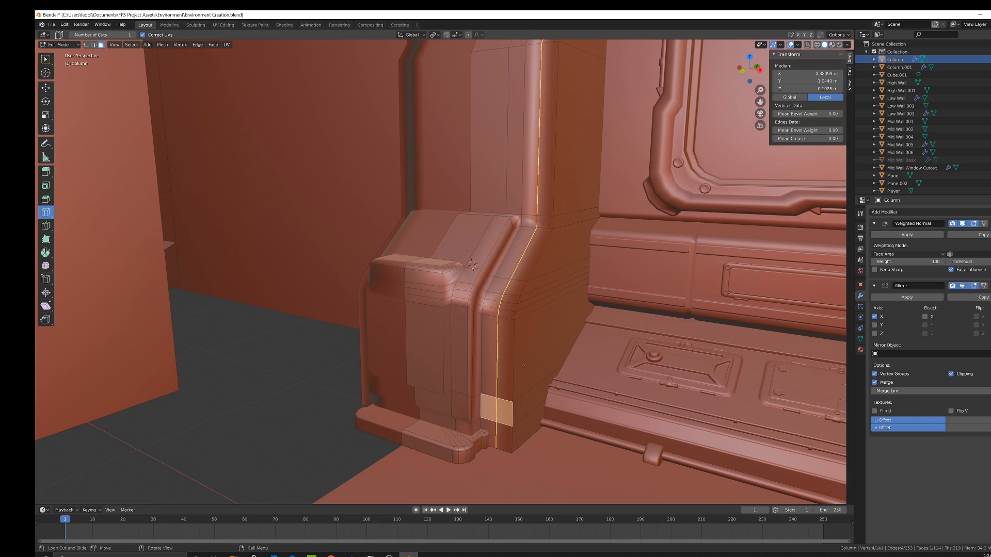
left_click(497, 396)
middle_click_drag(518, 365, 541, 378)
key("ctrl+b")
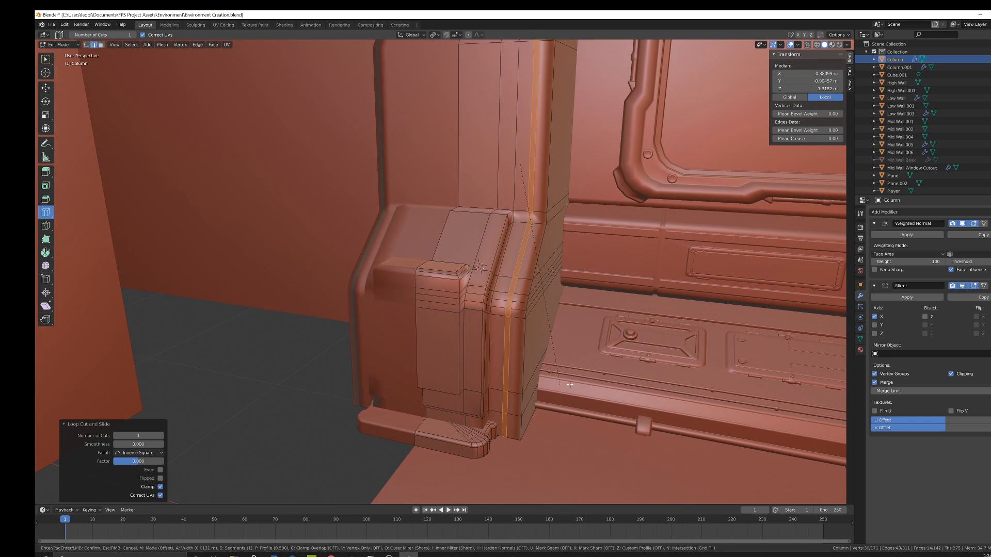
left_click(559, 338)
middle_click_drag(559, 339, 532, 320)
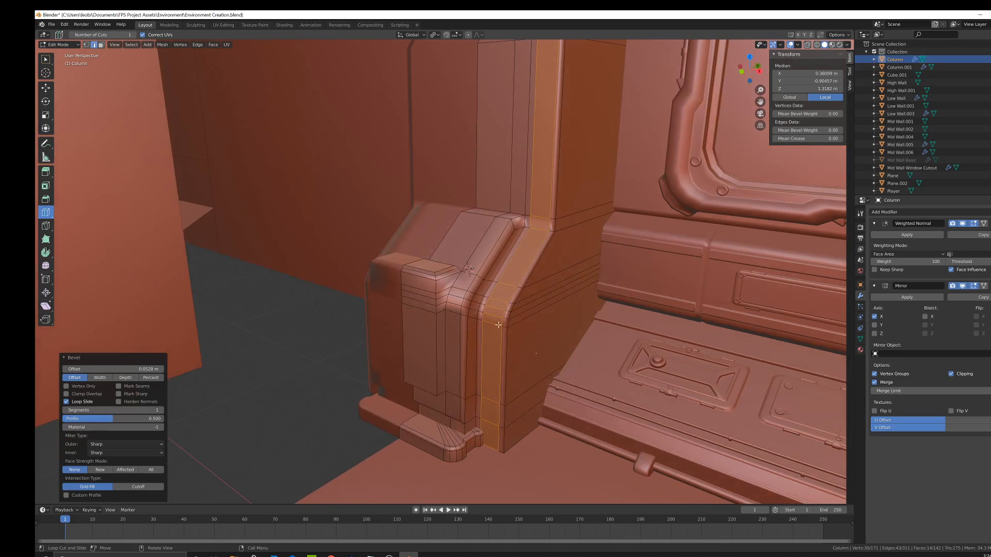
Step: Extrude the beveled strip's lower faces, from the base up to the bend at the shaft, about 0.028 m along Y
left_click(102, 45)
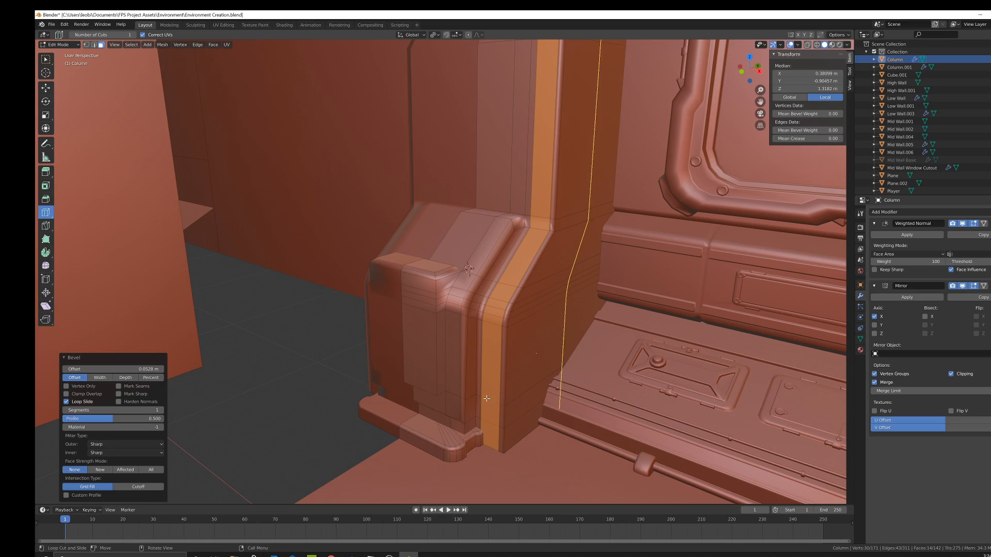
left_click(46, 60)
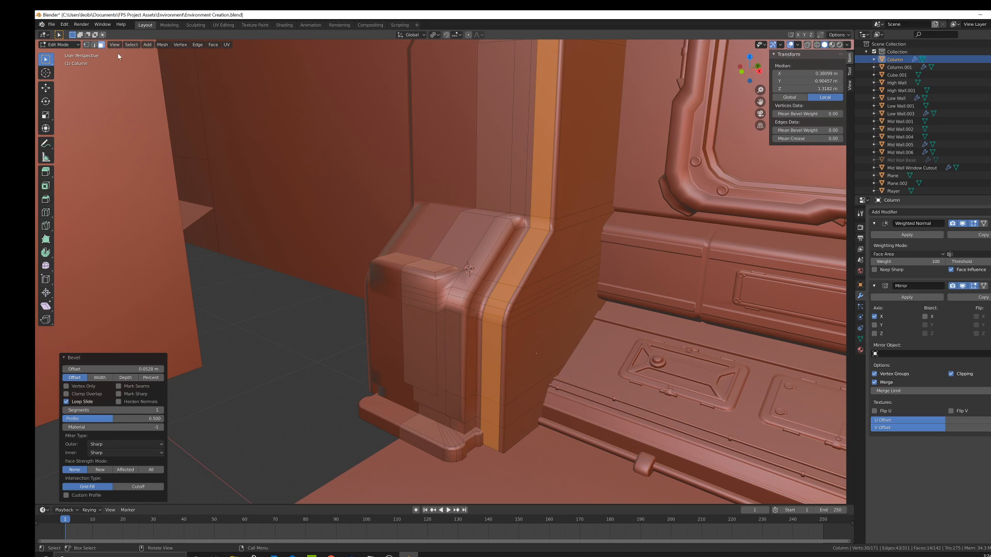
left_click(496, 413)
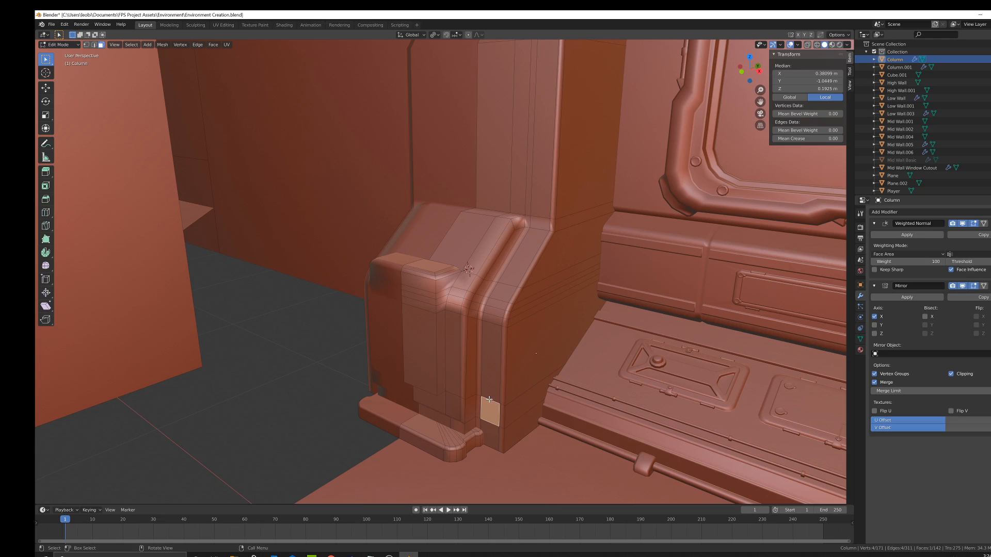
left_click(489, 365, "shift")
key("c")
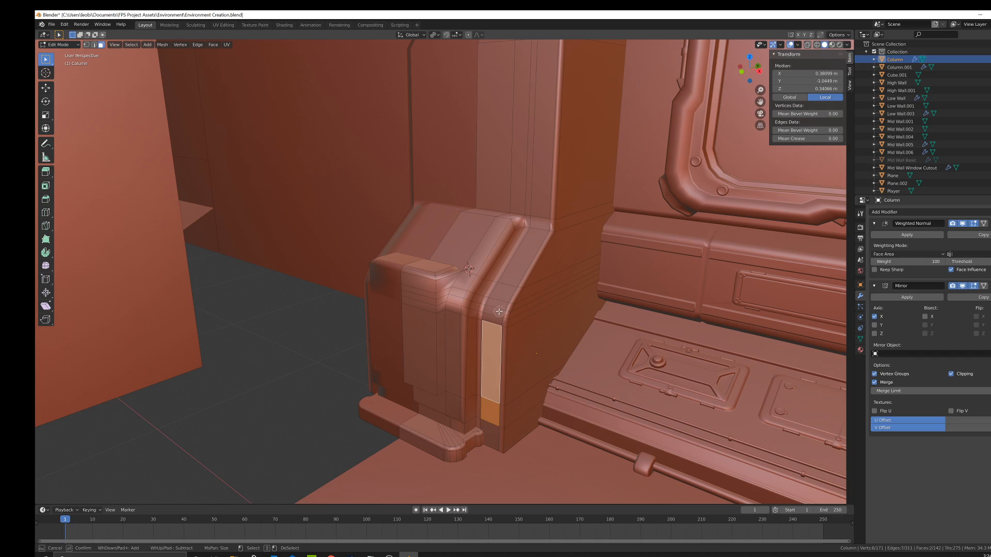
left_click_drag(493, 320, 528, 253)
key("Escape")
middle_click_drag(504, 310, 491, 314)
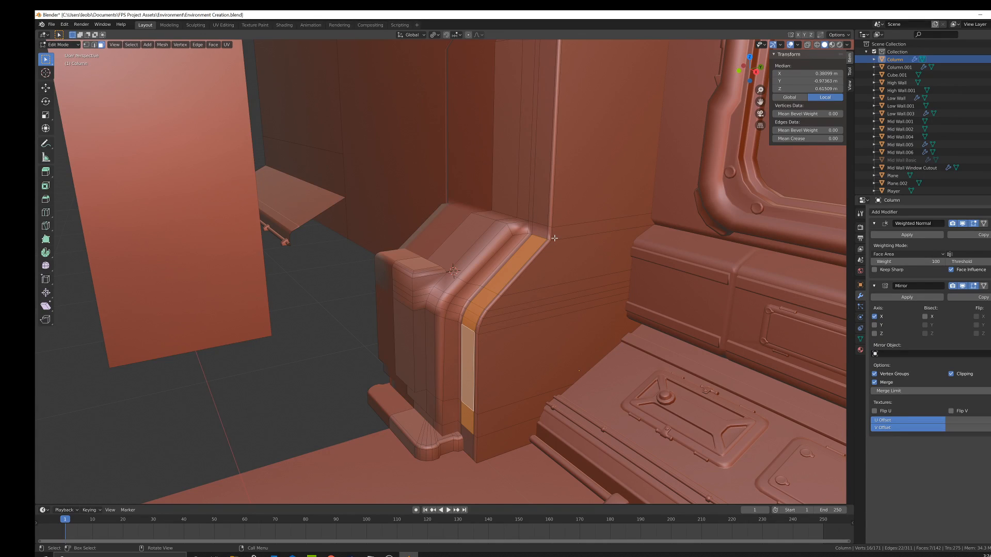
left_click(539, 234, "shift")
key("e")
key("y")
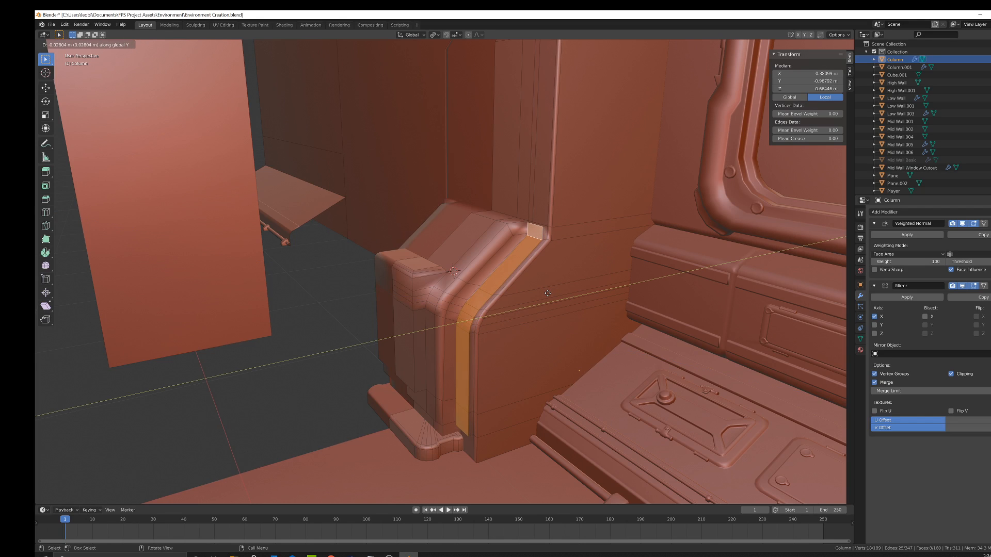
left_click(548, 293)
Step: Move the long vertical face of the extruded strip -0.0308 m along Y
middle_click_drag(497, 312, 173, 173)
scroll(503, 335, "up", 2)
left_click(507, 334)
left_click(501, 330)
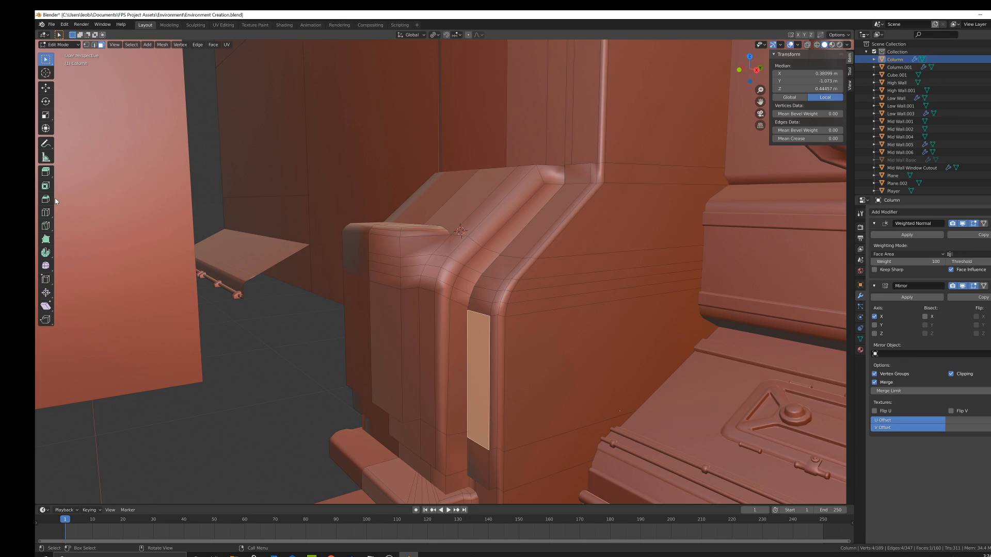
middle_click_drag(403, 300, 197, 179)
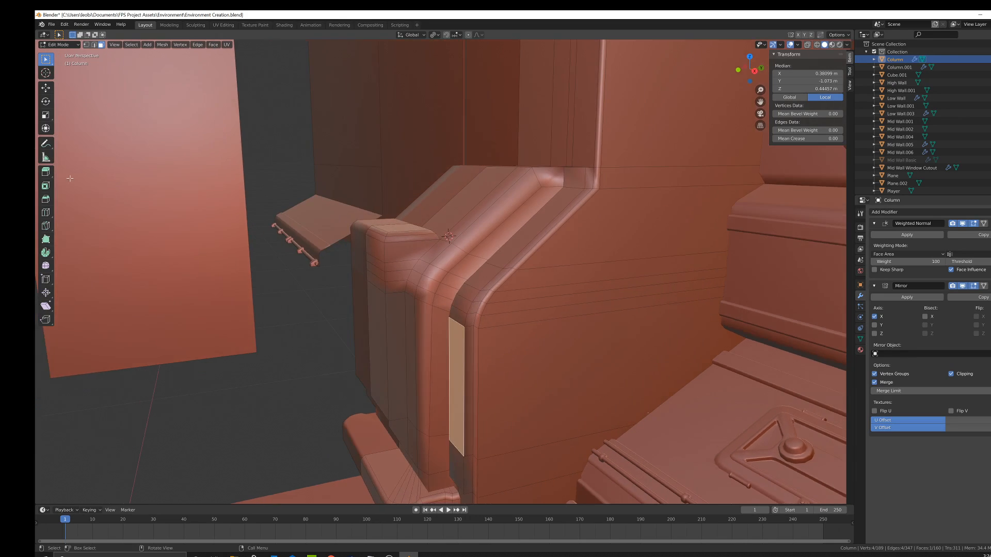
key("shift+space")
key("g")
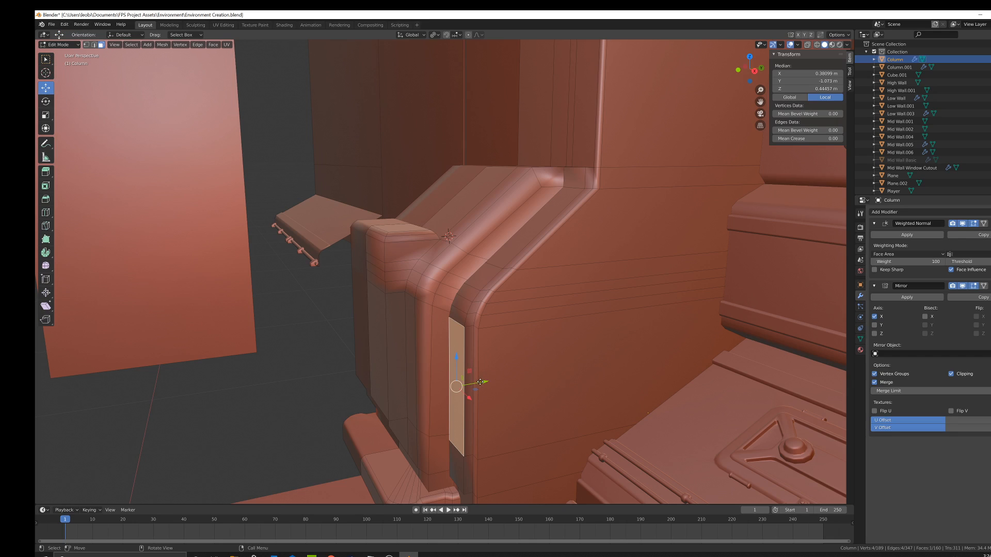
left_click_drag(480, 381, 470, 382)
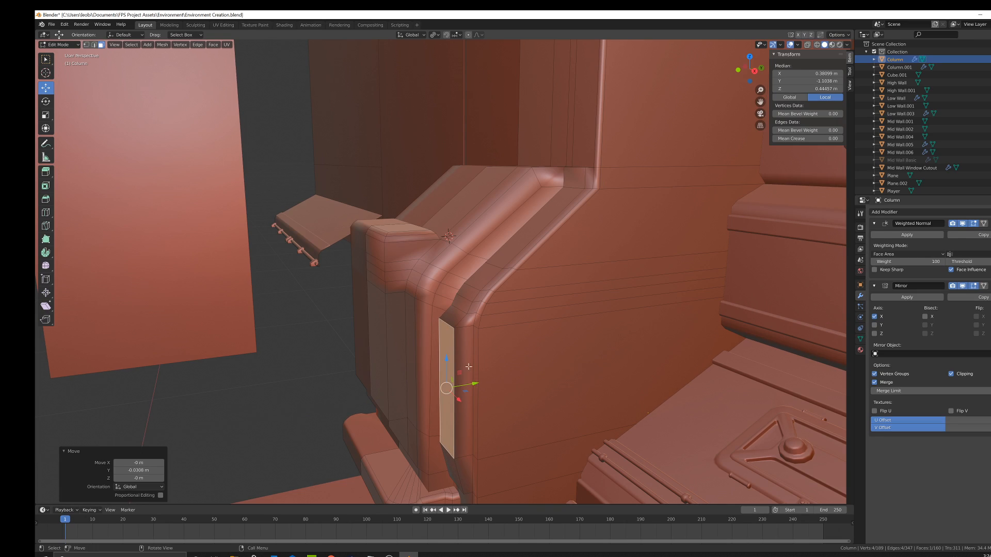
Step: Move the vertical face's upper edge about -0.042 m in Y and 0.0318 m in Z, and reposition the neighbouring edge above it
left_click(94, 45)
middle_click_drag(472, 299, 459, 317)
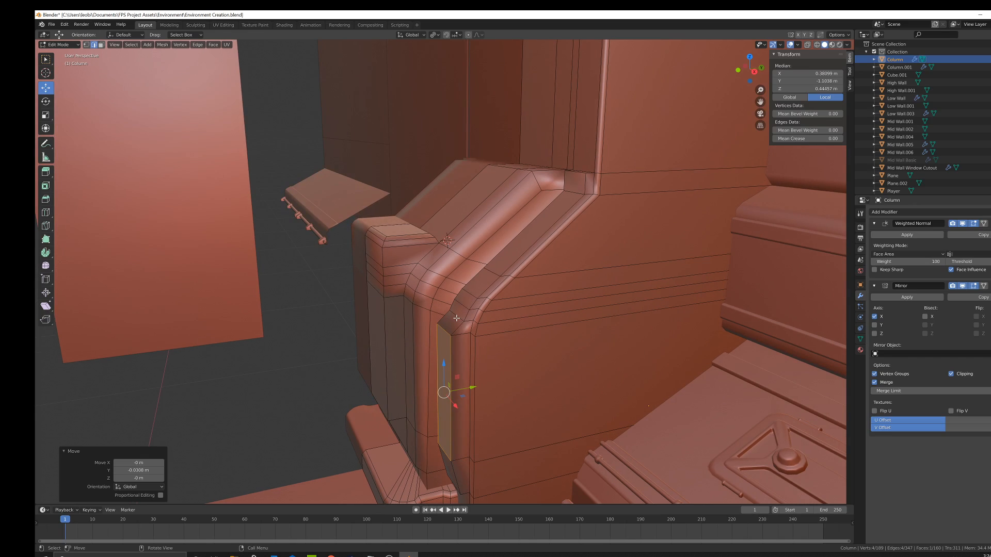
left_click(447, 330)
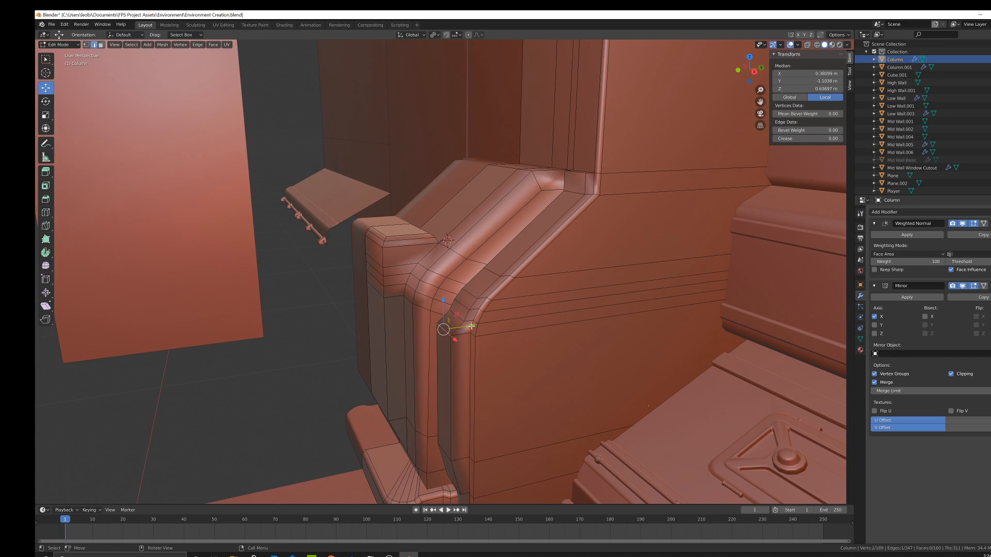
left_click_drag(471, 326, 430, 288)
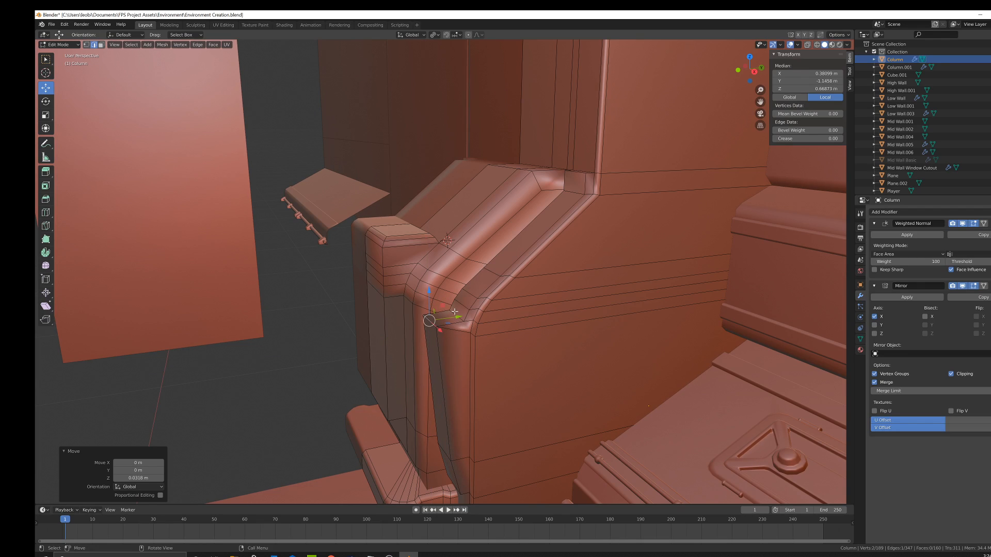
left_click(456, 315)
left_click_drag(481, 312, 456, 279)
left_click(461, 304)
Step: Examine the shape and shading of the column's reshaped side strip in Object Mode and Edit Mode
key("Tab")
scroll(528, 330, "down", 4)
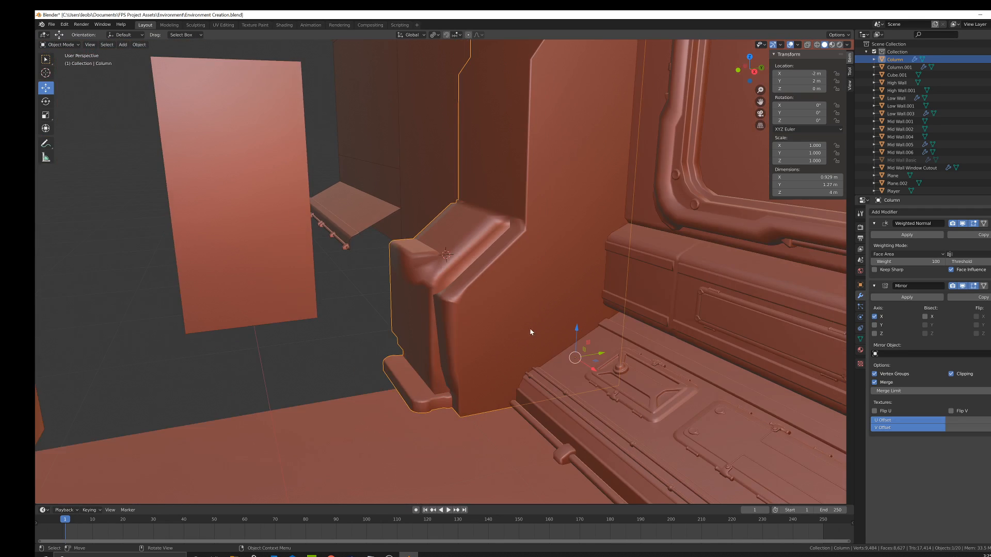
mouse_move(531, 331)
middle_mouse_down()
mouse_move(586, 326)
mouse_move(508, 336)
mouse_move(532, 330)
middle_mouse_up()
scroll(532, 330, "up", 3)
key("Tab")
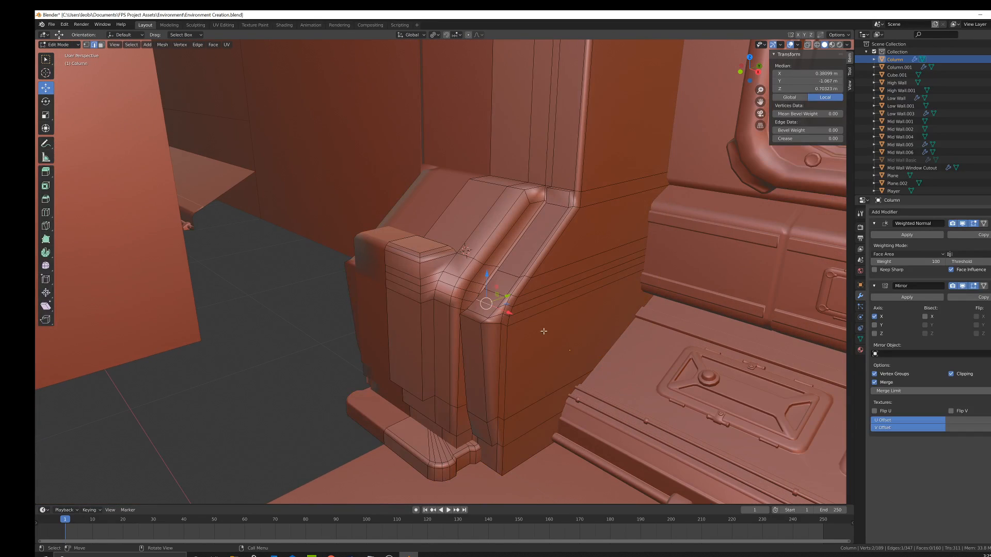
middle_click_drag(513, 334, 549, 320)
scroll(520, 327, "down", 3)
key("Tab")
scroll(549, 321, "up", 3)
key("Tab")
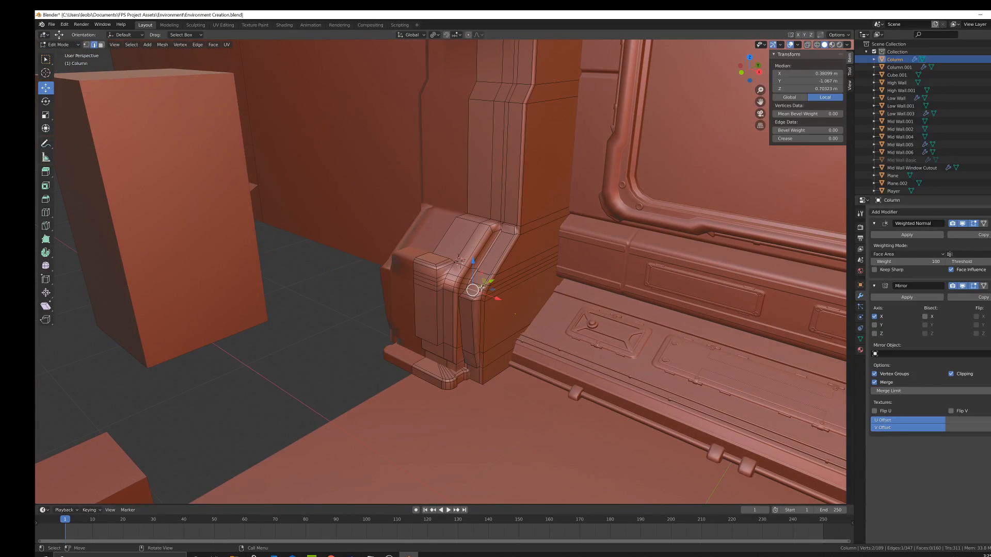
middle_click_drag(480, 288, 480, 313)
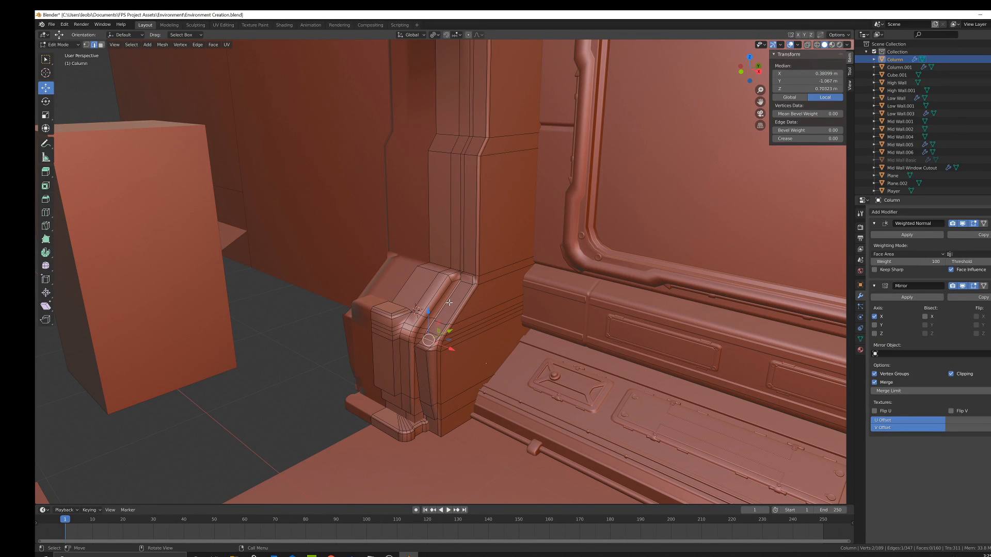
middle_click_drag(479, 283, 460, 309)
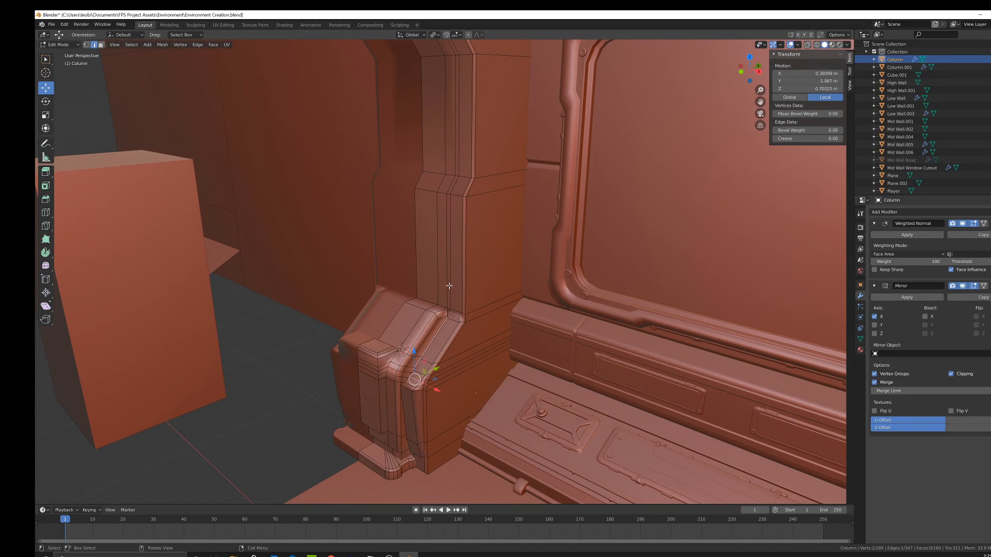
Step: Try raising the small face on top of the side strip about 0.14 m, and undo the move
left_click(102, 47)
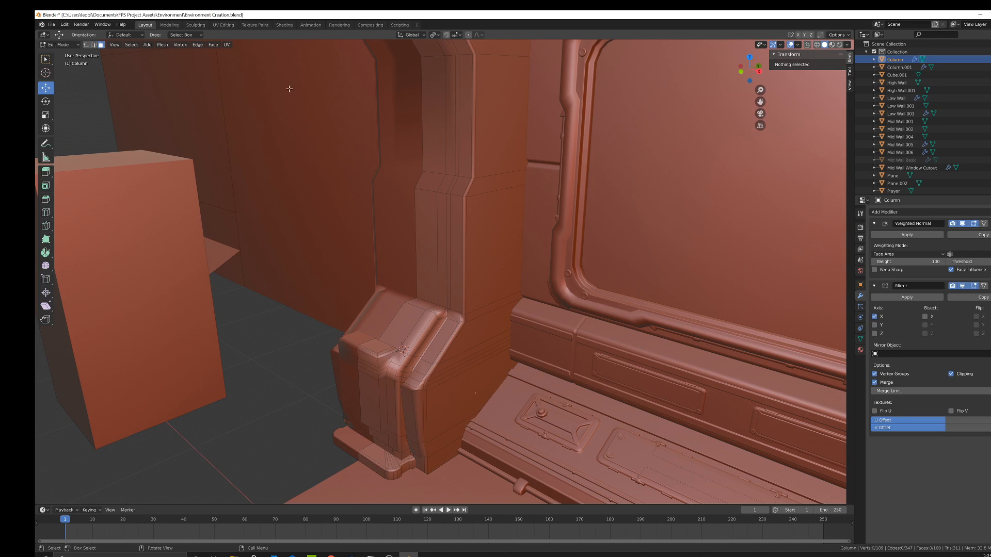
scroll(462, 288, "up", 2)
middle_click_drag(462, 289, 509, 259, "shift")
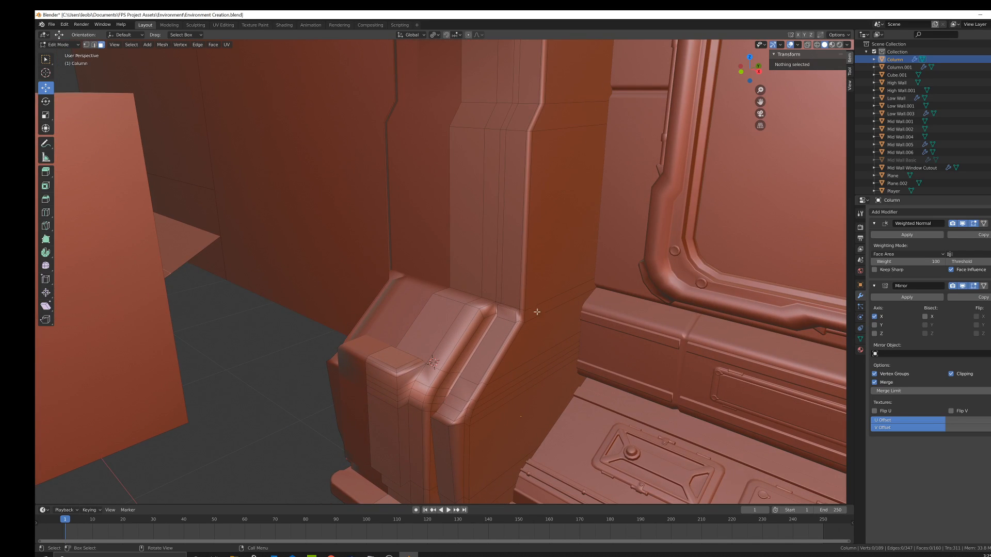
scroll(537, 312, "up", 2)
middle_click_drag(507, 290, 477, 315, "shift")
left_click(511, 354)
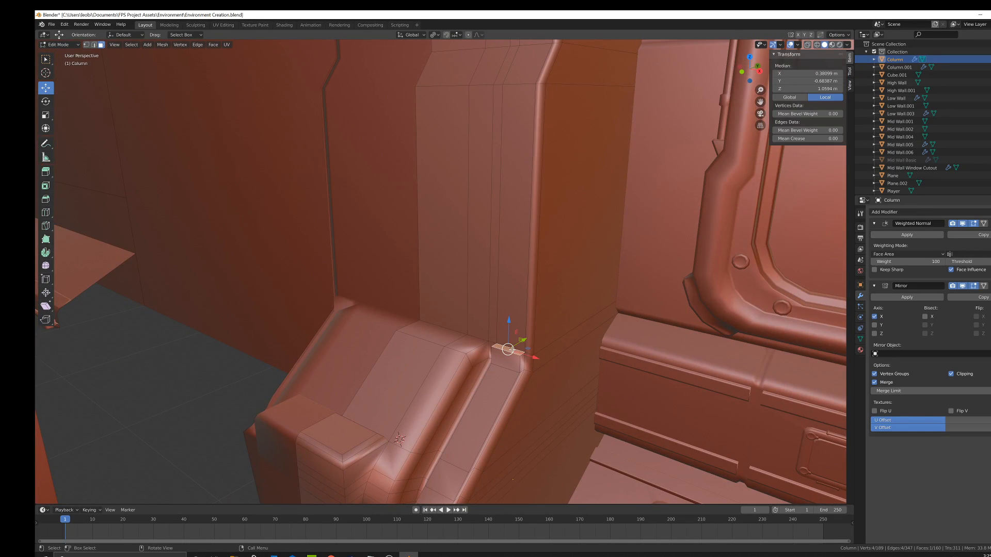
middle_click_drag(508, 347, 511, 327)
left_click_drag(489, 296, 488, 271)
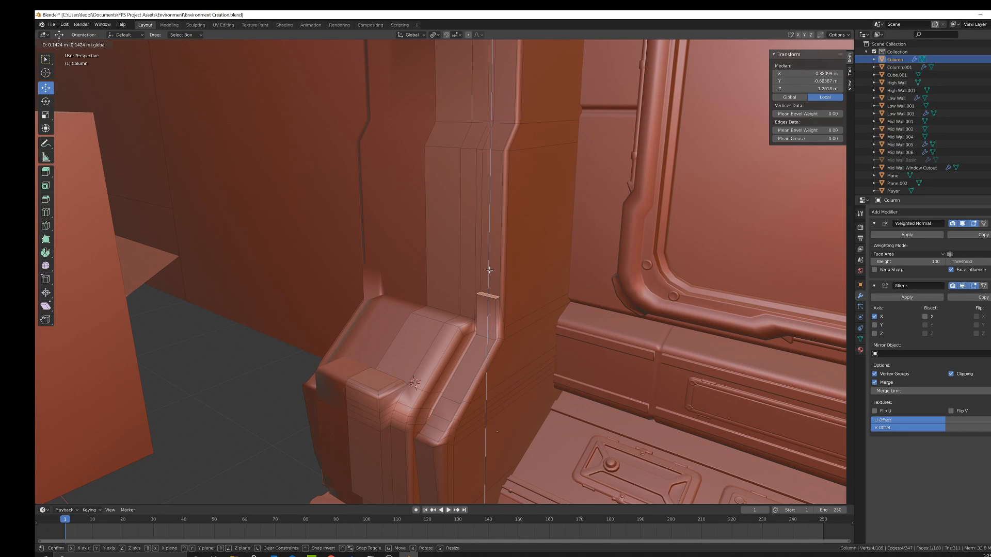
key("ctrl+z")
Step: Add a horizontal loop cut around the column's shaft and lower it to about 1.15 m, just above the side strip
scroll(505, 314, "up", 2)
left_click(520, 278)
scroll(510, 279, "down", 1)
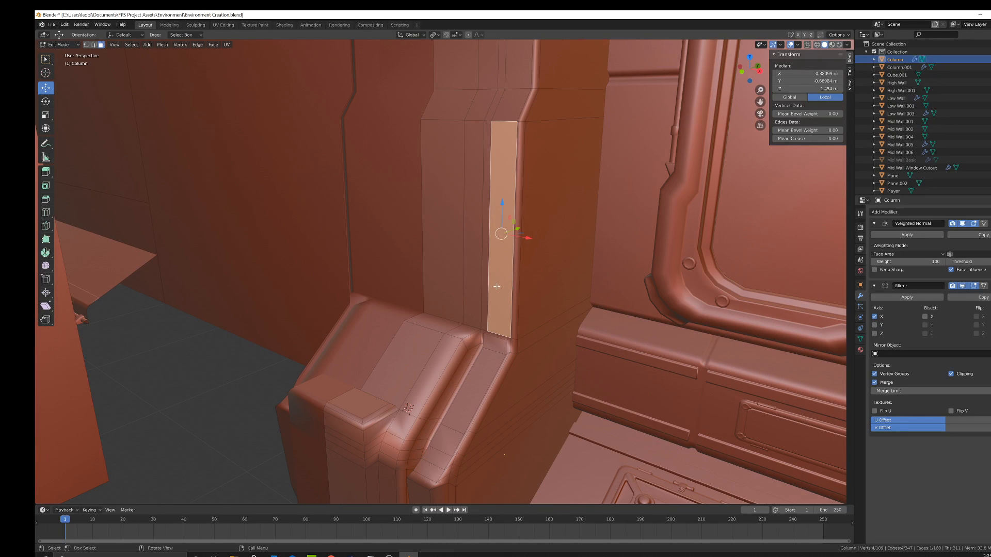
middle_click_drag(496, 307, 493, 339)
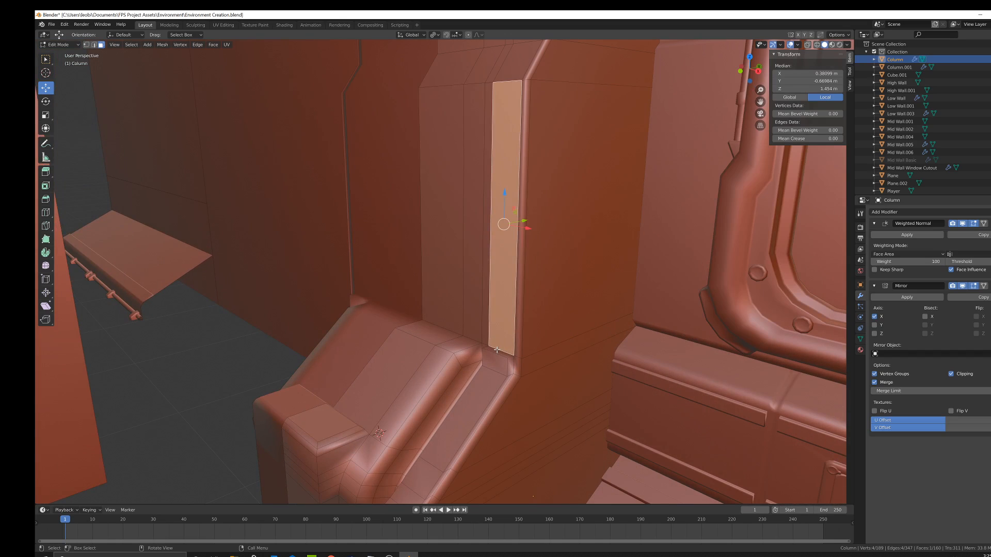
left_click(497, 350)
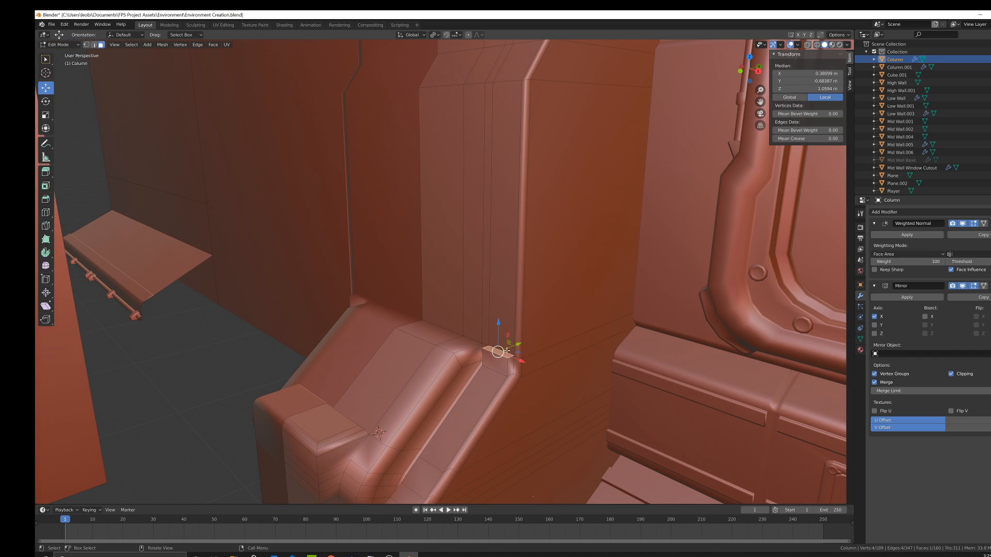
left_click(45, 212)
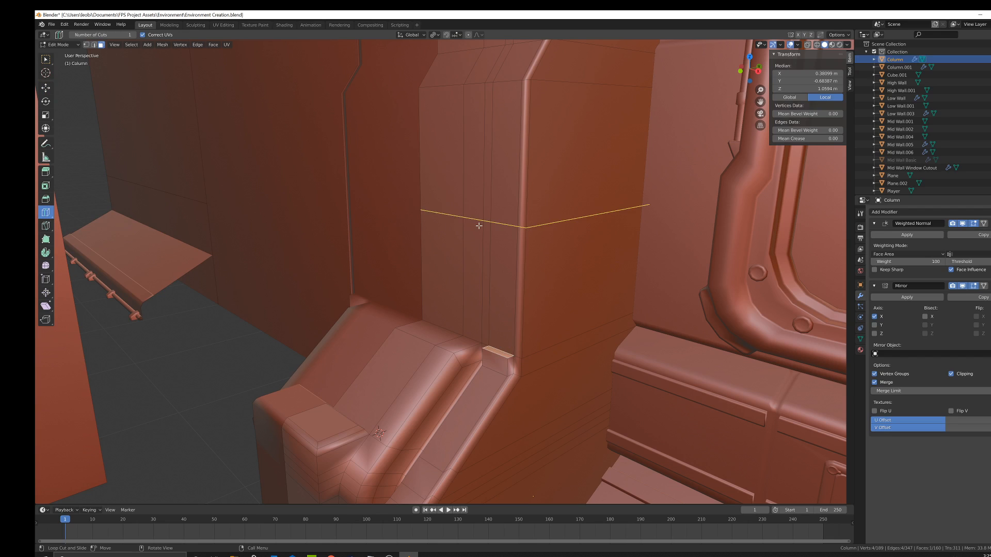
left_click(454, 227)
left_click(45, 87)
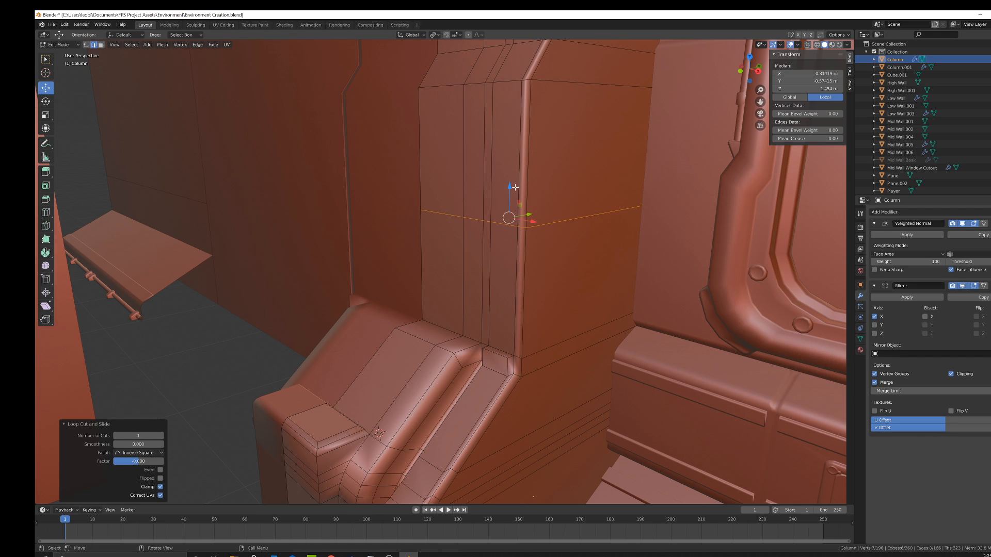
left_click_drag(515, 187, 507, 293)
middle_click_drag(196, 106, 176, 93, "shift")
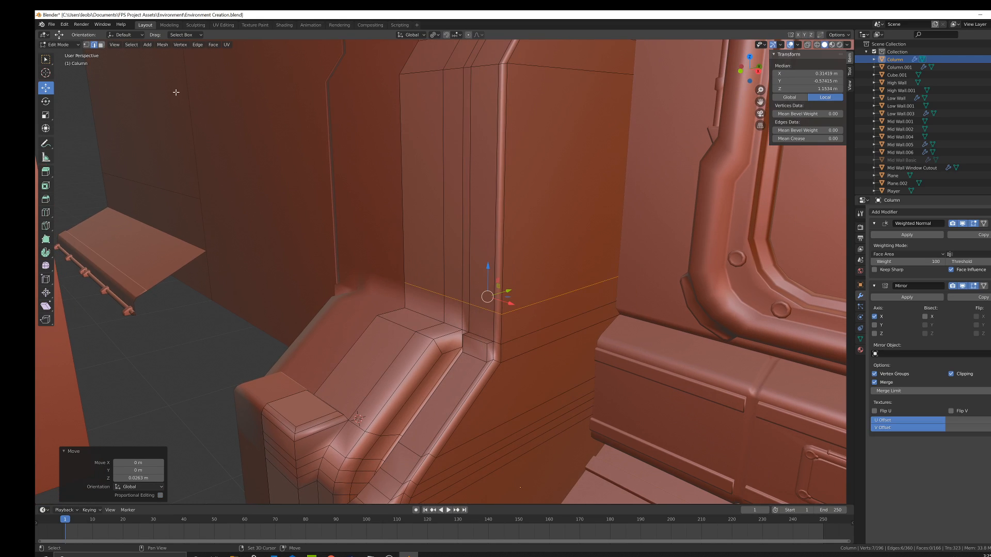
Step: Delete the small shaft face directly above the side strip and extrude the strip's top face 0.0939 m upward
left_click(101, 45)
scroll(496, 335, "up", 2)
left_click(499, 337)
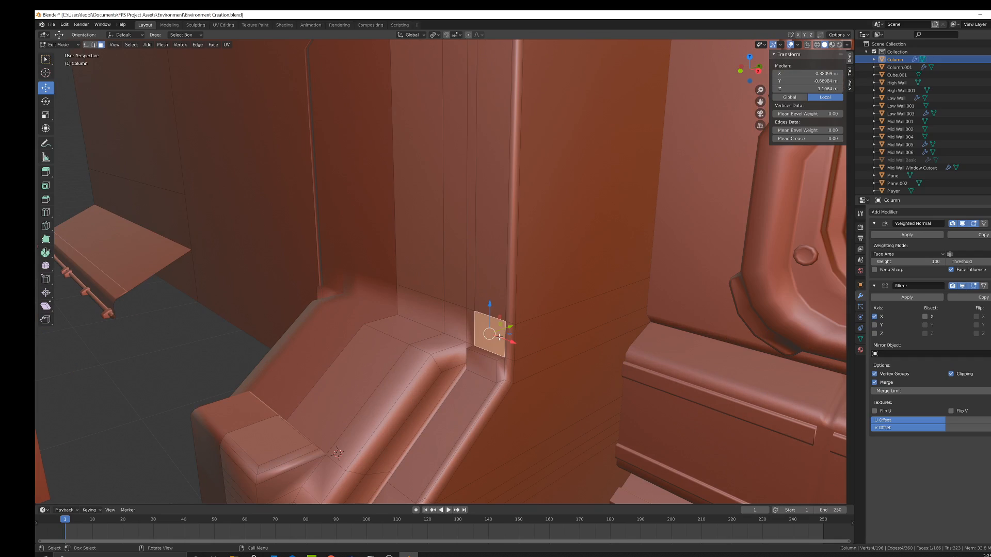
right_click(499, 337)
left_click(498, 333)
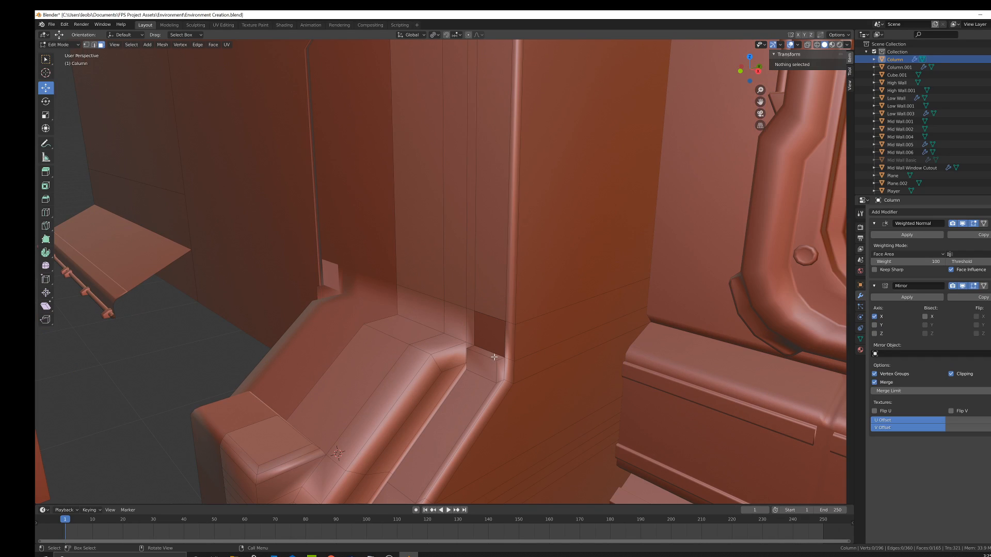
left_click(530, 322)
Step: Delete the hidden rear face of the strip's extruded top using wireframe display, and return to solid shading
key("z")
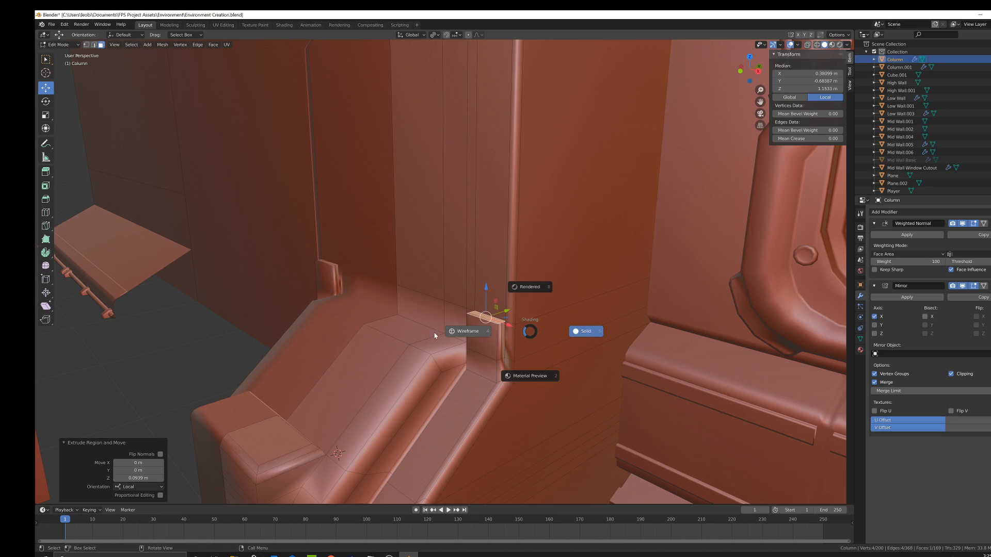
left_click(477, 331)
left_click(493, 334)
key("x")
left_click(495, 334)
key("z")
left_click(593, 335)
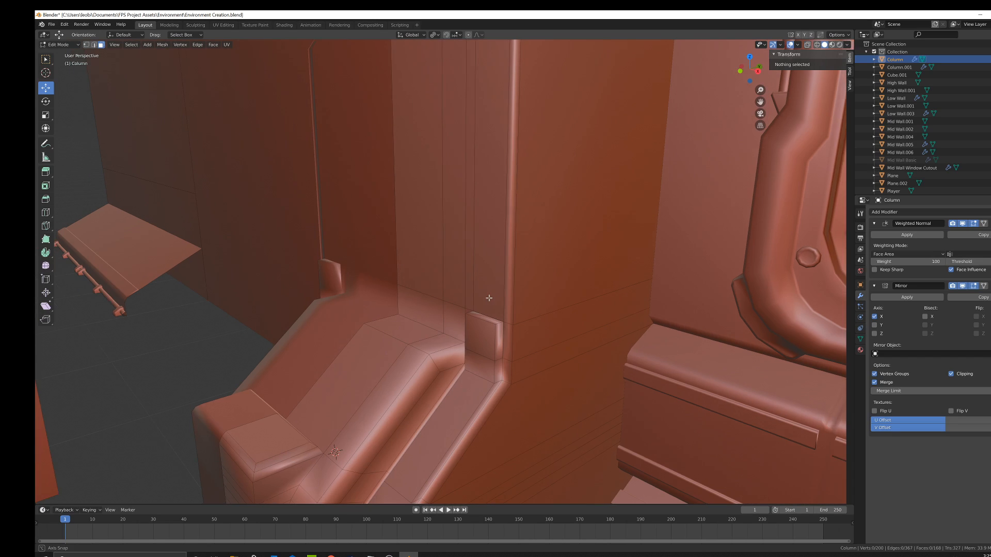
Step: Show the strip's extruded top in wireframe display
key("z")
left_click(485, 283)
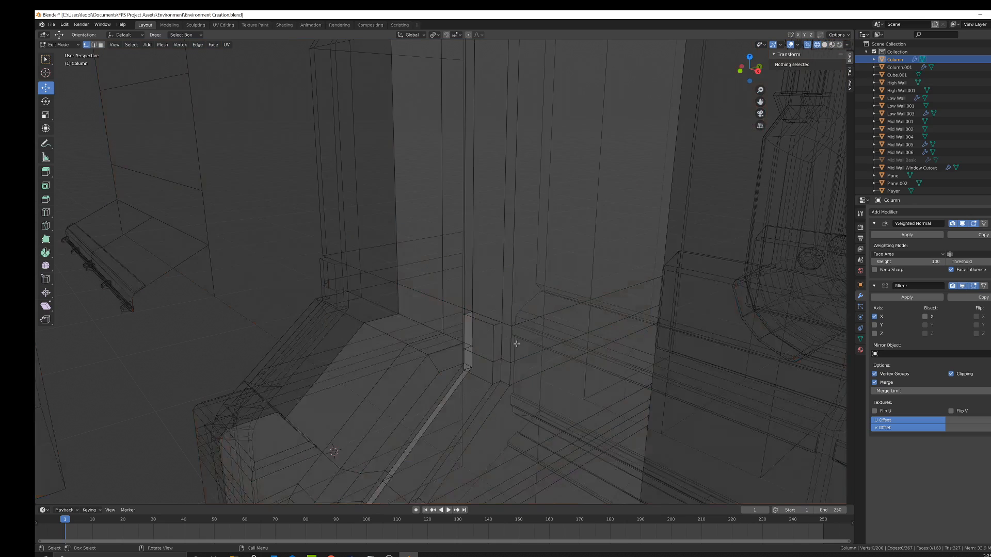
Step: Merge the two pairs of stacked vertices above the side channel of the column's base, each pair at its center
middle_click_drag(516, 343, 500, 356)
key("c")
left_click(479, 321)
left_click(479, 321)
right_click(587, 334)
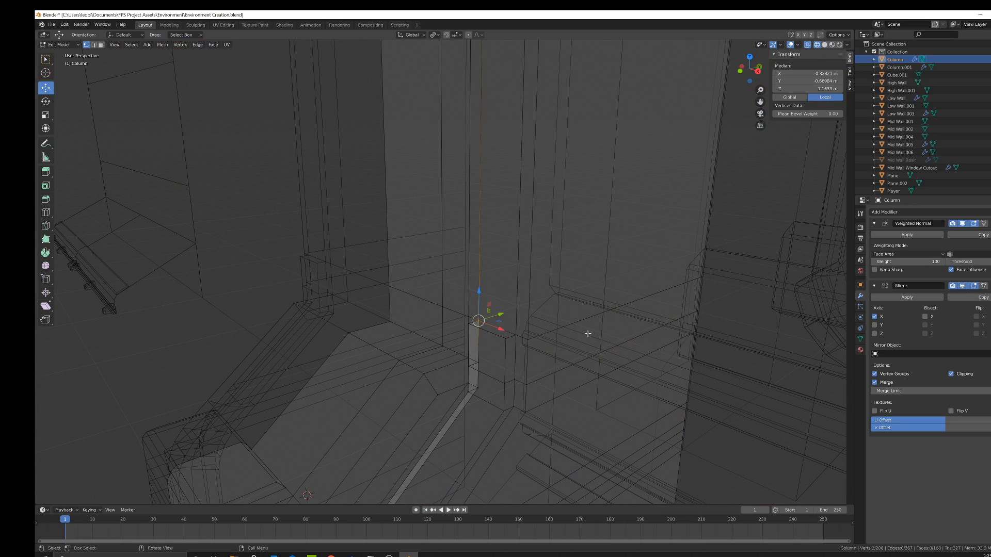
right_click(587, 334)
mouse_move(588, 334)
left_click(645, 352)
left_click_drag(510, 329, 521, 341)
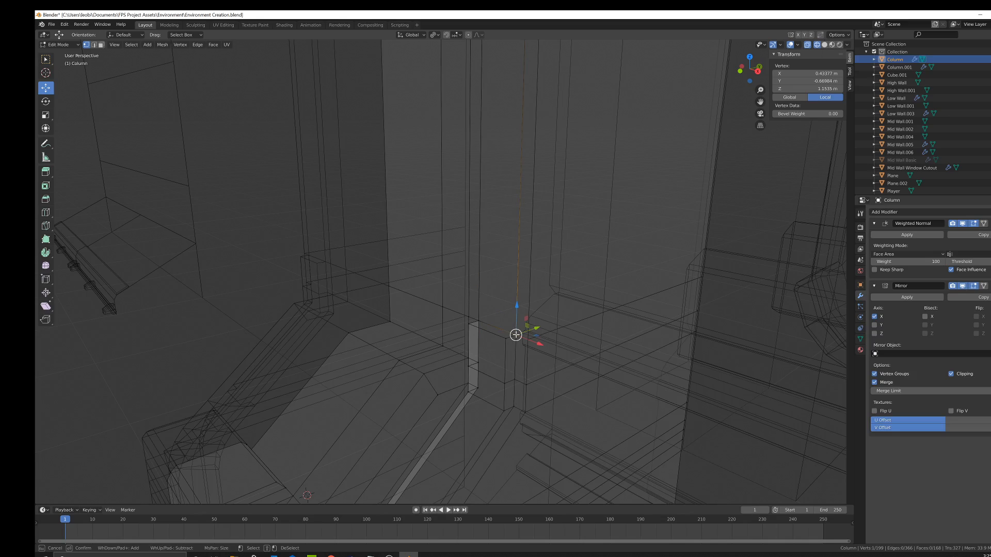
right_click(588, 328)
left_click(629, 344)
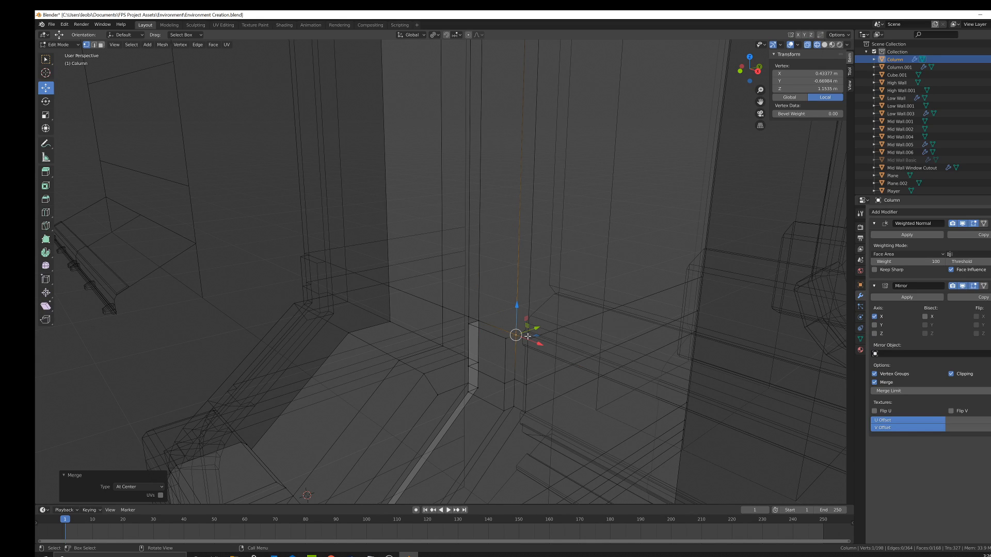
Step: In solid shading, move the small face above the base's side channel outward along Y by -0.0456 m
key("z")
left_click(705, 298)
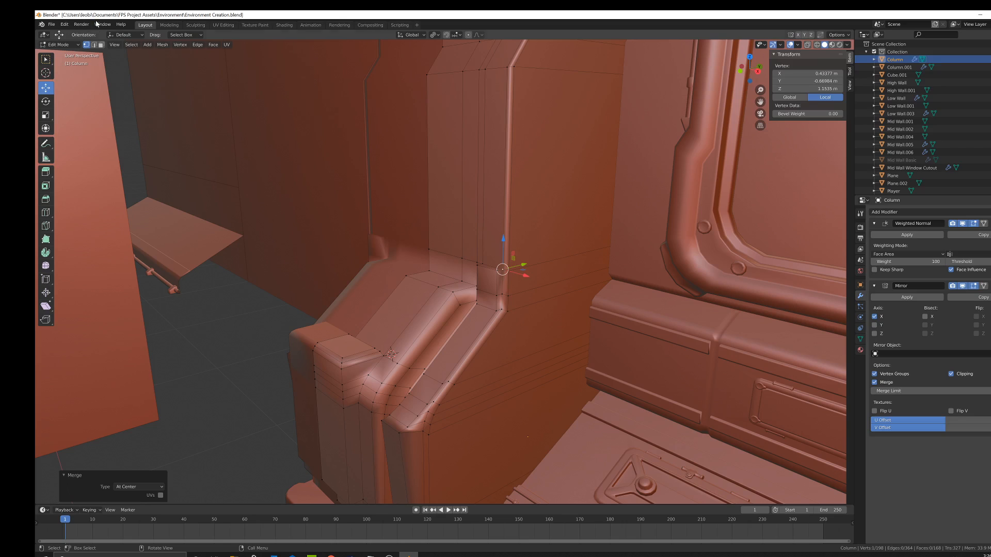
left_click(96, 46)
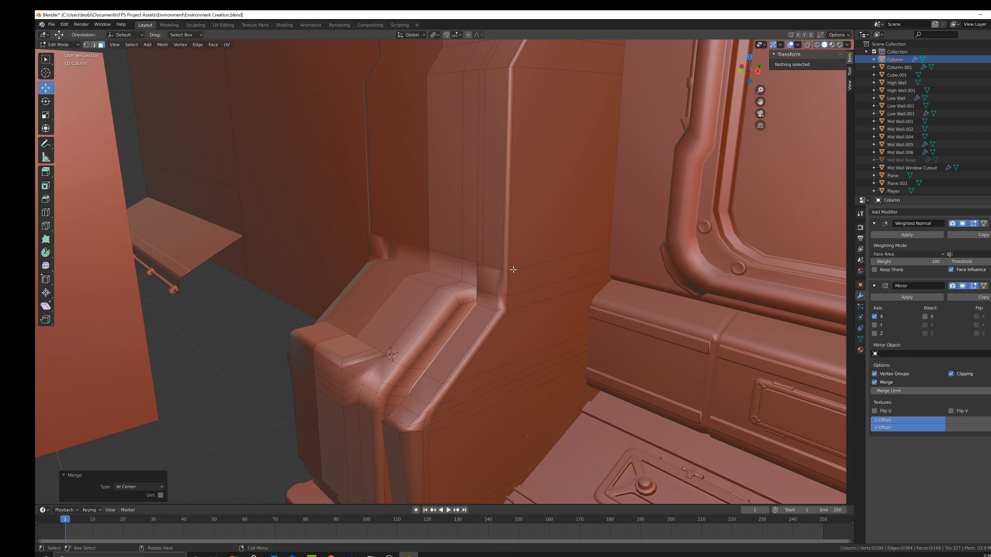
middle_click_drag(513, 269, 482, 281)
left_click(496, 279)
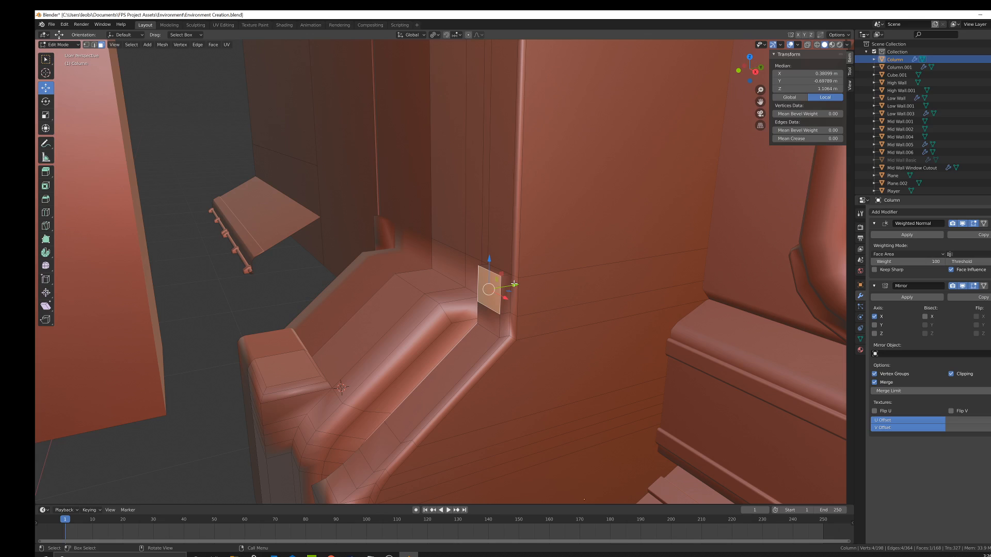
left_click_drag(514, 284, 498, 285)
mouse_move(498, 285)
middle_mouse_down()
mouse_move(531, 281)
mouse_move(532, 295)
mouse_move(499, 276)
middle_mouse_up()
scroll(471, 330, "down", 10)
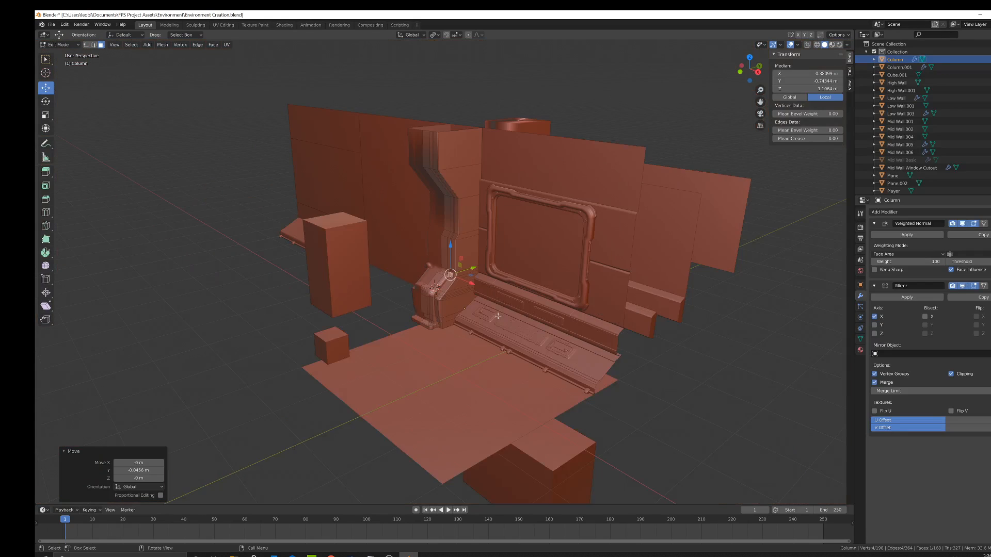
Step: Examine the column's protruding corner blocks in Object Mode from near and far
middle_click_drag(526, 314, 539, 277)
scroll(540, 278, "up", 3)
key("Tab")
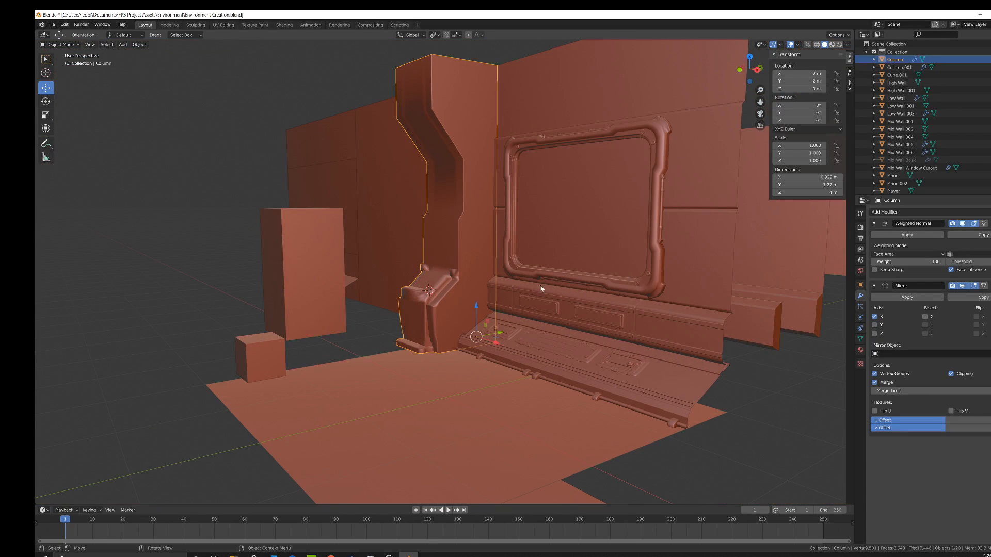
middle_click_drag(449, 303, 444, 313)
scroll(444, 310, "up", 5)
key("Tab")
scroll(434, 243, "down", 4)
key("Tab")
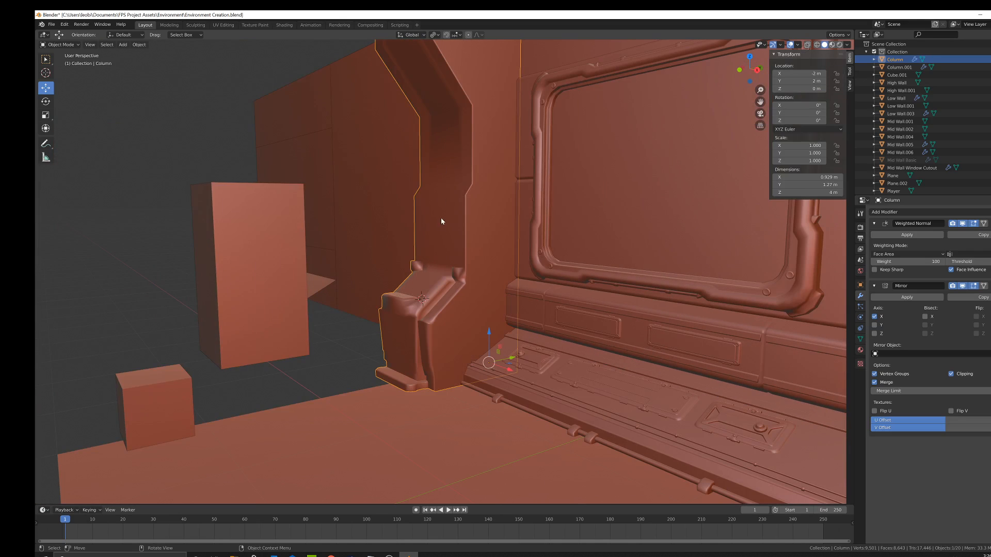
middle_click_drag(439, 258, 435, 286)
key("Tab")
key("Tab")
Step: Try to extrude the top face of the column's small corner block upward by about 0.03 m
scroll(436, 287, "up", 5)
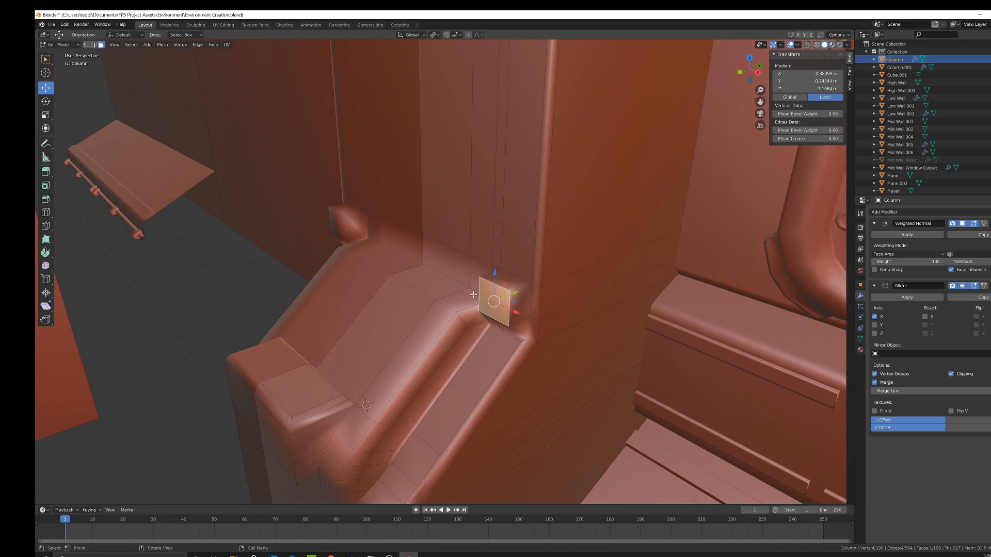
middle_click_drag(477, 325, 495, 316)
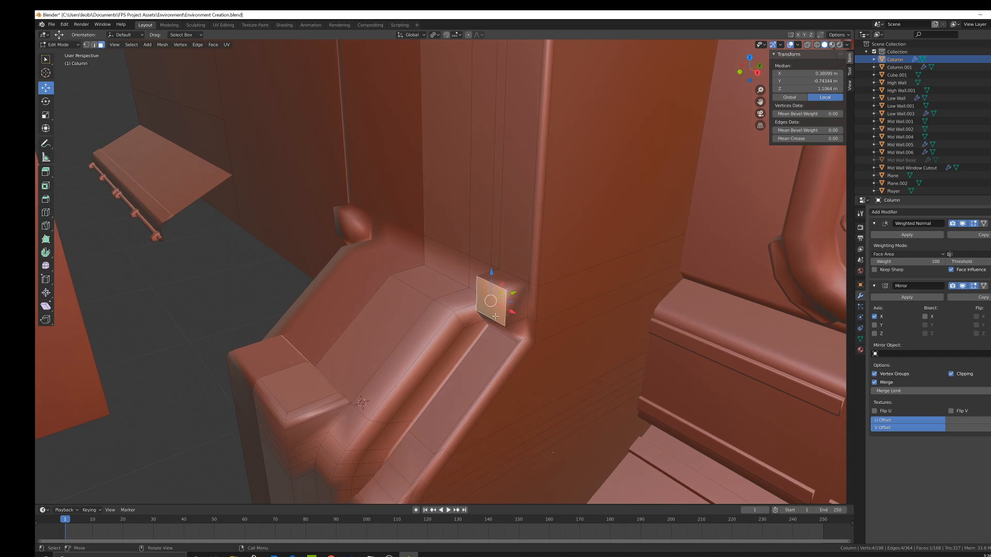
left_click(509, 283)
key("e")
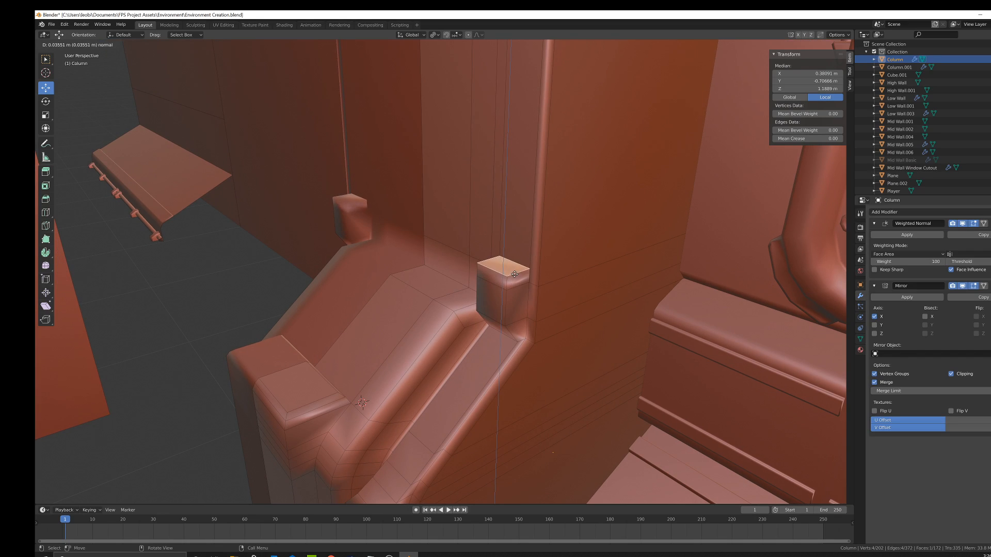
left_click(510, 285)
key("s")
key("Escape")
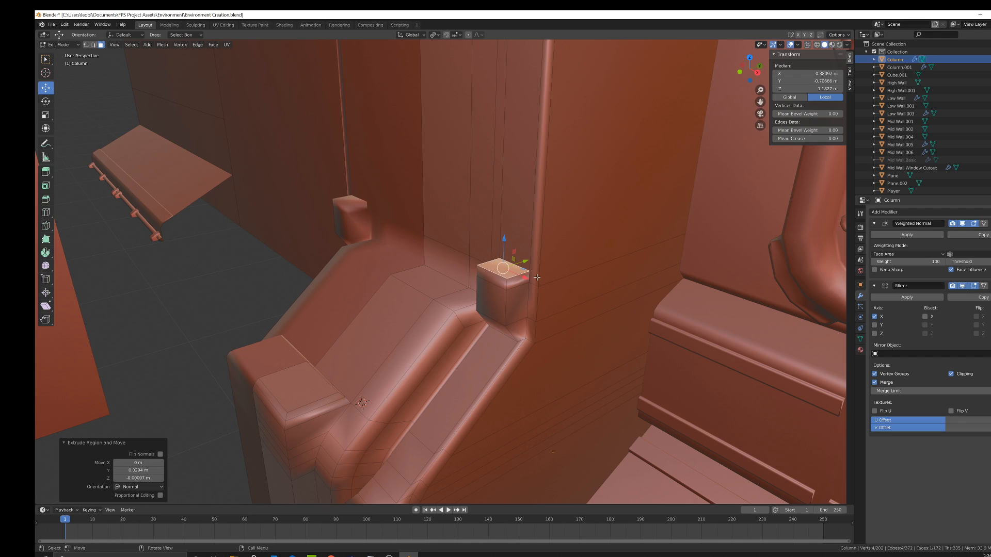
key("ctrl+z")
middle_click_drag(515, 283, 529, 271)
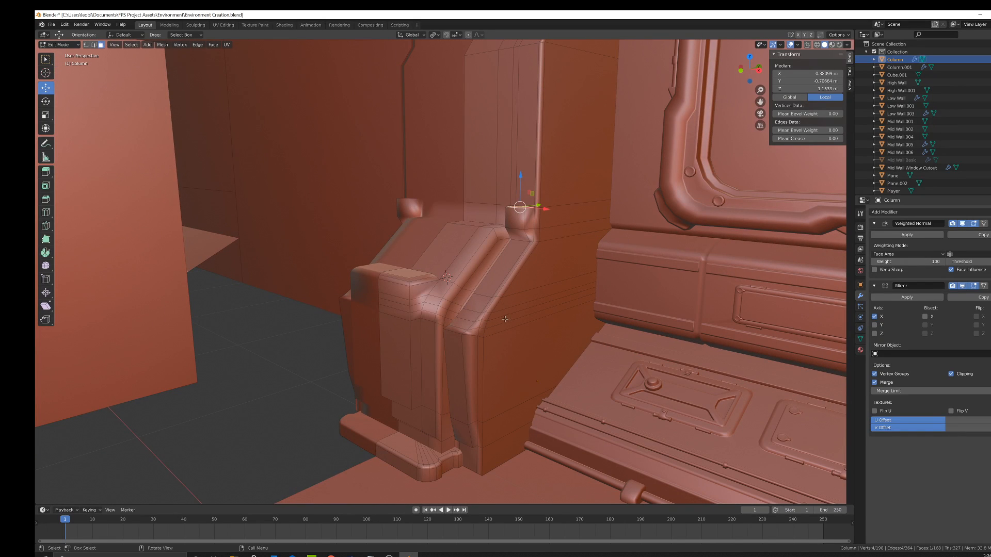
mouse_move(505, 320)
middle_mouse_down()
mouse_move(496, 315)
mouse_move(491, 325)
mouse_move(491, 307)
mouse_move(463, 341)
mouse_move(491, 323)
middle_mouse_up()
left_click(463, 338)
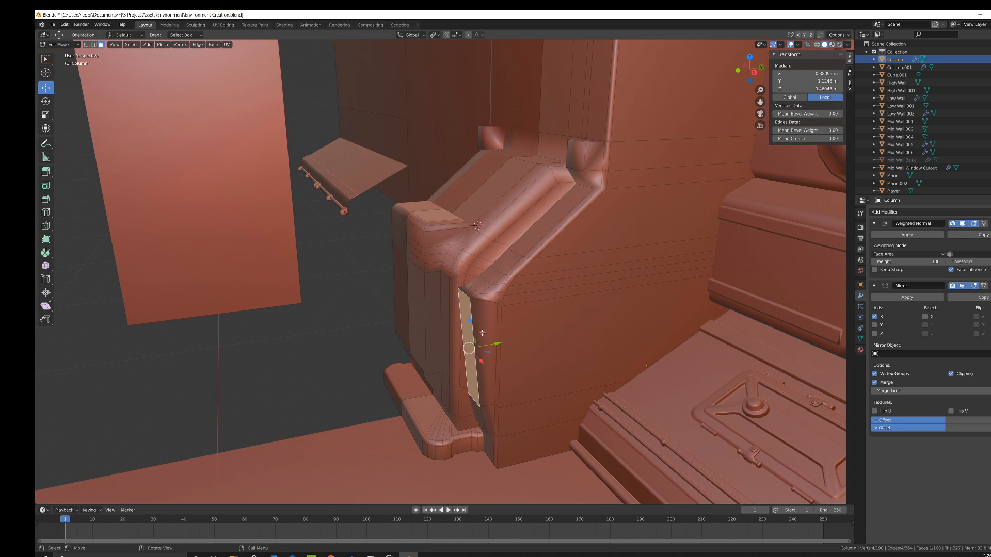
middle_click_drag(481, 333, 511, 338)
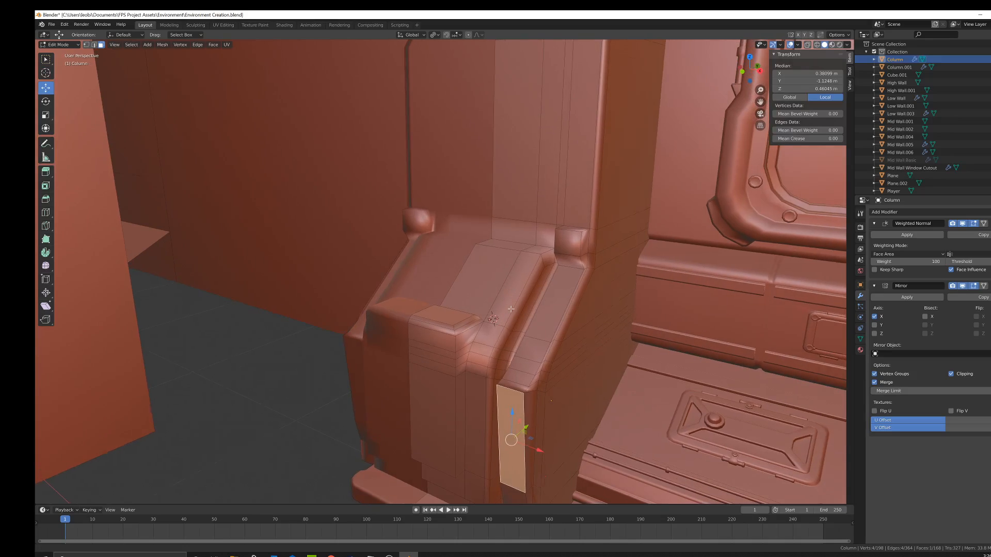
middle_click_drag(504, 273, 502, 333, "shift")
middle_click_drag(510, 290, 519, 328)
Step: Extrude the strip of central faces on the column's front above the base inward along Y by about 0.08 m
left_click(477, 364)
key("c")
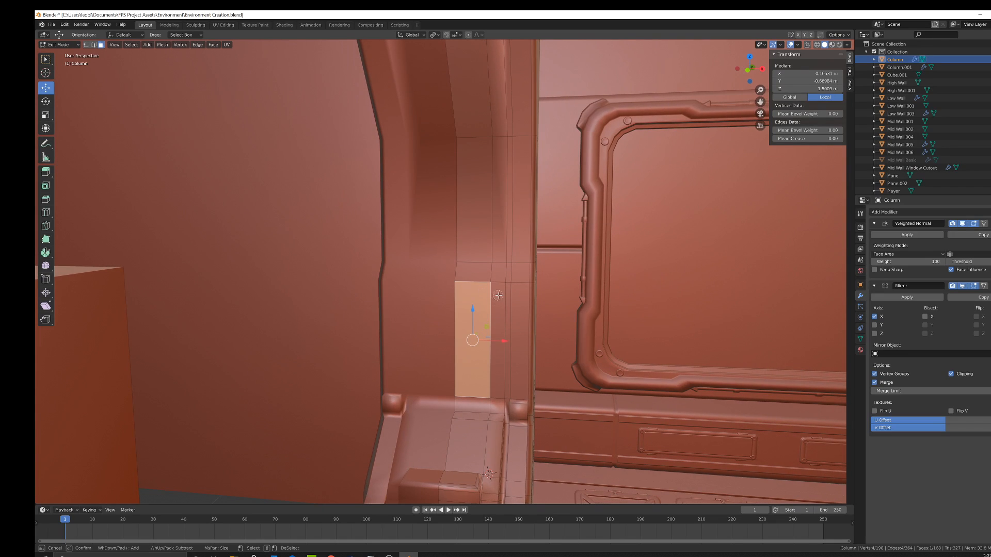
left_click(484, 271)
key("Escape")
scroll(492, 225, "down", 3)
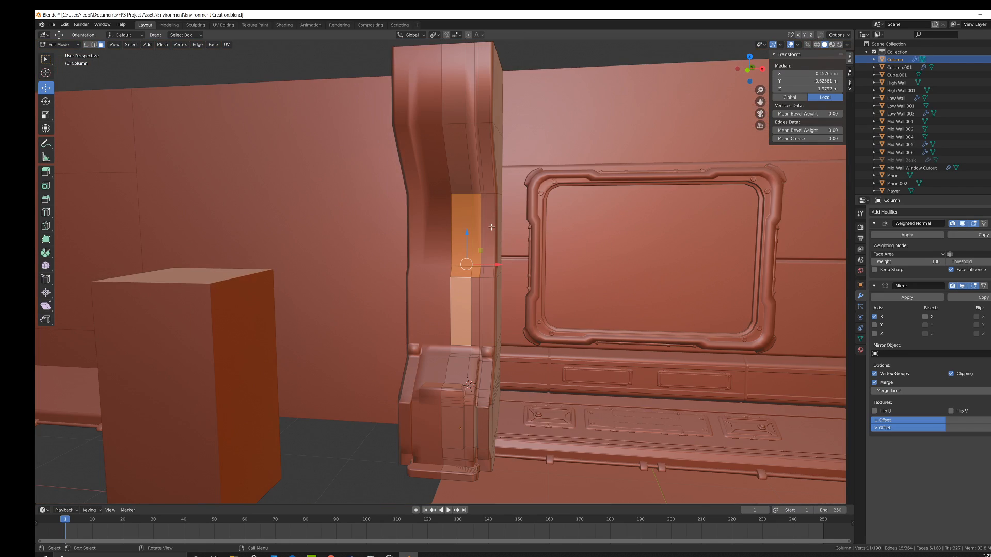
middle_click_drag(492, 225, 485, 227)
key("c")
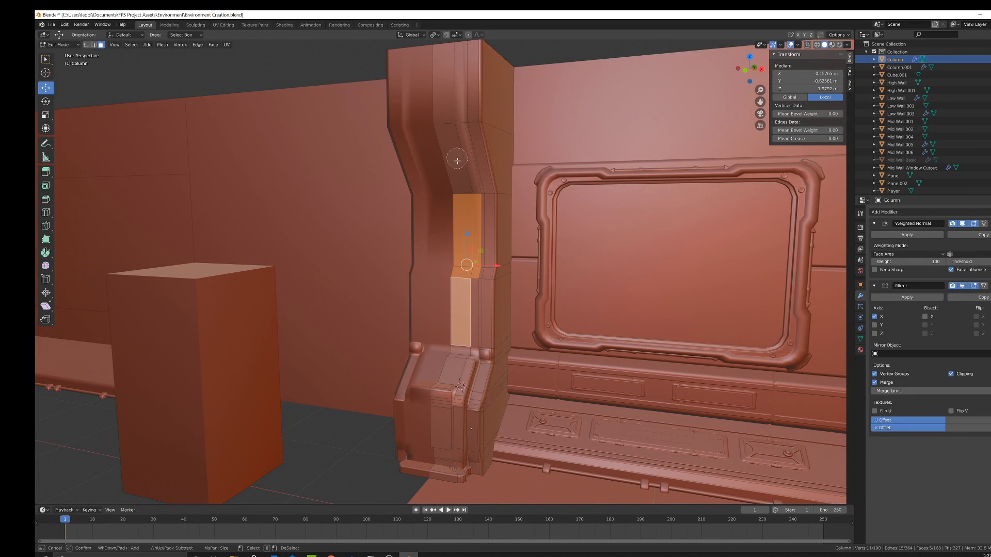
left_click(464, 280)
key("Escape")
scroll(464, 280, "up", 3)
middle_click_drag(516, 286, 488, 315)
key("e")
key("x")
key("y")
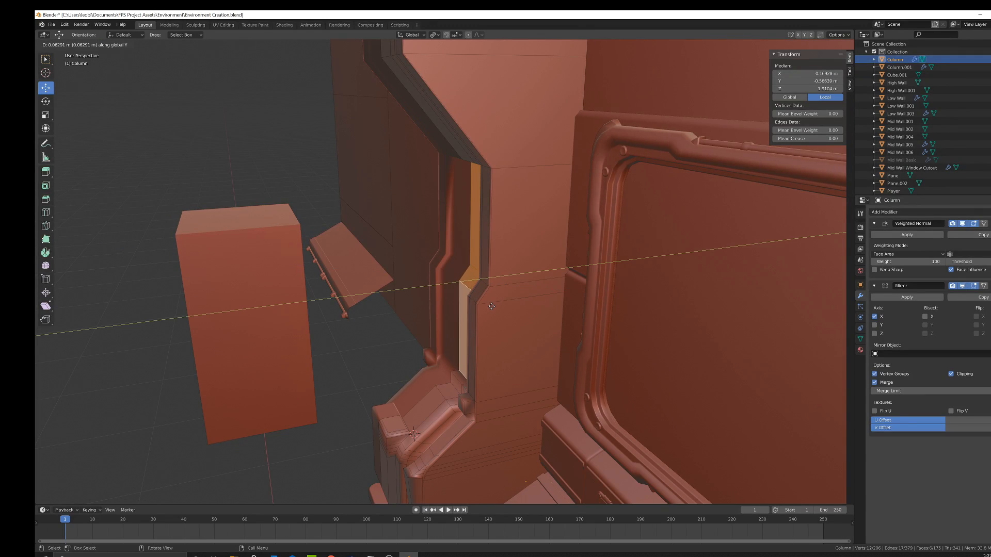
left_click(494, 305)
Step: Move the recessed central faces of the column deeper along Y
middle_click_drag(459, 311, 482, 310)
key("Tab")
scroll(509, 300, "down", 5)
scroll(482, 310, "up", 3)
key("Tab")
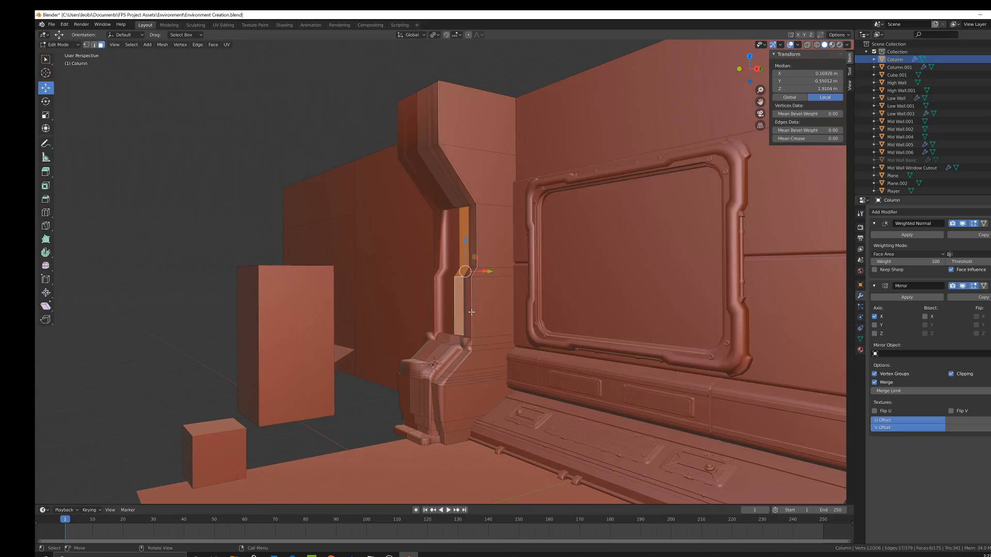
scroll(506, 273, "up", 3)
mouse_move(518, 267)
middle_mouse_down()
mouse_move(505, 295)
mouse_move(504, 278)
middle_mouse_up()
key("g")
key("y")
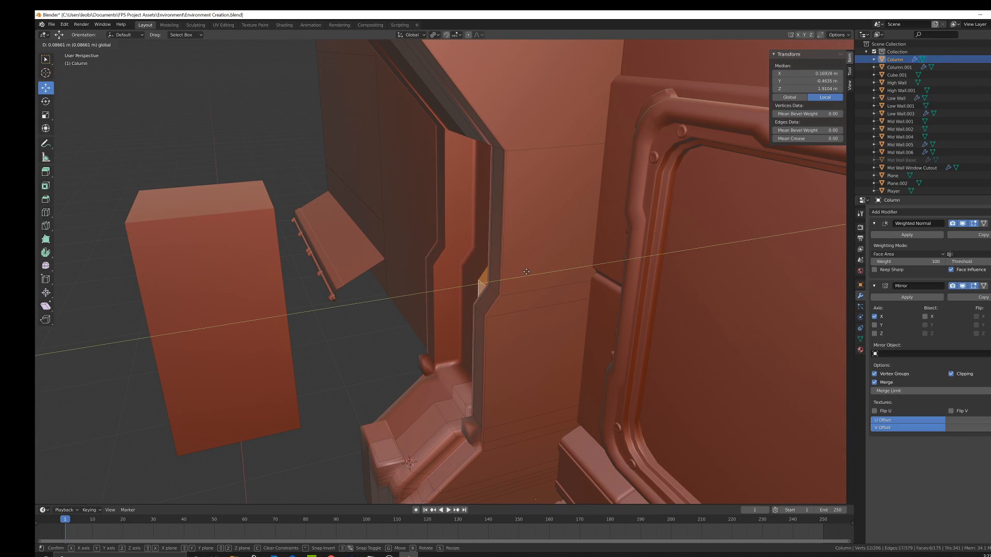
left_click_drag(507, 271, 507, 271)
Step: Try to extrude the small corner block's front face outward about 0.03 m and scale it to 0.689 along X
middle_click_drag(436, 340, 469, 346)
left_click(482, 357)
left_click(485, 359)
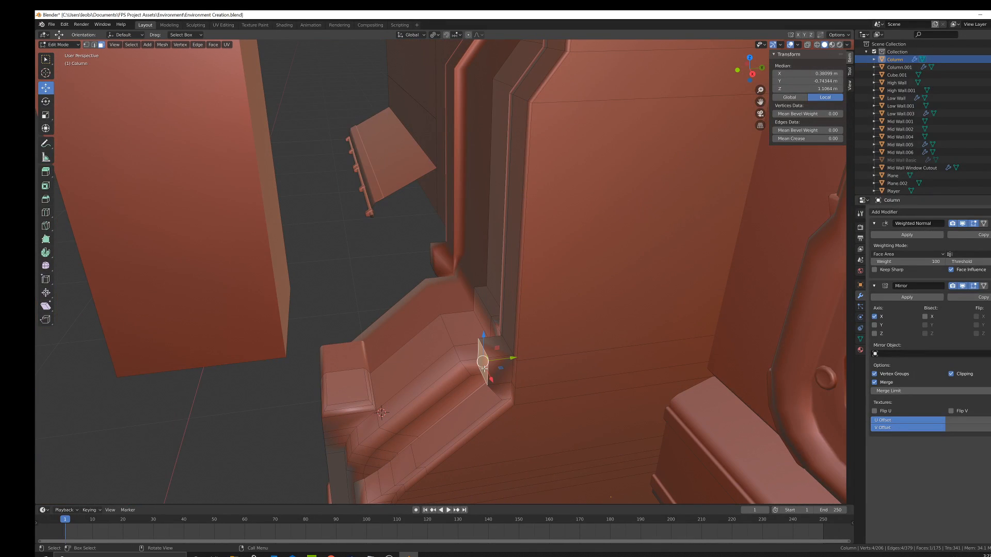
scroll(519, 364, "up", 2)
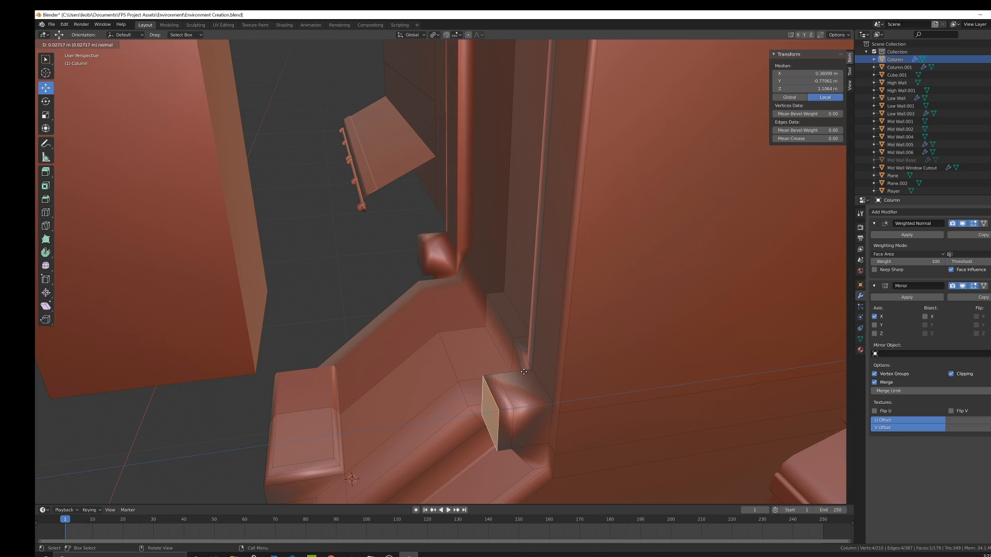
left_click(525, 370)
key("s")
key("x")
left_click(561, 410)
Step: Try to extrude the block's narrowed front face slightly further and scale it again along X
key("e")
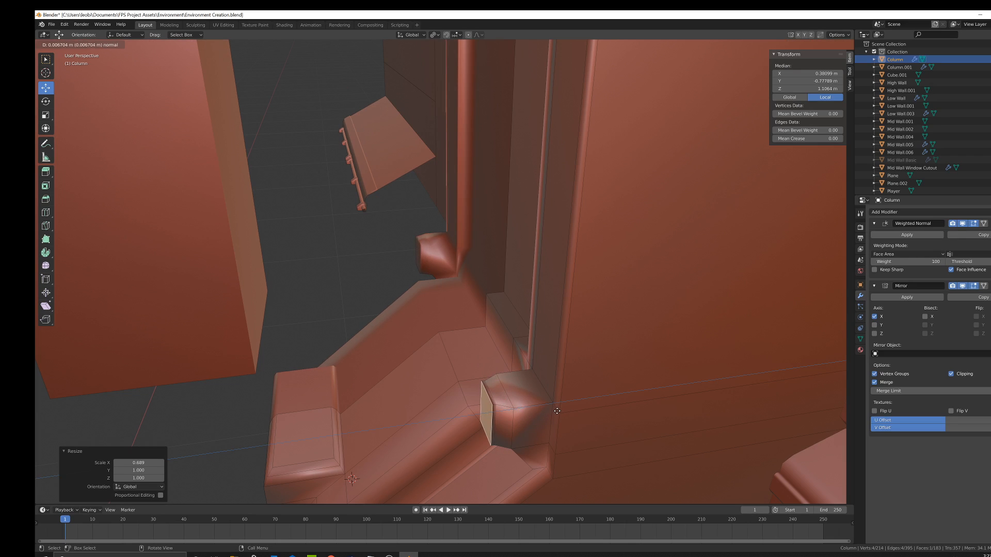
left_click(562, 412)
key("s")
key("x")
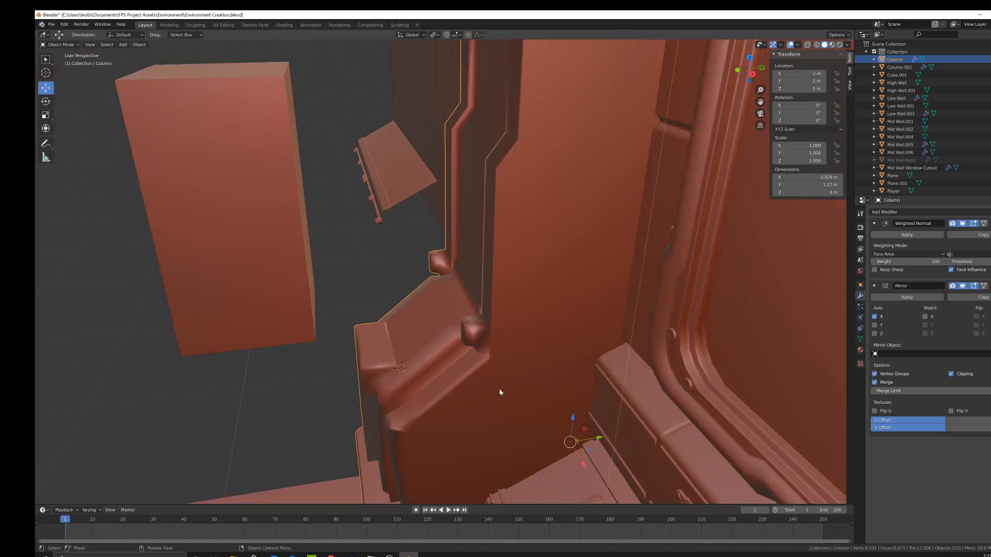
Step: Examine the tapered corner blocks on the column in Object Mode from several angles
middle_click_drag(499, 388, 434, 371)
scroll(432, 343, "up", 4)
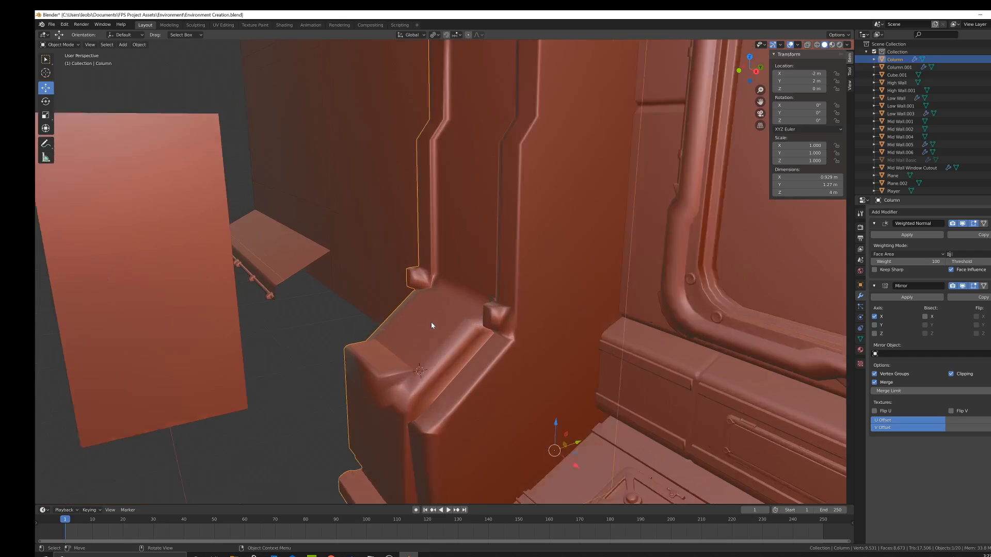
key("Tab")
middle_click_drag(431, 322, 462, 327)
scroll(446, 265, "down", 5)
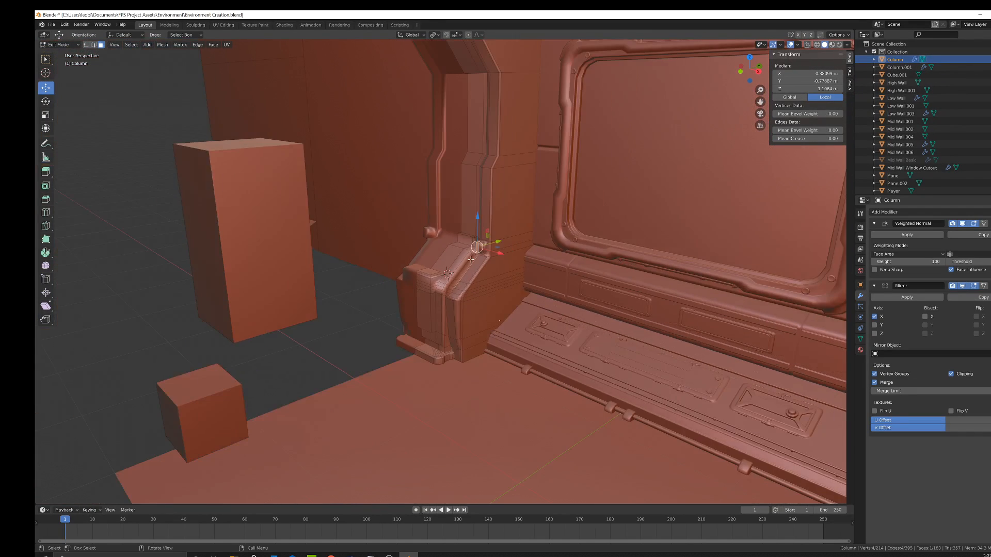
key("Tab")
middle_click_drag(447, 266, 458, 248)
key("Tab")
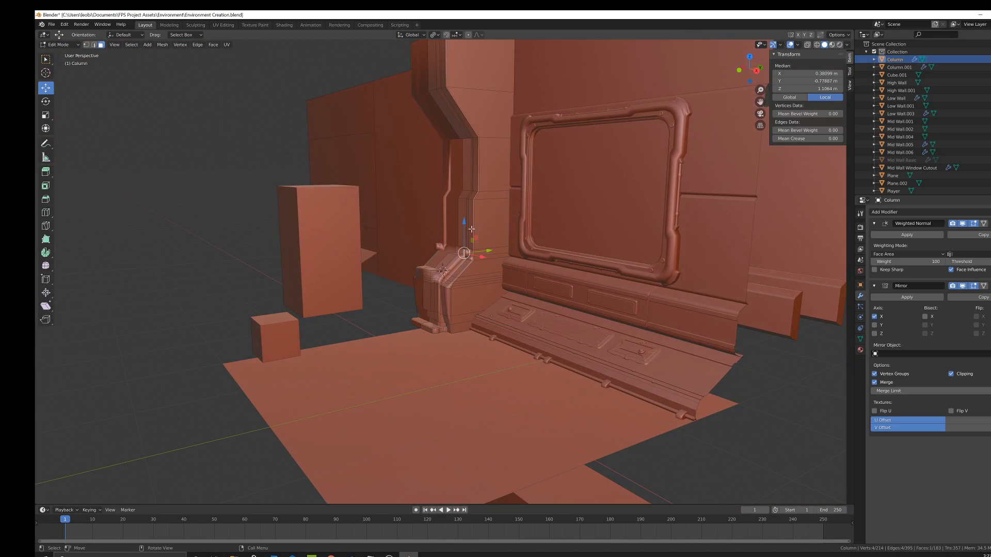
scroll(441, 271, "up", 3)
left_click(95, 46)
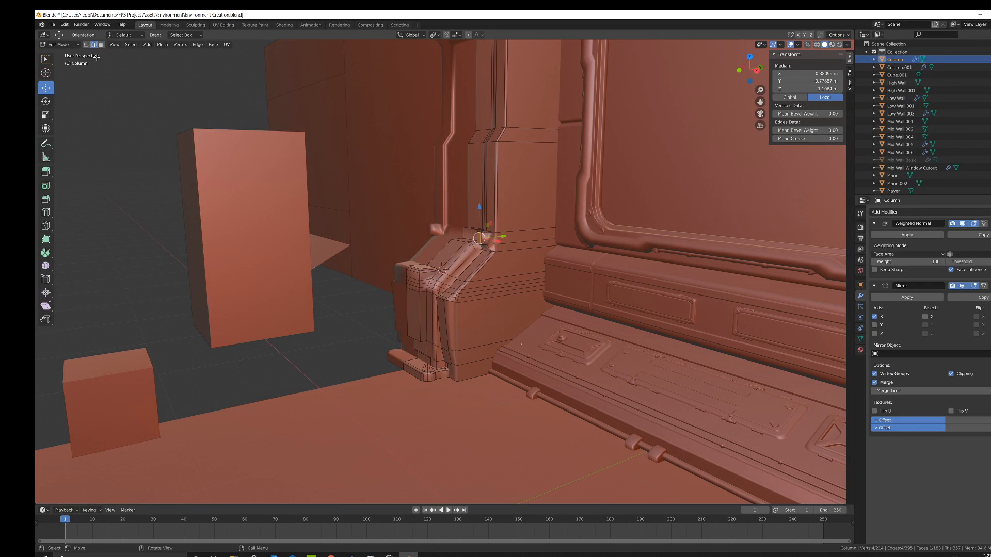
key("alt+a")
middle_click_drag(335, 258, 473, 366)
scroll(429, 338, "up", 3)
scroll(508, 282, "up", 2)
left_click(522, 274, "alt")
key("alt+a")
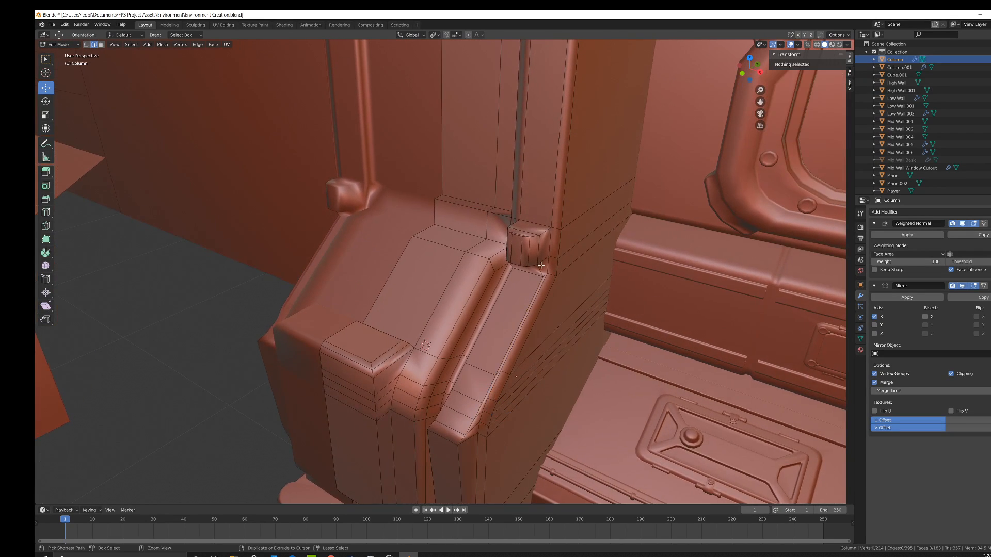
left_click(522, 254, "alt")
Step: Undo the extrusions and X scaling of the small corner block's front face
key("ctrl+z")
key("ctrl+z")
key("ctrl+z")
key("ctrl+z")
key("ctrl+z")
key("ctrl+z")
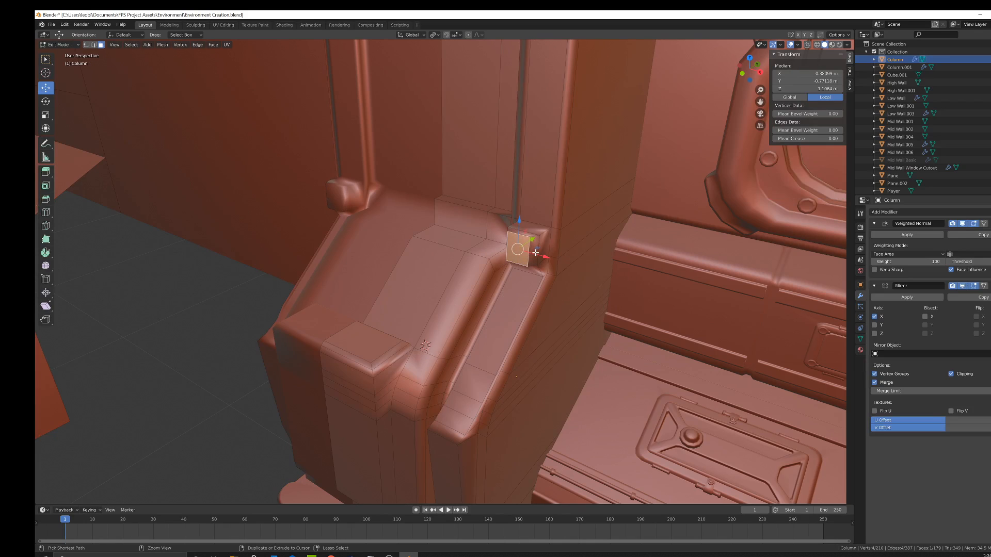
key("ctrl+z")
key("ctrl+z")
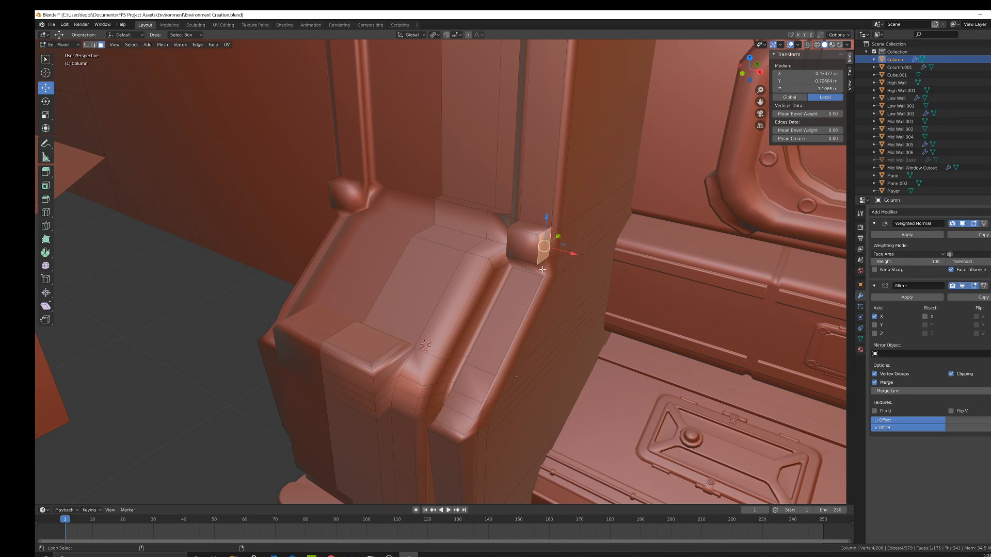
Step: Bevel the vertical edge loop at the front corner of the column's base with one segment, about 0.02 m wide
left_click(96, 46)
left_click(110, 281)
middle_click_drag(433, 280, 459, 181, "shift")
left_click(399, 347, "alt")
key("ctrl+b")
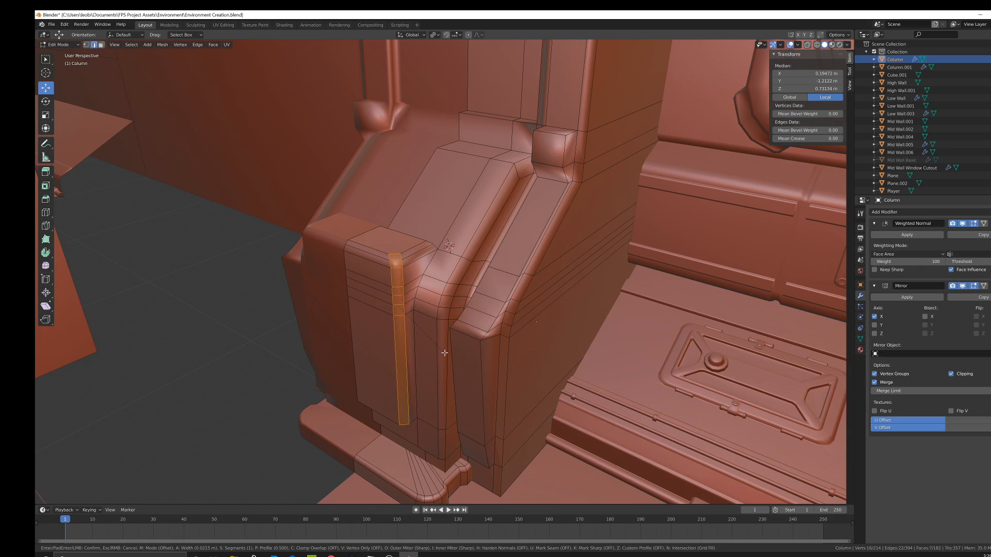
left_click(445, 353)
key("Tab")
middle_click_drag(445, 353, 485, 347)
key("Tab")
Step: Bevel the two edge loops bordering the column base's side strip with one segment, about 0.01 m wide
mouse_move(470, 385)
middle_mouse_down()
mouse_move(472, 357)
mouse_move(463, 373)
middle_mouse_up()
left_click(227, 364)
middle_click_drag(527, 382, 524, 314)
left_click(488, 343, "alt")
left_click(460, 354, "alt+shift")
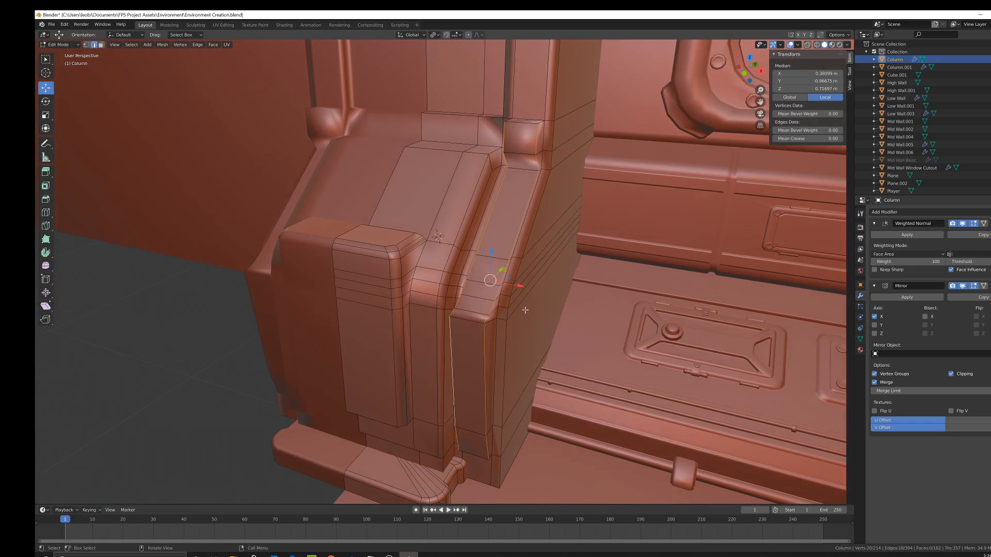
key("ctrl+b")
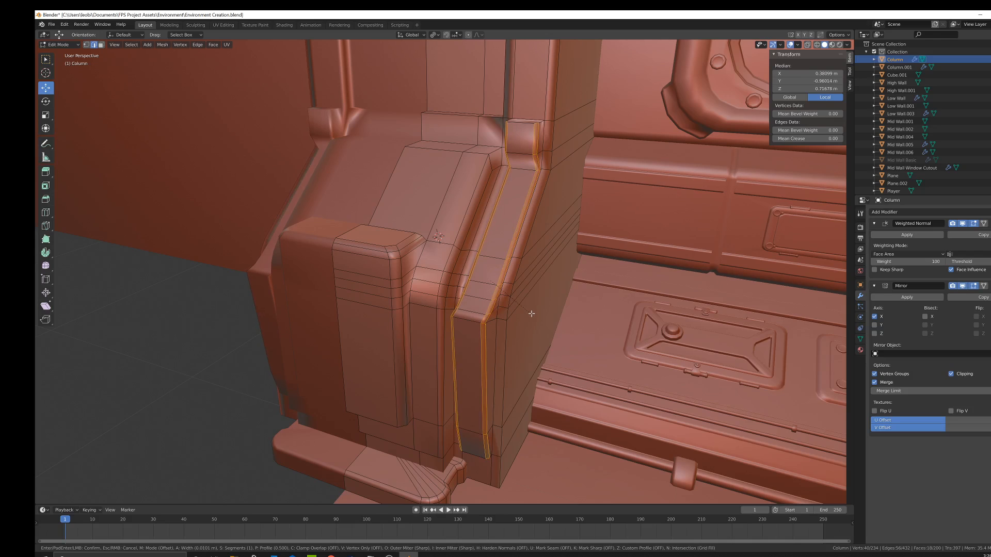
left_click(532, 313)
middle_click_drag(532, 313, 464, 339)
left_click(300, 343)
Step: Examine the column's beveled base and recessed front from several angles in Object Mode and Edit Mode
key("Tab")
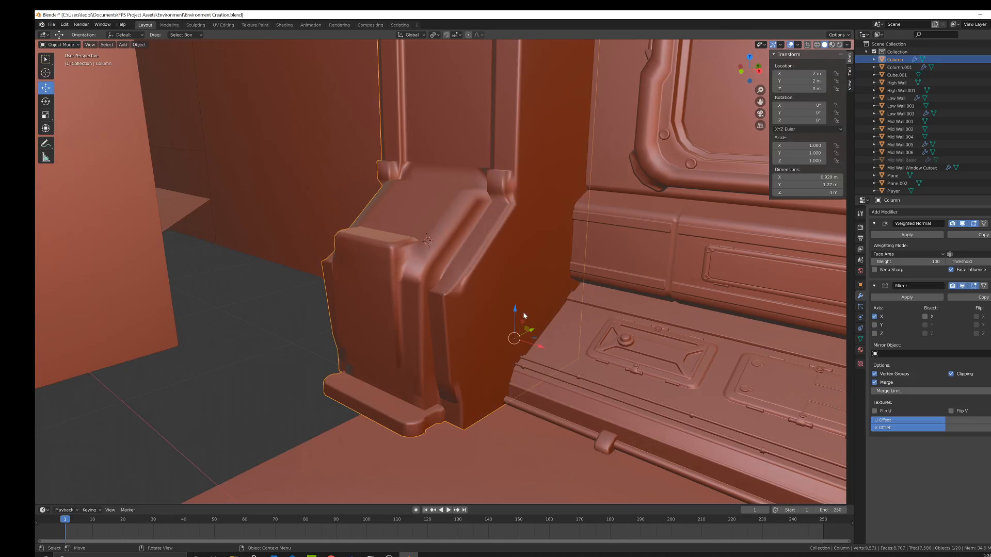
key("Tab")
mouse_move(481, 289)
middle_mouse_down()
mouse_move(509, 243)
mouse_move(520, 283)
mouse_move(531, 284)
mouse_move(492, 263)
mouse_move(488, 295)
middle_mouse_up()
scroll(494, 284, "up", 3)
key("Tab")
key("Tab")
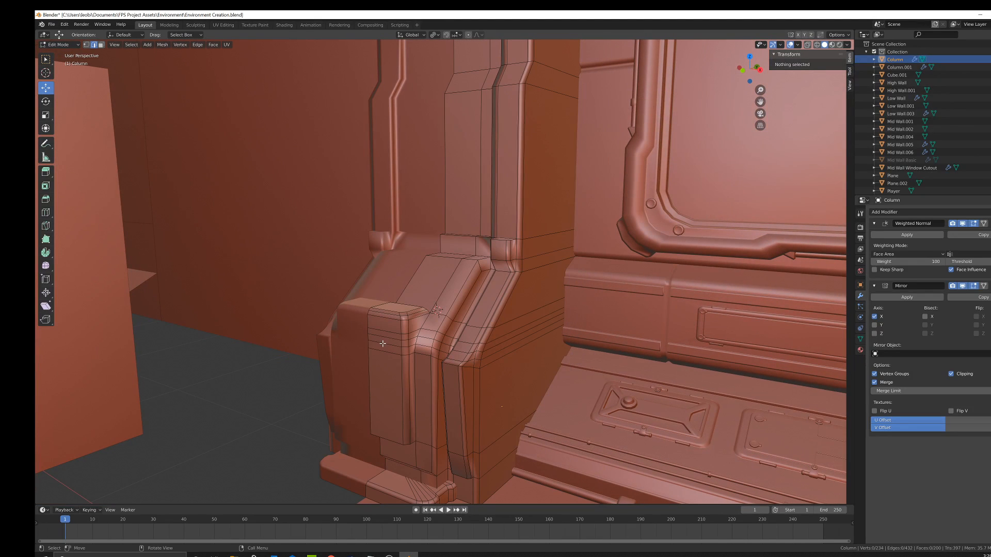
scroll(290, 341, "down", 8)
key("Tab")
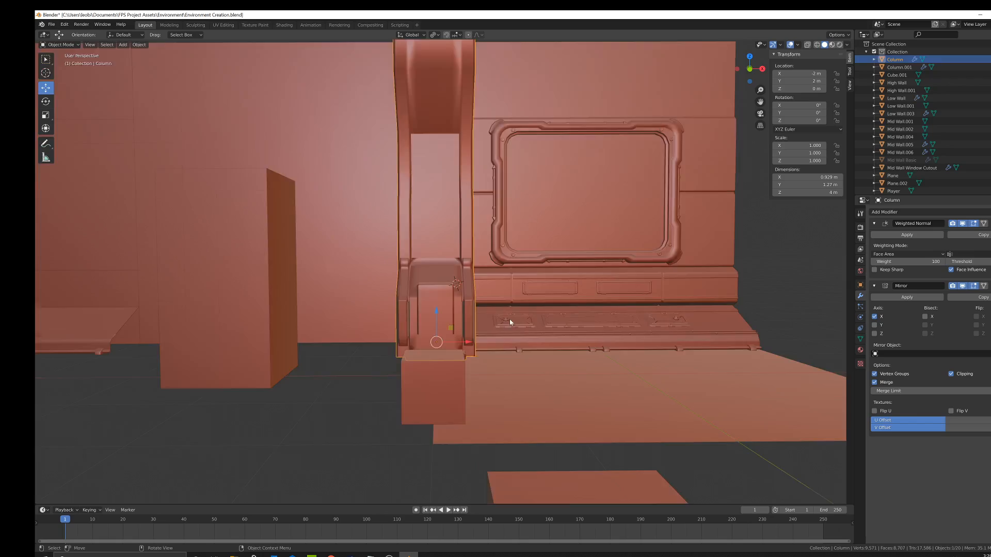
scroll(520, 336, "up", 5)
key("Tab")
scroll(443, 311, "up", 4)
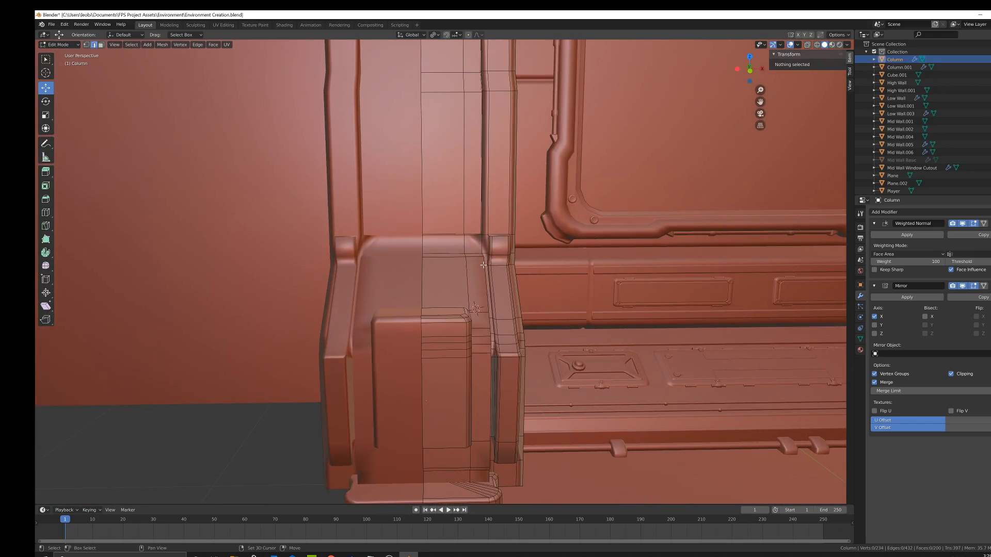
scroll(443, 311, "down", 2)
middle_click_drag(444, 311, 785, 302)
middle_click_drag(528, 329, 497, 344)
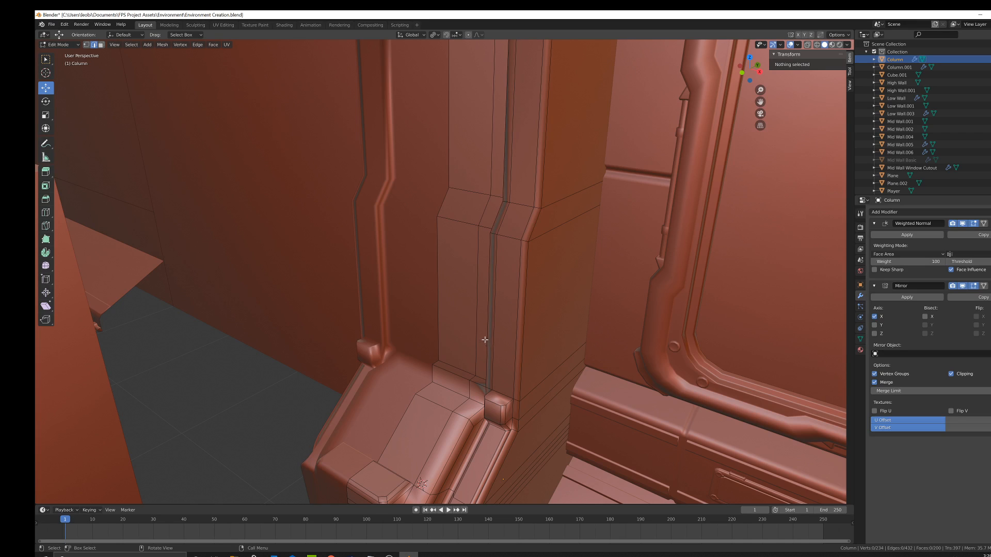
middle_click_drag(484, 340, 475, 331)
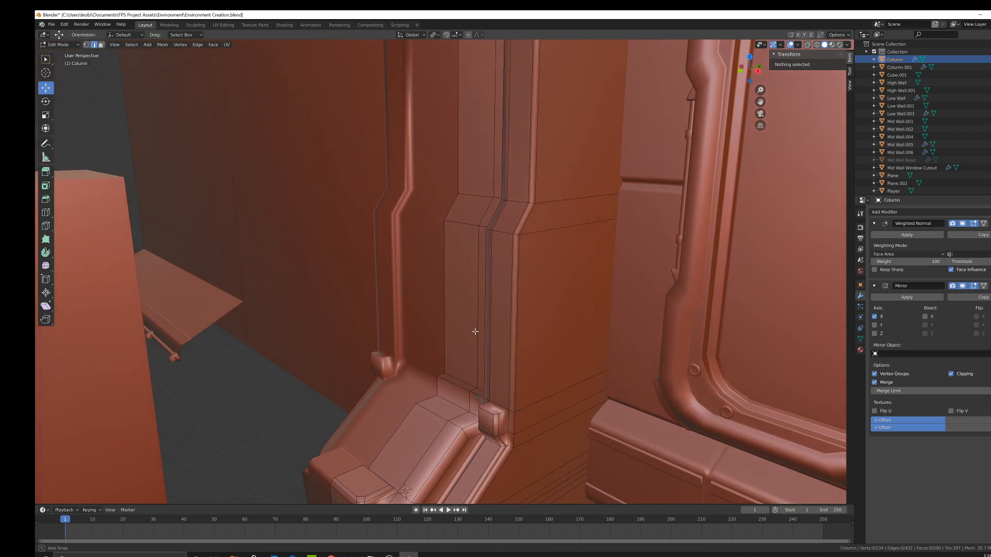
left_click(101, 45)
middle_click_drag(442, 259, 465, 242)
middle_click_drag(469, 187, 481, 249)
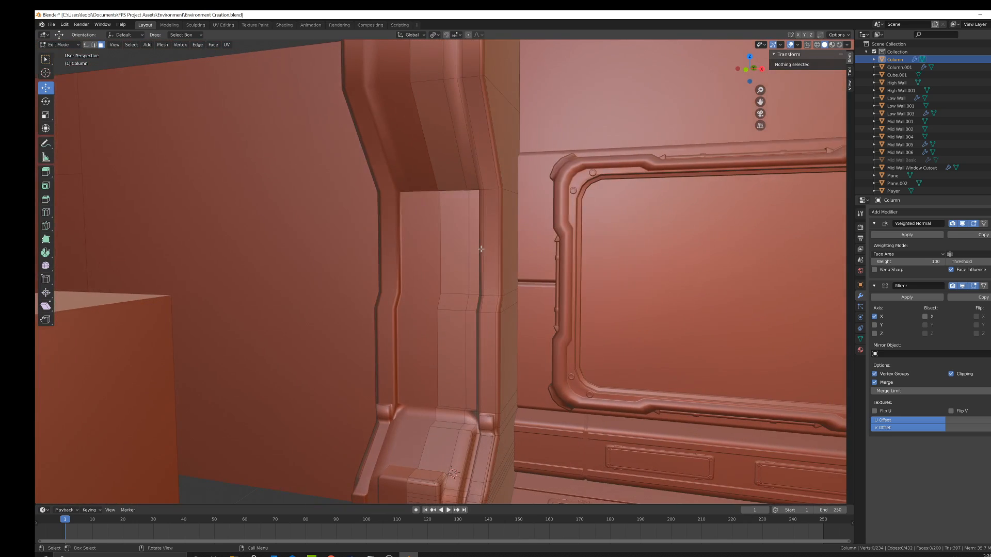
middle_click_drag(483, 312, 467, 232)
scroll(502, 359, "up", 3)
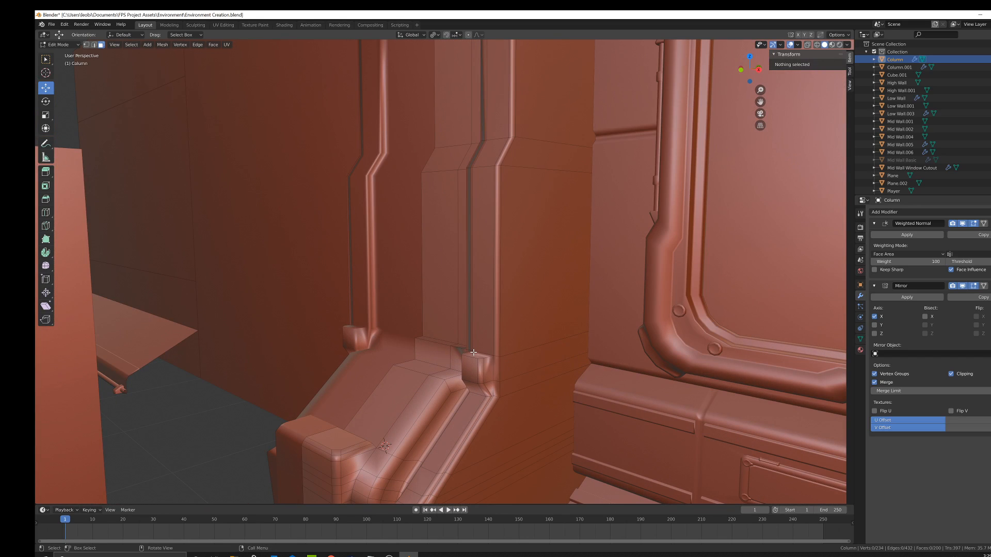
mouse_move(464, 353)
middle_mouse_down()
mouse_move(508, 359)
mouse_move(467, 297)
mouse_move(433, 314)
mouse_move(447, 345)
middle_mouse_up()
scroll(495, 346, "down", 7)
scroll(434, 314, "up", 8)
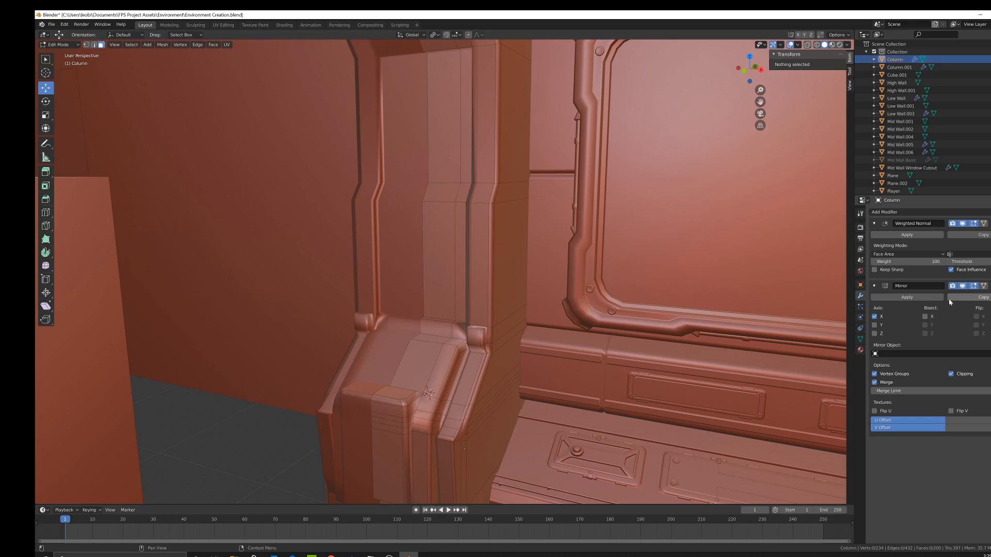
Step: Try a weight of 6 on the column's Weighted Normal modifier and undo it
left_click(930, 261)
type("6")
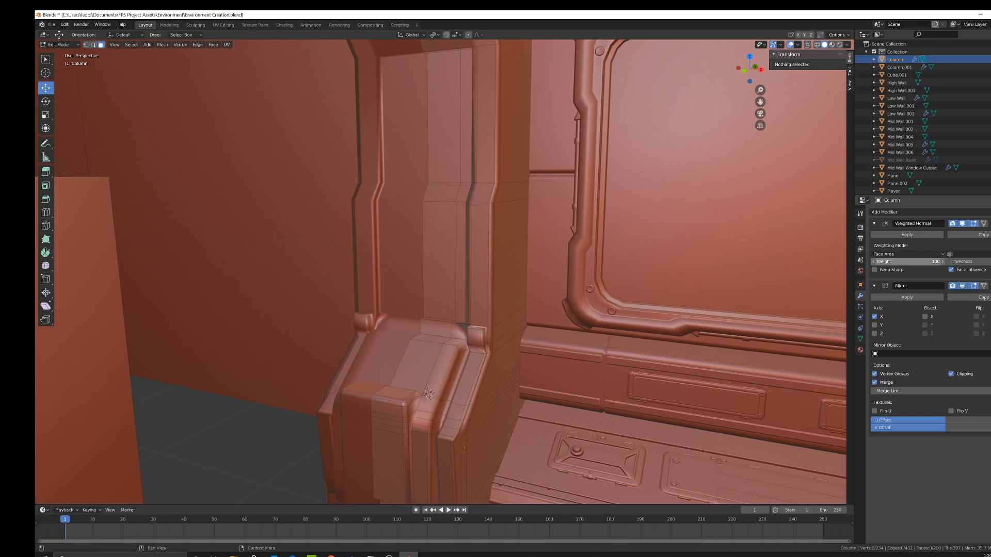
key("Return")
key("ctrl+z")
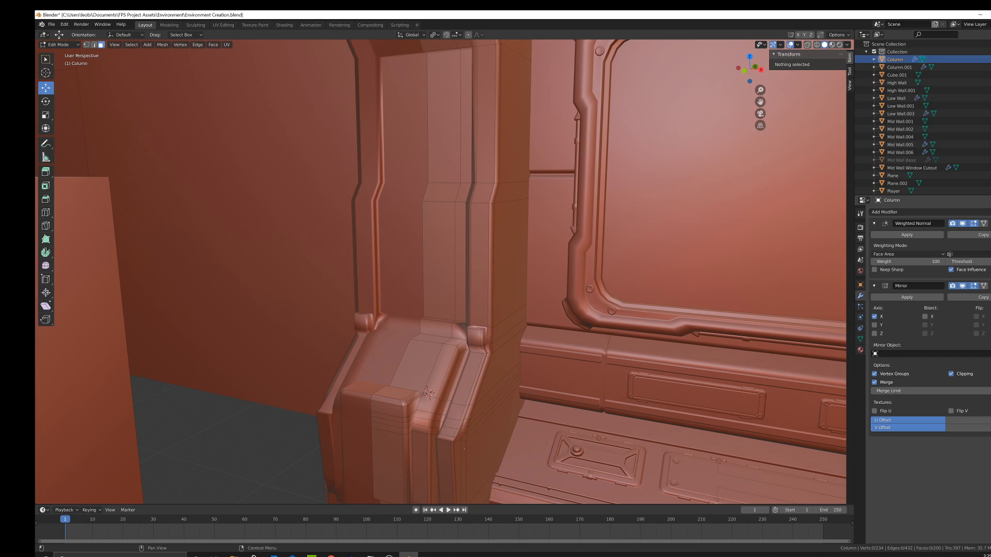
Step: Try the column without its Weighted Normal modifier and compare the shading around the base
left_click(990, 223)
scroll(539, 310, "down", 4)
key("Tab")
middle_click_drag(539, 310, 493, 322)
key("Tab")
scroll(477, 325, "up", 3)
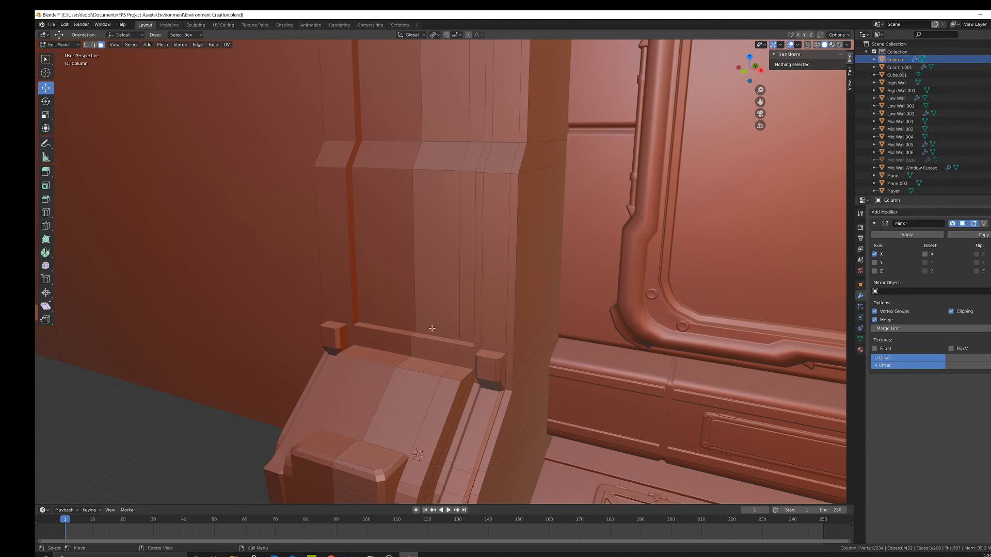
middle_click_drag(419, 317, 475, 339)
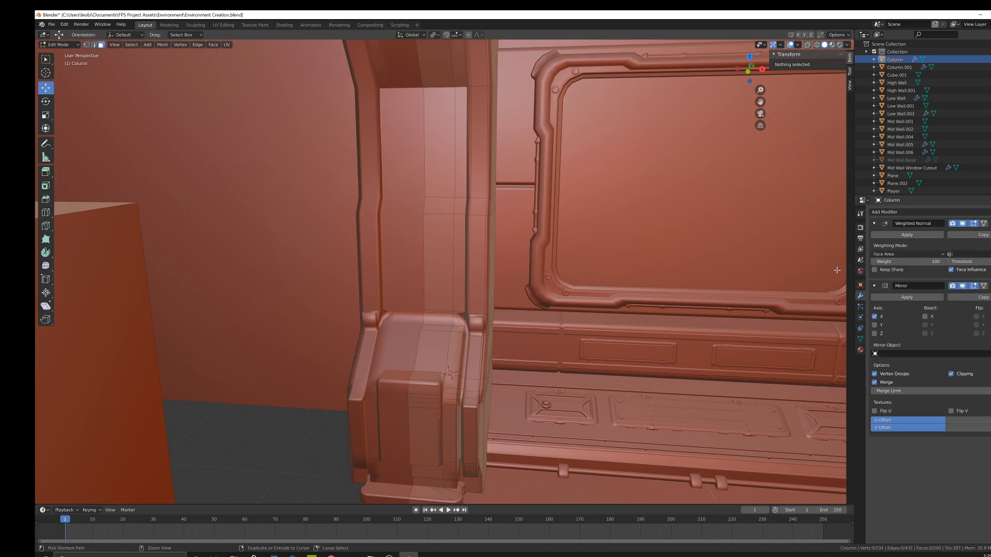
Step: Inspect the column's shading with the Weighted Normal modifier, from the base up to the recessed front
middle_click_drag(674, 277, 648, 282)
scroll(442, 305, "up", 4)
middle_click_drag(489, 316, 480, 316)
scroll(486, 298, "down", 6)
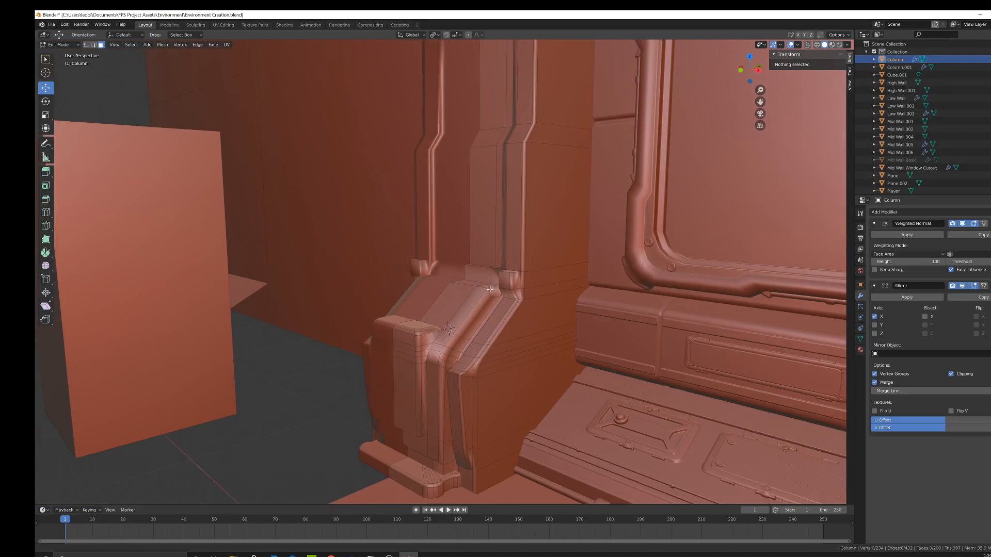
middle_click_drag(490, 289, 490, 288, "shift")
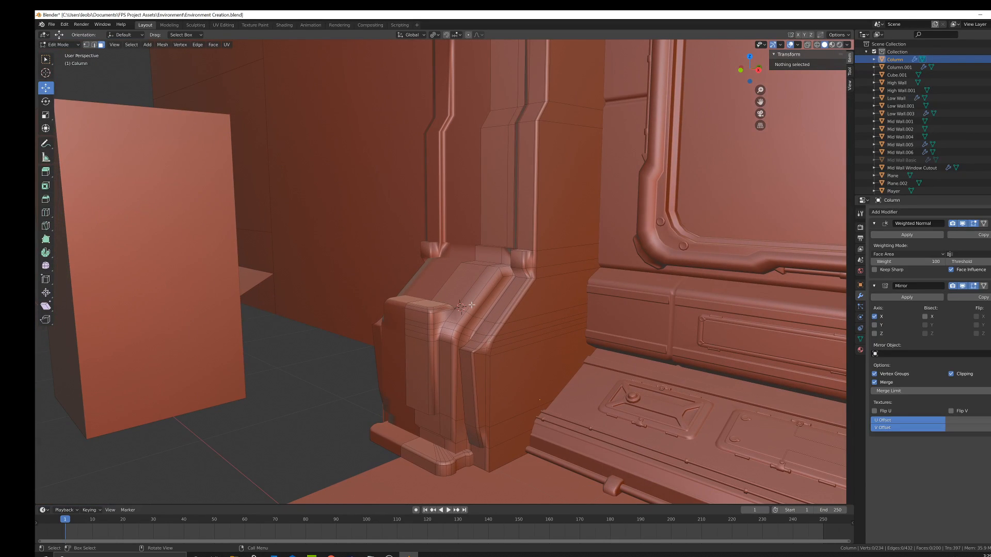
mouse_move(457, 345)
middle_mouse_down()
mouse_move(473, 329)
mouse_move(455, 358)
middle_mouse_up()
middle_click_drag(514, 248, 453, 426, "shift")
middle_click_drag(440, 314, 454, 313)
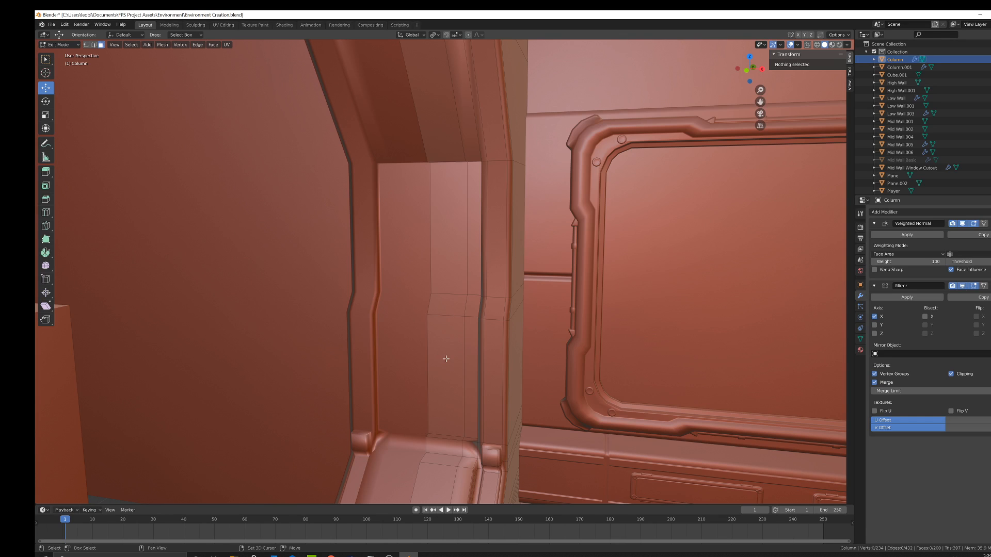
middle_click_drag(446, 358, 455, 298, "shift")
middle_click_drag(436, 332, 453, 324)
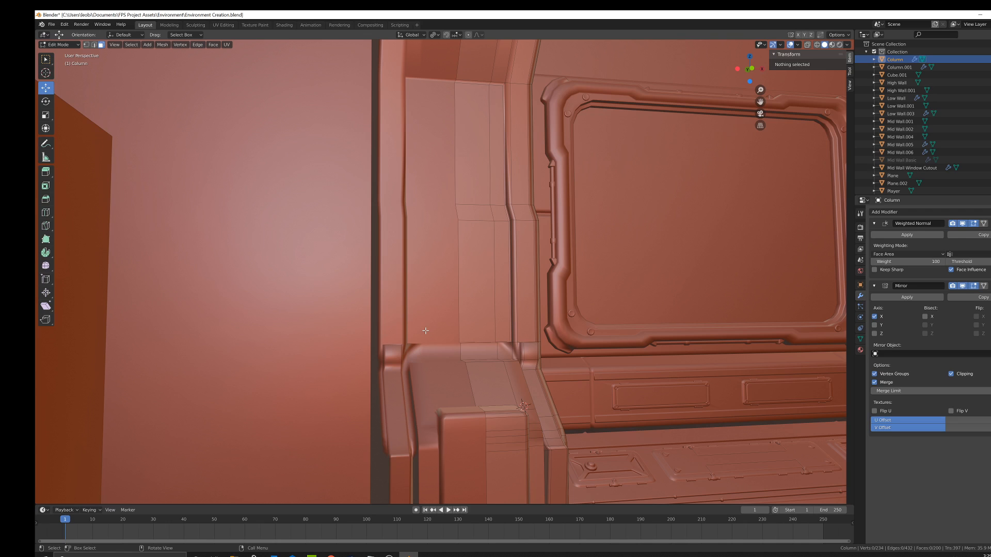
middle_click_drag(465, 329, 437, 332)
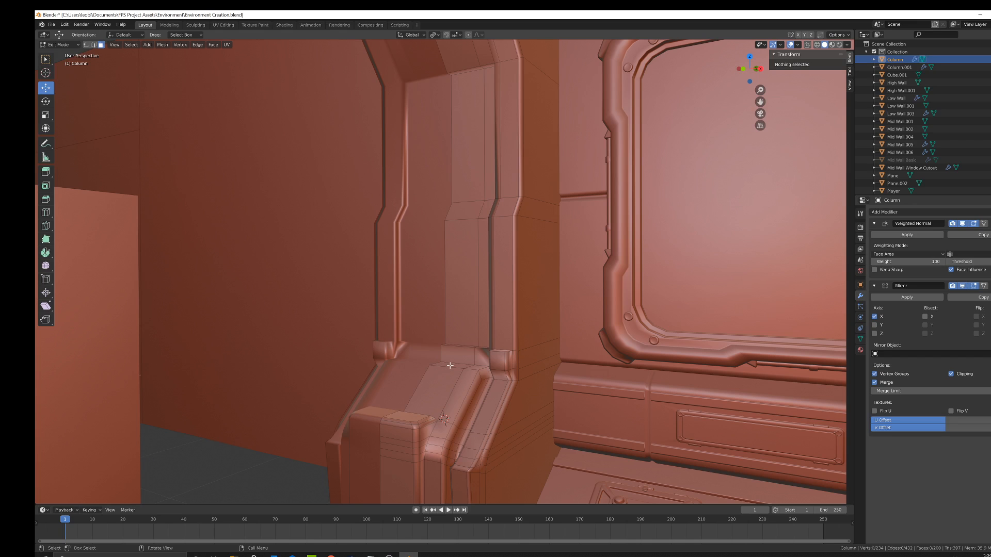
left_click(465, 332)
middle_click_drag(466, 332, 483, 355)
Step: In Object Mode, place the 3D cursor low on the column base's narrow front strip and add a cube there
key("Tab")
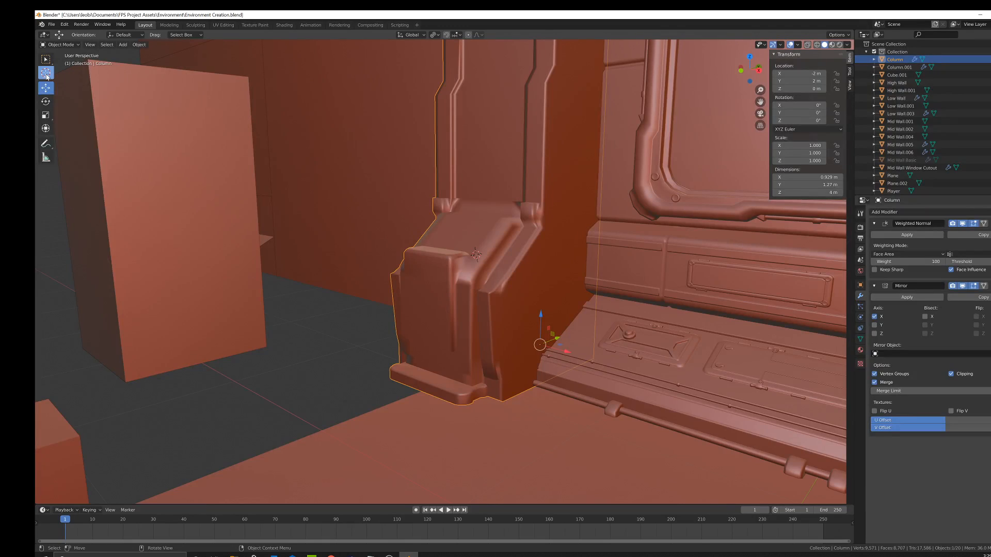
left_click(46, 73)
scroll(447, 361, "up", 2)
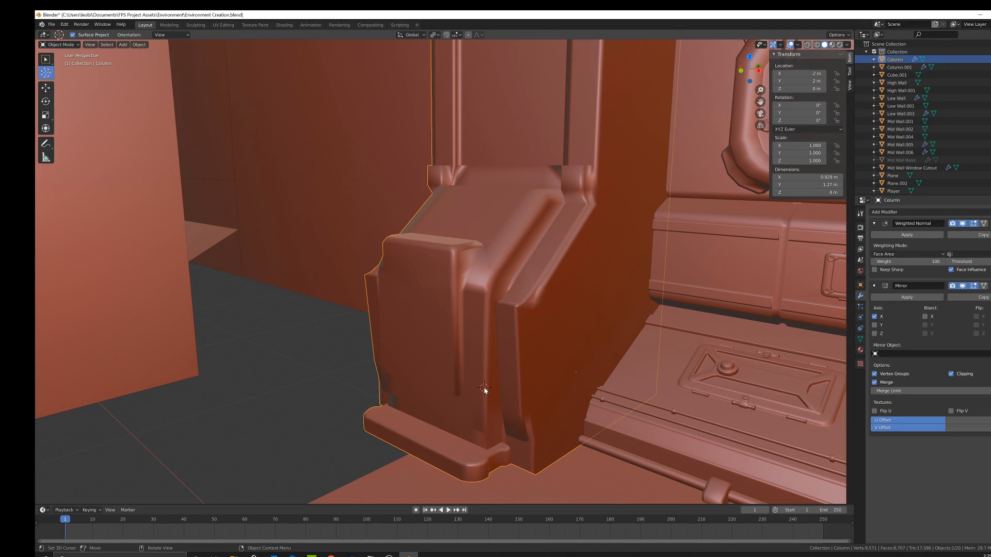
key("shift+a")
mouse_move(487, 397)
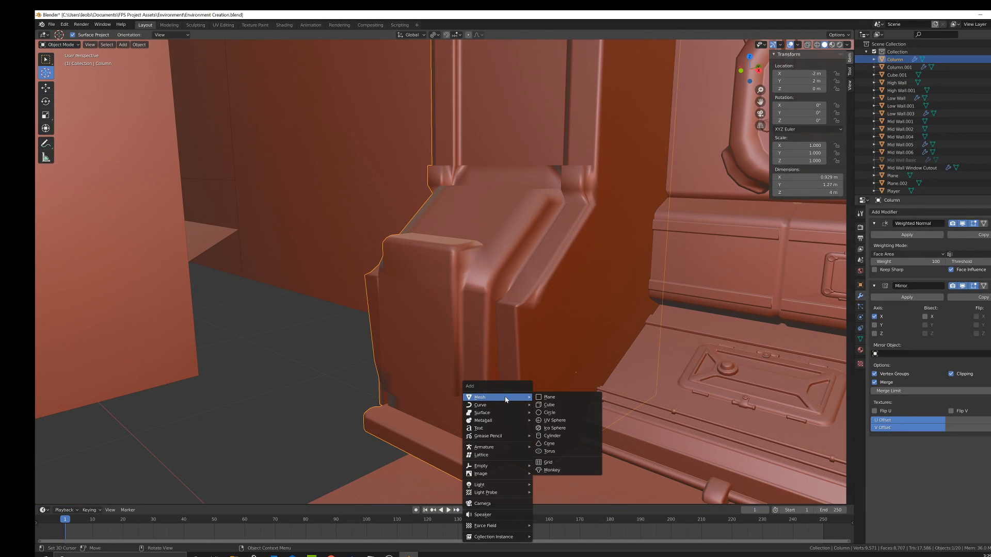
left_click(568, 407)
Step: Scale the cube into an upright bar about 0.07 m wide and deep and 0.33 m tall
key("s")
left_click(506, 393)
key("s")
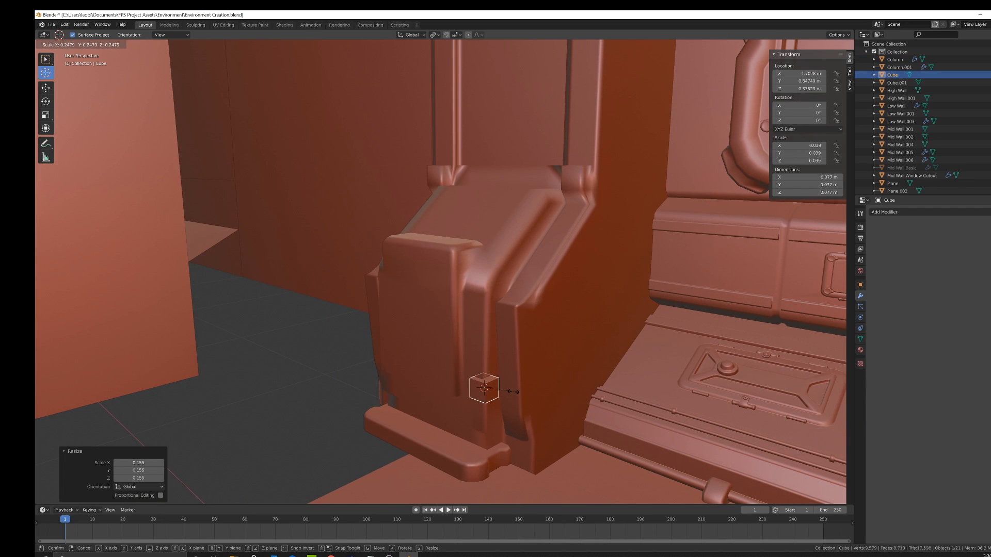
left_click(517, 392)
scroll(517, 392, "up", 1)
key("s")
key("z")
left_click(576, 365)
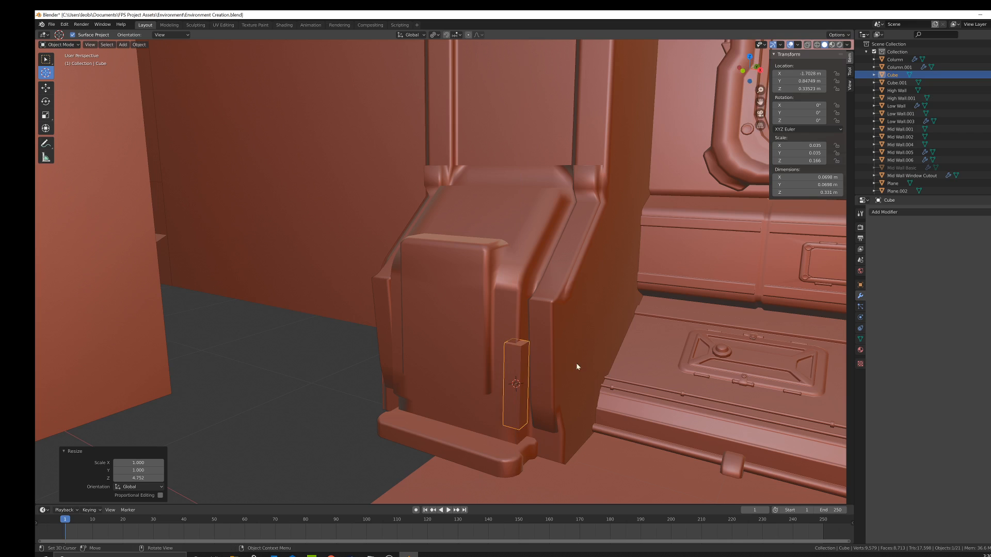
Step: Move the bar about -0.009 m along X and about 0.053 m up along Z on the front strip
middle_click_drag(575, 363, 582, 360)
left_click(46, 91)
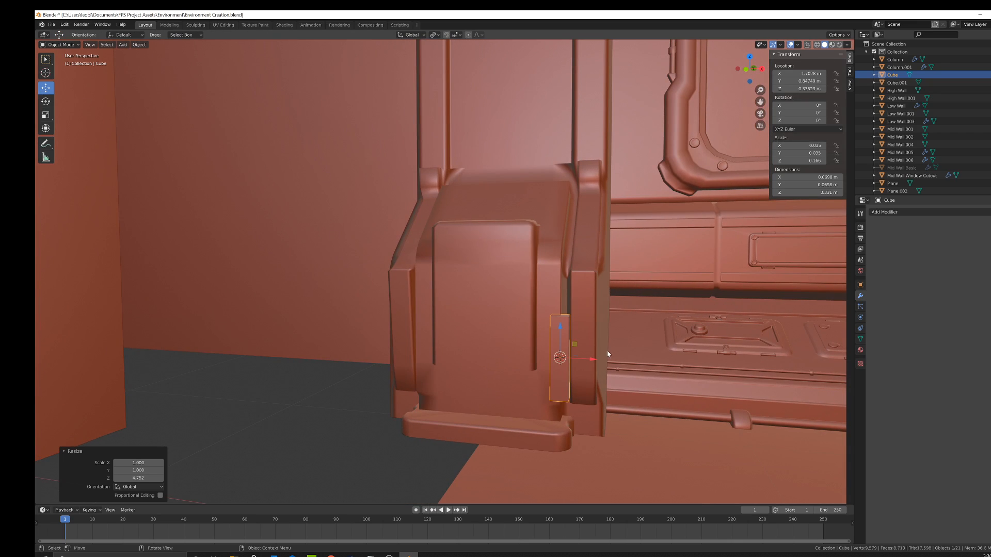
left_click_drag(592, 361, 590, 360)
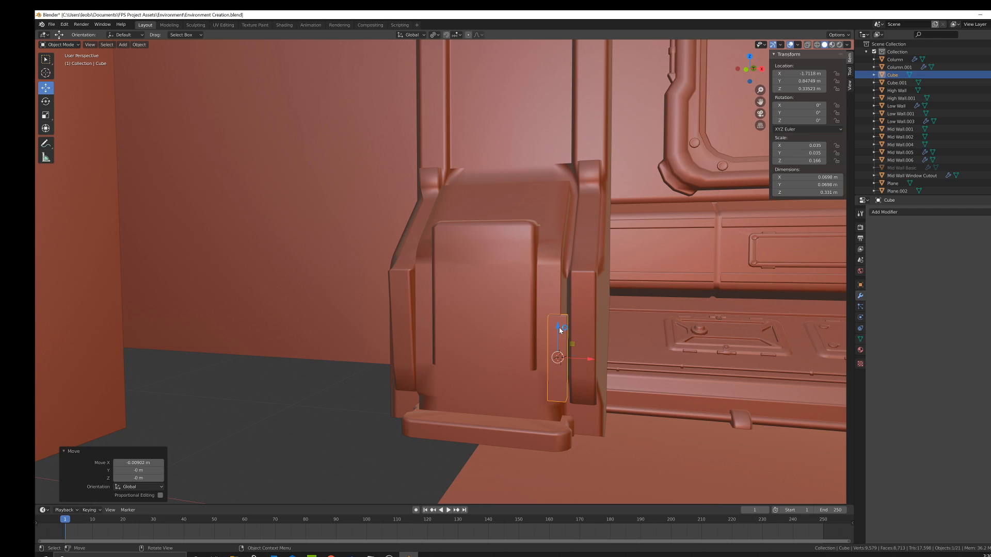
left_click_drag(561, 330, 560, 316)
middle_click_drag(561, 316, 606, 340)
Step: Apply the bar's scale and rename the object Boolean
key("ctrl+a")
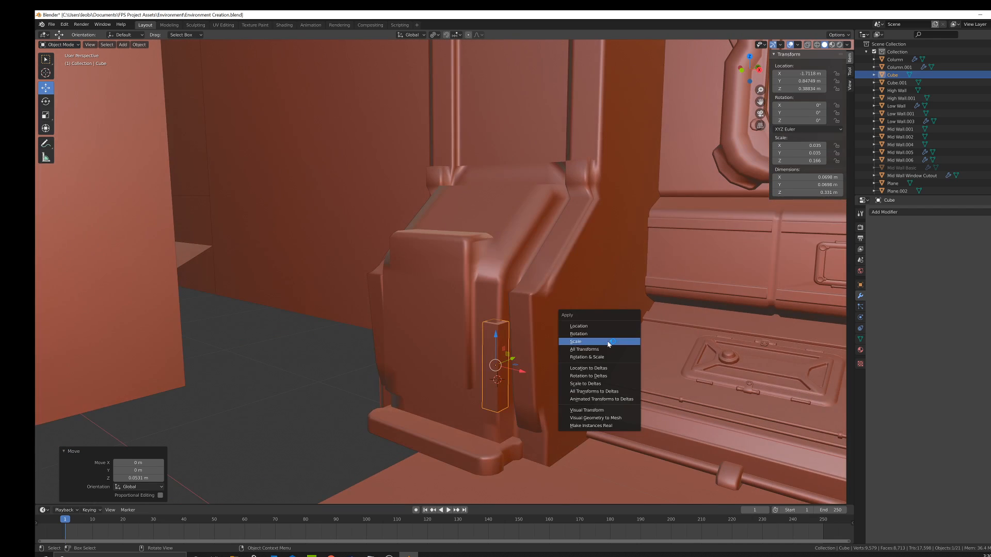
left_click(608, 341)
double_click(892, 75)
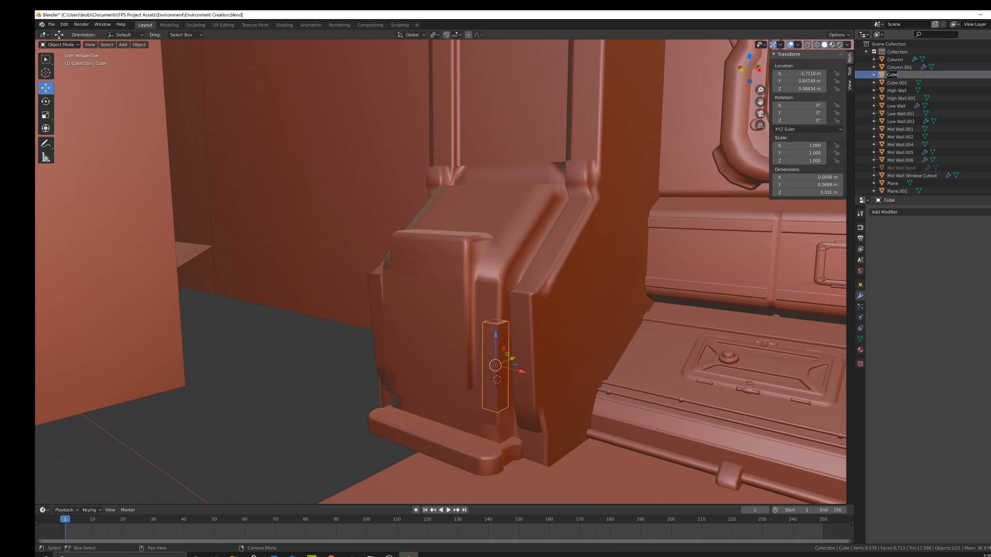
type("Boolean")
key("Return")
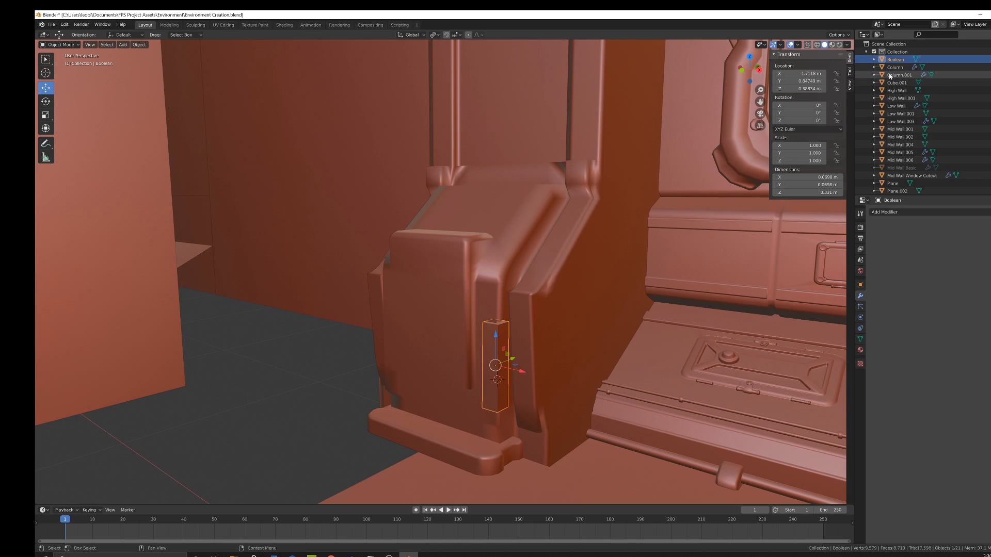
Step: Try a Bevel modifier on the Boolean bar
scroll(774, 216, "up", 3)
left_click(892, 213)
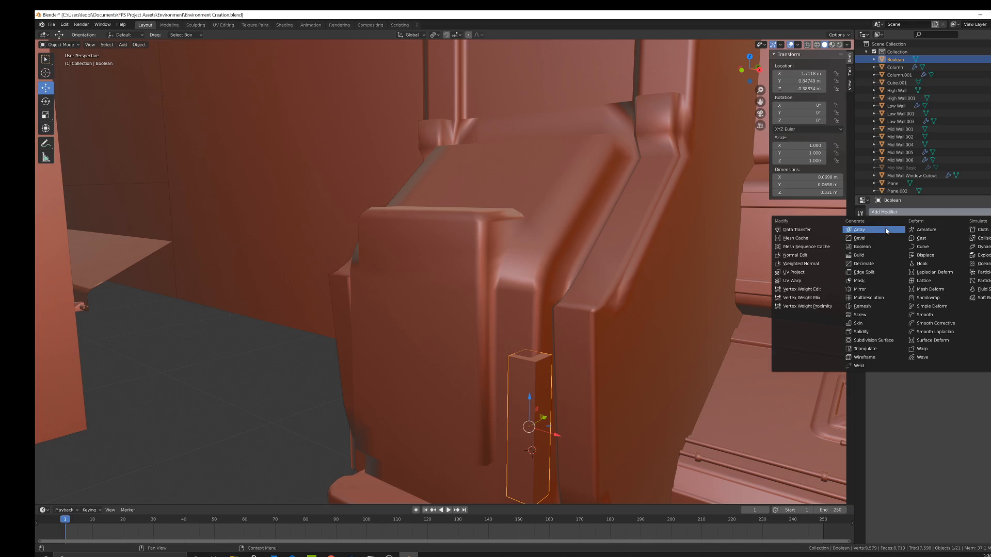
left_click(870, 240)
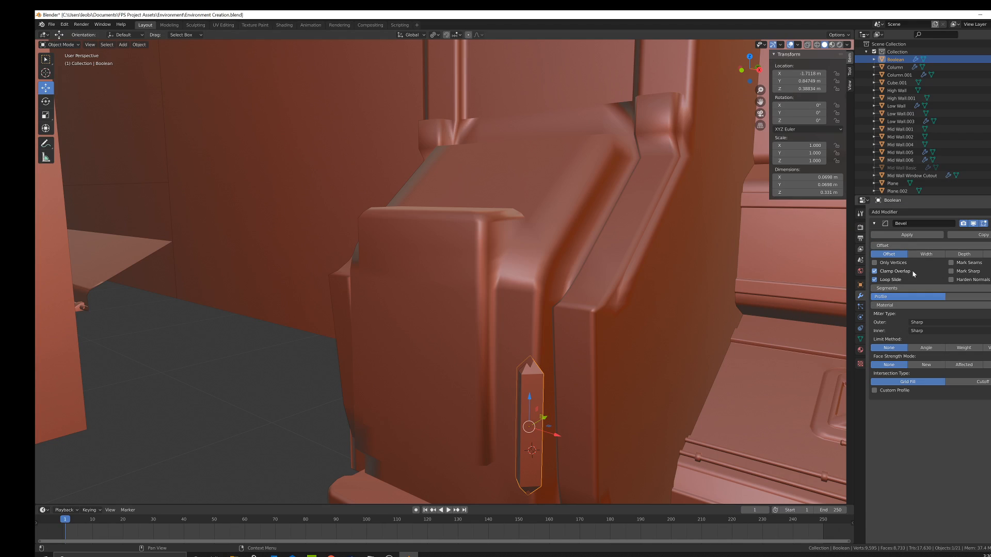
left_click(990, 224)
left_click(925, 213)
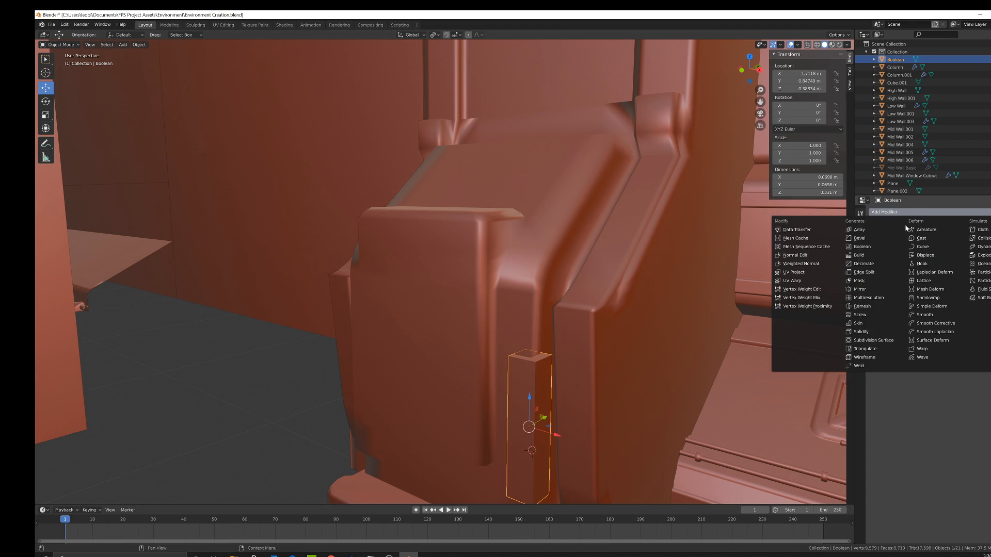
left_click(867, 238)
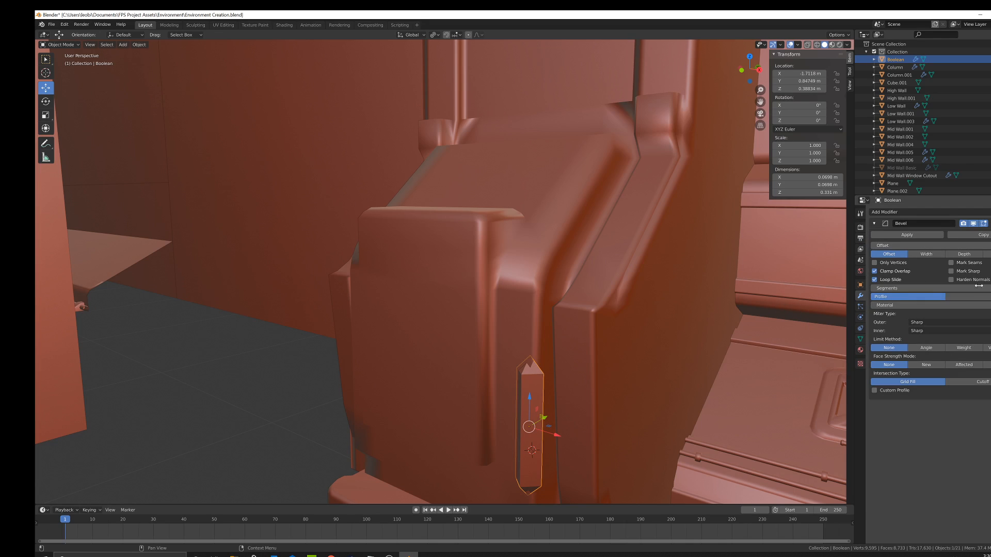
left_click(990, 223)
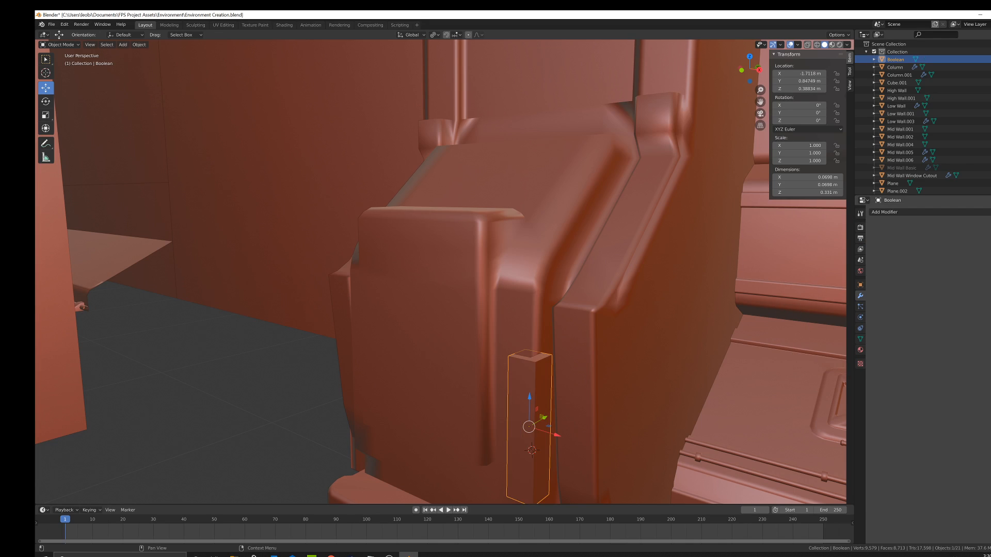
Step: Bevel all edges of the Boolean bar with a single segment
key("Tab")
key("ctrl+b")
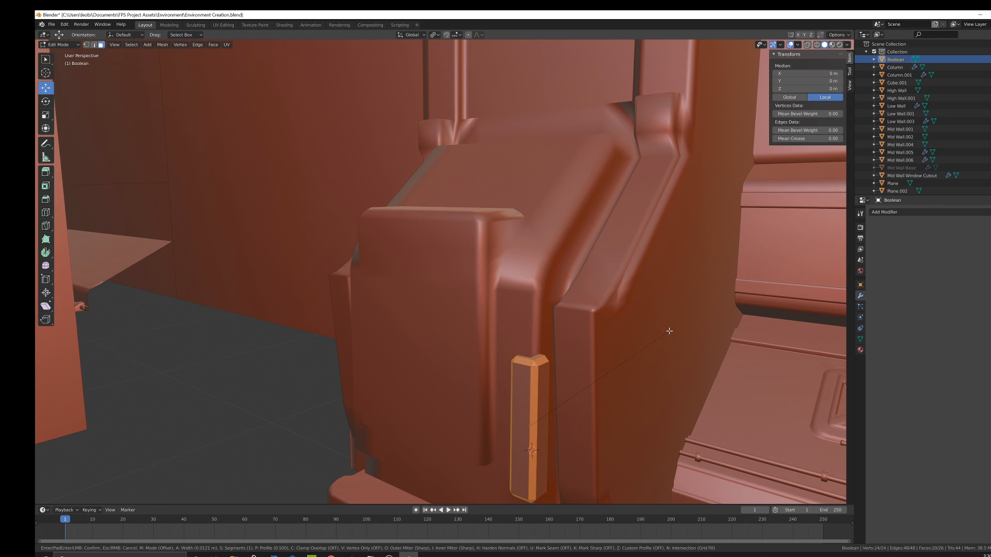
left_click(670, 331)
key("Tab")
Step: Add a Boolean modifier to the column, set to Difference with the Boolean bar as its object, and apply it
scroll(533, 320, "down", 4)
middle_click_drag(532, 320, 512, 289)
left_click(512, 288)
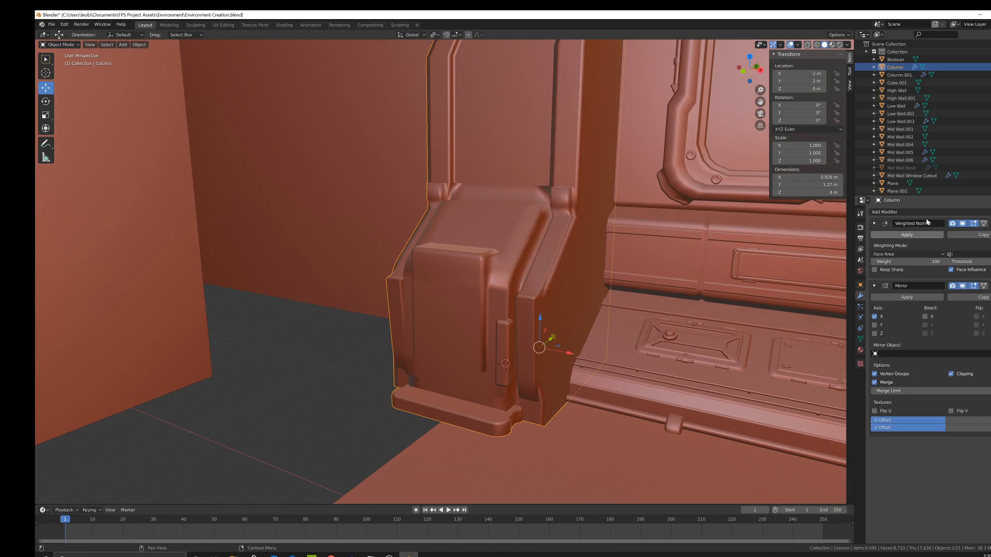
left_click(898, 212)
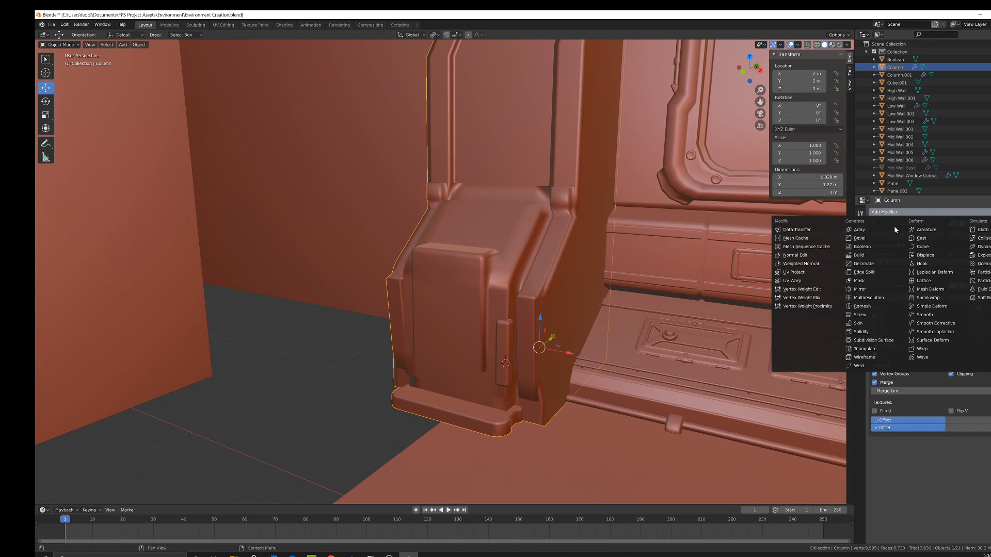
left_click(876, 248)
left_click(956, 477)
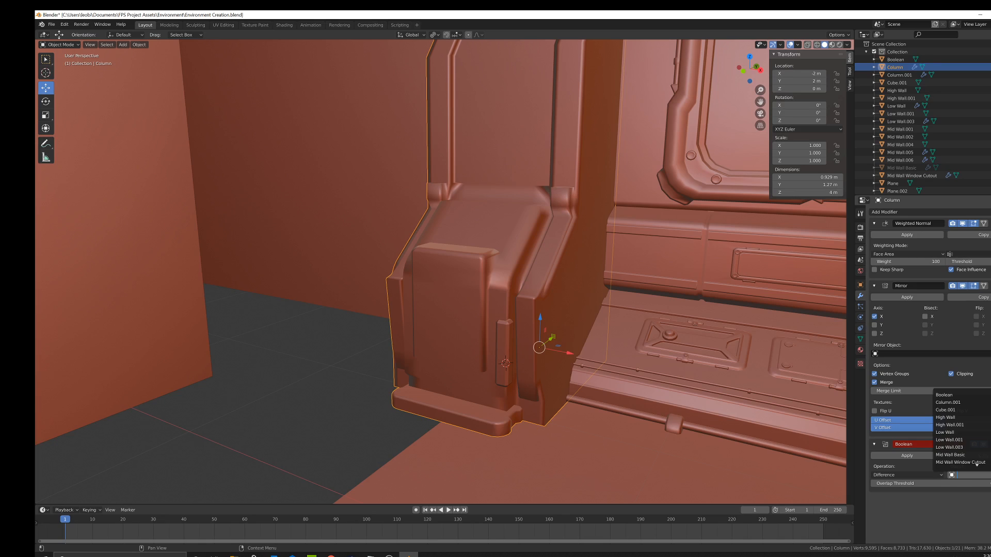
left_click(949, 394)
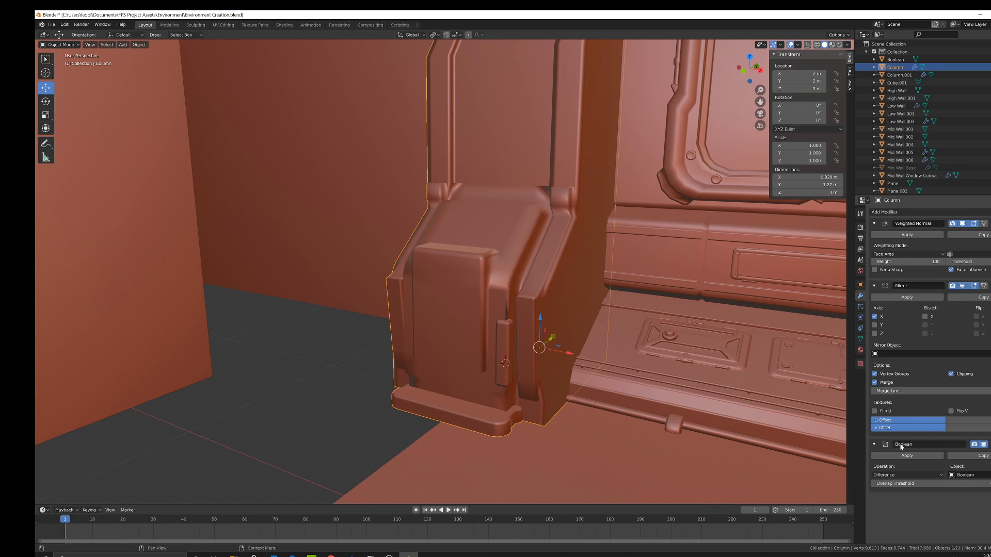
left_click(904, 456)
Step: Delete the Boolean cutter bar from the scene
middle_click_drag(488, 361, 488, 271)
left_click(557, 320)
key("x")
left_click(630, 319)
Step: Select the edges around the cut slot on the column base's front strip in edge mode
left_click(489, 272)
key("Tab")
middle_click_drag(536, 304, 522, 306)
scroll(521, 306, "up", 4)
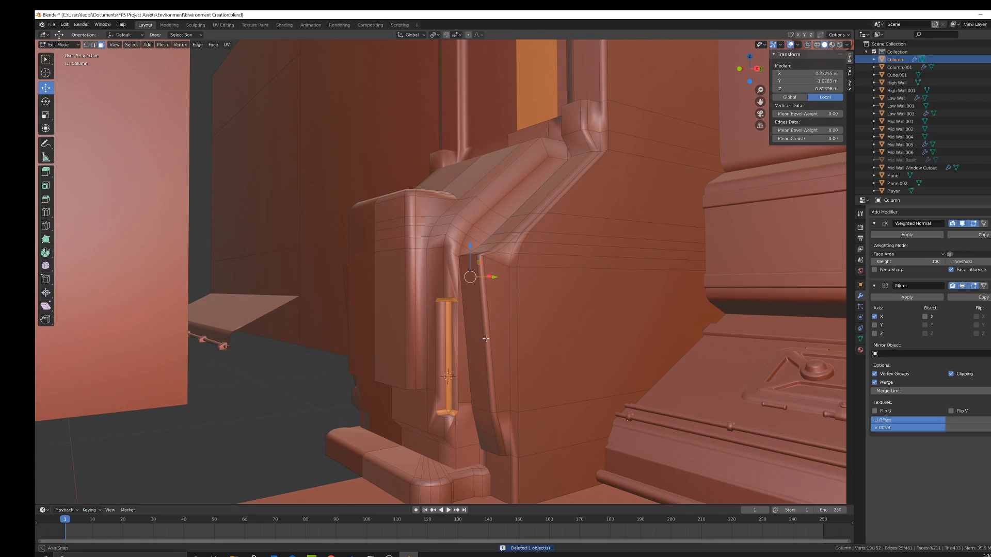
key("alt+a")
left_click(94, 45)
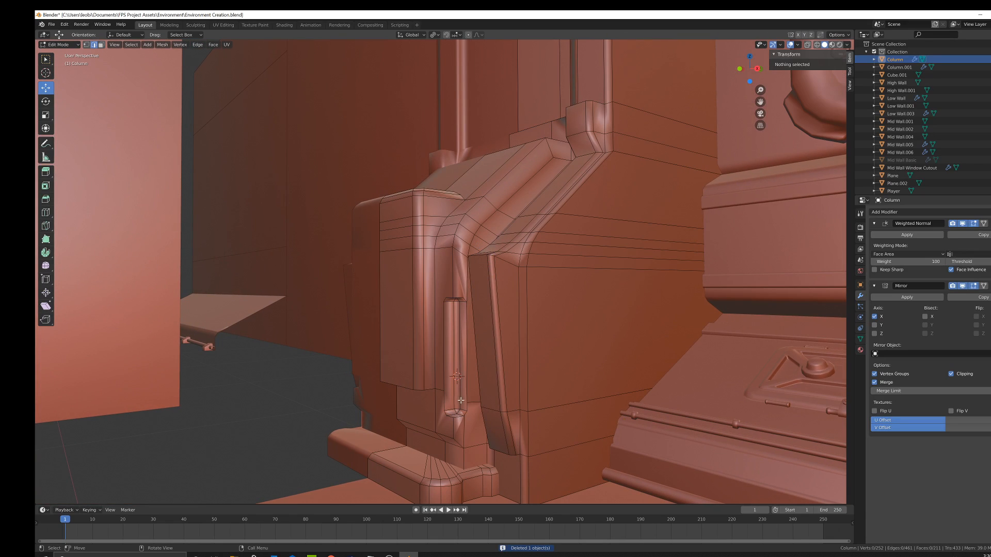
left_click(466, 399, "alt")
left_click(463, 418, "alt+shift")
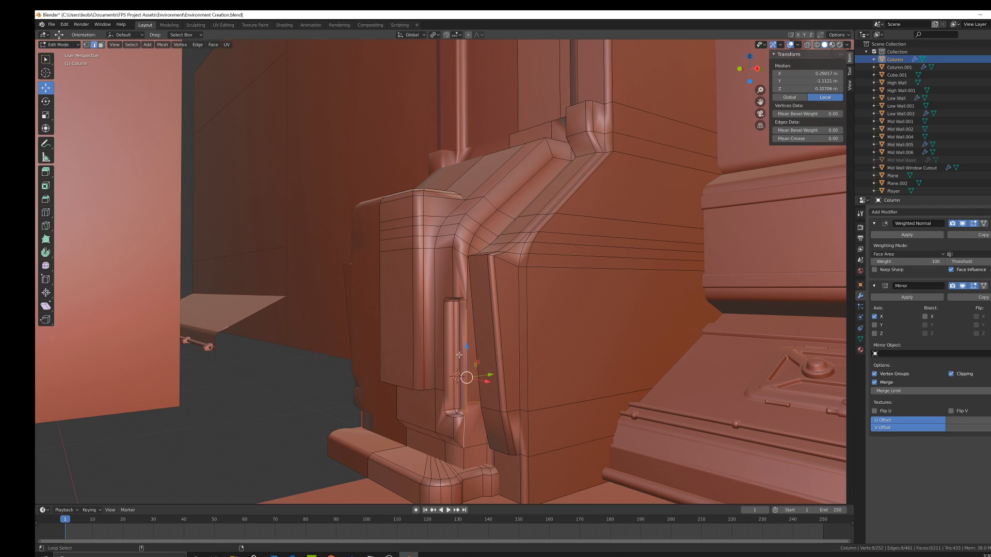
left_click(447, 300, "alt+shift")
middle_click_drag(447, 300, 462, 276)
left_click(461, 285, "alt+shift")
scroll(480, 401, "up", 1)
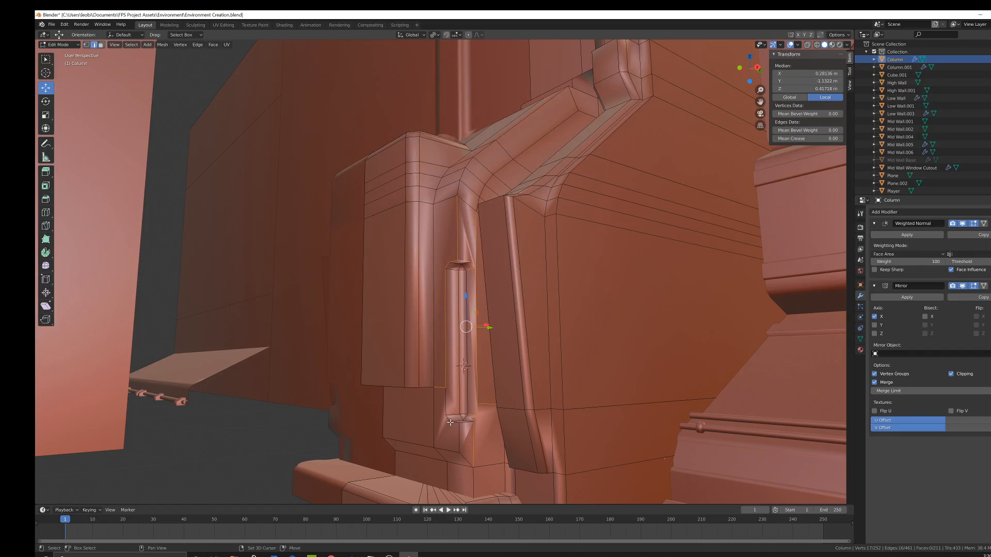
middle_click_drag(481, 422, 484, 427)
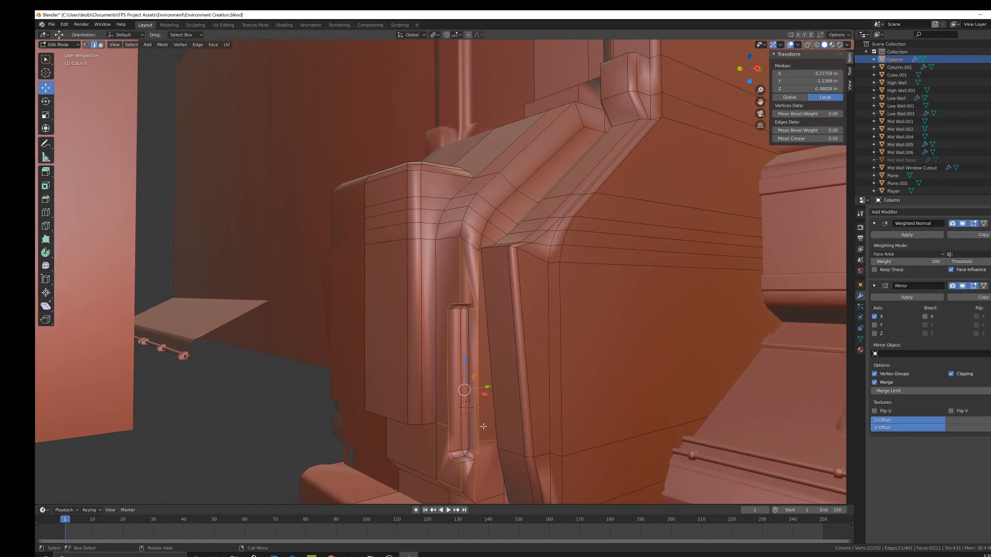
left_click(504, 376, "ctrl")
Step: Undo the slot's edge selection and the Boolean cut on the column, and remove the cutter bar
key("ctrl+z")
key("ctrl+z")
key("ctrl+z")
key("ctrl+z")
key("ctrl+z")
key("ctrl+z")
key("ctrl+z")
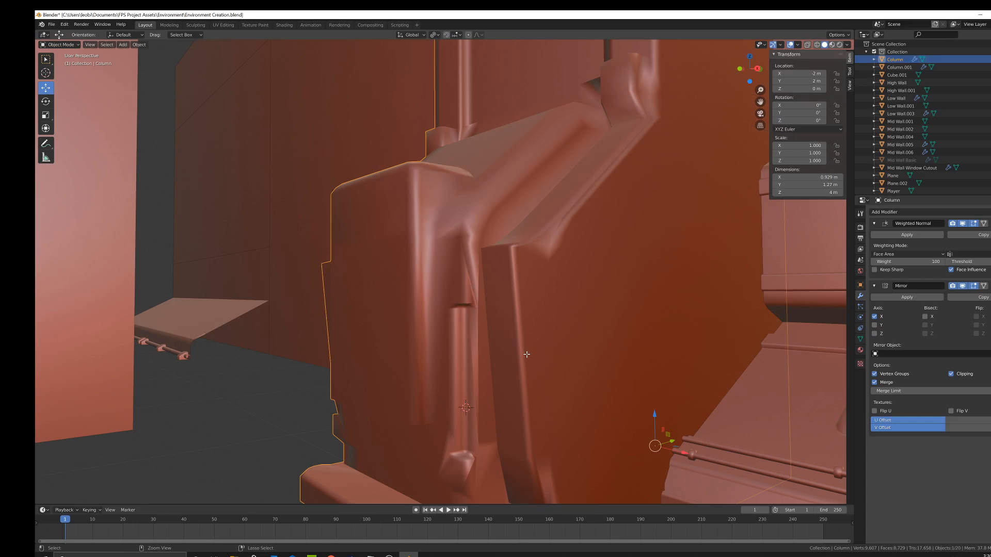
key("ctrl+z")
key("ctrl+z")
key("ctrl+z")
key("ctrl+z")
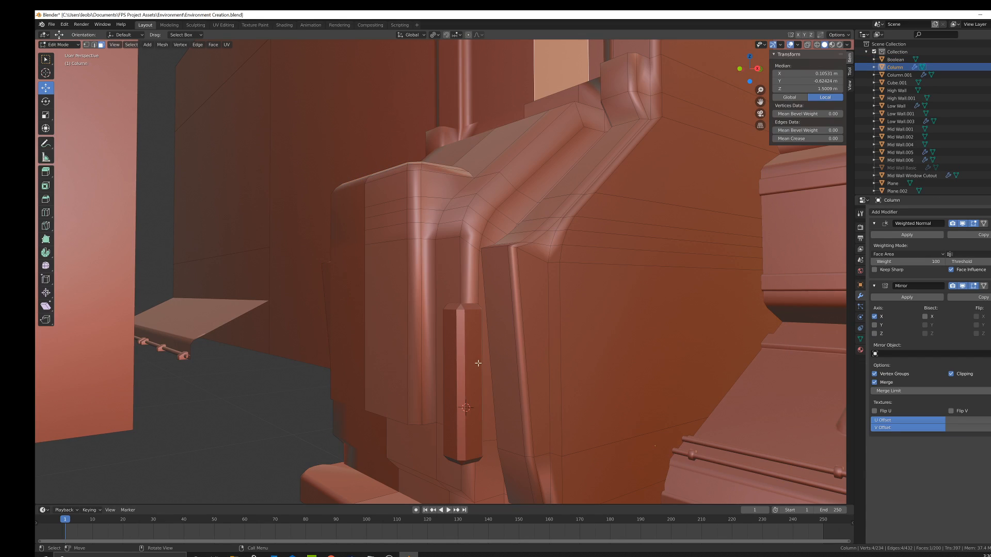
key("ctrl+z")
key("ctrl+z")
key("ctrl+z")
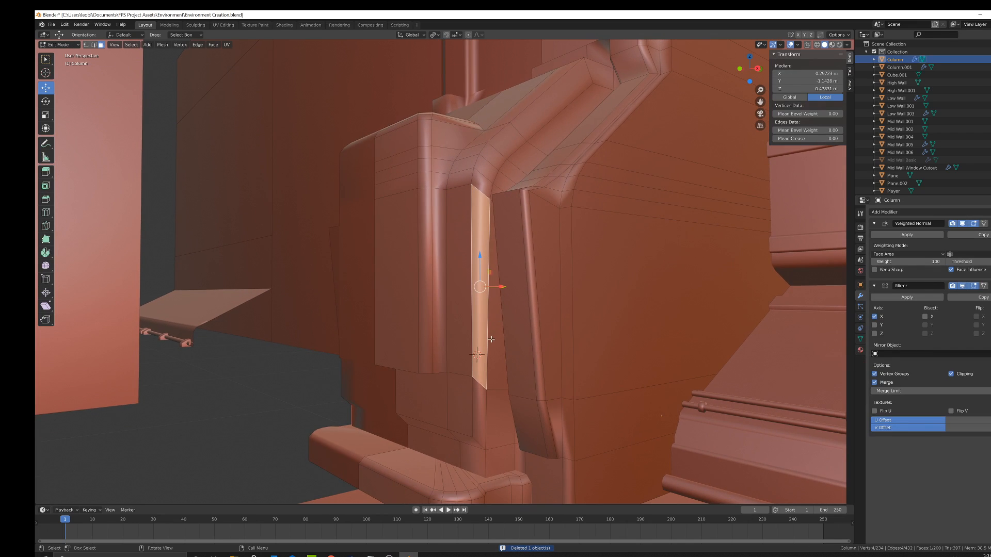
Step: Extrude the vertical rim face above the column base and its adjoining slanted face about -0.031 m along Y
scroll(481, 345, "down", 2)
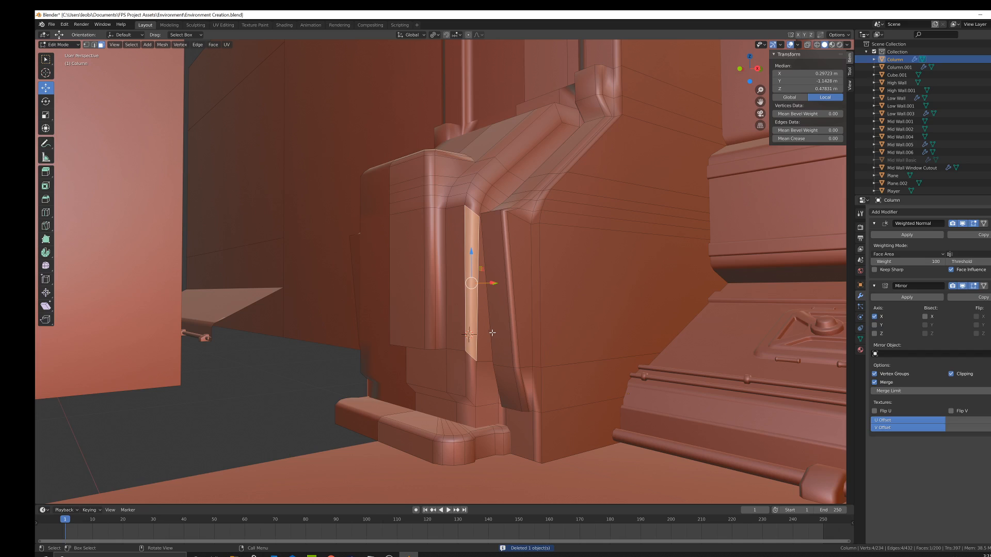
scroll(473, 354, "up", 2)
mouse_move(473, 355)
middle_mouse_down()
mouse_move(480, 309)
mouse_move(490, 351)
middle_mouse_up()
scroll(461, 357, "down", 3)
middle_click_drag(551, 92, 514, 322, "shift")
left_click(514, 307)
left_click(501, 310)
left_click(497, 270, "shift")
key("e")
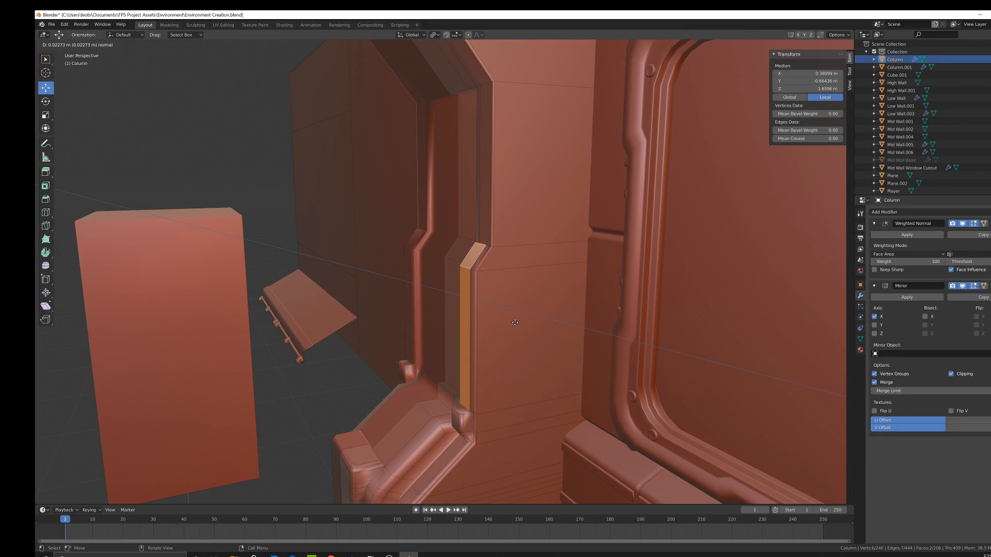
key("x")
key("y")
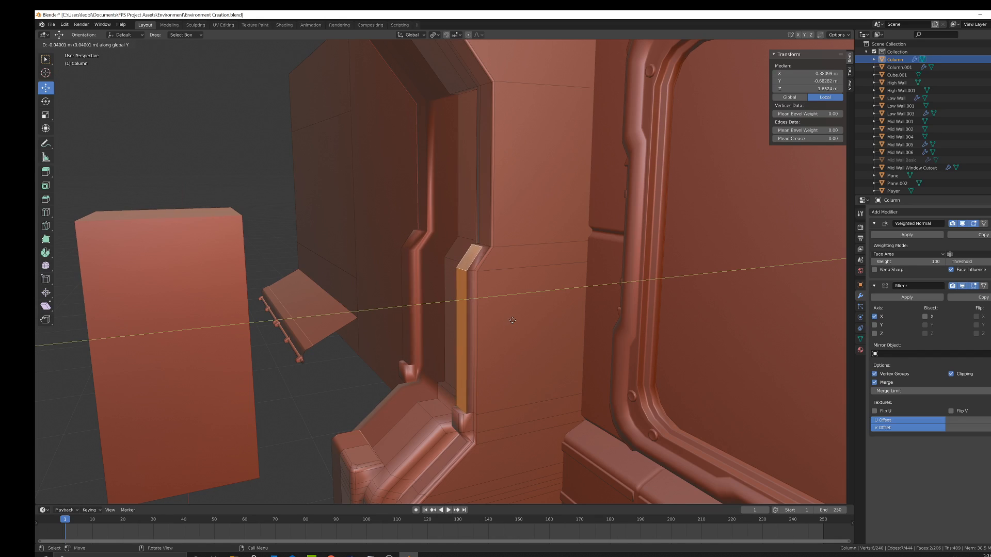
left_click(516, 320)
key("s")
key("z")
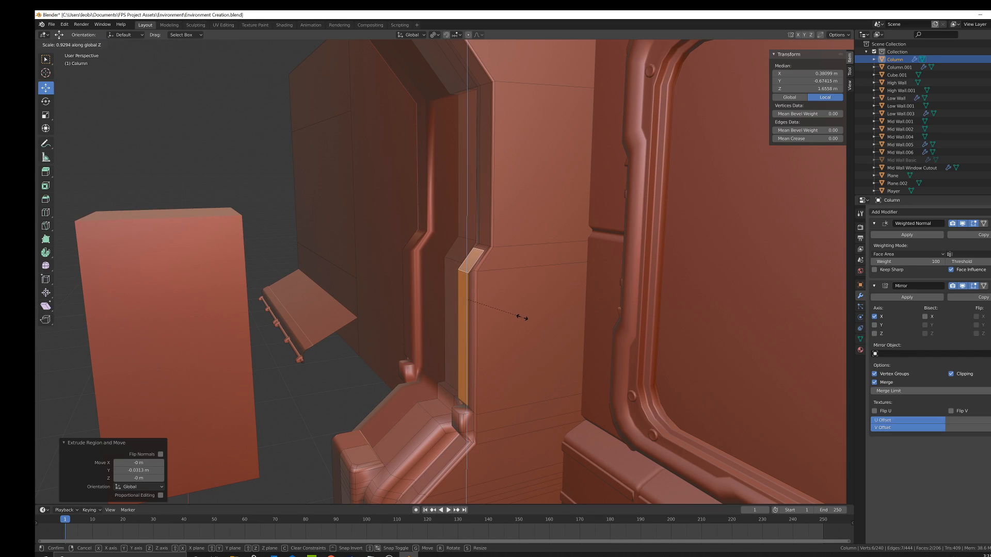
right_click(518, 318)
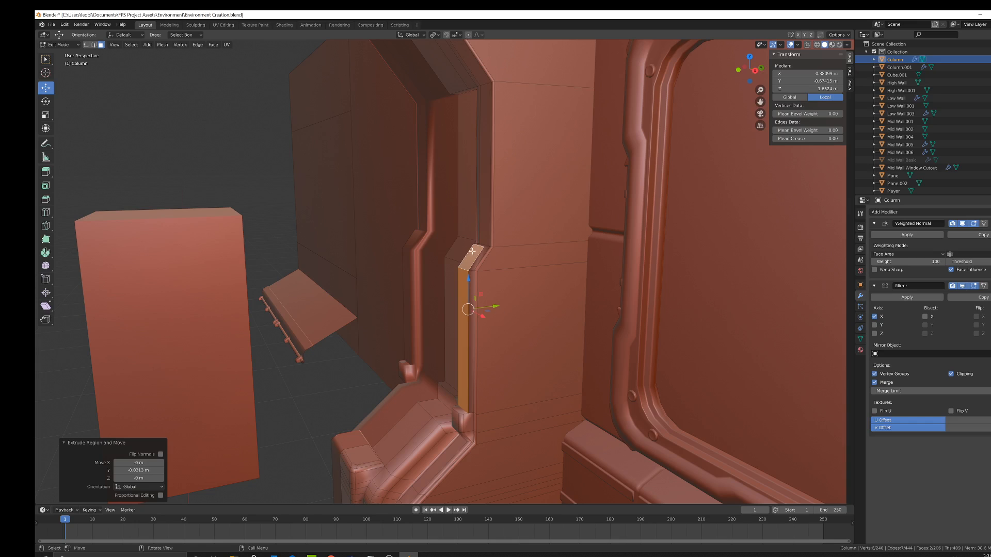
Step: Move the bottom edge of the extruded rim strip up about 0.033 m along Z
left_click(94, 45)
middle_click_drag(477, 400, 499, 396)
left_click(500, 397)
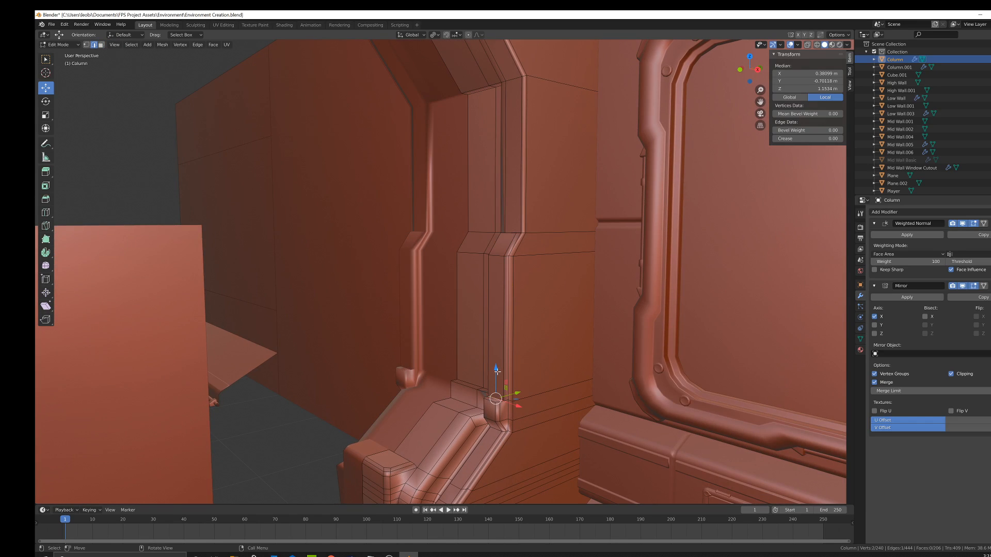
left_click_drag(497, 371, 497, 364)
middle_click_drag(498, 364, 558, 358)
key("Tab")
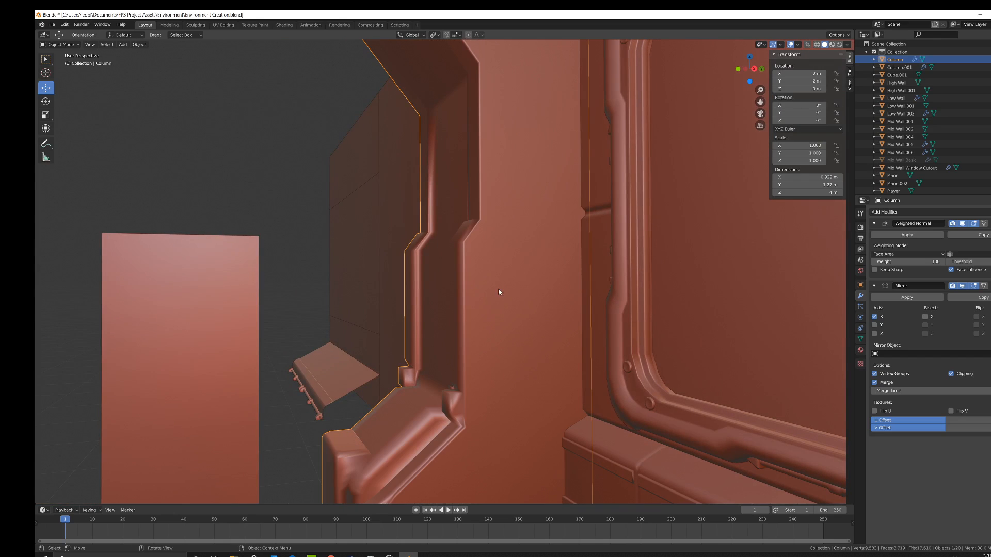
Step: Narrow the extruded rim's vertical front face and slanted top face by scaling them along X
middle_click_drag(527, 307, 591, 298)
scroll(577, 280, "down", 2)
middle_click_drag(529, 294, 548, 309)
key("Tab")
middle_click_drag(484, 289, 510, 303)
scroll(485, 278, "up", 2)
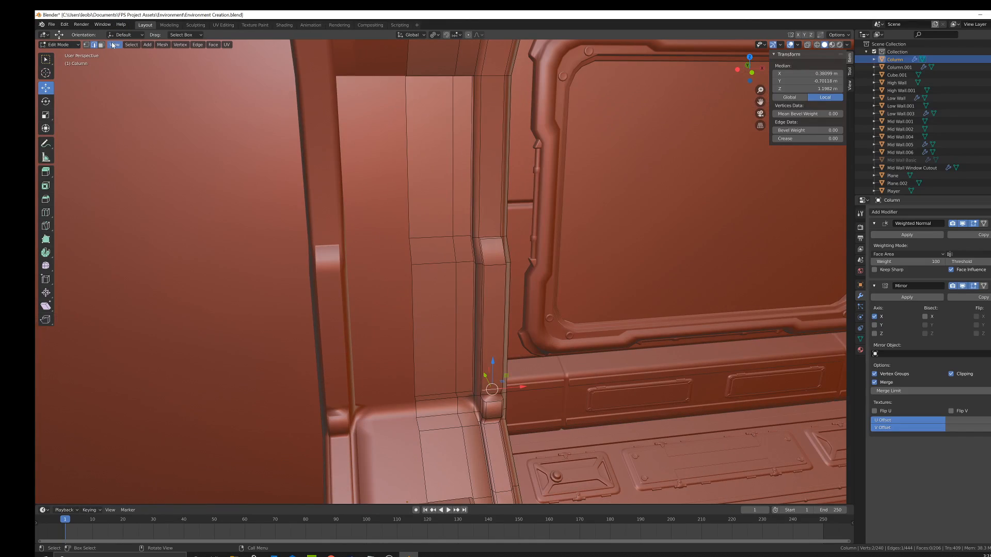
left_click(103, 45)
left_click(495, 313)
left_click(492, 251, "shift")
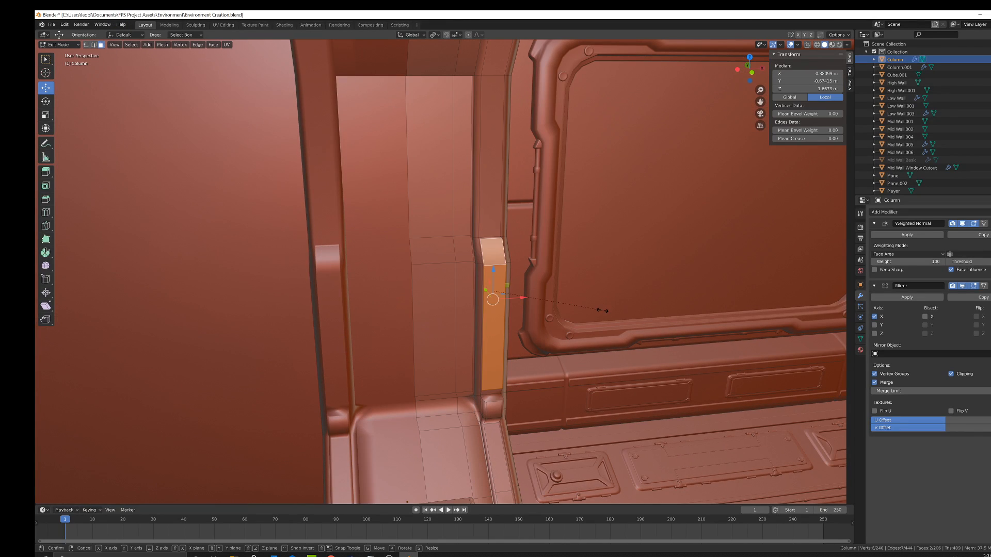
key("s")
key("x")
left_click(576, 308)
middle_click_drag(571, 312, 500, 312)
key("Tab")
scroll(522, 289, "down", 4)
key("Tab")
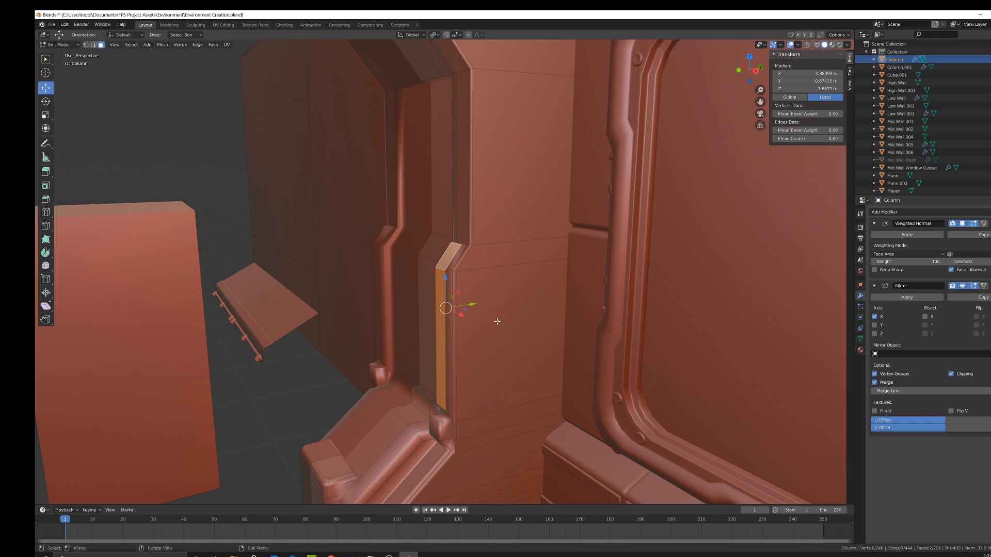
Step: Select the three stacked centre faces in the column's recess and scale them to about 0.63 along Y
scroll(485, 337, "down", 3)
middle_click_drag(483, 361, 490, 368)
middle_click_drag(481, 368, 485, 259, "shift")
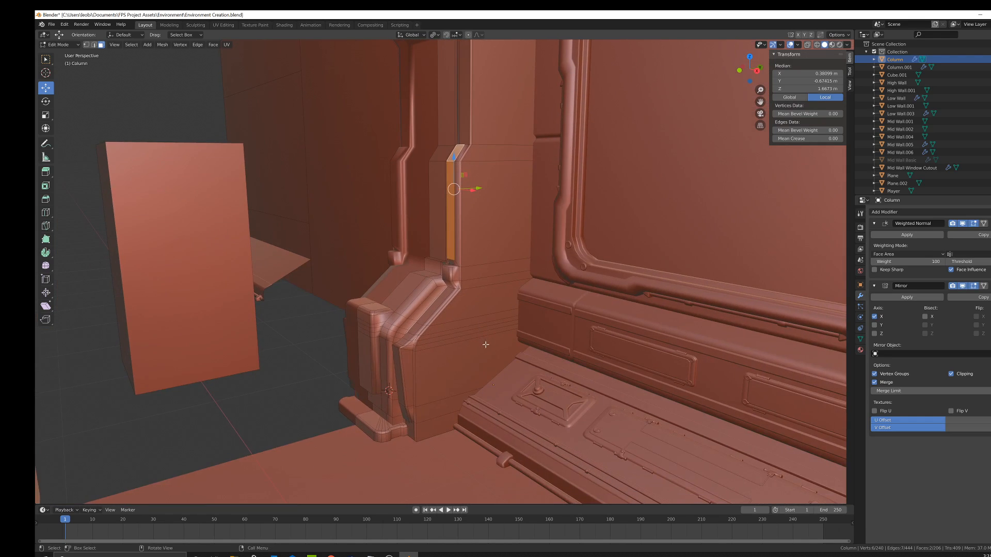
middle_click_drag(478, 330, 496, 345)
mouse_move(464, 284)
middle_mouse_down("shift")
mouse_move(514, 350)
mouse_move(484, 289)
mouse_move(455, 300)
middle_mouse_up("shift")
left_click(485, 286)
scroll(482, 303, "up", 2)
scroll(479, 304, "down", 1)
left_click(463, 262, "shift")
middle_click_drag(465, 255, 537, 298, "shift")
left_click(477, 323, "shift")
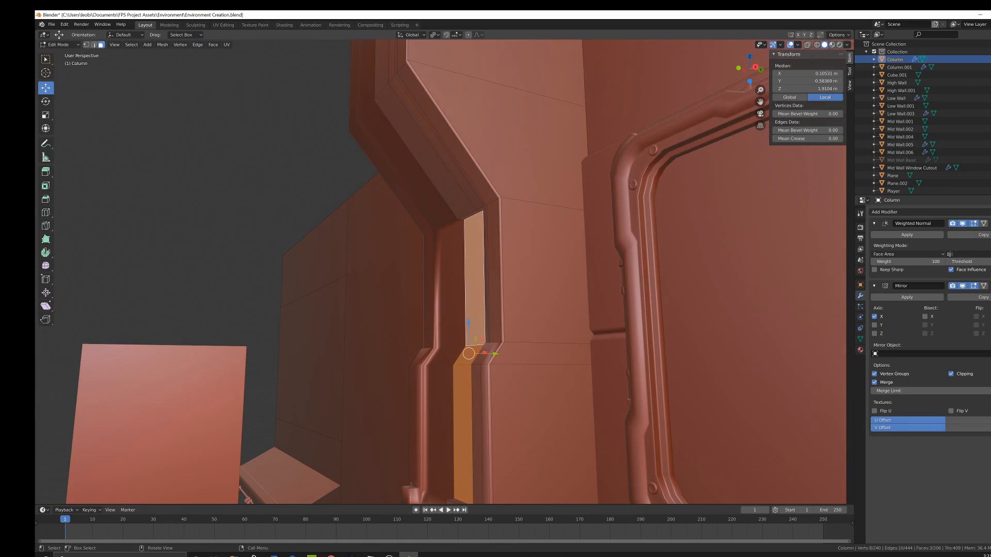
key("s")
key("x")
key("y")
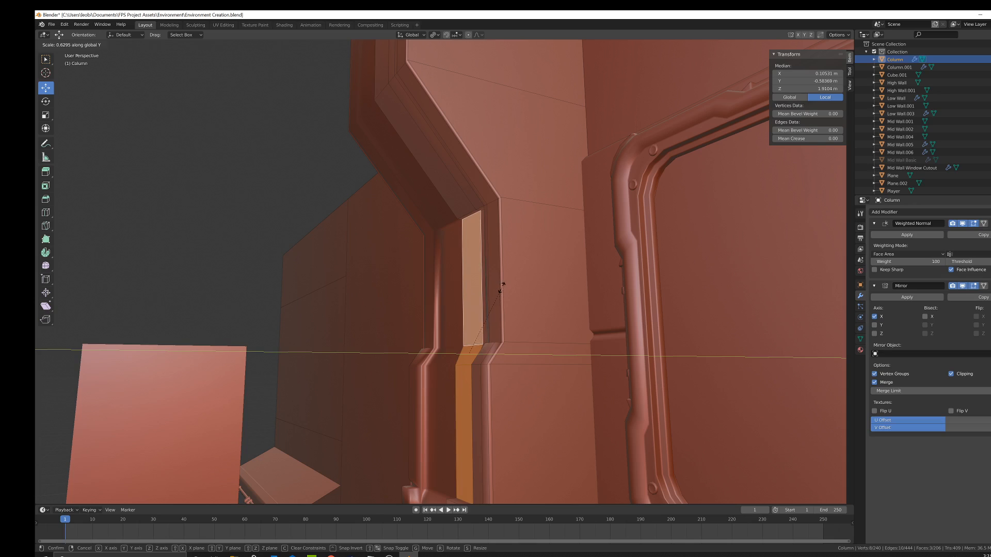
left_click(501, 285)
Step: Flatten the three recess faces further with repeated Y scalings, including factors of about 0.27 and 0.21
key("s")
key("x")
key("y")
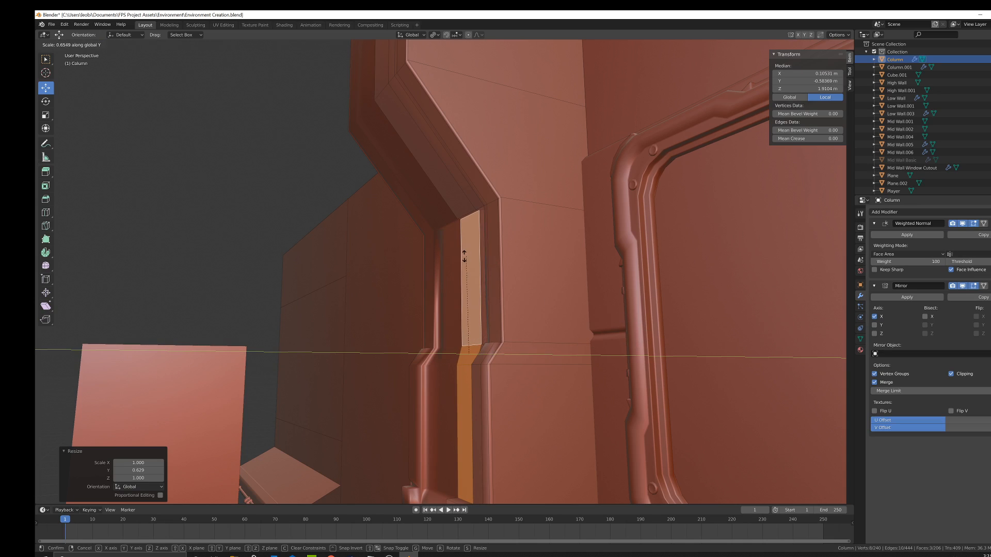
left_click(464, 257)
key("s")
key("y")
left_click(521, 341)
key("s")
key("y")
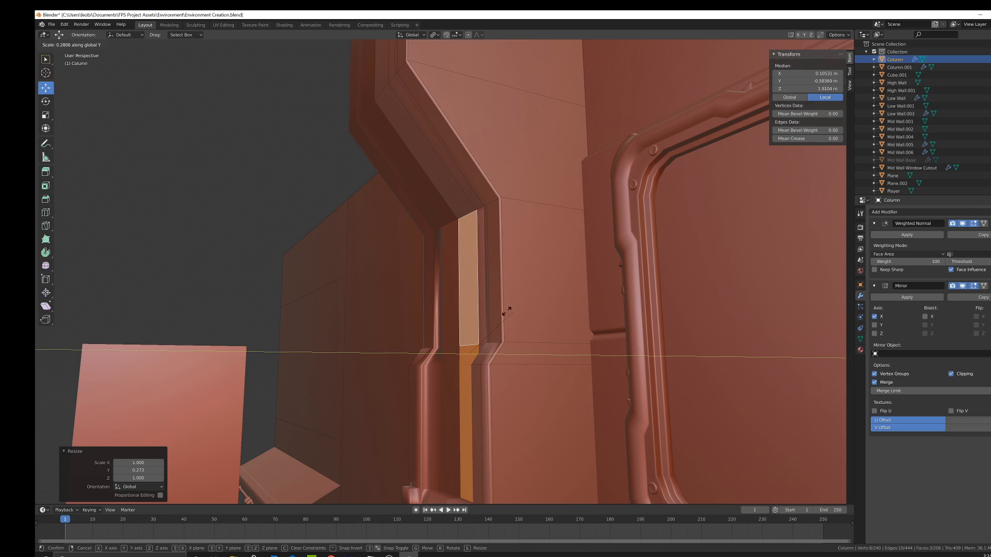
left_click(497, 316)
key("s")
key("y")
left_click(556, 341)
key("s")
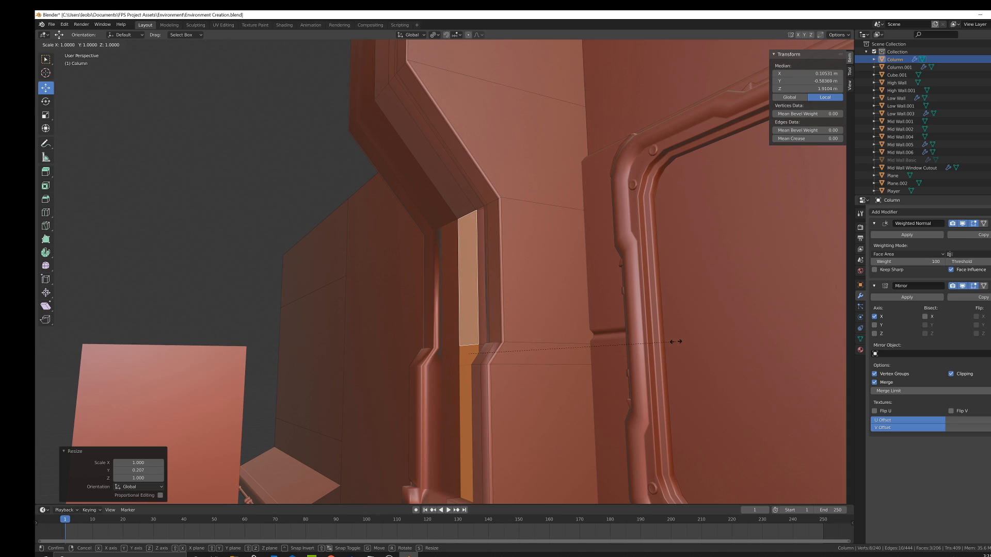
key("y")
right_click(580, 337)
Step: Move the flattened centre faces of the recess along Y
middle_click_drag(511, 327, 509, 372)
key("g")
key("y")
left_click(505, 353)
Step: Add the adjoining side faces to the selection and flatten all six with repeated Y scalings, ending with about 0.24
left_click(505, 370, "shift")
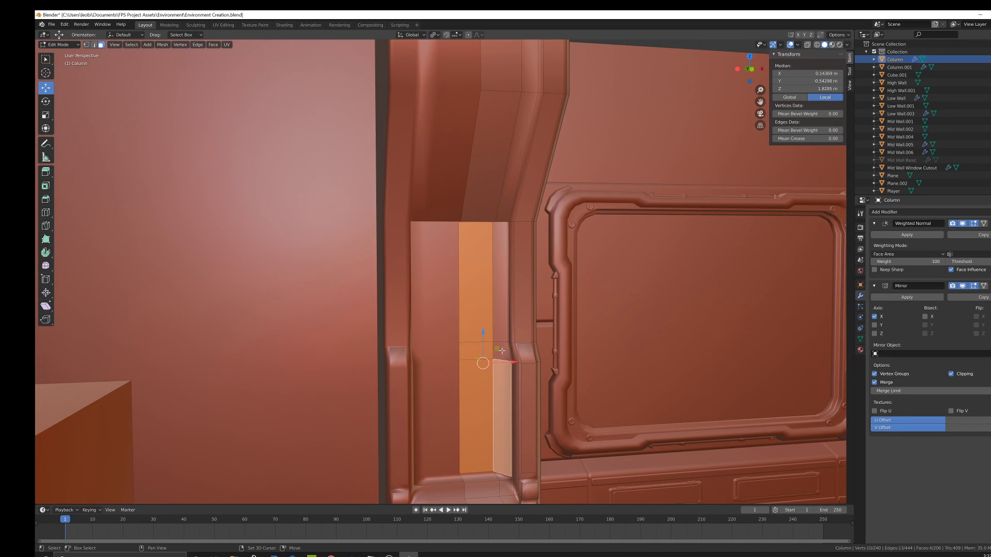
middle_click_drag(501, 333, 571, 347)
key("s")
key("y")
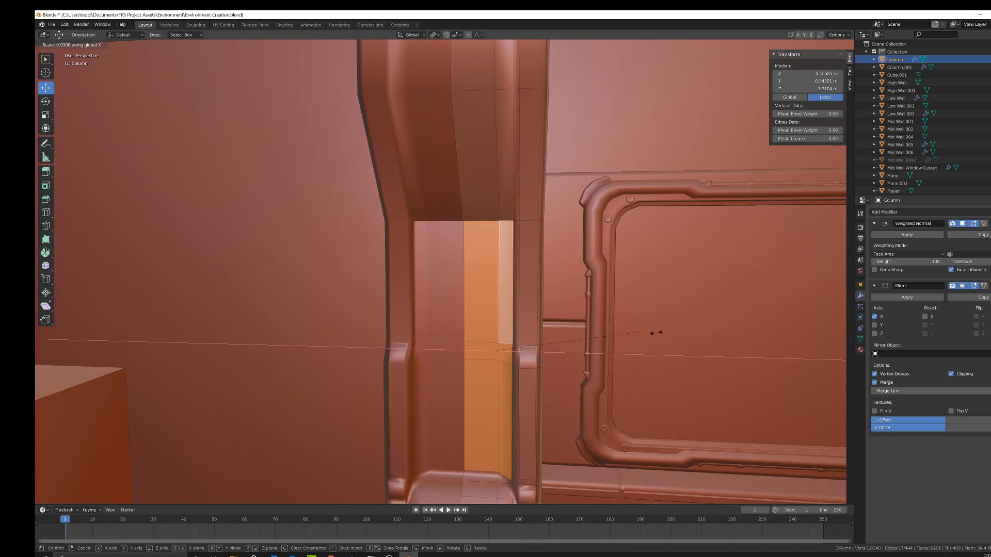
left_click(536, 350)
key("s")
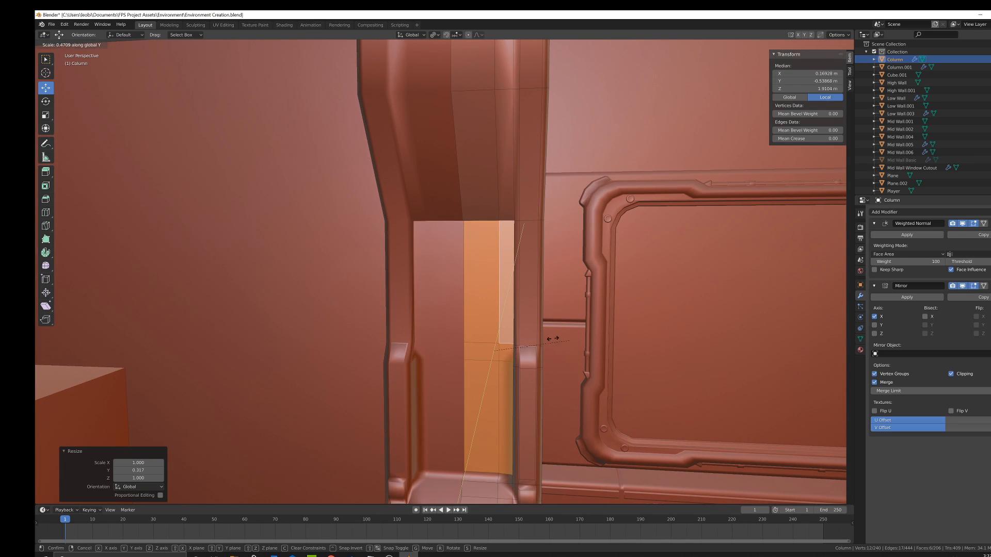
left_click(538, 340)
key("s")
key("y")
left_click(535, 335)
key("s")
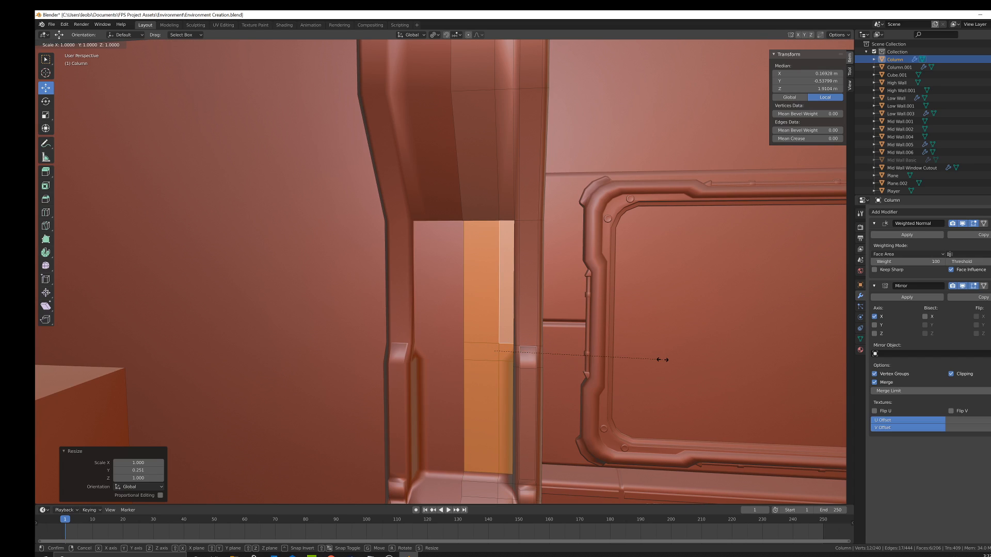
left_click(534, 343)
Step: Move the six flattened recess faces about 0.0115 m along Y
middle_click_drag(599, 349, 479, 374)
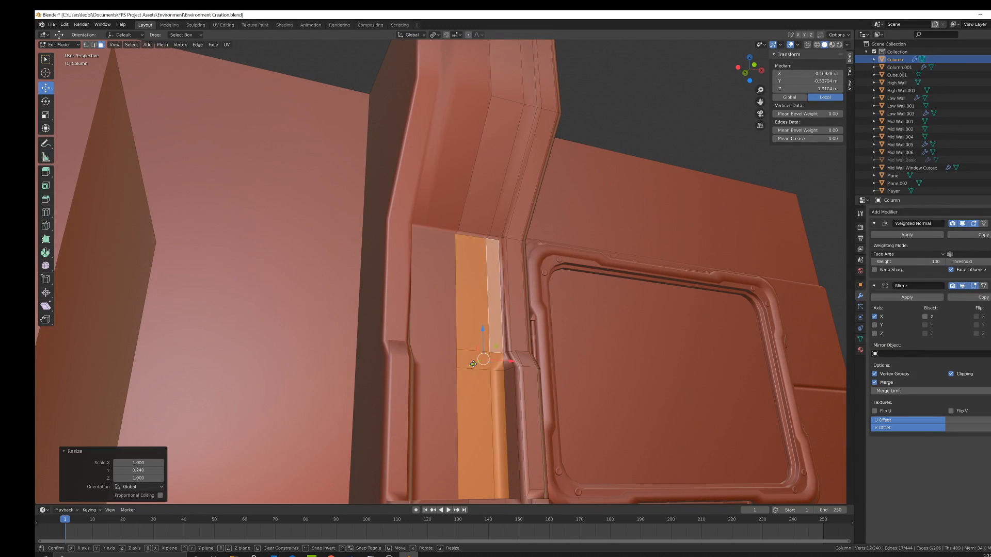
key("g")
key("y")
left_click(473, 364)
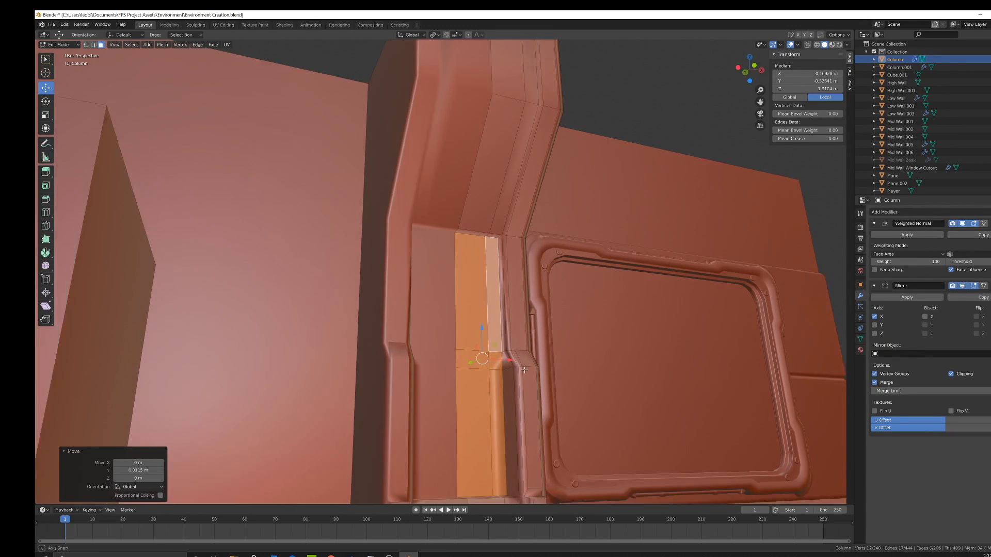
Step: Select the six flattened faces that make up one half of the column's recessed panel
middle_click_drag(471, 354, 502, 385)
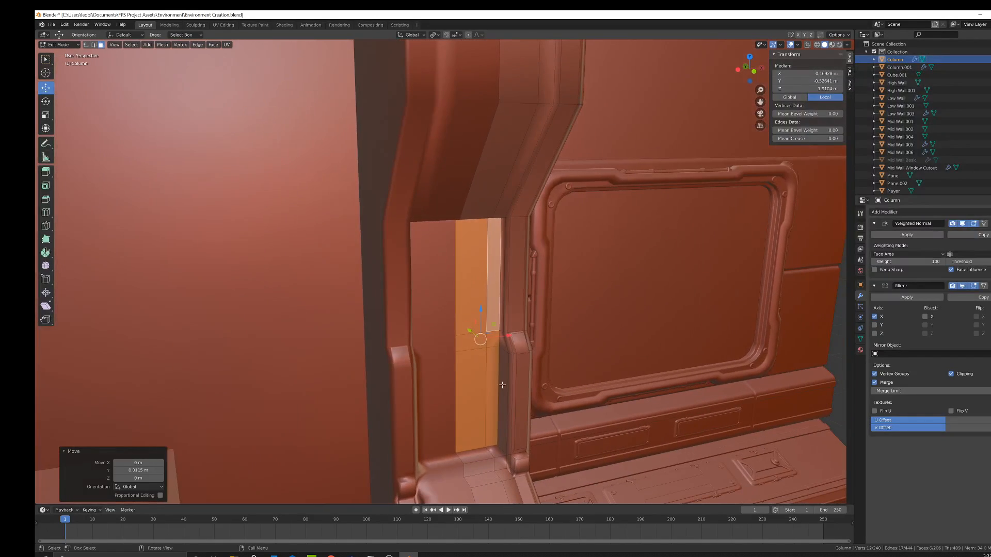
middle_click_drag(486, 287, 549, 321)
left_click(524, 313)
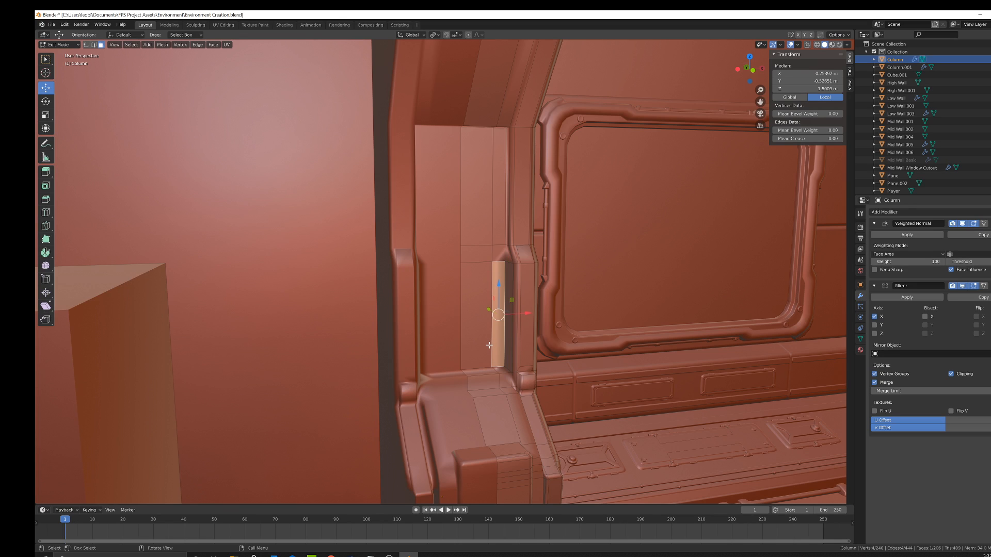
middle_click_drag(542, 348, 499, 351)
left_click(481, 256, "shift")
left_click(481, 257, "shift")
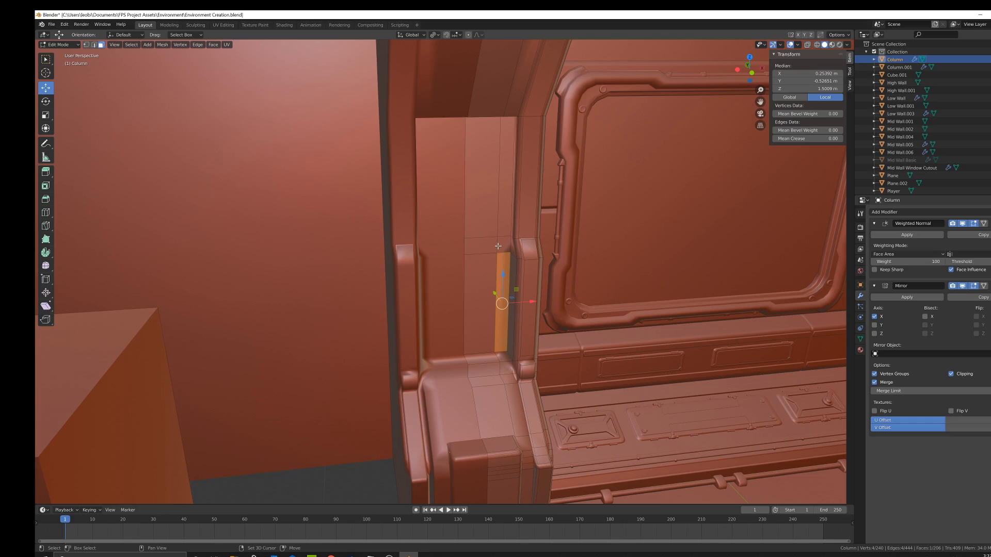
left_click(506, 224, "shift")
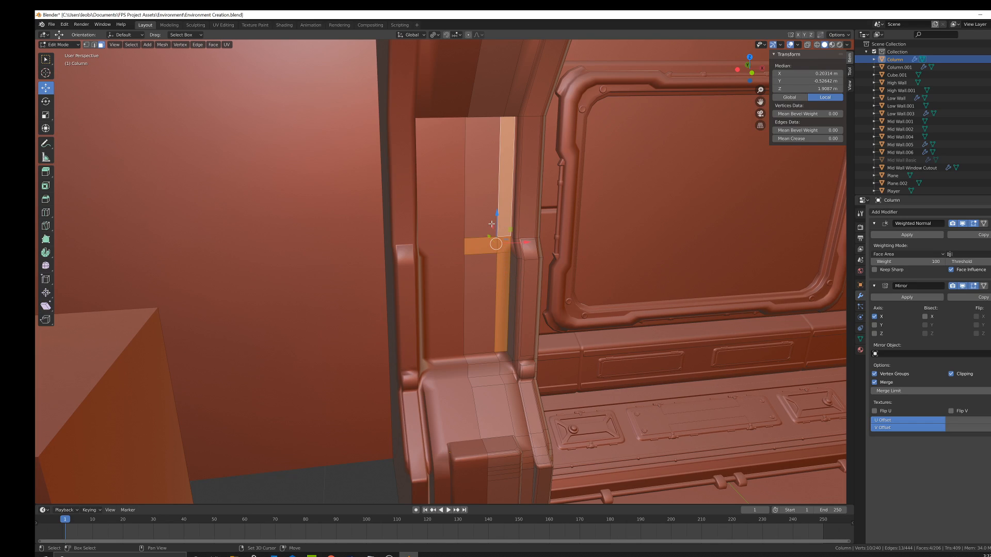
left_click(490, 221, "shift")
left_click(486, 309, "shift")
middle_click_drag(486, 309, 472, 300)
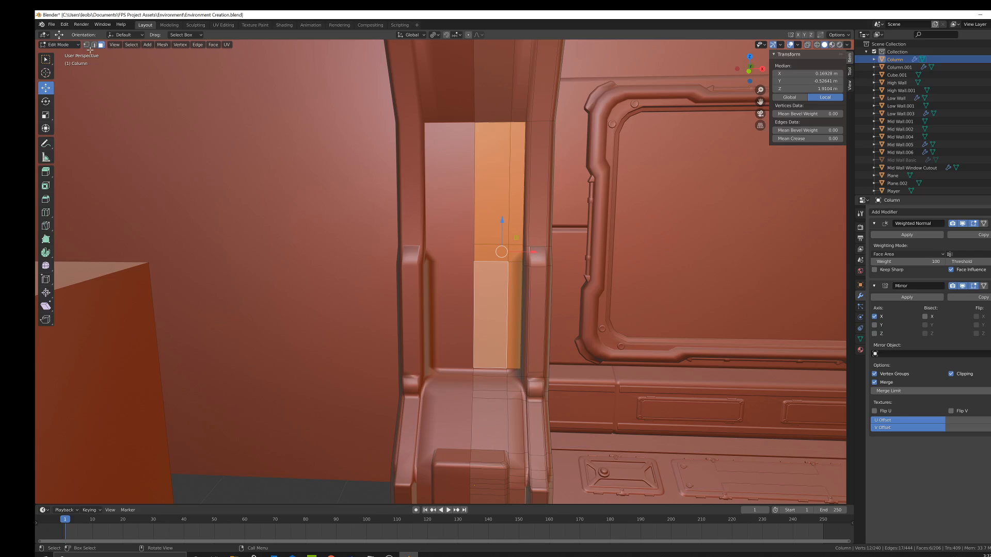
Step: Move the recess panel's inner vertical edge line outward about 0.05 m along X
left_click(94, 44)
left_click(507, 299)
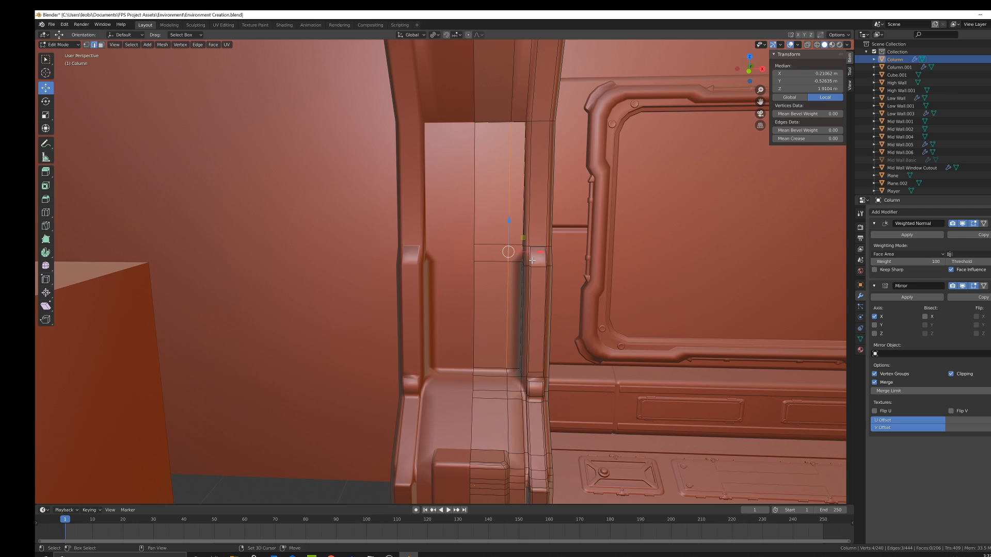
left_click_drag(538, 251, 548, 248)
left_click(101, 44)
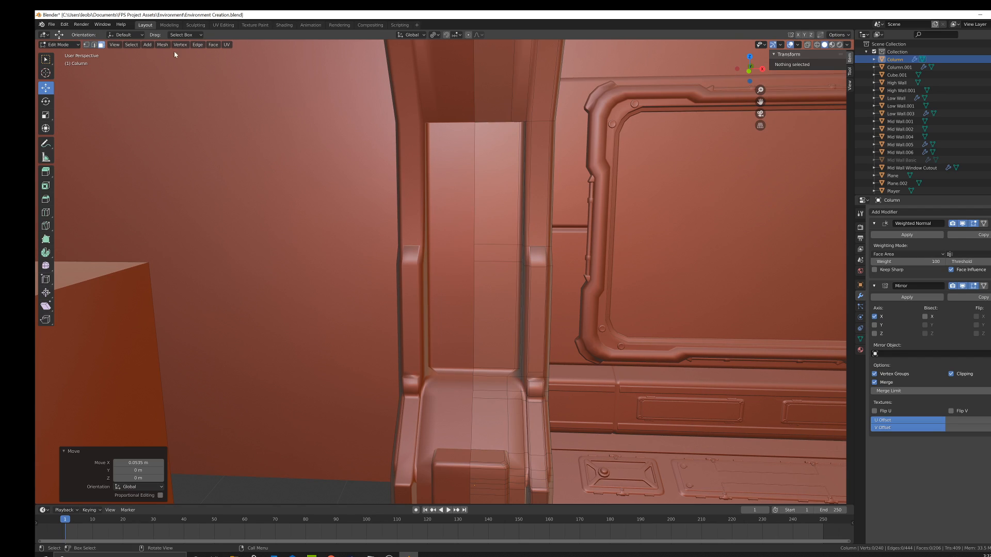
Step: Extrude the three centre faces of the recess outward as a raised panel and scale them to about 0.86 along X
left_click(494, 294)
left_click(496, 252, "shift")
left_click(495, 222, "shift")
middle_click_drag(495, 222, 638, 290)
key("e")
left_click(552, 277)
key("e")
left_click(546, 274)
key("s")
key("x")
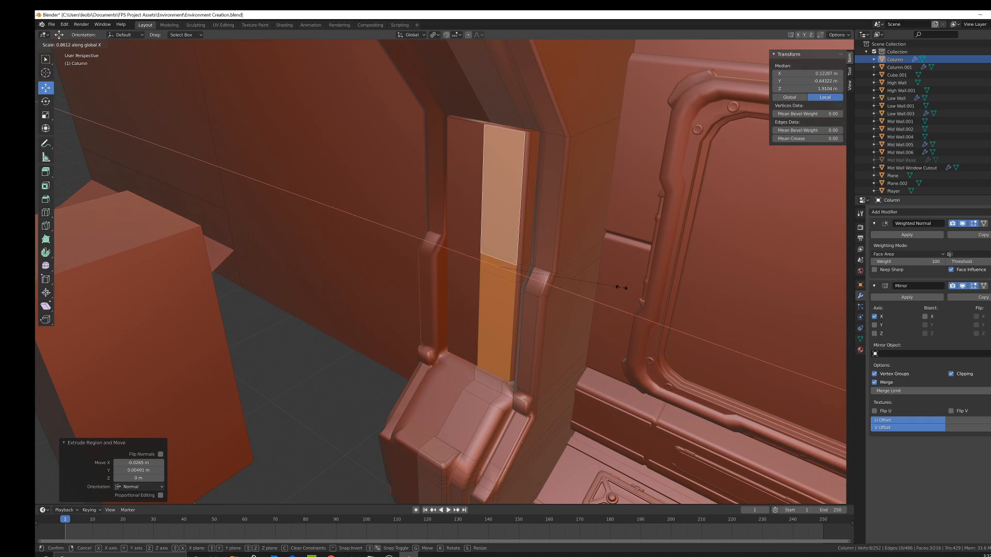
left_click(622, 287)
Step: Select the two narrow faces directly below the raised panel and extrude them outward about 0.045 m
middle_click_drag(495, 356, 547, 320)
key("Tab")
scroll(533, 334, "down", 2)
key("Tab")
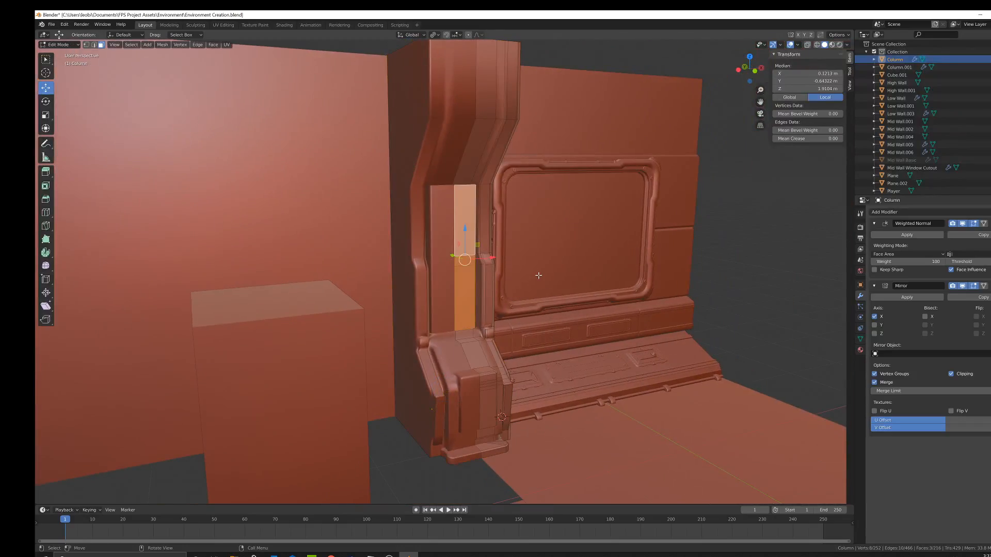
middle_click_drag(538, 275, 485, 289)
scroll(482, 356, "up", 2)
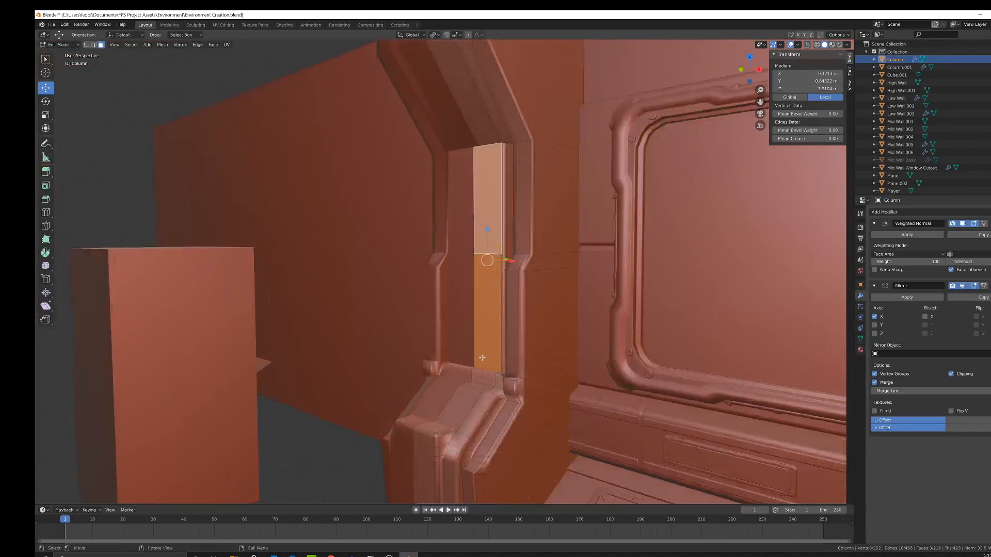
middle_click_drag(482, 357, 459, 297)
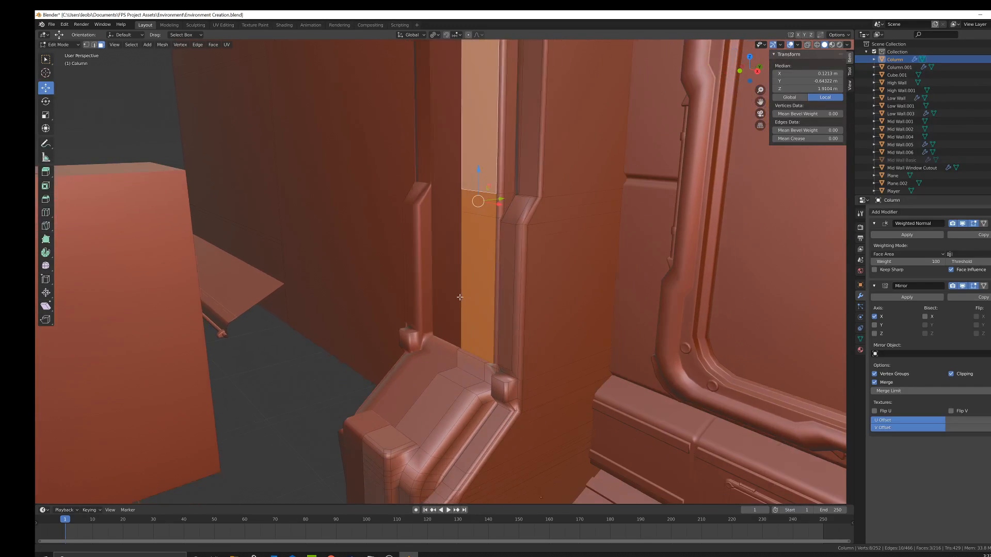
scroll(465, 330, "up", 1)
left_click(485, 390)
mouse_move(512, 393)
middle_mouse_down()
mouse_move(536, 395)
mouse_move(508, 398)
middle_mouse_up()
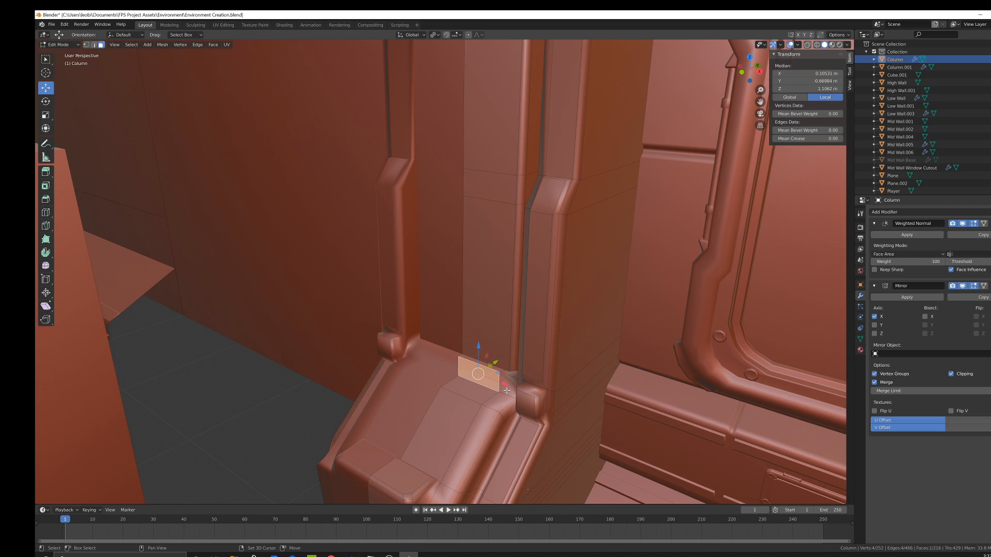
middle_click_drag(506, 391, 516, 392)
key("e")
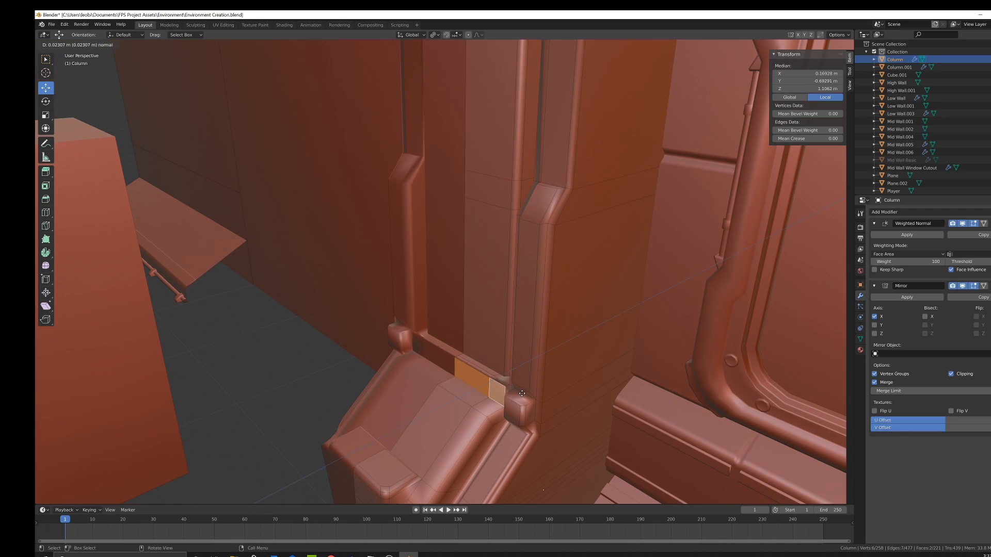
left_click(518, 396)
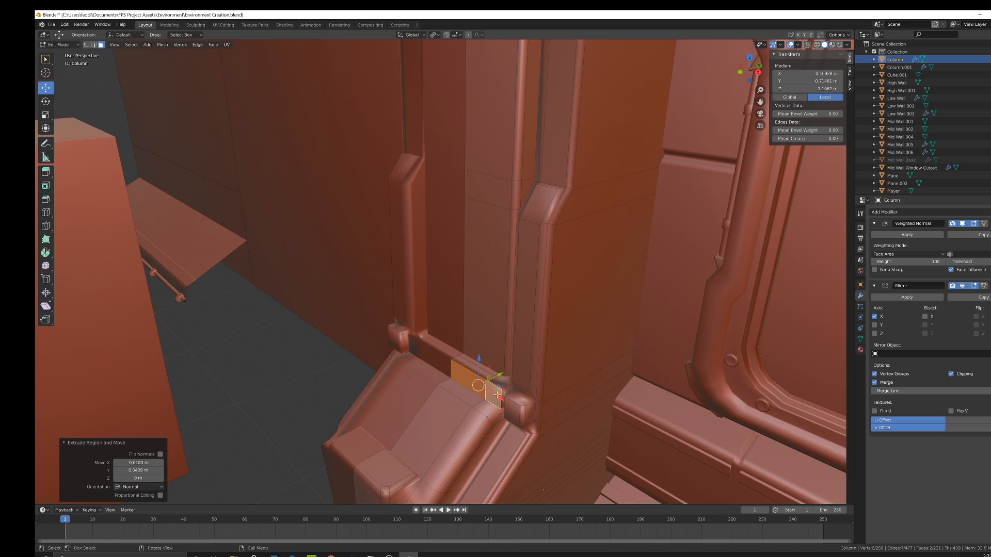
Step: Move the extruded ledge faces about 0.026 m inward along X, then pull the ledge's centre face further out along Y
key("g")
left_click(497, 397)
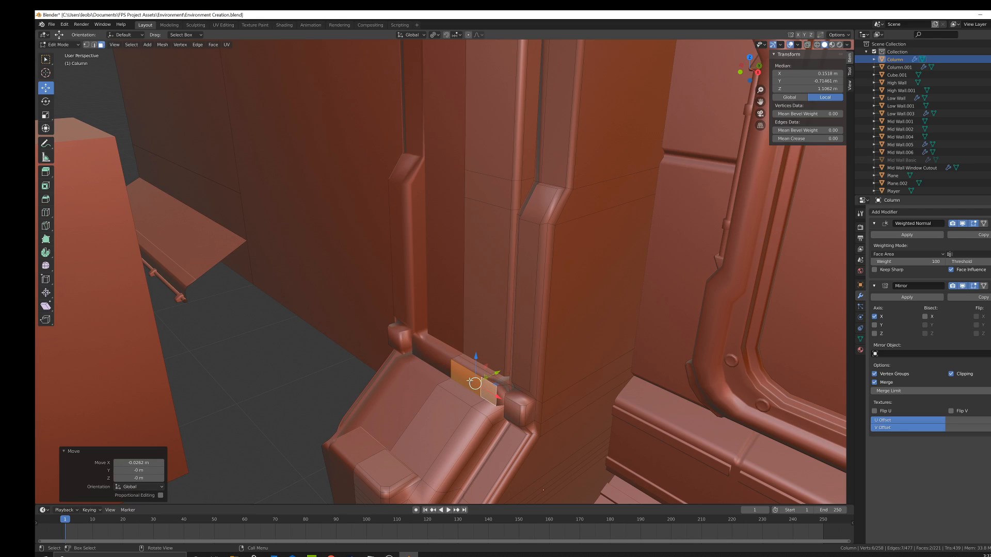
left_click(480, 377)
left_click_drag(487, 369, 480, 373)
key("Tab")
scroll(511, 383, "down", 4)
mouse_move(512, 383)
middle_mouse_down()
mouse_move(552, 376)
mouse_move(524, 371)
middle_mouse_up()
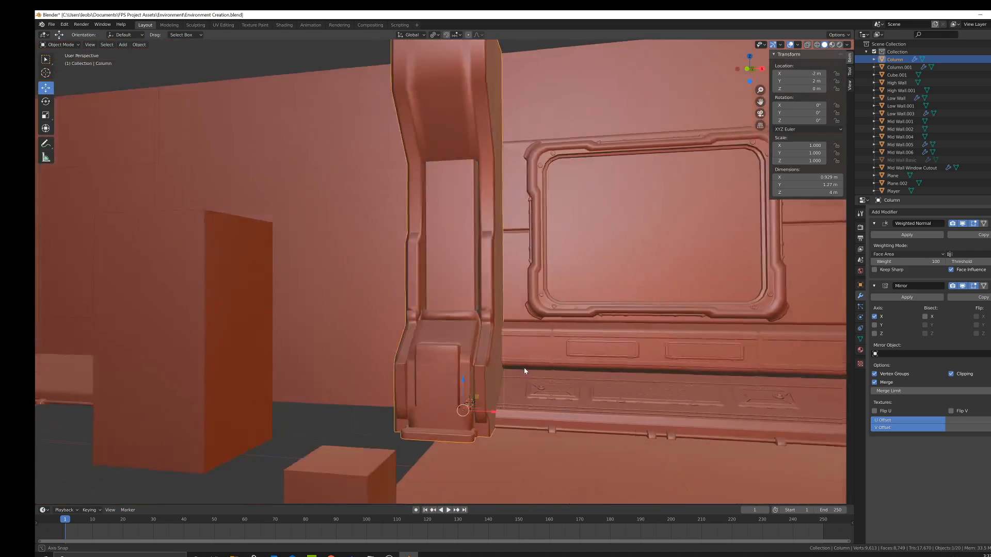
Step: Add one horizontal loop cut around the column's lower section and flatten it with repeated Z scalings, ending with 0.411
key("Tab")
scroll(516, 361, "up", 6)
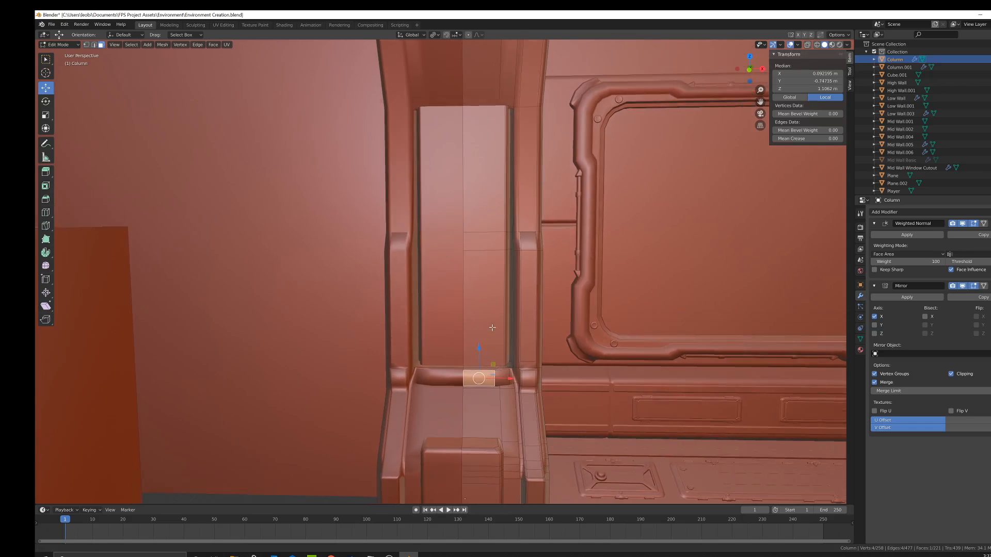
middle_click_drag(492, 327, 281, 304, "shift")
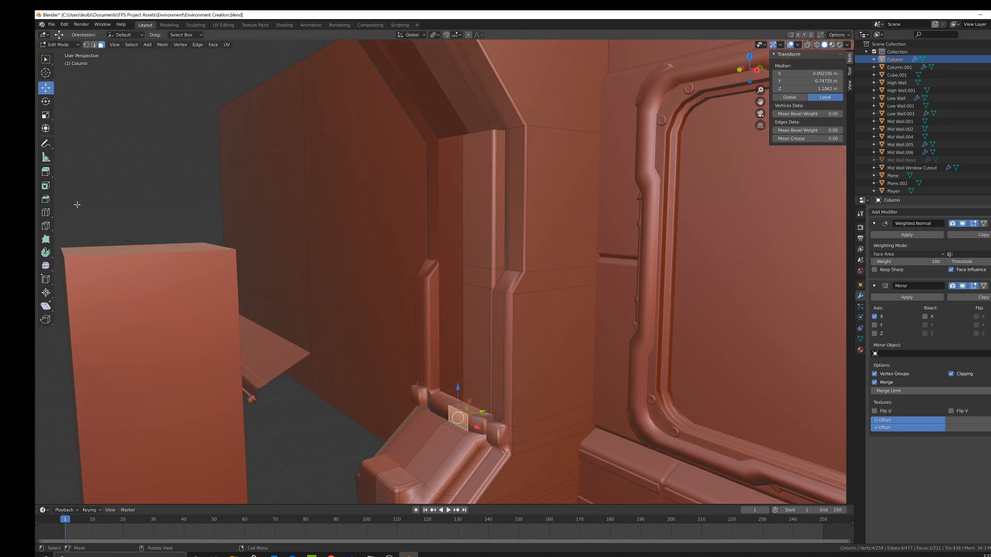
left_click(45, 213)
left_click(563, 368)
key("s")
key("z")
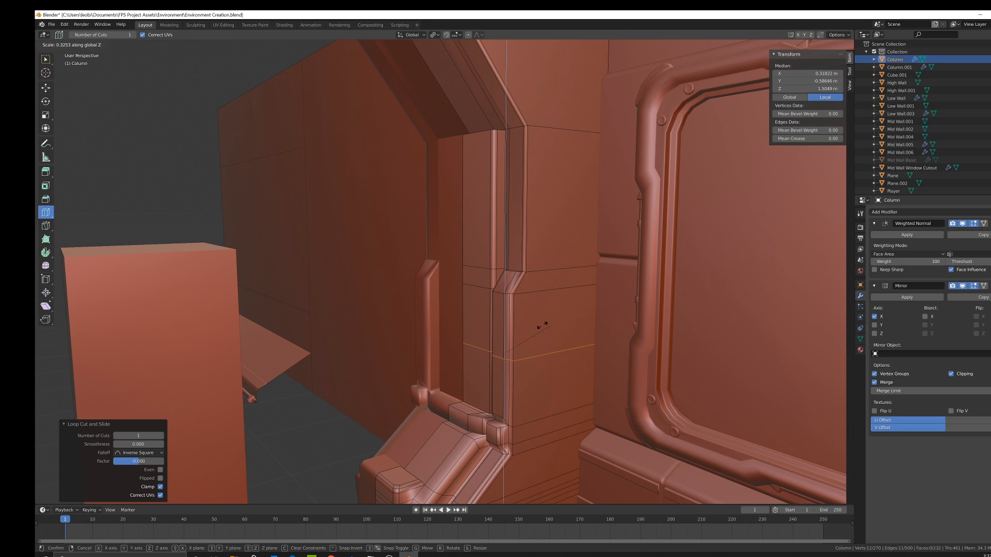
left_click(506, 329)
key("s")
key("z")
left_click(479, 337)
key("s")
key("z")
left_click(640, 348)
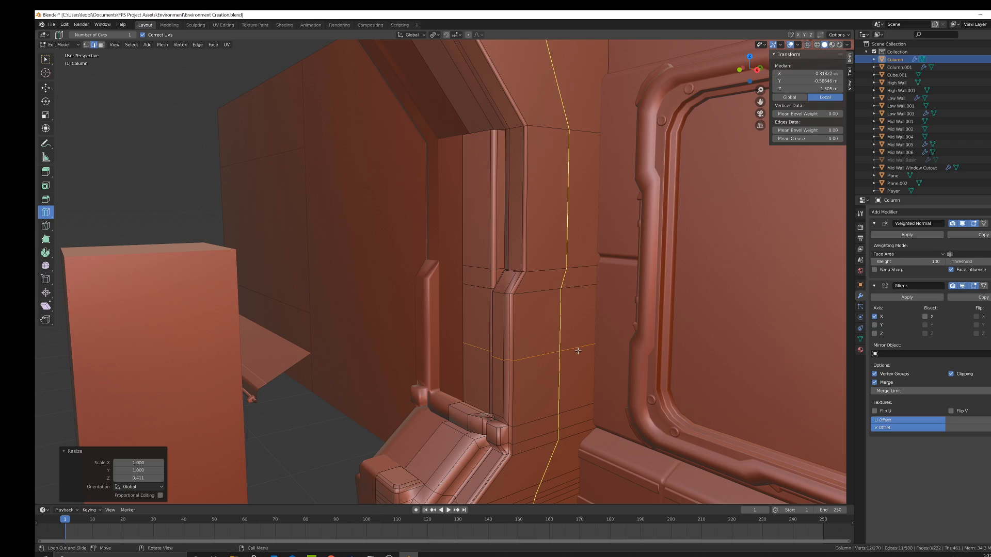
Step: Bevel the new loop into a band with a 0.202 m offset, then bevel the band's two edge loops by about 0.046 m
key("ctrl+b")
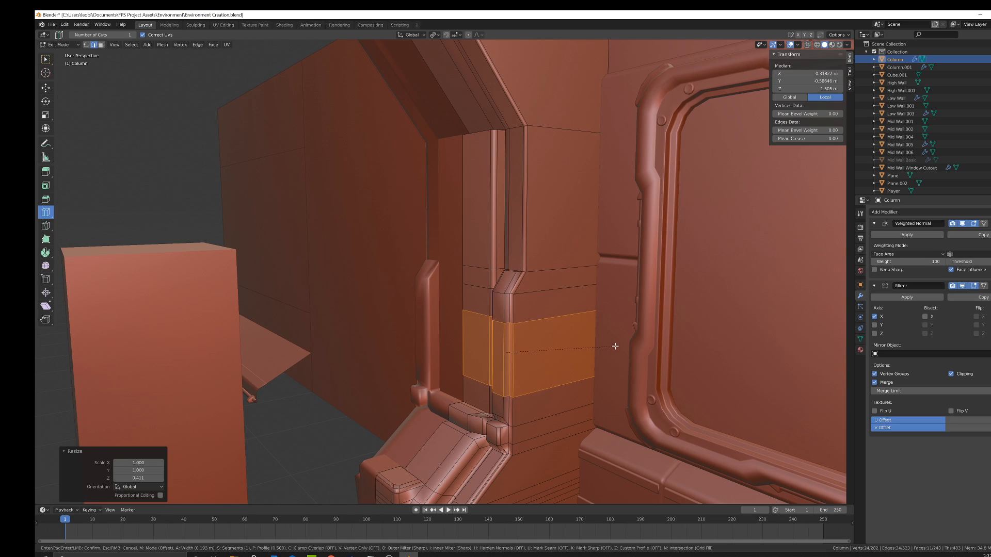
left_click(615, 346)
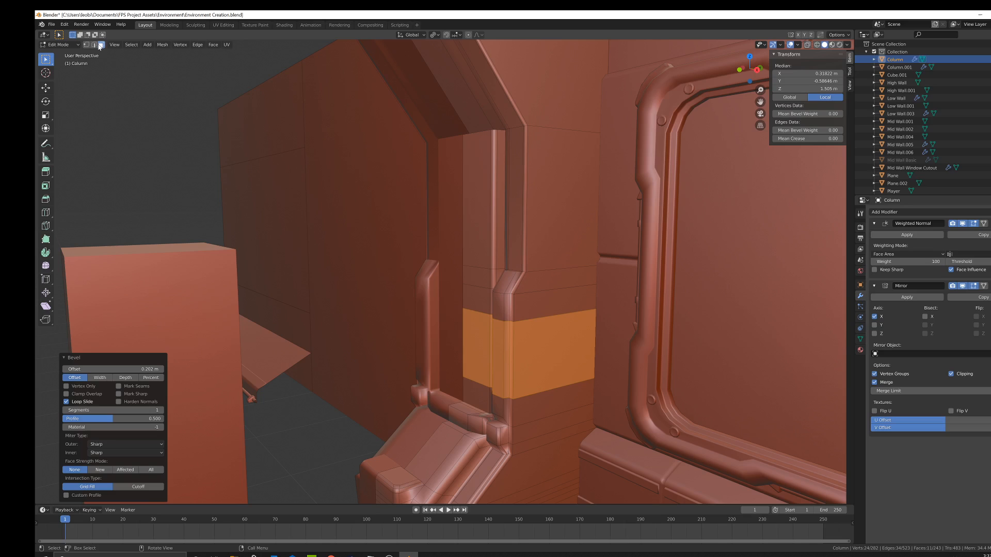
left_click(479, 281)
left_click(533, 316, "alt")
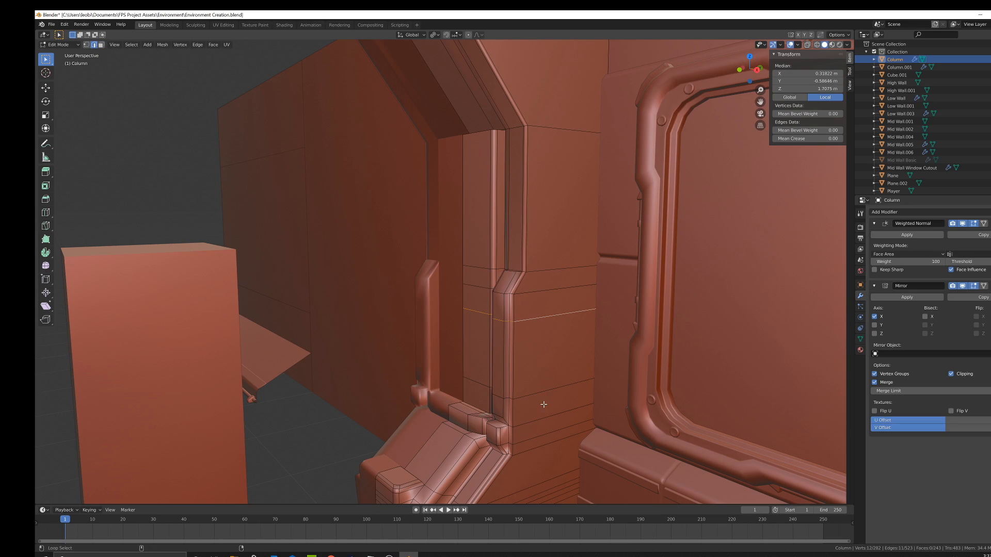
key("ctrl+b")
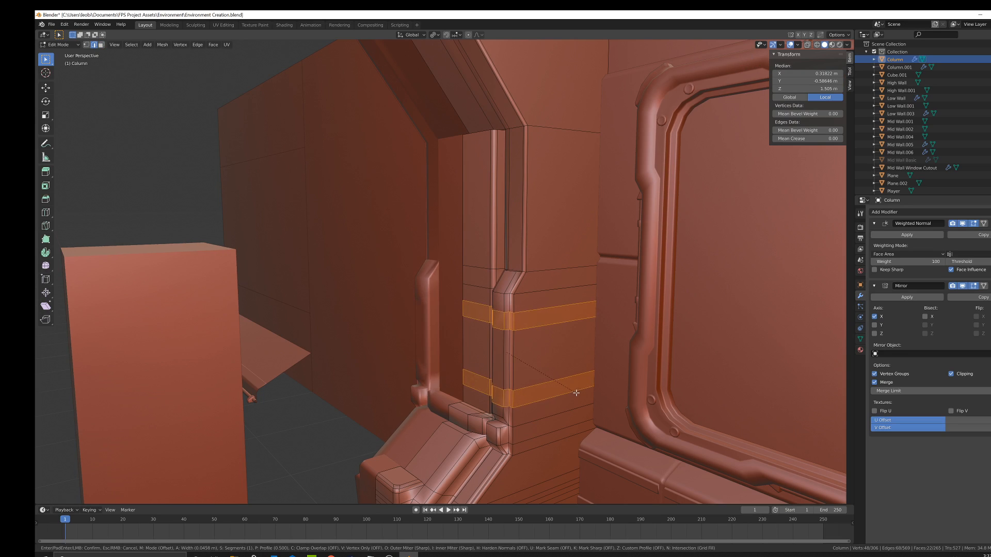
left_click(577, 393)
left_click(101, 46)
left_click(128, 95)
Step: Select the rim faces within the middle band, move them 0.0604 m along Y and scale them about 1.306 along Z
middle_click_drag(439, 269, 562, 274)
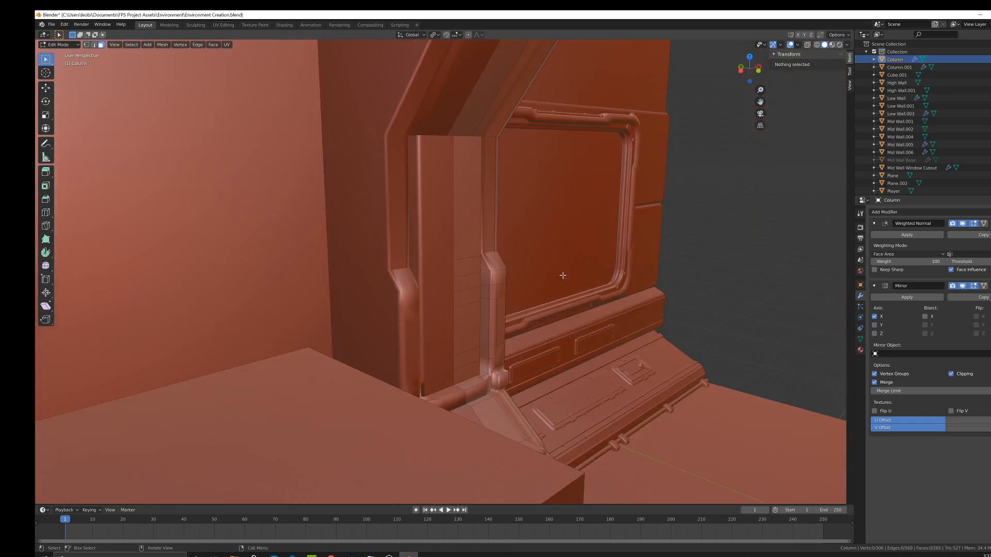
key("shift+z")
left_click_drag(509, 319, 497, 319)
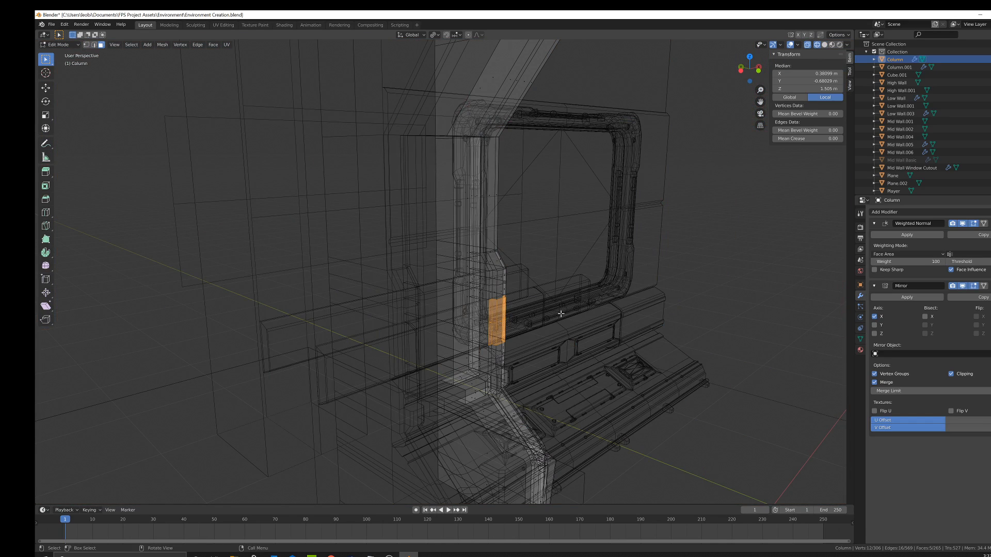
mouse_move(561, 314)
middle_mouse_down()
mouse_move(444, 299)
mouse_move(335, 264)
middle_mouse_up()
key("shift+z")
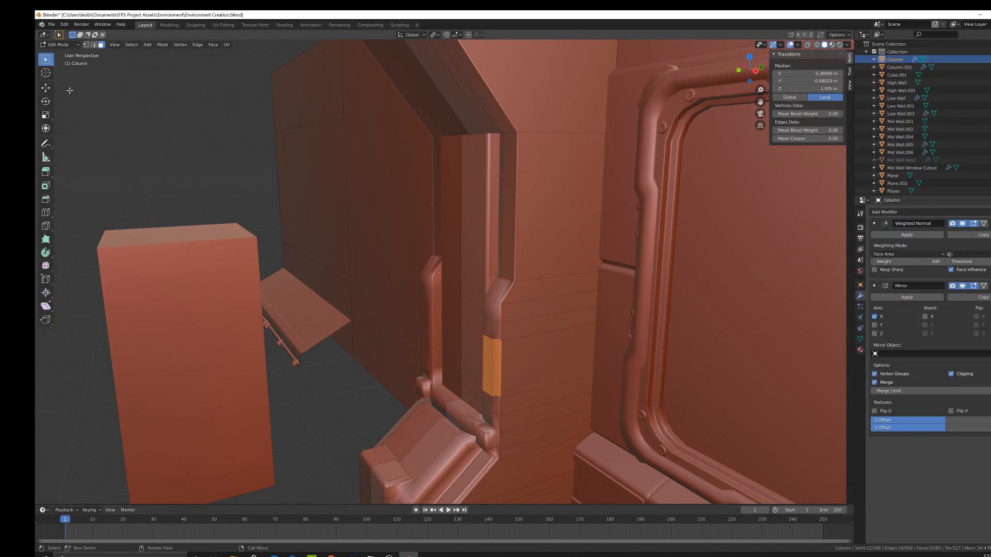
left_click_drag(516, 356, 527, 354)
key("s")
key("z")
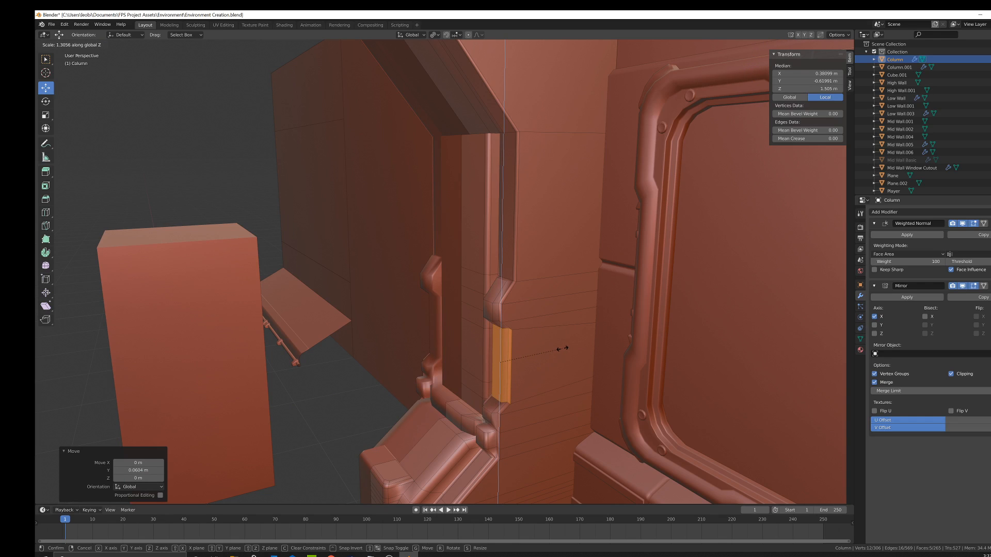
left_click(562, 348)
Step: Stretch the rim notch faces about 1.12 along Z, move them -0.0331 m along Y, and stretch them about 1.04 along Z
middle_click_drag(539, 347, 516, 346)
key("s")
key("z")
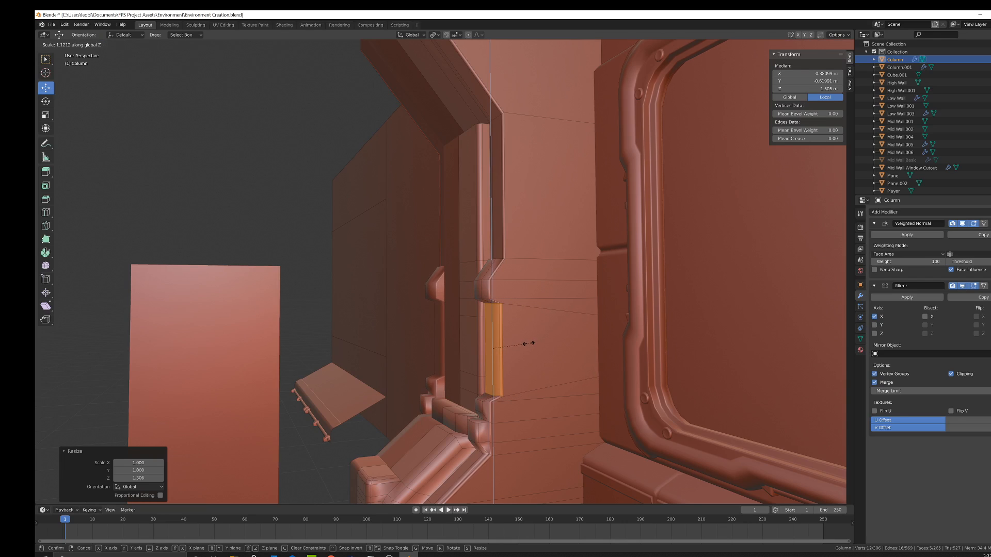
left_click(529, 343)
key("g")
key("y")
left_click(513, 349)
key("s")
key("z")
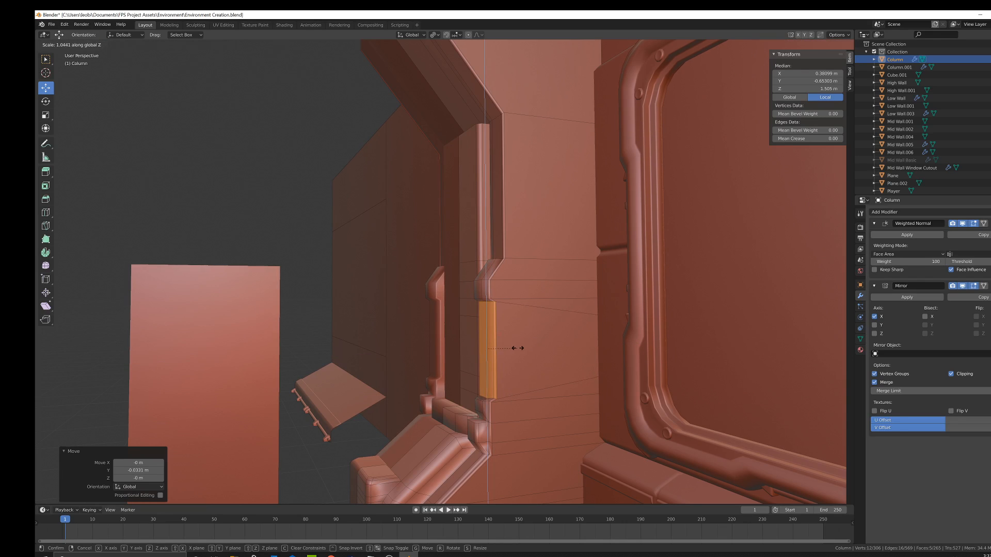
left_click(516, 349)
Step: Examine the column's notched rim, raised centre panel and ledge from several angles and distances
key("Tab")
scroll(500, 360, "down", 4)
middle_click_drag(500, 360, 588, 332)
key("Tab")
scroll(537, 336, "up", 3)
middle_click_drag(493, 330, 533, 342)
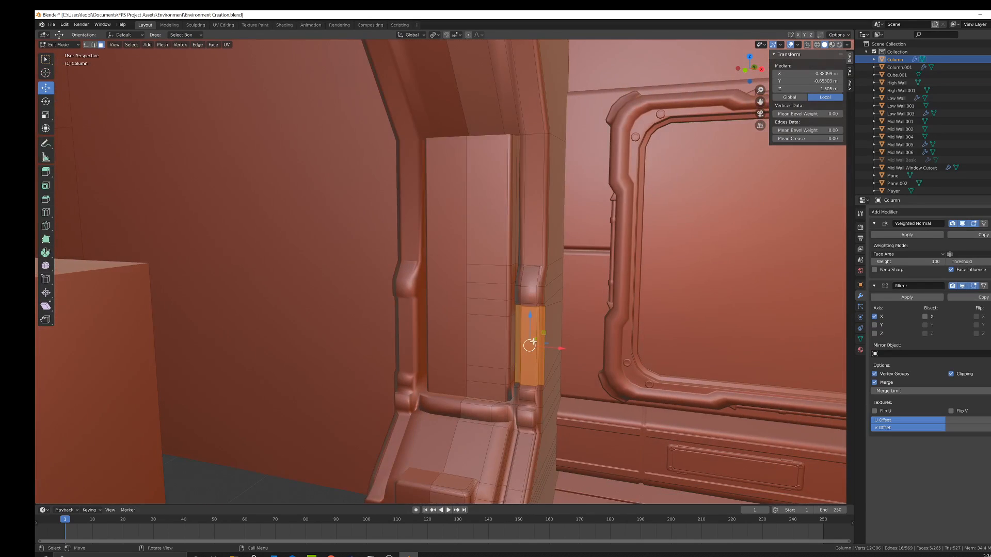
left_click(494, 374)
middle_click_drag(494, 373, 472, 247)
left_click(548, 219)
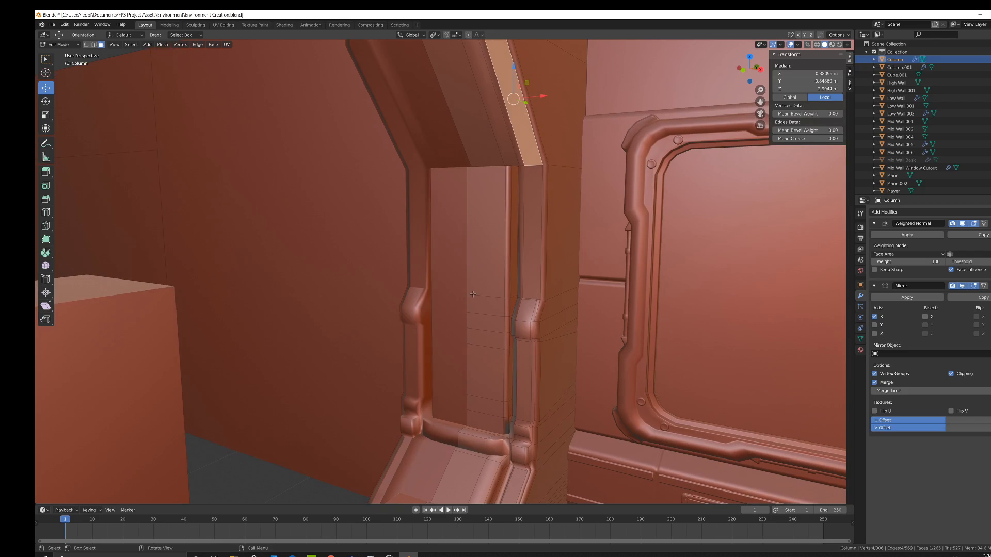
middle_click_drag(464, 313, 470, 322)
scroll(463, 347, "down", 3)
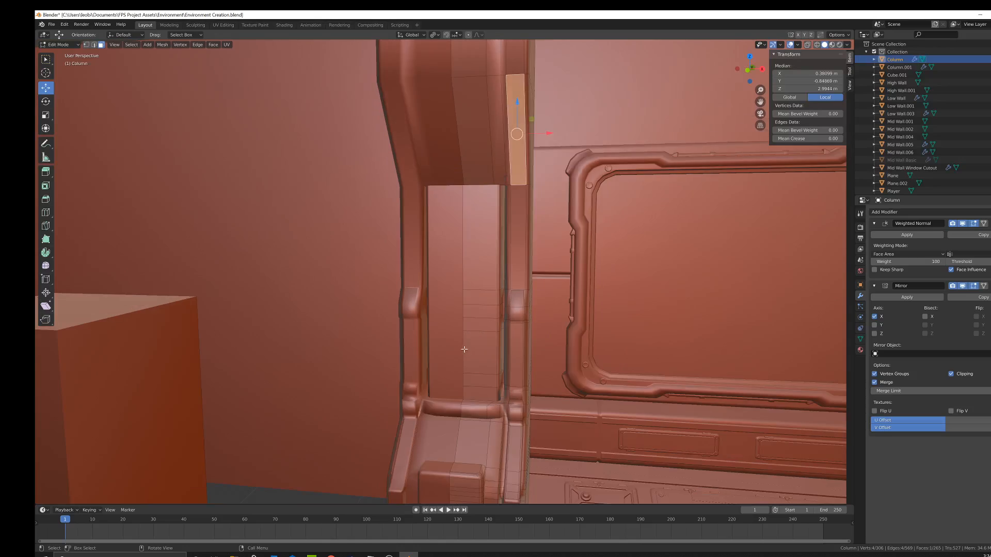
scroll(467, 350, "up", 3)
middle_click_drag(469, 370, 459, 292, "shift")
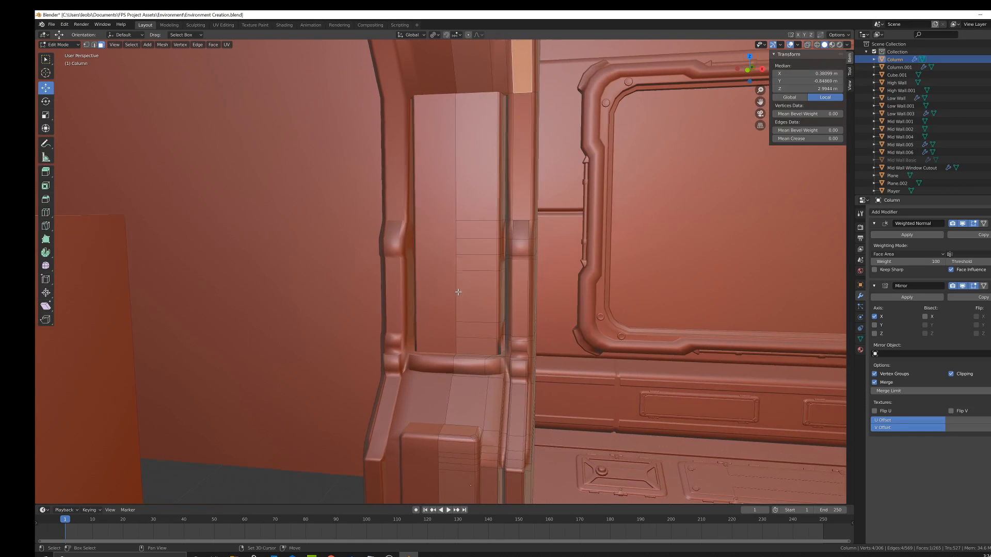
Step: Select the lower faces of the raised centre panel, extrude them scaled to 0.909, and move them -0.0298 m along X
left_click(469, 341)
middle_click_drag(469, 340, 475, 339)
key("c")
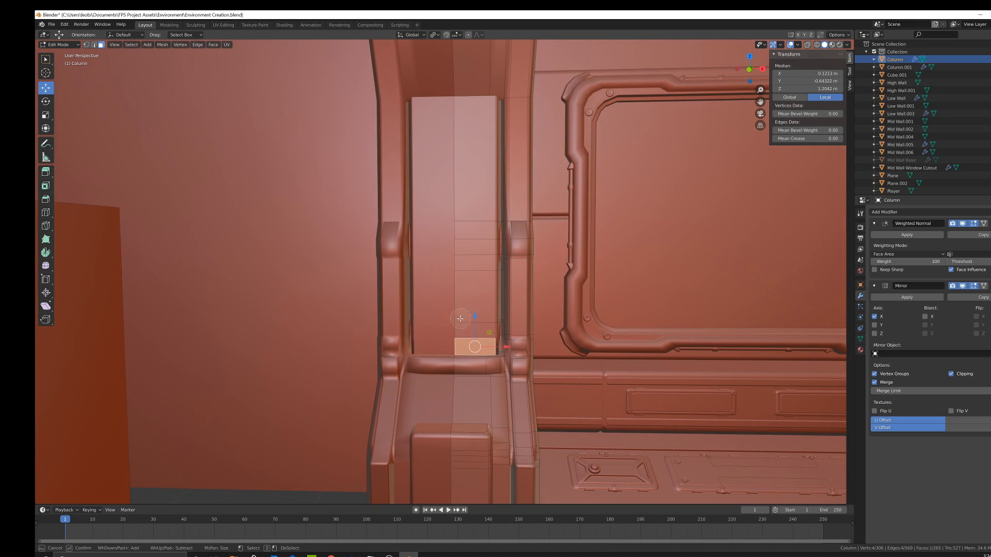
left_click_drag(461, 322, 460, 258)
left_click(464, 249)
key("Escape")
scroll(453, 298, "down", 3)
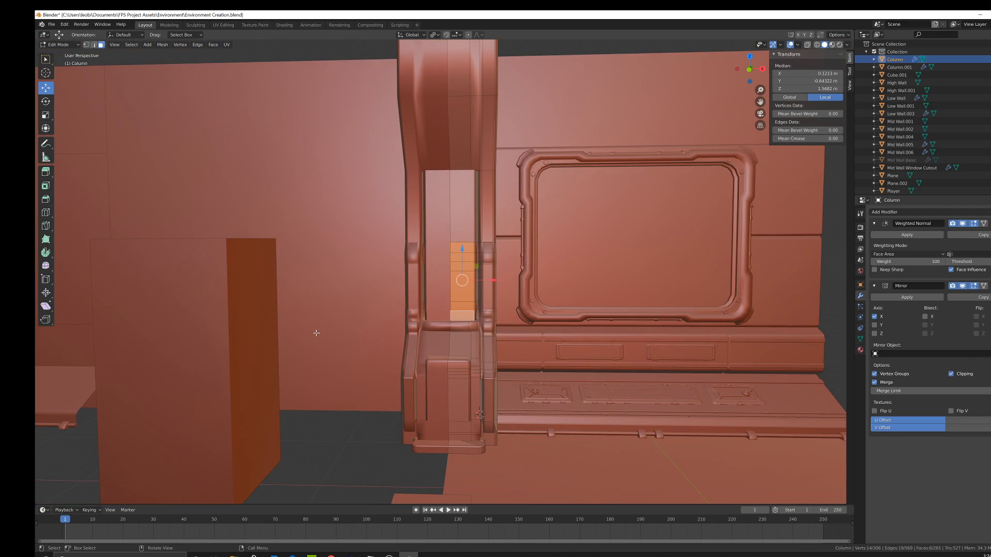
scroll(474, 313, "up", 1)
middle_click_drag(491, 361, 455, 360)
scroll(484, 317, "up", 3)
scroll(484, 317, "up", 3)
mouse_move(484, 316)
middle_mouse_down()
mouse_move(505, 321)
mouse_move(491, 321)
middle_mouse_up()
key("e")
key("s")
left_click(585, 330)
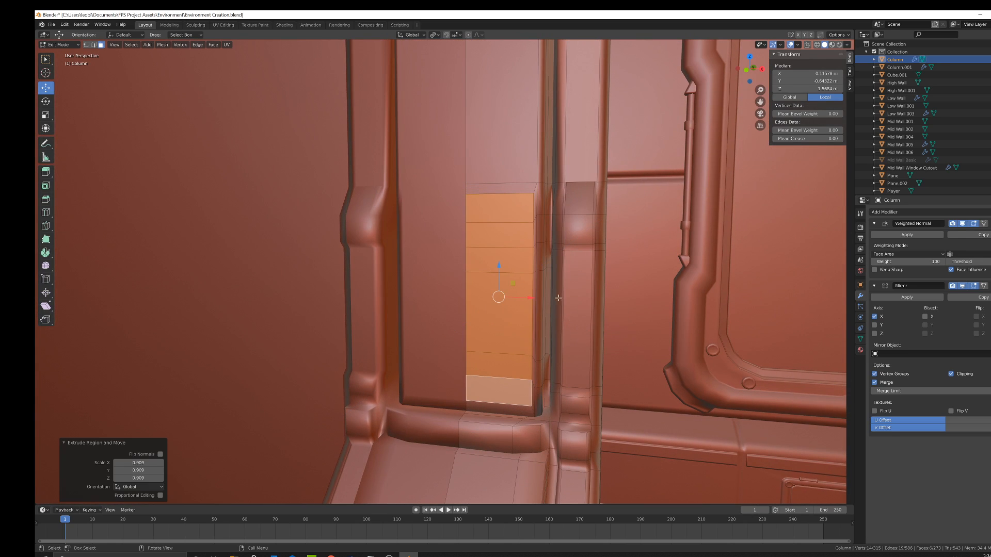
left_click_drag(531, 298, 518, 299)
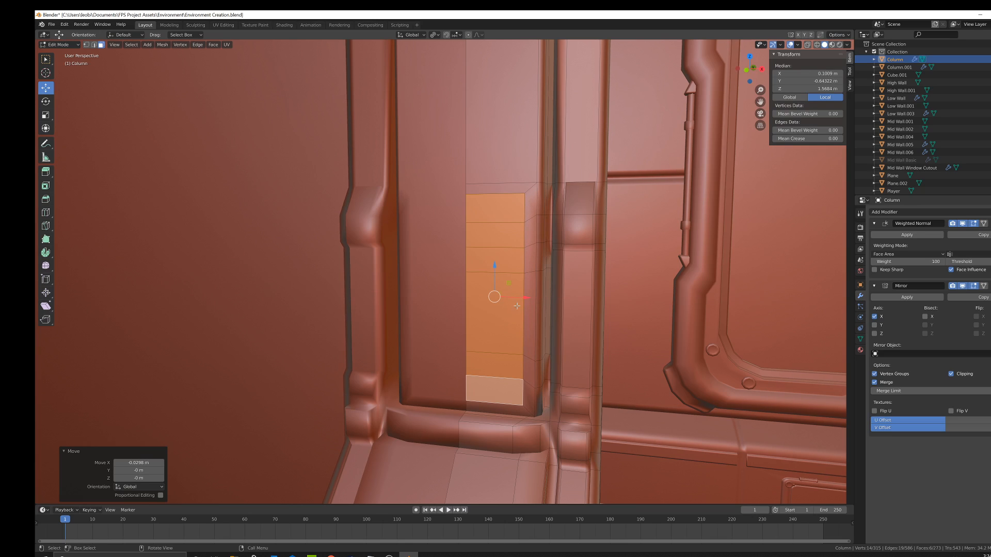
Step: Extrude the inset panel faces inward about 0.075 m to form a recess
middle_click_drag(519, 305, 502, 341)
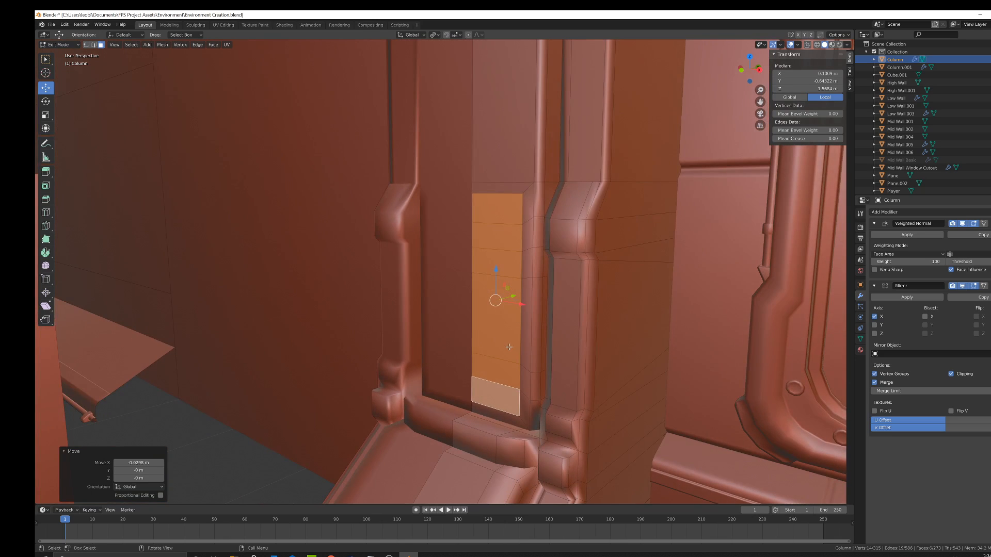
key("e")
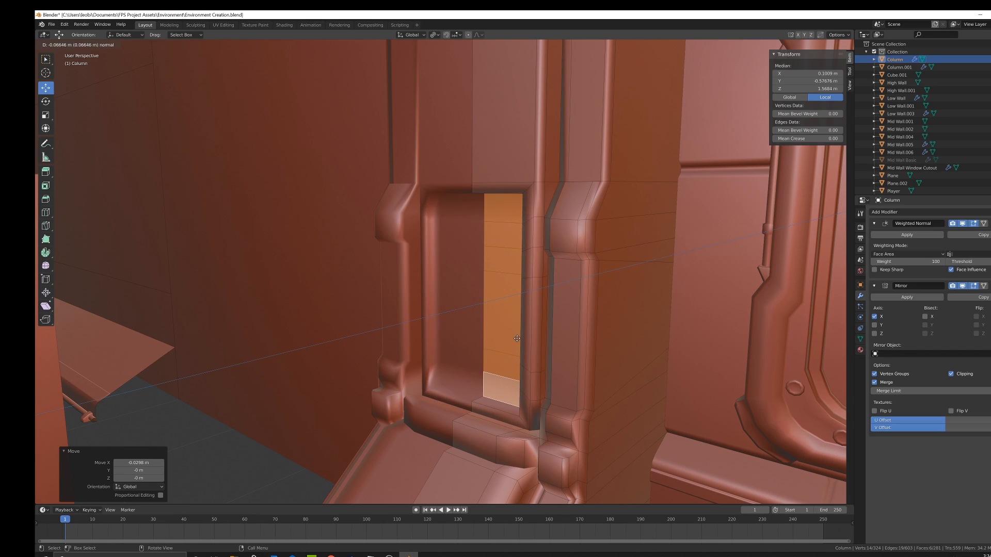
left_click(485, 352)
middle_click_drag(485, 351, 543, 345)
Step: Bevel the edge loop around the recess opening with an offset of about 0.0099 m
left_click(93, 45)
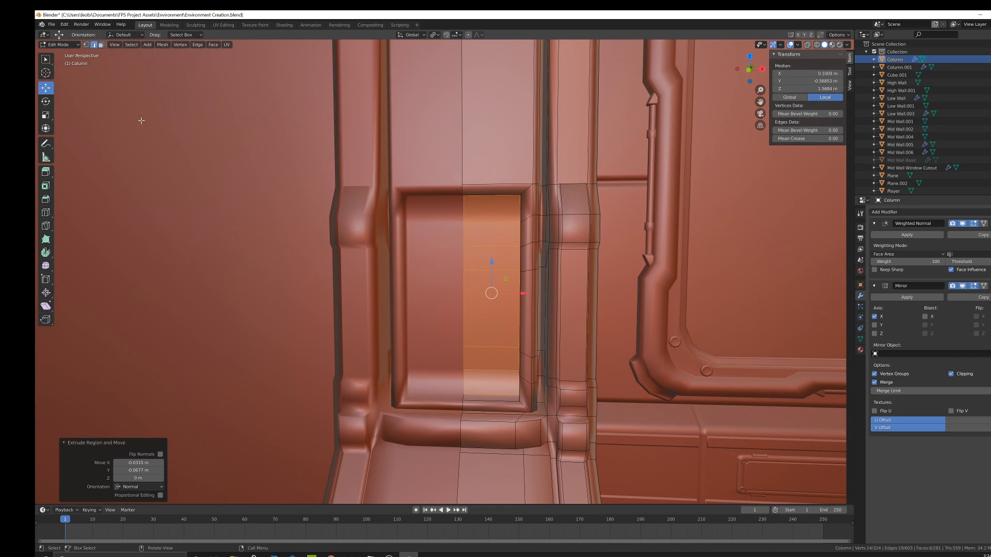
left_click(149, 137)
middle_click_drag(486, 425, 509, 379)
scroll(506, 410, "down", 1)
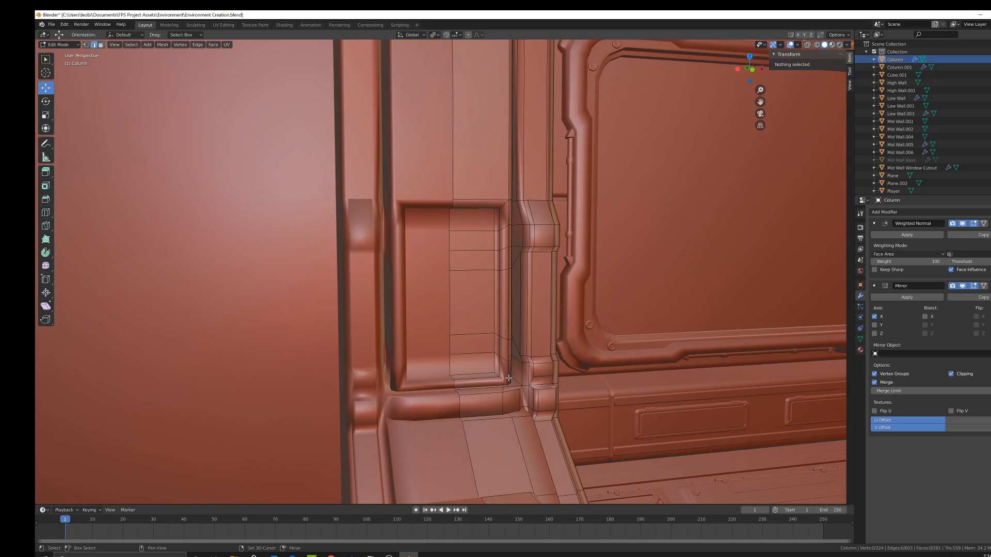
left_click(500, 369, "alt")
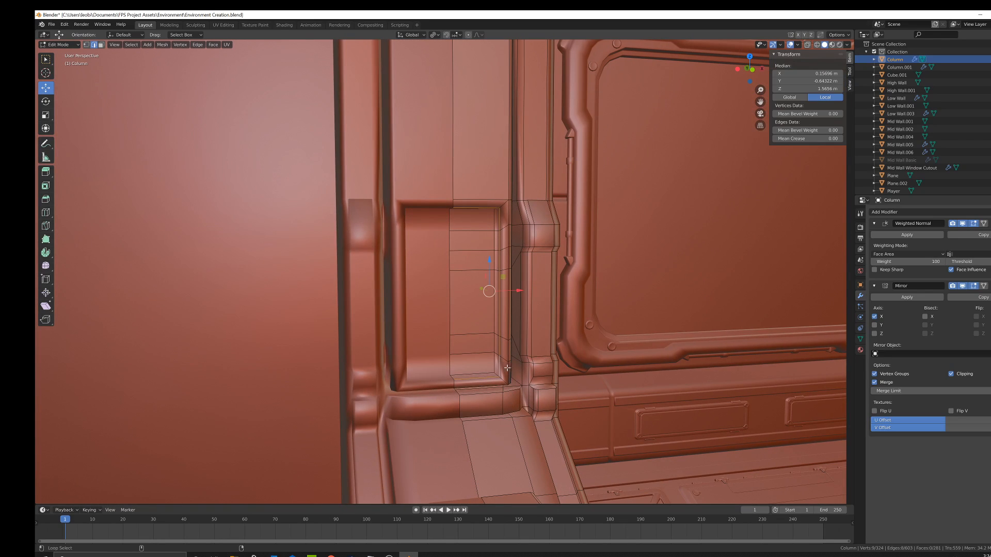
key("ctrl+b")
left_click(542, 372)
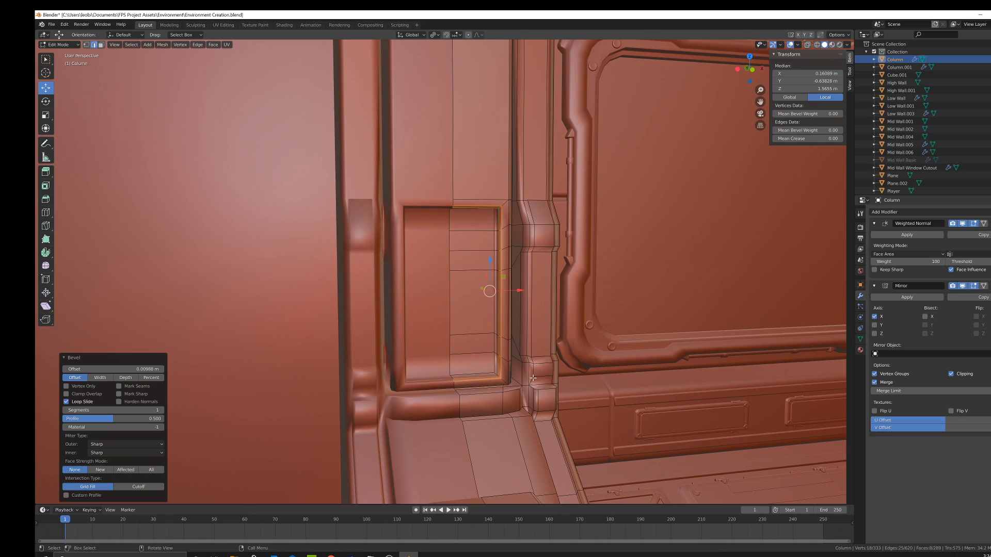
Step: Select only the short upper and lower corner edges of the recess opening, including those hidden from view
scroll(539, 436, "up", 3)
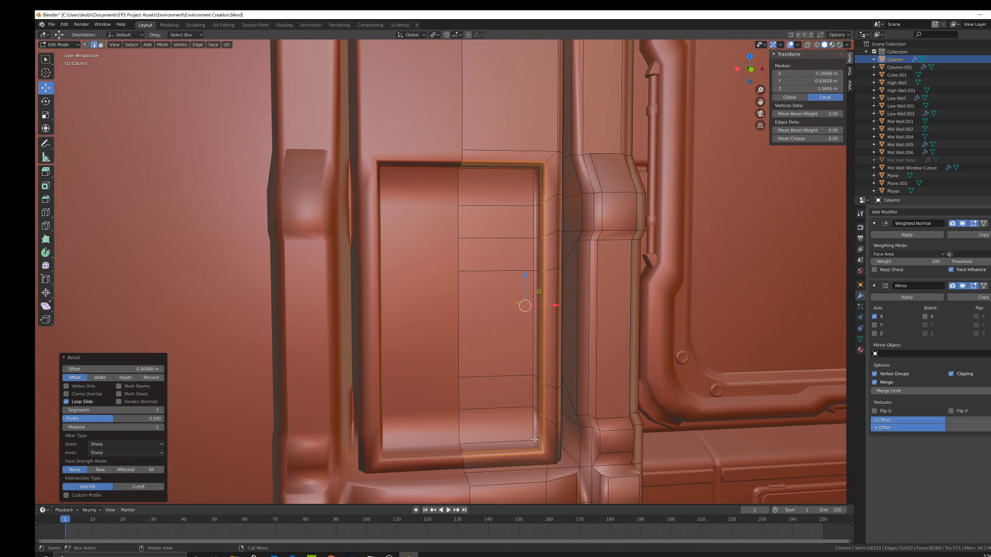
left_click(537, 444)
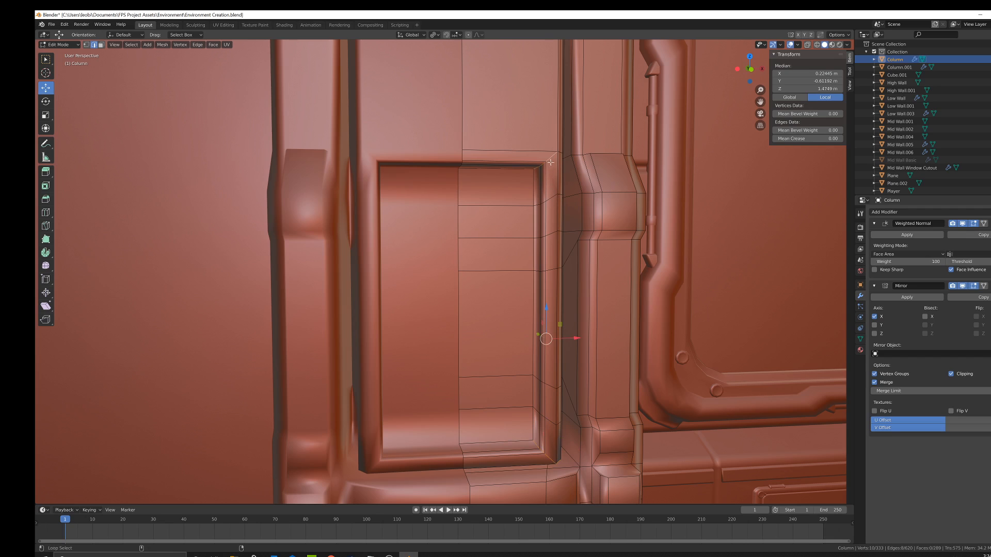
middle_click_drag(550, 162, 537, 187)
key("shift+z")
key("c")
middle_click(584, 137)
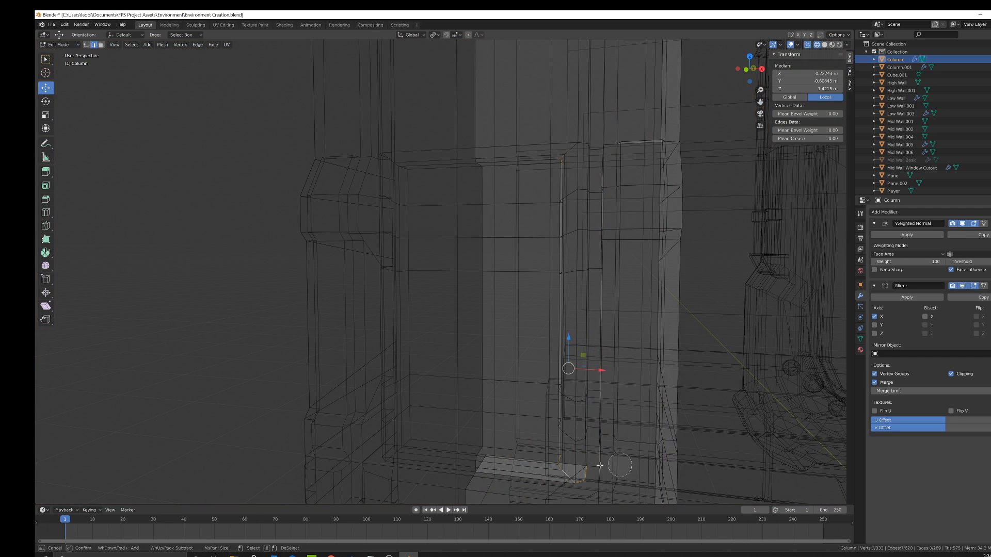
middle_click_drag(580, 477, 588, 483)
key("Escape")
key("z")
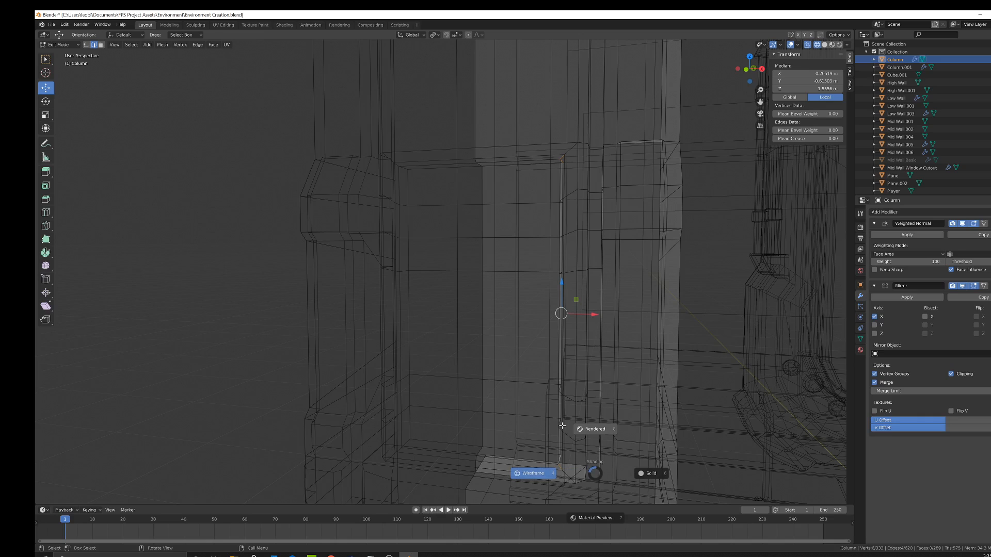
left_click(630, 413)
key("ctrl+b")
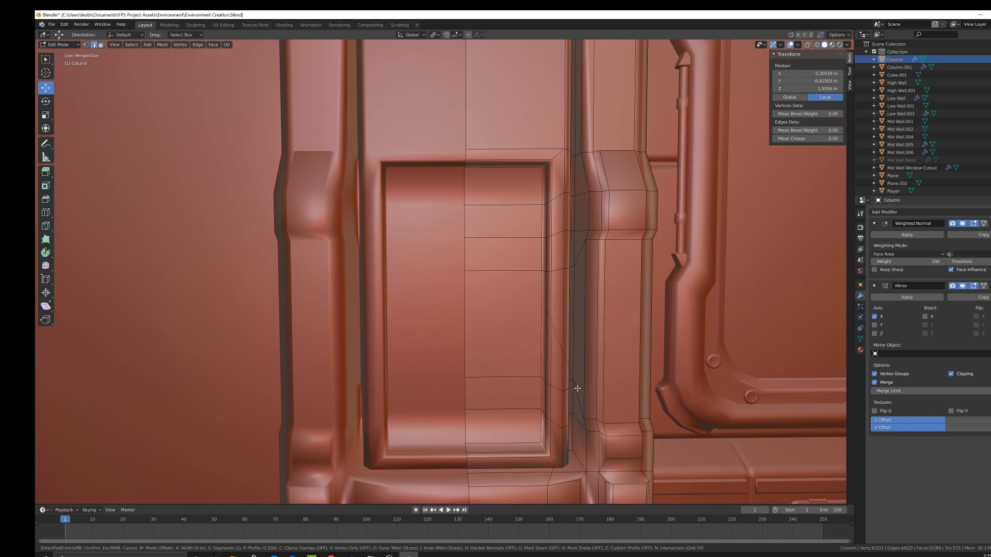
left_click(608, 382)
middle_click_drag(608, 382, 584, 369)
key("ctrl+z")
key("ctrl+b")
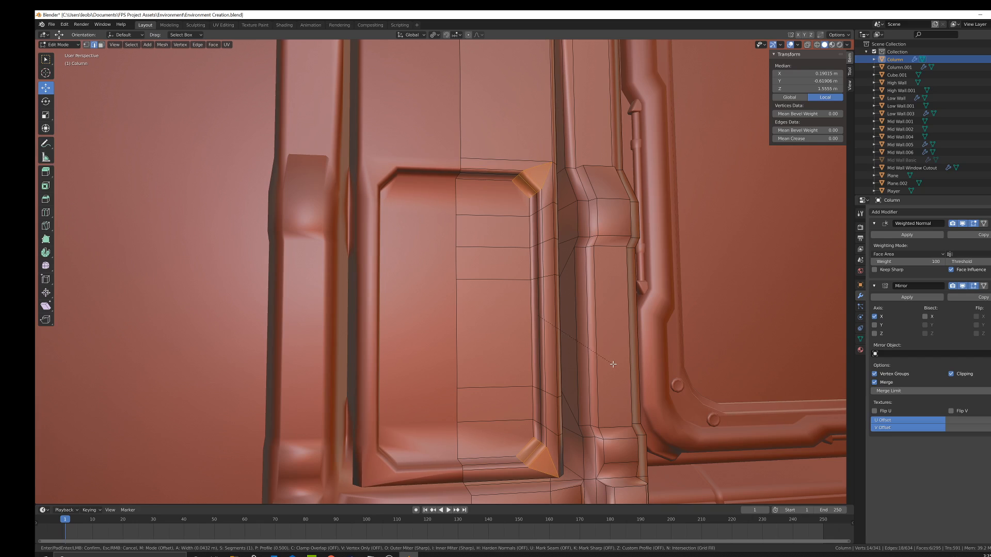
left_click(568, 422)
middle_click_drag(569, 422, 566, 426)
key("ctrl+z")
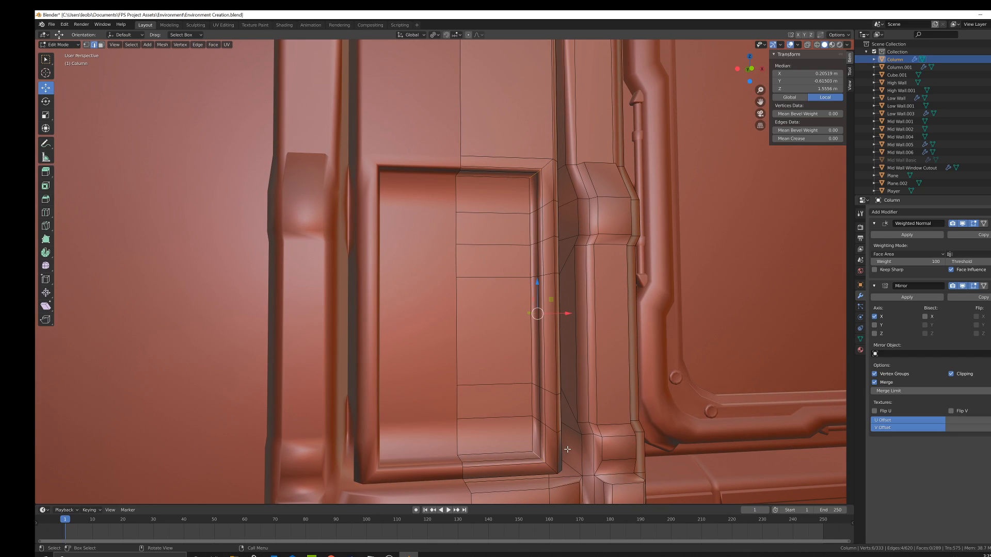
Step: Bevel the selected recess corner edges with a 0.033 m offset
key("ctrl+b")
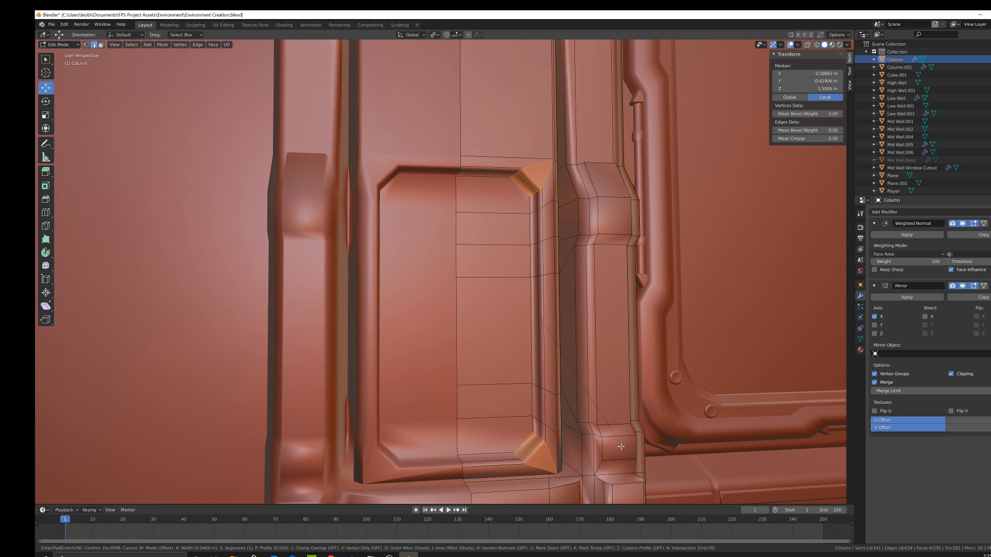
left_click(613, 447)
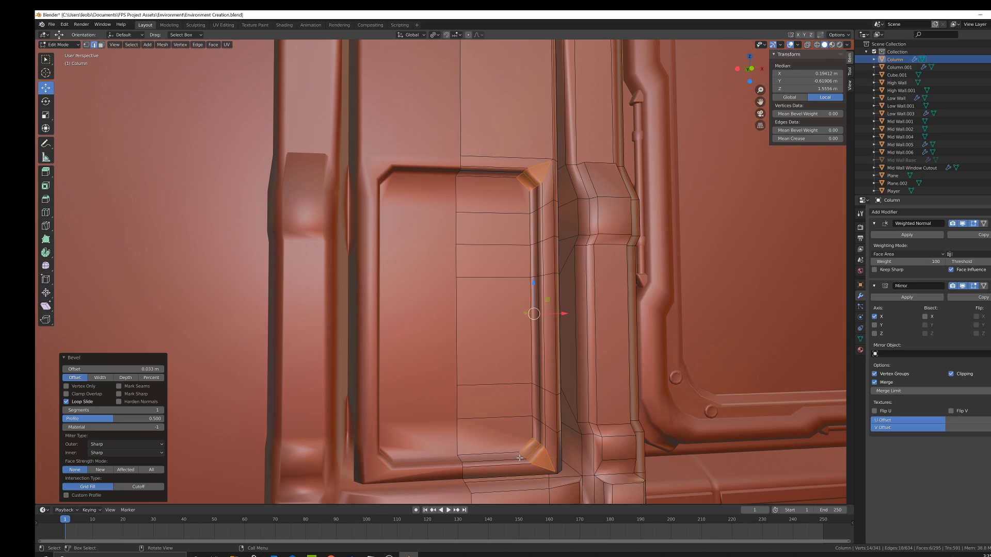
Step: Select the inner edges of both chamfered recess corners, excluding the outermost ones, and bevel them by about 0.0099 m to round the corners
left_click(523, 455)
left_click(530, 461, "shift")
left_click(544, 466, "shift")
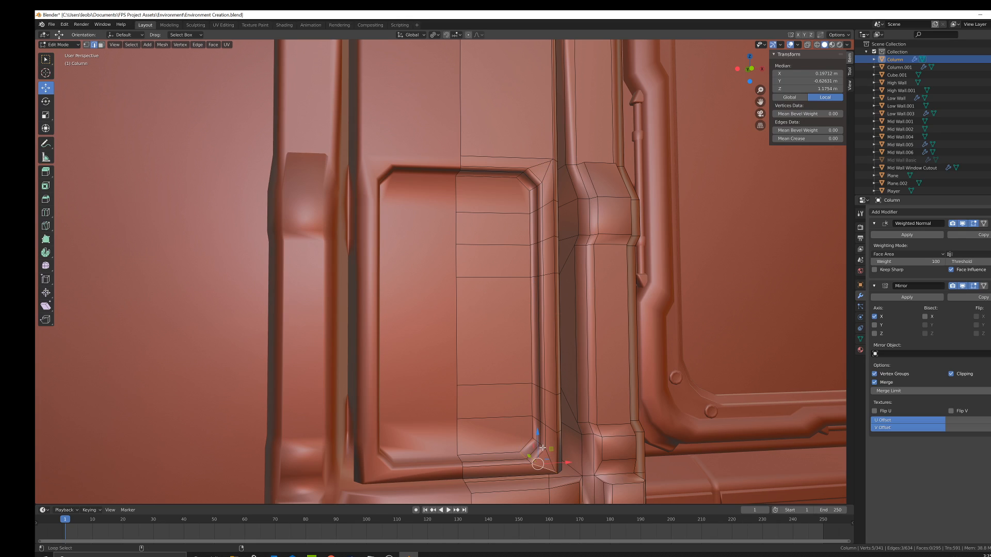
left_click(532, 441, "alt+shift")
left_click(535, 447, "shift")
left_click(522, 174, "alt+shift")
key("z")
left_click(476, 212)
key("c")
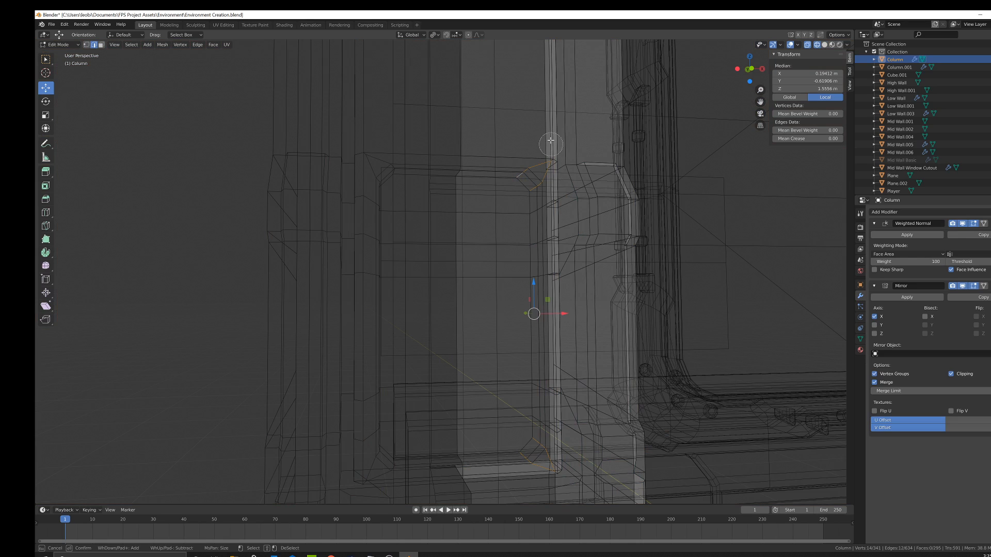
left_click(552, 159, "shift")
left_click(559, 474, "shift")
key("Escape")
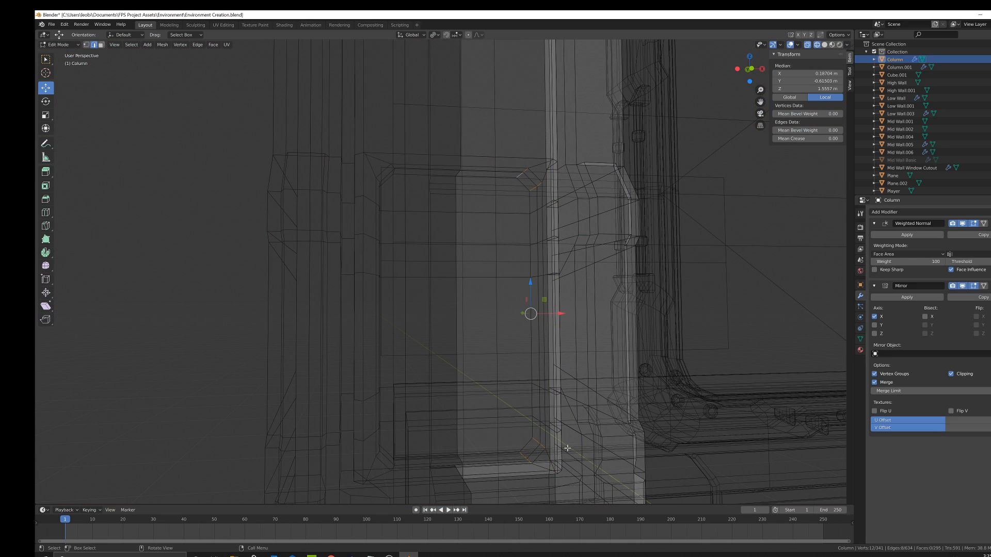
key("z")
left_click(597, 439)
key("ctrl+b")
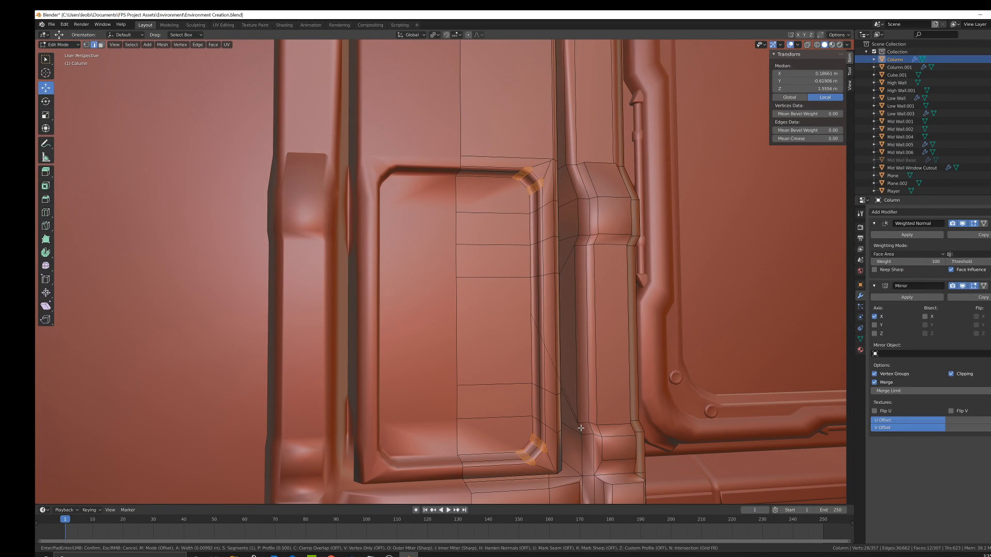
left_click(582, 428)
Step: Merge the two stray vertices at the recess's lower corner into the panel's outer corner vertex using At Last
middle_click_drag(583, 429, 570, 387)
scroll(558, 386, "up", 1)
left_click(87, 44)
middle_click_drag(506, 323, 475, 300, "shift")
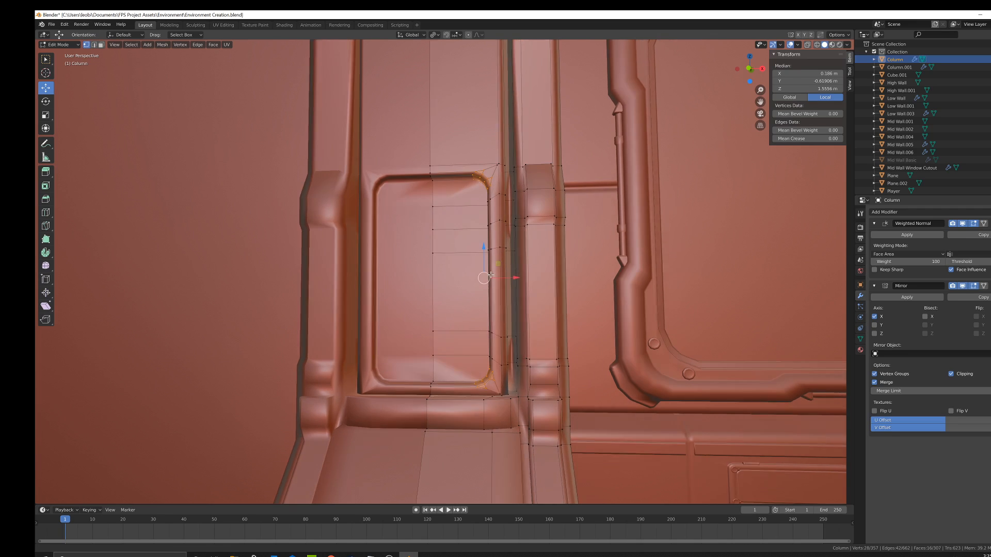
scroll(475, 299, "up", 3)
middle_click_drag(532, 383, 486, 283, "shift")
scroll(486, 283, "up", 1)
left_click(445, 356)
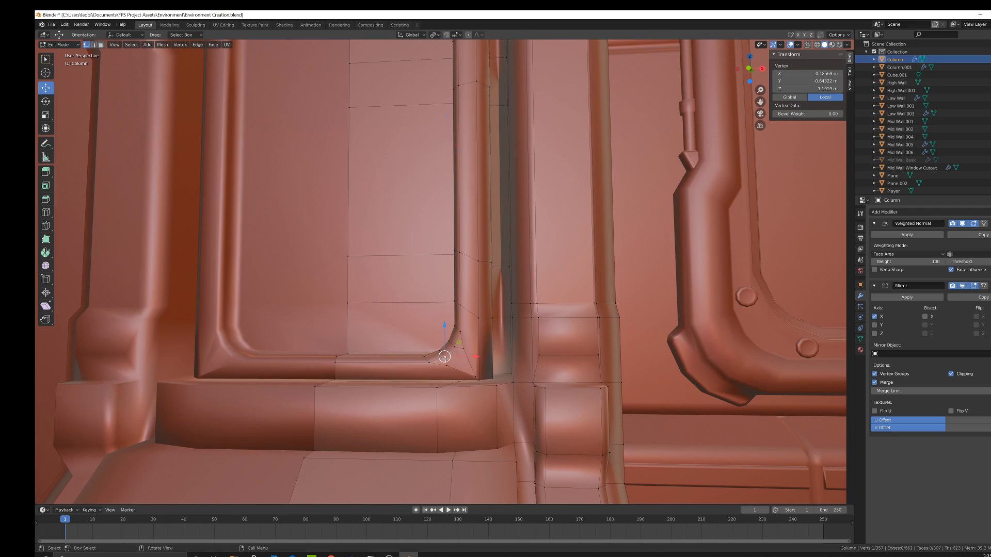
left_click(465, 349, "shift")
left_click(478, 375, "shift")
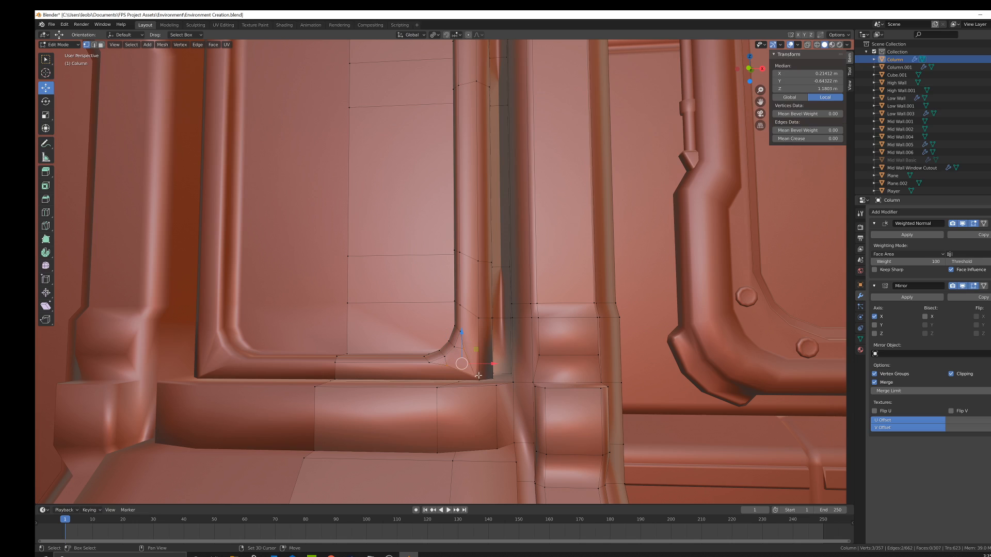
right_click(563, 378)
mouse_move(560, 378)
left_click(626, 389)
Step: Merge the two stray vertices at the recess's upper corner into the outer corner vertex using At Last
scroll(491, 206, "down", 1)
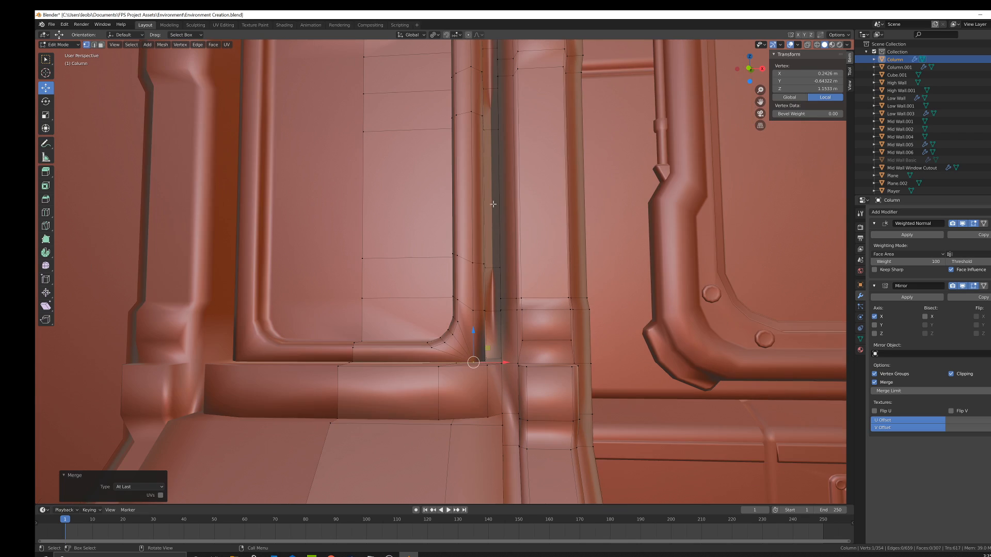
middle_click_drag(504, 73, 532, 232, "shift")
left_click(473, 150)
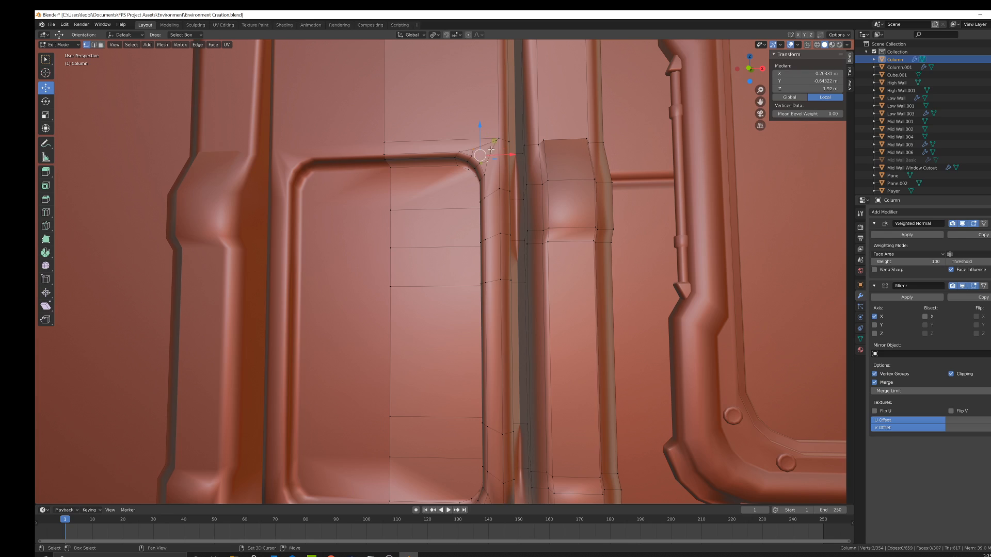
left_click(494, 142, "shift")
left_click(499, 139, "shift")
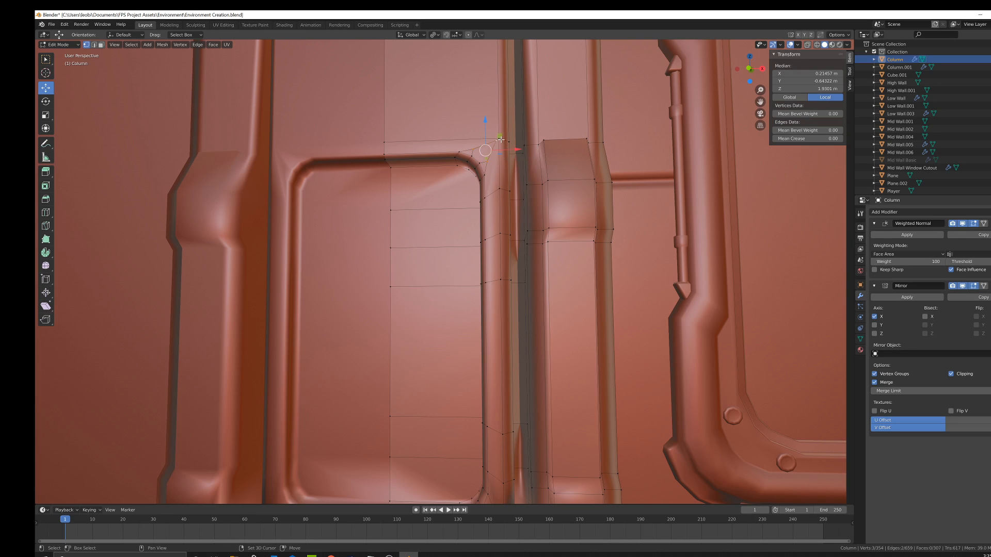
right_click(582, 191)
mouse_move(600, 195)
left_click(634, 200)
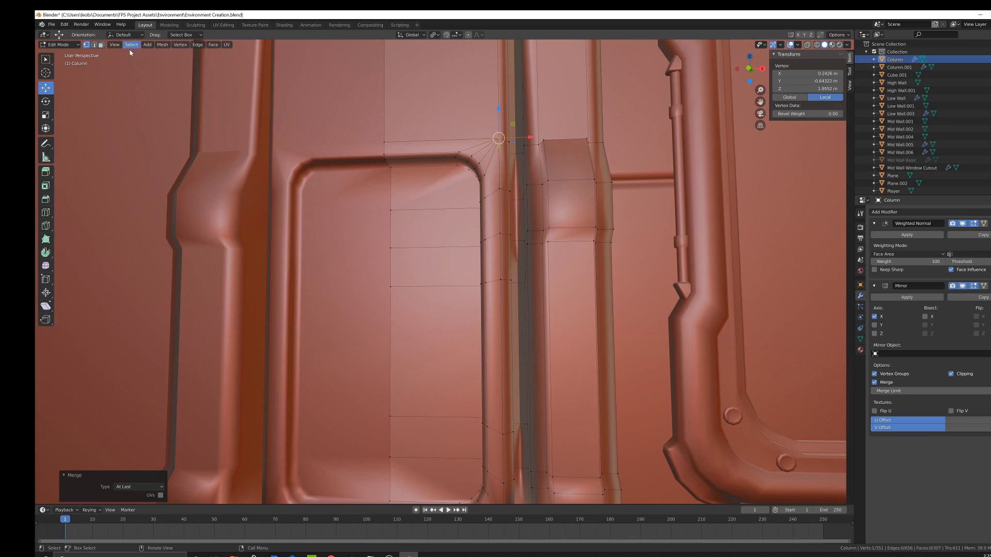
Step: Select all back faces of the rounded recess and extrude them outward about 0.074 m
left_click(101, 45)
left_click(436, 267)
key("c")
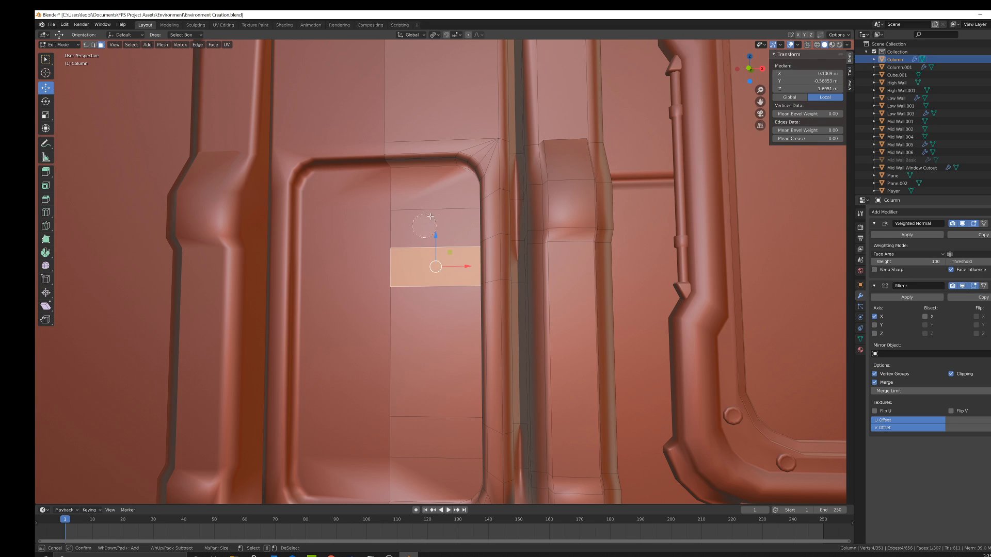
mouse_move(432, 228)
left_mouse_down()
mouse_move(414, 384)
mouse_move(423, 467)
left_mouse_up()
key("Escape")
mouse_move(514, 317)
middle_mouse_down()
mouse_move(491, 343)
mouse_move(473, 343)
mouse_move(494, 343)
middle_mouse_up()
key("e")
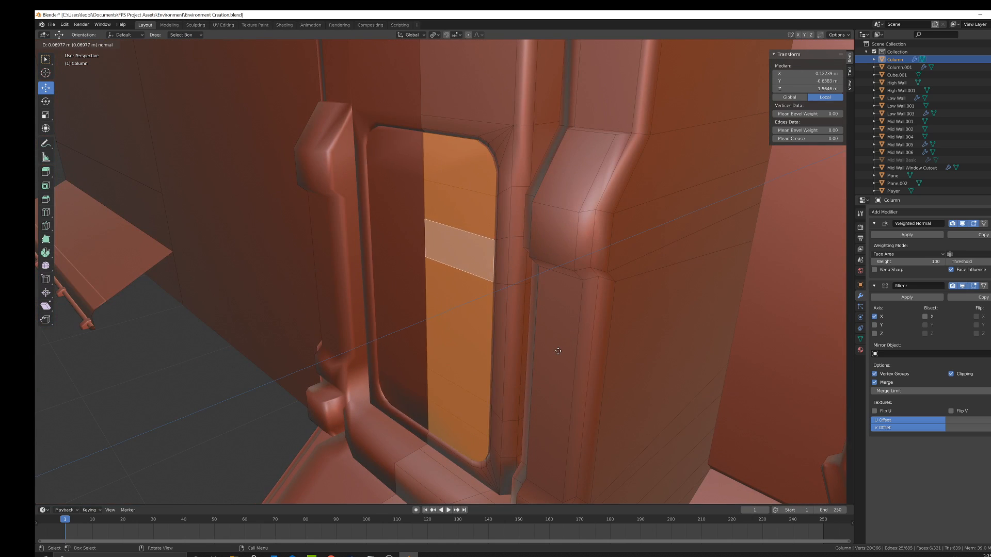
left_click(559, 353)
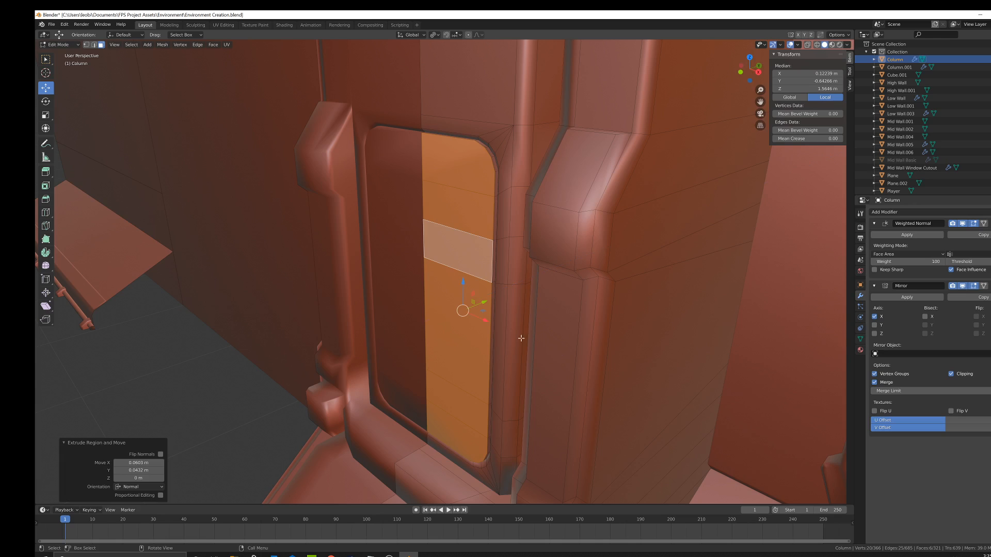
Step: Scale the extruded inner panel faces uniformly to 0.986, and scale them to 0.941 along X
middle_click_drag(514, 336, 524, 336)
key("s")
left_click(556, 318)
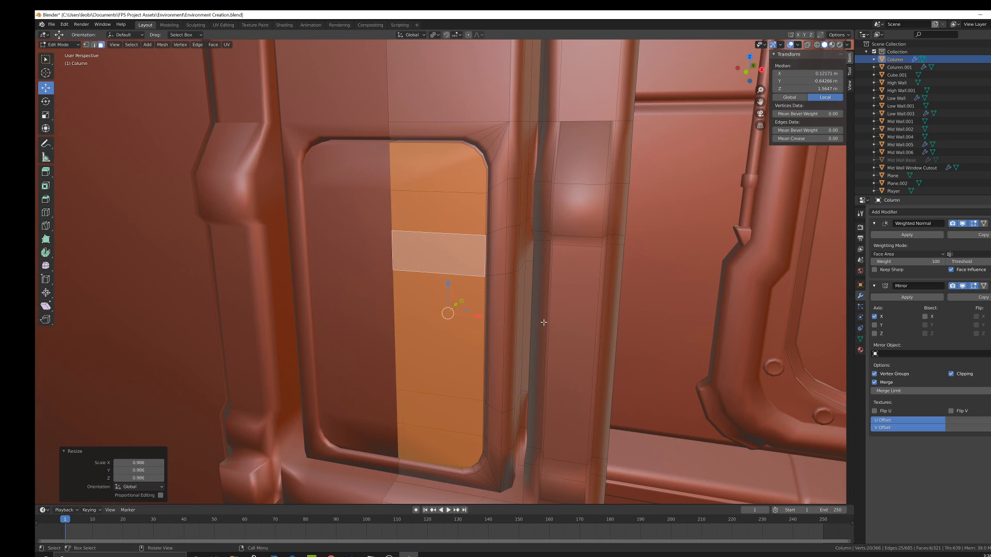
middle_click_drag(444, 311, 442, 317)
key("s")
key("x")
left_click(574, 313)
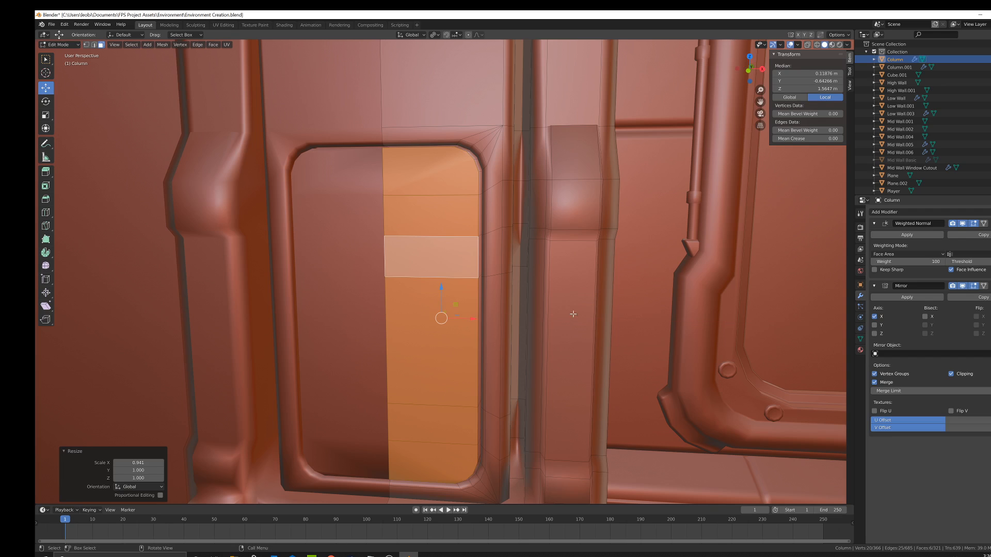
Step: Extrude the inner panel faces outward about 0.015 m, scale them to about 0.99, and narrow them slightly along X
mouse_move(527, 326)
middle_mouse_down()
mouse_move(506, 325)
mouse_move(541, 329)
middle_mouse_up()
key("e")
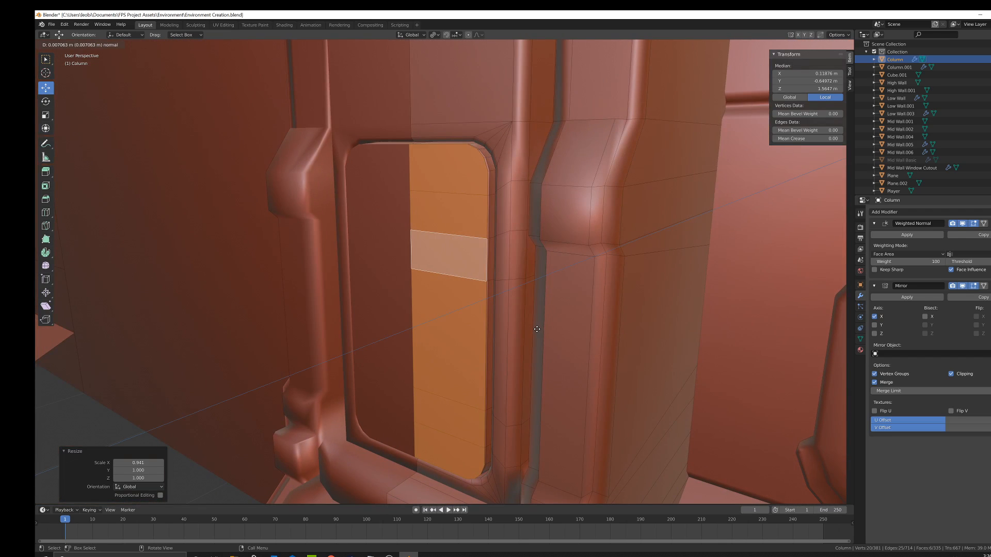
left_click(535, 330)
key("s")
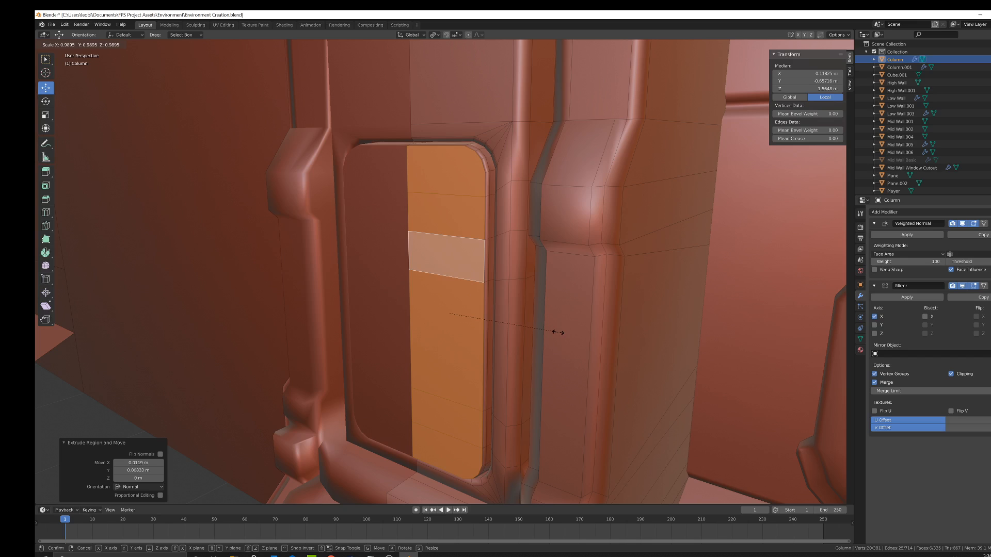
left_click(555, 330)
middle_click_drag(527, 326, 540, 306)
key("s")
key("x")
left_click(569, 311)
Step: Extrude the inner panel faces again, scaling the new faces to 0.908 uniformly and to about 0.62 along X
key("e")
left_click(511, 318)
key("s")
left_click(525, 308)
key("s")
key("x")
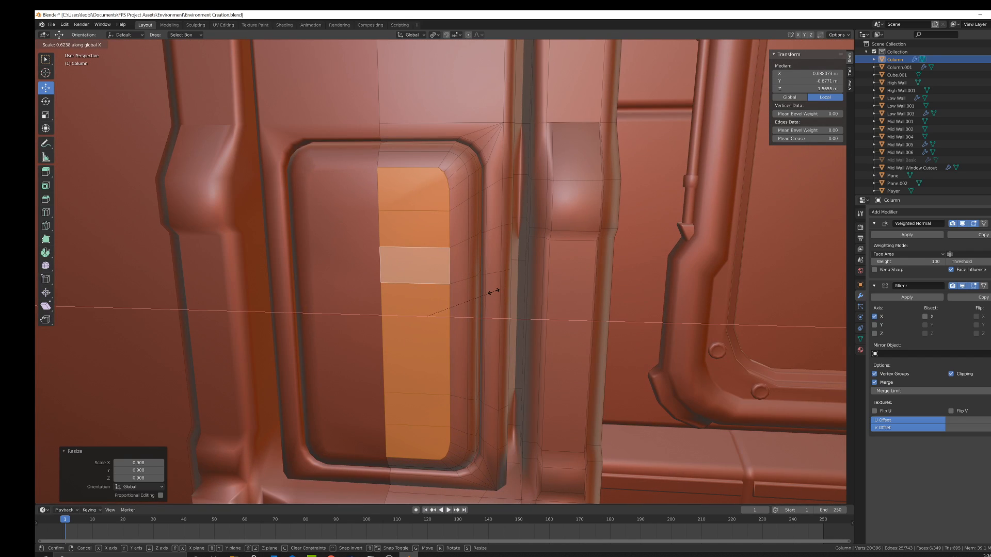
left_click(493, 292)
Step: Examine the bevelled inner panel within the recess, both in Object Mode and in Edit Mode
key("Tab")
scroll(487, 315, "down", 7)
middle_click_drag(502, 327, 509, 305)
scroll(522, 323, "down", 3)
key("Tab")
scroll(467, 337, "up", 3)
scroll(469, 338, "up", 2)
key("Tab")
key("Tab")
scroll(489, 306, "up", 4)
left_click(494, 301)
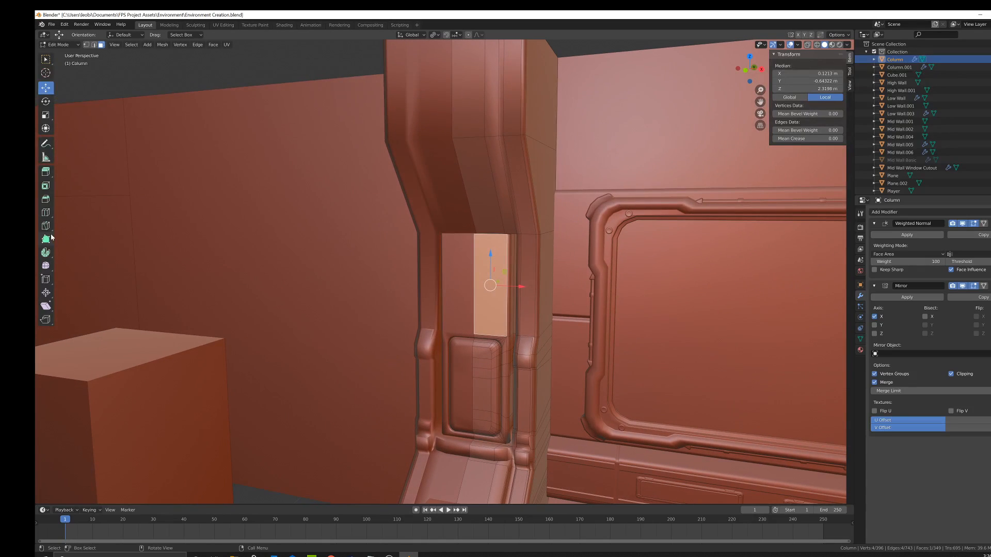
left_click(45, 213)
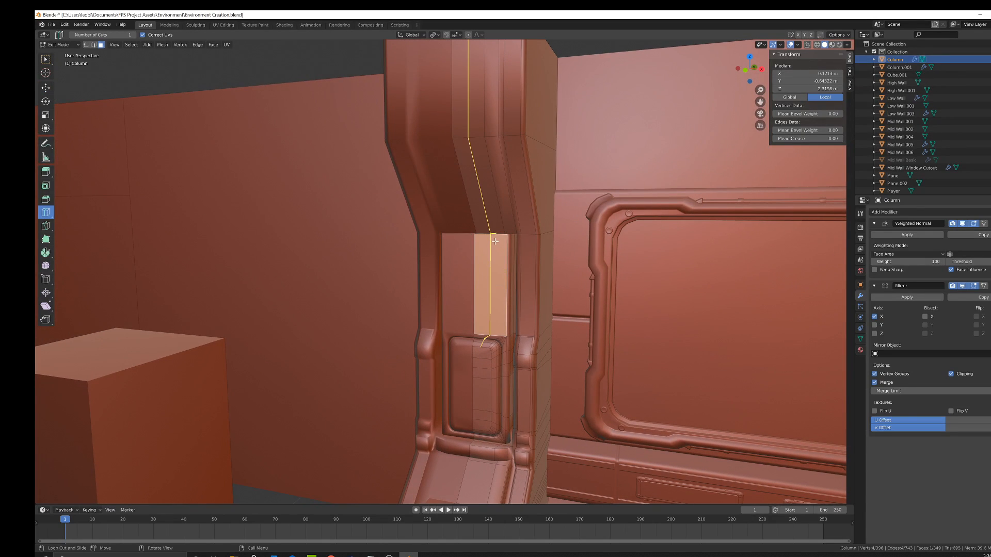
middle_click_drag(555, 309, 480, 279)
Step: Examine the whole column from several angles beside the window wall, and check the area around its centre panel up close
key("Tab")
scroll(546, 337, "down", 4)
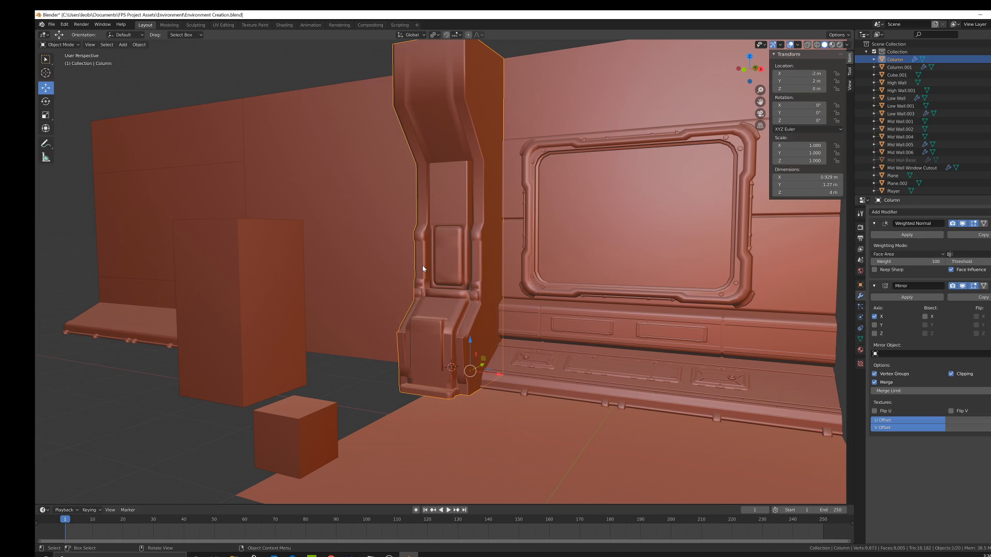
middle_click_drag(453, 308, 465, 311)
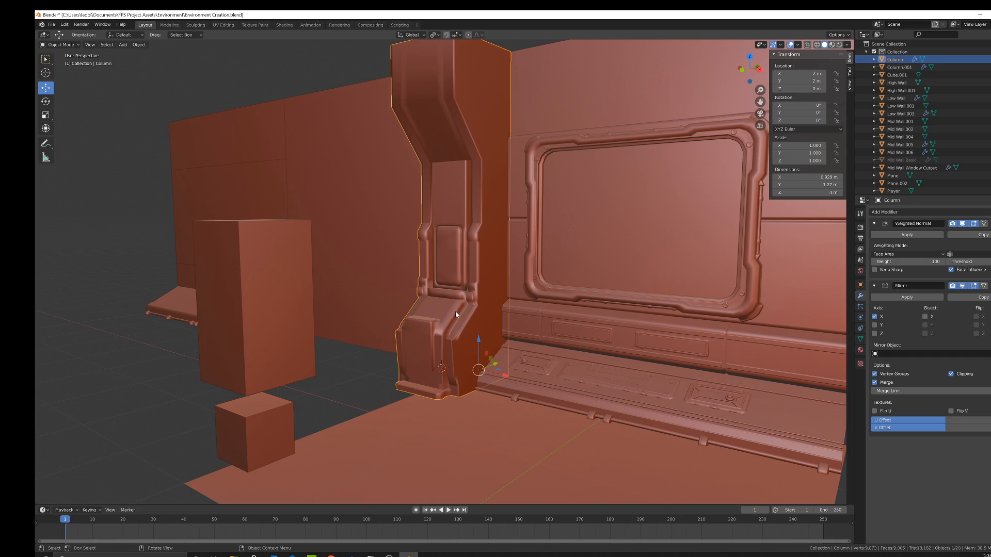
middle_click_drag(511, 314, 494, 308)
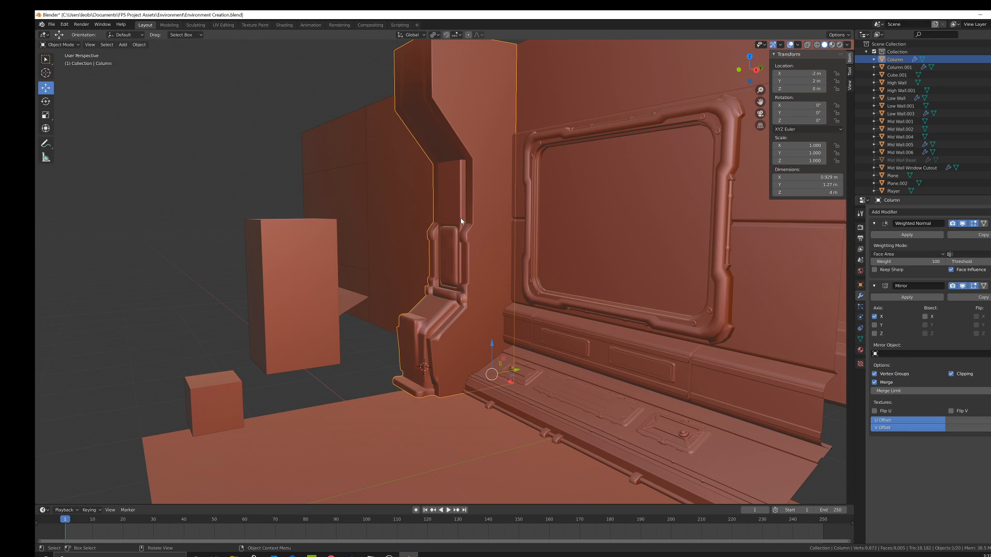
middle_click_drag(476, 227, 501, 277)
scroll(513, 230, "up", 4)
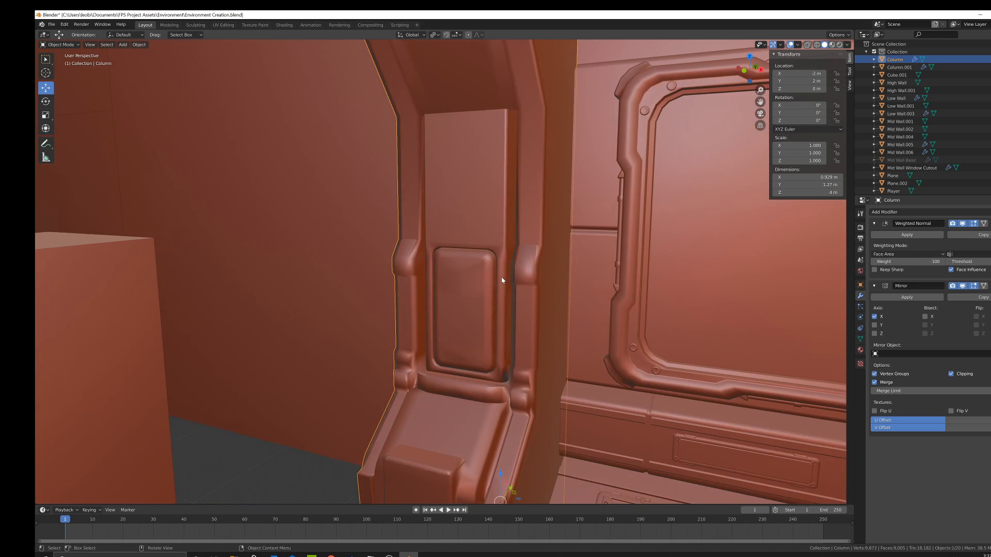
scroll(503, 279, "down", 5)
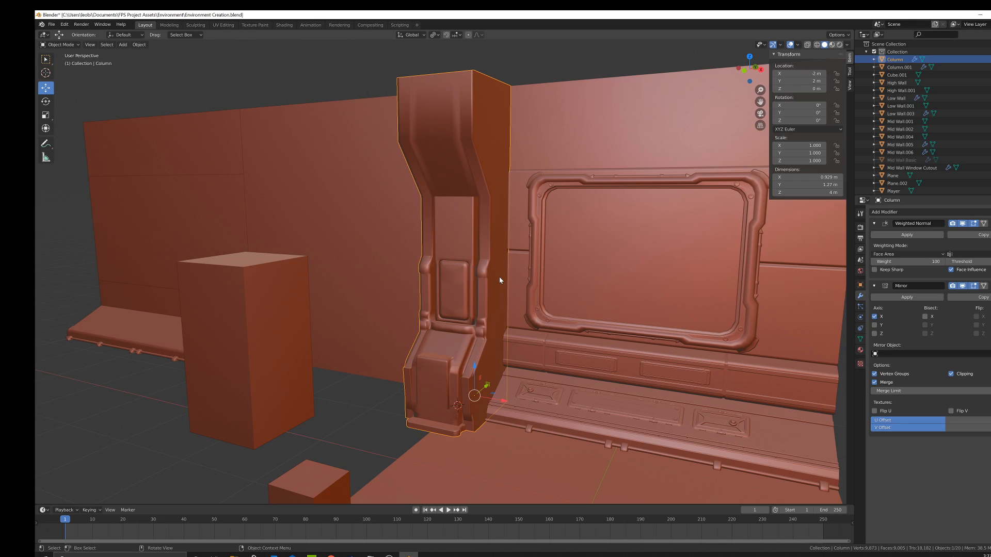
middle_click_drag(498, 279, 492, 280)
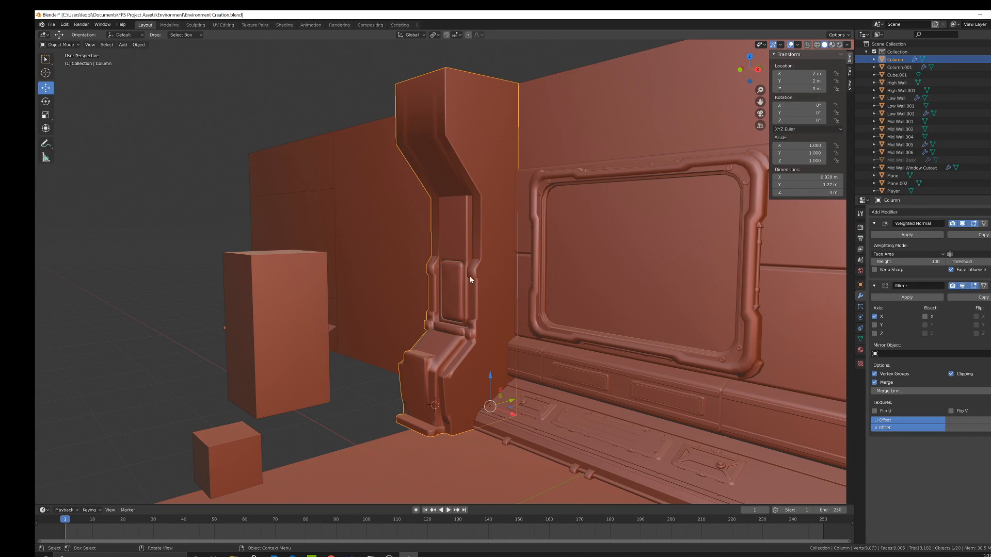
scroll(471, 362, "up", 3)
middle_click_drag(471, 370, 511, 296)
key("Tab")
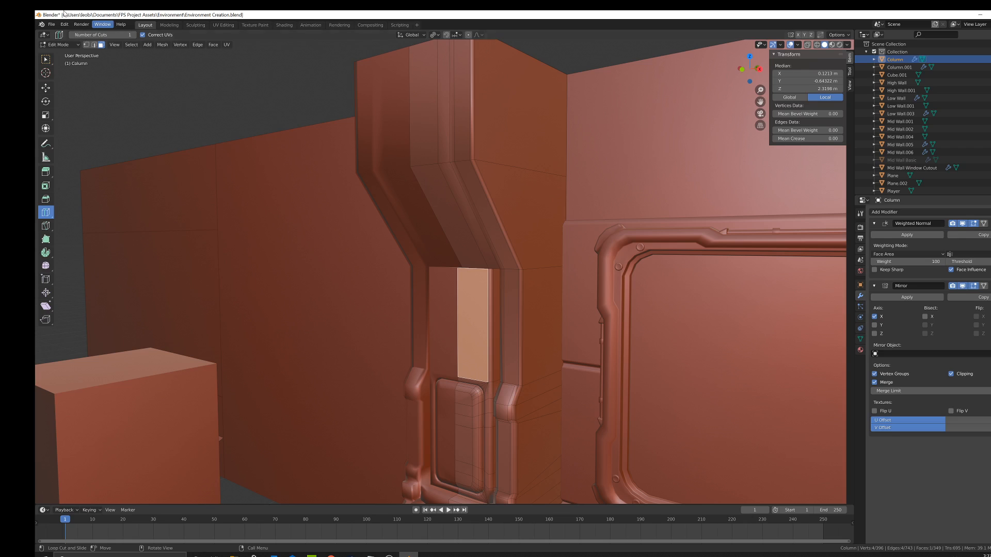
middle_click_drag(548, 363, 473, 192, "shift")
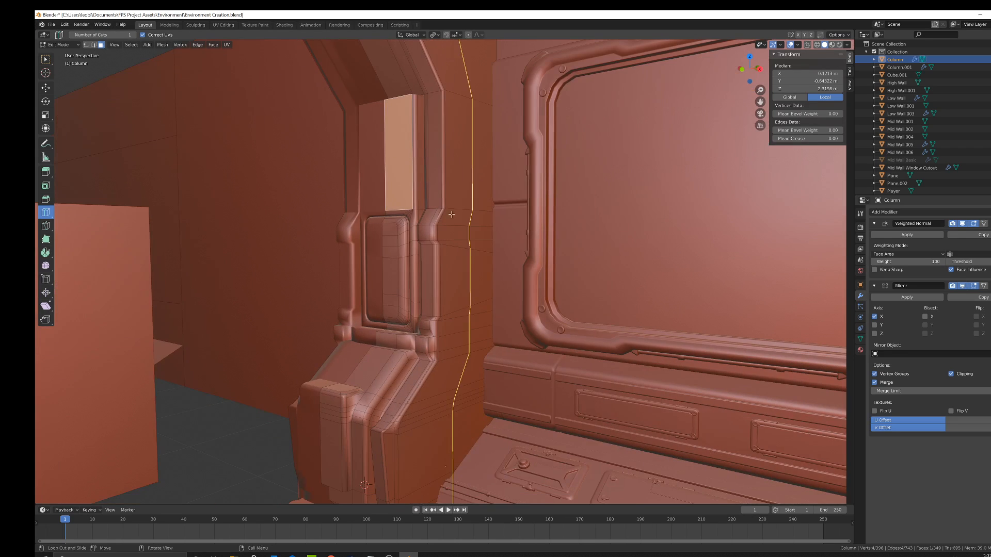
left_click(46, 61)
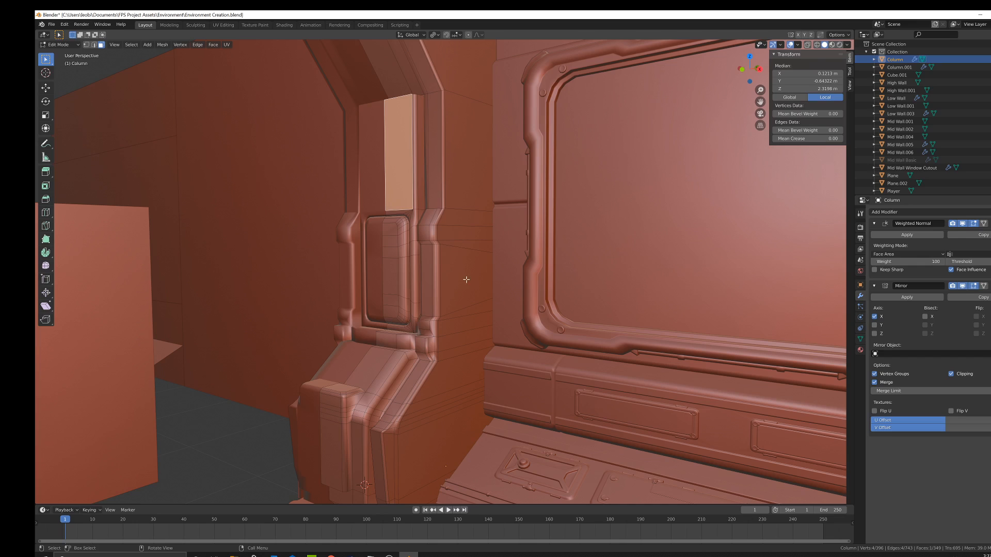
mouse_move(467, 279)
middle_mouse_down()
mouse_move(487, 264)
mouse_move(476, 278)
middle_mouse_up()
scroll(471, 266, "up", 2)
Step: In Object Mode, place the 3D cursor on the side rail's bulge beside the recessed panel and add a cube there
key("Tab")
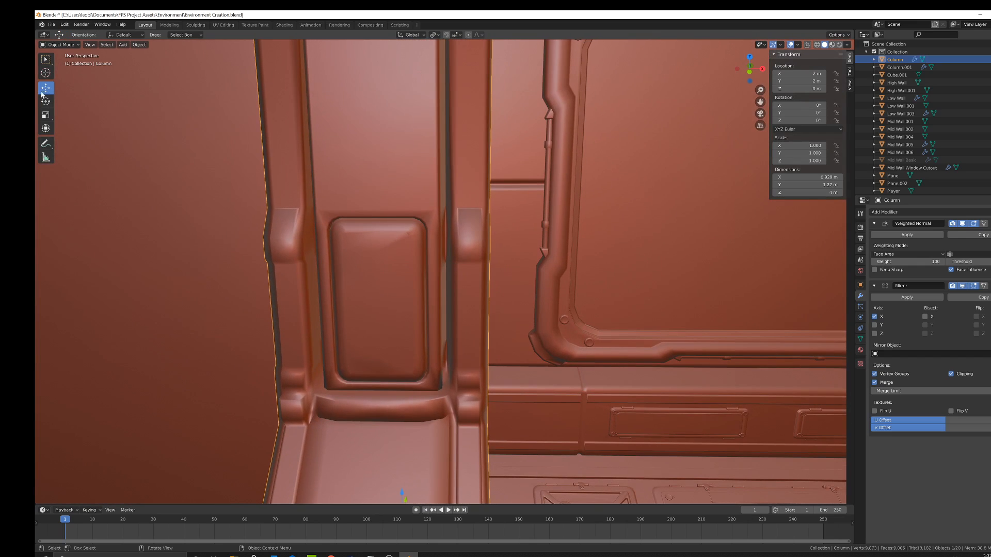
left_click(46, 73)
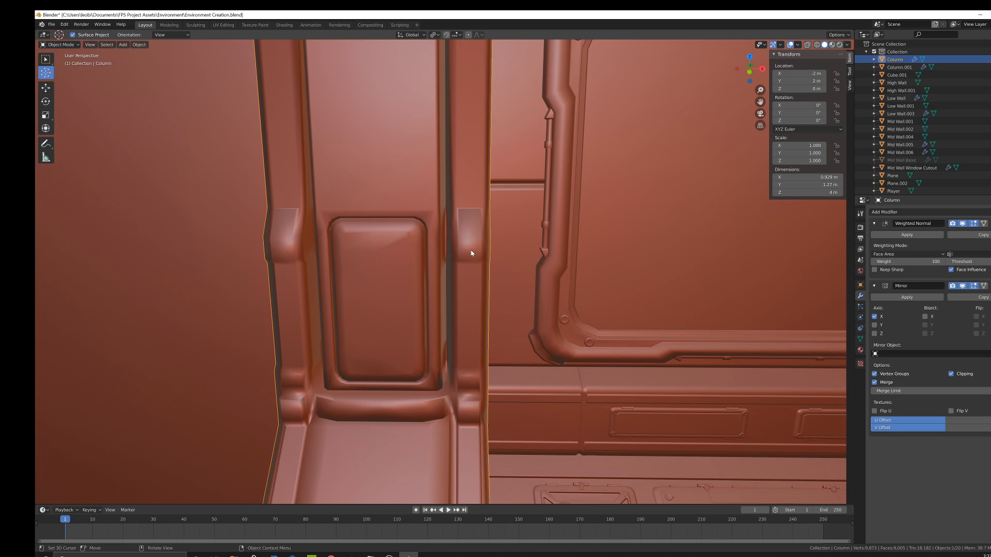
key("shift+a")
mouse_move(500, 259)
left_click(562, 266)
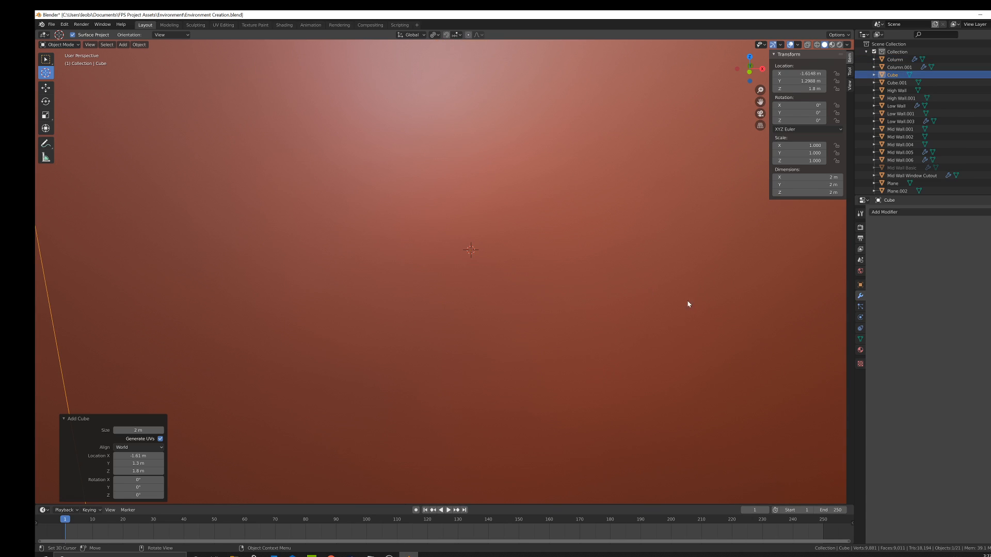
Step: Scale the new cube to 0.2, and shrink it further by a factor of 0.163 to fit the bulge
type("s.2")
key("Return")
key("s")
left_click(490, 259)
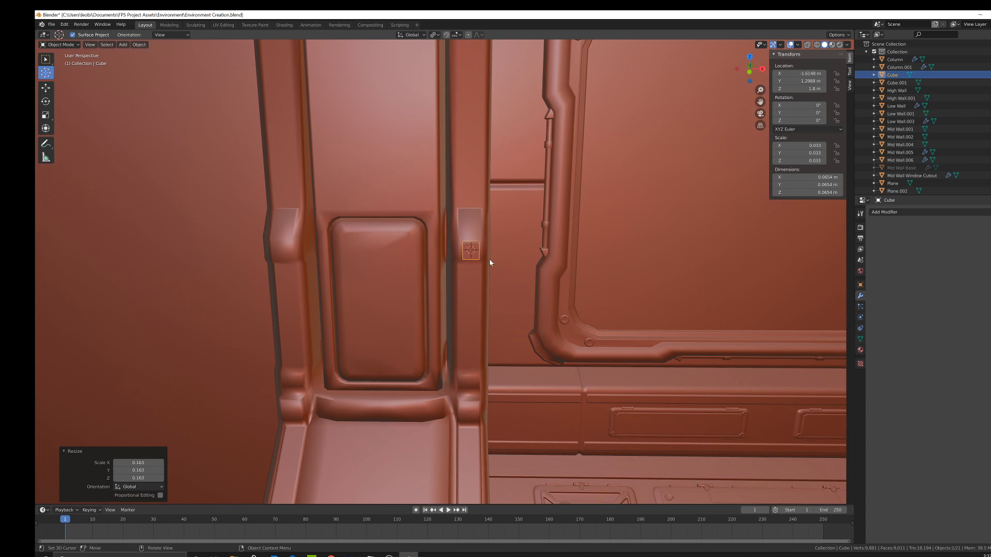
Step: Join the small cube into the column object and open the column's mesh for editing
left_click(476, 288, "shift")
key("ctrl+j")
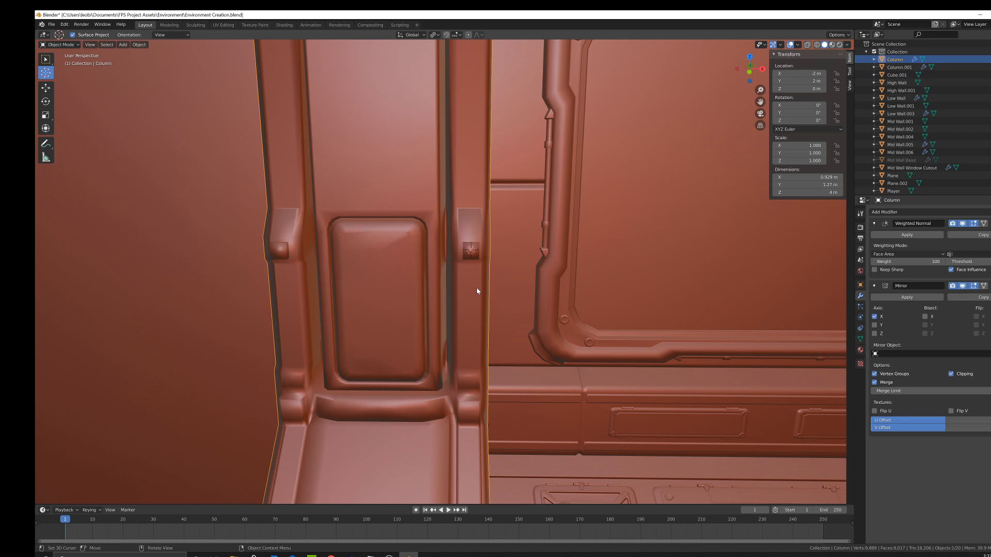
middle_click_drag(476, 287, 452, 310)
key("Tab")
scroll(413, 317, "up", 3)
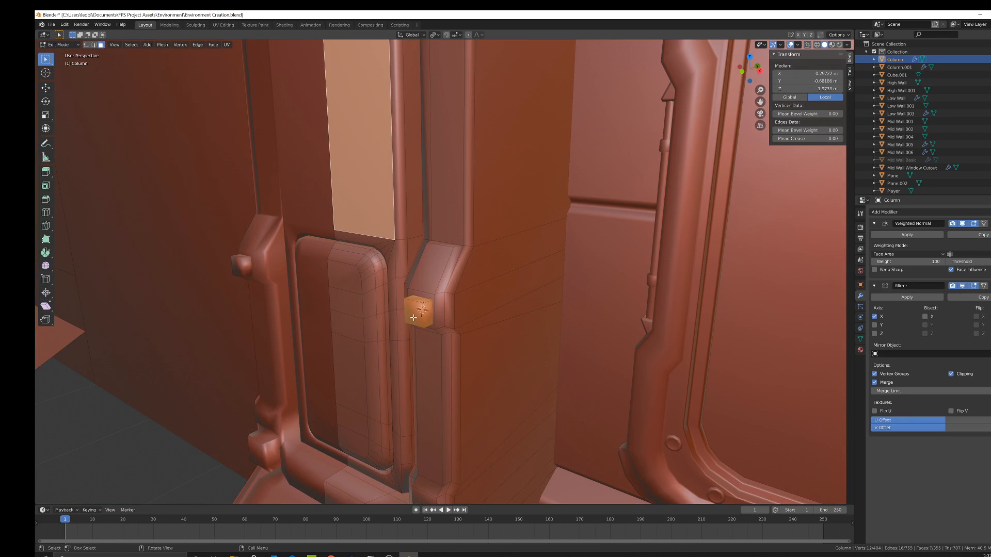
Step: Select the small cube's rear face inside the column, move it about -0.03 m along Y, and delete it
key("z")
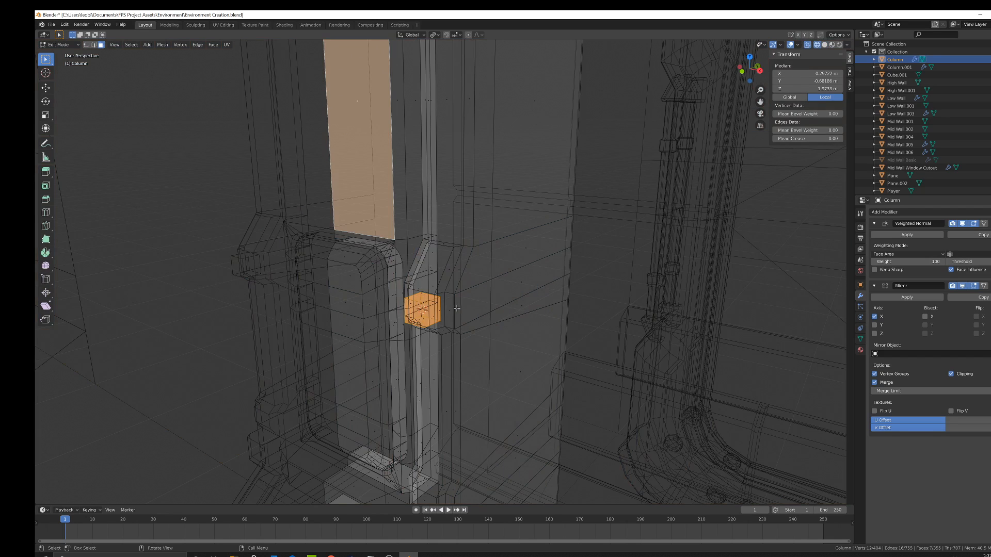
scroll(457, 308, "up", 1)
left_click(432, 317)
key("z")
key("x")
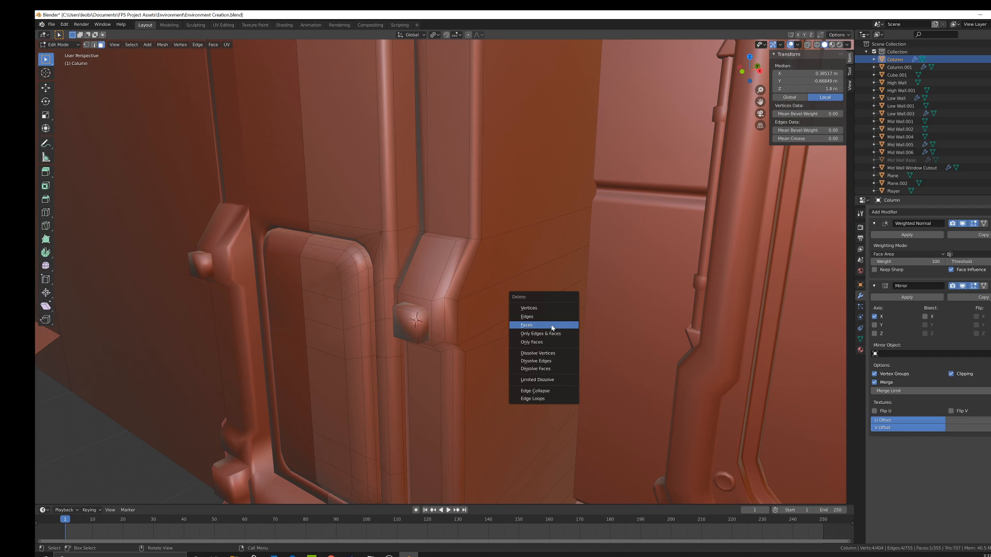
left_click(46, 88)
middle_click_drag(424, 230, 400, 332)
key("g")
key("y")
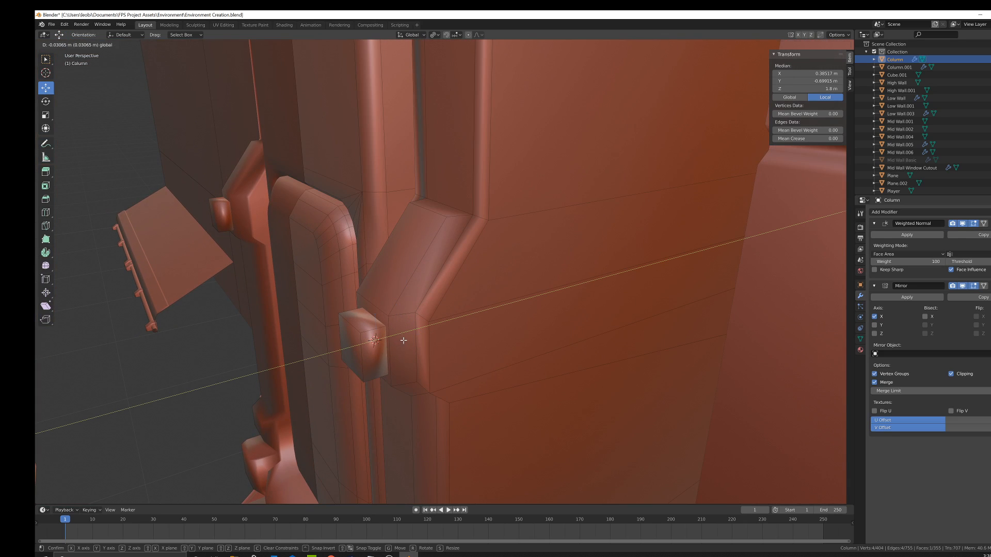
left_click(403, 340)
key("x")
left_click(456, 323)
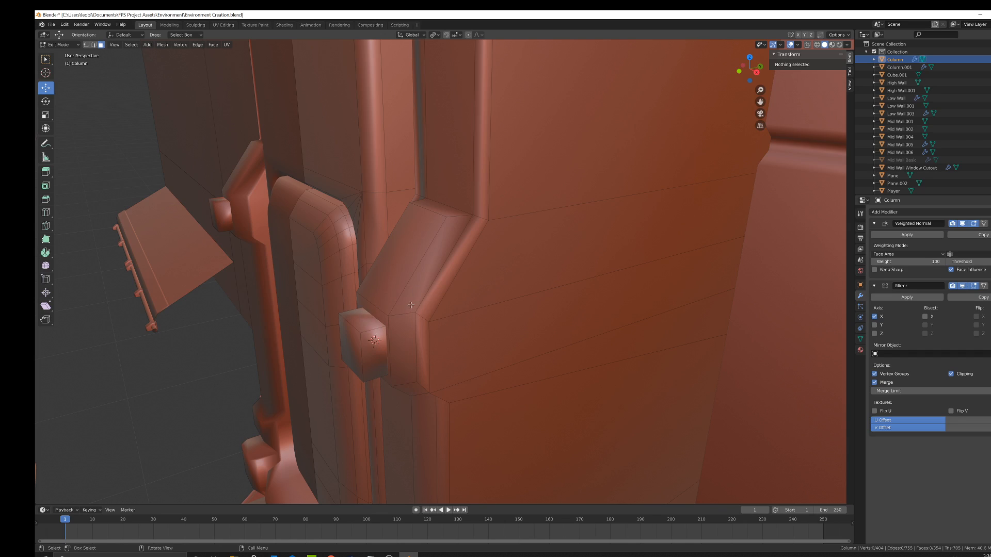
Step: Move the small cube's front face about 0.02 m along Y towards the column's bulge
middle_click_drag(399, 349, 407, 352)
left_click(407, 352)
key("g")
key("y")
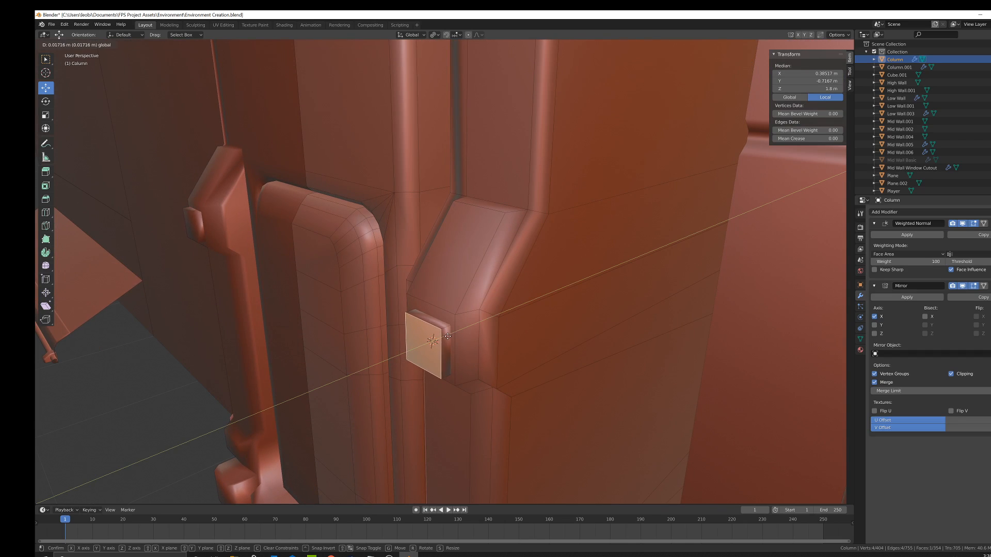
left_click(436, 342)
Step: Select all linked geometry of the small block and scale it to about 0.49 along X
middle_click_drag(436, 342, 640, 364)
key("ctrl+l")
key("s")
key("x")
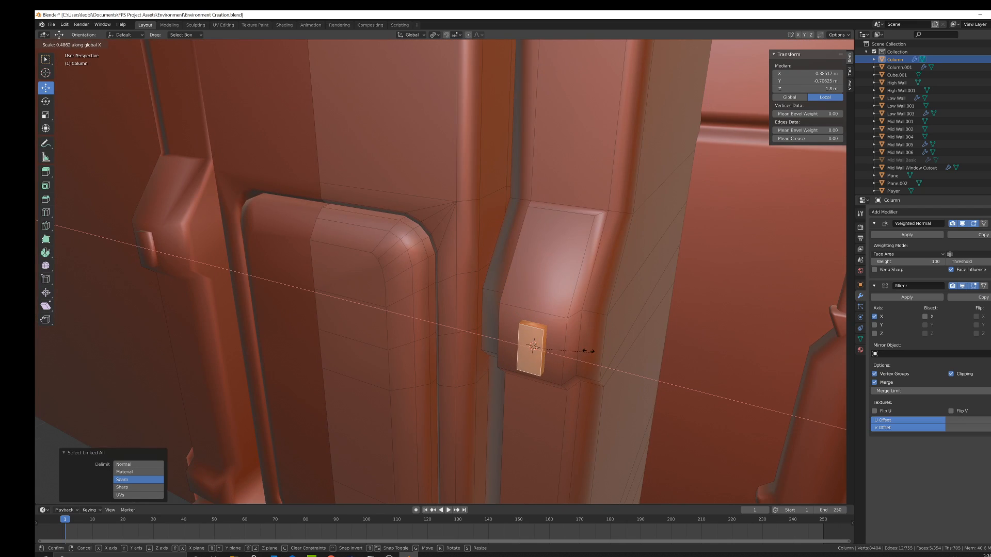
left_click(584, 349)
Step: Select the small block's entire linked geometry from its front face and scale it to about 0.35 along Z
left_click(538, 364)
middle_click_drag(537, 364, 504, 324)
scroll(510, 319, "up", 2)
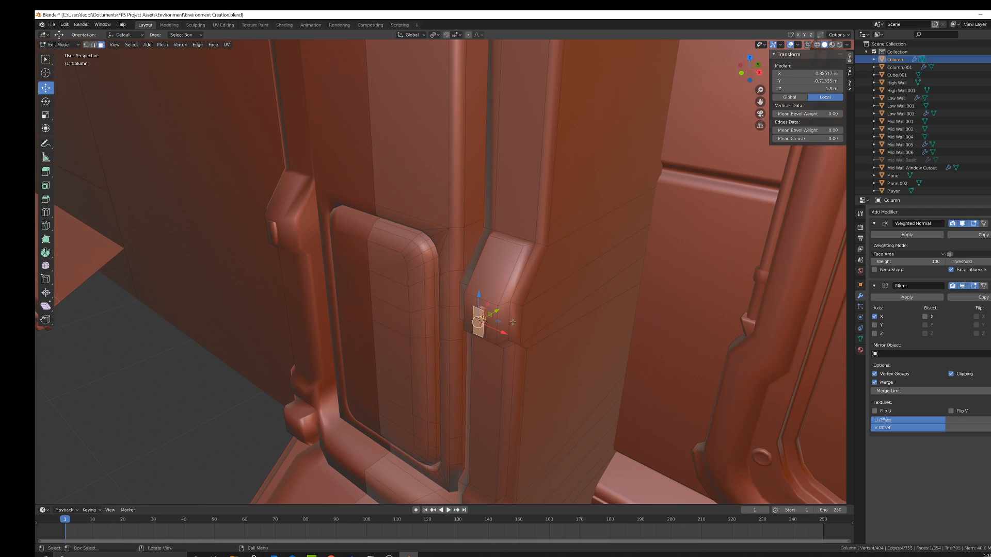
scroll(533, 350, "up", 2)
middle_click_drag(534, 349, 511, 337)
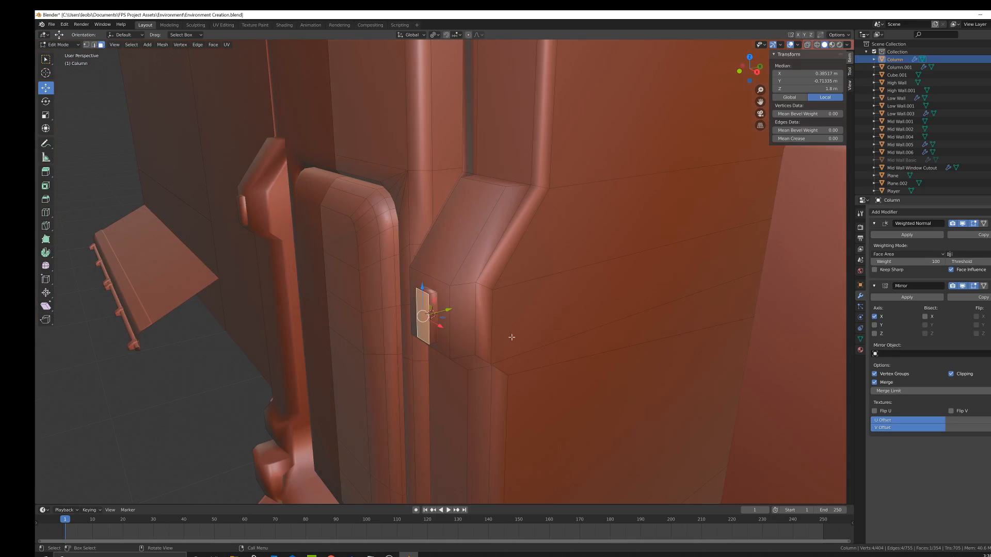
key("ctrl+l")
key("s")
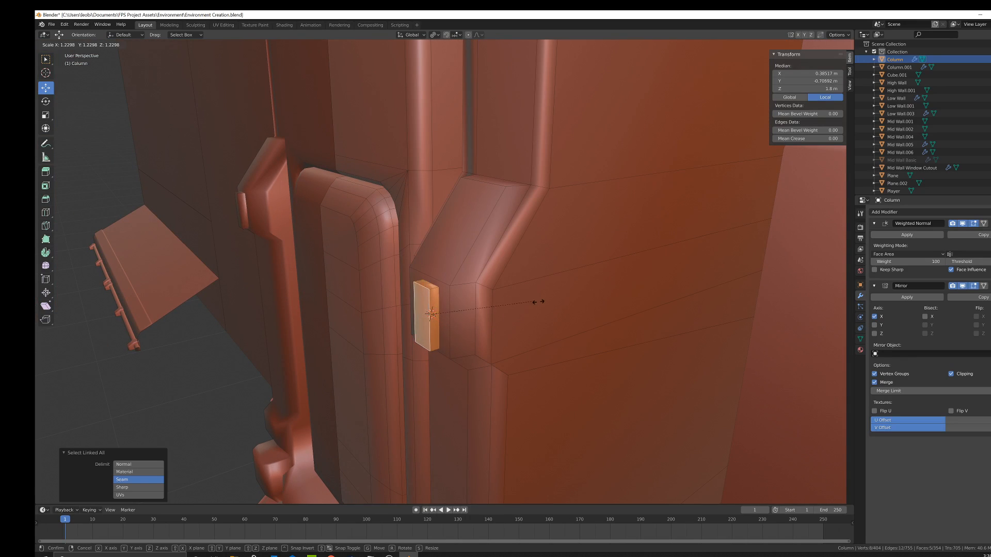
key("z")
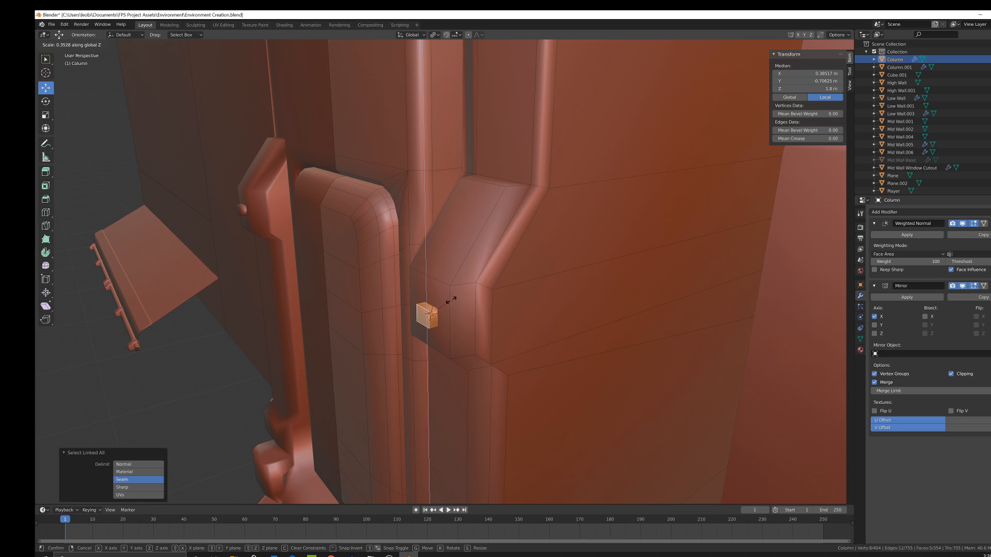
left_click(447, 301)
Step: Extrude the small block's front face outward 0.00888 m and scale the new face to 1.801 along X
middle_click_drag(447, 302, 458, 331)
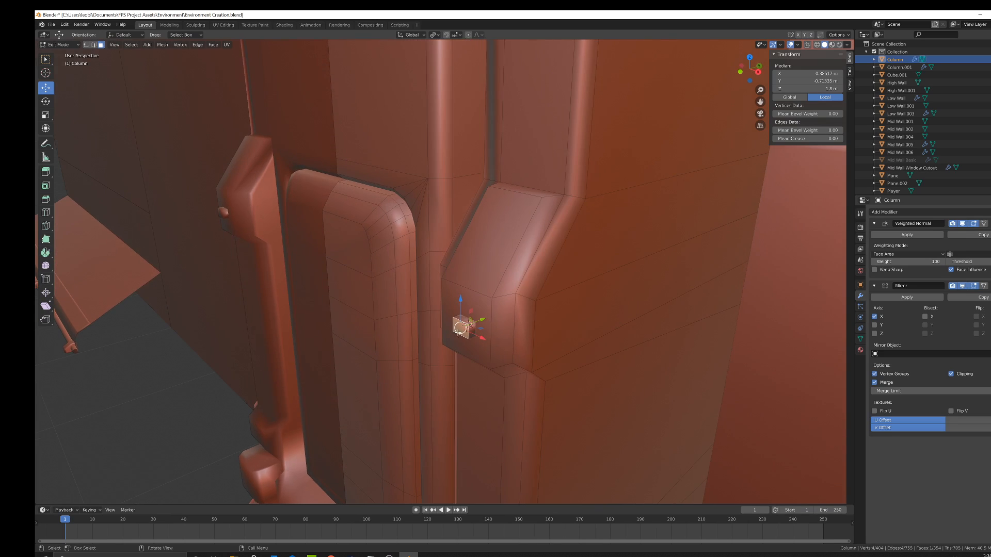
key("e")
left_click(484, 338)
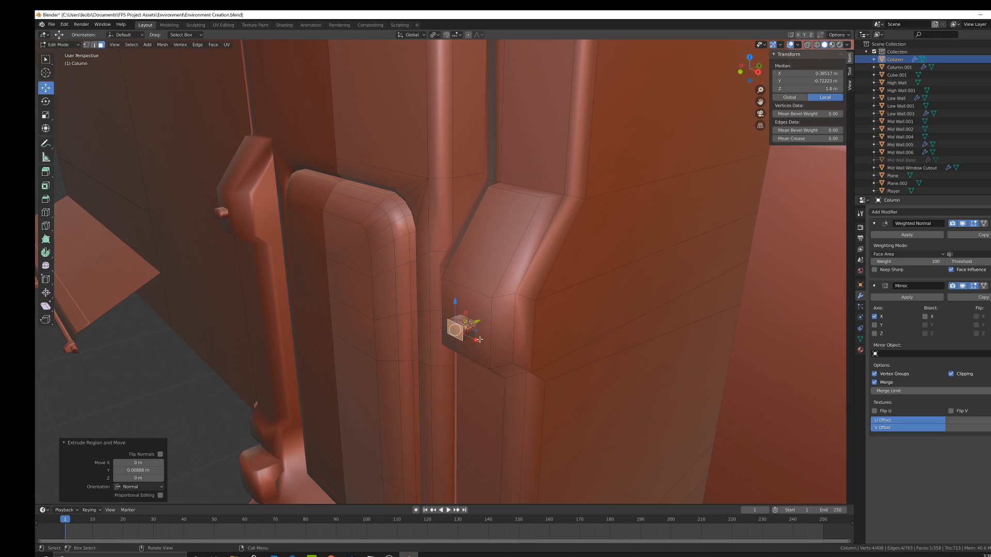
key("s")
key("x")
left_click(503, 341)
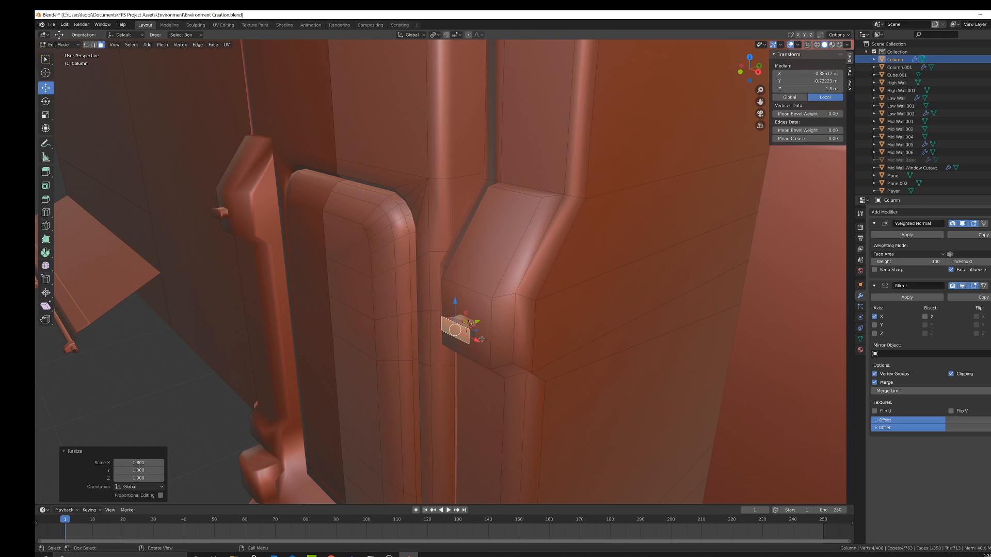
Step: Extrude the widened front face outward about 0.009 m, and extrude it again by 0.0059 m
middle_click_drag(482, 339, 462, 346)
key("e")
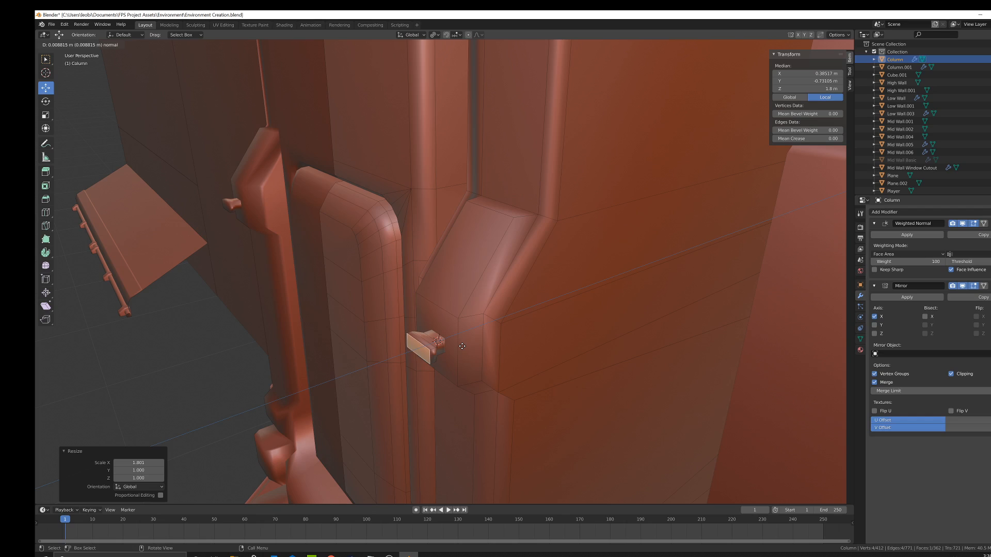
left_click(462, 347)
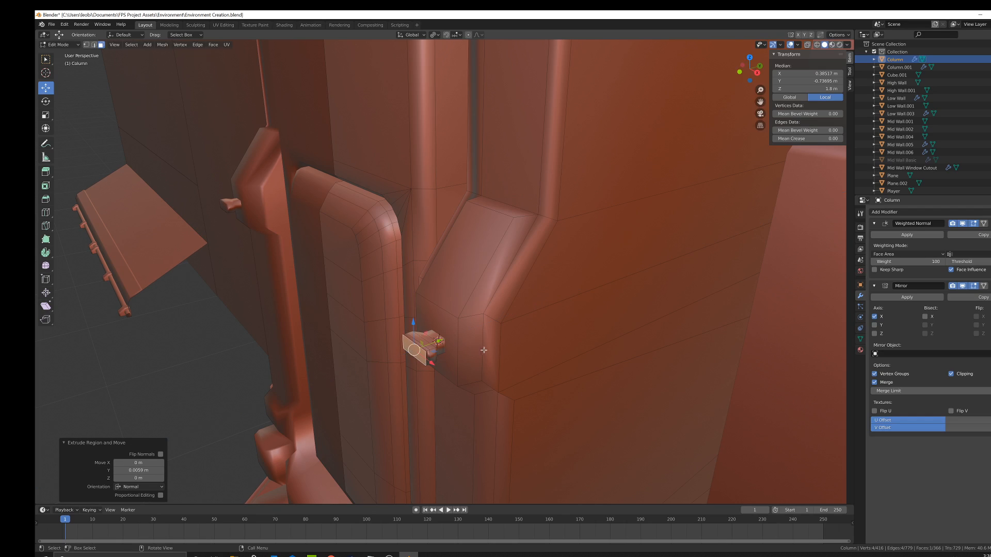
Step: Scale the small block's front face to 0.759 along X, extrude it outward slightly, and scale the new face to 0.621 along X
key("s")
key("x")
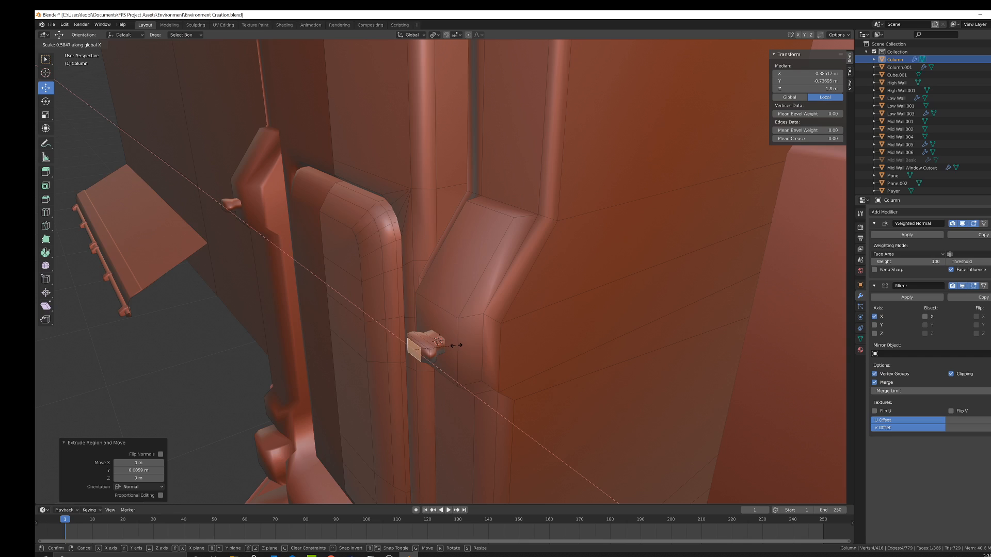
left_click(466, 345)
key("e")
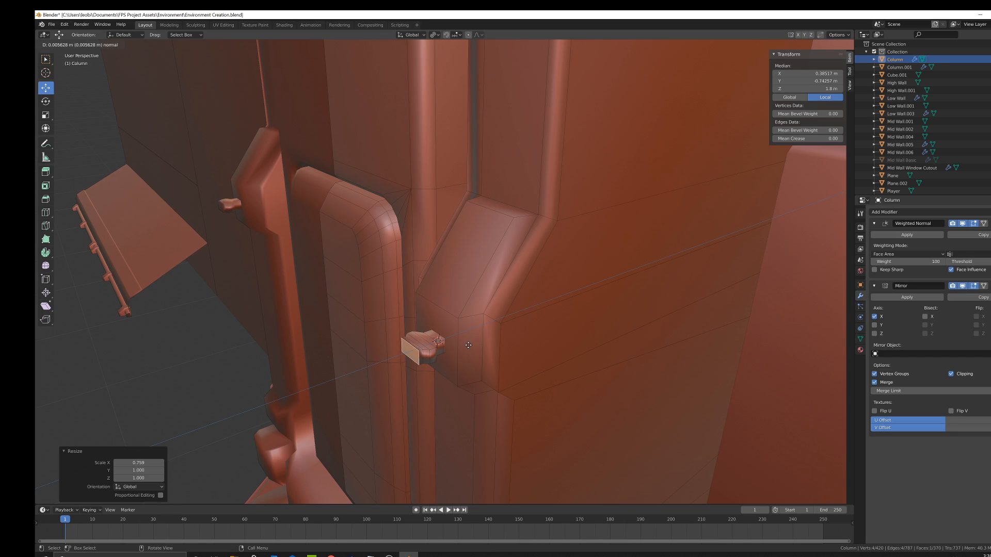
left_click(469, 344)
key("s")
key("x")
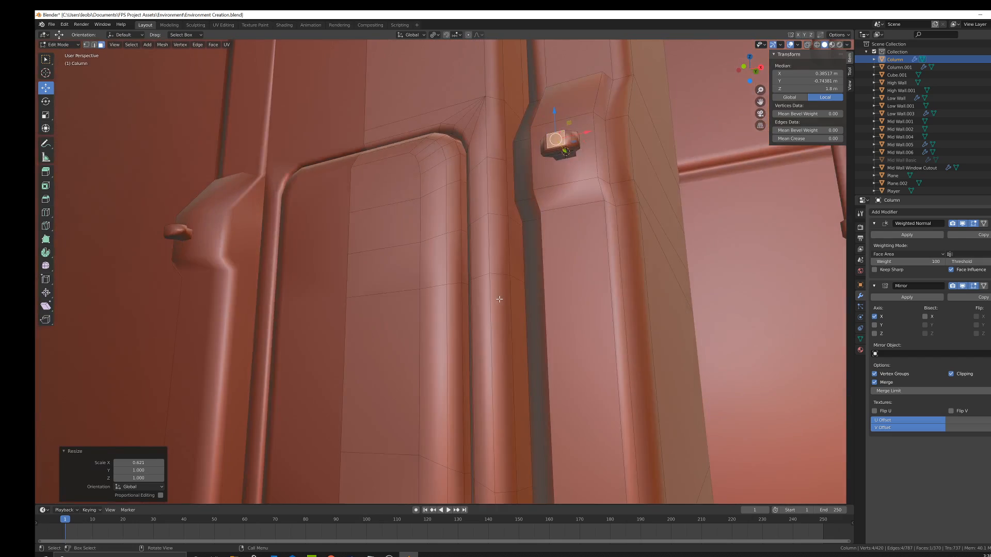
Step: Examine the small block's shape and fit on the side rail from several angles
mouse_move(516, 310)
middle_mouse_down()
mouse_move(548, 348)
mouse_move(571, 345)
mouse_move(538, 345)
mouse_move(517, 314)
mouse_move(506, 320)
middle_mouse_up()
scroll(518, 314, "up", 1)
scroll(518, 313, "up", 2)
key("Tab")
scroll(506, 321, "up", 2)
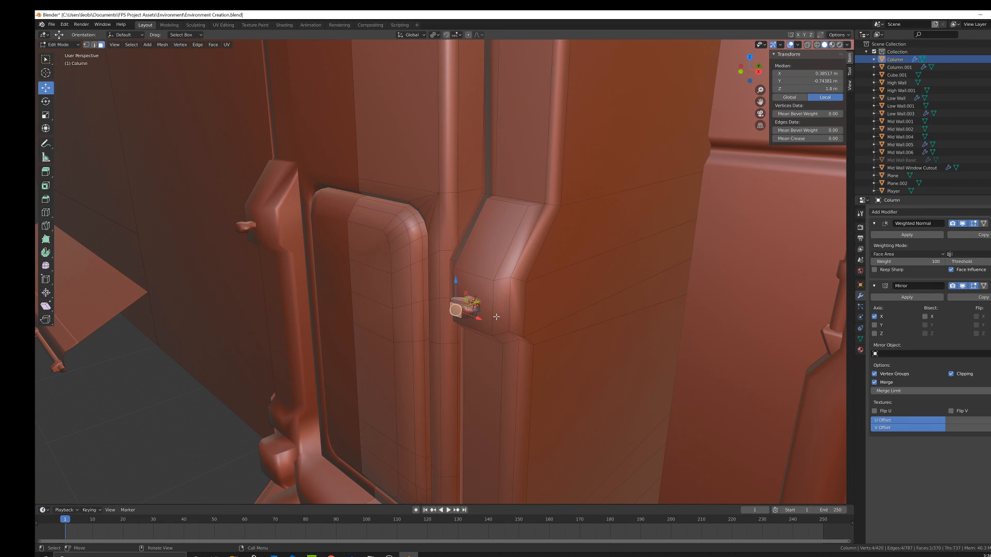
middle_click_drag(496, 317, 490, 318)
scroll(460, 330, "up", 2)
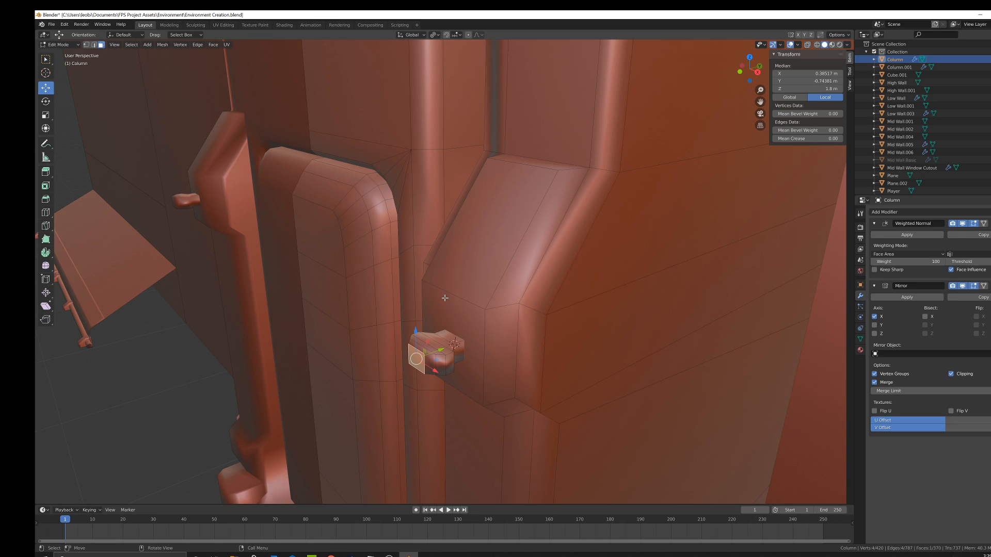
scroll(536, 287, "down", 4)
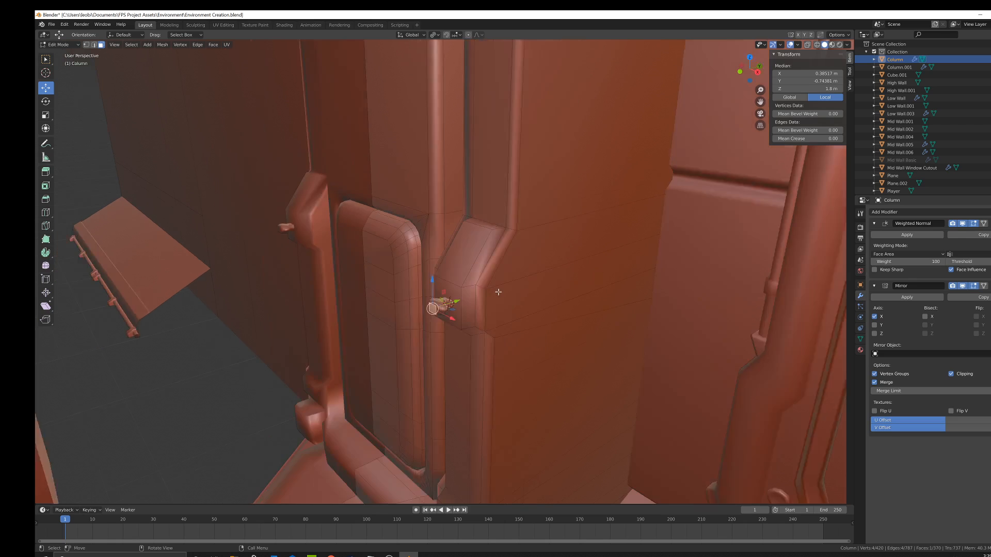
middle_click_drag(480, 291, 523, 300)
scroll(522, 300, "up", 3)
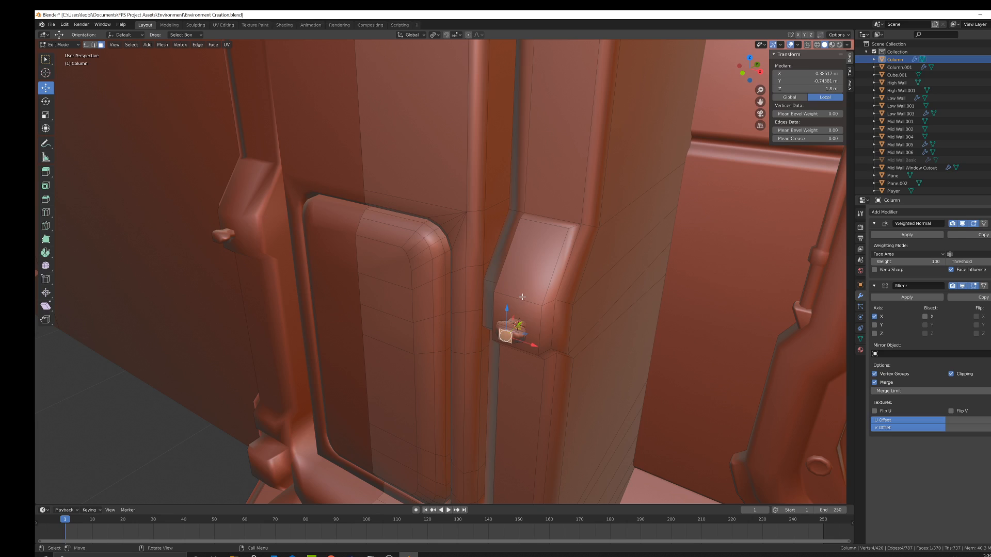
middle_click_drag(522, 294, 517, 301)
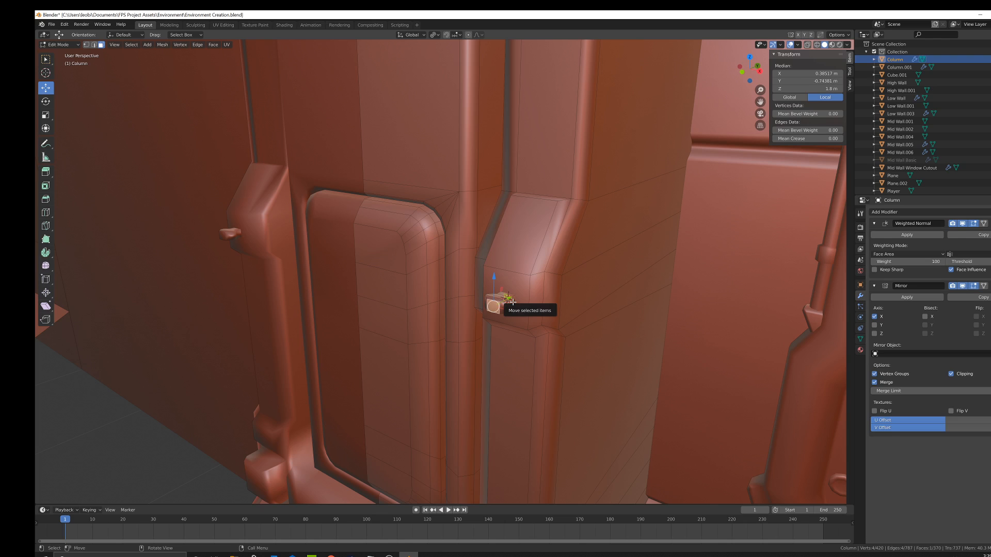
middle_click_drag(513, 302, 483, 316)
scroll(477, 320, "up", 3)
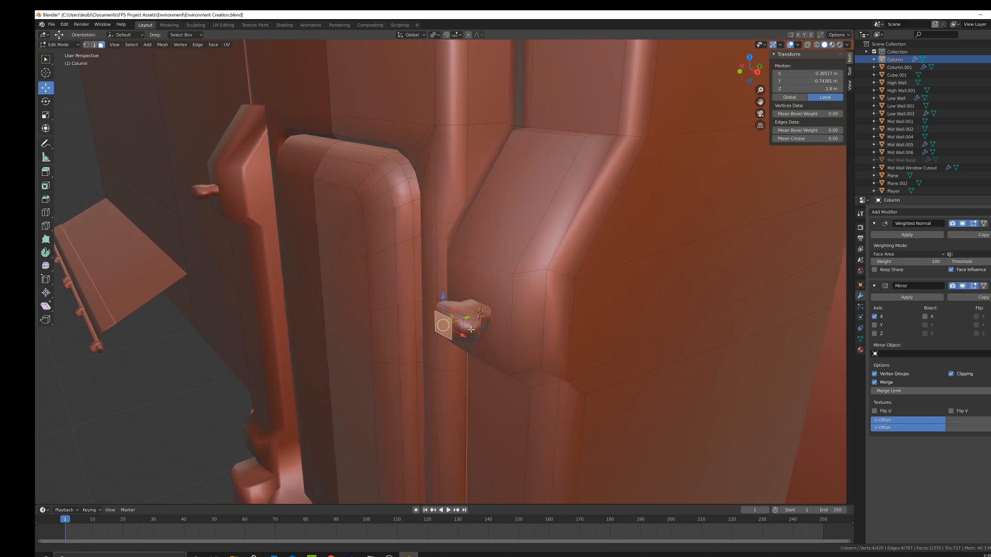
Step: Select the small block's entire linked geometry and delete it from the column
left_click(93, 45)
key("alt+a")
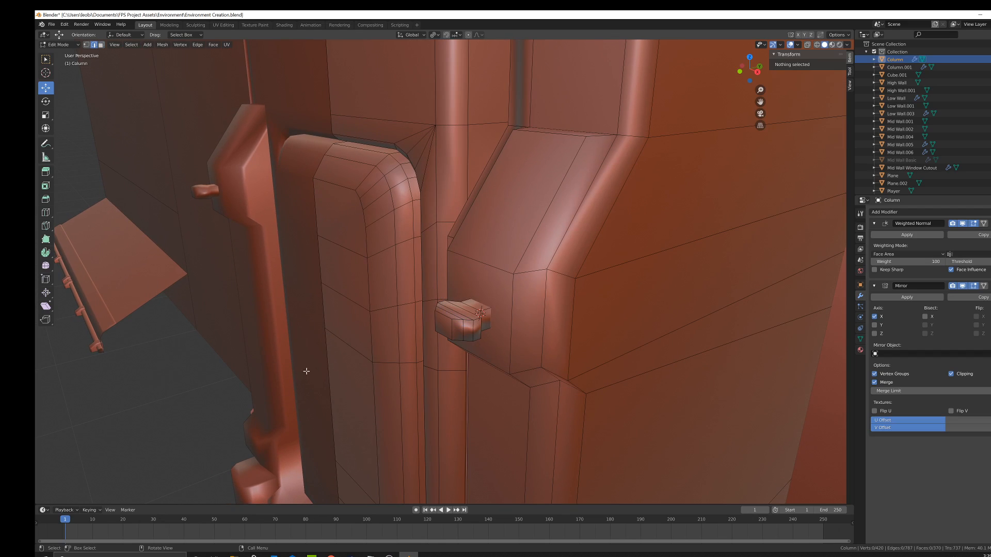
left_click(445, 316, "alt")
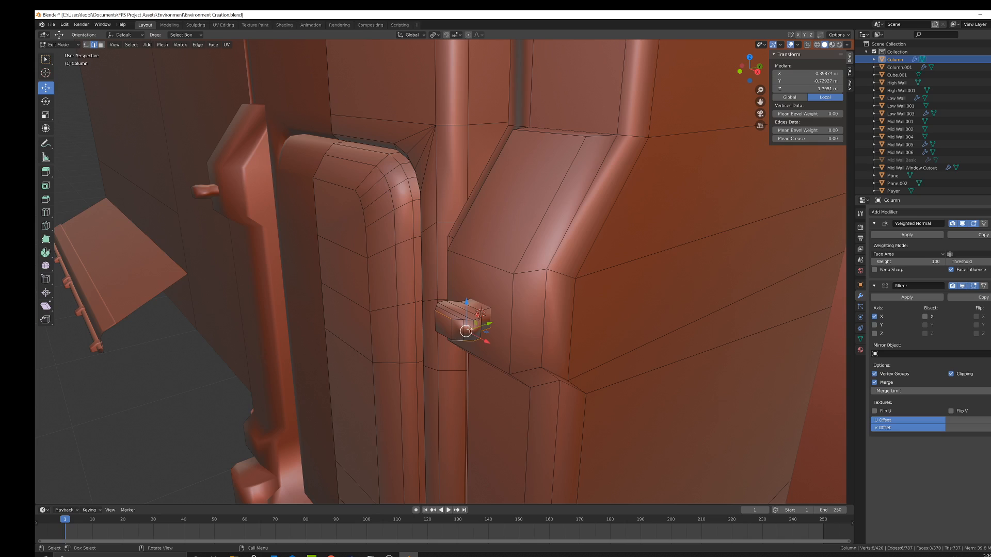
key("ctrl+l")
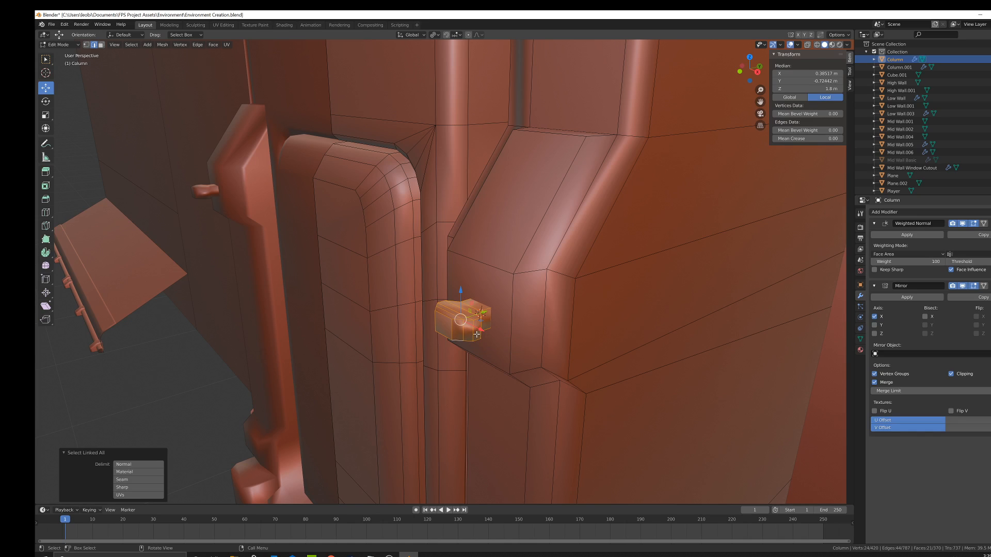
key("x")
left_click(520, 312)
key("ctrl+z")
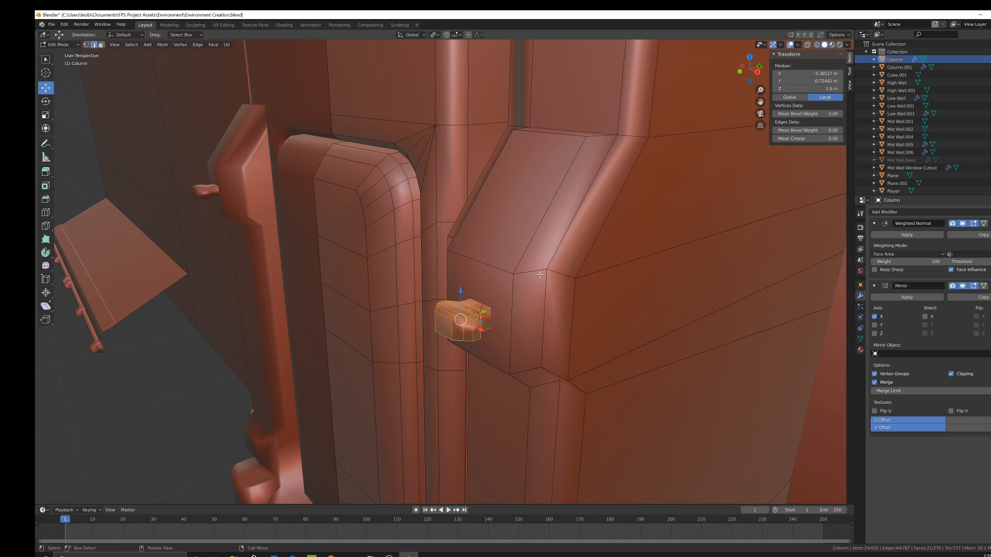
key("x")
left_click(541, 259)
Step: Add a new cube at the side rail's bulge and scale it down to 0.010
middle_click_drag(521, 321, 617, 314)
key("Tab")
key("shift+a")
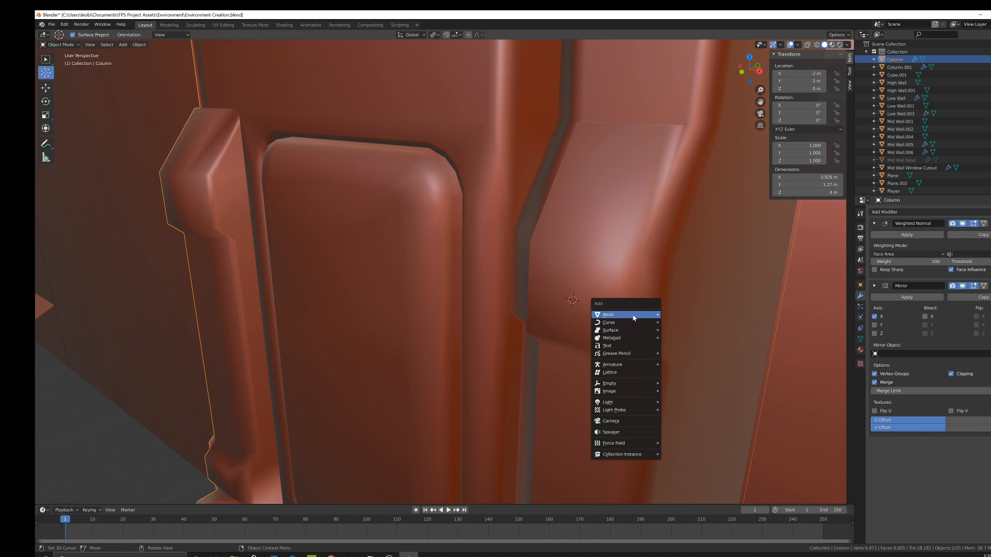
mouse_move(634, 317)
left_click(694, 324)
key("s")
left_click(601, 305)
key("s")
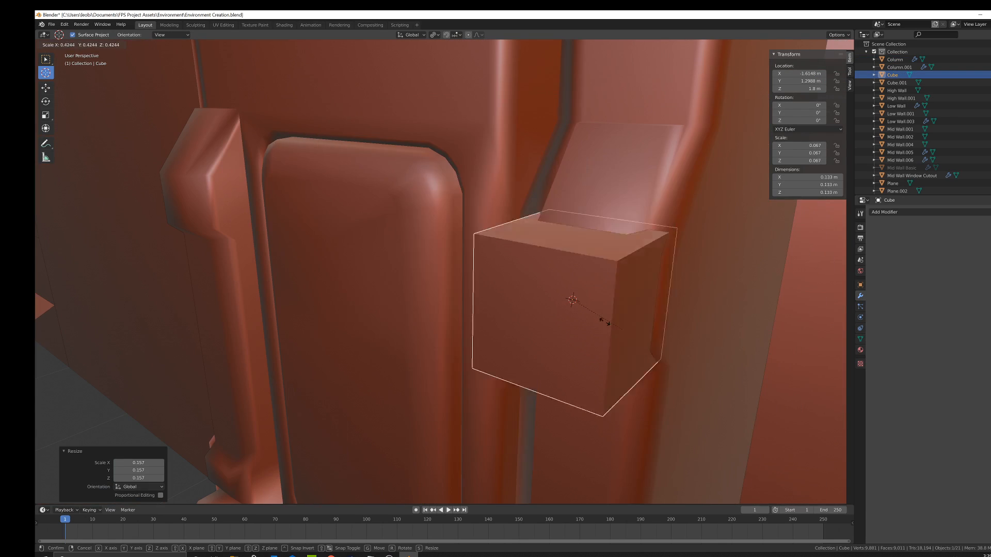
left_click(578, 304)
key("s")
left_click(615, 323)
Step: Select the small cube's back face, hidden inside the rail, and move it about 0.009 m forward along Y
middle_click_drag(614, 323, 466, 311)
key("Tab")
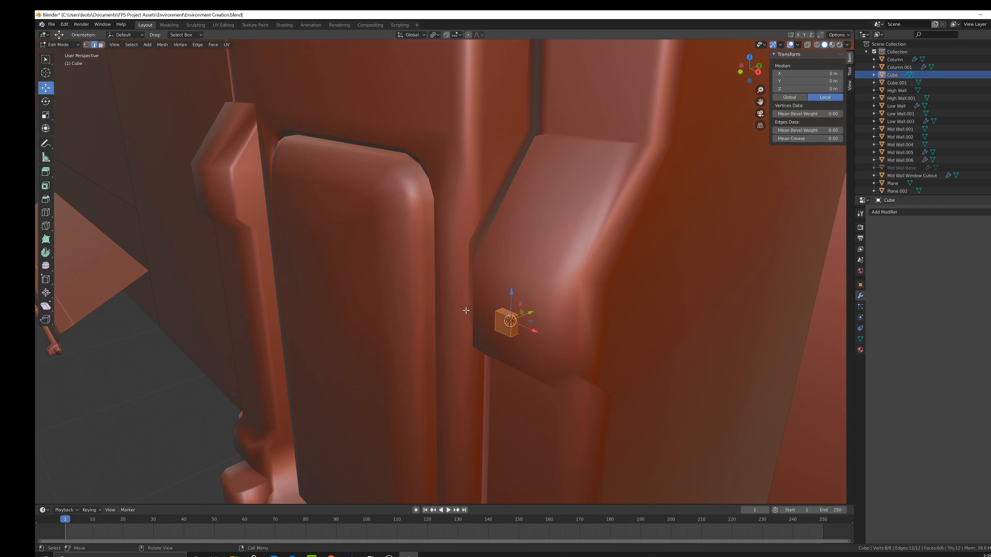
left_click(102, 44)
left_click(502, 327)
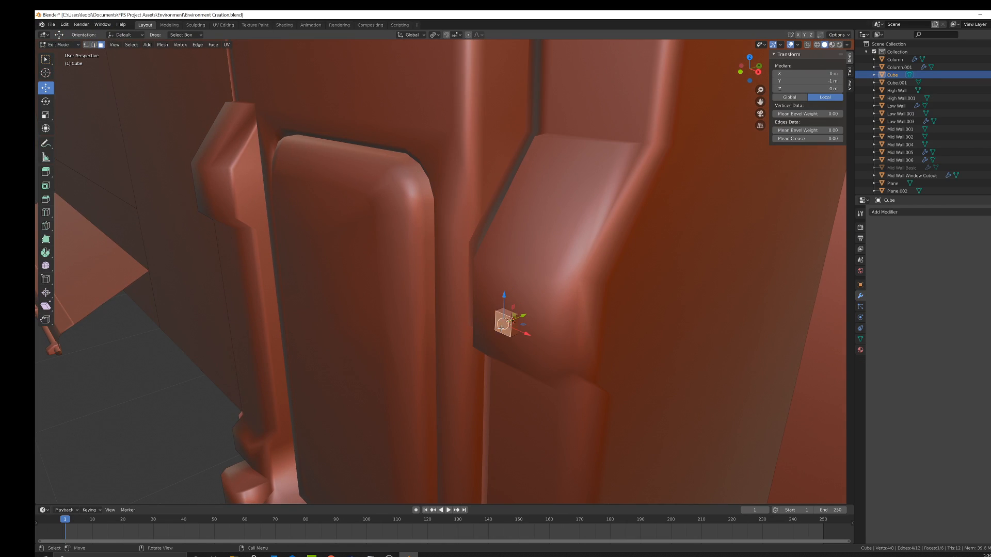
key("z")
mouse_move(522, 322)
middle_mouse_down()
mouse_move(513, 326)
mouse_move(532, 337)
mouse_move(482, 340)
middle_mouse_up()
left_click(466, 330)
left_click(511, 327)
key("shift+z")
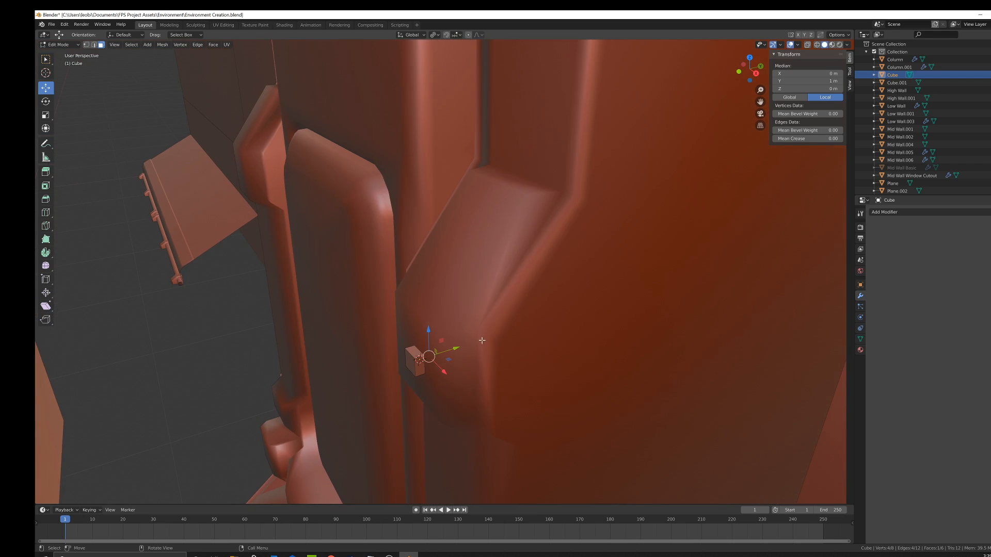
left_click_drag(457, 347, 455, 353)
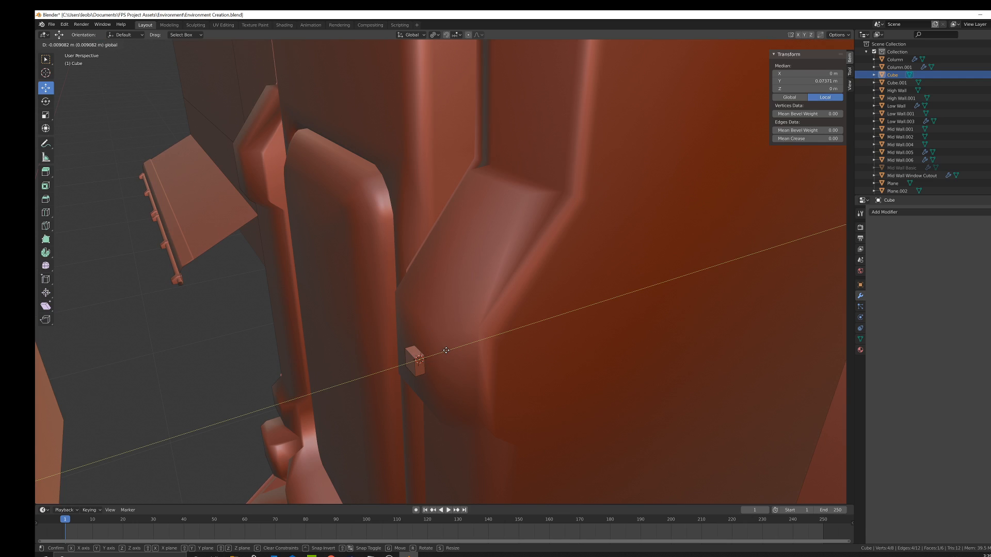
Step: Delete the small cube's hidden back face while keeping its surrounding edges
key("x")
left_click(454, 355)
key("ctrl+z")
key("x")
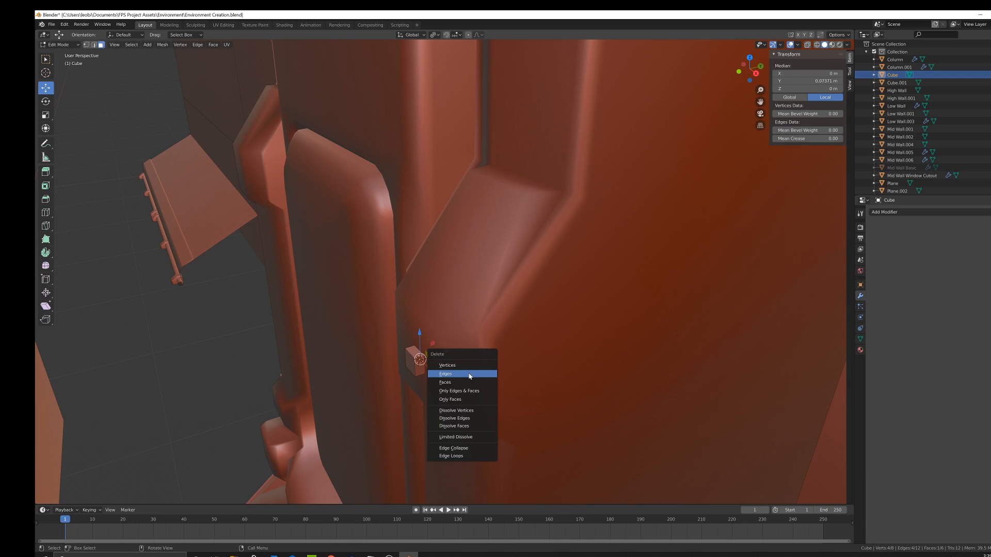
left_click(469, 376)
key("ctrl+z")
key("x")
left_click(473, 393)
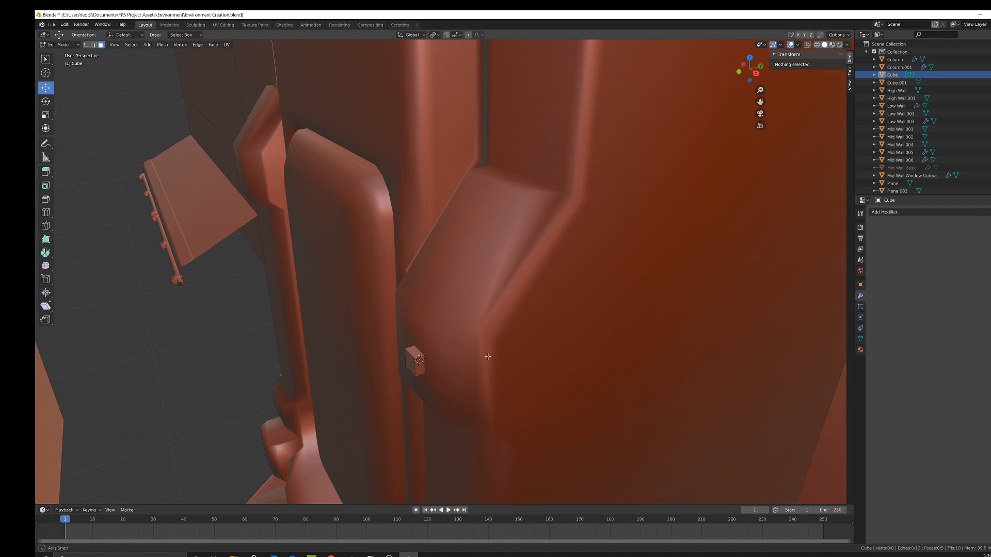
Step: Extrude the small cube's front face 0.036 m outward from the rail
left_click(418, 363)
middle_click_drag(418, 363, 465, 341)
key("e")
left_click(542, 382)
Step: Add one centred loop cut around the extruded section and scale it to 2.808 along X
left_click(52, 215)
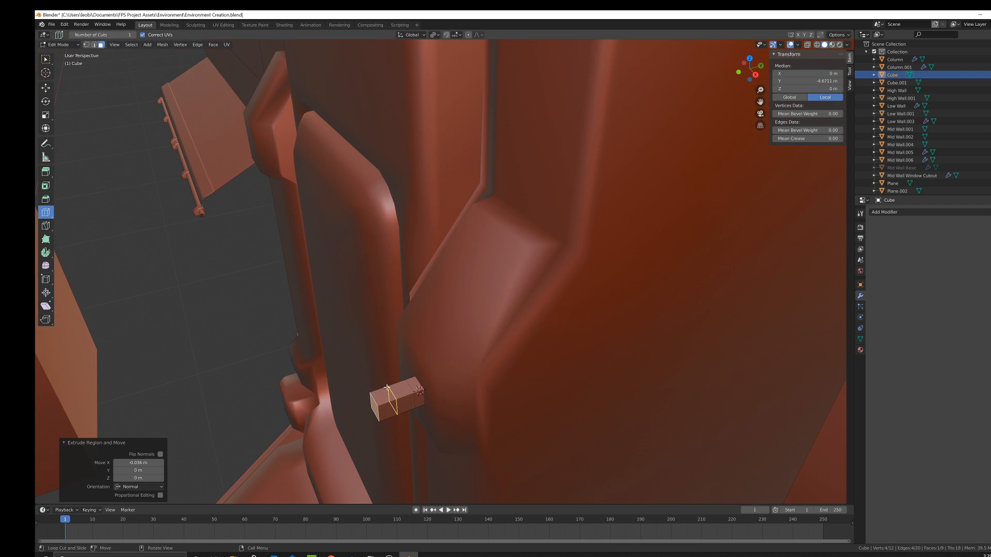
left_click(391, 401)
middle_click_drag(391, 401, 460, 407)
key("s")
key("x")
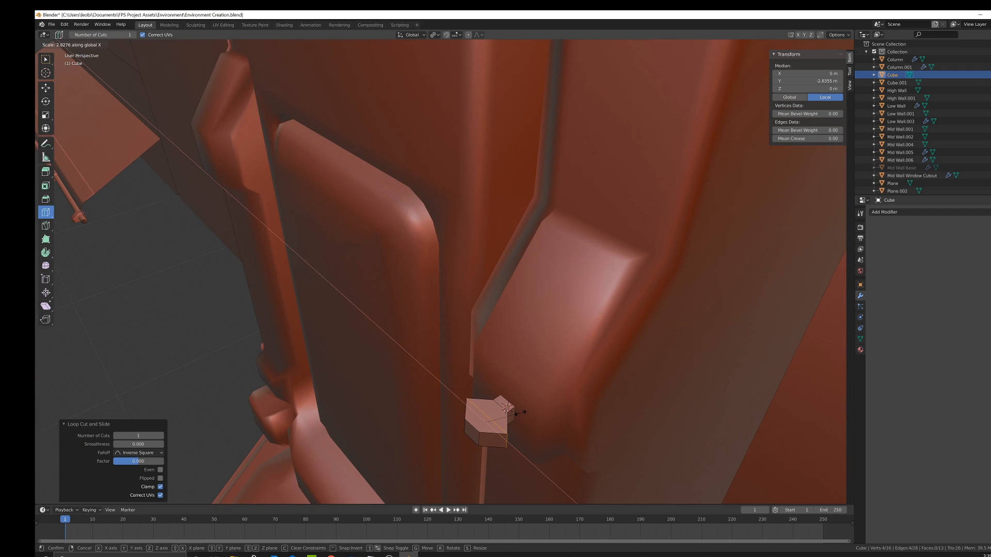
left_click(520, 413)
Step: Bevel the widened edge loop with a 0.992 m offset and one segment
key("ctrl+b")
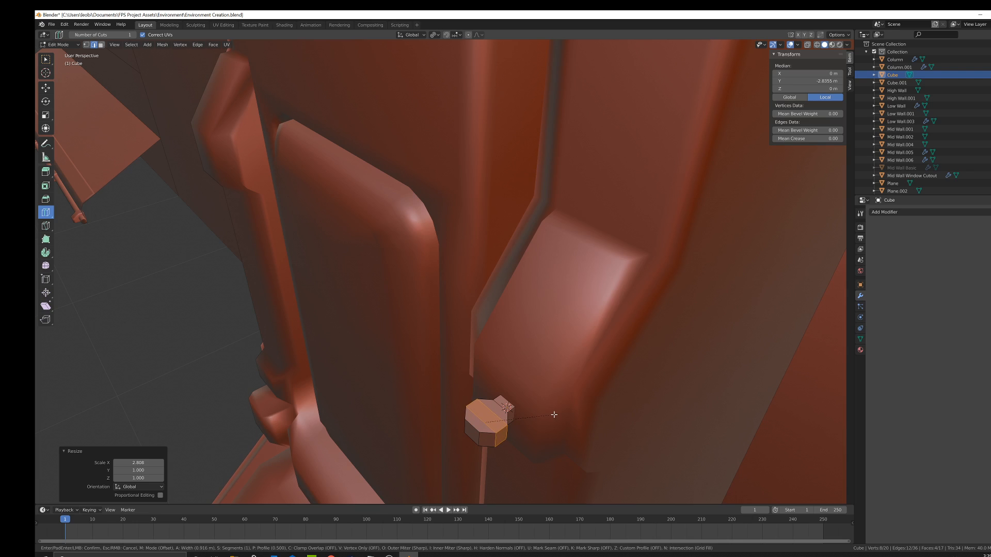
left_click(552, 414)
middle_click_drag(527, 410, 537, 405)
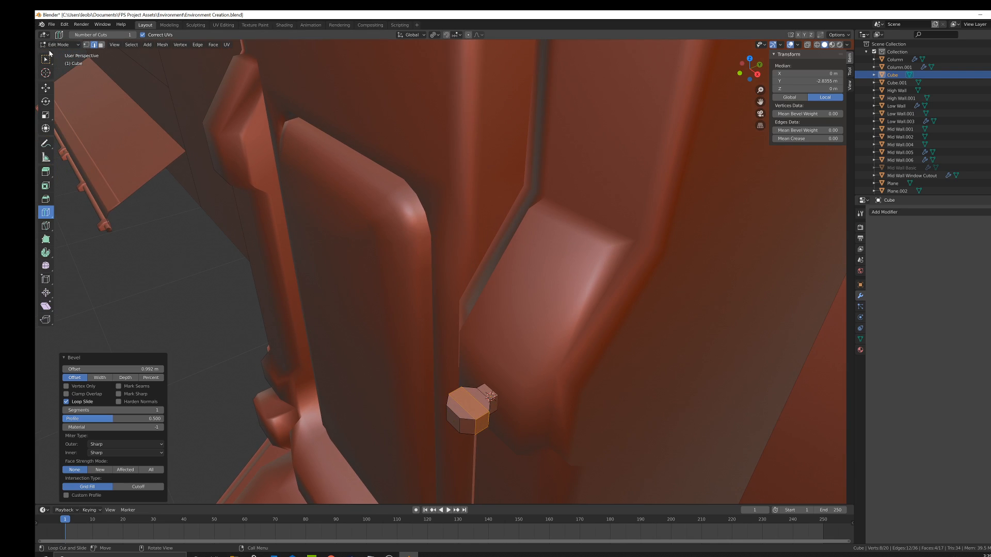
key("s")
left_click(484, 283)
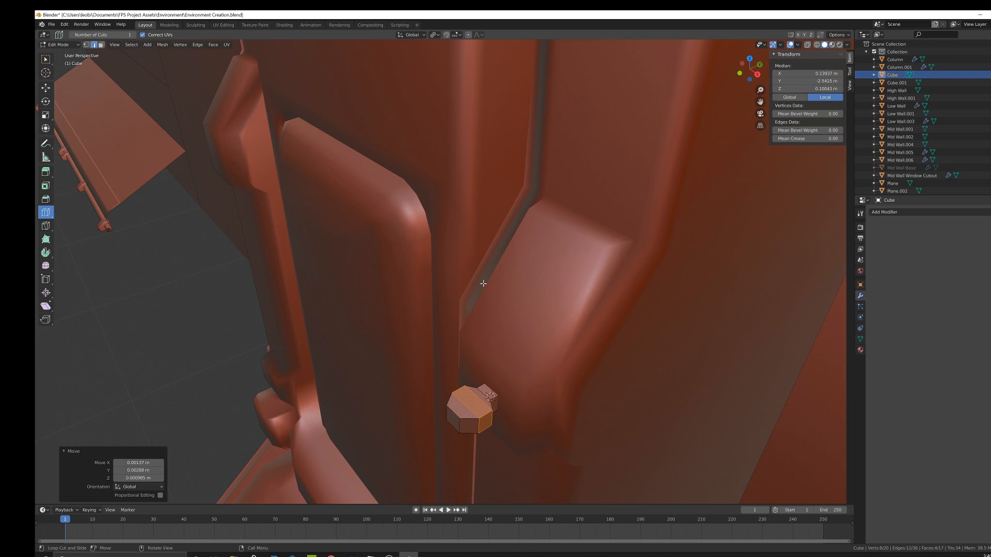
key("ctrl+z")
right_click(343, 249)
Step: Select the outline edges around the small block's upper and lower sides and bevel them by about 0.041 m with one segment
left_click(45, 59)
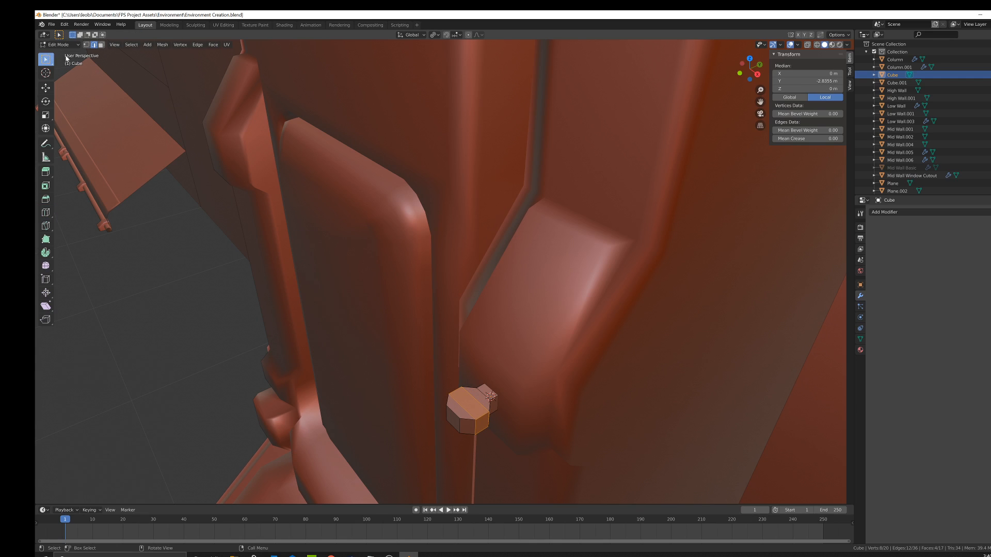
left_click(153, 281)
middle_click_drag(439, 313, 476, 311)
left_click(476, 323, "alt")
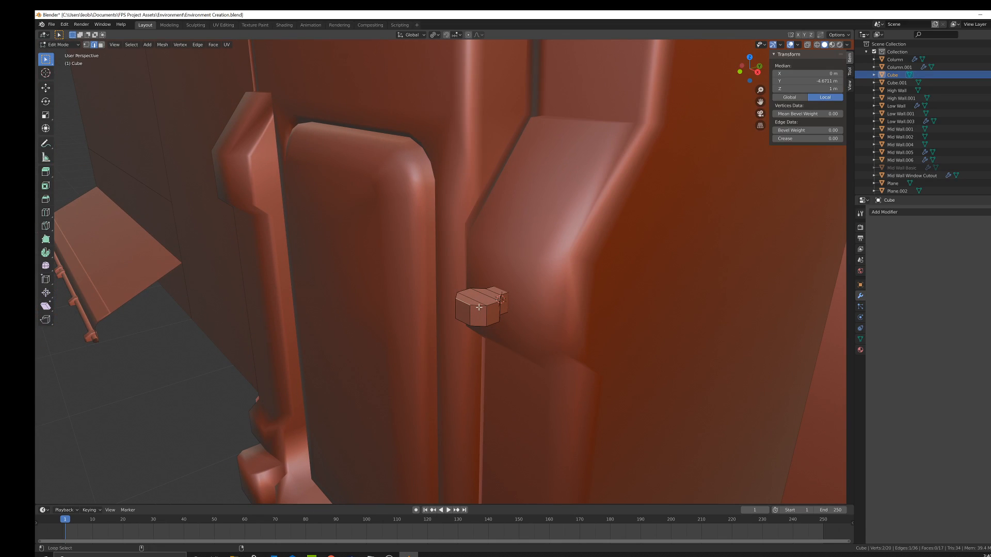
left_click(478, 307, "alt+shift")
left_click(461, 293, "alt+shift")
left_click(490, 326, "alt+shift")
left_click(463, 323, "alt+shift")
key("z")
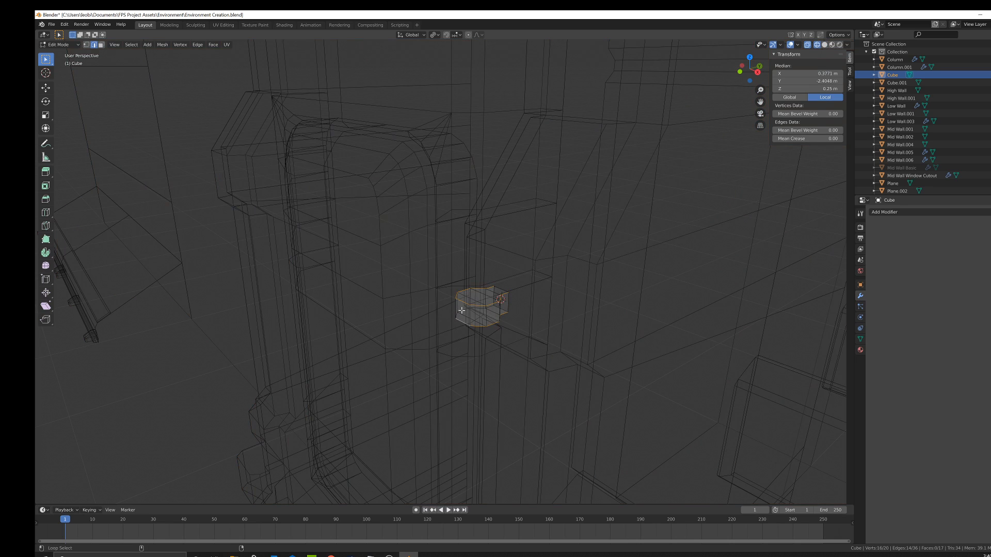
key("ctrl+b")
key("shift+z")
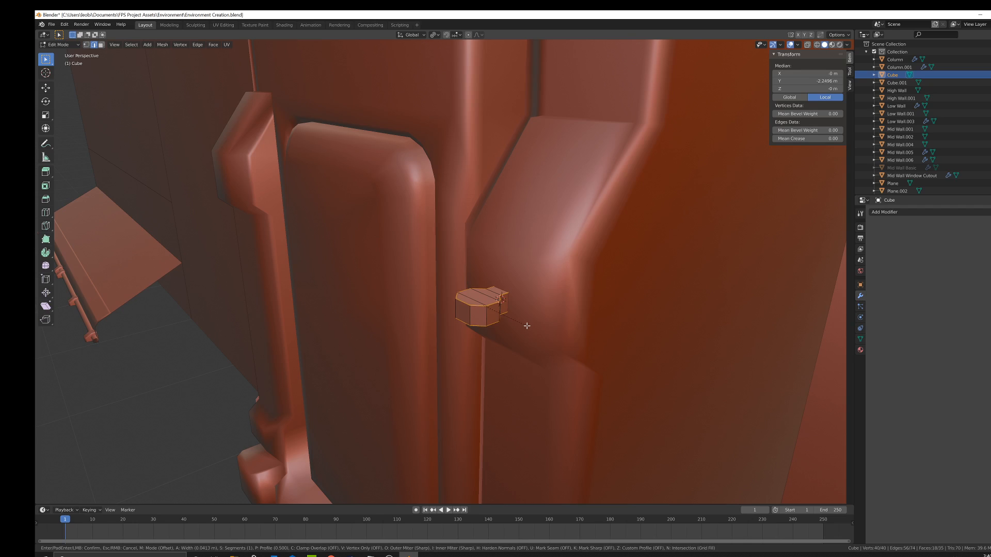
left_click(526, 325)
Step: Join the finished small block into the column object so that it is mirrored to the opposite rail
key("Tab")
middle_click_drag(535, 327, 556, 298)
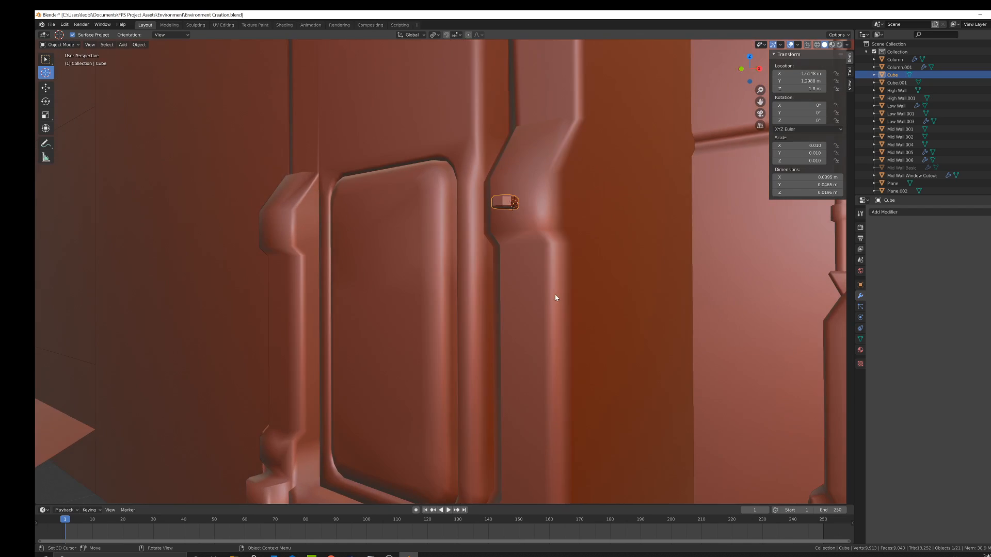
scroll(537, 283, "down", 3)
left_click(522, 272, "shift")
key("ctrl+j")
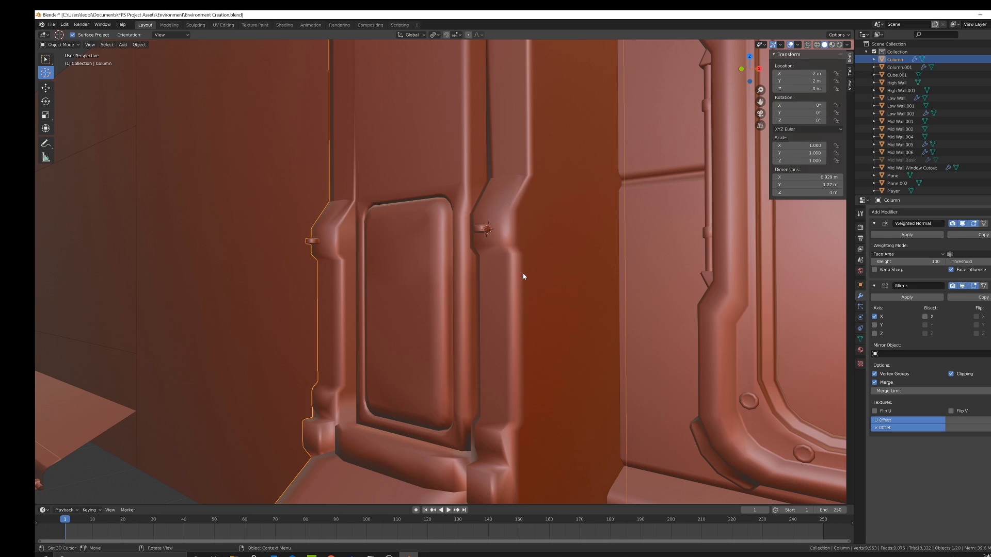
Step: Duplicate the small bevelled block and move the copy about 0.57 m straight down to the lower end of the side rail
key("Tab")
key("ctrl+l")
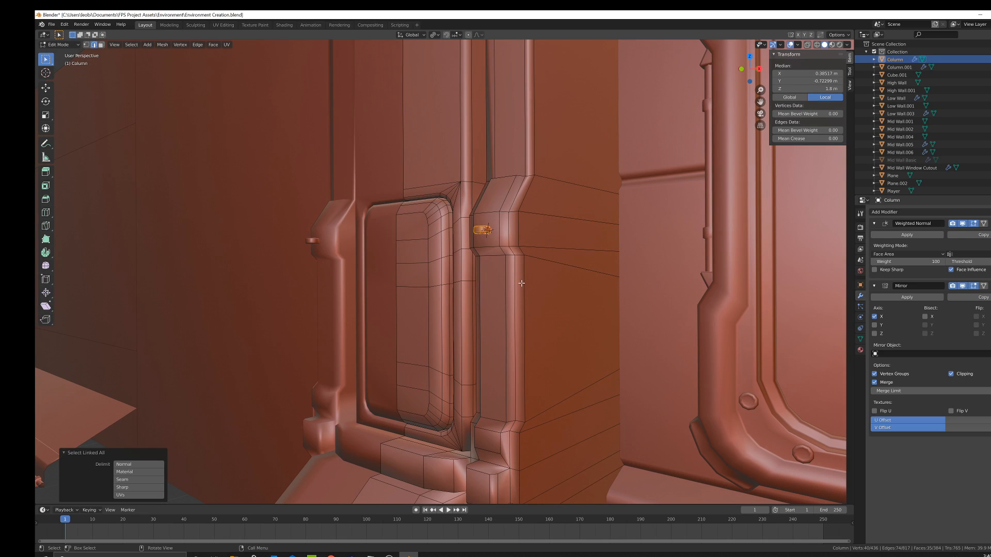
left_click(46, 88)
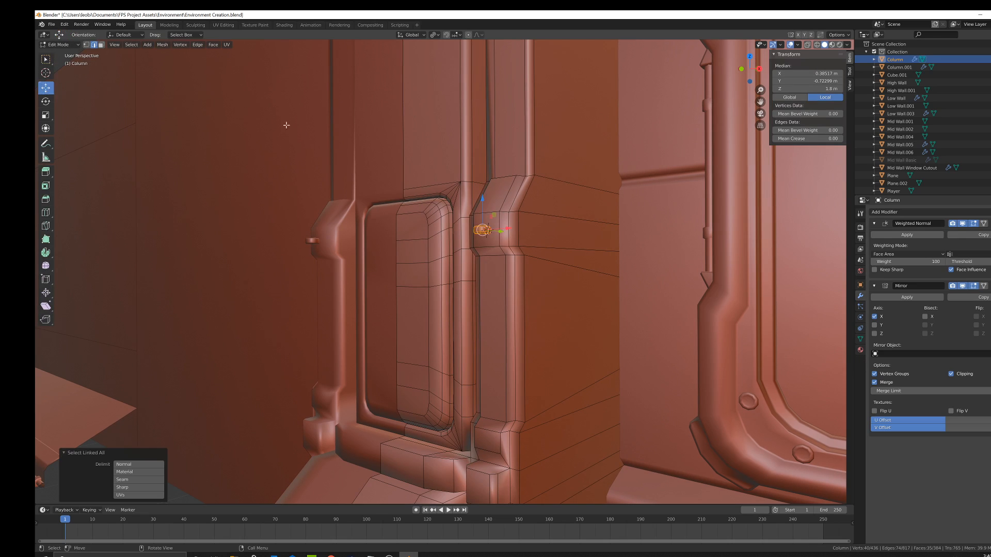
key("shift+d")
right_click(488, 213)
middle_click_drag(486, 205, 492, 174, "shift")
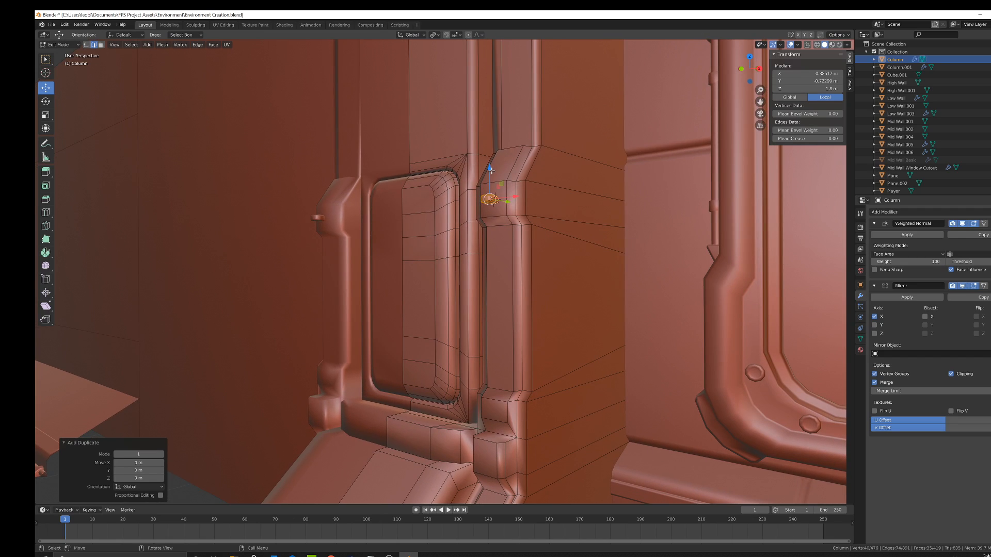
left_click_drag(490, 170, 494, 382)
Step: Select the top face of the lower block copy and place the 3D cursor at its centre
middle_click_drag(494, 382, 483, 266)
scroll(545, 356, "up", 2)
scroll(483, 267, "up", 3)
left_click(46, 61)
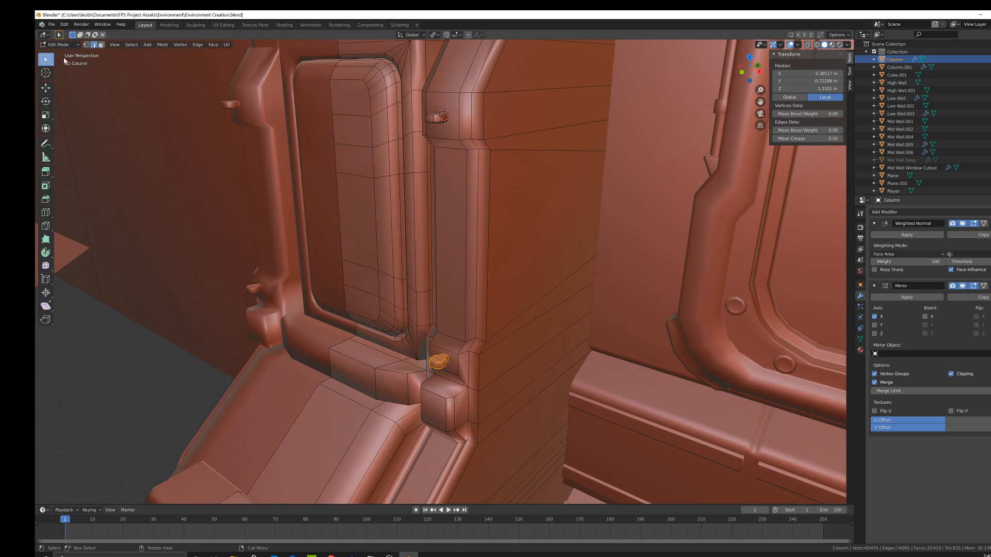
left_click(101, 45)
scroll(491, 349, "up", 2)
middle_click_drag(491, 349, 491, 365)
scroll(491, 365, "up", 2)
middle_click_drag(456, 429, 472, 383, "shift")
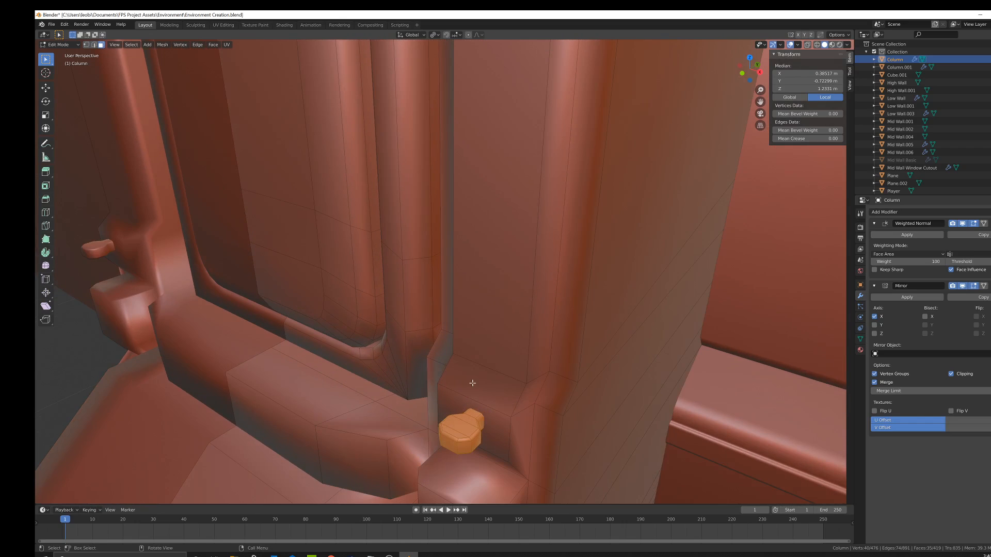
left_click(472, 420)
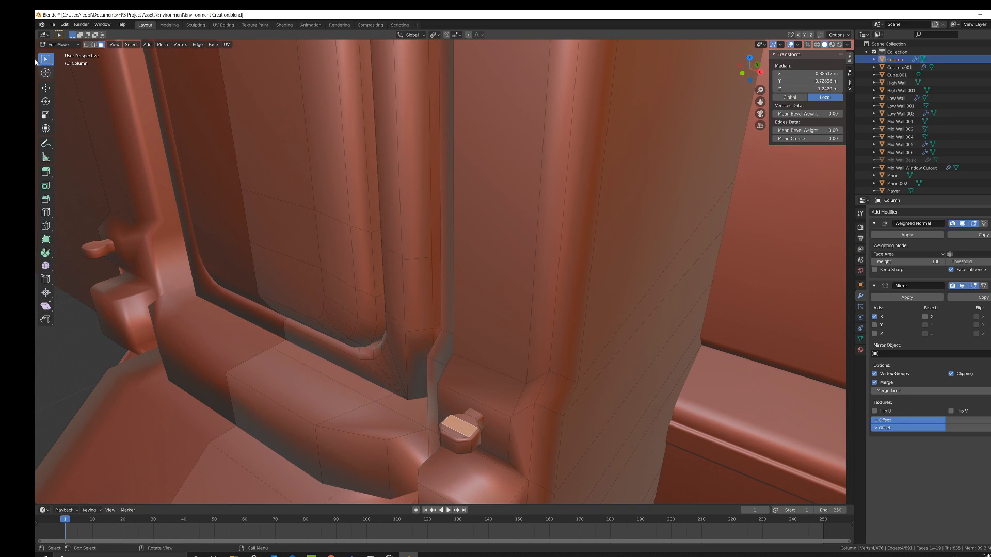
left_click(45, 74)
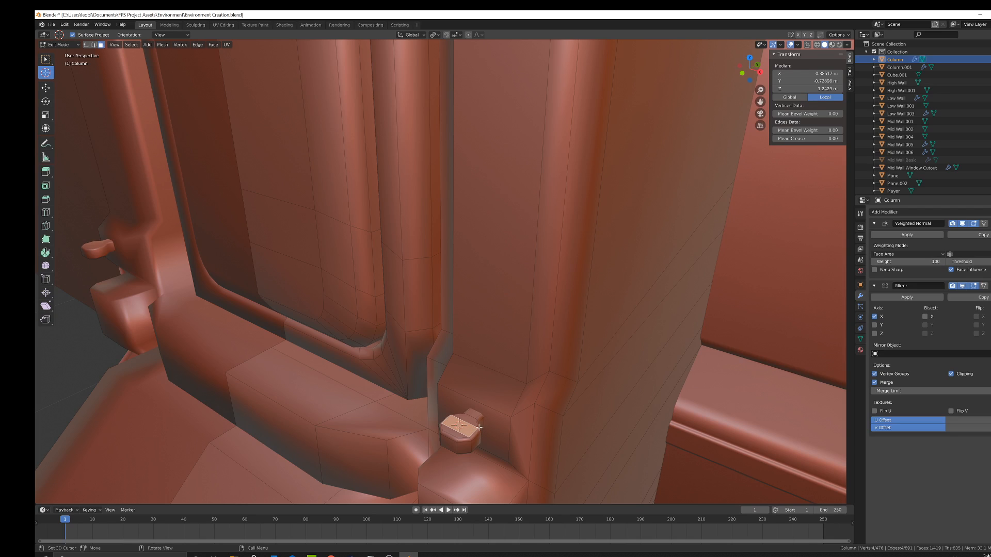
Step: Add a cylinder with 8 vertices at the 3D cursor as a separate object
key("Tab")
key("shift+a")
mouse_move(519, 404)
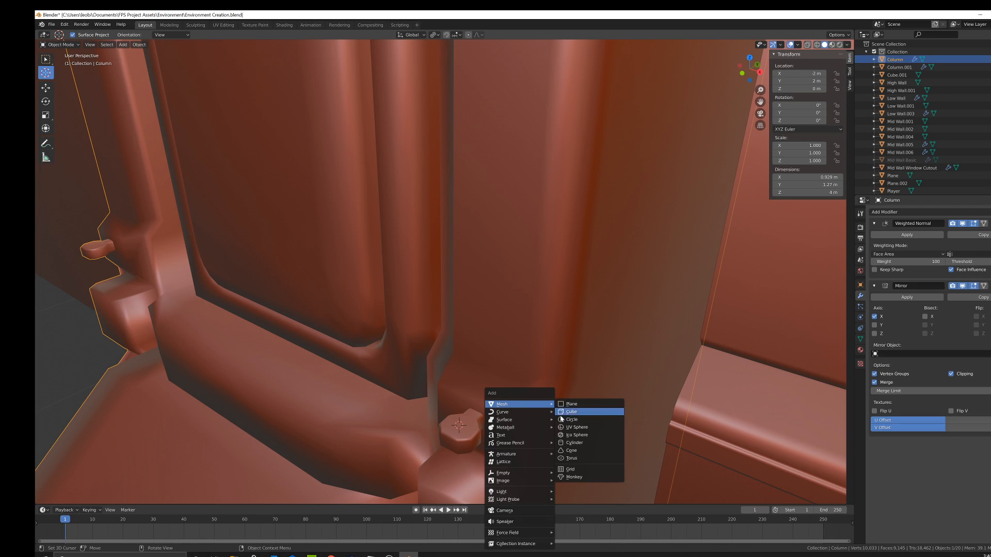
left_click(570, 443)
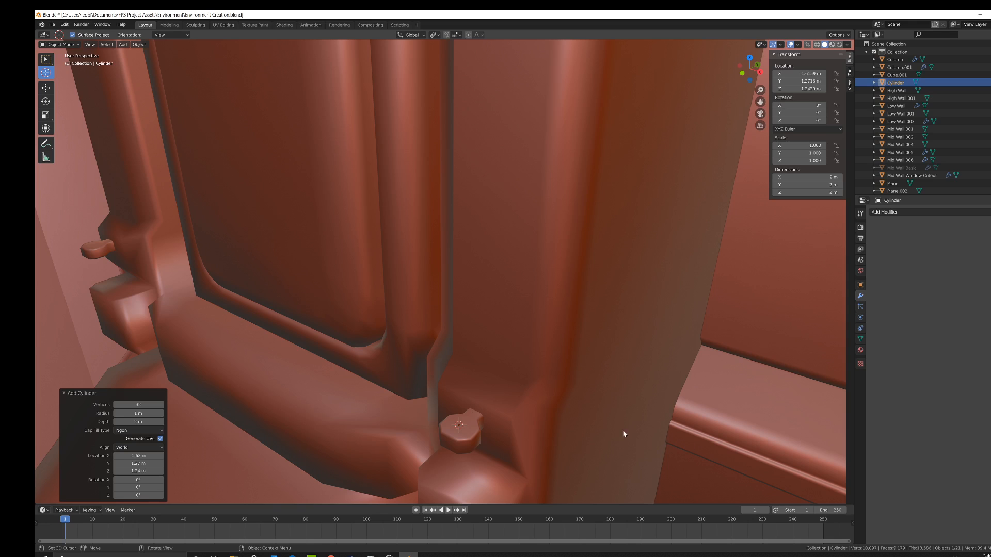
left_click(145, 405)
type("8")
key("Return")
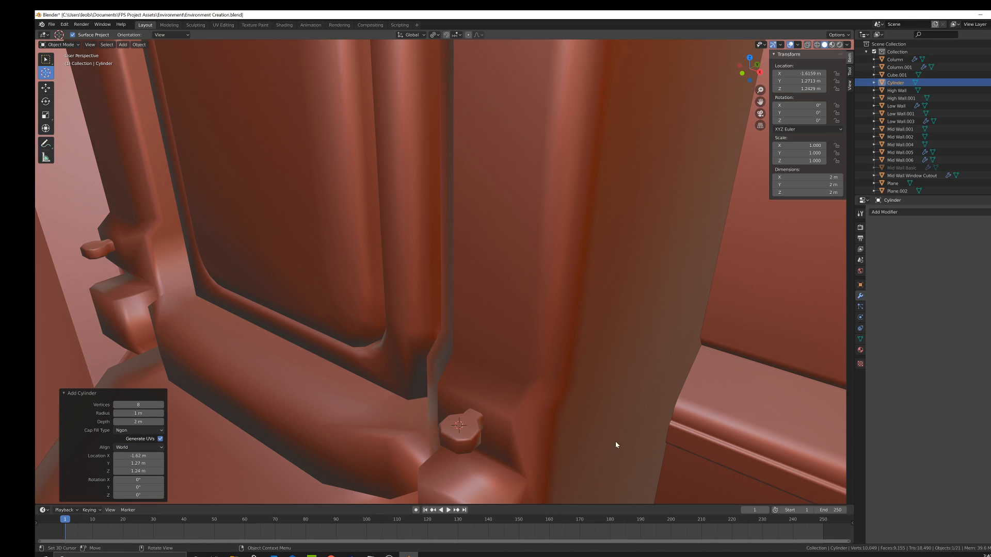
Step: Scale the cylinder down uniformly to about 0.02 m across so it fits on the lower block
key("s")
left_click(466, 429)
key("s")
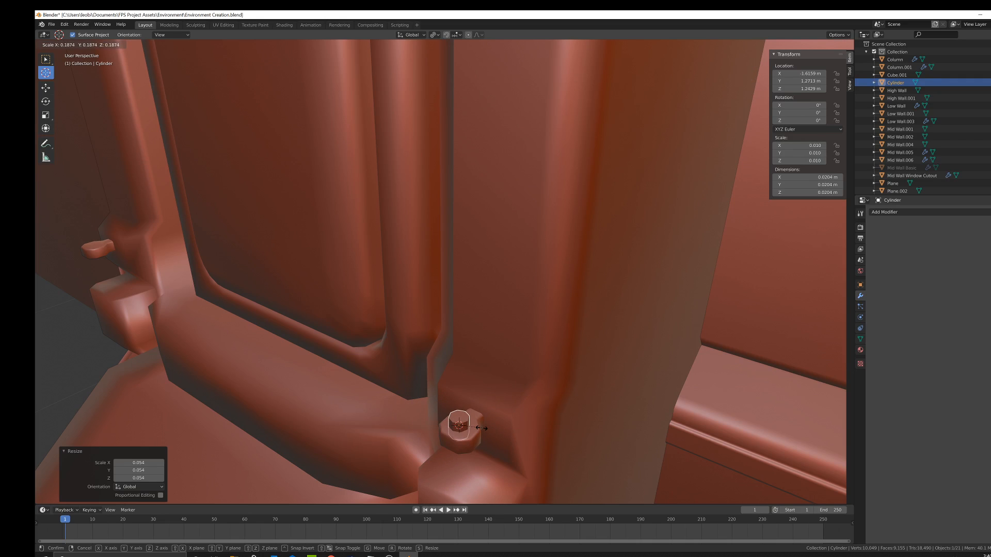
left_click(482, 428)
middle_click_drag(495, 426, 447, 329)
Step: Select the cylinder's bottom face and raise it by about 0.01 m along Z
key("Tab")
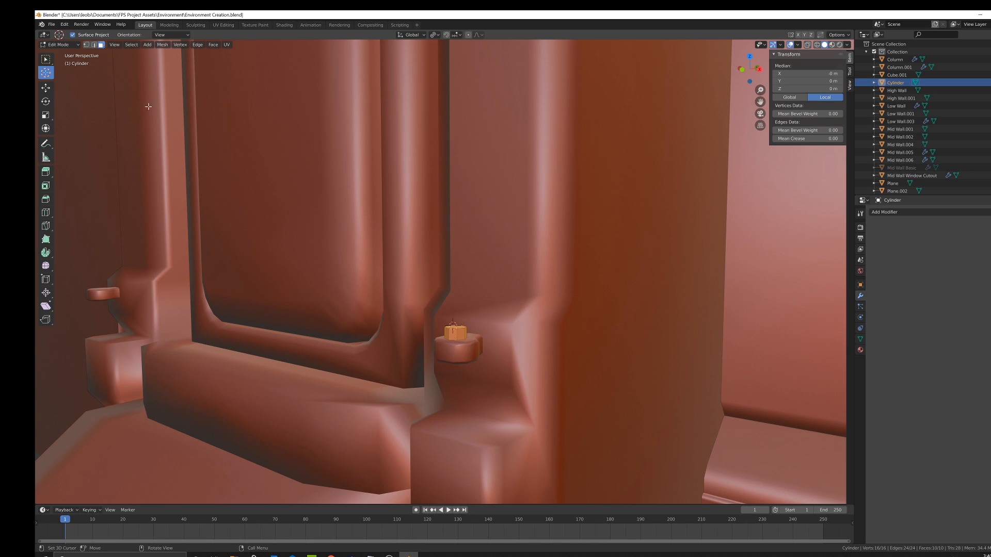
left_click(46, 59)
key("shift+z")
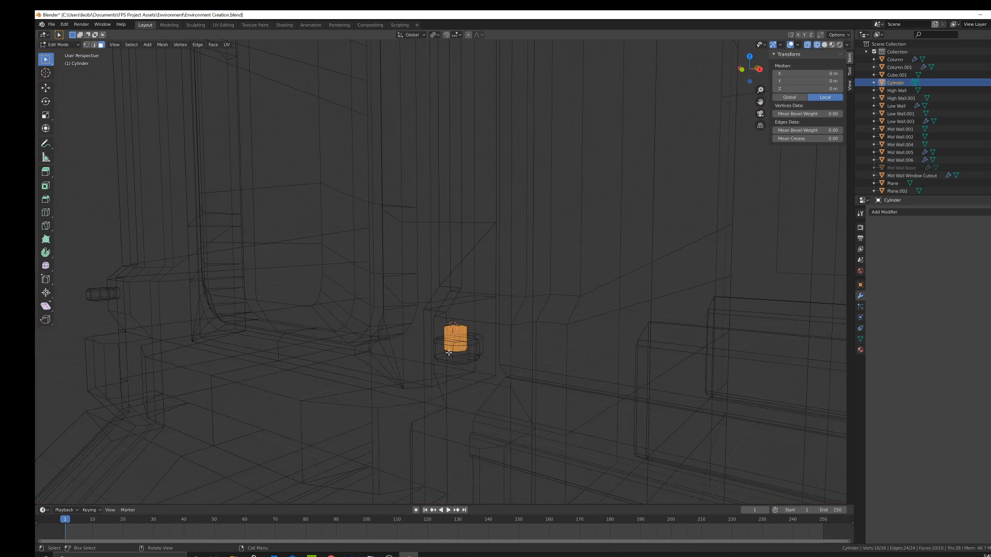
left_click(462, 353)
left_click(46, 88)
key("z")
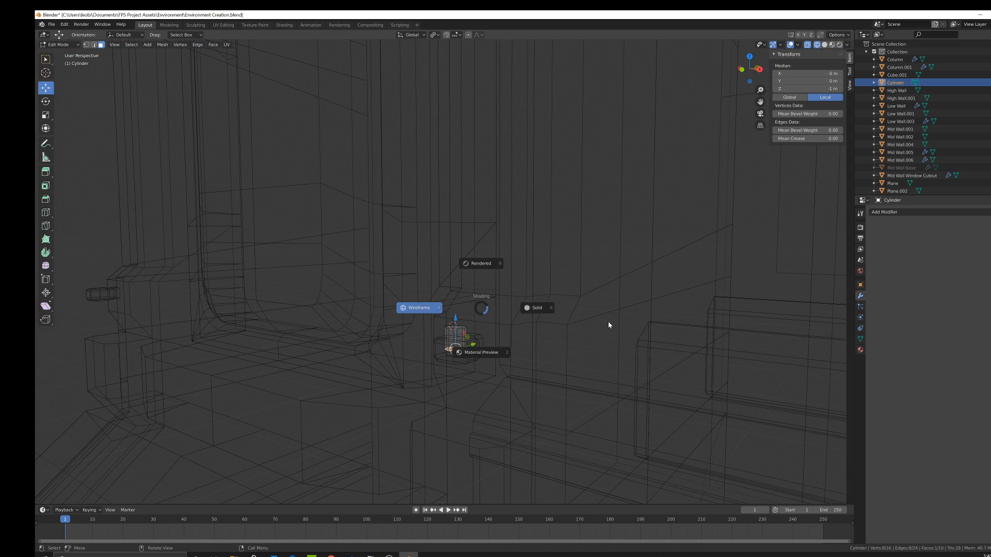
left_click(608, 325)
scroll(454, 349, "up", 3)
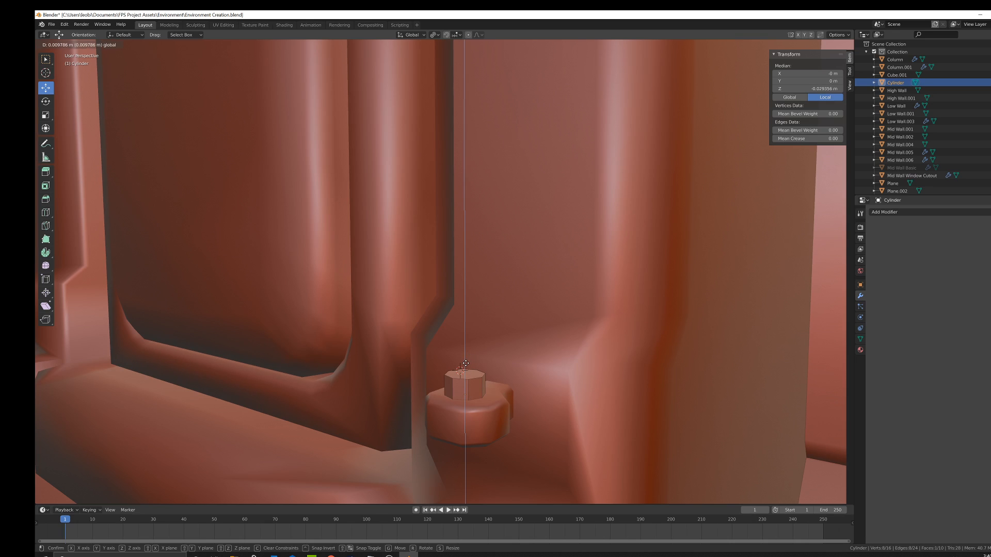
left_click(466, 363)
key("x")
key("f")
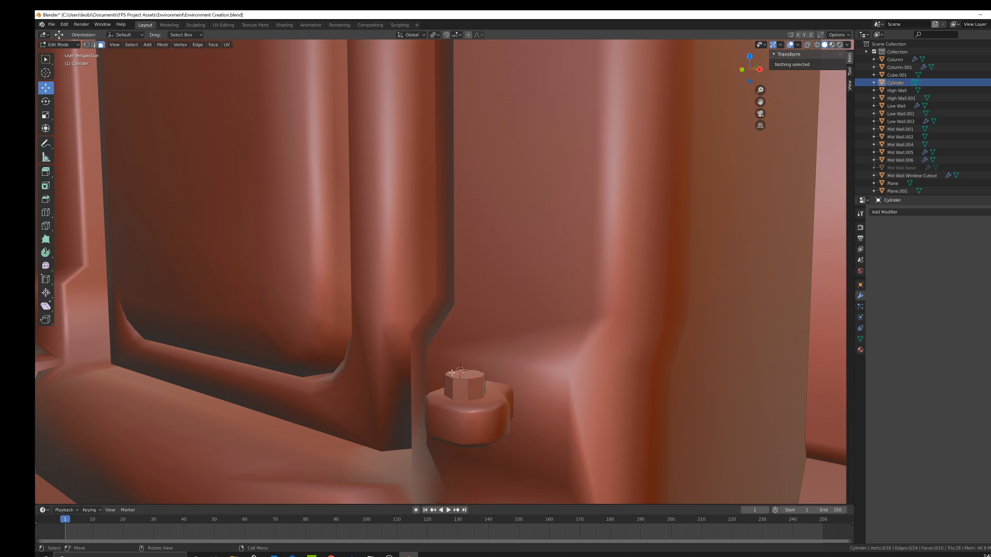
Step: Raise the cylinder's top face into the upper block, making a rod about 0.549 m tall between the two blocks
left_click(455, 374)
scroll(456, 375, "down", 4)
mouse_move(456, 375)
middle_mouse_down()
mouse_move(470, 408)
mouse_move(472, 378)
middle_mouse_up()
scroll(470, 378, "down", 1)
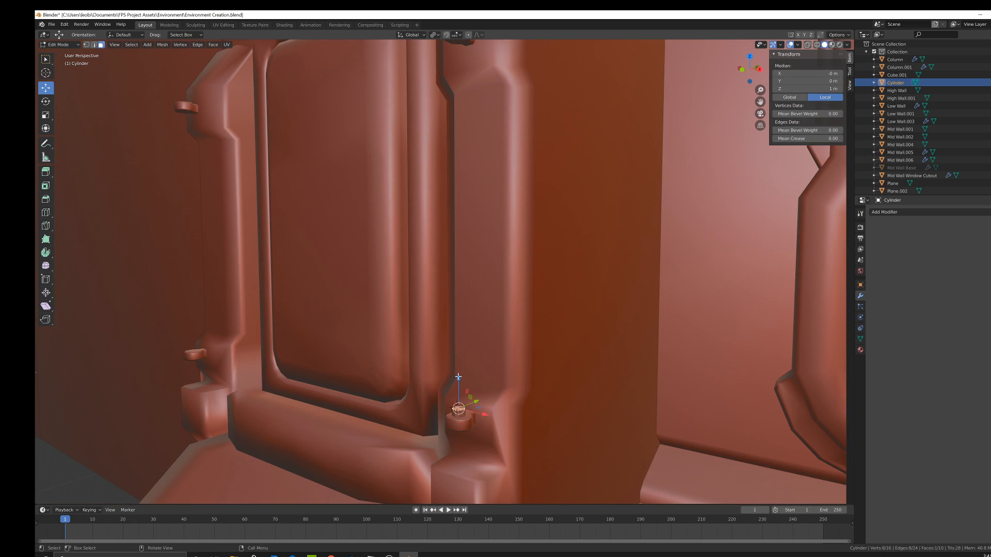
left_click_drag(458, 378, 460, 72)
middle_click_drag(480, 81, 490, 222, "shift")
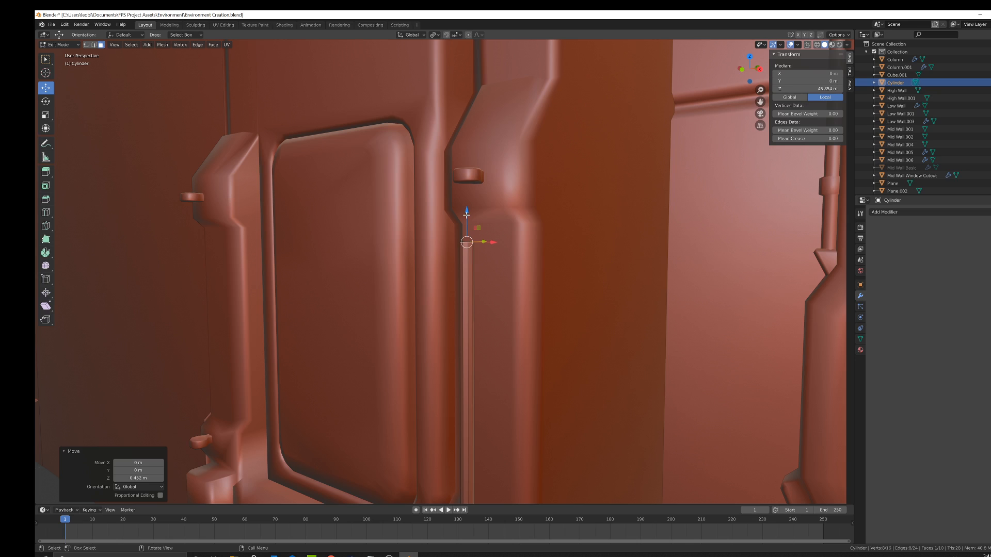
left_click_drag(466, 214, 473, 165)
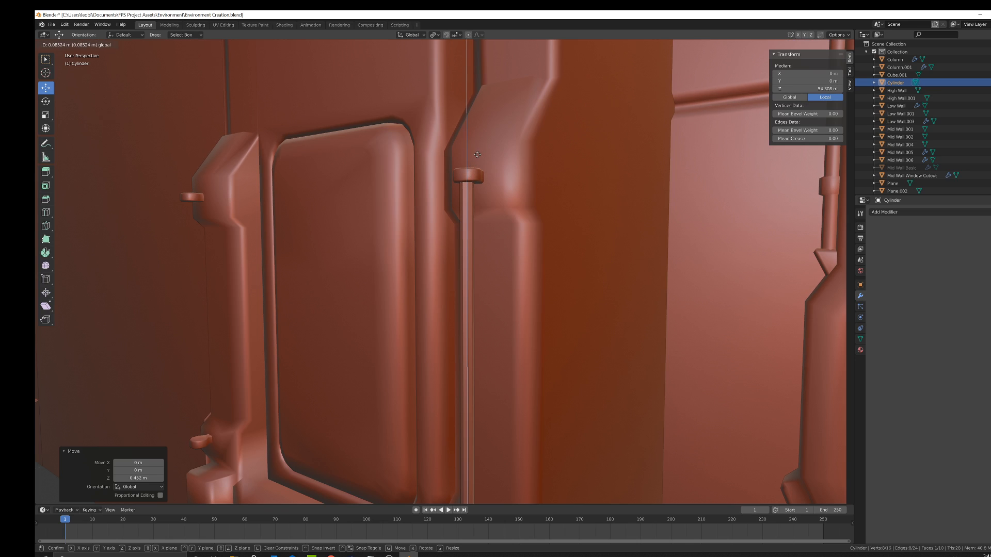
left_click_drag(479, 154, 479, 154)
key("Tab")
scroll(542, 272, "down", 2)
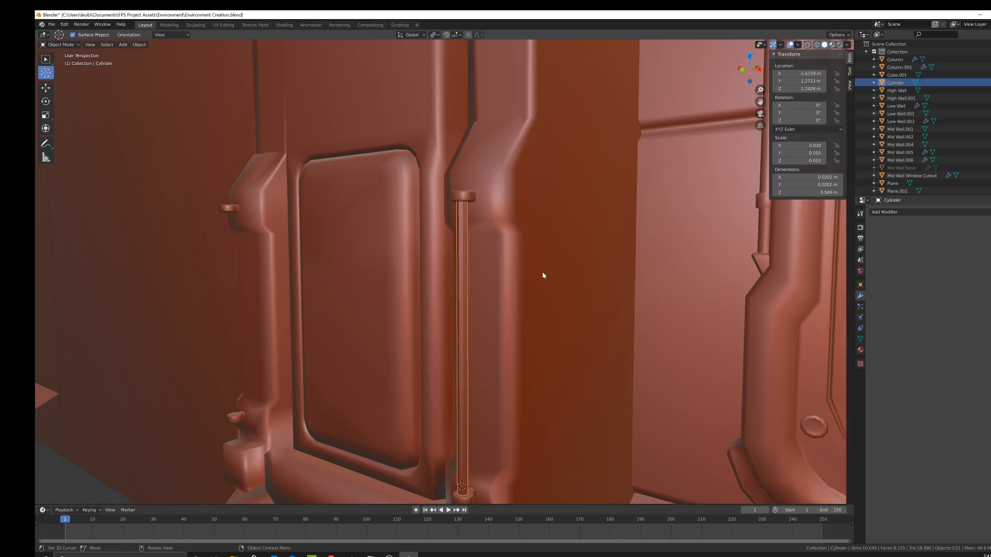
Step: Set the rod's origin to its centre of mass (surface)
right_click(554, 263)
mouse_move(537, 286)
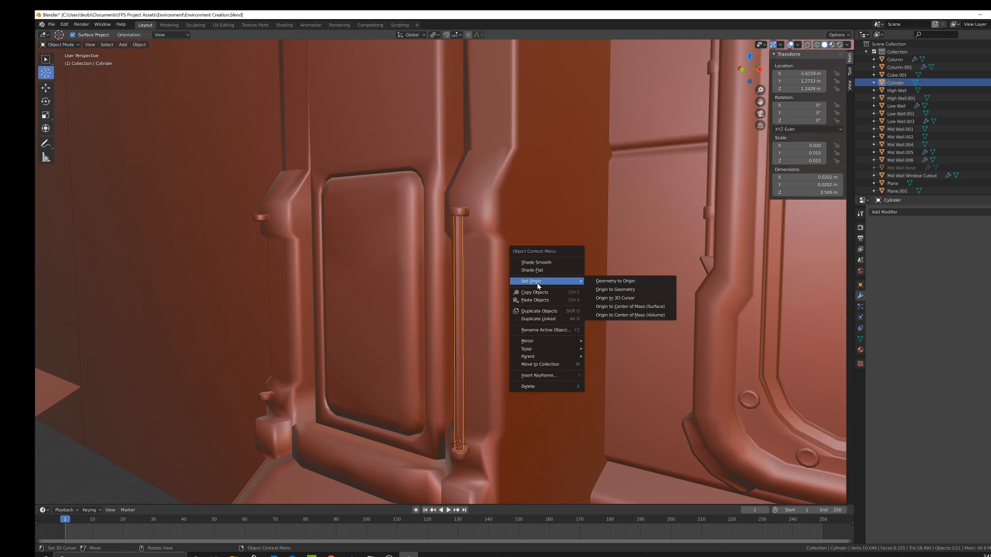
left_click(628, 307)
Step: Add one centred loop cut around the rod and mark it as a seam
key("Tab")
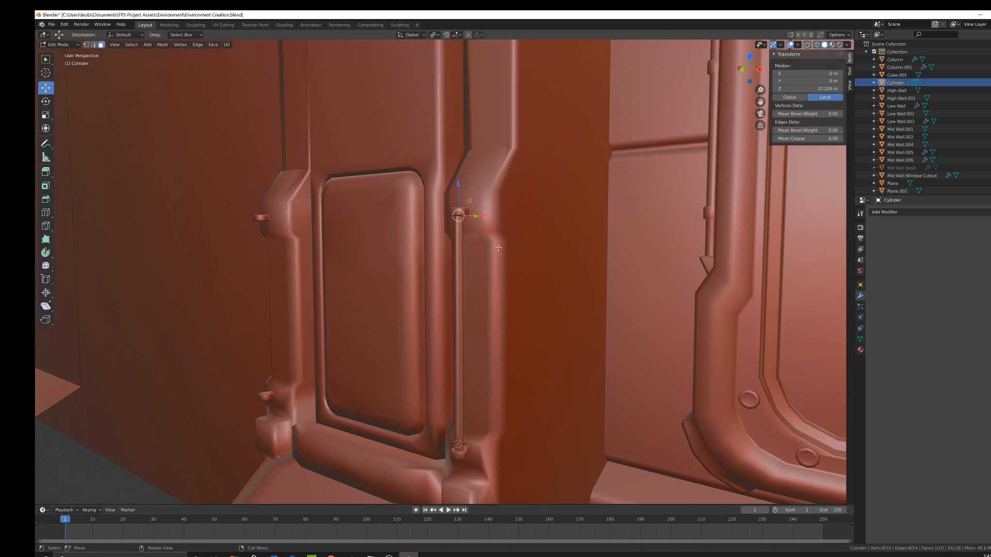
left_click(45, 213)
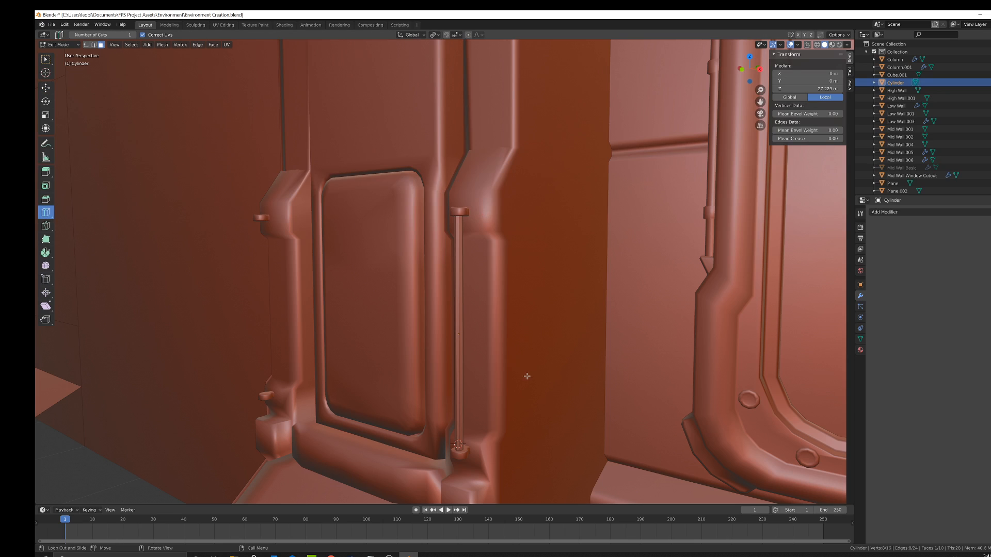
left_click(464, 338)
right_click(408, 192)
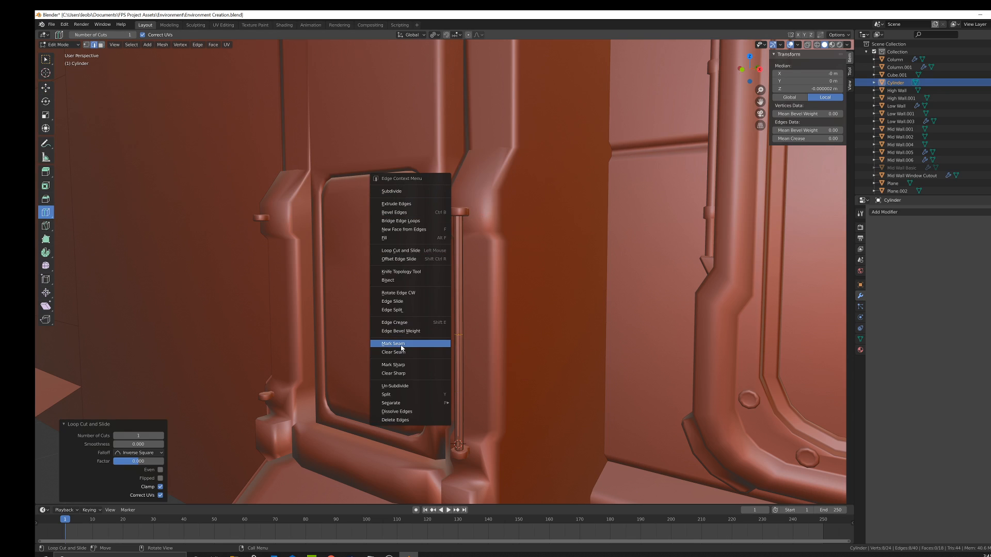
left_click(402, 344)
Step: Select the faces of the rod's lower half and delete them
left_click(101, 45)
left_click(46, 59)
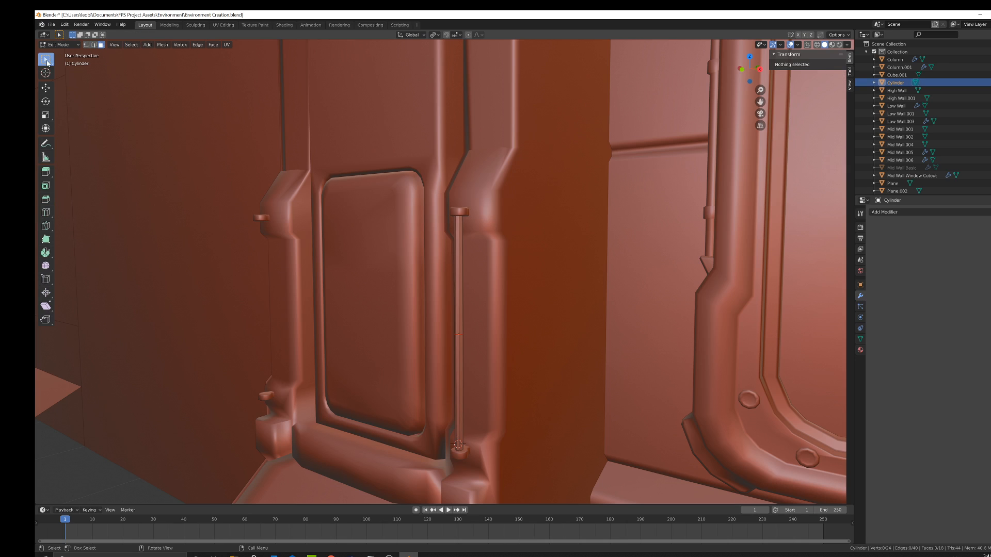
left_click(462, 352)
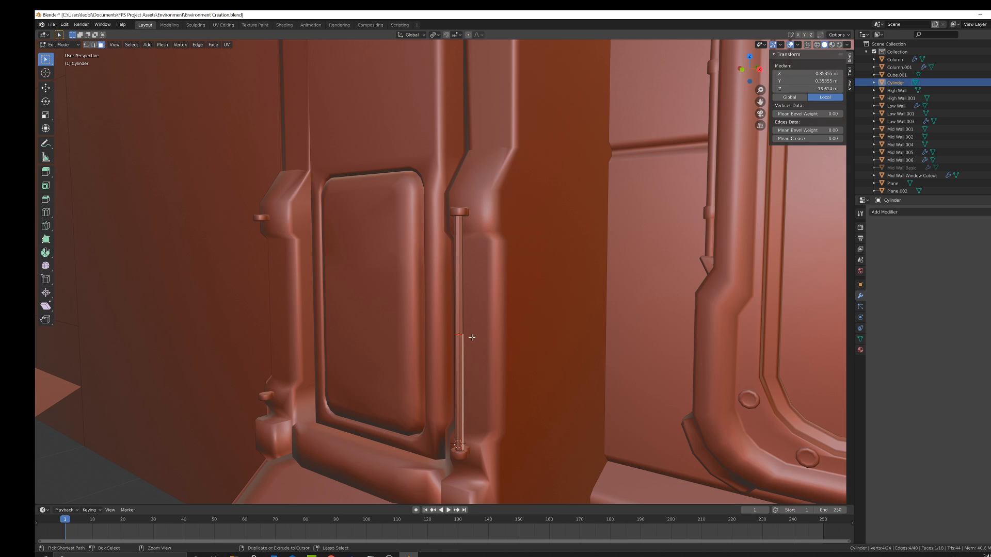
key("x")
left_click(471, 340)
key("Tab")
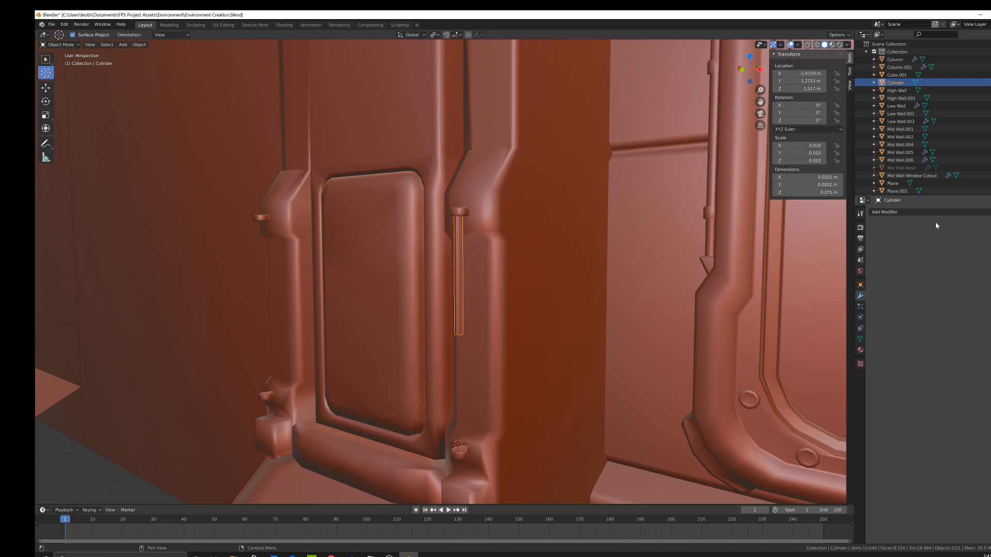
Step: Add a Mirror modifier to the half rod along Z only, with Clipping enabled
left_click(898, 213)
left_click(869, 290)
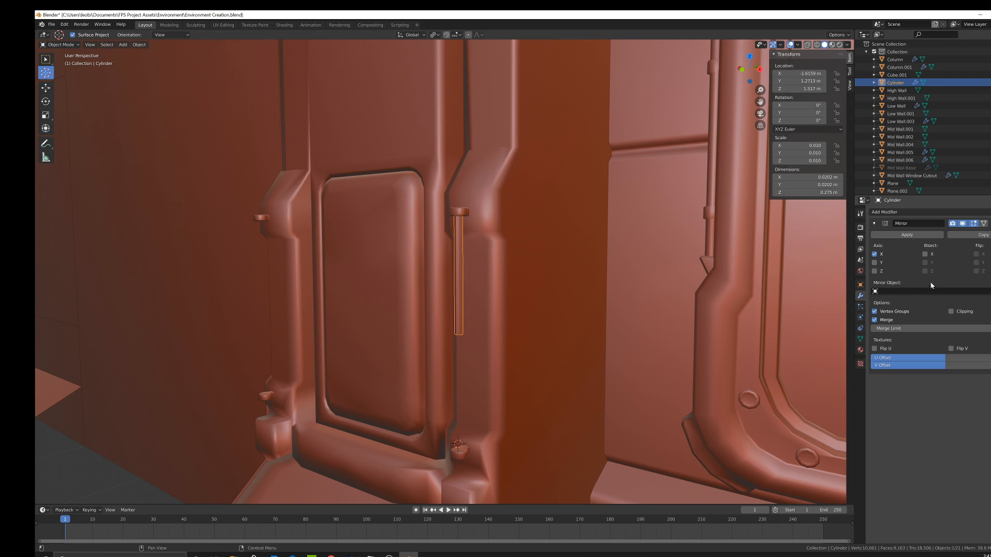
left_click(951, 312)
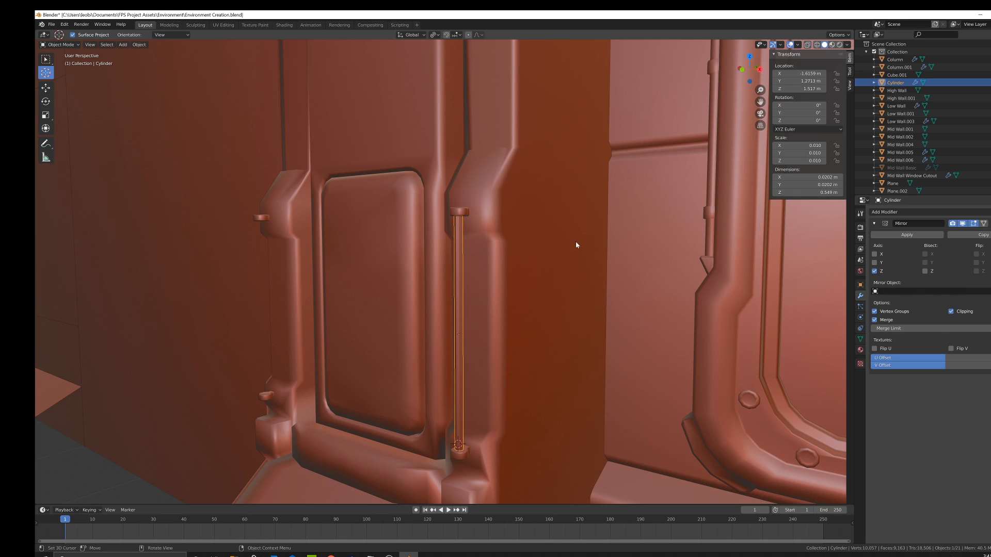
Step: Select the rod's top end face and move it up about 0.023 m along Z to protrude above the upper block
middle_click_drag(575, 245, 553, 239)
key("shift+z")
key("Tab")
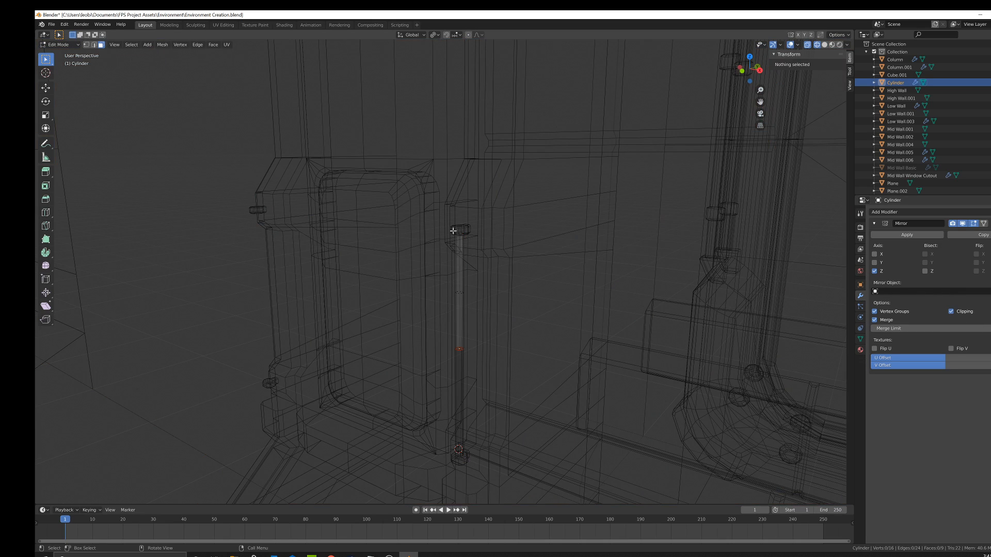
left_click(458, 233)
middle_click_drag(459, 233, 468, 254)
key("shift+z")
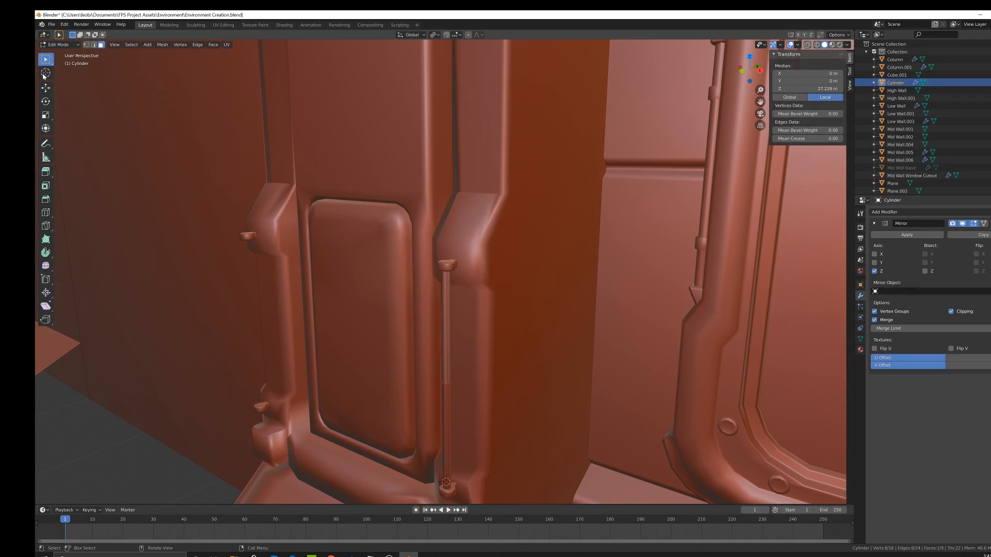
left_click(45, 88)
scroll(454, 253, "up", 3)
left_click_drag(450, 231, 450, 222)
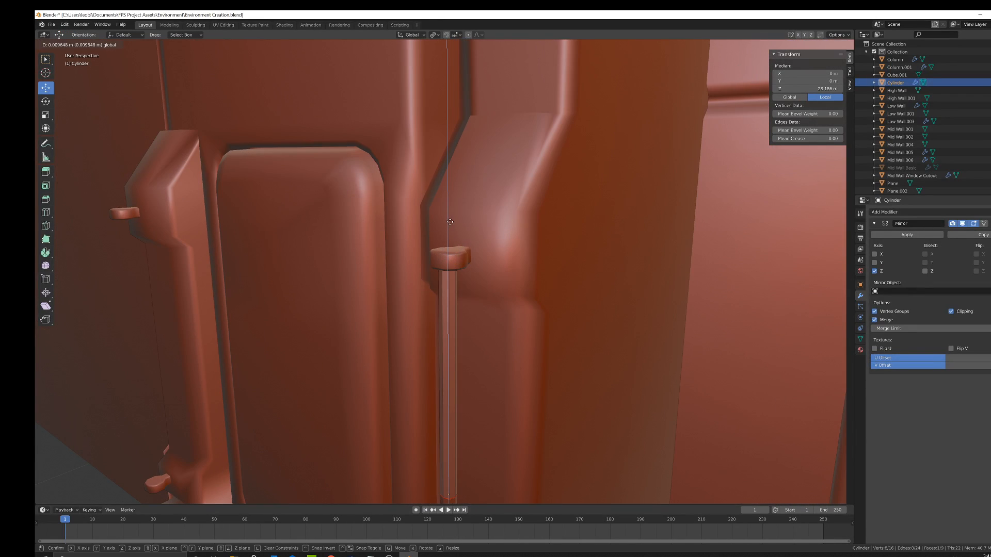
left_click(457, 212)
Step: Scale the rod's protruding end face, then extrude it upward and widen it into a flared rim
scroll(449, 269, "up", 3)
key("s")
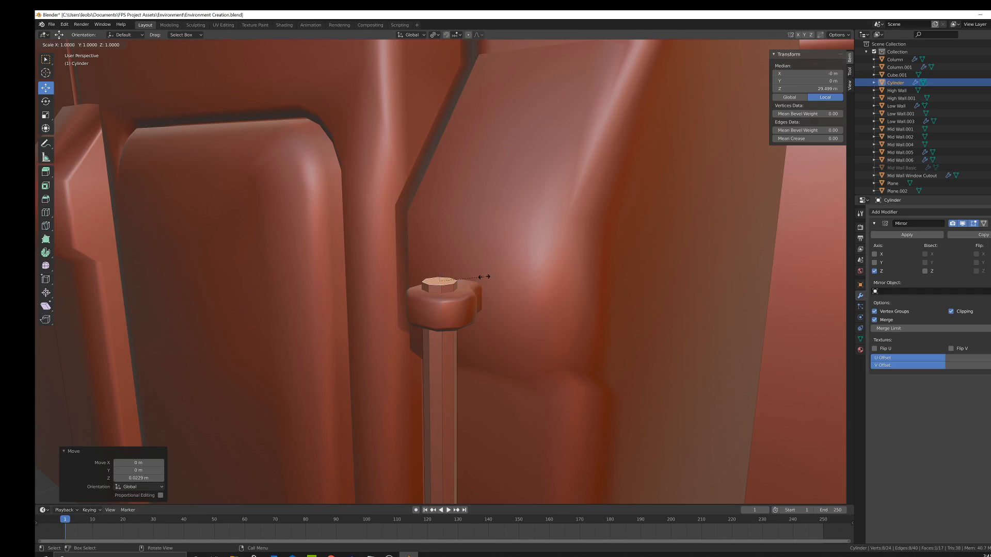
left_click(514, 280)
key("e")
left_click(499, 274)
key("s")
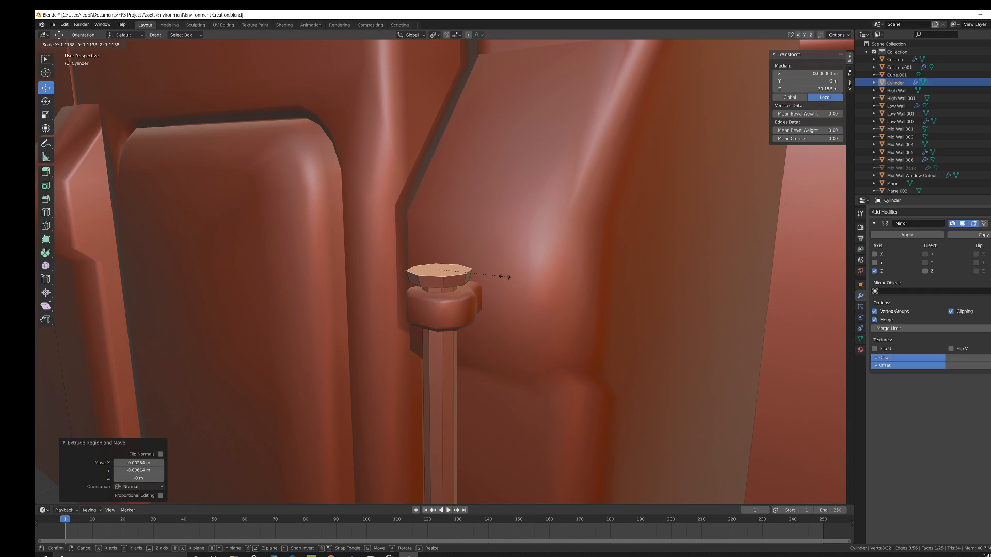
left_click(510, 275)
Step: Extrude the rod's flared rim upward in two stages and narrow the top face to form a tapered head
key("e")
left_click(515, 258)
key("e")
left_click(518, 254)
key("s")
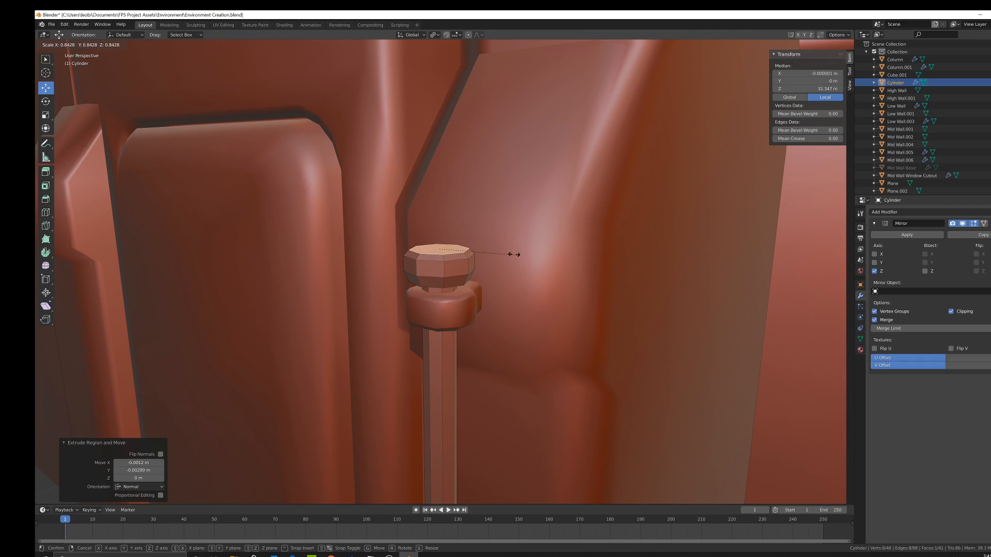
left_click(514, 254)
Step: Inset the head's top face at scale 0.570, extrude it upward and shrink the new end to scale 0.583
key("e")
key("s")
left_click(482, 246)
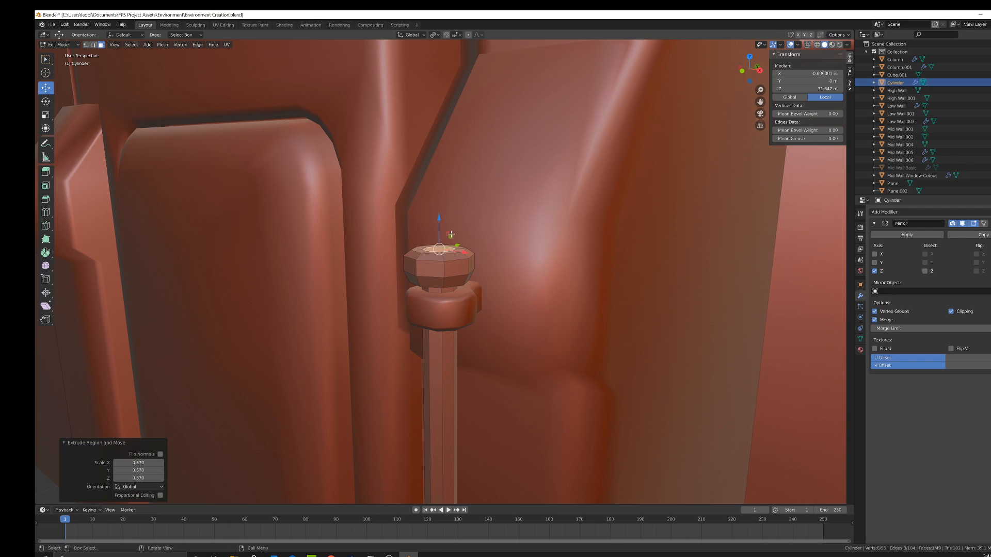
key("e")
left_click(461, 222)
key("s")
left_click(463, 222)
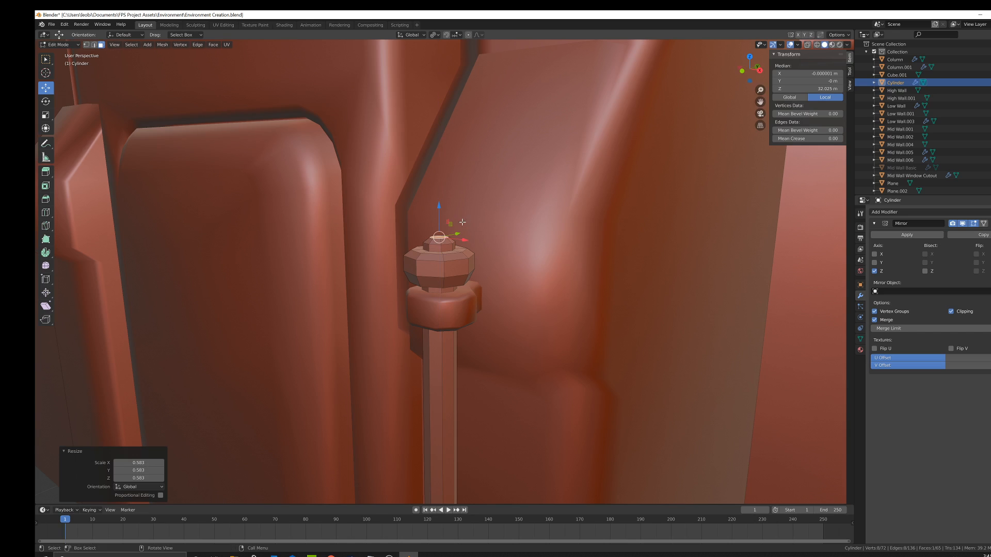
Step: Extrude the tip's end face inward at scale 0.753 and merge its vertices at the center
key("e")
left_click(397, 192)
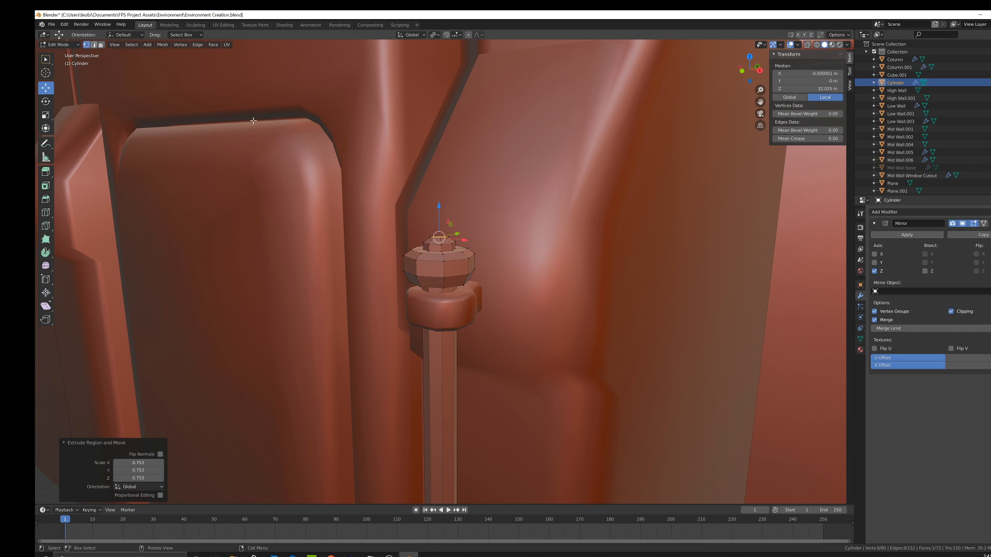
right_click(523, 285)
mouse_move(507, 433)
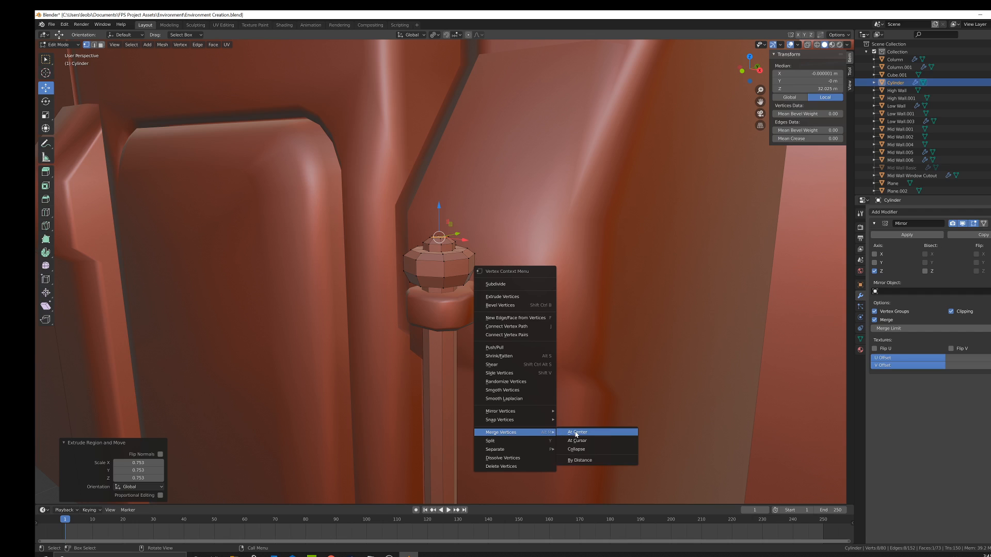
left_click(577, 434)
key("Tab")
scroll(565, 412, "down", 6)
scroll(558, 388, "down", 3)
middle_click_drag(559, 388, 525, 314)
scroll(526, 374, "down", 3)
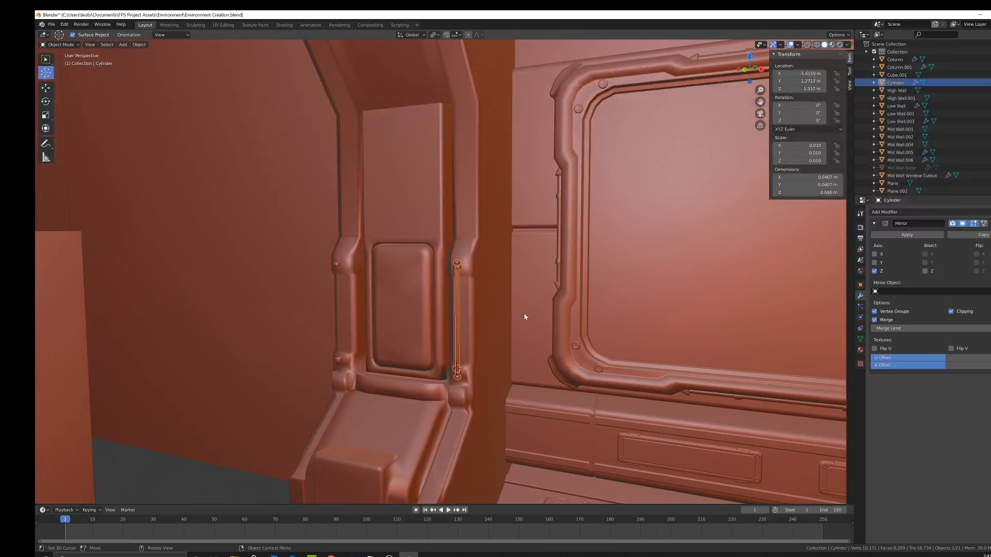
Step: Undo the rod's head and rim extrusions back to the plain end face
key("Tab")
scroll(545, 295, "up", 3)
key("ctrl+z")
key("ctrl+z")
key("ctrl+z")
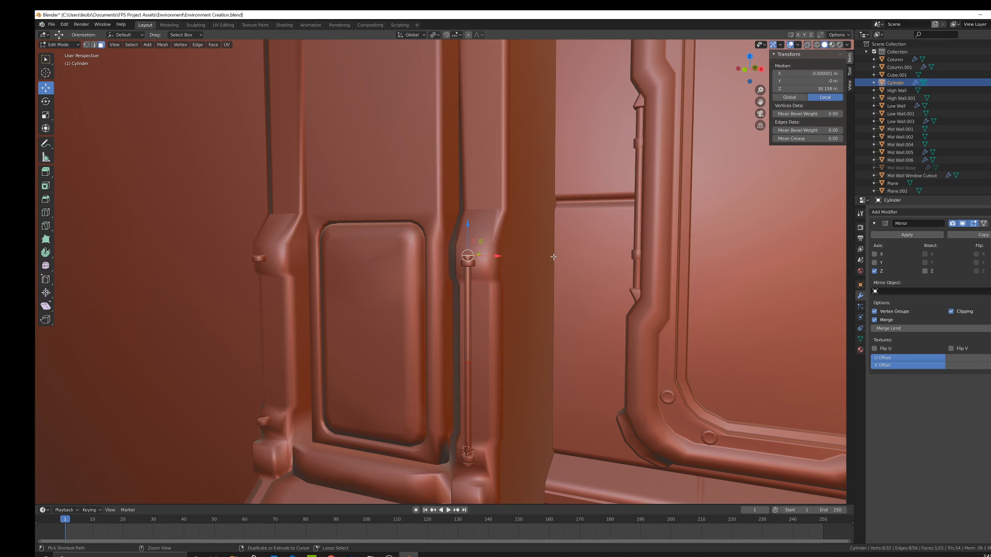
Step: Move the rod's top end face down about 0.017 m along Z so it sits below the upper block
scroll(510, 255, "up", 3)
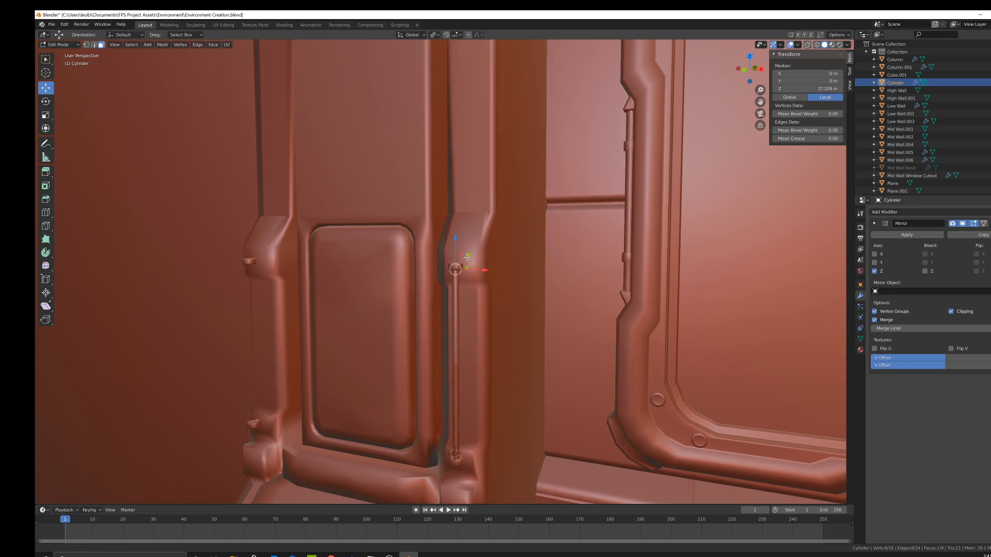
left_click_drag(442, 242, 443, 250)
scroll(454, 305, "up", 4)
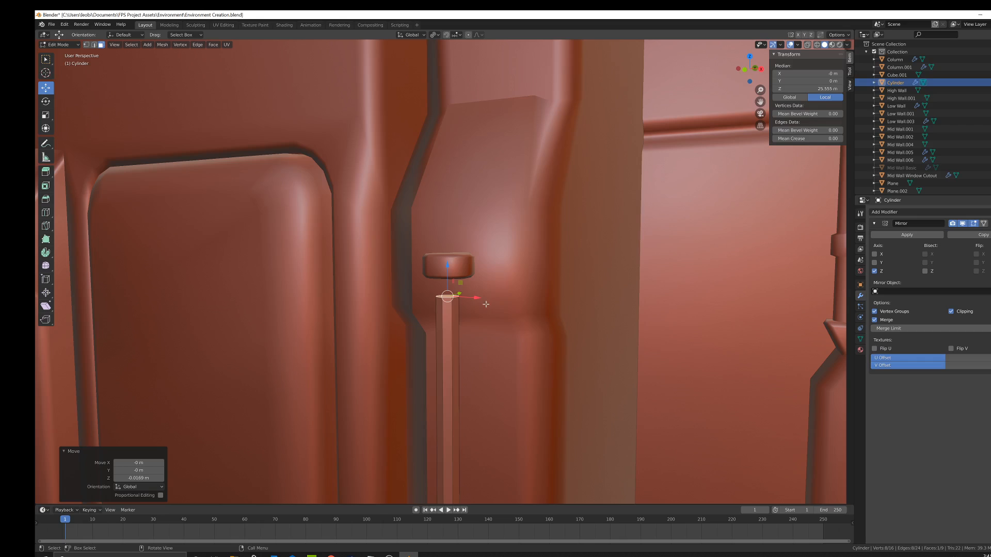
Step: Extrude the rod's end face outward at scale 1.905, then extrude it upward about 0.0095 m to form a collar
key("e")
key("s")
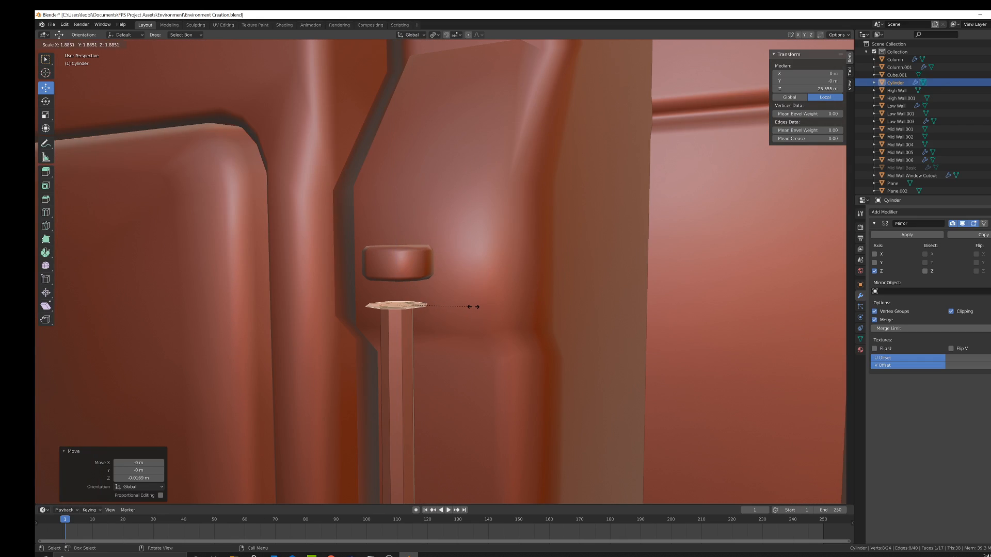
left_click(473, 307)
key("e")
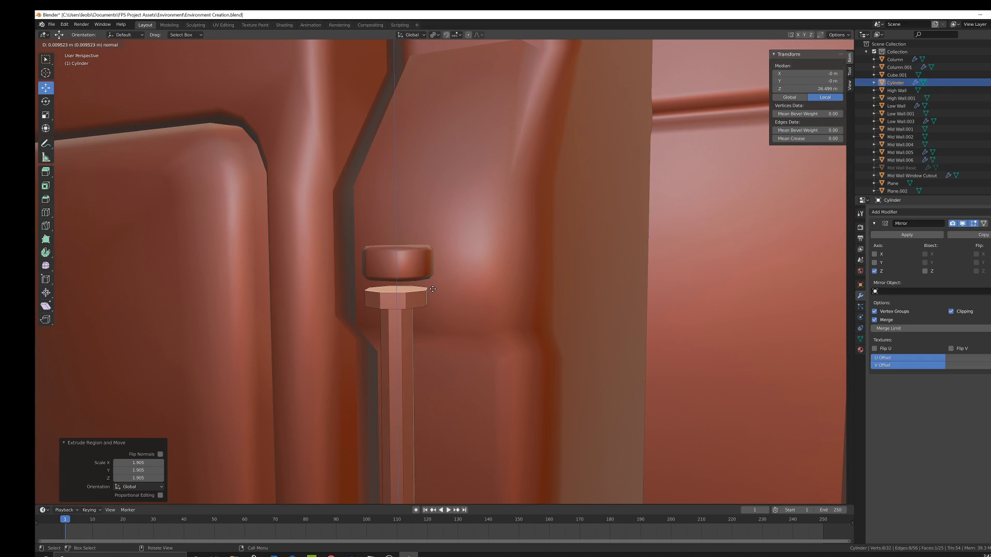
left_click(433, 289)
key("e")
key("s")
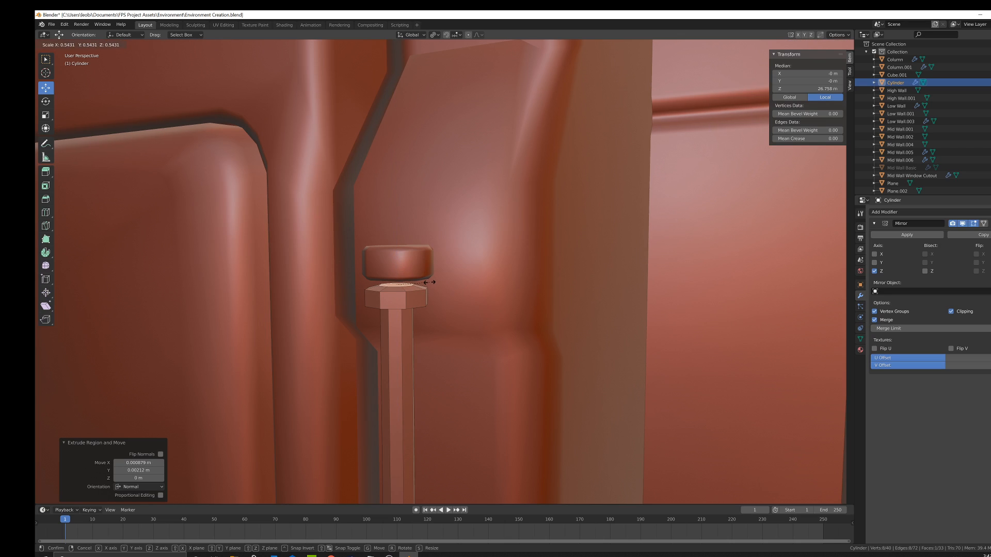
right_click(430, 282)
key("ctrl+z")
Step: Inset the collar's top face at scale 0.546, extrude it up about 0.0066 m into the block and delete the hidden end face
key("e")
key("s")
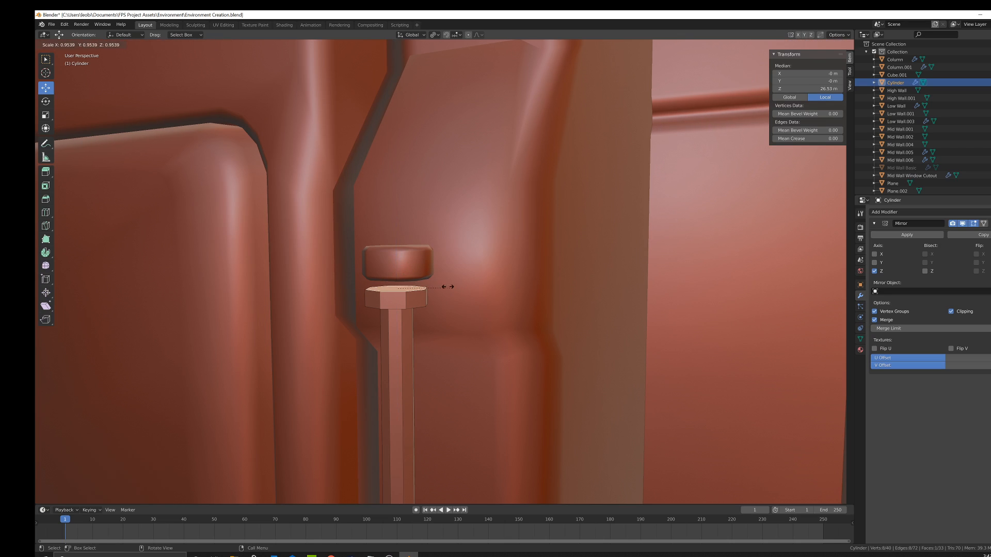
left_click(426, 282)
key("e")
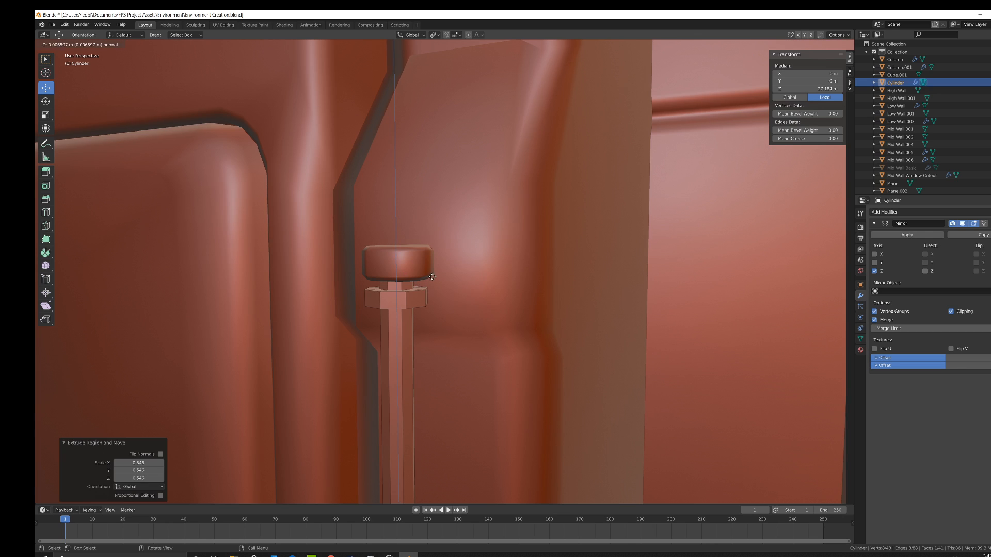
left_click(433, 275)
key("x")
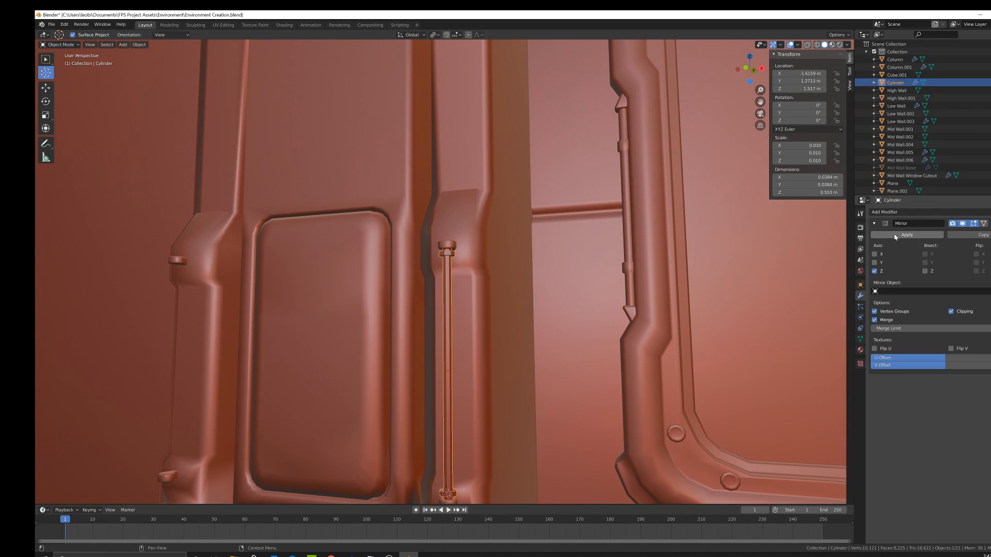
Step: Apply the rod's Mirror modifier and join the rod into the column object
key("ctrl+z")
key("ctrl+z")
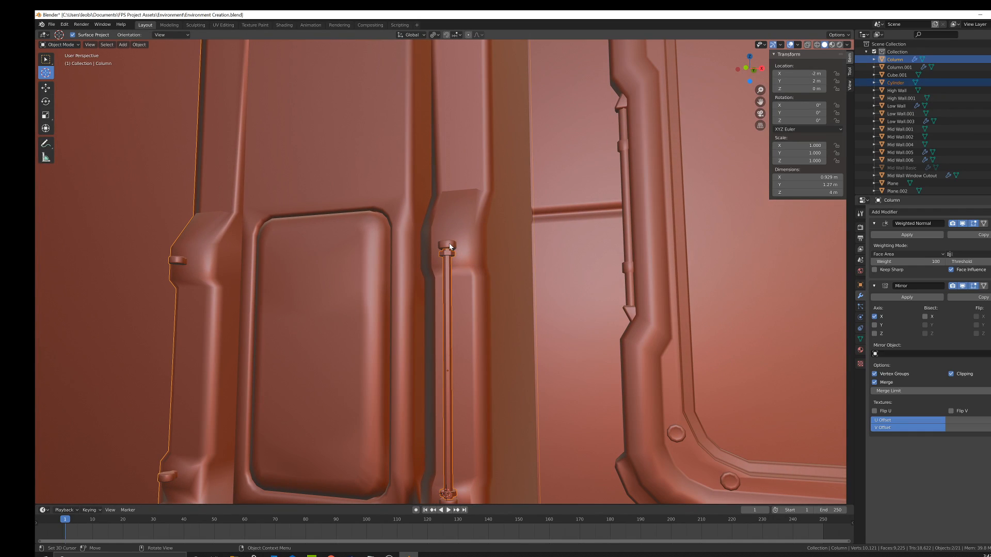
key("Delete")
middle_click_drag(502, 234, 503, 314)
scroll(498, 297, "down", 4)
scroll(395, 277, "up", 5)
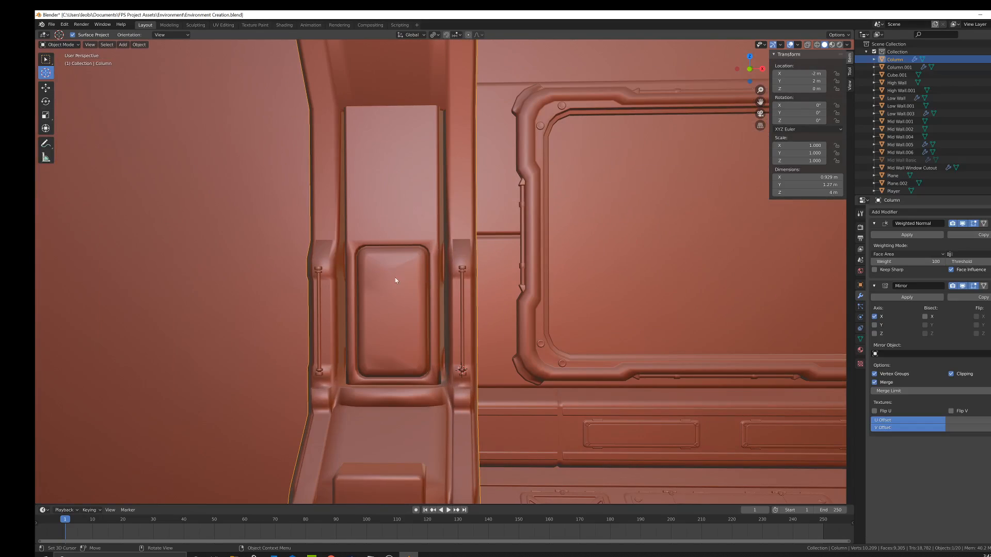
Step: Save the Blender file
left_click(51, 24)
left_click(65, 77)
scroll(473, 305, "down", 4)
middle_click_drag(492, 306, 472, 316)
scroll(493, 298, "down", 7)
Step: Select all linked geometry of the rod and its upper and lower blocks in the column mesh
key("Tab")
scroll(497, 304, "up", 5)
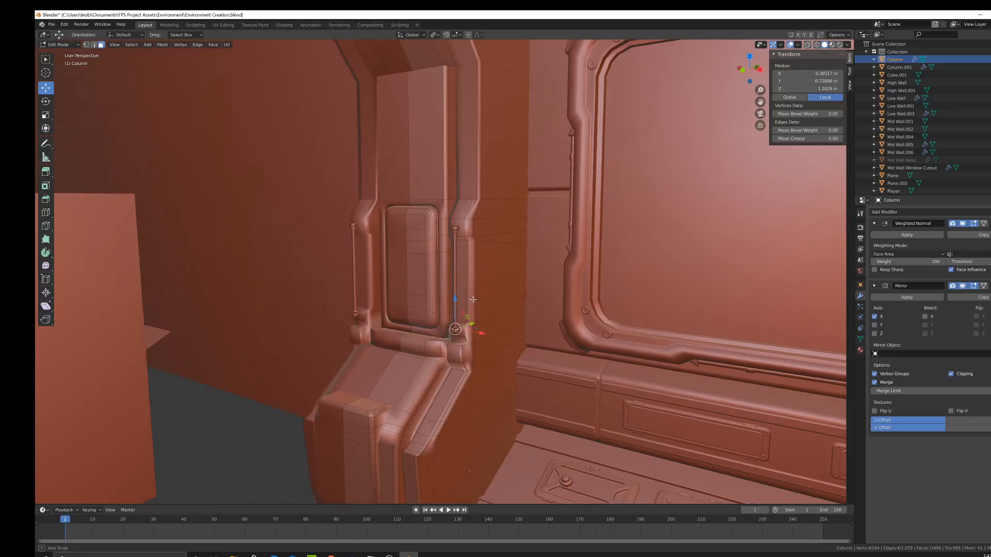
scroll(471, 322, "up", 3)
scroll(472, 335, "up", 2)
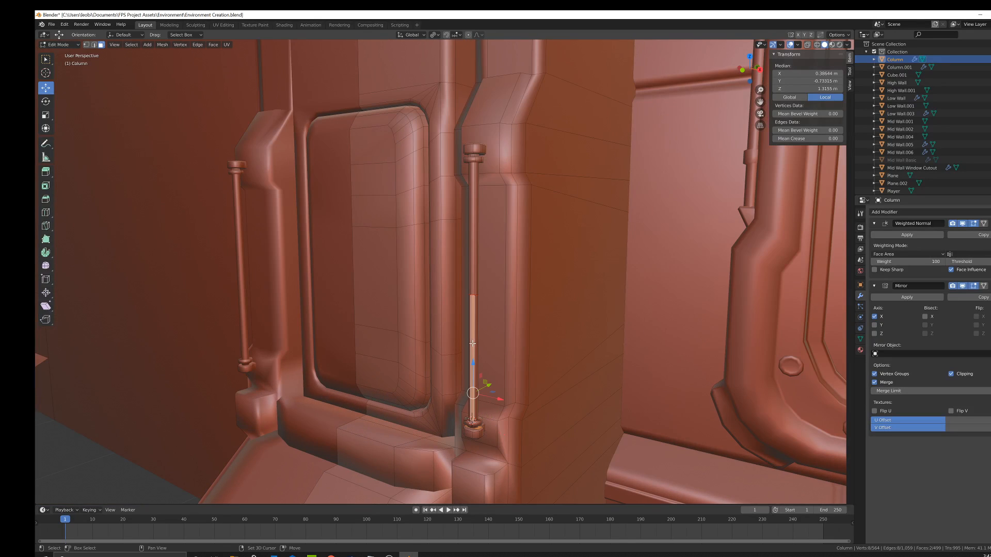
key("ctrl+l")
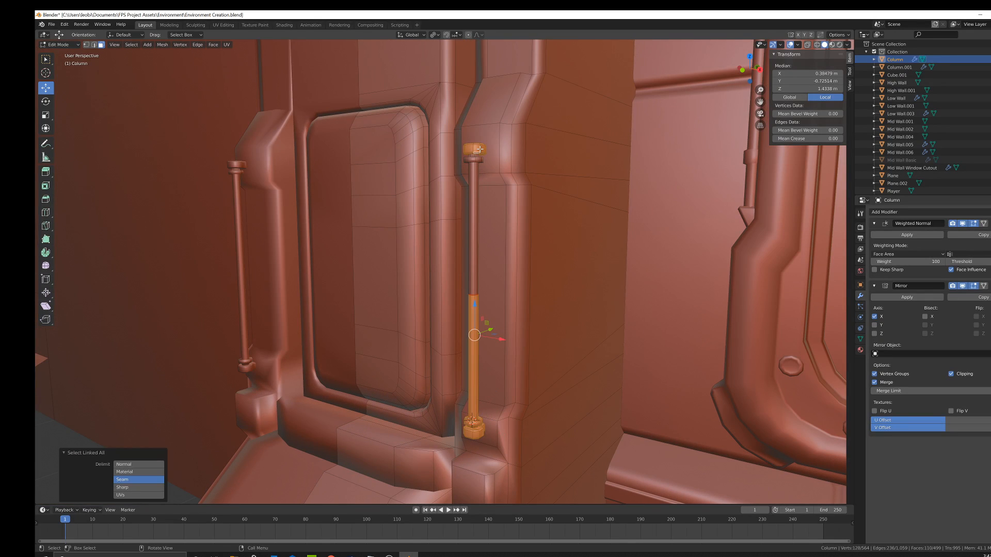
left_click(88, 44)
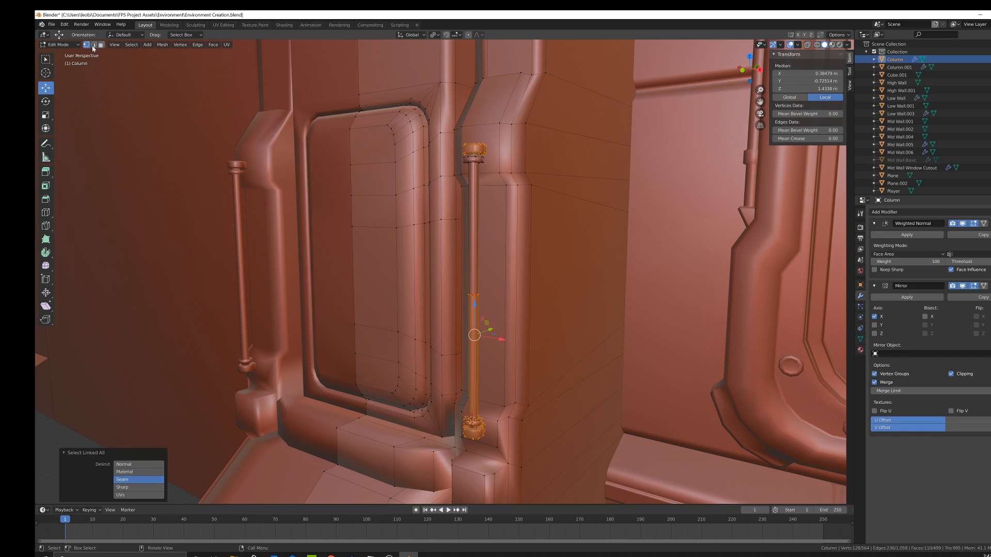
key("ctrl+l")
Step: Clear the seams from the selected edges of the rod and its blocks
right_click(568, 209)
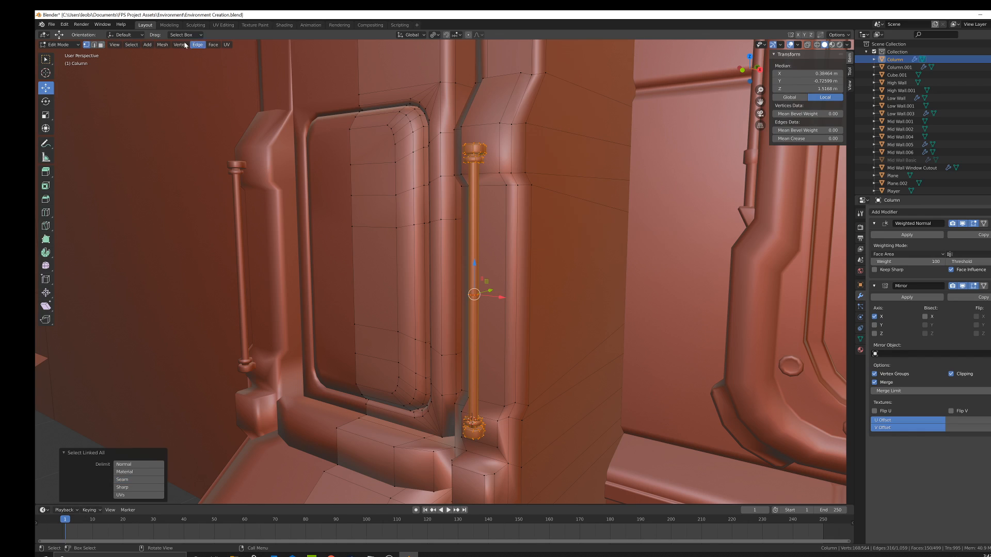
left_click(94, 45)
right_click(296, 333)
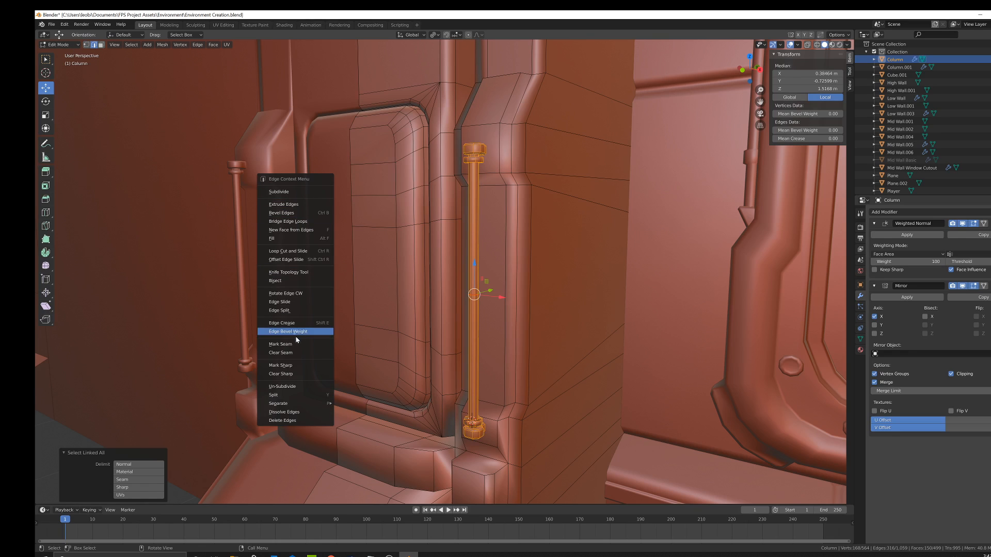
left_click(282, 353)
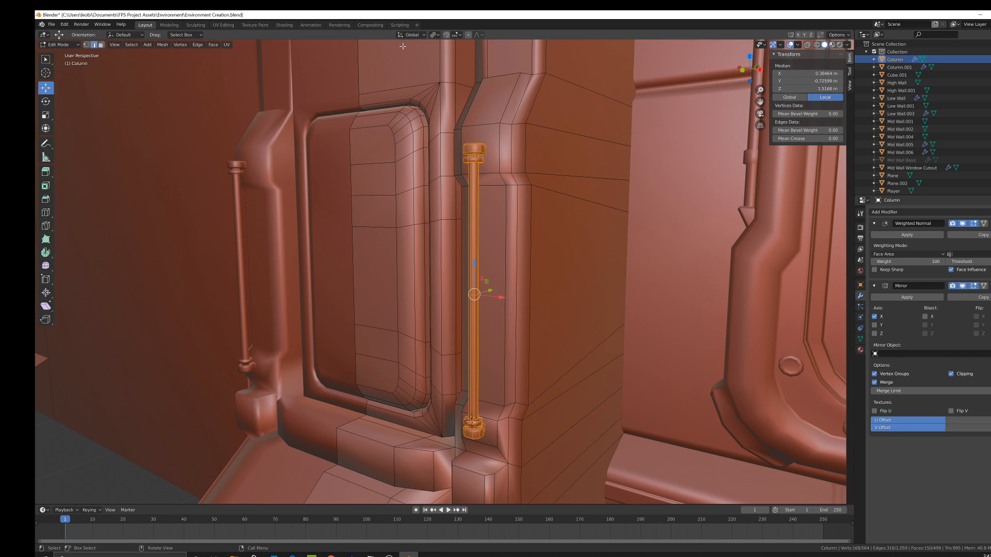
Step: Set the transform pivot point and scale the selected rod and blocks uniformly to about 0.68
left_click(434, 35)
left_click(448, 61)
key("s")
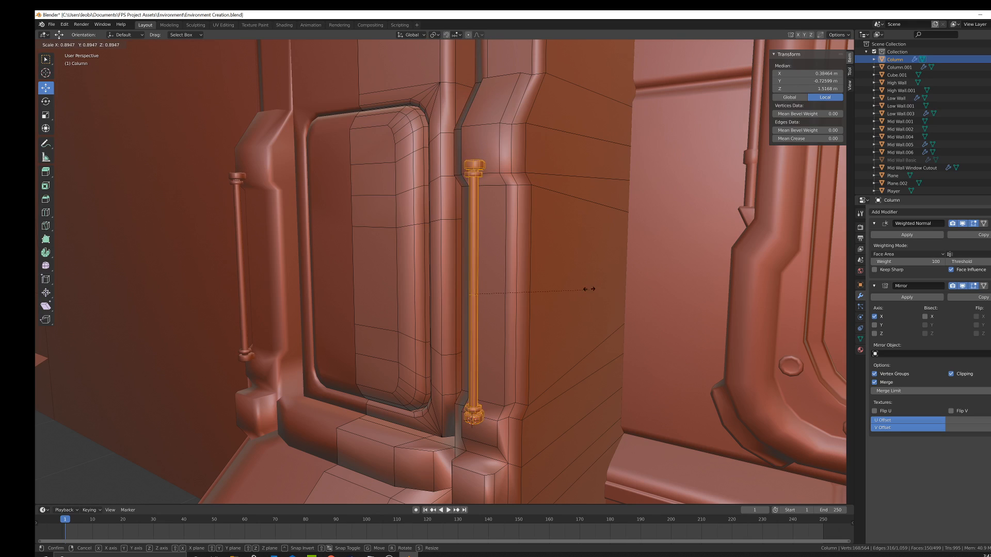
left_click(512, 285)
Step: Move the selected rod and blocks about 0.037 m along Y into the side rail's recess
middle_click_drag(513, 285, 488, 299)
key("g")
key("y")
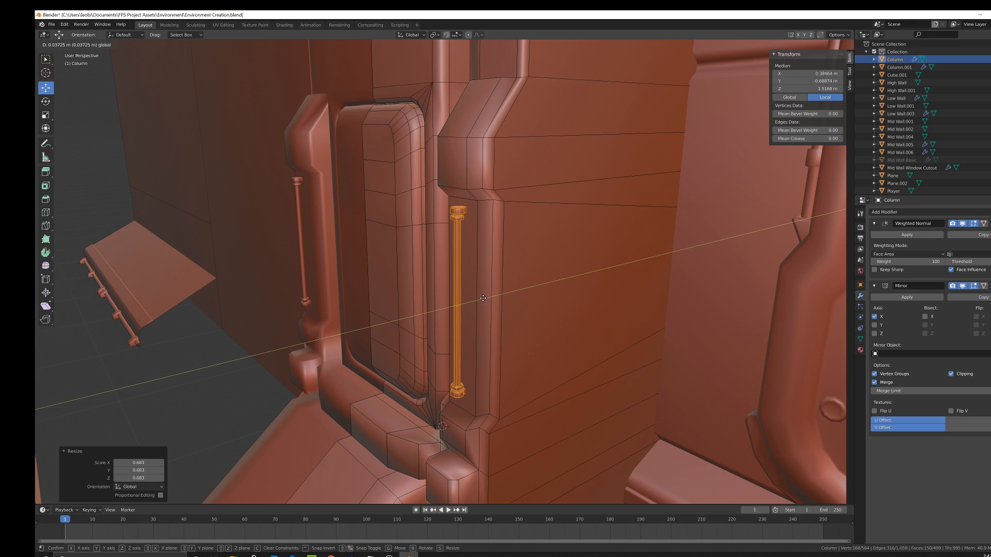
left_click(482, 298)
middle_click_drag(465, 299, 507, 306)
key("Tab")
scroll(528, 288, "down", 3)
scroll(541, 305, "down", 5)
scroll(498, 304, "up", 7)
Step: Move the rod assembly to the rail's outer edge, about 0.063 m in total along X and 0.032 m along Y
key("Tab")
scroll(553, 305, "up", 2)
left_click_drag(495, 293, 519, 293)
middle_click_drag(520, 293, 443, 305)
key("g")
key("y")
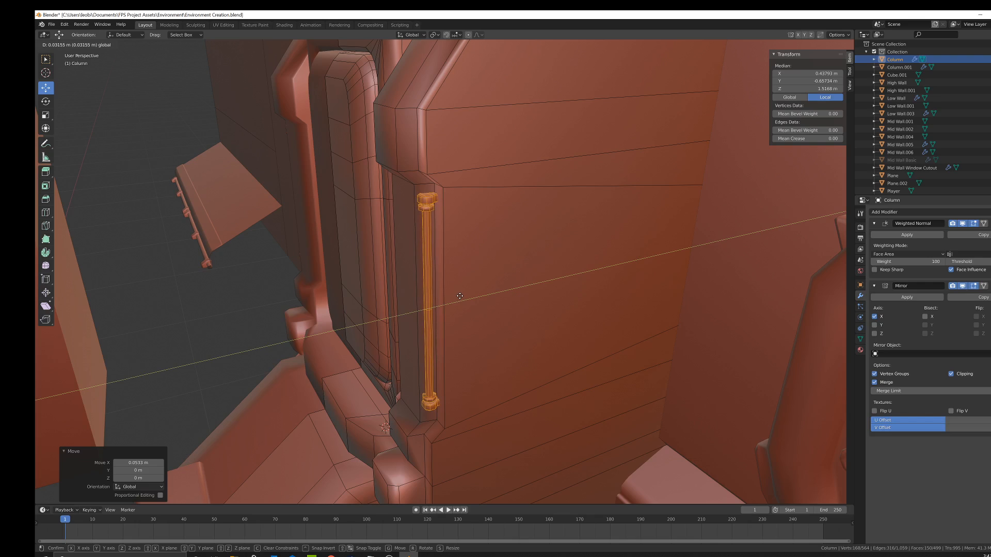
left_click_drag(460, 295, 460, 296)
middle_click_drag(460, 296, 529, 288)
left_click_drag(534, 288, 541, 289)
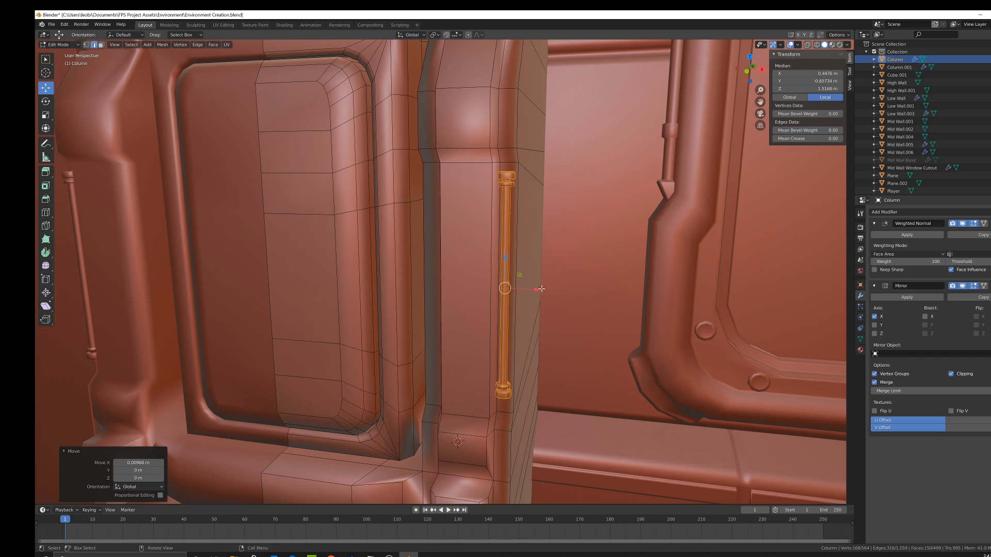
Step: Duplicate the rod assembly and move the copy about 0.134 m along negative X to the rail's inner edge
middle_click_drag(541, 289, 538, 277)
key("shift+d")
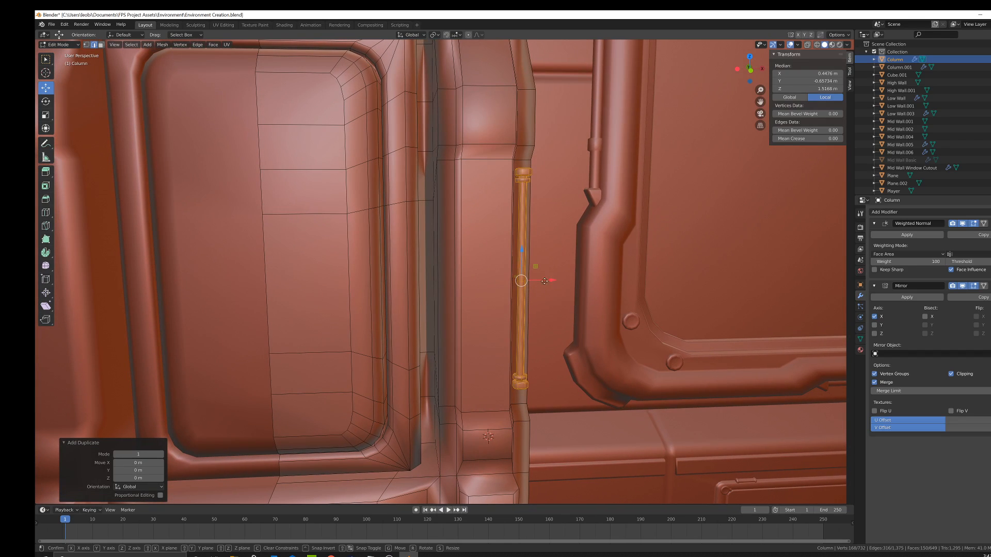
key("x")
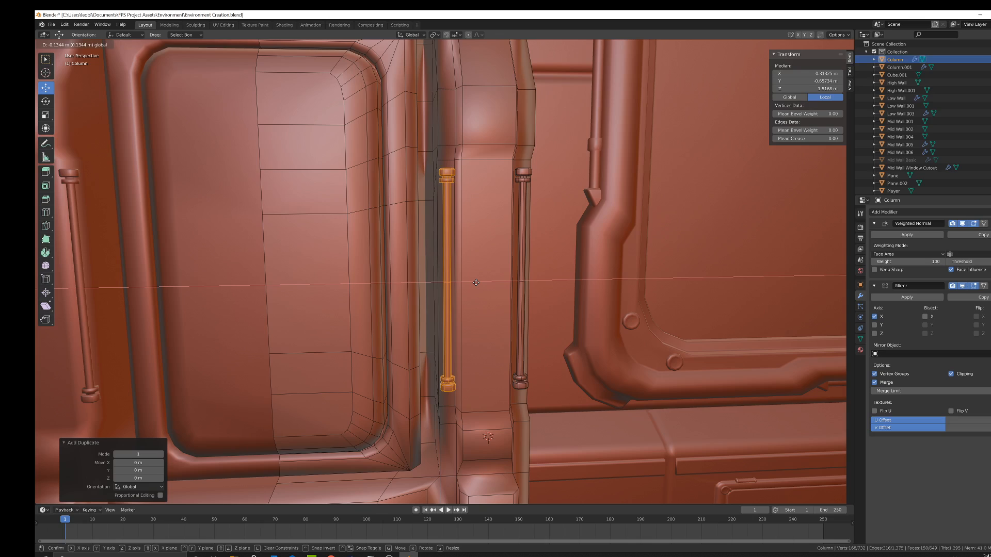
left_click(476, 283)
key("Tab")
scroll(530, 307, "down", 3)
middle_click_drag(529, 306, 421, 223)
scroll(491, 311, "down", 4)
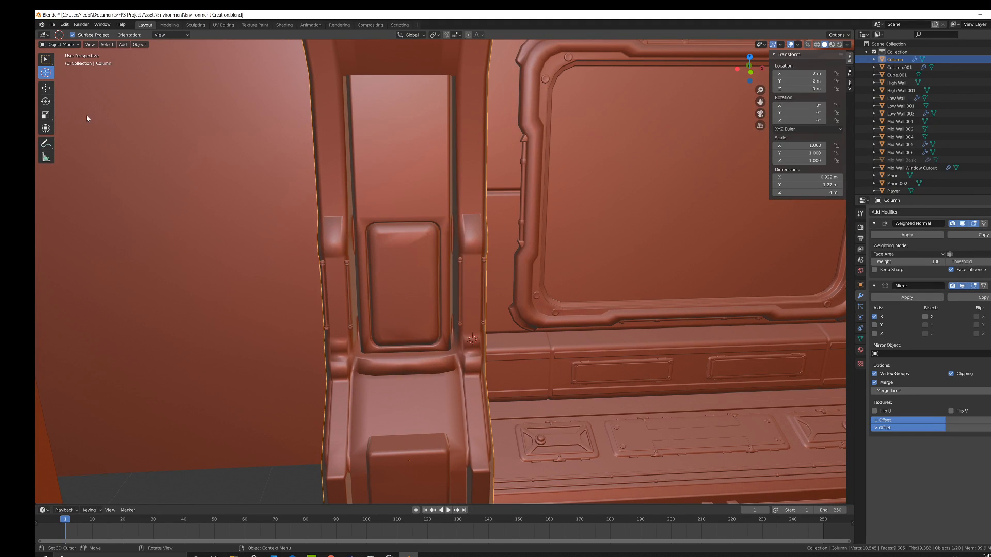
Step: Place the 3D cursor beside the central panel's upper corner and add a cylinder with 16 vertices there
scroll(363, 227, "up", 1)
scroll(448, 237, "up", 2)
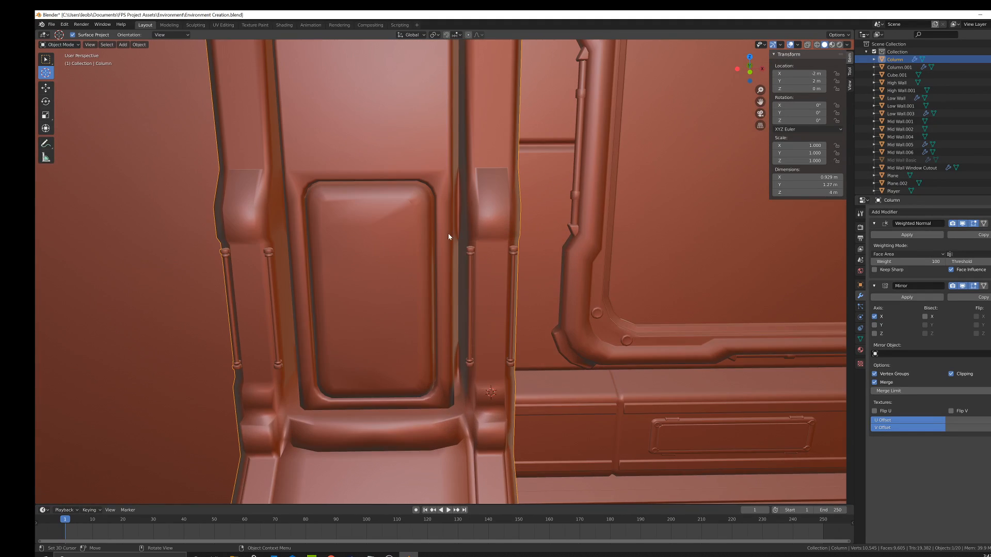
key("shift+a")
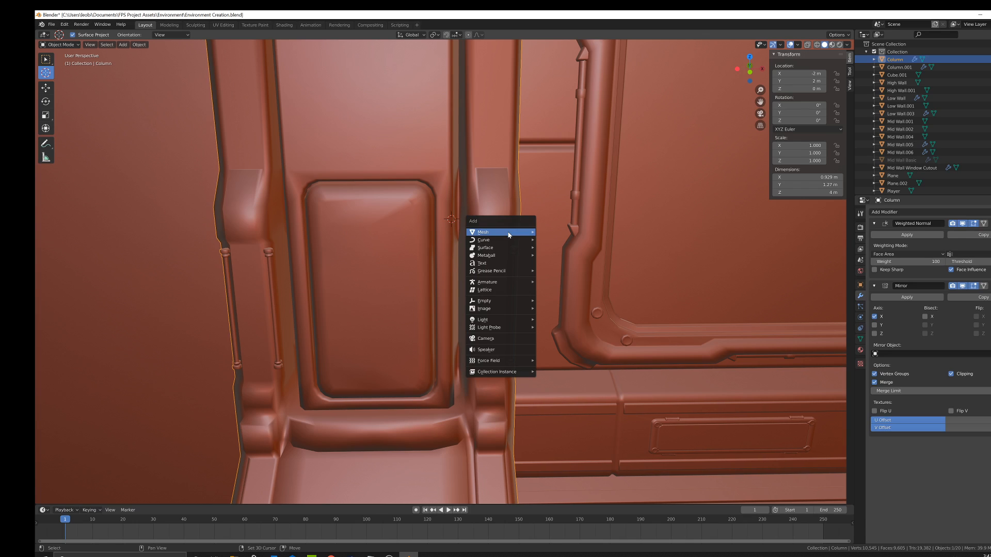
mouse_move(496, 228)
left_click(548, 268)
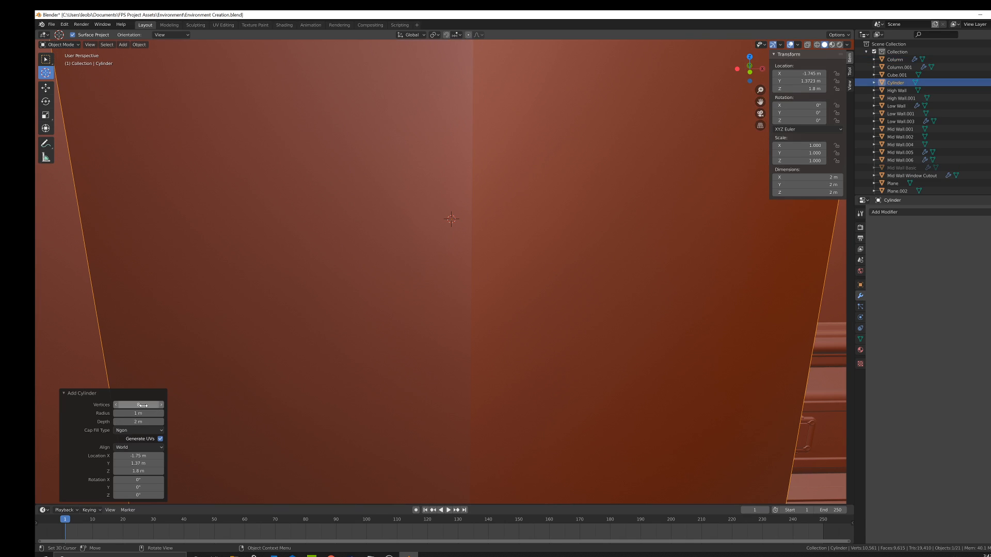
type("16")
key("Return")
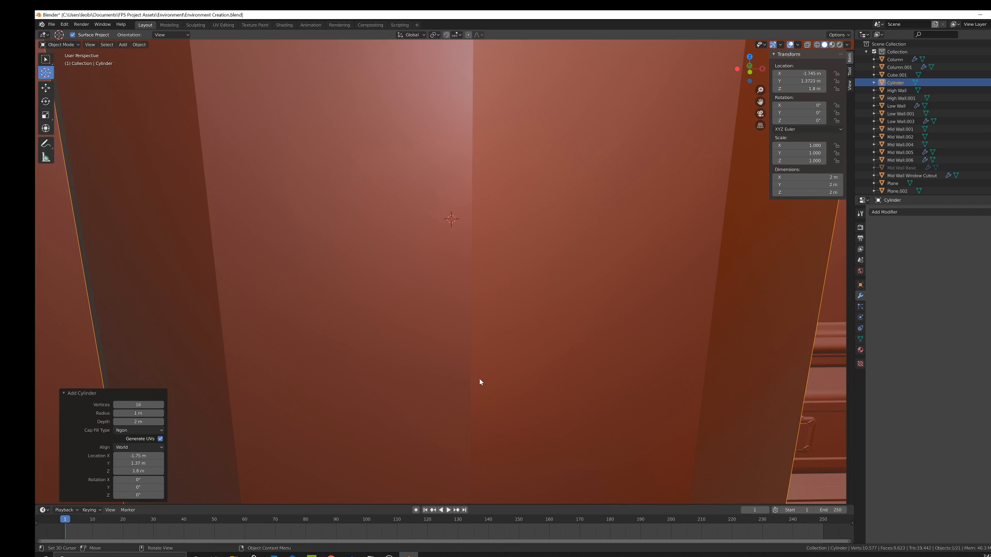
Step: Scale the new cylinder down to about 0.074 m and rotate it 90° about the X axis
key("s")
left_click(549, 272)
key("s")
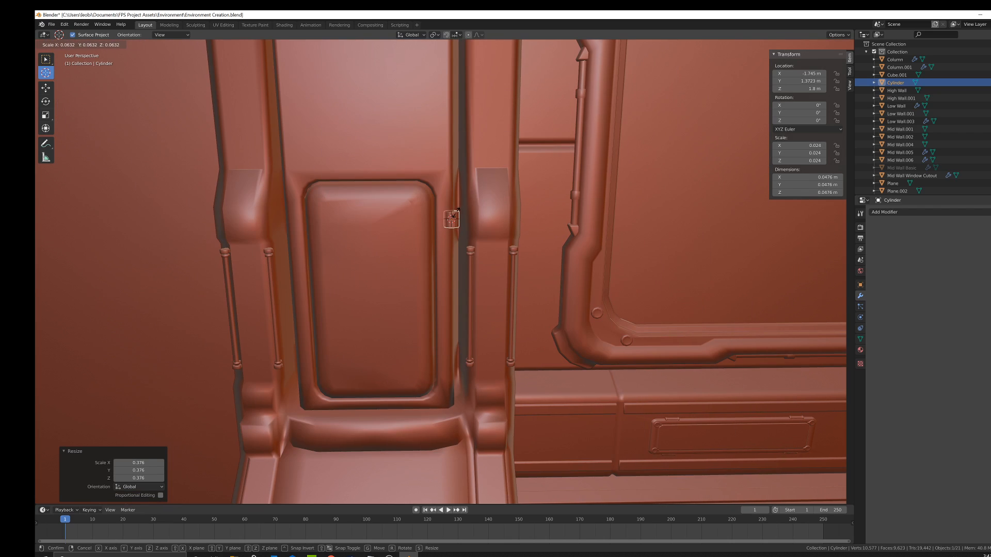
left_click(458, 210)
key("s")
left_click(515, 237)
key("r")
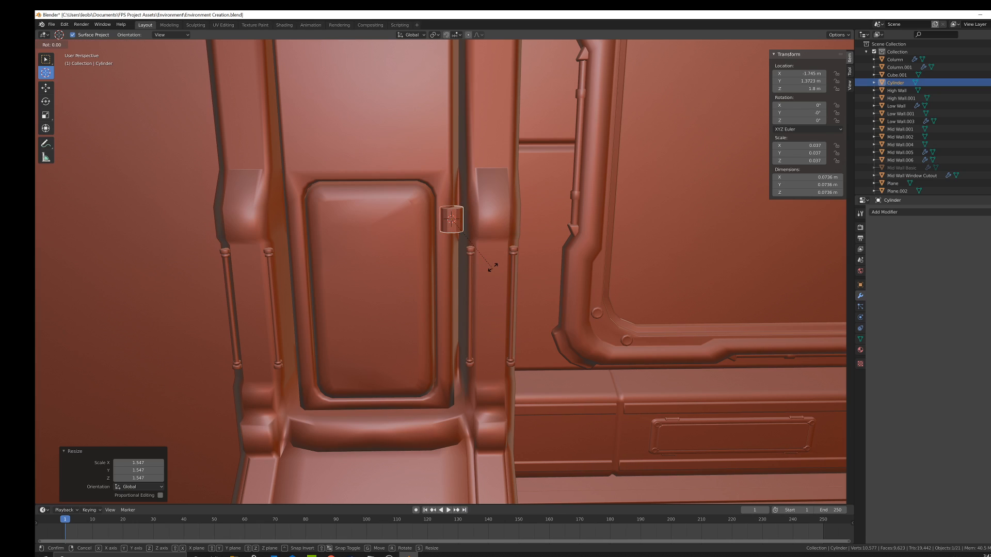
key("x")
key("Return")
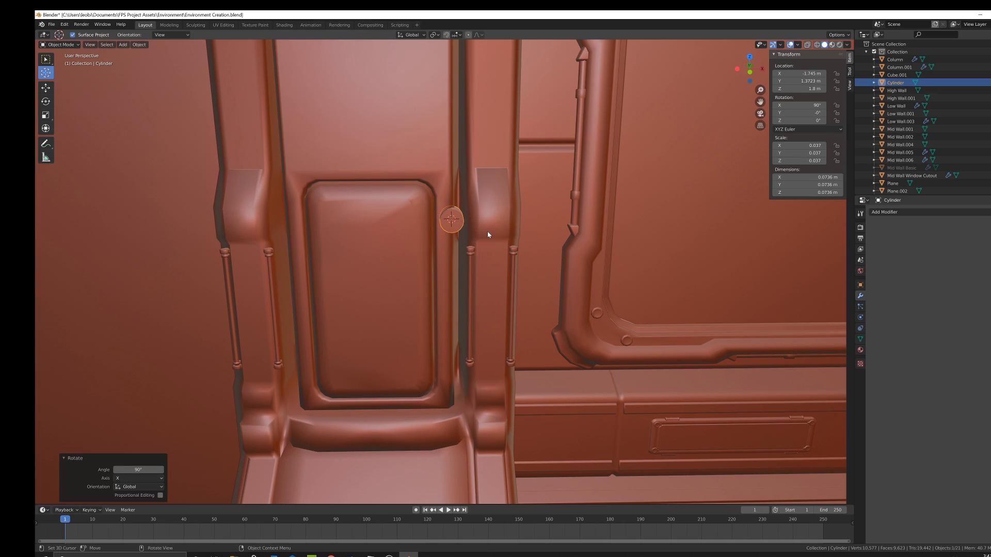
Step: Join the cylinder into the column mesh and select the cylinder's front cap face
left_click(487, 231, "shift")
key("ctrl+j")
key("Tab")
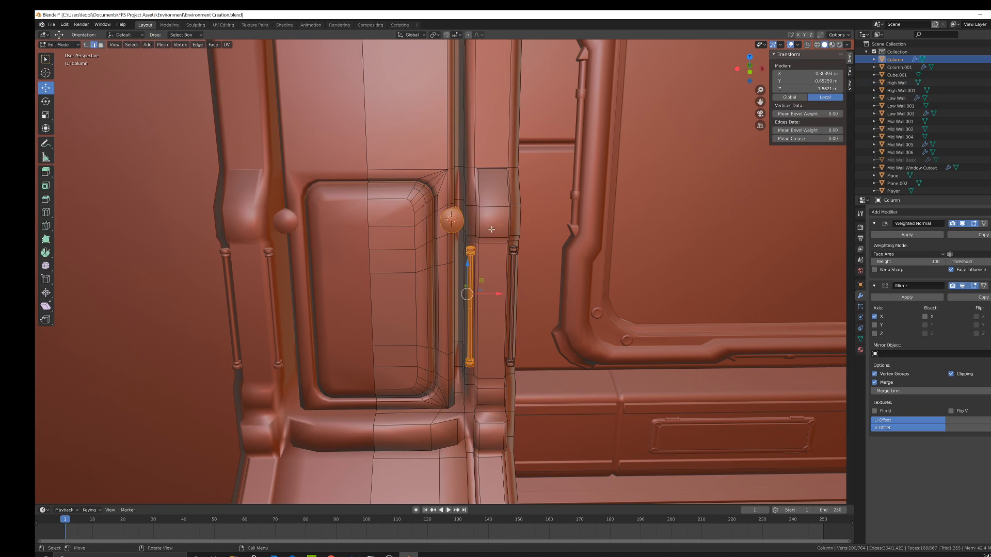
middle_click_drag(487, 231, 450, 234)
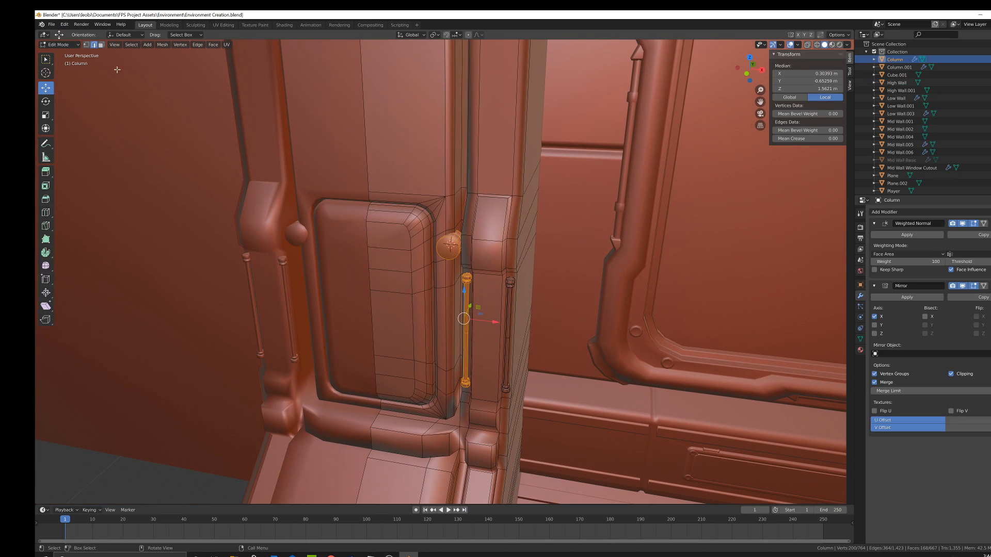
left_click(101, 46)
scroll(438, 243, "up", 1)
left_click(448, 248)
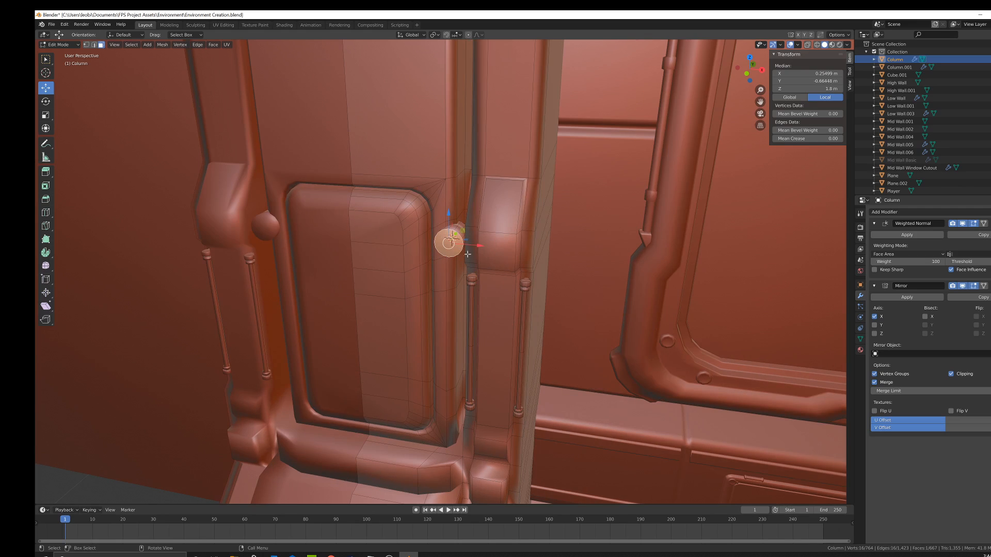
middle_click_drag(463, 249, 460, 247)
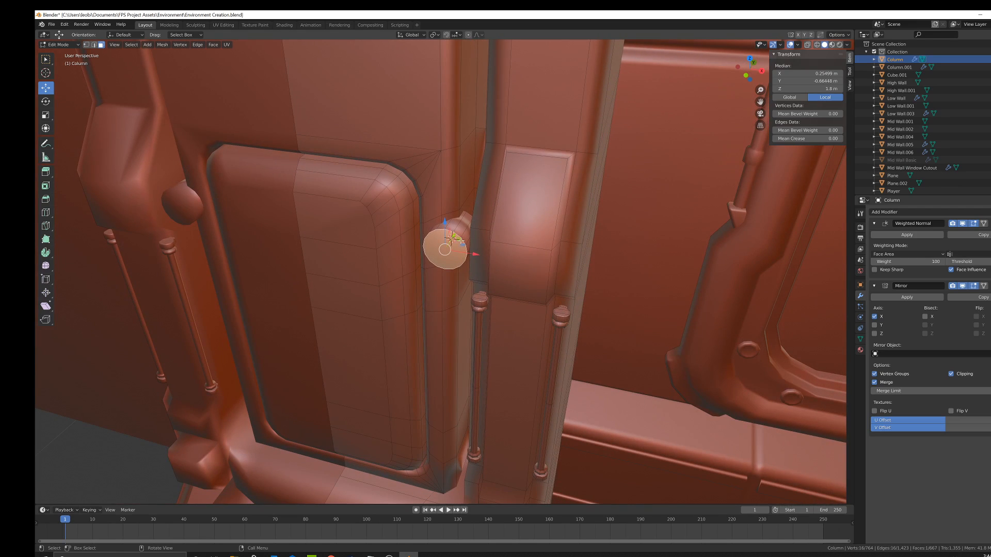
Step: Extrude the cap face scaled by about 1.204 and move it about 0.013 m along negative Y to start a collar
key("e")
key("s")
left_click(499, 253)
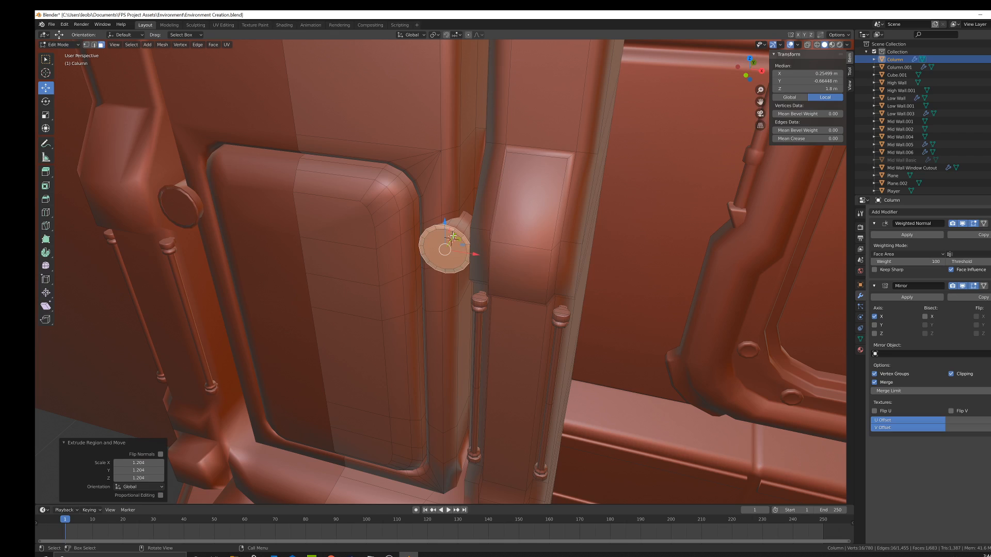
left_click_drag(452, 237, 452, 239)
key("y")
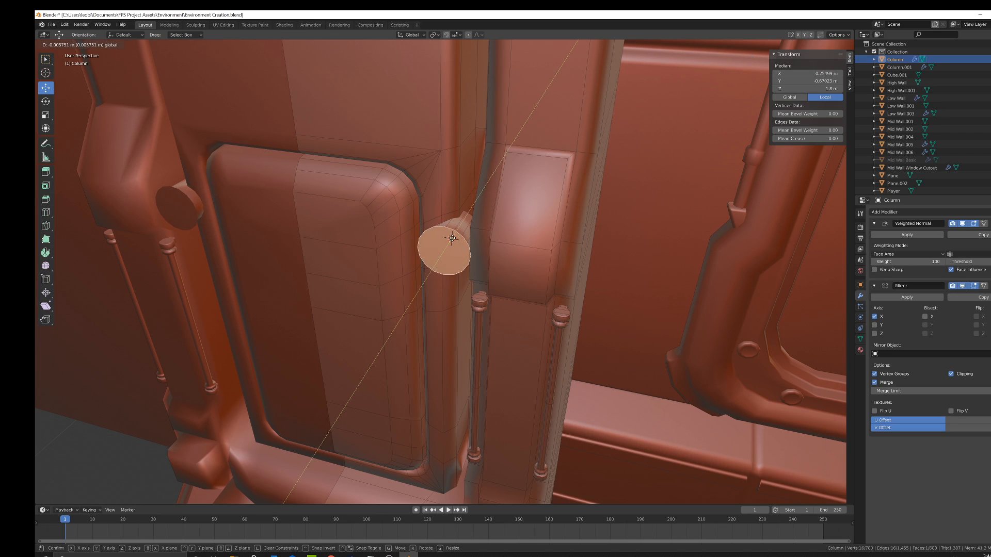
left_click(451, 240)
Step: Extrude the collar forward into a thick barrel and step its end face inward, starting with a scale of about 0.792
key("e")
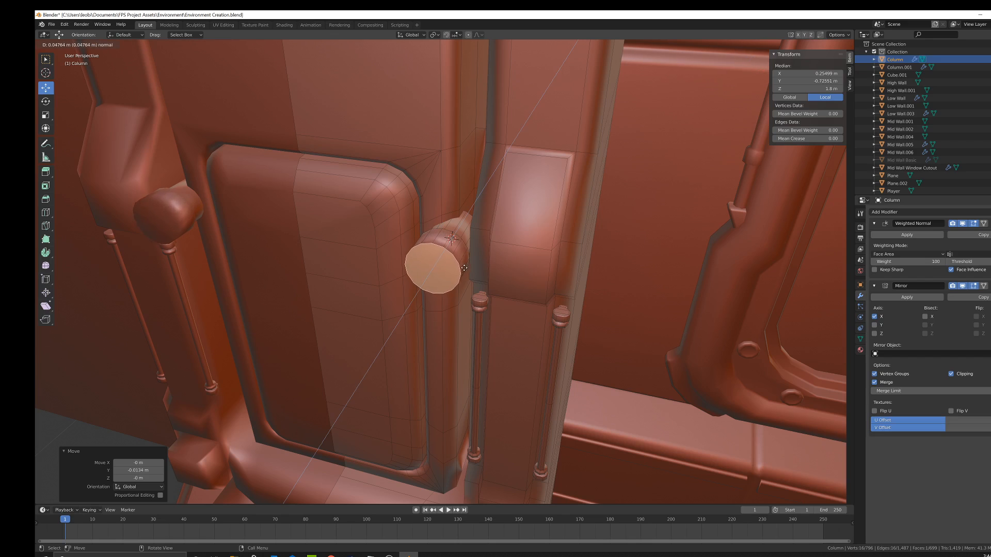
left_click(460, 273)
key("s")
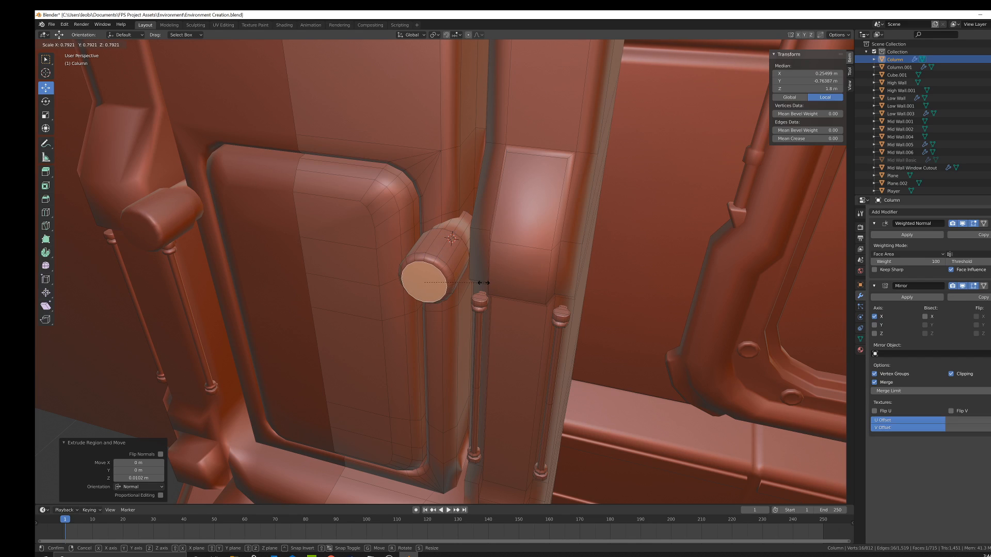
left_click(483, 283)
middle_click_drag(483, 283, 492, 278)
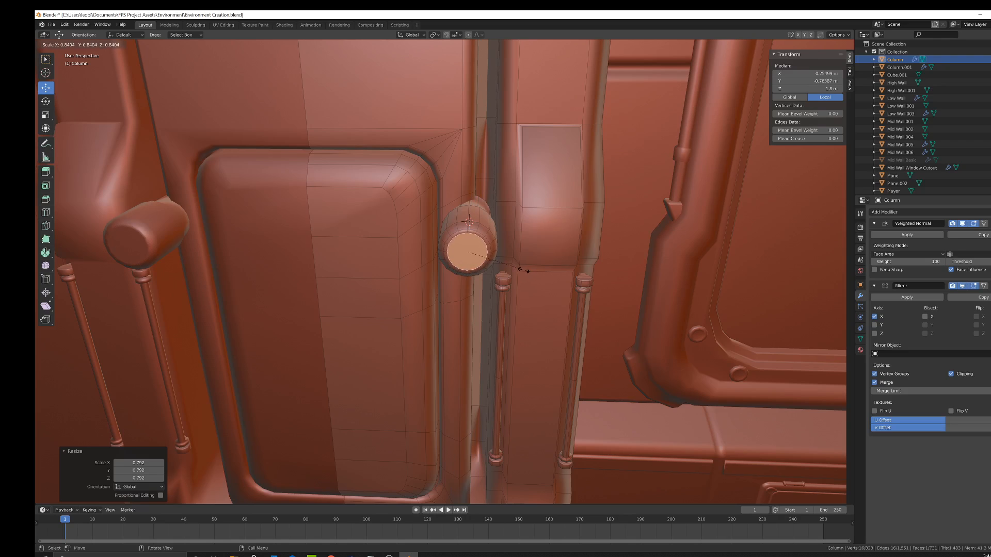
left_click(533, 276)
Step: Extrude the reduced end face about 0.025 m forward as a narrower neck, plus a further section of about 0.043 m
middle_click_drag(524, 272, 445, 261)
key("e")
left_click(450, 260)
key("e")
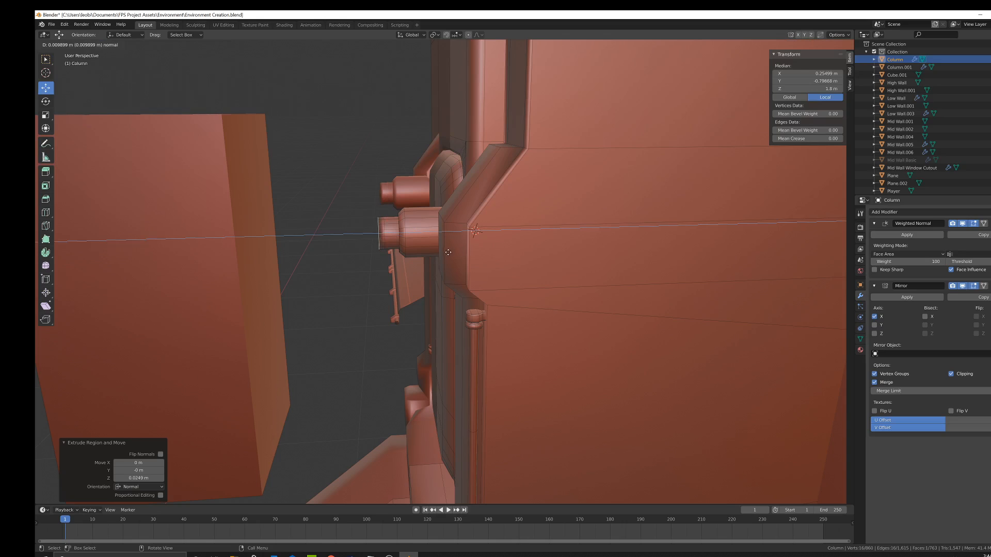
left_click(431, 252)
Step: Tilt the pipe's end face about 50° around X, shifting it about 0.018 m along Y and 0.02 m down
key("r")
key("x")
left_click(413, 201)
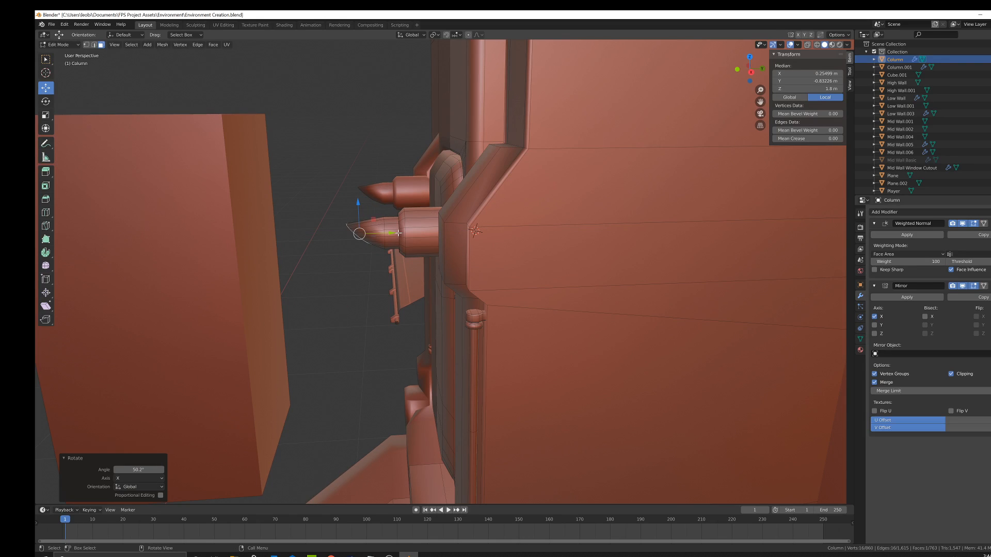
key("g")
key("y")
left_click(398, 229)
left_click_drag(369, 205, 388, 225)
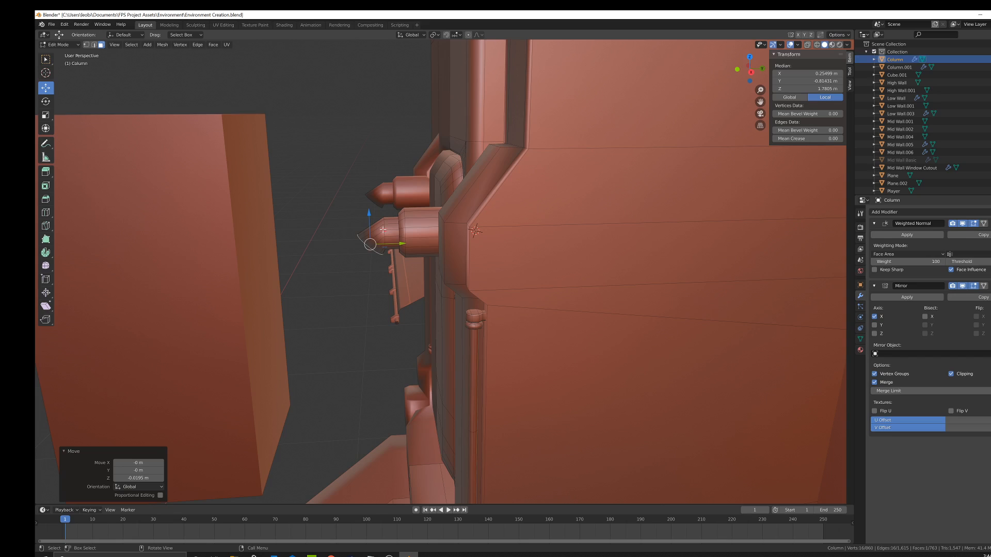
Step: Extrude the bend about 0.027 m further, rotate its end 35° about X, and shift it about 0.007 m along Y and 0.012 m down
key("e")
left_click(397, 257)
key("r")
key("x")
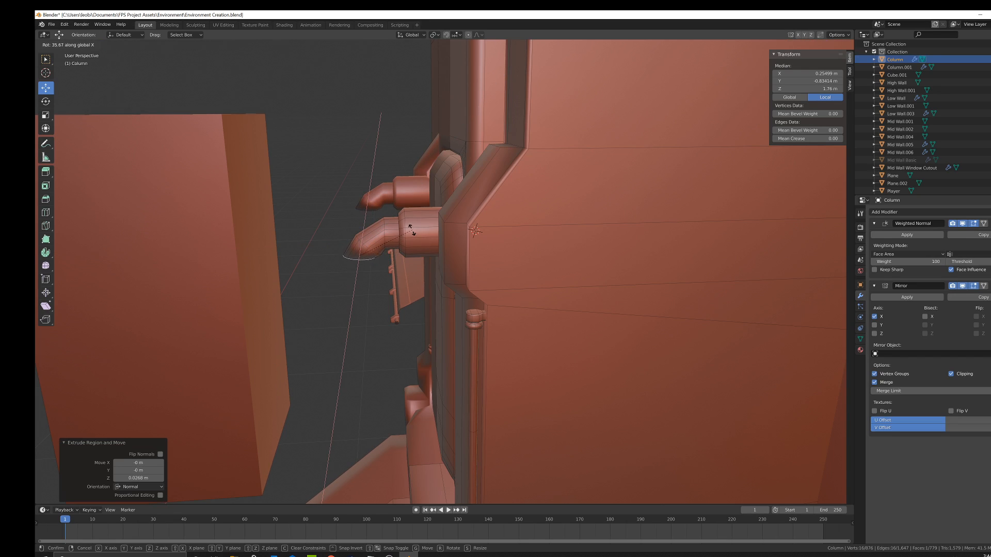
left_click(411, 232)
key("g")
key("y")
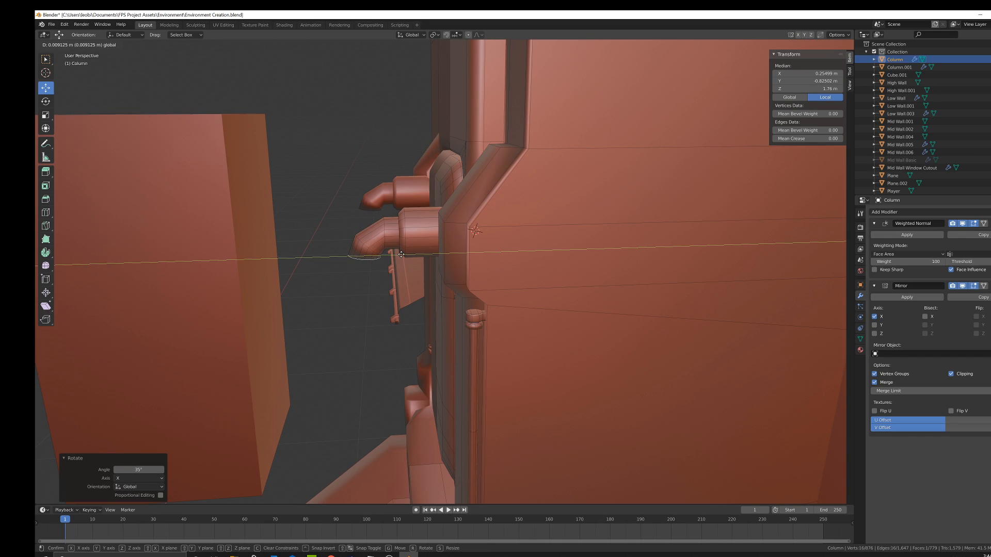
left_click(401, 254)
left_click_drag(362, 226, 361, 236)
Step: Extrude the pipe end about 0.137 m downward and flatten the end face along Z
middle_click_drag(361, 237, 448, 253)
key("e")
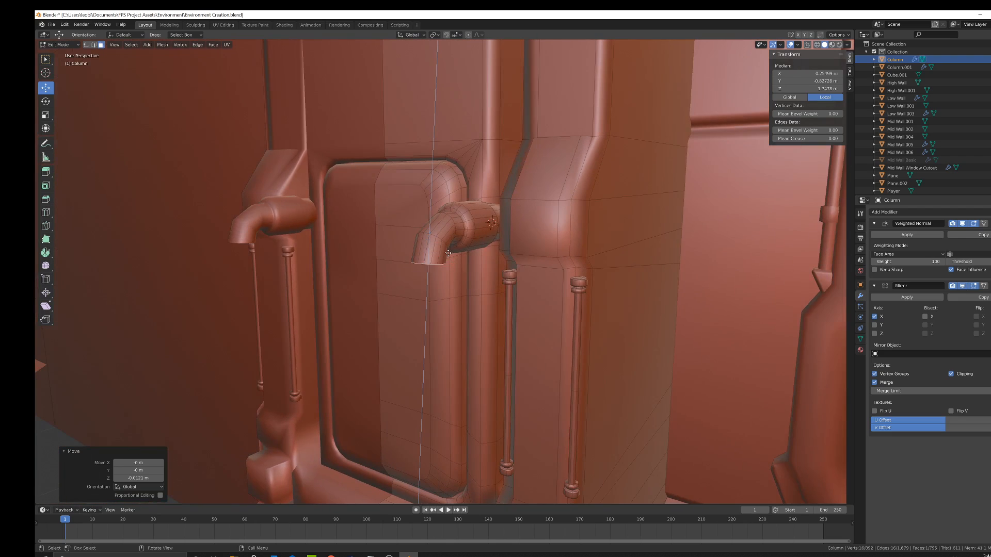
left_click(433, 335)
key("s")
key("z")
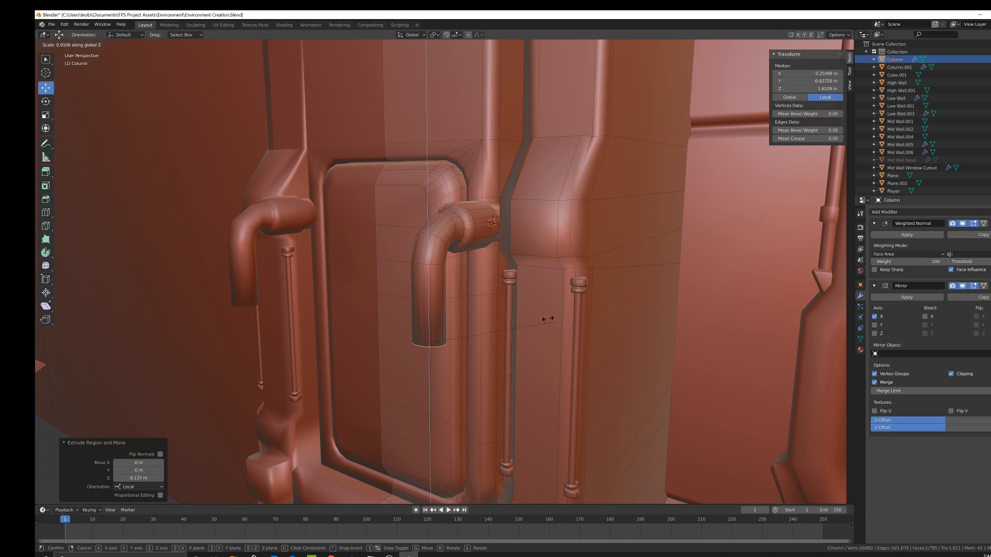
left_click(444, 289)
key("s")
key("z")
left_click(469, 296)
Step: Lengthen the vertical pipe by lowering its end face about 0.11 m in total along Z
scroll(486, 294, "down", 8)
mouse_move(468, 296)
middle_mouse_down()
mouse_move(497, 297)
mouse_move(467, 279)
middle_mouse_up()
scroll(446, 261, "up", 4)
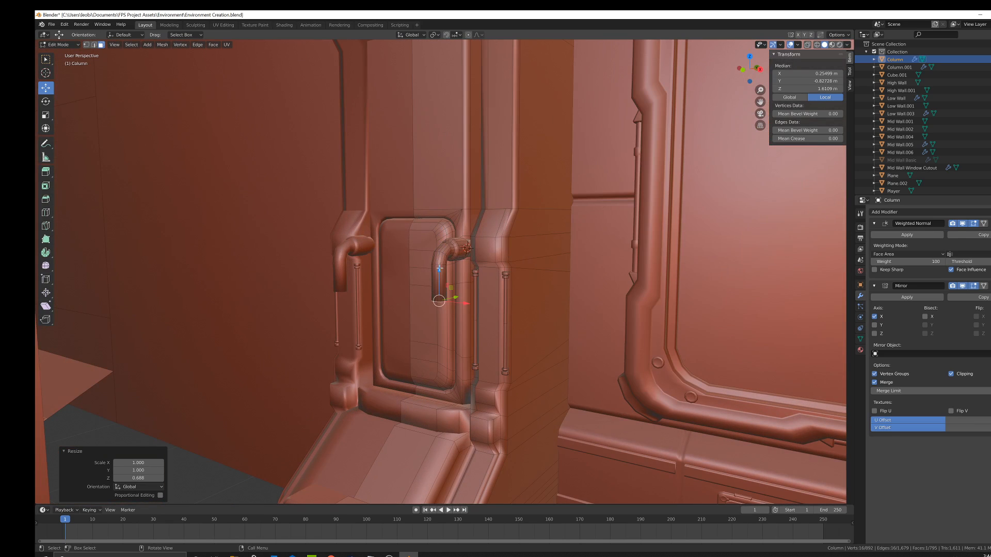
key("g")
key("z")
left_click(439, 274)
scroll(460, 301, "up", 4)
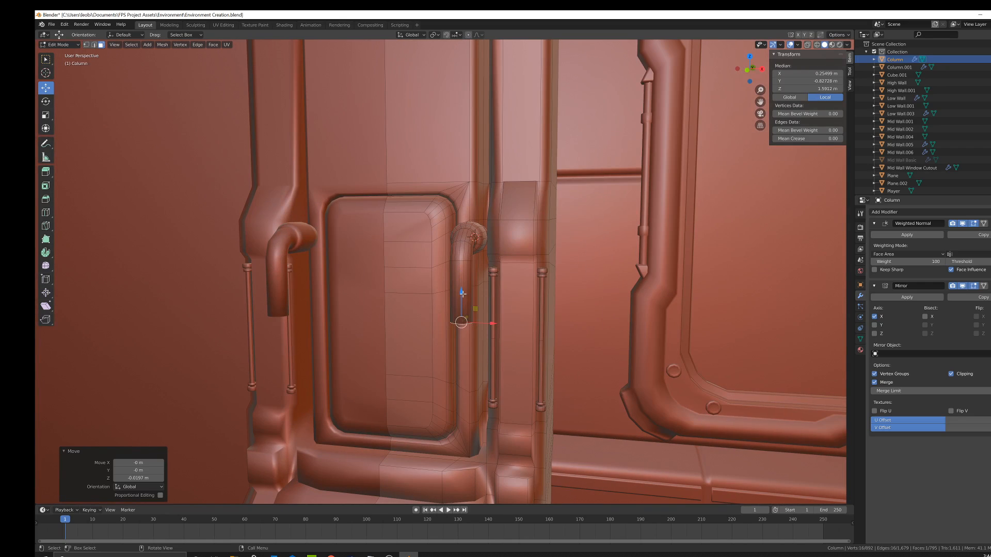
left_click_drag(463, 294, 463, 299)
middle_click_drag(462, 298, 464, 260, "shift")
left_click_drag(464, 257, 471, 300)
scroll(467, 274, "up", 2)
middle_click_drag(472, 300, 457, 257, "shift")
Step: Extrude the pipe's lower end about 0.025 m, tilt it about Y, and shift it about 0.016 m inward and 0.008 m down
key("e")
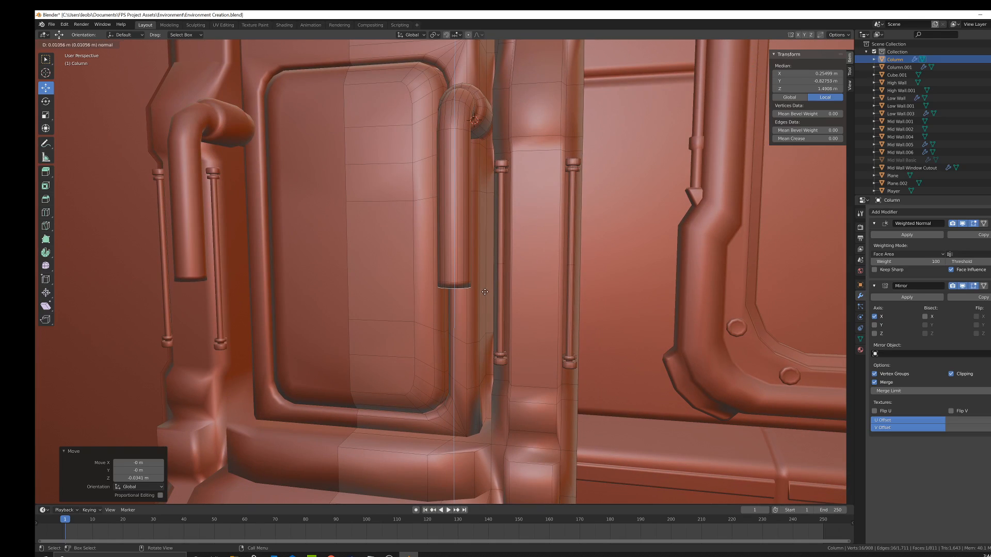
left_click(482, 299)
key("r")
key("y")
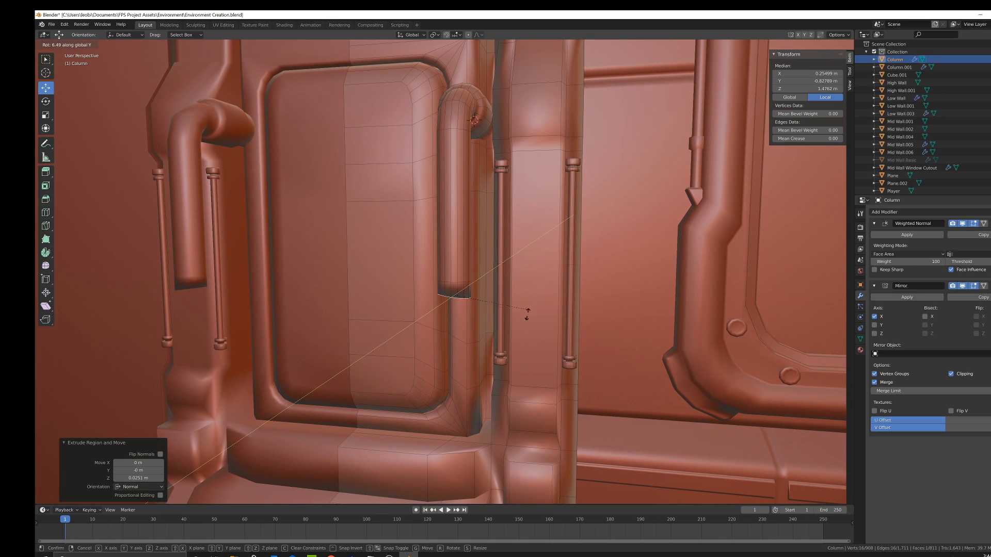
left_click(511, 341)
middle_click_drag(486, 304, 505, 295)
left_click_drag(498, 292, 457, 269)
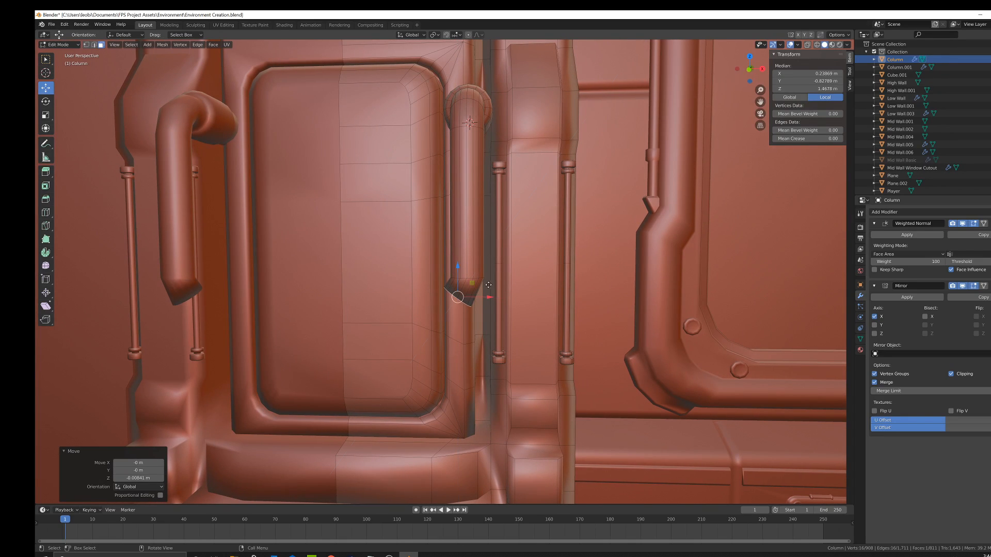
Step: Extrude the lower bend about 0.037 m, rotate its end about Y, move it about 0.017 m inward and scale it 0.509 along X
key("e")
left_click(526, 306)
key("r")
key("y")
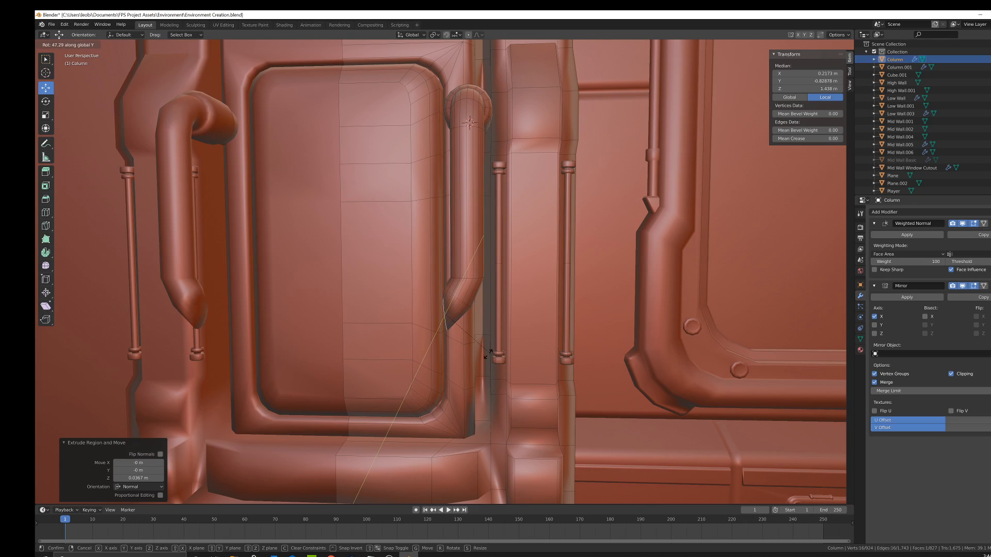
left_click(482, 351)
mouse_move(480, 314)
left_mouse_down()
mouse_move(461, 314)
mouse_move(434, 282)
mouse_move(468, 311)
left_mouse_up()
key("s")
key("x")
left_click(490, 305)
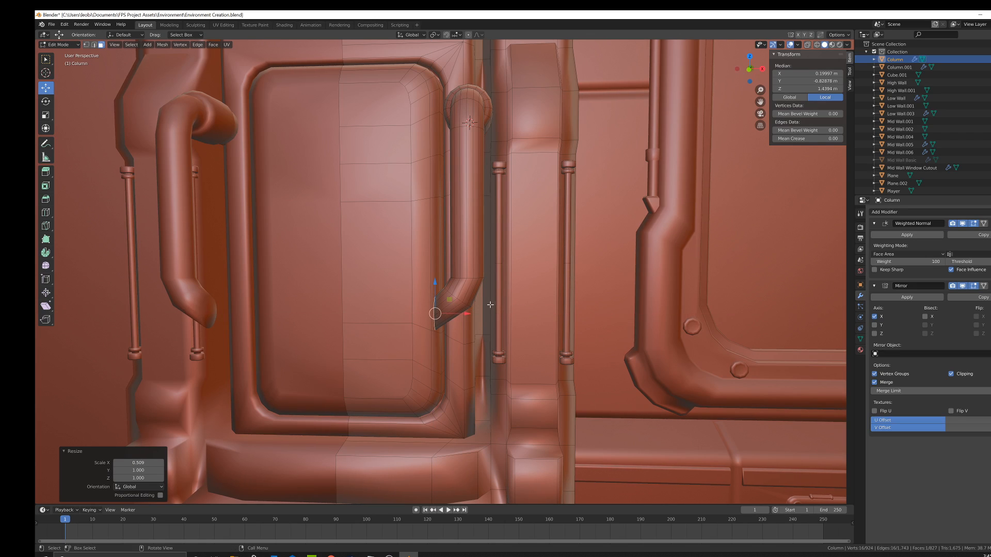
Step: Extrude the pipe end along negative X to the column's mirror centre line to form a continuous crossbar
scroll(489, 305, "down", 2)
middle_click_drag(489, 305, 502, 303)
key("e")
key("x")
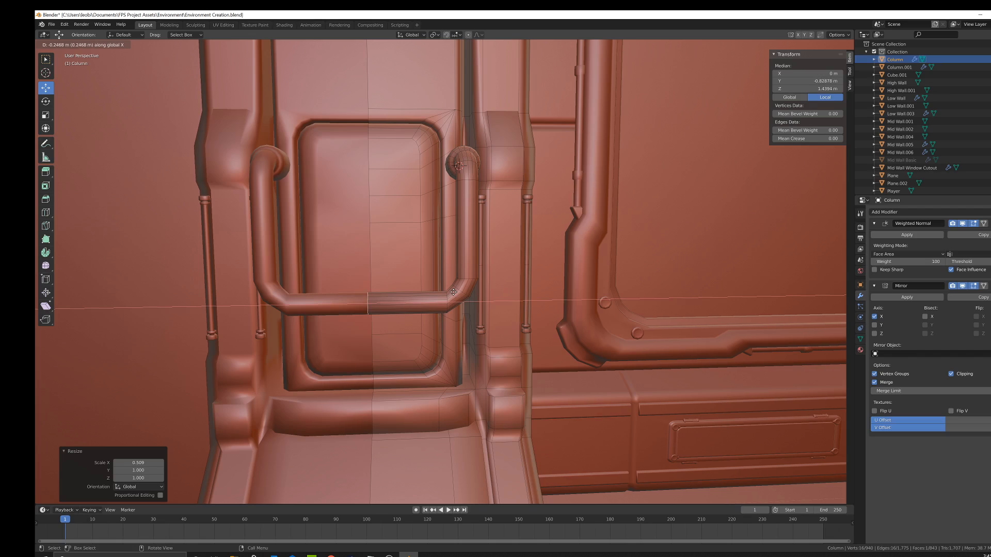
Step: Place the horizontal pipe's end on the column's mirror centre line and delete its end cap face
left_click(451, 292)
key("x")
left_click(533, 291)
middle_click_drag(533, 290, 470, 285)
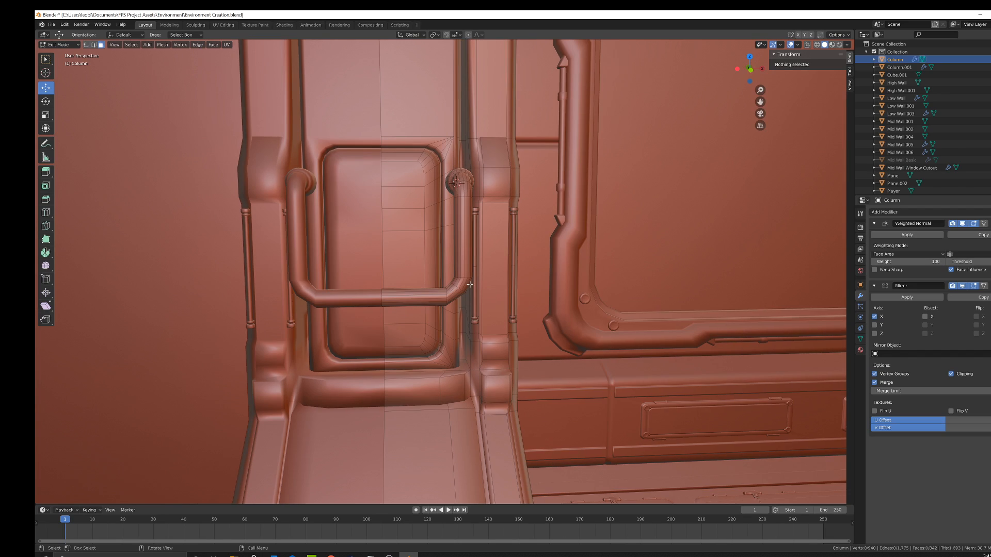
Step: Move the edge loop at the pipe's lower corner bend down about 0.009 m along Z
left_click(94, 44)
scroll(458, 293, "up", 3)
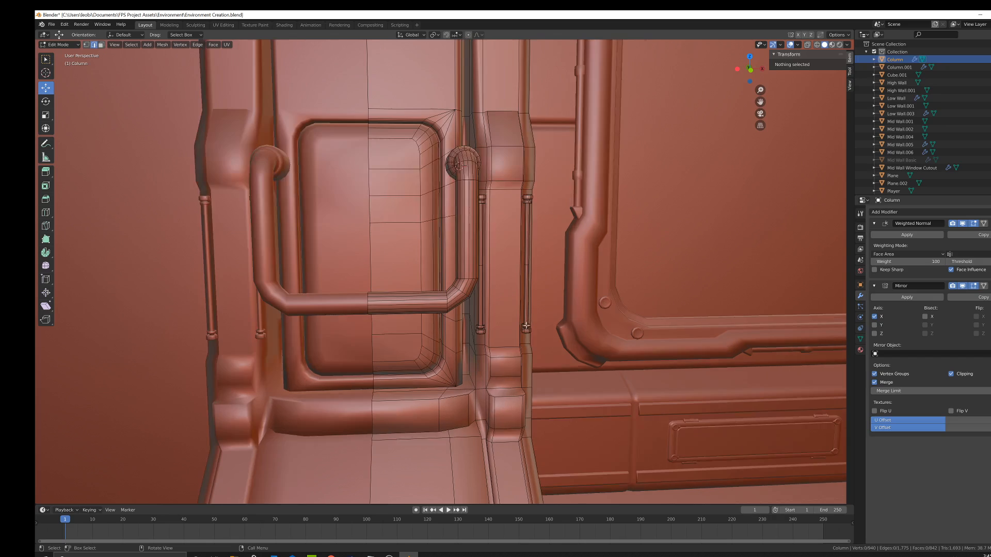
left_click(462, 295, "alt")
left_click(462, 289, "alt")
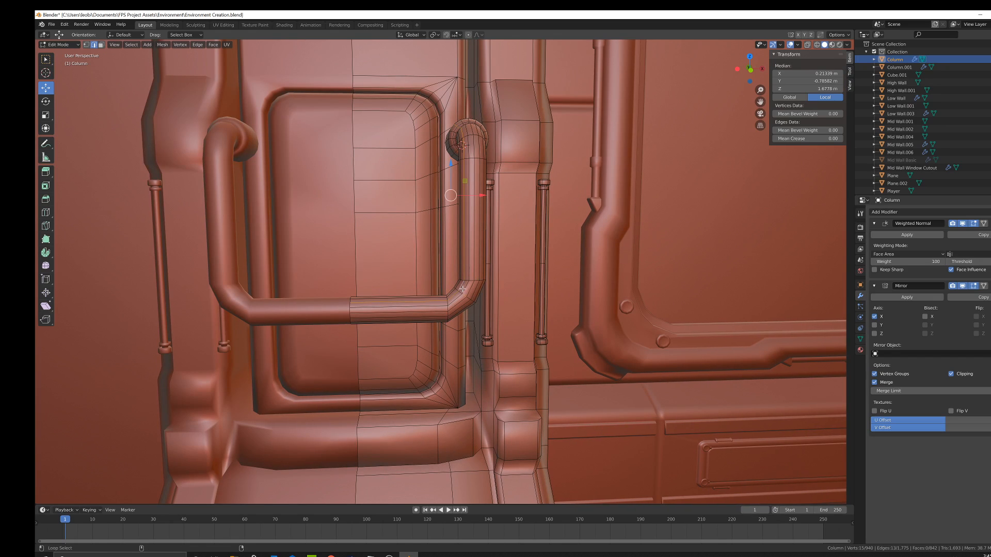
left_click(464, 296, "alt")
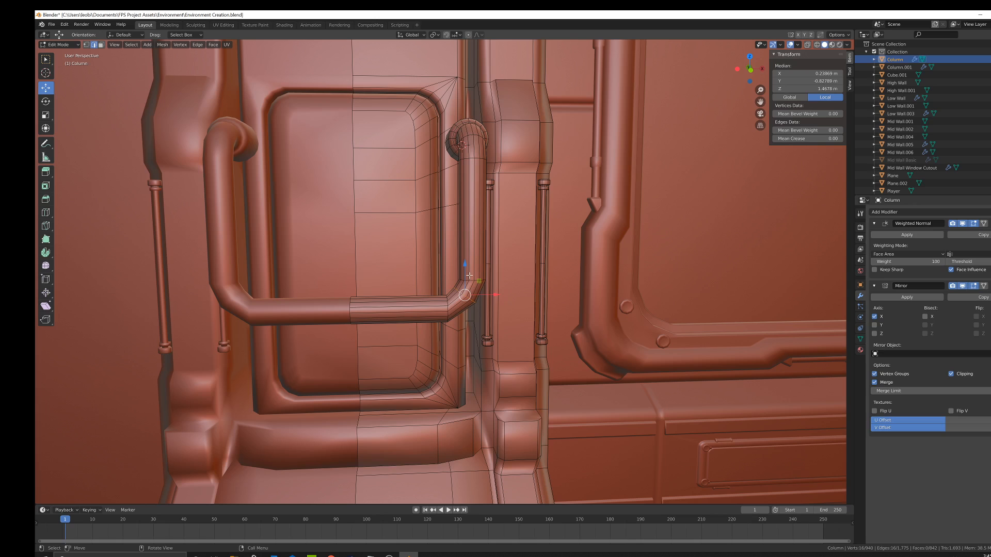
key("g")
key("z")
left_click(464, 273)
scroll(633, 296, "down", 3)
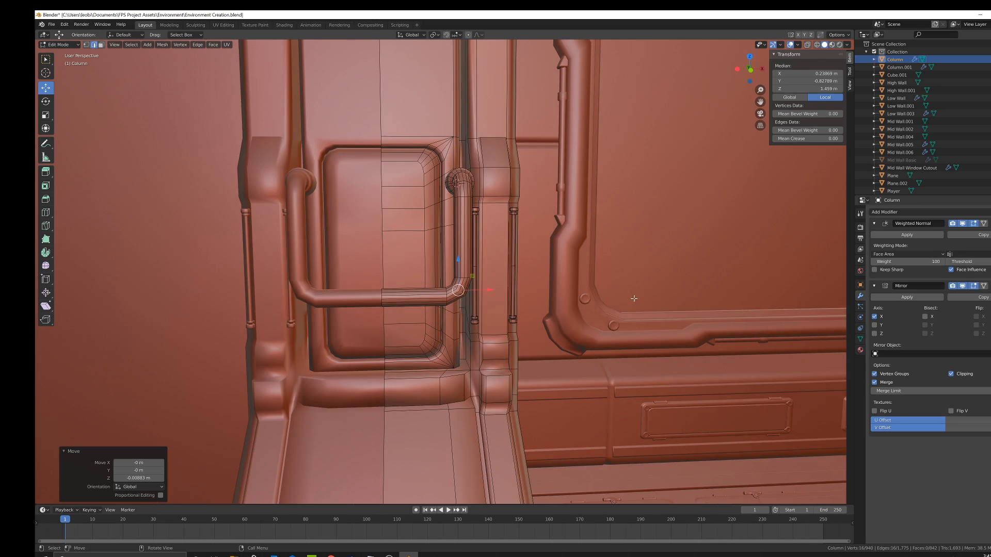
Step: Lower the pipe's horizontal section and lower bend by about 0.14 m along Z, leaving the upper part in place
middle_click_drag(633, 296, 606, 298)
key("ctrl+l")
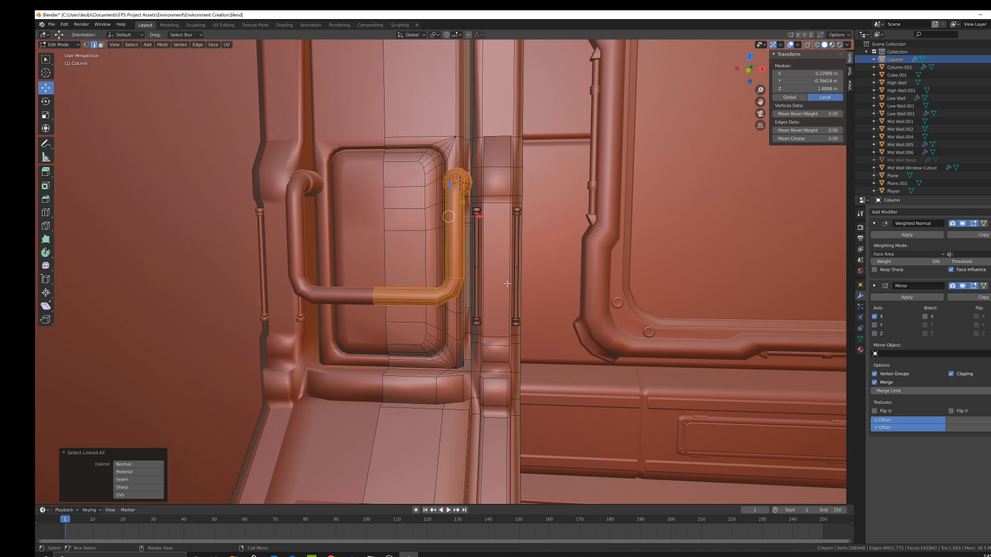
key("shift+z")
key("c")
scroll(468, 186, "down", 7)
middle_click(464, 182)
right_click(463, 182)
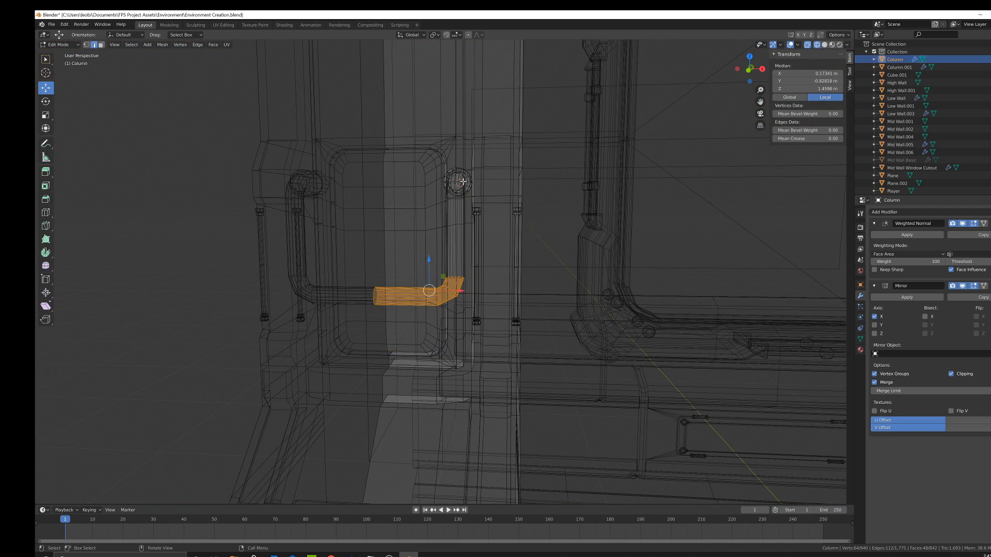
key("shift+z")
scroll(452, 270, "up", 1)
left_click_drag(423, 263, 424, 297)
scroll(438, 289, "down", 1)
middle_click_drag(438, 289, 399, 283)
key("g")
key("z")
left_click(407, 306)
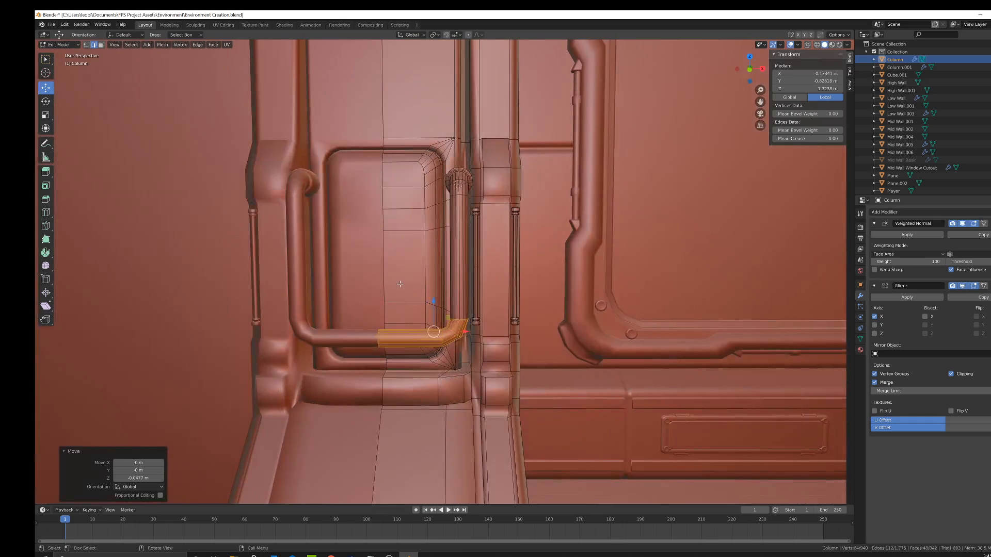
Step: Add a loop cut around the vertical pipe section and bevel it with an offset of about 0.152 m
left_click(47, 212)
middle_click_drag(477, 265, 448, 264)
left_click(438, 264)
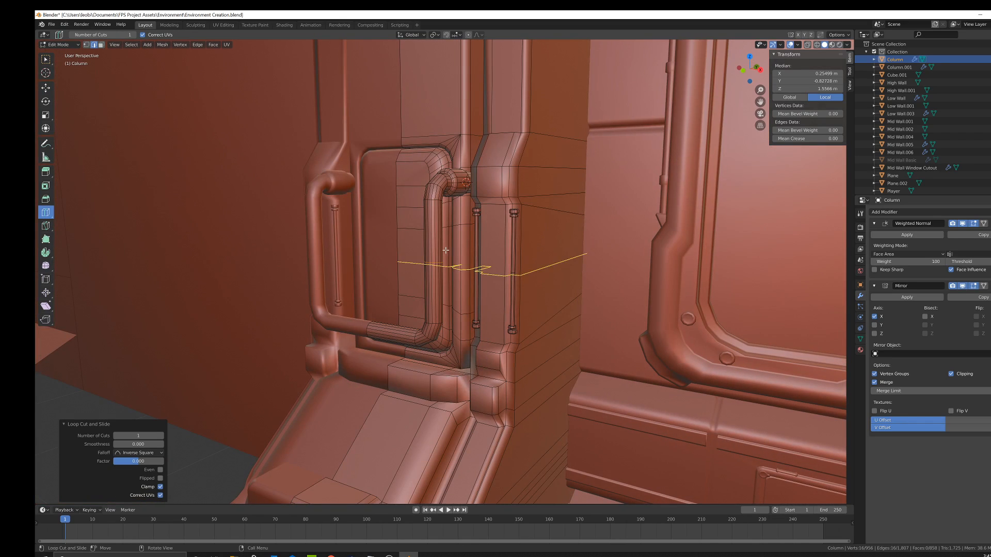
scroll(445, 251, "up", 2)
key("ctrl+b")
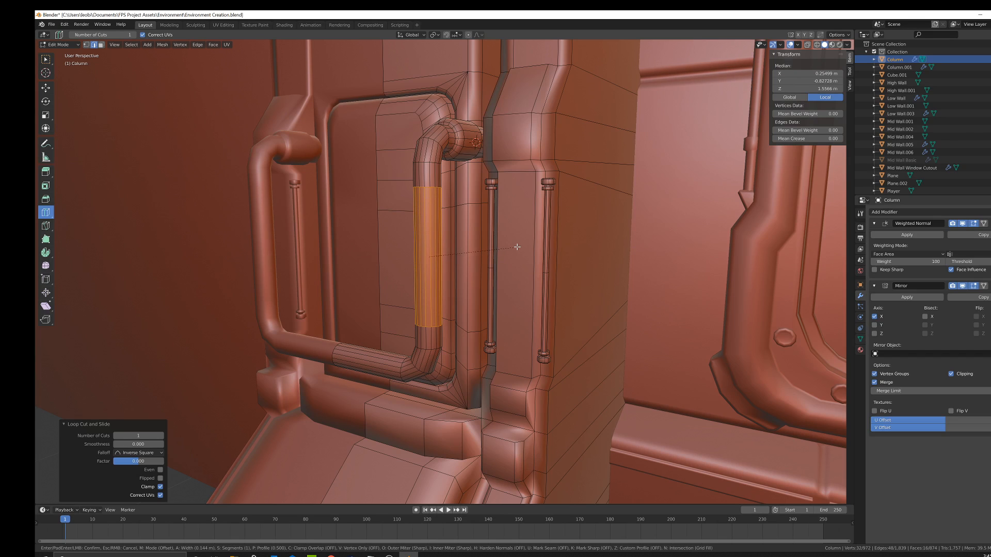
left_click(519, 245)
middle_click_drag(520, 245, 562, 247)
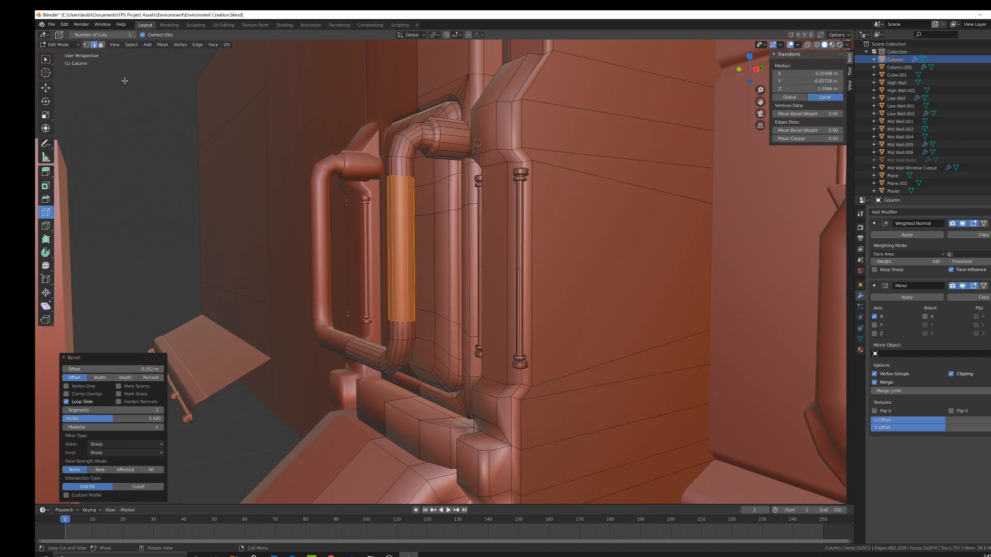
key("w")
left_click(100, 75)
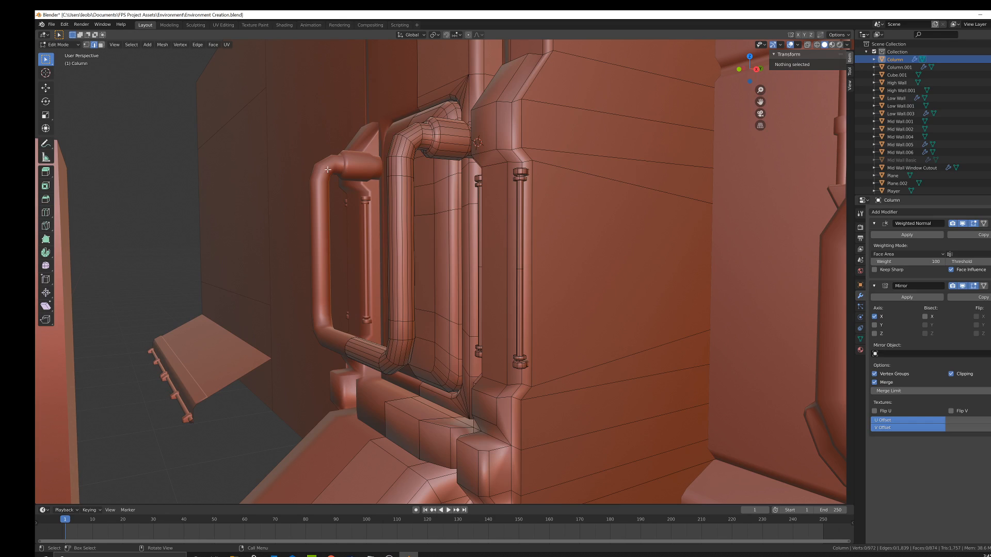
Step: Flatten the upper edge loop of the bevelled vertical pipe section by scaling it along Z
middle_click_drag(418, 180, 426, 195)
scroll(401, 173, "up", 1)
left_click(400, 167, "alt")
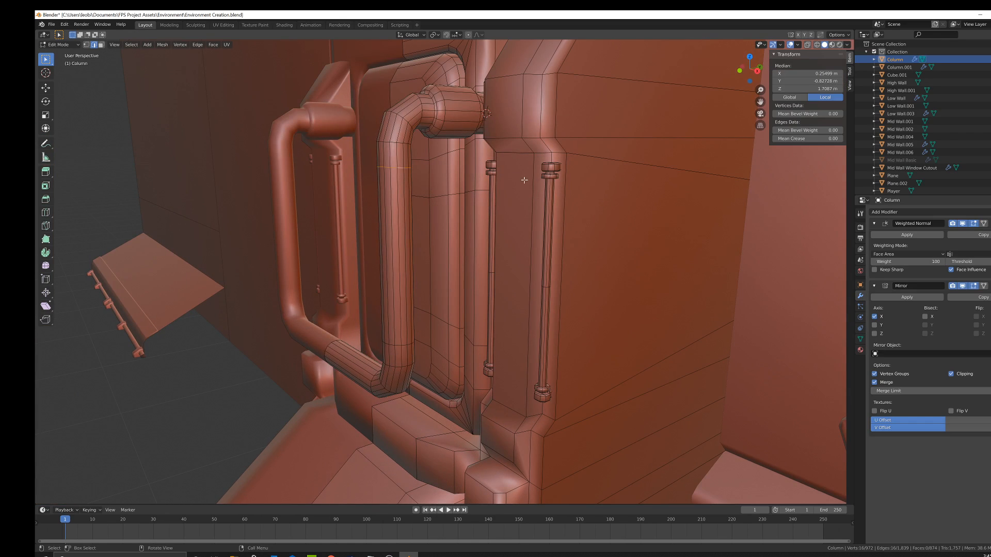
key("s")
key("z")
left_click(432, 154)
key("s")
key("z")
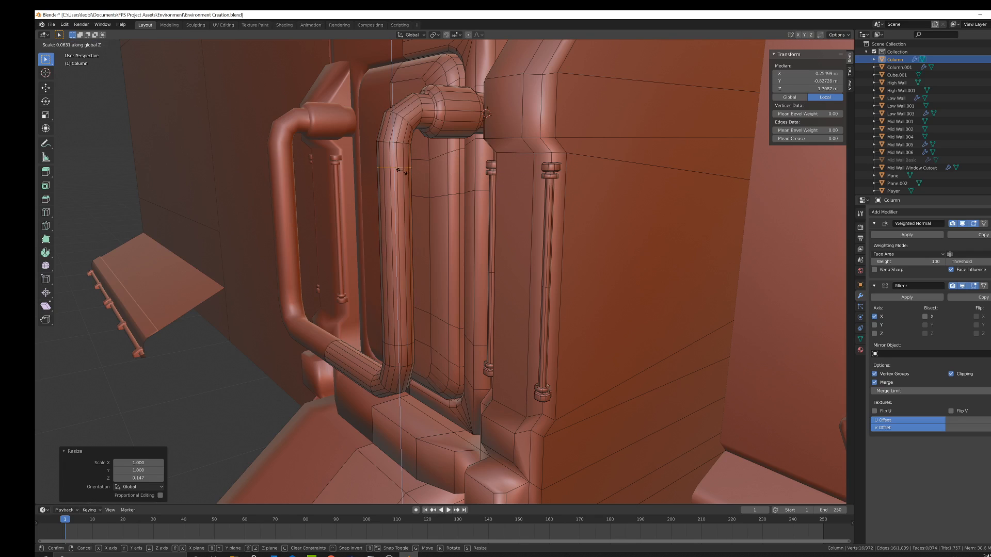
left_click(400, 171)
key("s")
key("z")
left_click(457, 201)
Step: Flatten the lower edge loop of the bevelled vertical pipe section by scaling it along Z
left_click(388, 343)
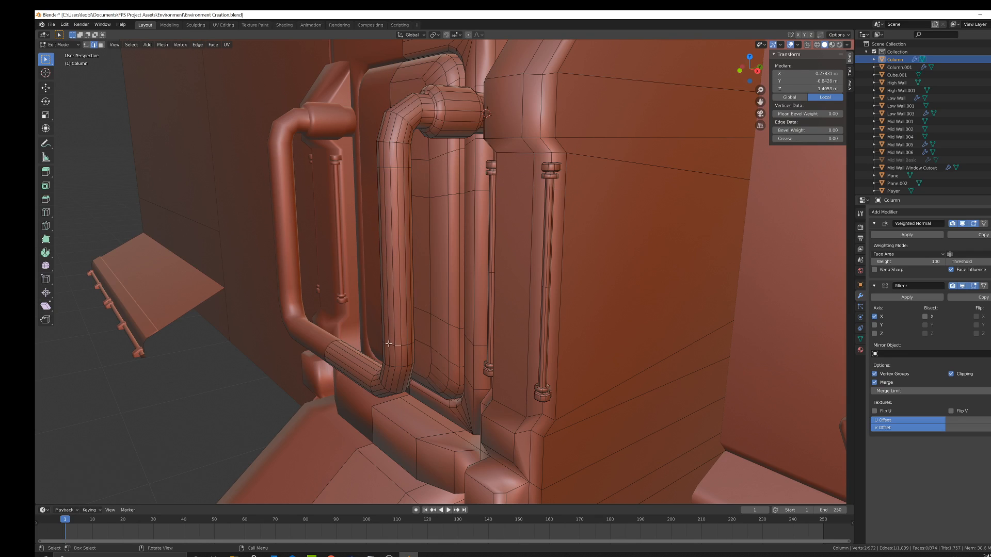
key("s")
key("z")
left_click(521, 289)
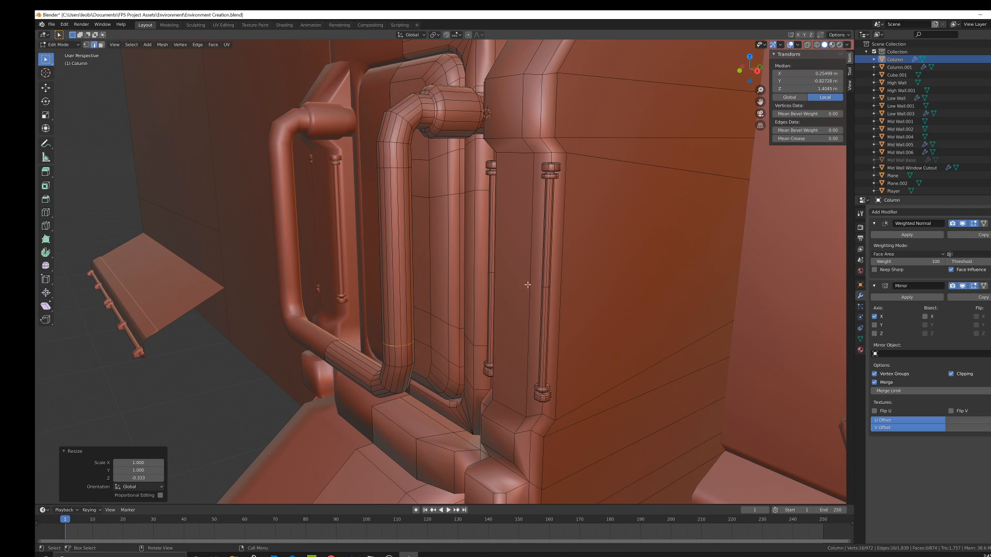
key("s")
key("z")
left_click(434, 240)
Step: Extrude the vertical pipe's middle face ring outward at scale 1.691 and shrink it along Z to about 0.56 to form a sleeve
left_click(101, 45)
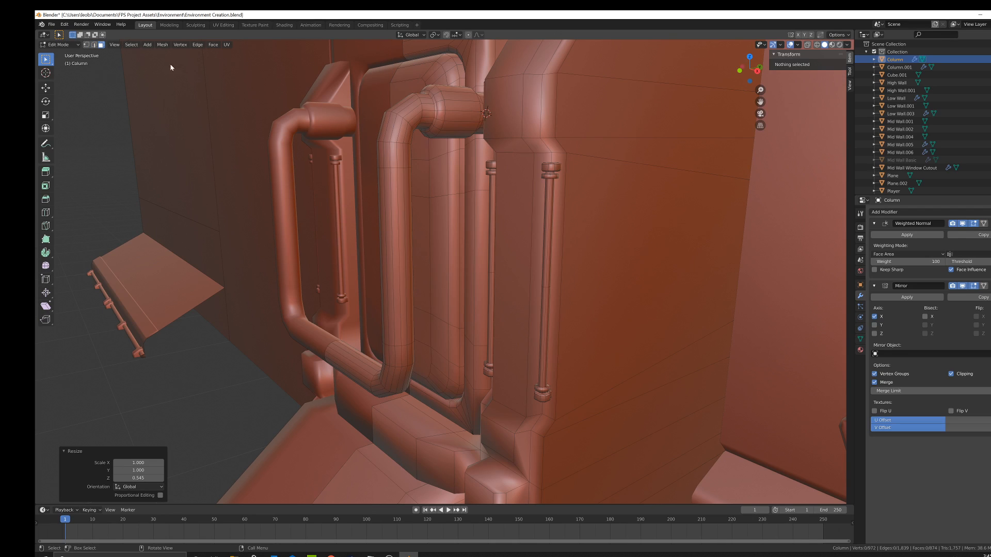
left_click(397, 232)
left_click(388, 229, "alt")
middle_click_drag(387, 230, 414, 241)
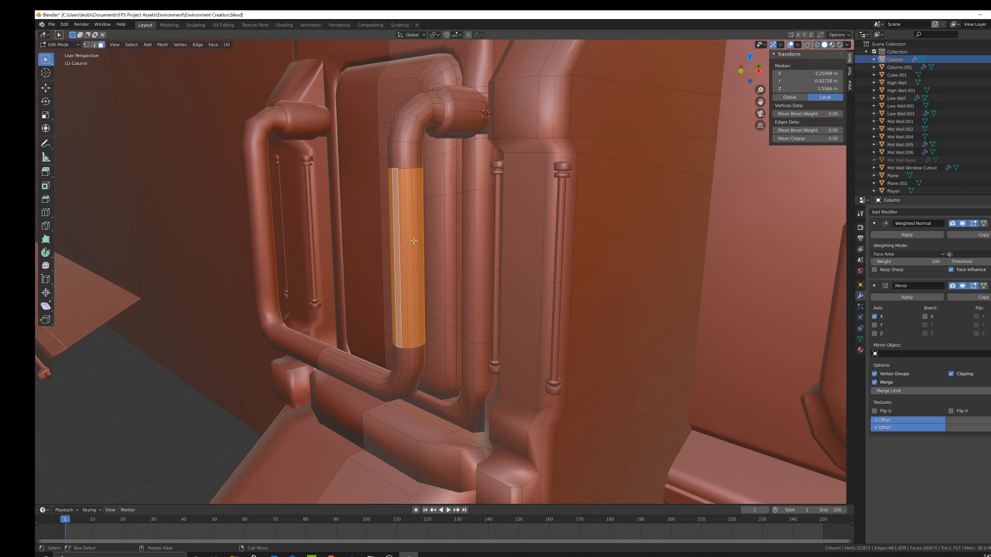
key("e")
key("s")
left_click(471, 259)
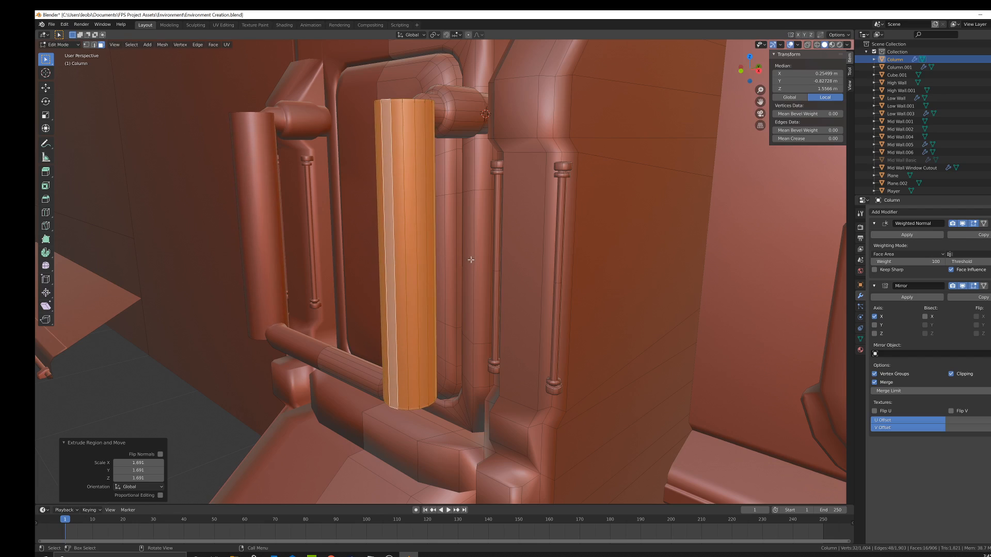
key("s")
key("z")
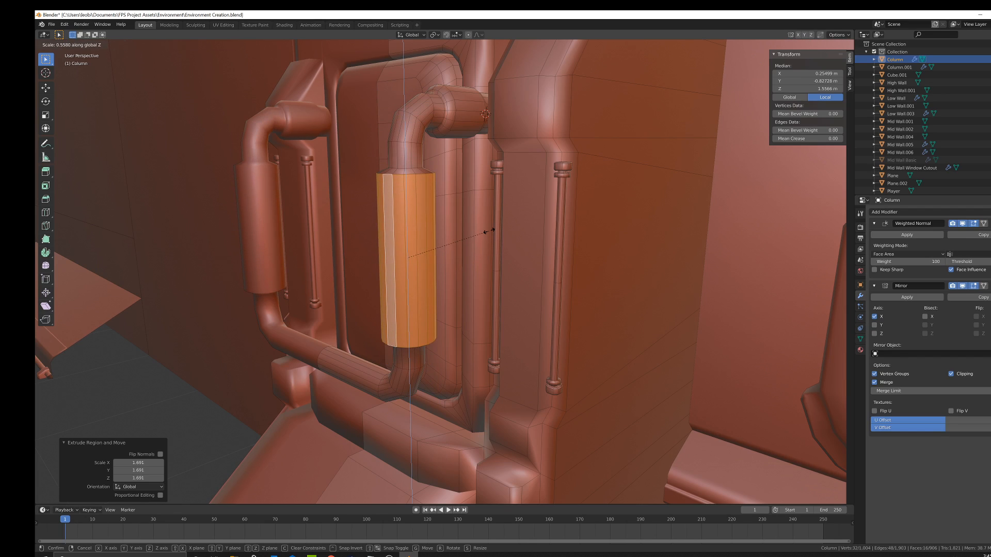
left_click(490, 231)
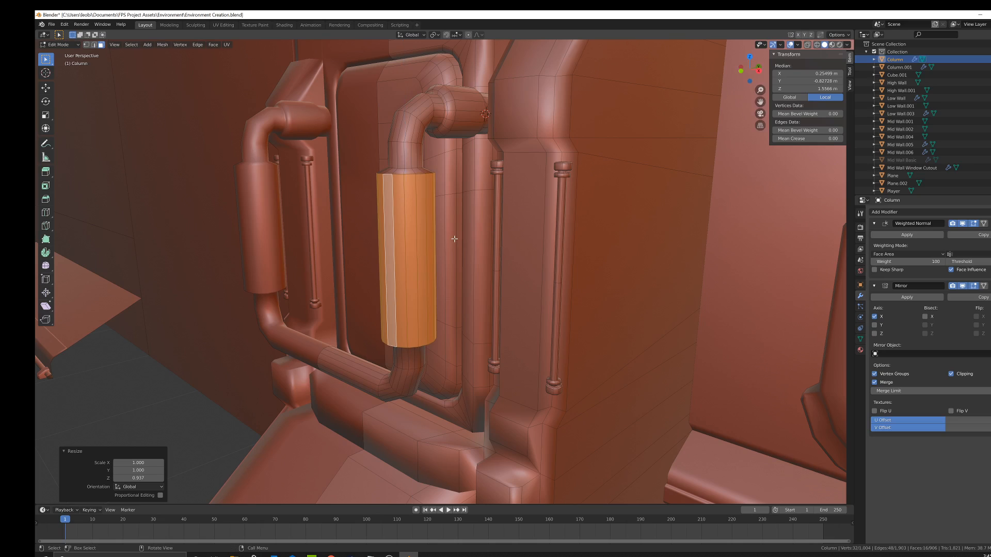
Step: Extrude the sleeve faces again at scale 1.162, shorten them along Z to about 0.78, and check the column in Object Mode
key("e")
key("s")
left_click(483, 237)
key("s")
key("z")
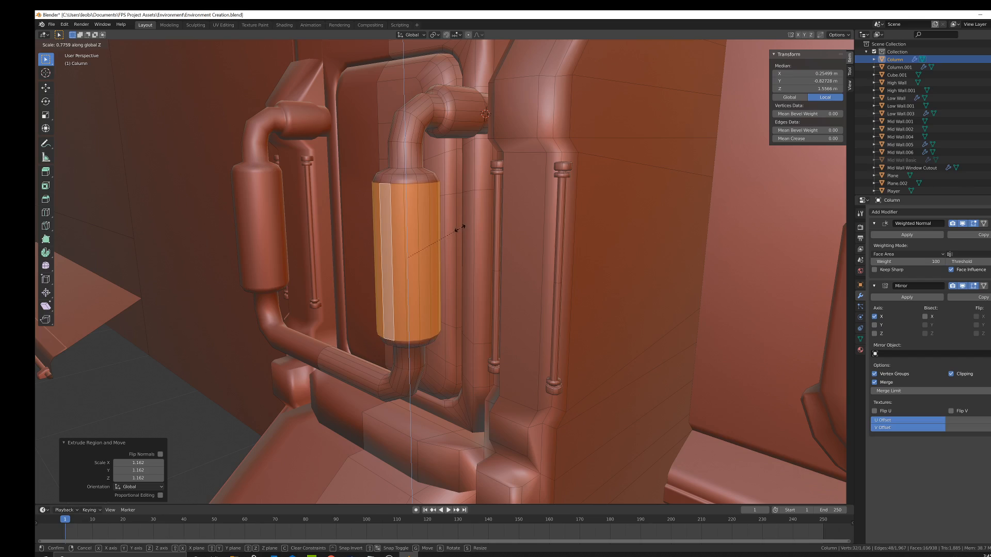
left_click(460, 230)
key("Tab")
scroll(479, 262, "down", 6)
mouse_move(500, 287)
middle_mouse_down()
mouse_move(522, 267)
mouse_move(487, 295)
mouse_move(548, 283)
mouse_move(516, 287)
middle_mouse_up()
scroll(524, 273, "down", 3)
scroll(468, 252, "up", 8)
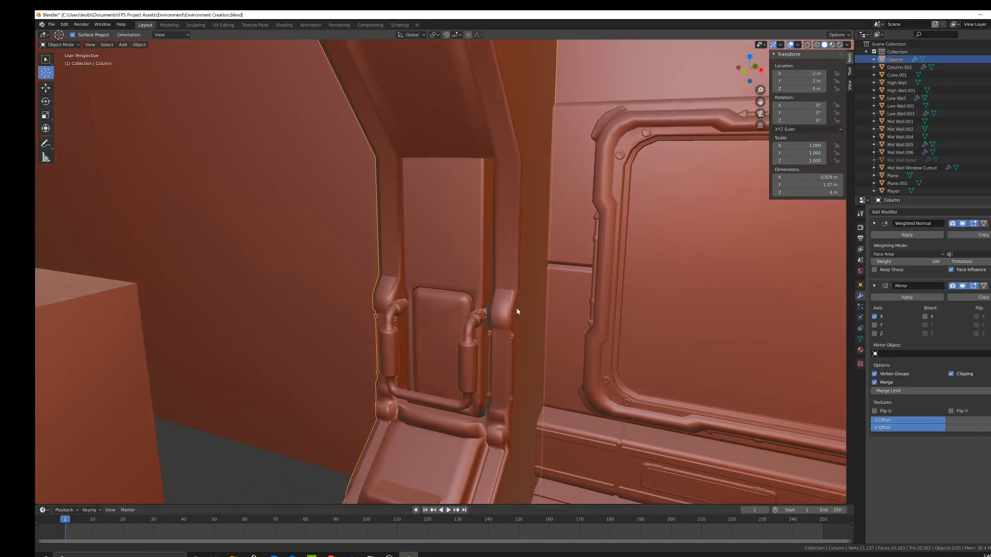
Step: Extrude the four front faces on the column's upper vertical and sloped parts 0.136 m outward along negative Y
key("Tab")
scroll(488, 285, "down", 2)
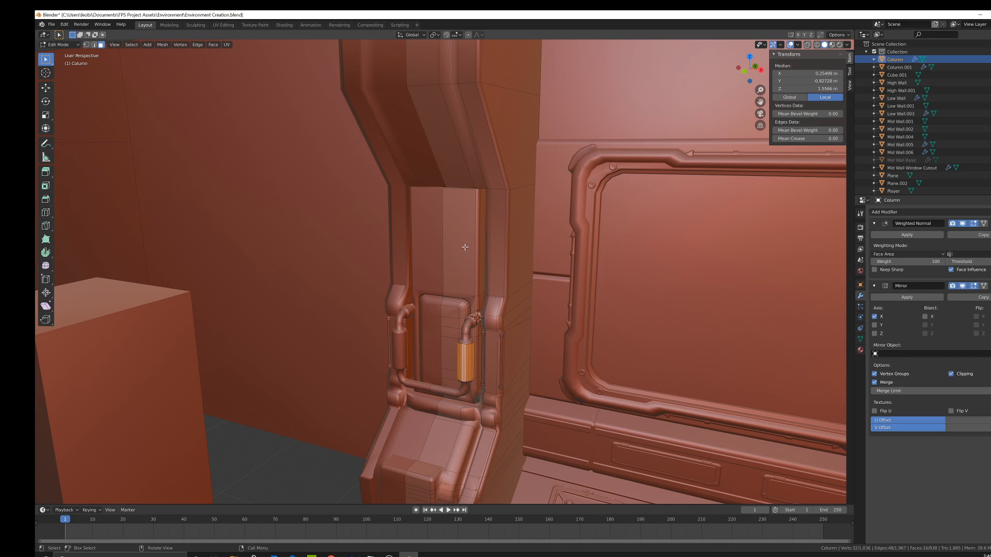
middle_click_drag(465, 247, 477, 297)
left_click(467, 303)
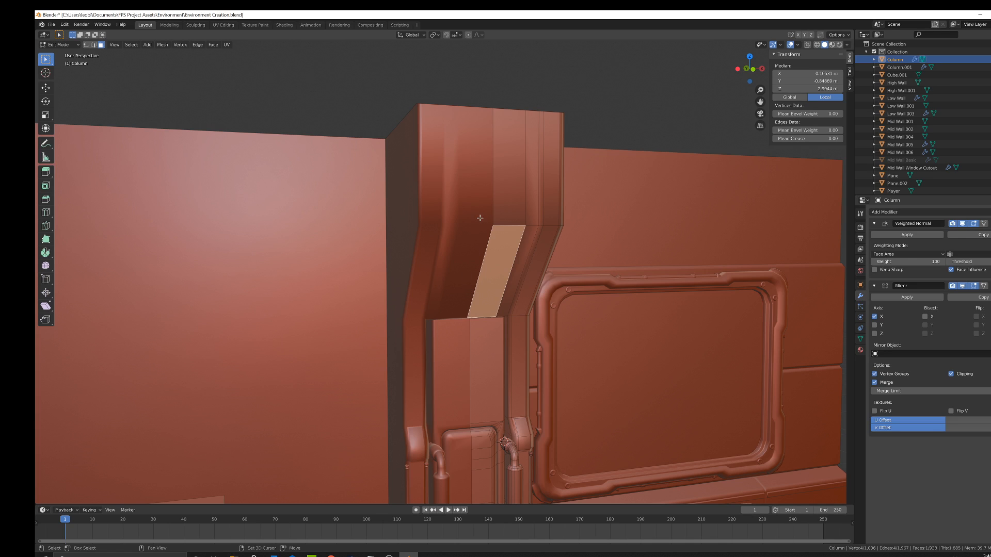
left_click(522, 207, "shift")
middle_click_drag(522, 206, 521, 314)
scroll(527, 352, "up", 4)
mouse_move(527, 353)
middle_mouse_down()
mouse_move(549, 350)
mouse_move(533, 336)
middle_mouse_up()
scroll(533, 336, "down", 4)
middle_click_drag(492, 279, 502, 200)
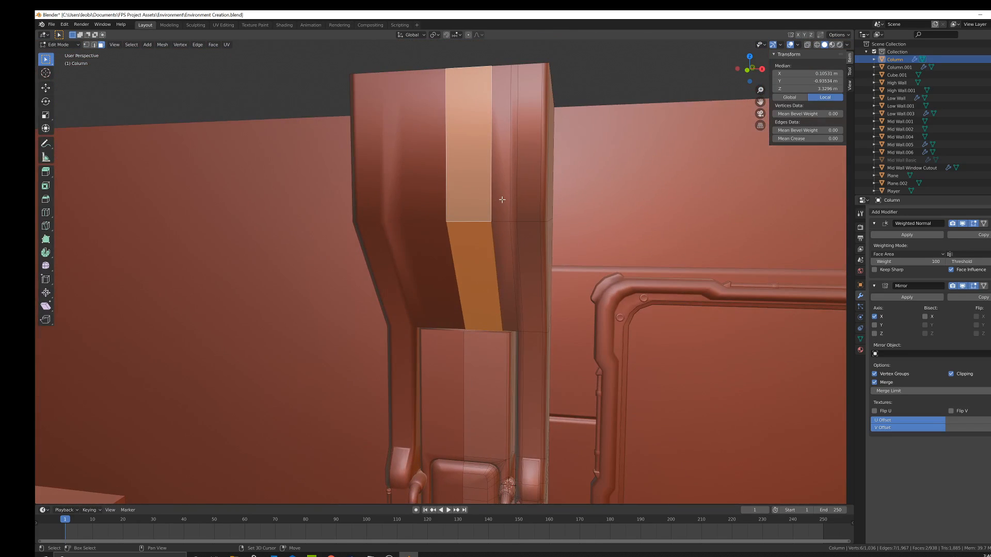
left_click(502, 200, "shift")
left_click(510, 274, "shift")
mouse_move(519, 288)
middle_mouse_down()
mouse_move(533, 287)
mouse_move(510, 299)
mouse_move(526, 299)
middle_mouse_up()
key("e")
key("y")
left_click(521, 308)
Step: Extrude the same four upper front faces a further 0.0228 m along negative Y
key("e")
key("x")
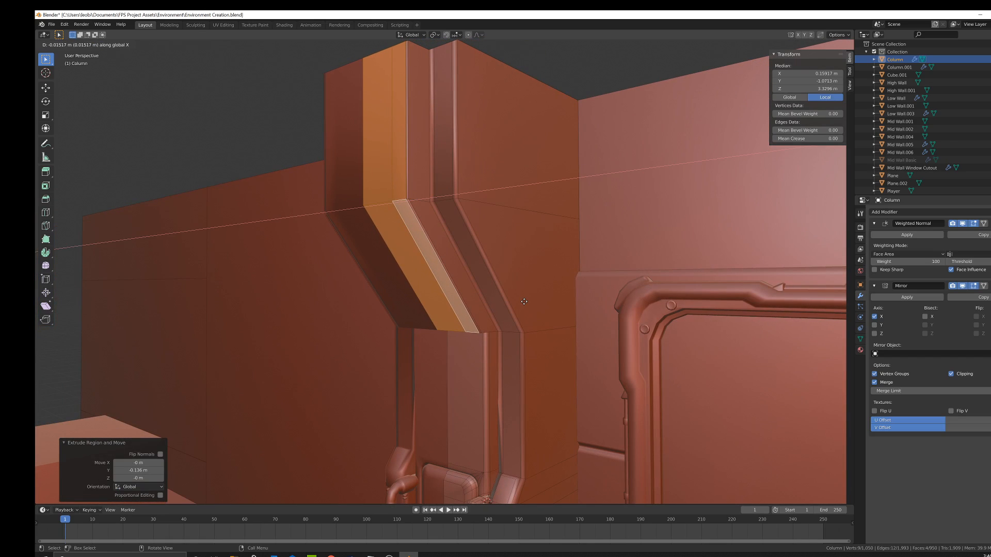
key("y")
left_click(467, 287)
middle_click_drag(467, 287, 490, 287)
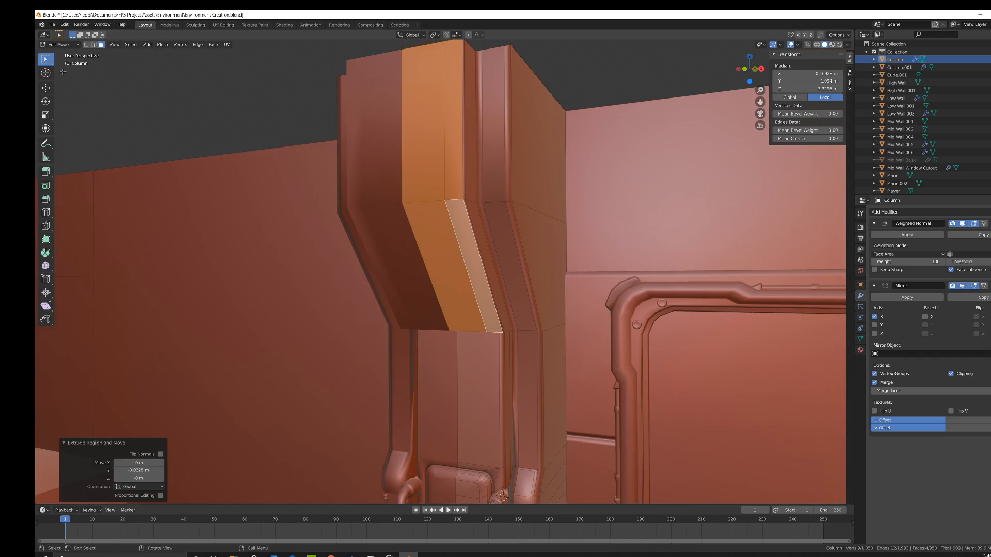
Step: Narrow the extruded front faces by moving them 0.0355 m along negative X
left_click(46, 93)
middle_click_drag(508, 220, 503, 204)
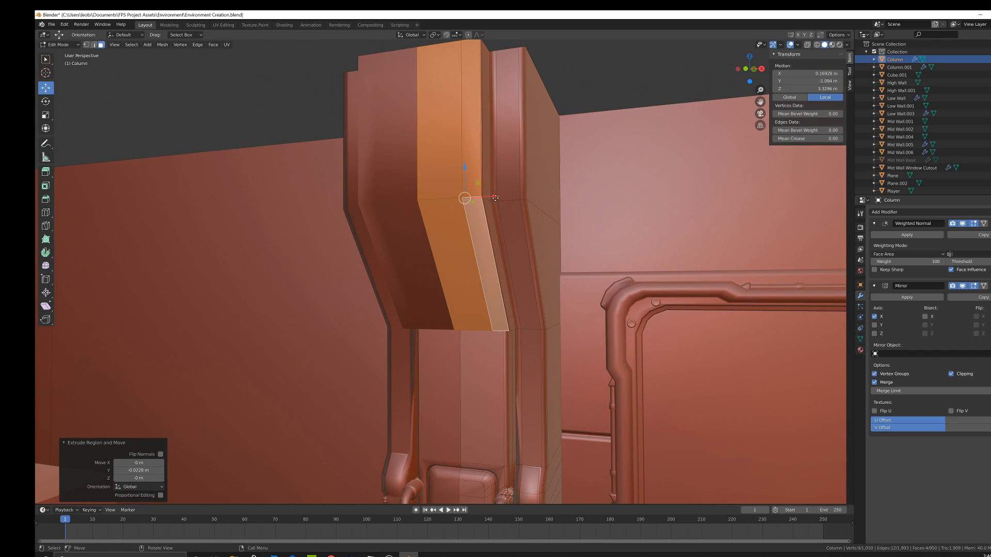
left_click_drag(495, 198, 486, 198)
middle_click_drag(487, 207, 453, 185)
Step: Move the two inner lengthwise edges of the extruded front panel 0.0344 m outward along X
left_click(95, 45)
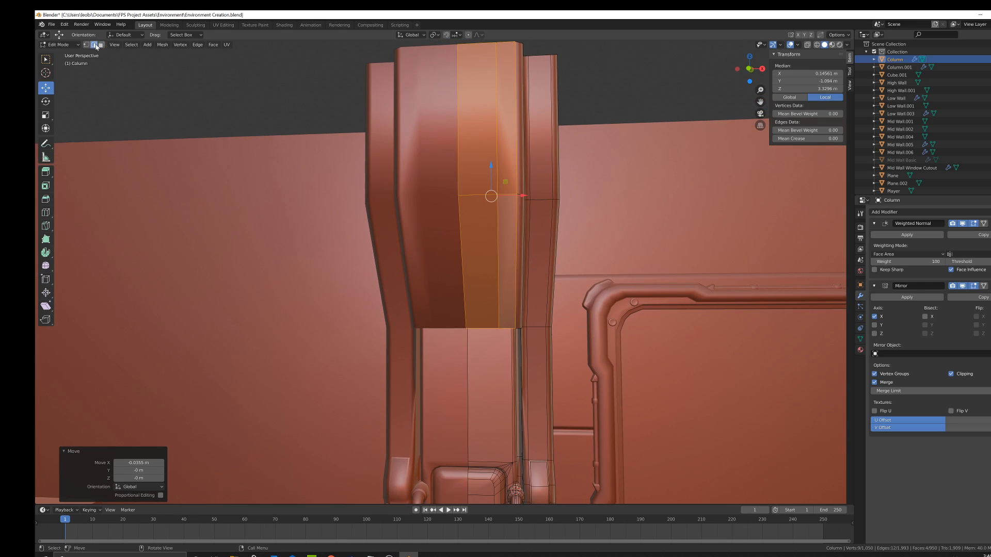
left_click(498, 297)
left_click(497, 179, "shift")
left_click_drag(532, 196, 539, 196)
left_click(101, 45)
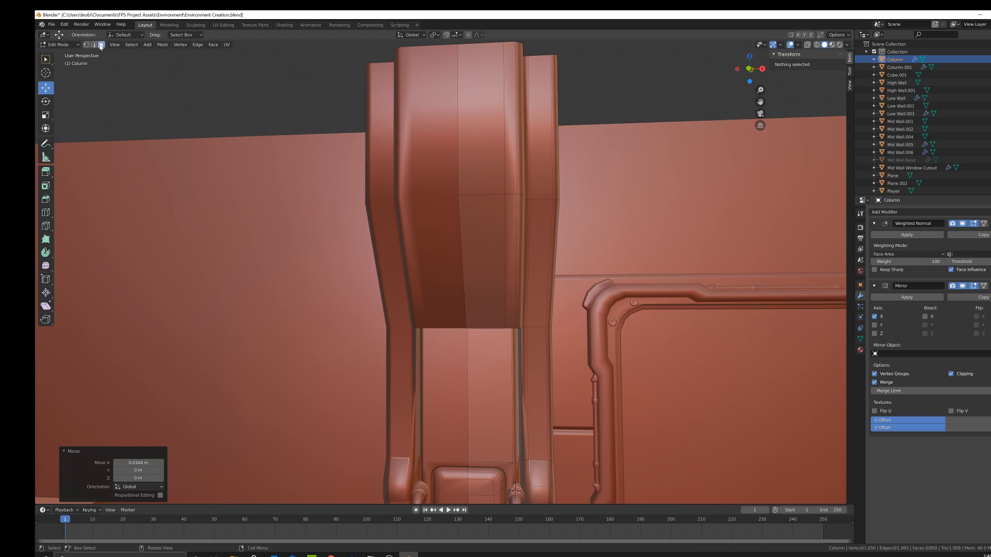
left_click(481, 283)
left_click(482, 173, "shift")
middle_click_drag(531, 254, 548, 292)
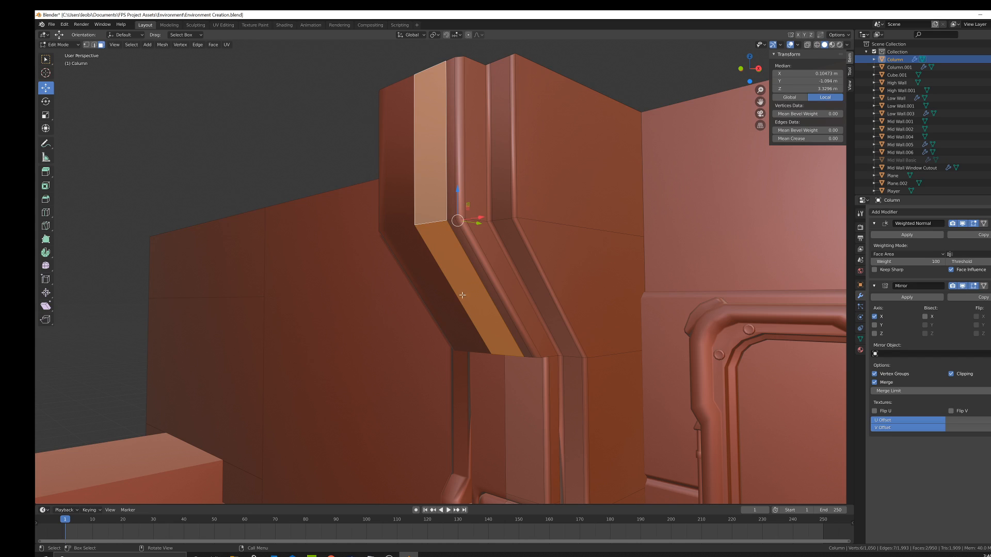
middle_click_drag(462, 295, 484, 291)
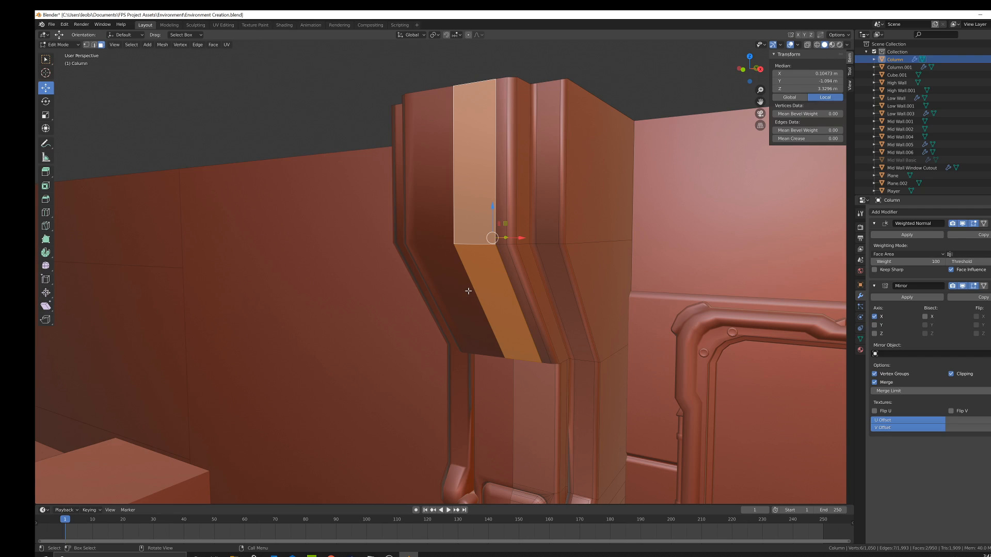
mouse_move(510, 259)
middle_mouse_down()
mouse_move(507, 286)
mouse_move(503, 268)
middle_mouse_up()
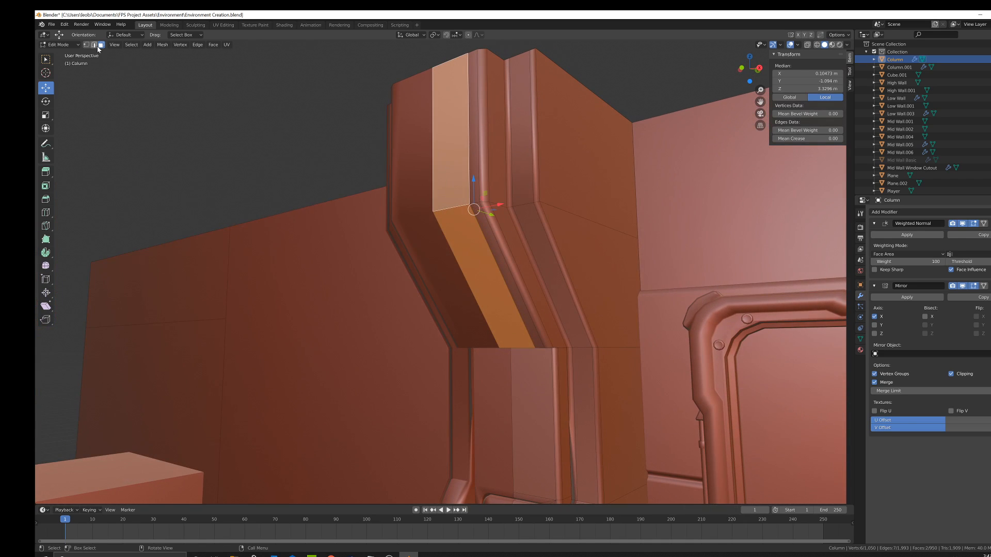
left_click(190, 70)
Step: Try to move the two outer front strip faces of the column's upper vertical and sloped parts along X
middle_click_drag(587, 290, 613, 284)
left_click(584, 275)
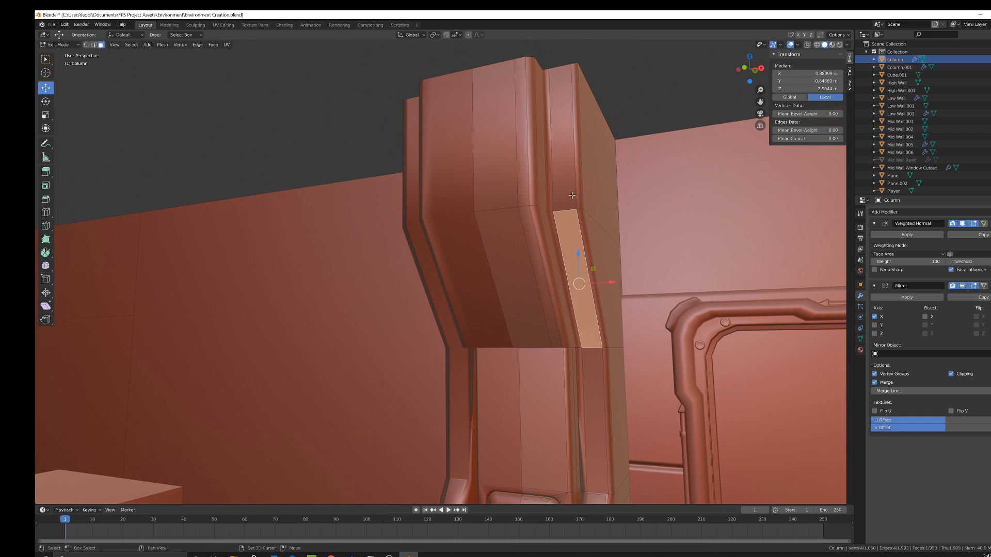
left_click(570, 195, "shift")
scroll(552, 312, "down", 2)
middle_click_drag(552, 311, 482, 253)
key("g")
key("x")
left_click(537, 318)
key("ctrl+z")
Step: Add one centred horizontal loop cut around the column shaft between the sloped section and the handle-like pipes
left_click(46, 212)
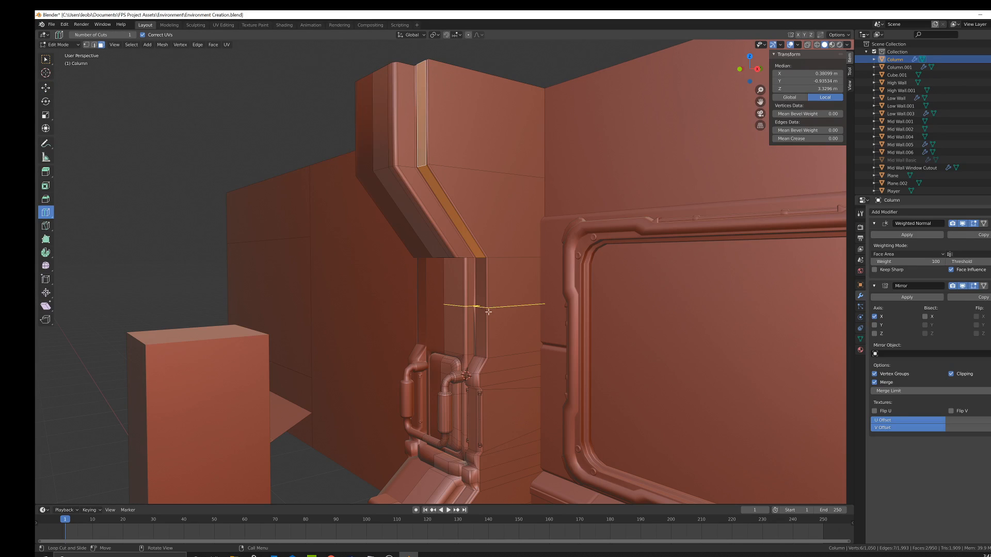
left_click(488, 310)
left_click(101, 46)
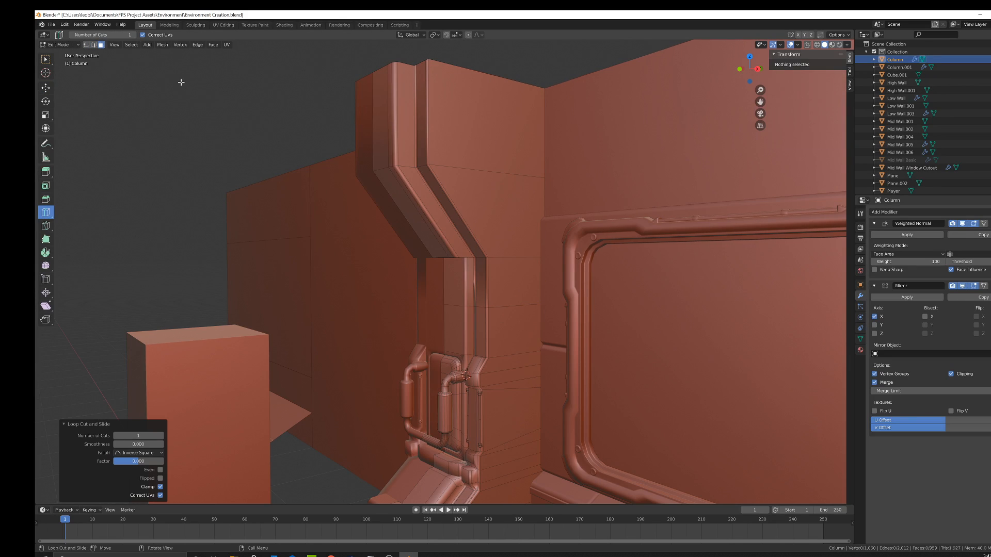
Step: Extrude the three outer front strip faces, from the column's top down to the new loop cut, 0.204 m along negative Y
middle_click_drag(516, 215, 464, 289)
left_click(46, 61)
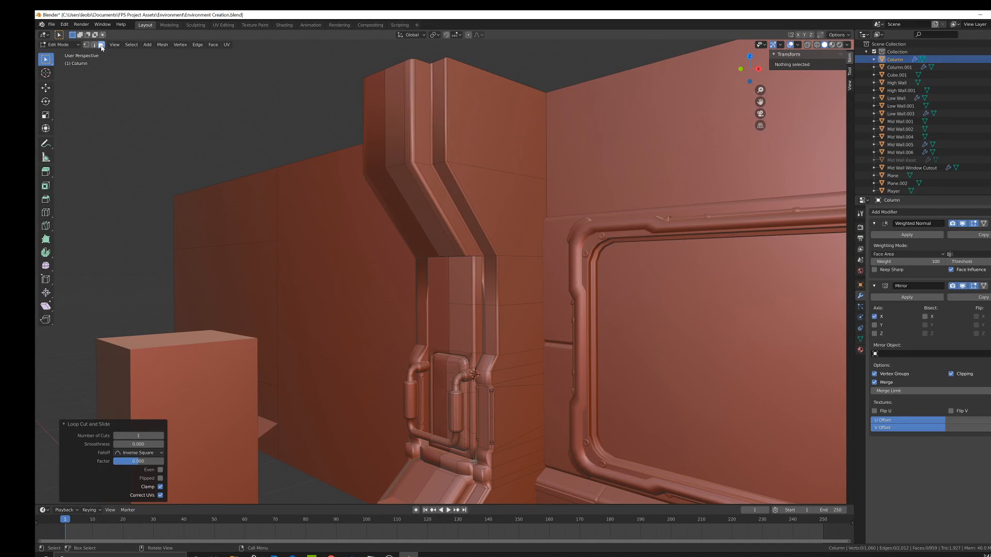
scroll(483, 273, "up", 1)
left_click(498, 281)
left_click(481, 216, "shift")
left_click(440, 124, "shift")
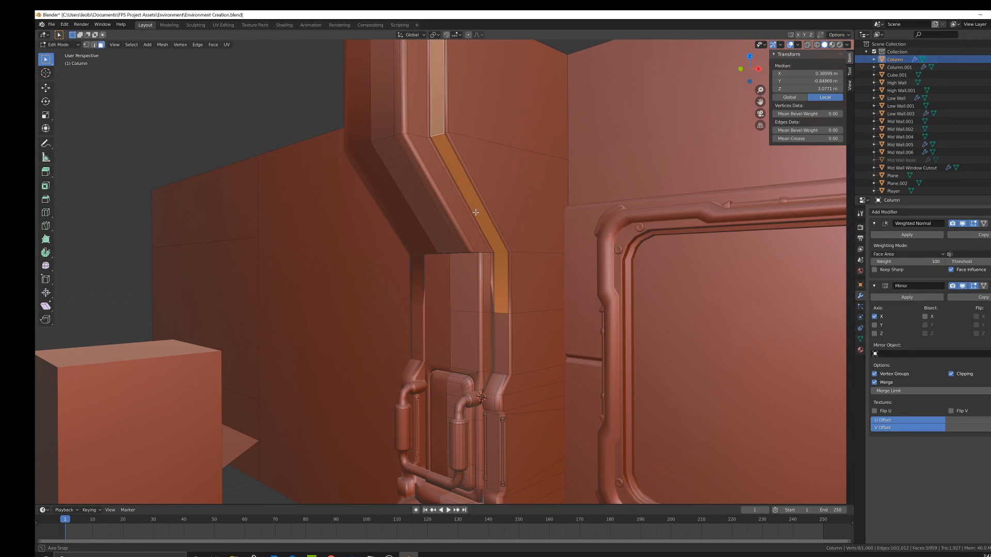
middle_click_drag(475, 212, 511, 206)
key("g")
key("y")
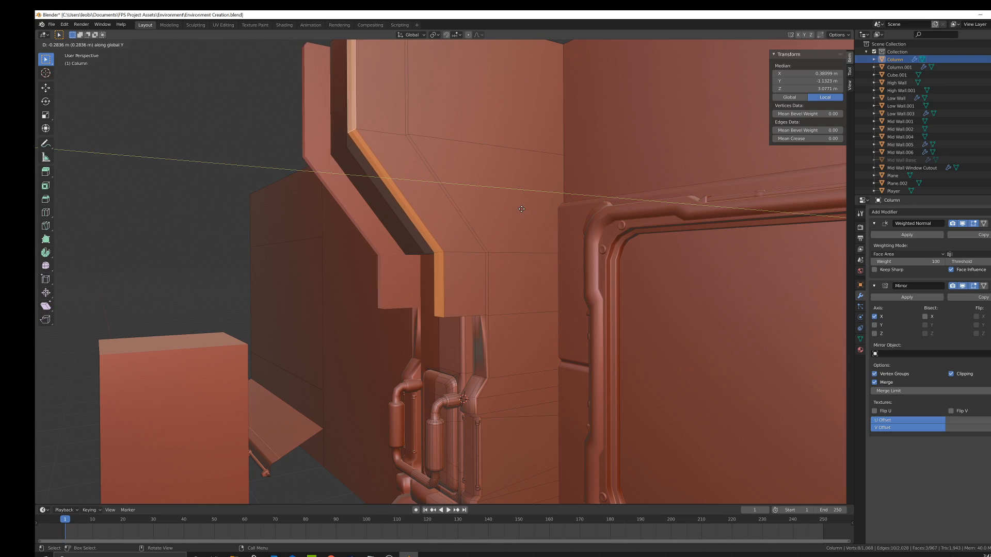
left_click(534, 231)
middle_click_drag(535, 232, 239, 149)
middle_click_drag(486, 280, 330, 179)
Step: Move the extruded strip's front edge at the base of the slope 0.189 m outward along negative Y
left_click(95, 45)
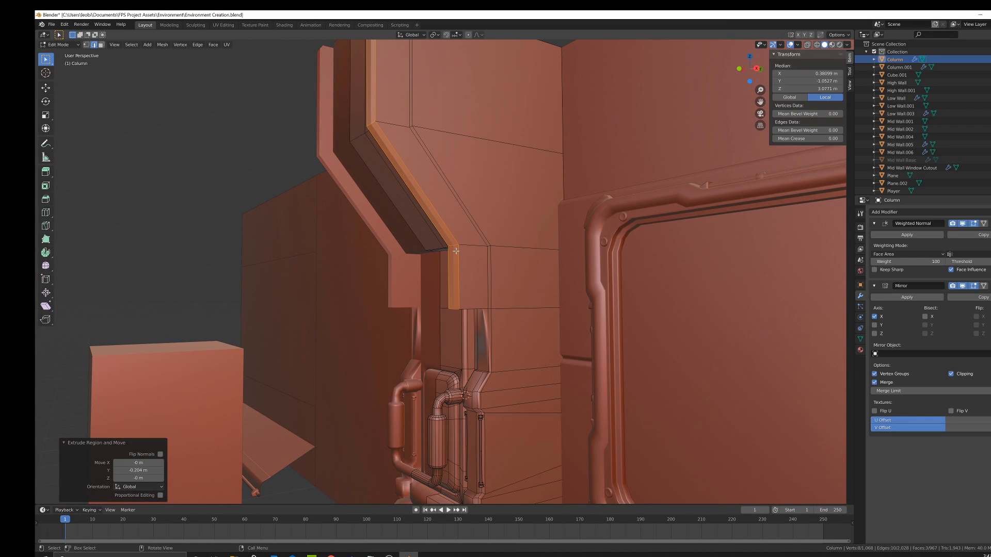
left_click(454, 247)
middle_click_drag(454, 247, 367, 235)
left_click(46, 89)
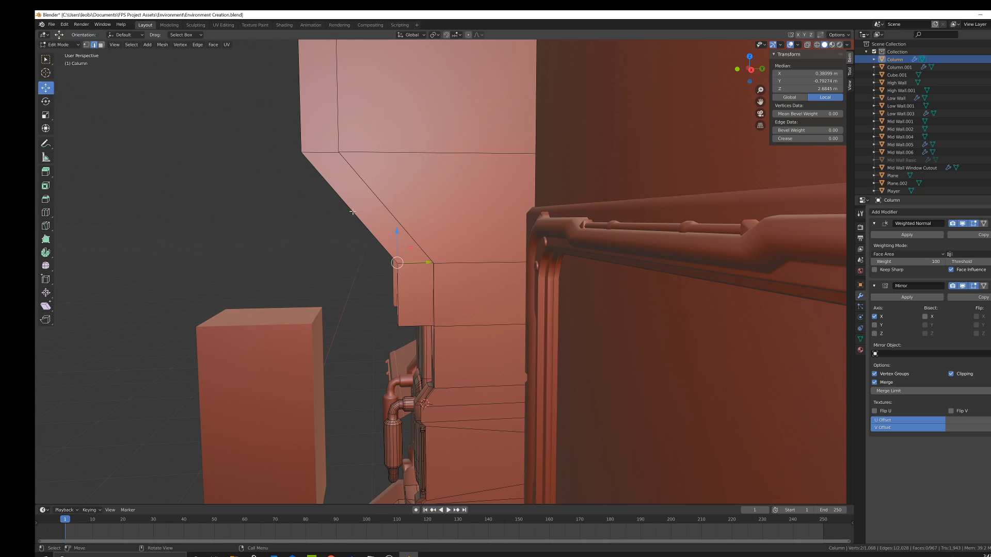
left_click_drag(427, 266, 390, 260)
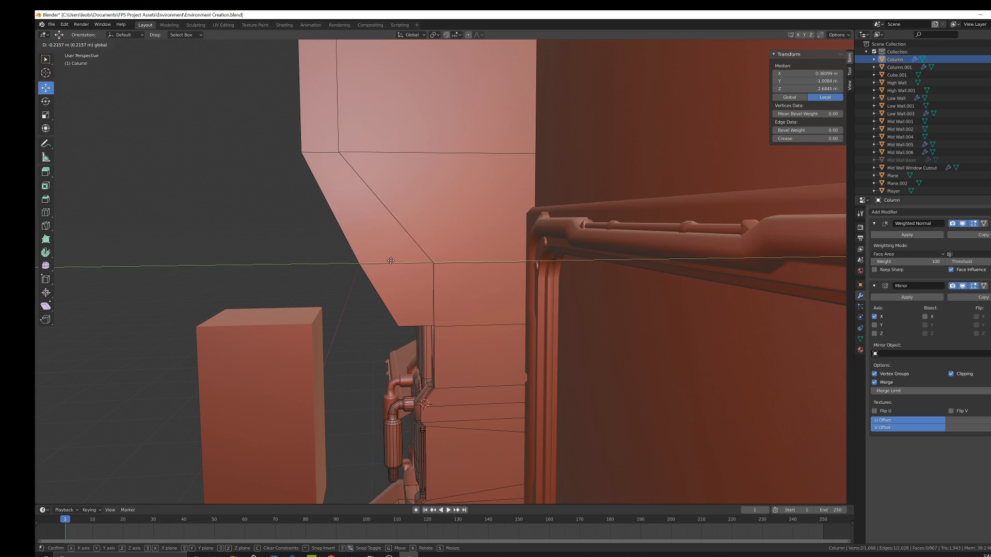
left_click(394, 258)
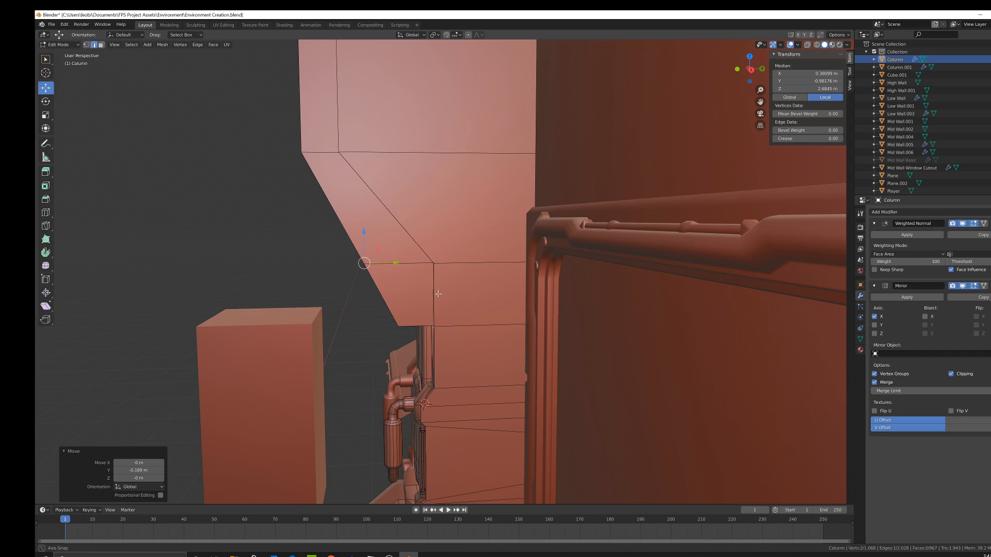
Step: Move the extruded strip's lowest front edge 0.103 m back along Y and 0.0744 m up along Z
middle_click_drag(395, 258, 455, 296)
left_click(451, 288)
scroll(451, 289, "up", 2)
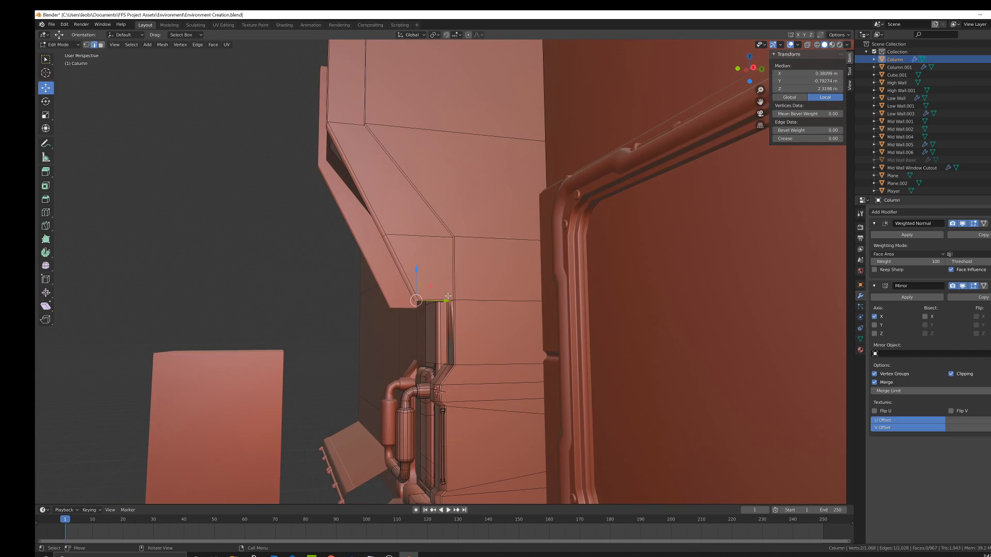
key("g")
key("y")
left_click(407, 266)
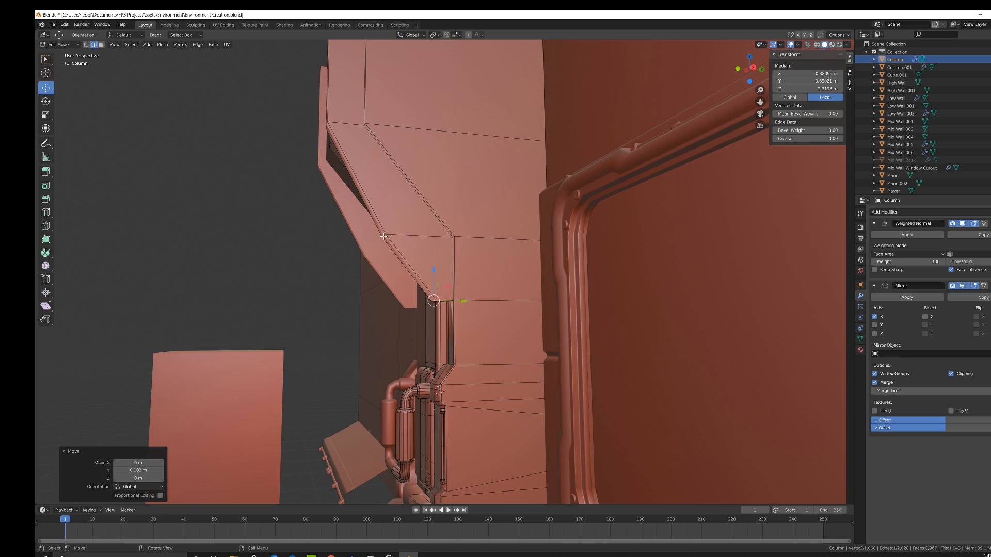
key("g")
key("z")
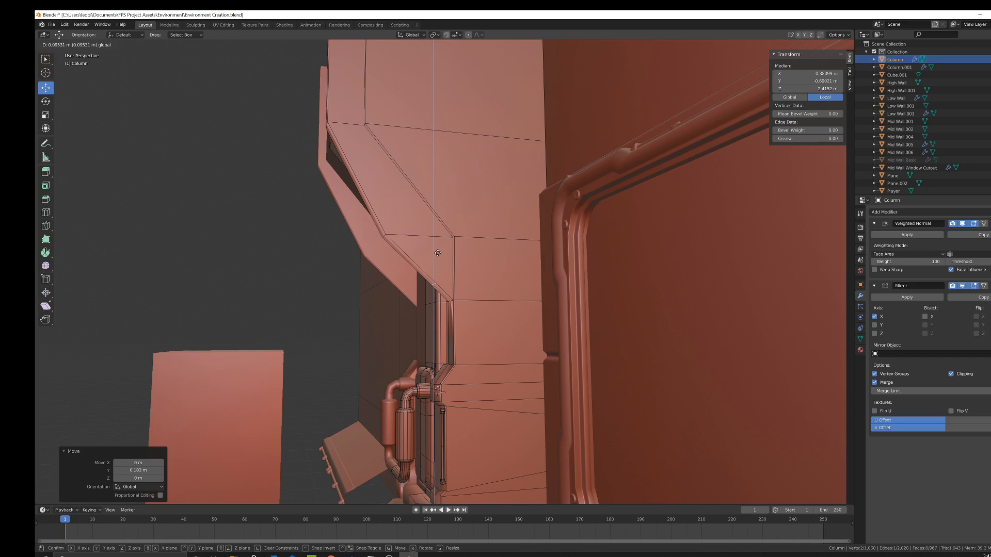
left_click(435, 257)
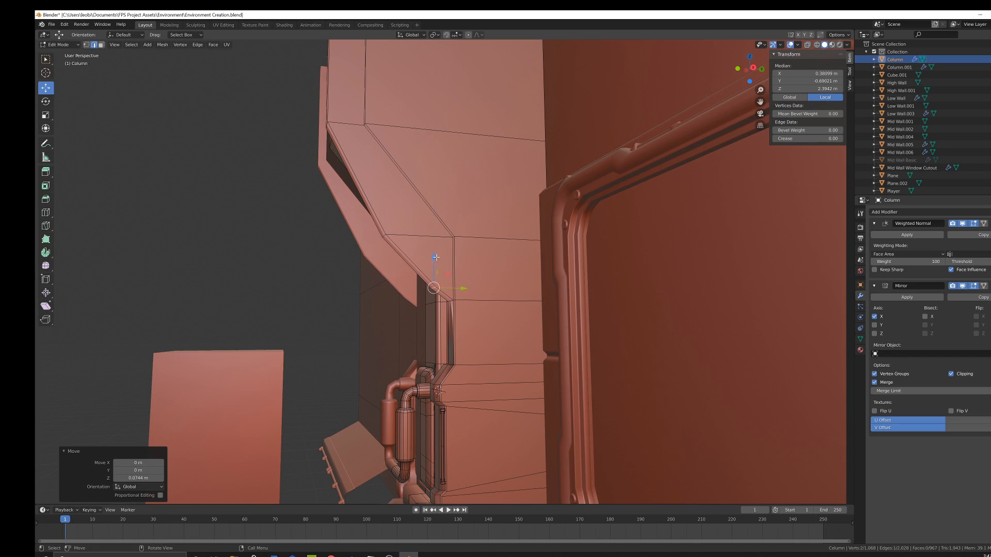
Step: Shift the extruded strip's front edge at the base of the slope back along Y and lower it along Z
left_click(382, 234)
key("g")
key("y")
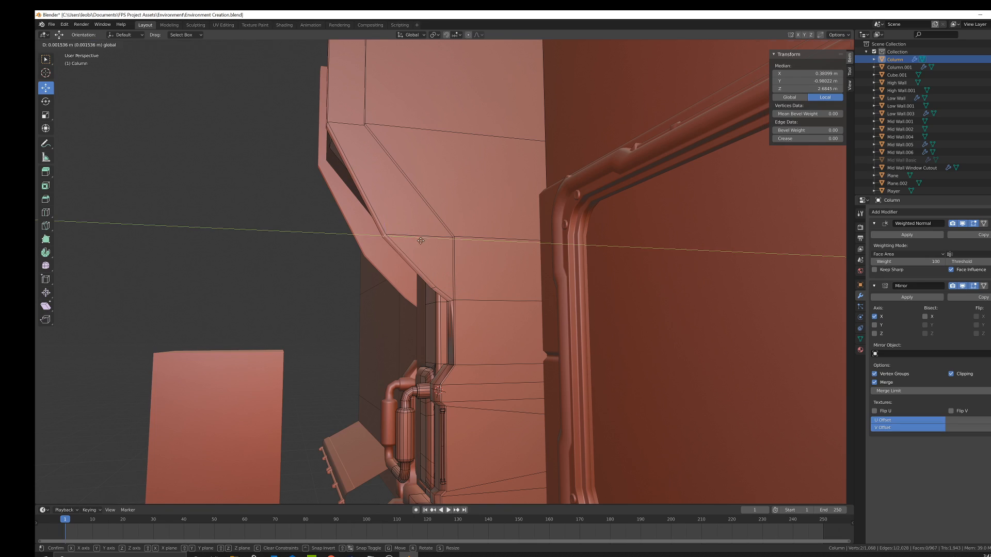
left_click(458, 246)
middle_click_drag(466, 263, 440, 237)
left_click(456, 243)
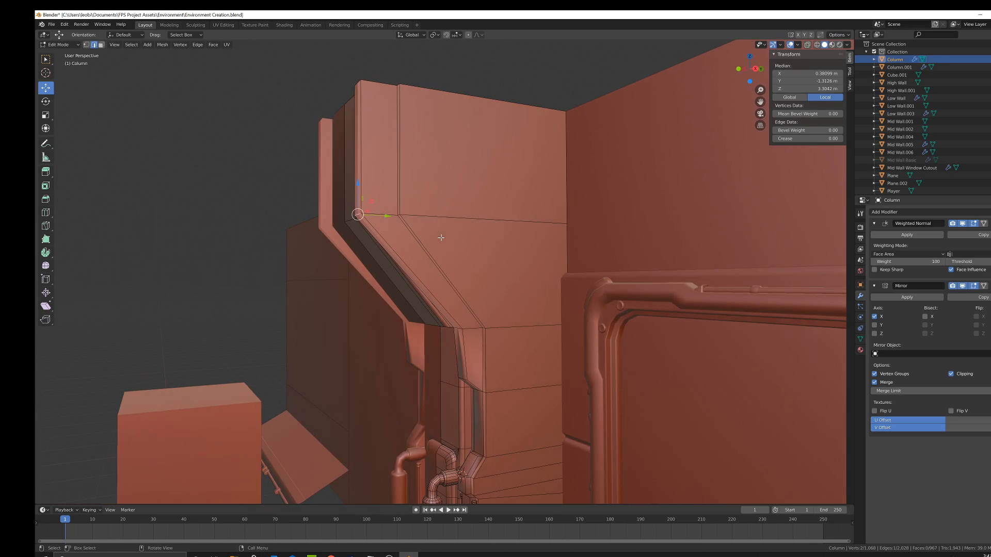
middle_click_drag(393, 194, 370, 242)
middle_click_drag(410, 275, 450, 309)
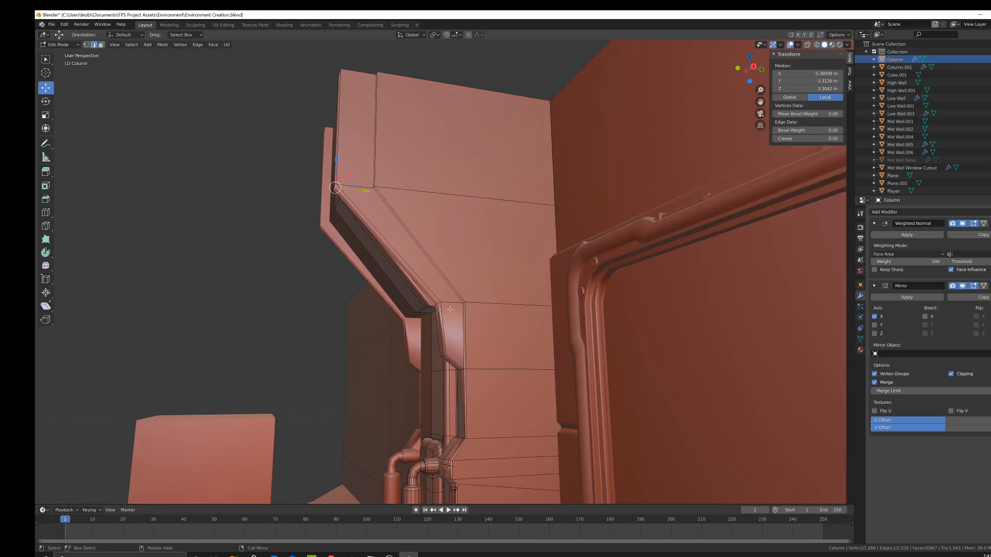
left_click_drag(437, 276, 437, 291)
middle_click_drag(437, 291, 358, 211)
Step: Lower the strip's front edge at the top of the slope 0.0414 m along Z and shift it slightly back along Y
left_click(372, 215)
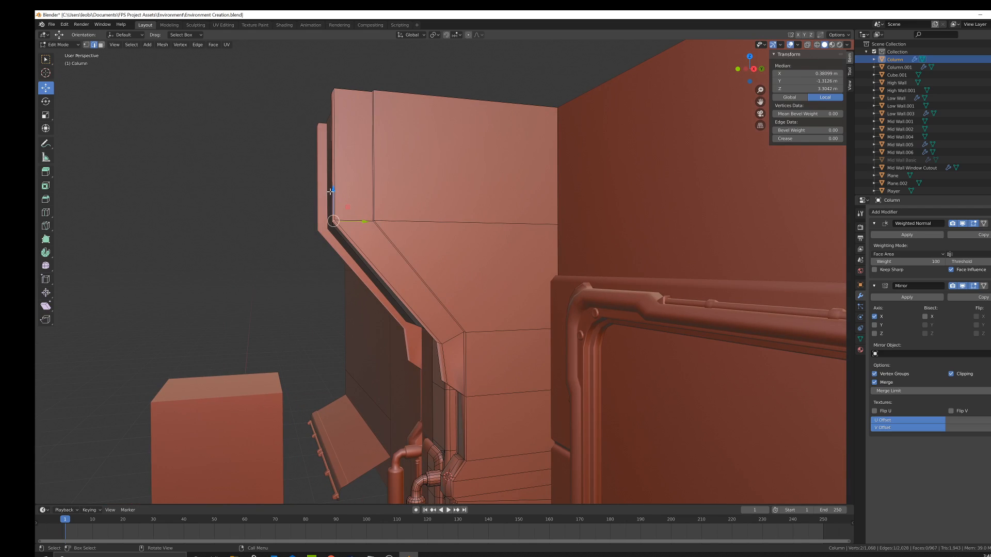
left_click_drag(330, 192, 333, 201)
middle_click_drag(332, 201, 310, 199)
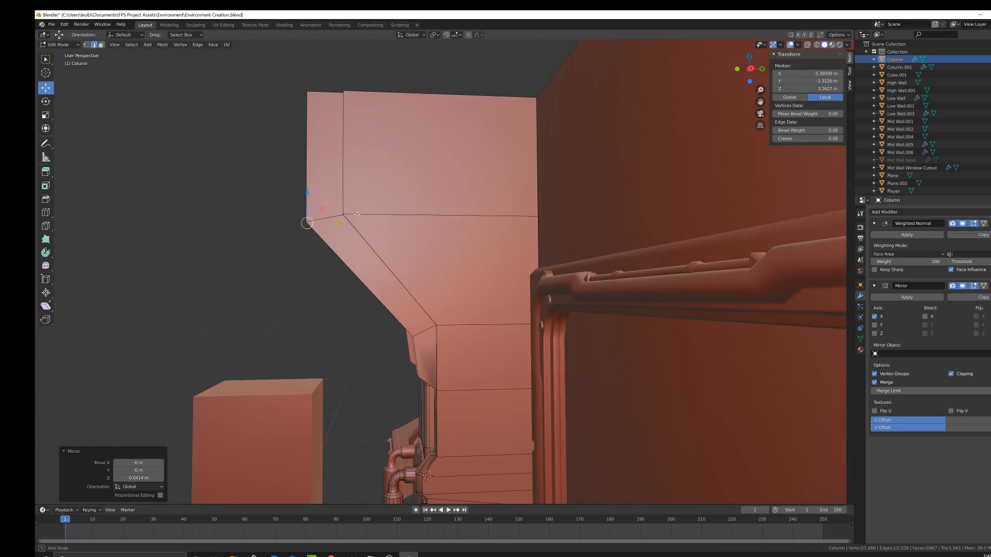
left_click_drag(339, 223, 347, 224)
middle_click_drag(346, 223, 516, 248)
Step: Bevel the lengthwise edges on both sides of the extruded strip's front with one segment and a 0.0153 m offset
scroll(504, 285, "down", 3)
scroll(523, 294, "up", 3)
left_click(371, 158)
middle_click_drag(516, 248, 486, 325)
scroll(508, 245, "up", 3)
left_click(481, 236, "alt")
scroll(486, 324, "up", 3)
middle_click_drag(492, 282, 475, 303)
key("ctrl+b")
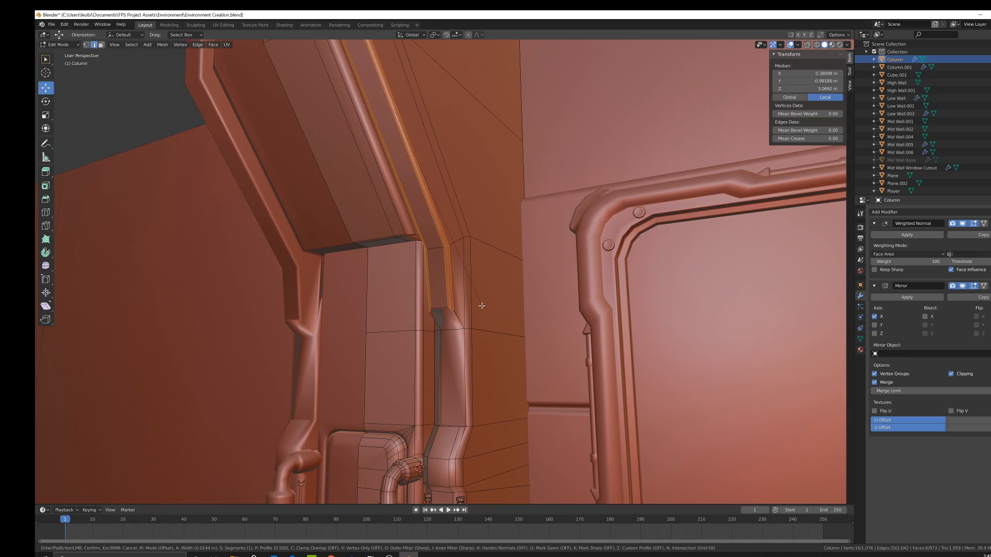
left_click(481, 306)
scroll(477, 258, "down", 6)
middle_click_drag(468, 227, 471, 302)
Step: Delete the cap face on top of the extruded outer strip
left_click(102, 44)
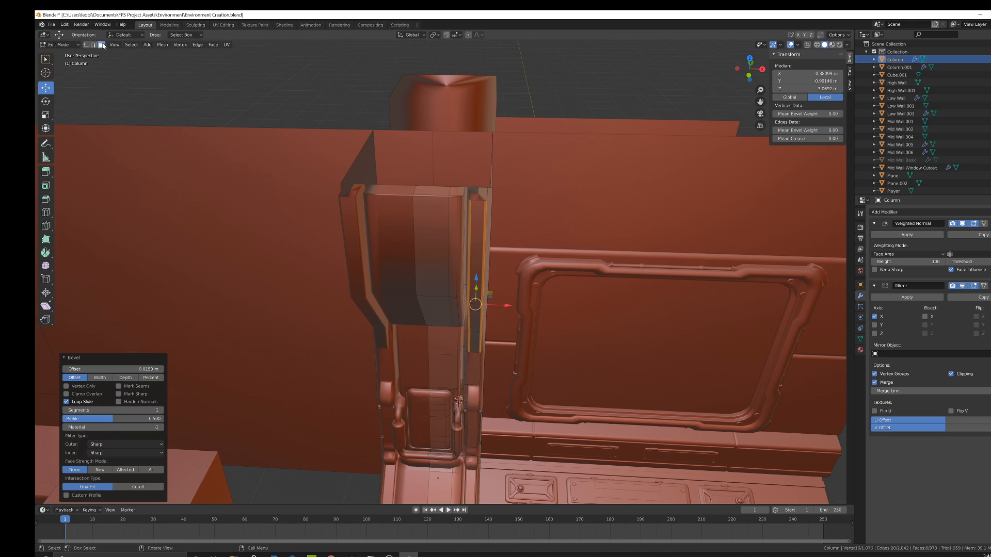
scroll(501, 243, "up", 1)
left_click(489, 171)
key("x")
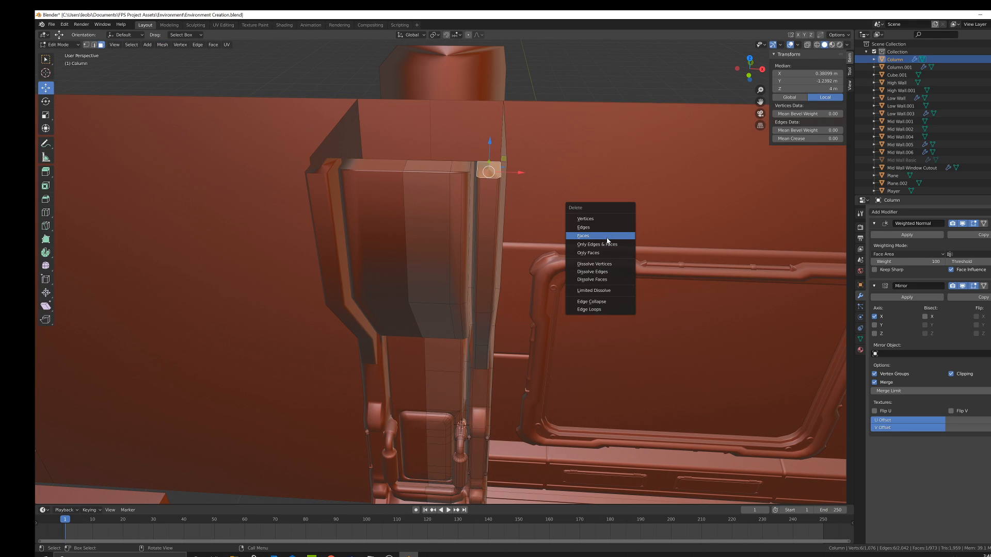
left_click(607, 238)
Step: Delete the cap faces on top of the column's raised central front panel
middle_click_drag(534, 201, 529, 264, "shift")
scroll(516, 260, "up", 4)
left_click(452, 245)
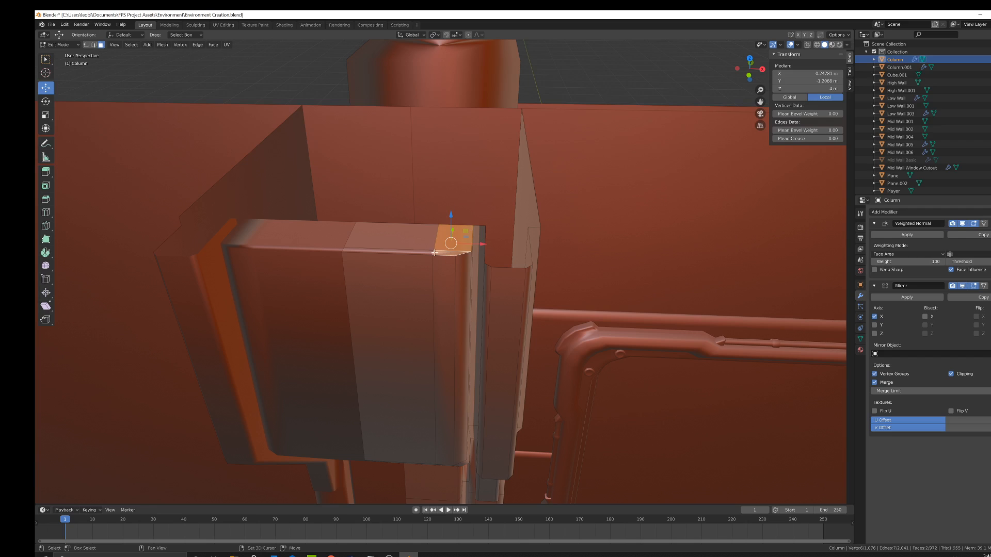
left_click(419, 246, "shift")
key("x")
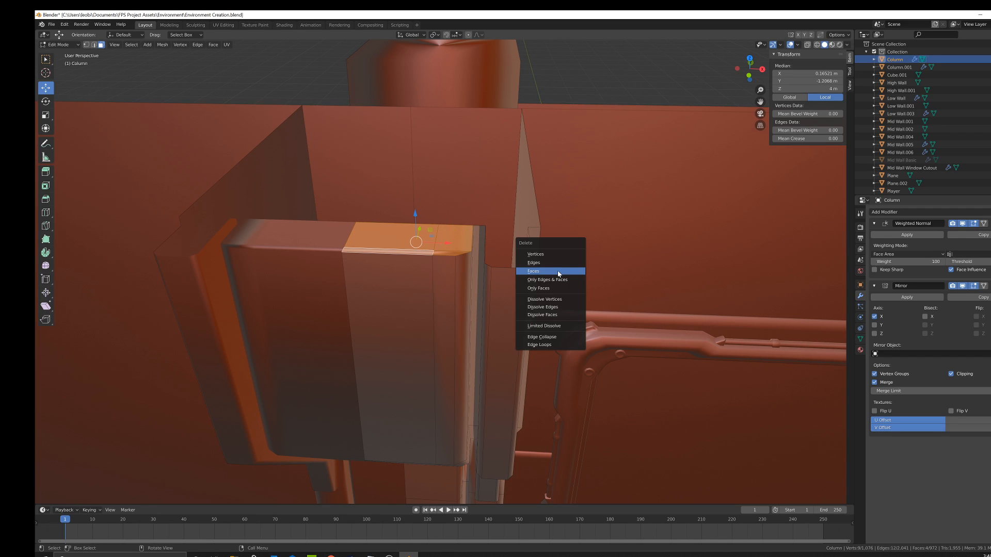
left_click(557, 272)
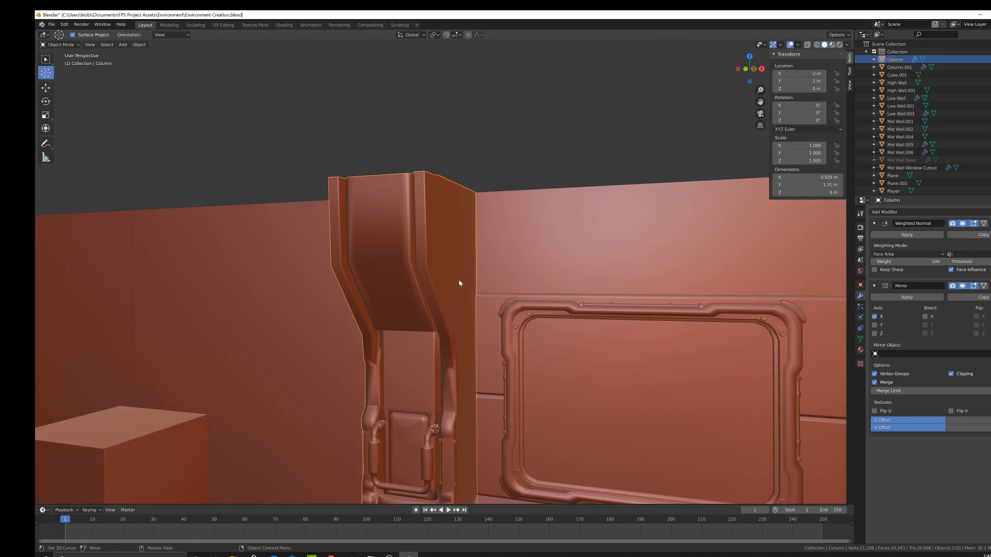
Step: Examine the whole column's shape close up and in relation to the neighbouring wall panels
middle_click_drag(459, 284, 468, 212)
key("Tab")
scroll(448, 272, "up", 3)
scroll(453, 256, "up", 2)
left_click(455, 260)
key("Tab")
scroll(507, 278, "down", 6)
scroll(467, 268, "down", 2)
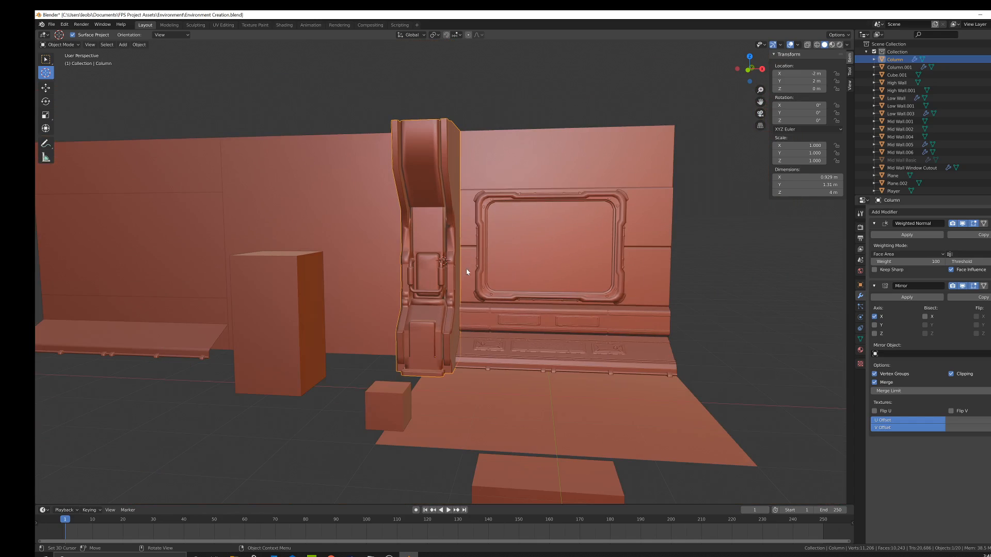
Step: Duplicate the small cube on the floor and move the copy 2.51 m along Y and 2.23 m up at the column
left_click(49, 92)
mouse_move(513, 281)
middle_mouse_down()
mouse_move(487, 290)
mouse_move(501, 290)
middle_mouse_up()
key("shift+c")
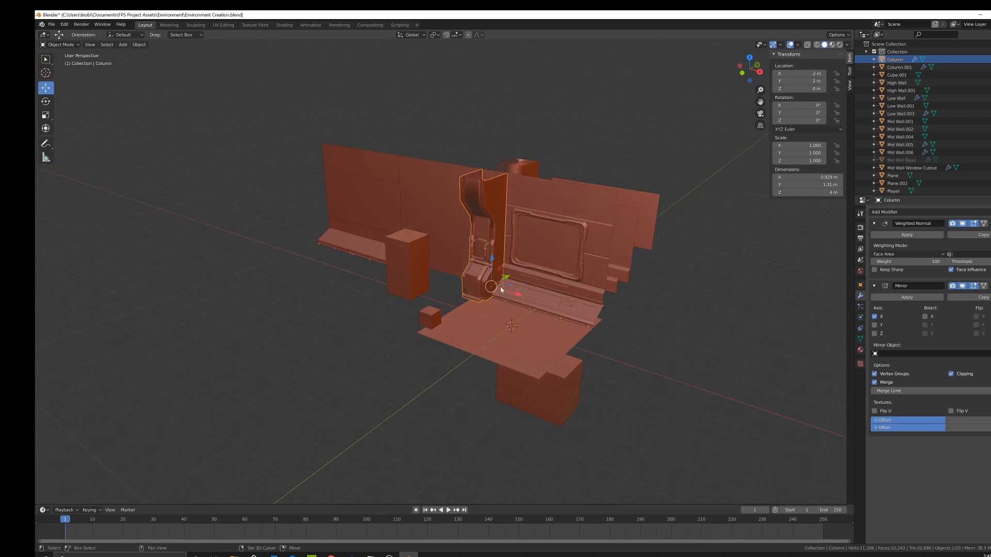
scroll(501, 290, "up", 4)
left_click(241, 416)
key("shift+d")
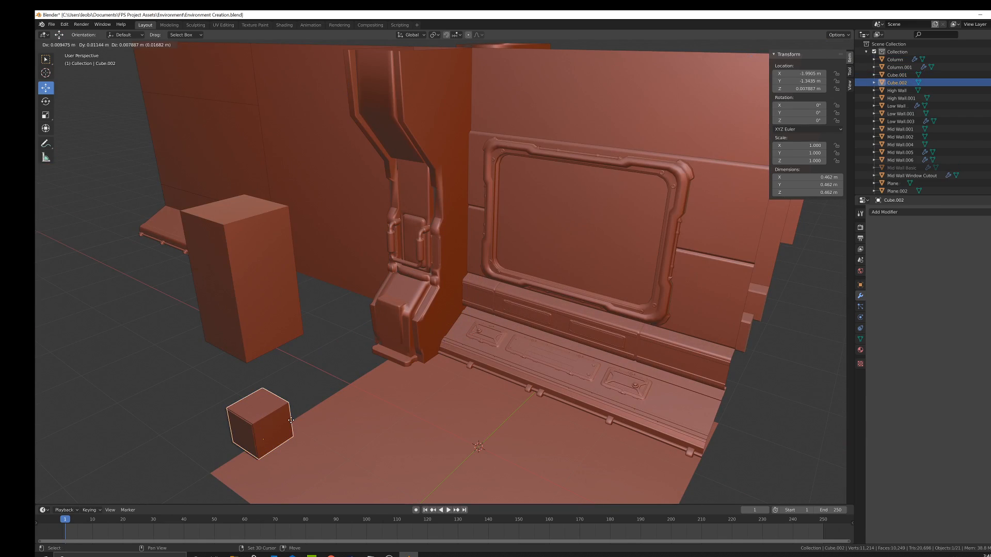
left_click_drag(350, 398, 447, 339)
middle_click_drag(444, 336, 467, 357, "shift")
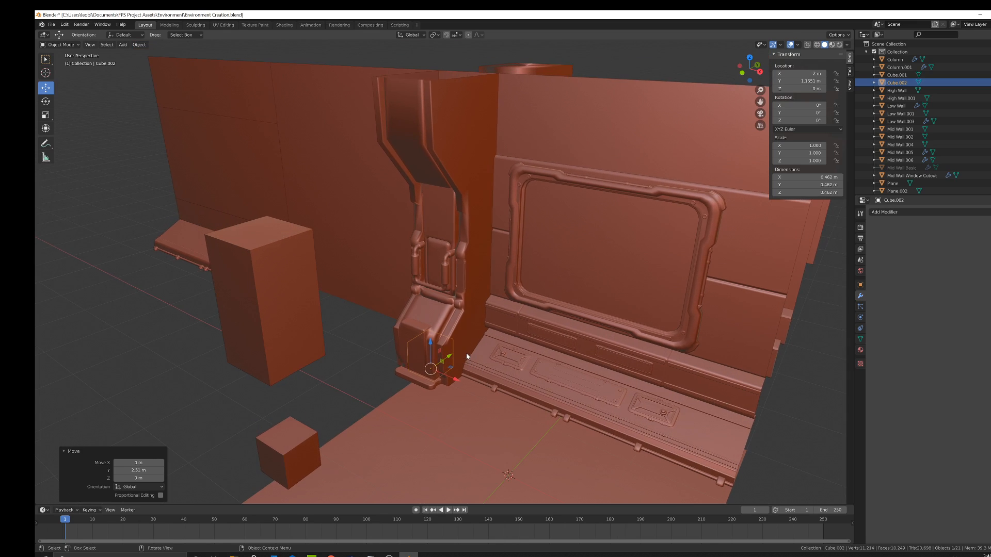
left_click_drag(430, 347, 428, 201)
Step: Scale the cube copy to 0.784 and reposition it 0.231 m higher and slightly farther along Y under the column's sloped section
middle_click_drag(457, 269, 515, 230)
middle_click_drag(515, 230, 376, 385, "shift")
scroll(463, 298, "up", 4)
key("s")
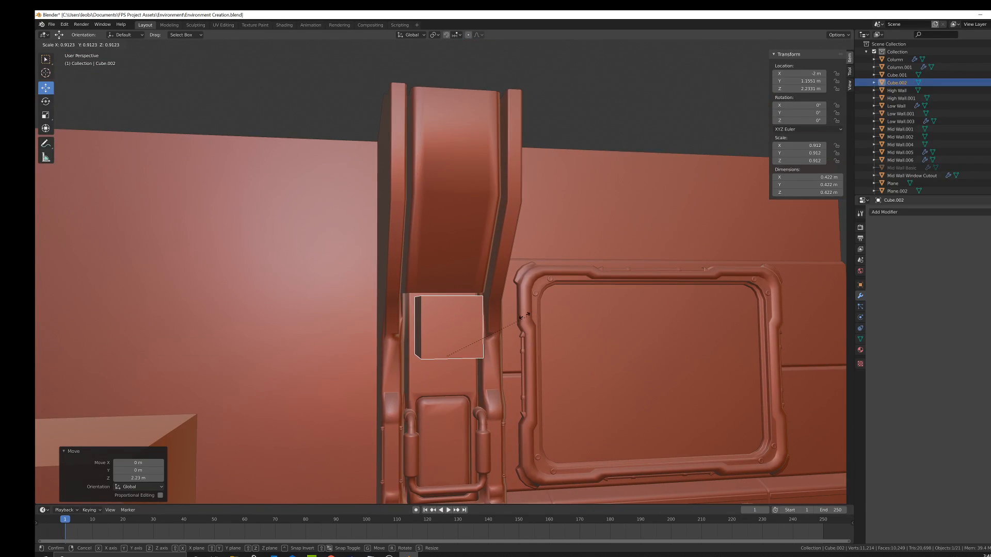
left_click(510, 325)
left_click_drag(449, 325, 448, 290)
mouse_move(481, 295)
middle_mouse_down()
mouse_move(385, 301)
mouse_move(502, 283)
mouse_move(462, 298)
middle_mouse_up()
scroll(457, 300, "up", 2)
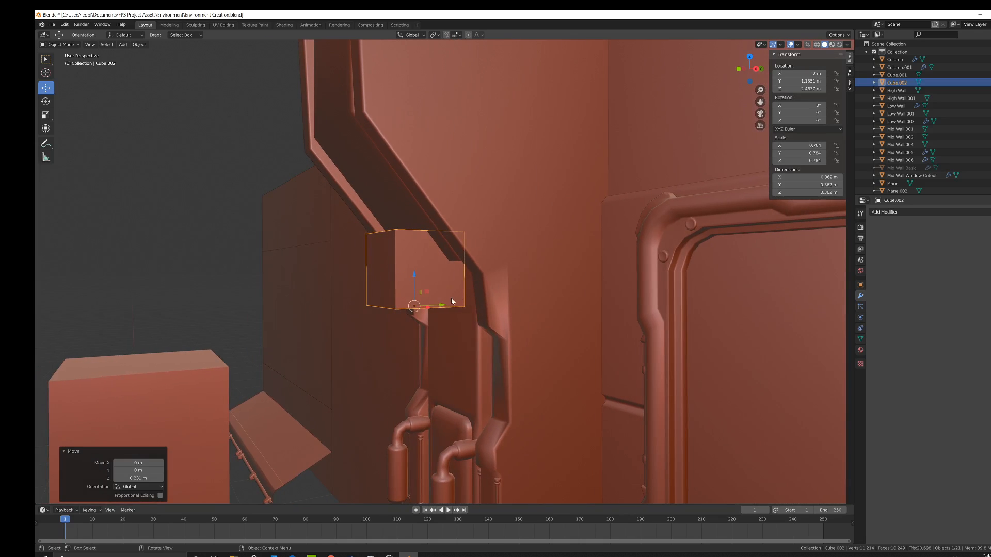
left_click_drag(441, 308, 454, 288)
Step: Delete the cube copy's rear face on the side toward the wall
key("Tab")
key("shift+z")
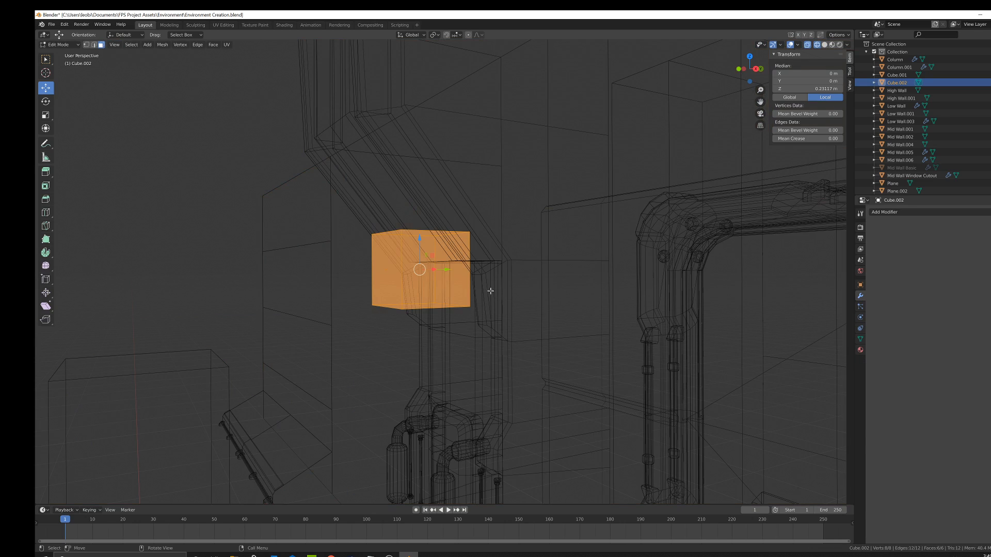
left_click(461, 267)
left_click(482, 277)
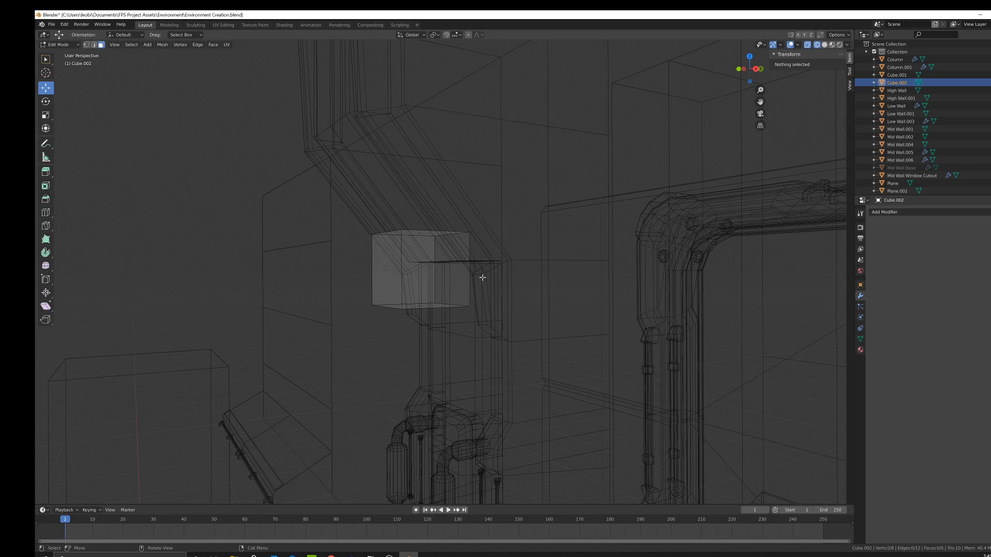
Step: Raise the cube copy's top face along Z so the block reaches farther up into the sloped section
left_click(430, 235)
key("shift+z")
middle_click_drag(430, 235, 443, 276, "shift")
left_click_drag(432, 241, 432, 183)
middle_click_drag(431, 183, 520, 331)
Step: Try to move the cube copy's front face upward along Z
left_click(577, 298)
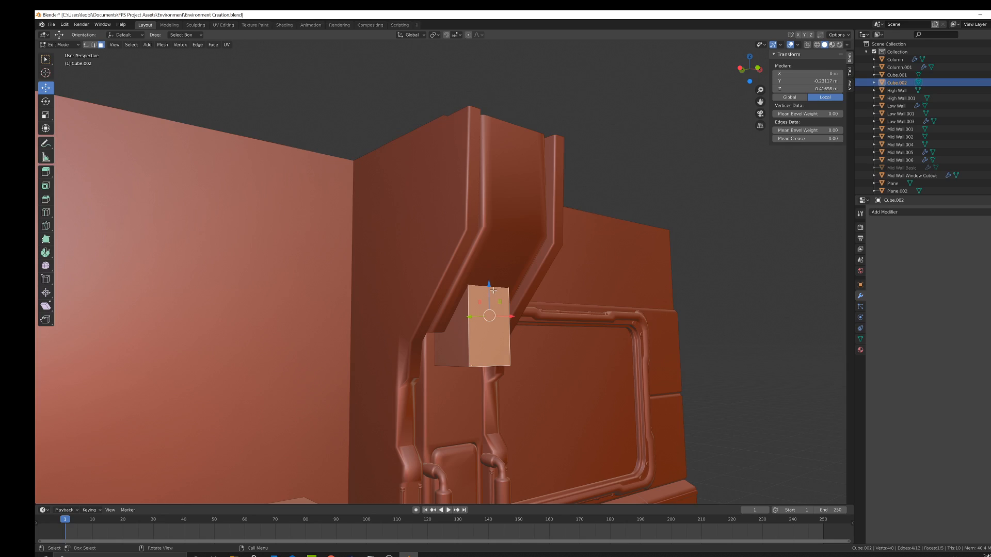
left_click_drag(493, 291, 491, 283)
left_click(493, 271)
key("ctrl+z")
Step: Select all linked faces of the cube copy and lower the whole block slightly along Z
key("z")
key("ctrl+l")
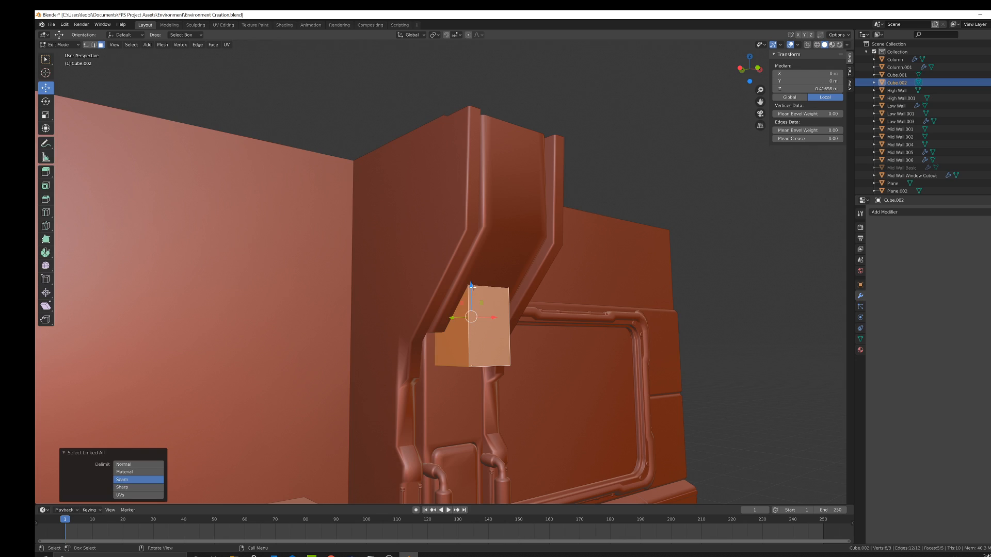
mouse_move(471, 287)
left_mouse_down()
mouse_move(481, 271)
mouse_move(482, 295)
mouse_move(490, 288)
left_mouse_up()
left_click(489, 324)
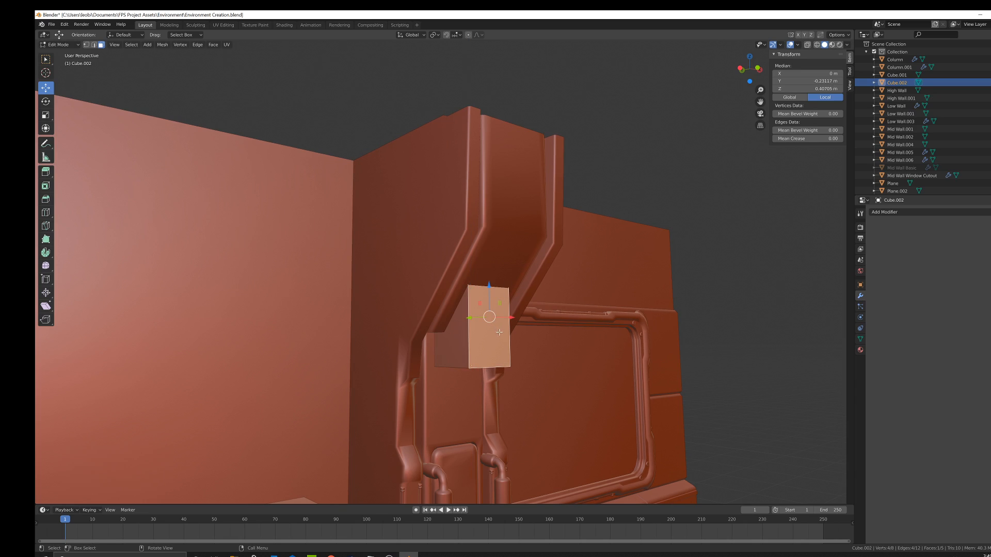
Step: Raise the cube copy's top face along Z until it reaches into the column's upper overhang
middle_click_drag(490, 320, 513, 327)
left_click_drag(470, 319, 494, 318)
left_click(508, 274)
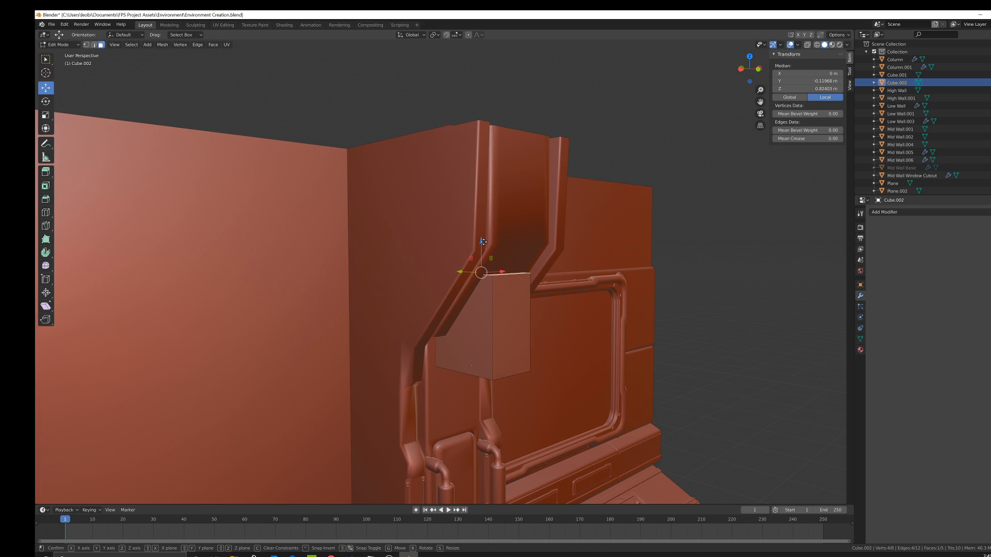
left_click_drag(478, 250, 488, 226)
middle_click_drag(489, 225, 466, 318)
Step: Rename the cube copy "column box" and hide it
key("Tab")
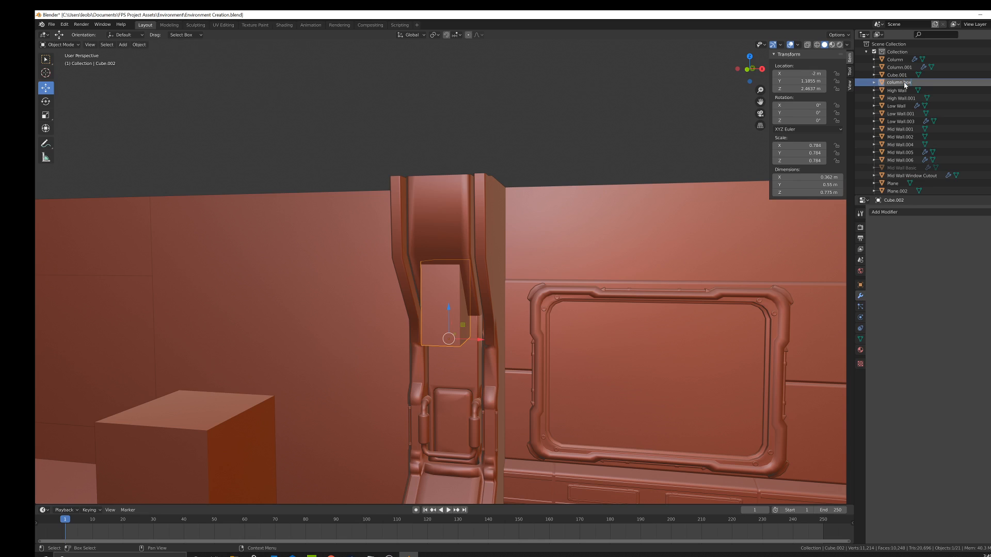
key("Return")
key("h")
Step: Bevel the side edge run of the column's overhanging center panel with a 0.0179 m offset and one segment
left_click(449, 264)
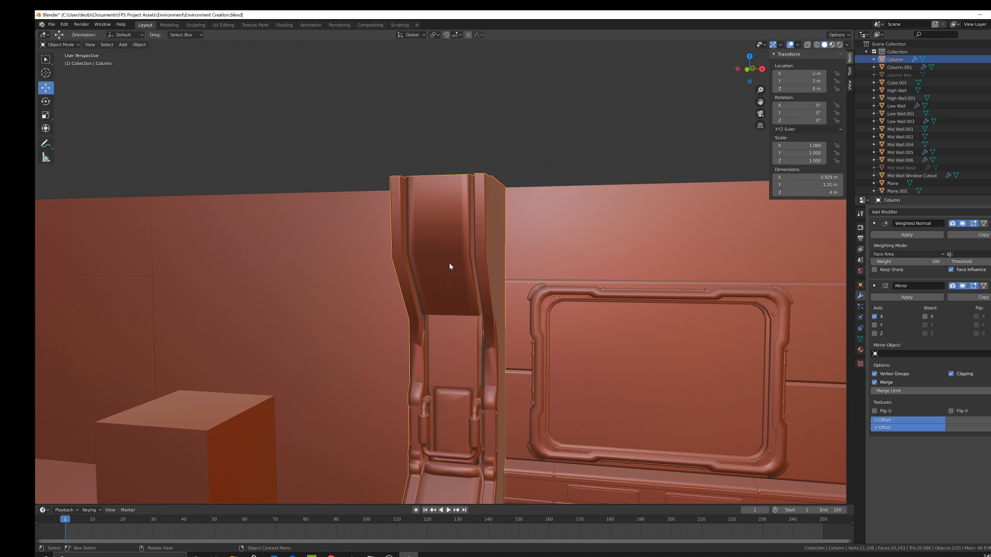
key("Tab")
middle_click_drag(449, 265, 511, 248)
scroll(475, 268, "up", 2)
left_click(475, 272)
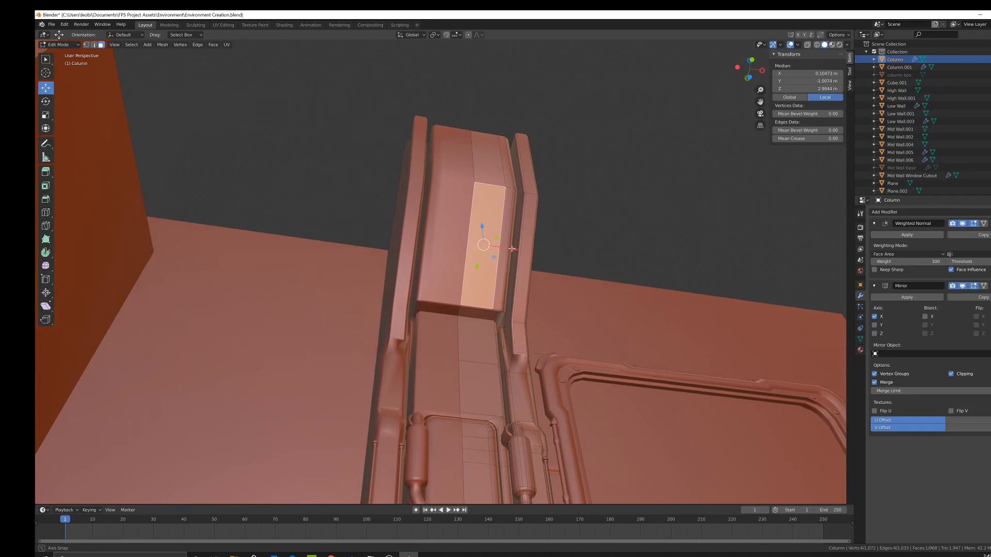
scroll(508, 242, "up", 1)
left_click(499, 142, "shift")
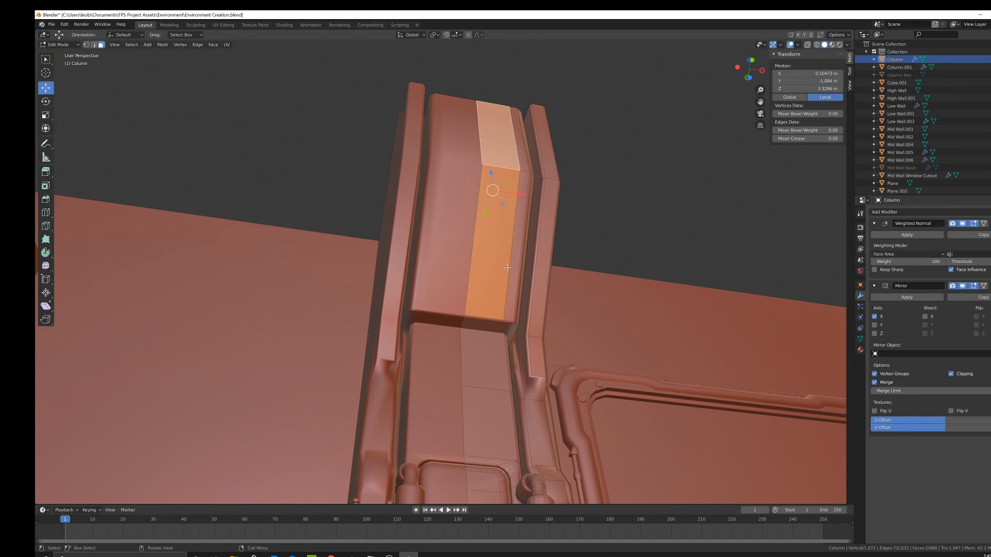
left_click(485, 319, "shift")
middle_click_drag(483, 247, 515, 308)
left_click(94, 44)
key("shift+z")
key("shift+z")
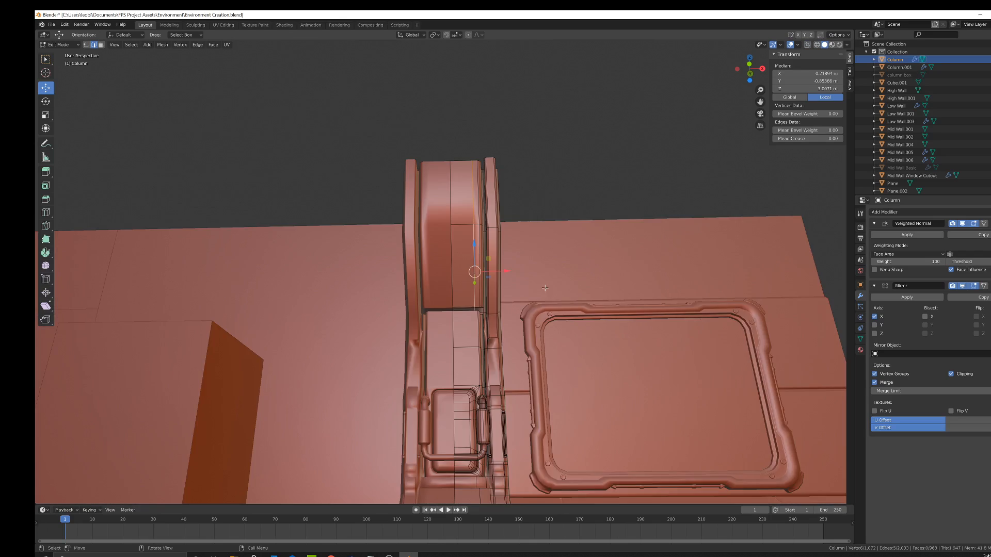
scroll(523, 297, "up", 5)
key("ctrl+b")
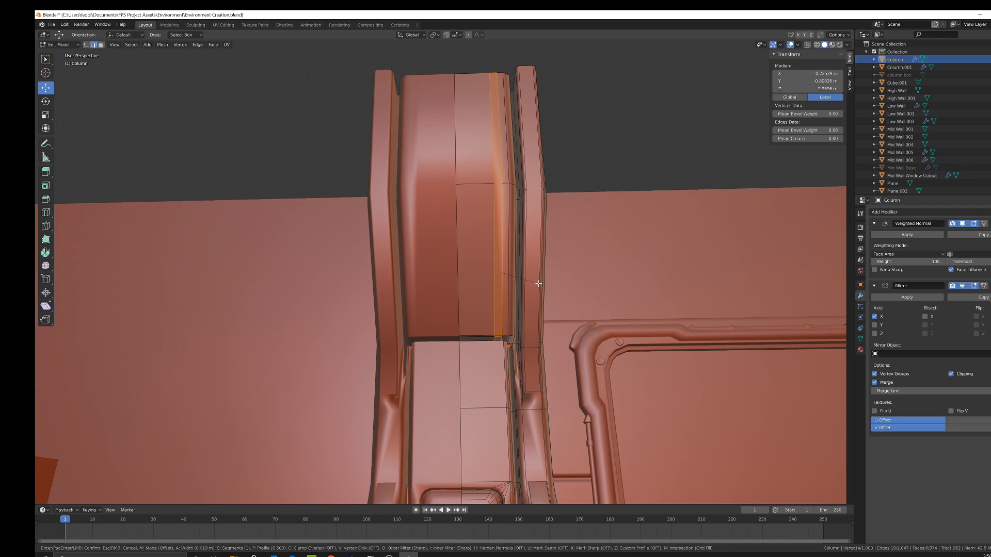
left_click(538, 283)
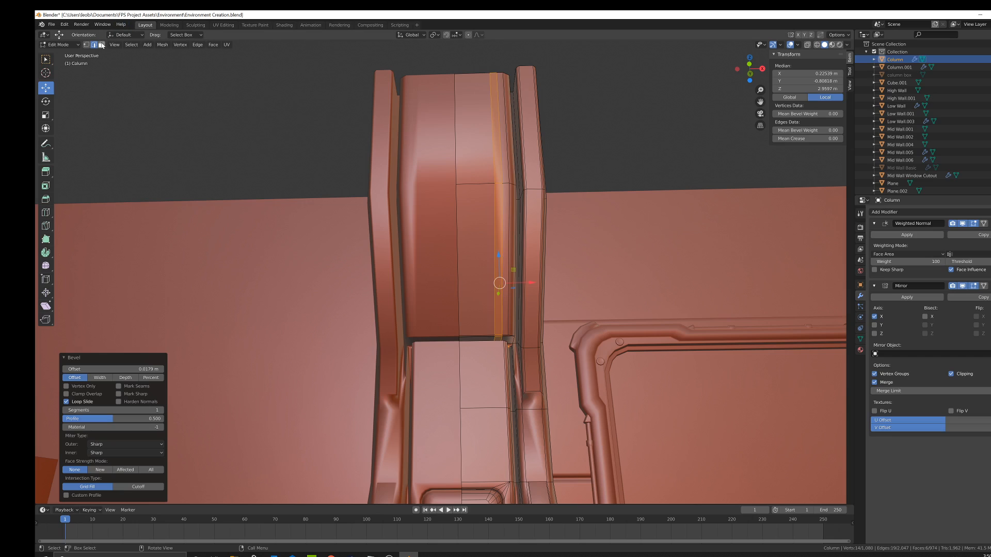
Step: Push the center panel's three inner faces about 0.07 m back toward the wall along Y and unhide the column box
left_click(461, 299)
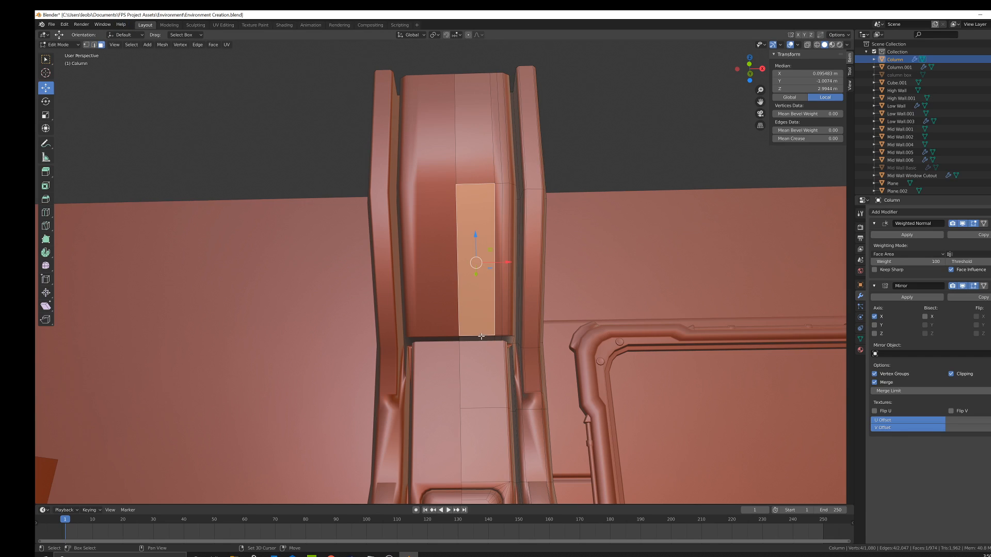
left_click(482, 336, "shift")
left_click(469, 173, "shift")
middle_click_drag(469, 174, 487, 164)
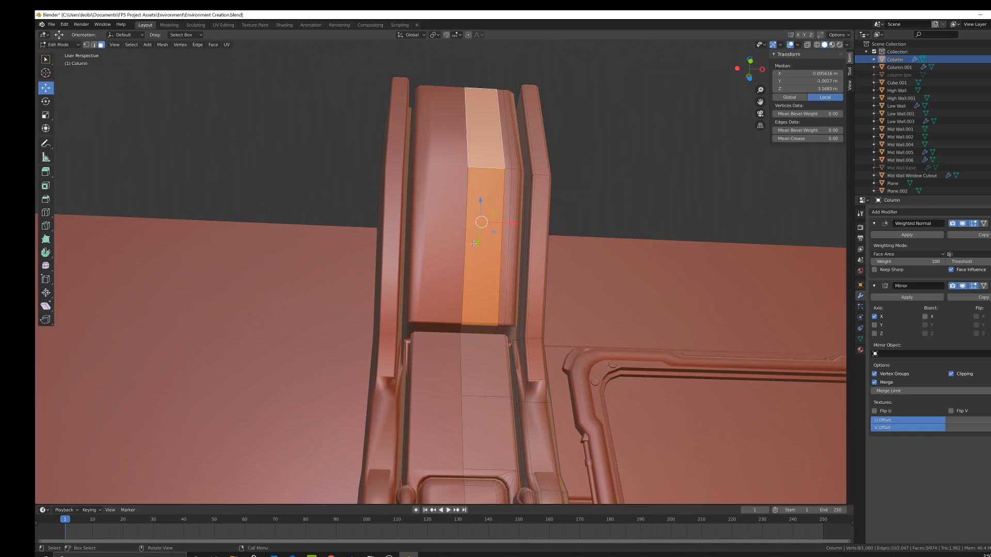
left_click_drag(474, 243, 471, 253)
middle_click_drag(471, 253, 444, 285)
mouse_move(450, 272)
left_mouse_down()
mouse_move(461, 265)
mouse_move(449, 271)
left_mouse_up()
middle_click_drag(449, 272, 497, 277)
key("Tab")
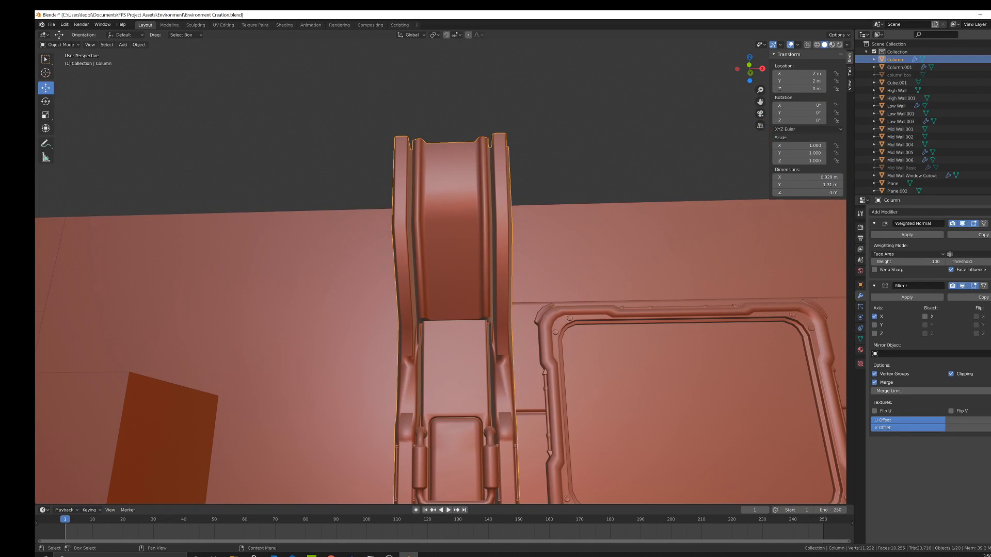
left_click(990, 75)
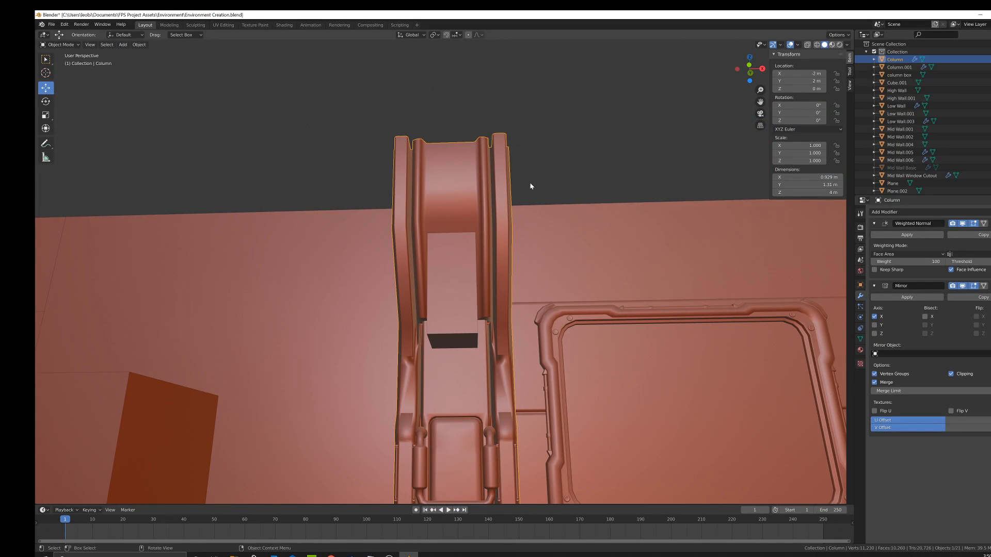
Step: Move the stray corner vertex beneath the column's sloped section 0.0176 m up along Z
middle_click_drag(530, 186, 505, 222)
scroll(505, 318, "up", 3)
key("Tab")
scroll(477, 263, "up", 3)
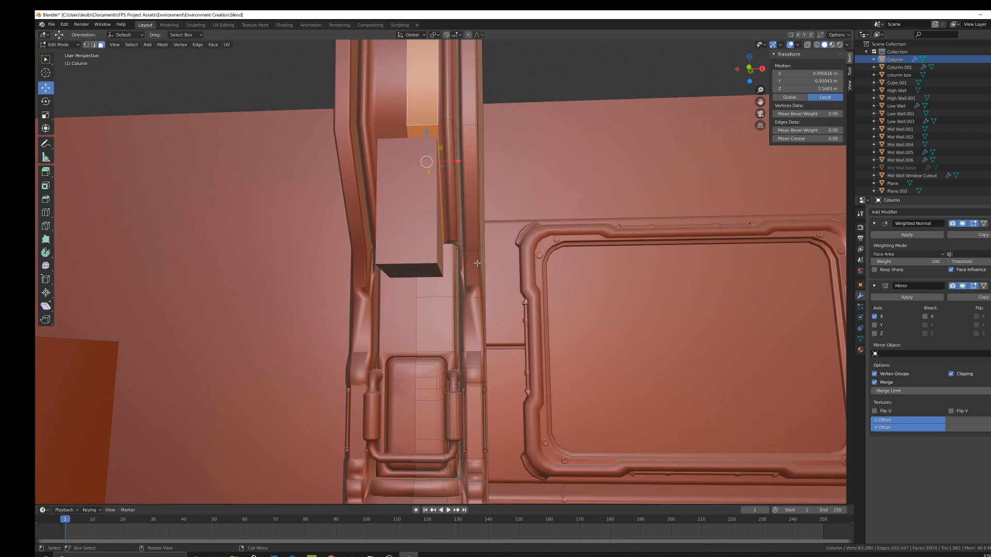
scroll(477, 263, "up", 5)
middle_click_drag(420, 200, 175, 97)
scroll(392, 163, "up", 3)
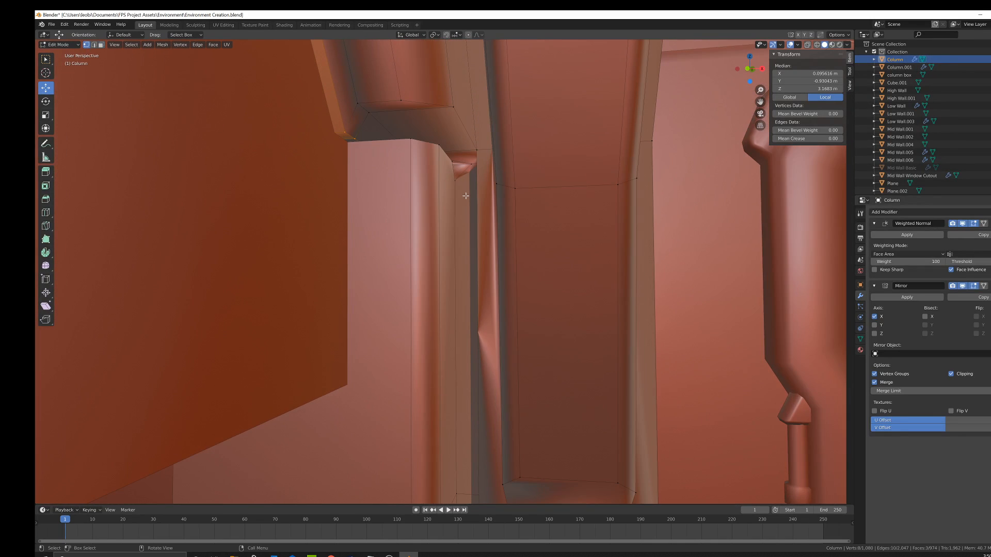
left_click(458, 186)
middle_click_drag(458, 181, 452, 168)
left_click_drag(454, 150, 456, 133)
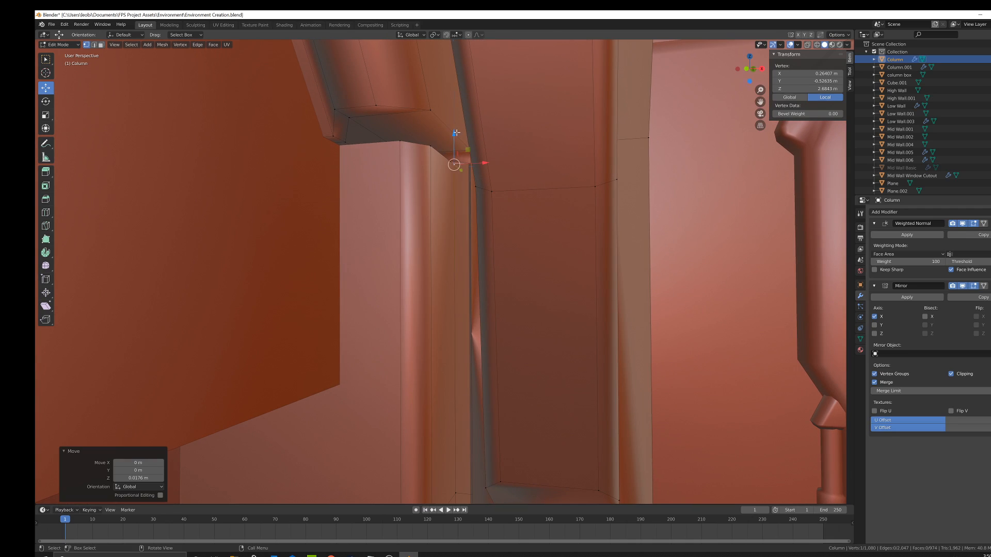
Step: Try to merge the raised corner vertex with its neighbouring vertex
left_click(447, 161, "shift")
right_click(526, 208)
mouse_move(514, 359)
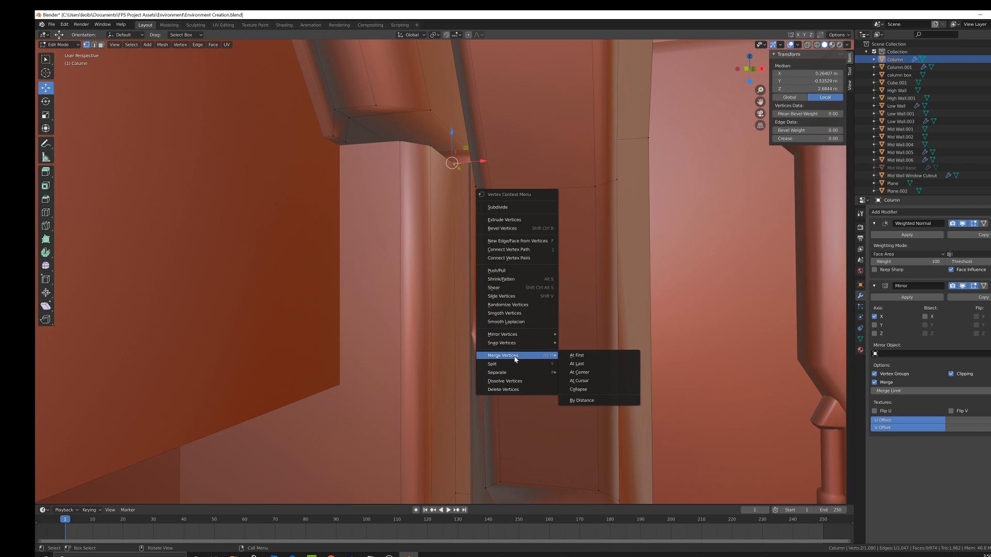
left_click(572, 359)
middle_click_drag(519, 237, 519, 232)
key("ctrl+z")
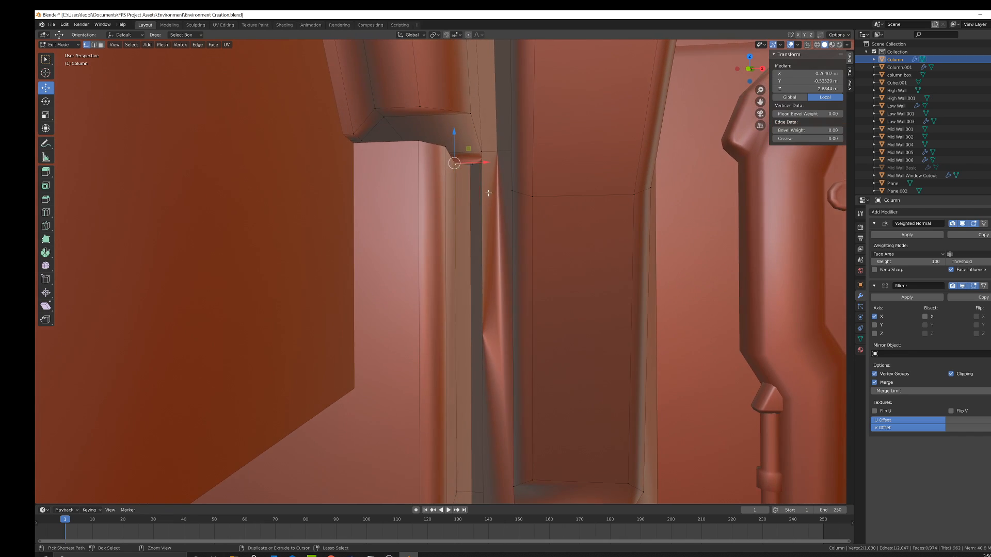
Step: In wireframe, merge the four clustered corner vertices beneath the sloped section with the At Last option
right_click(486, 189)
middle_click_drag(602, 144, 570, 138)
key("z")
middle_click_drag(458, 166, 456, 156)
left_click(437, 174)
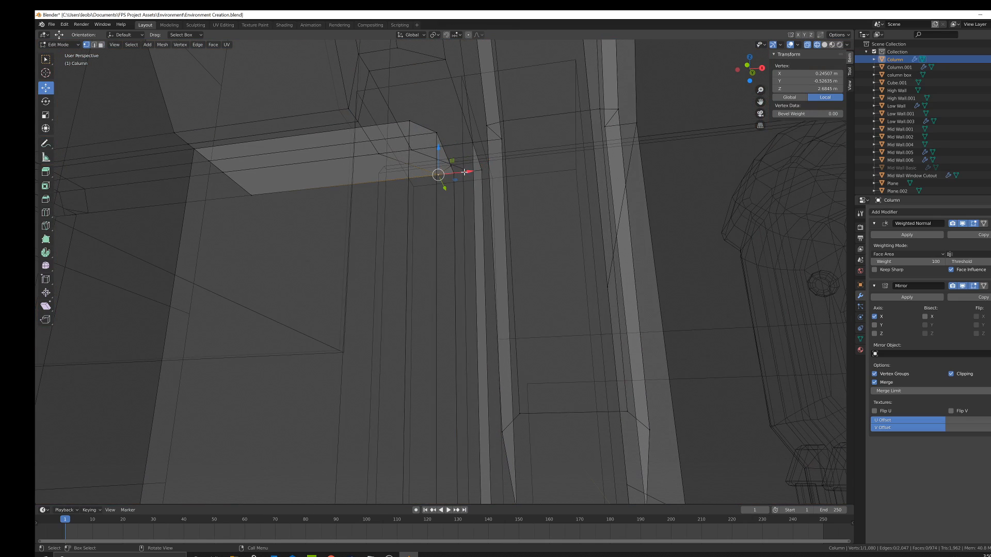
left_click(450, 166, "shift")
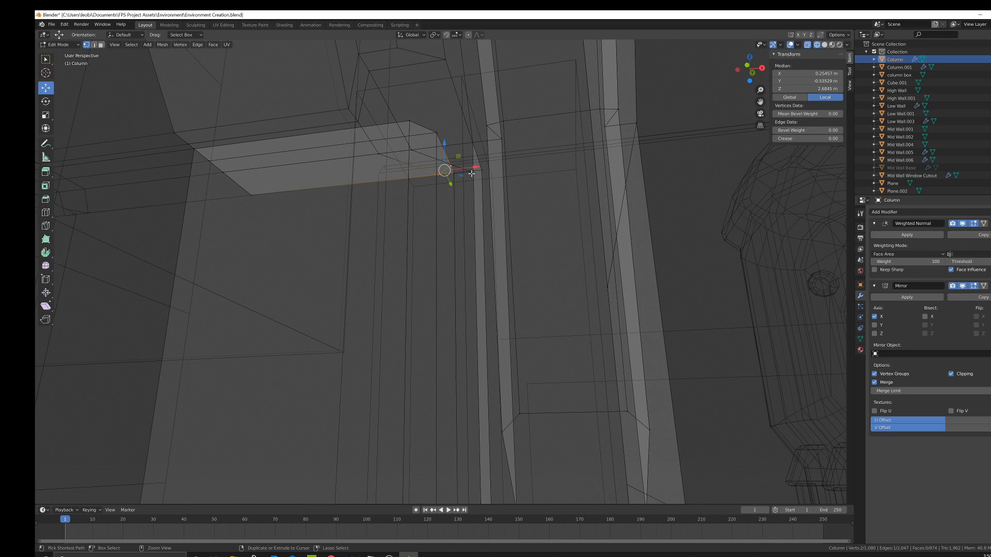
right_click(511, 192)
key("Escape")
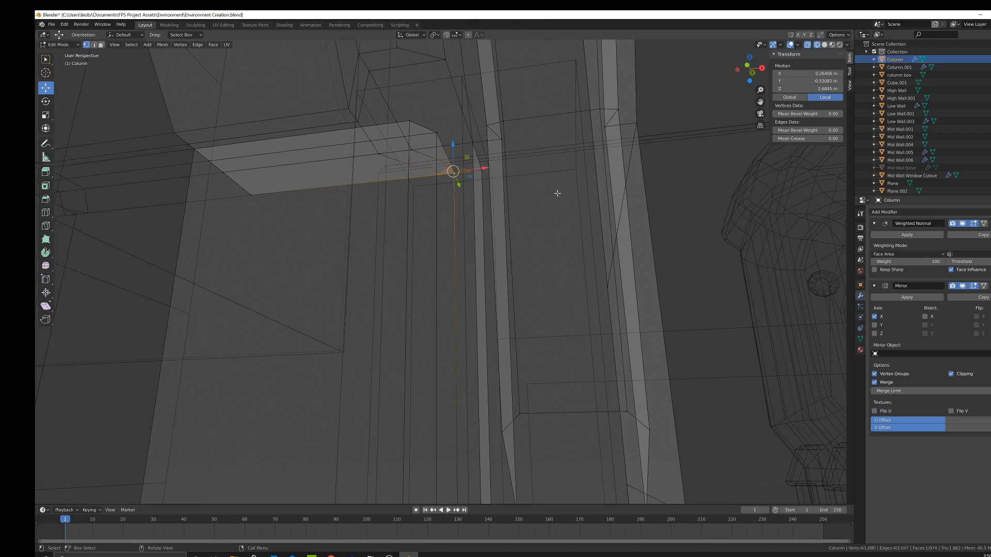
right_click(518, 192)
mouse_move(513, 194)
left_click(571, 201)
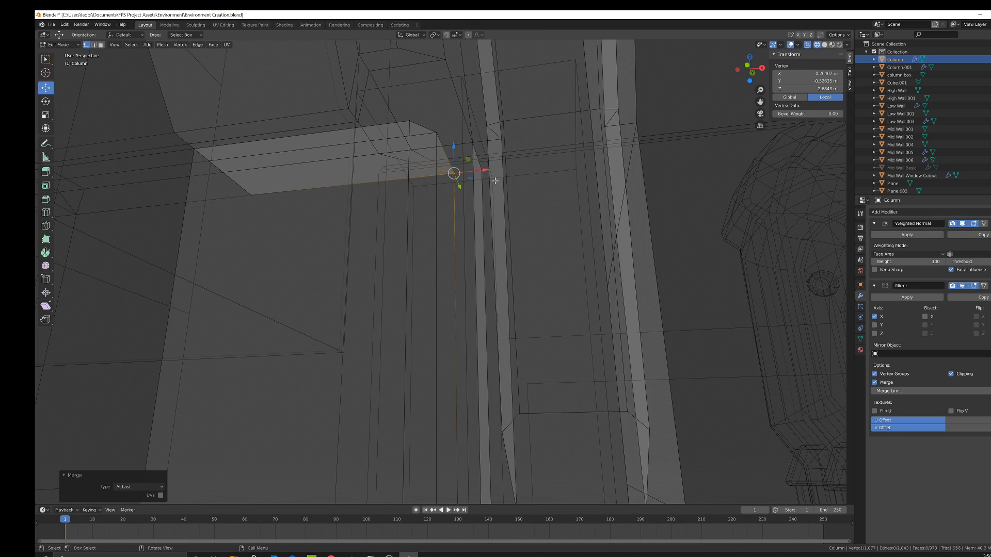
Step: Return to solid shading and inspect the merged corner and the whole upper column with its box
key("z")
left_click(553, 172)
key("Tab")
middle_click_drag(543, 167, 504, 247)
key("Tab")
scroll(525, 202, "down", 4)
scroll(486, 219, "down", 2)
key("Tab")
key("Tab")
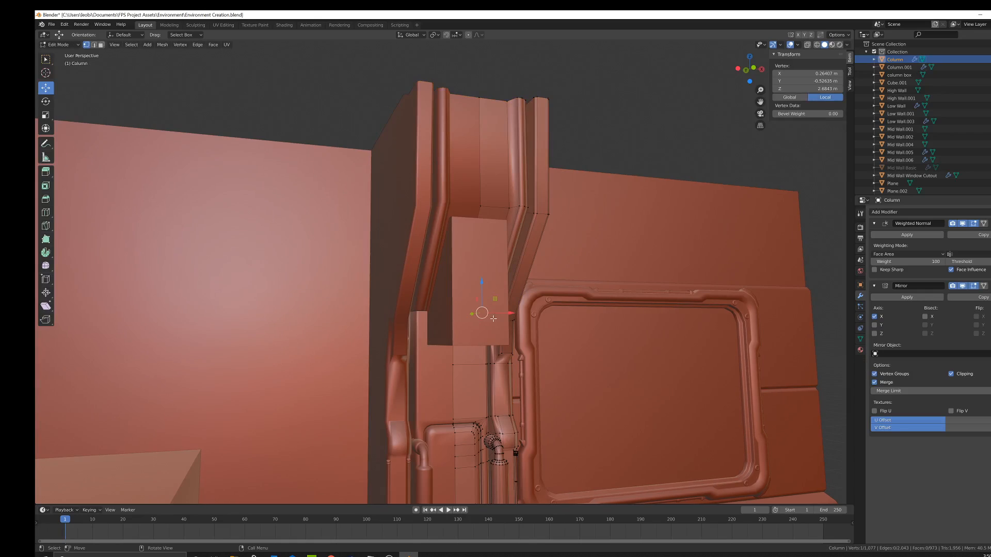
Step: Switch mesh editing from the column to the column box
key("Tab")
left_click(487, 266)
key("Tab")
middle_click_drag(485, 262, 508, 252)
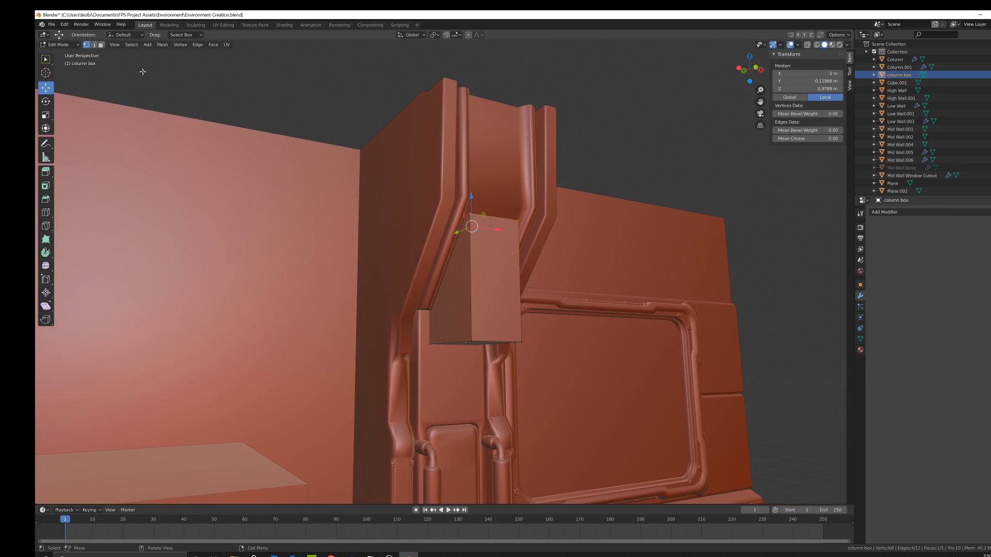
left_click(101, 44)
key("z")
left_click(545, 247)
left_click(464, 290)
key("x")
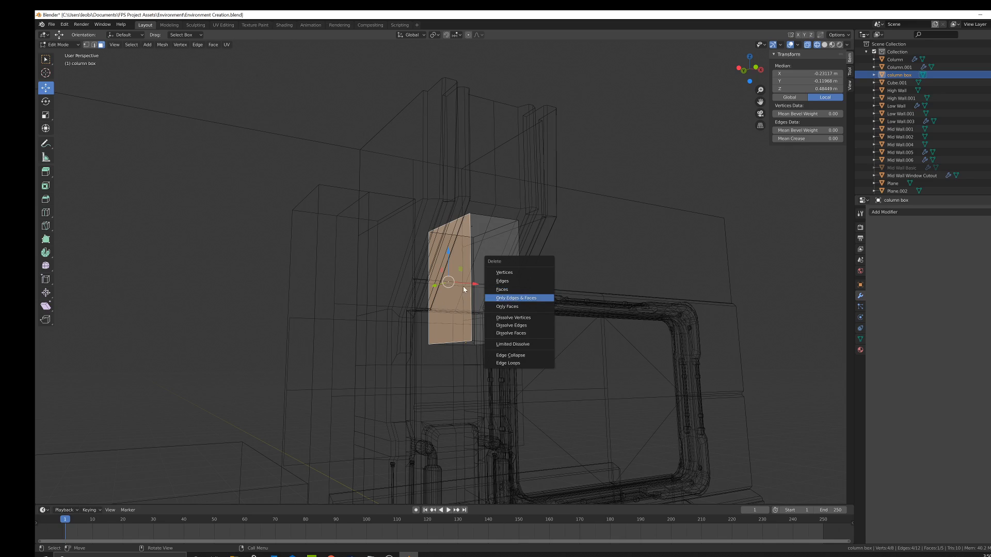
middle_click_drag(508, 282, 465, 288)
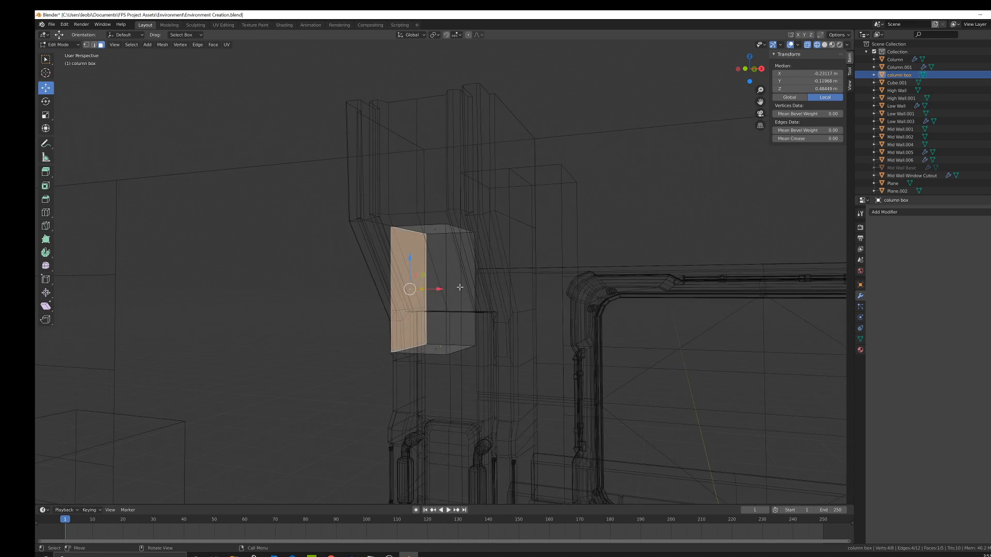
key("z")
left_click(568, 287)
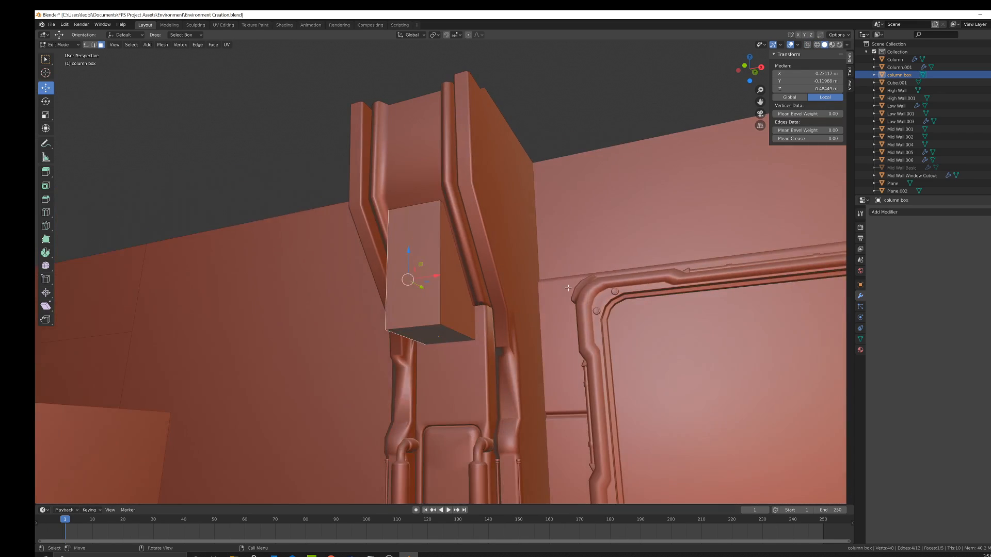
Step: Add one centered vertical loop cut through the column box and mark it as a seam
left_click(46, 212)
left_click(415, 328)
right_click(312, 281)
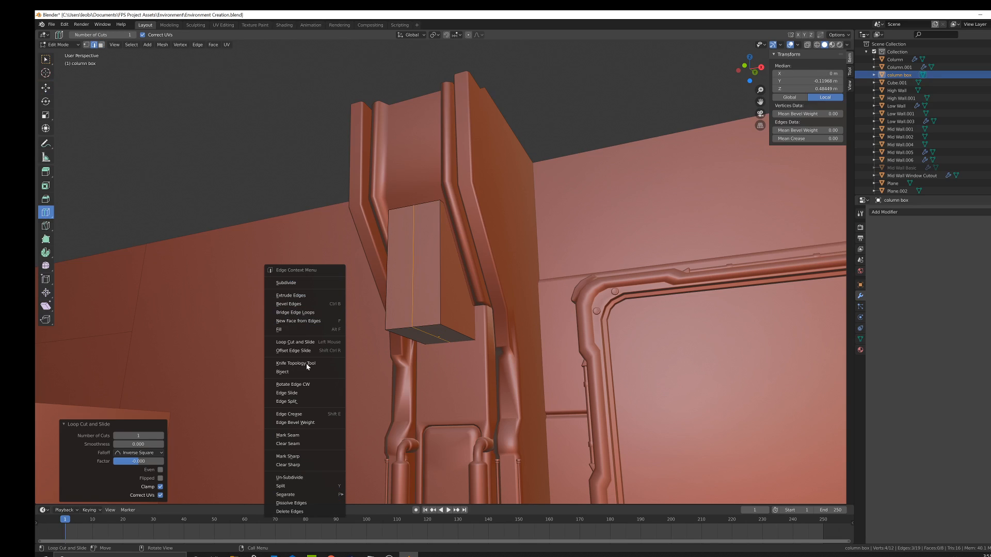
left_click(310, 435)
Step: Delete the half of the column box on the negative X side of the seam
left_click(101, 45)
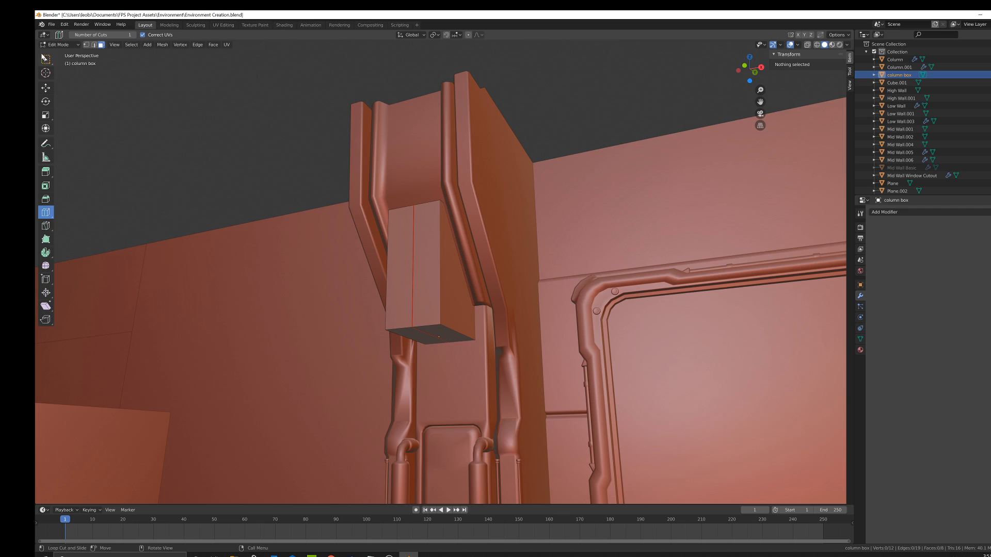
left_click(46, 59)
left_click(402, 263)
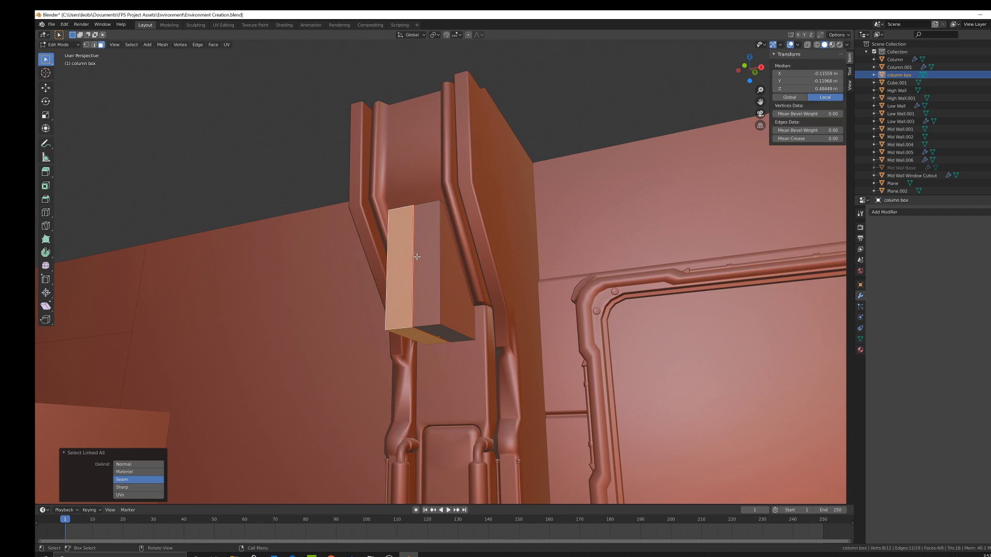
key("x")
left_click(417, 255)
Step: Join the remaining half of the column box into the column so it uses the column's modifiers
key("Tab")
left_click(516, 262)
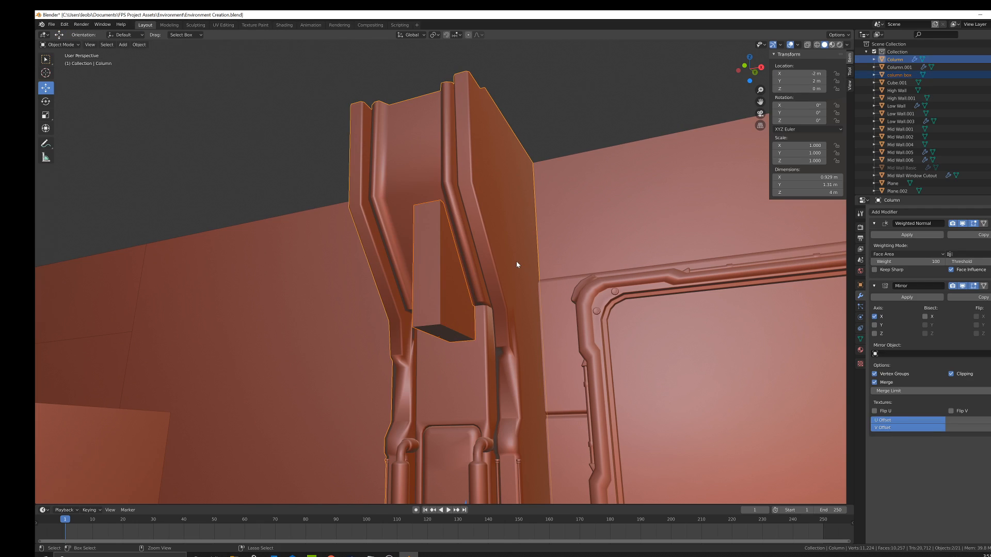
key("ctrl+j")
Step: Bevel the front vertical corner edge of the box under the column's overhang with one segment
key("Tab")
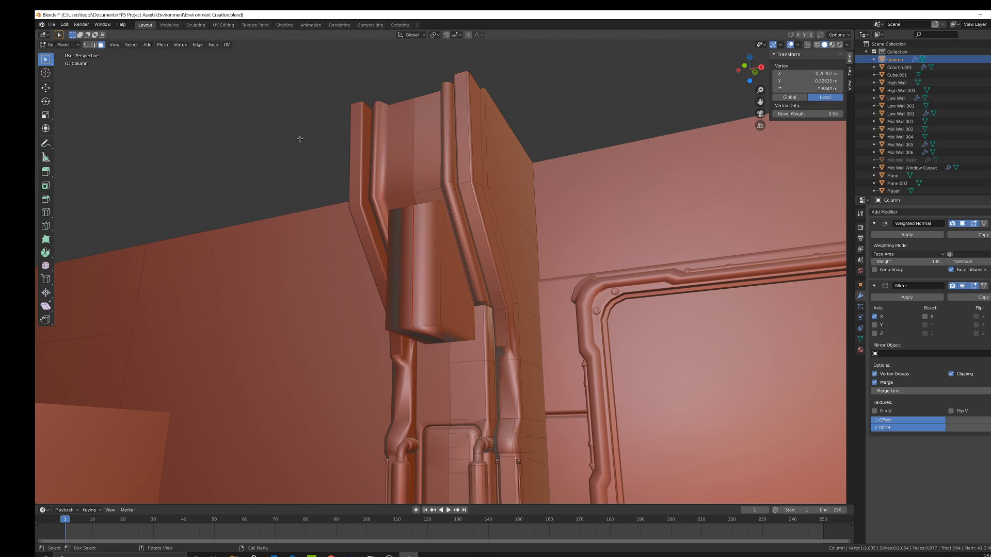
left_click(94, 44)
left_click(439, 313)
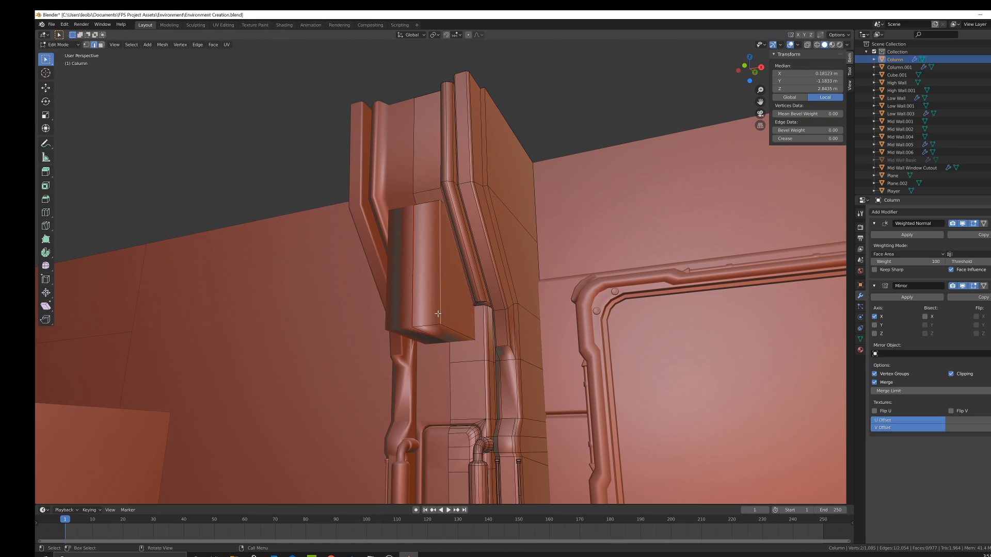
key("ctrl+b")
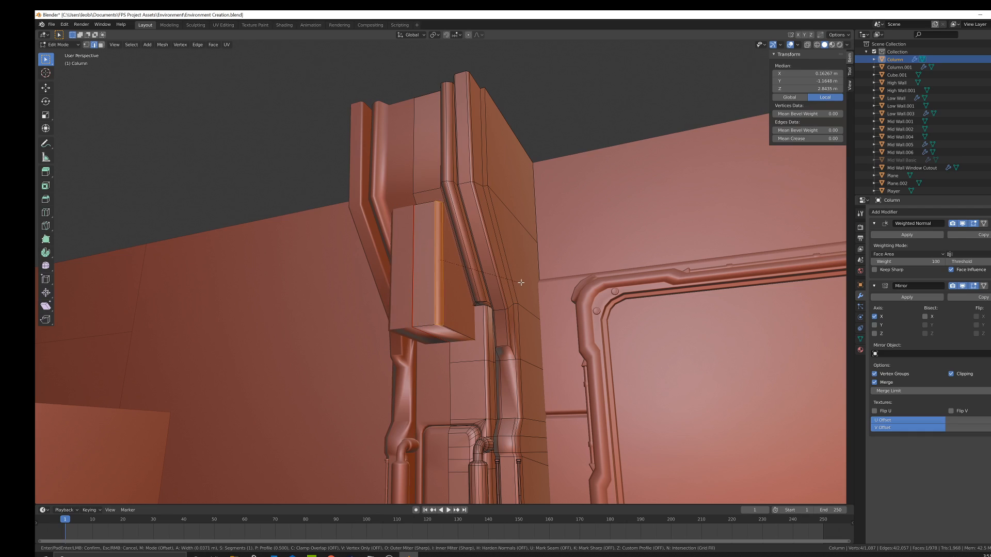
left_click(508, 284)
Step: Try a second bevel on the edge of the box's already beveled front corner
left_click(438, 294)
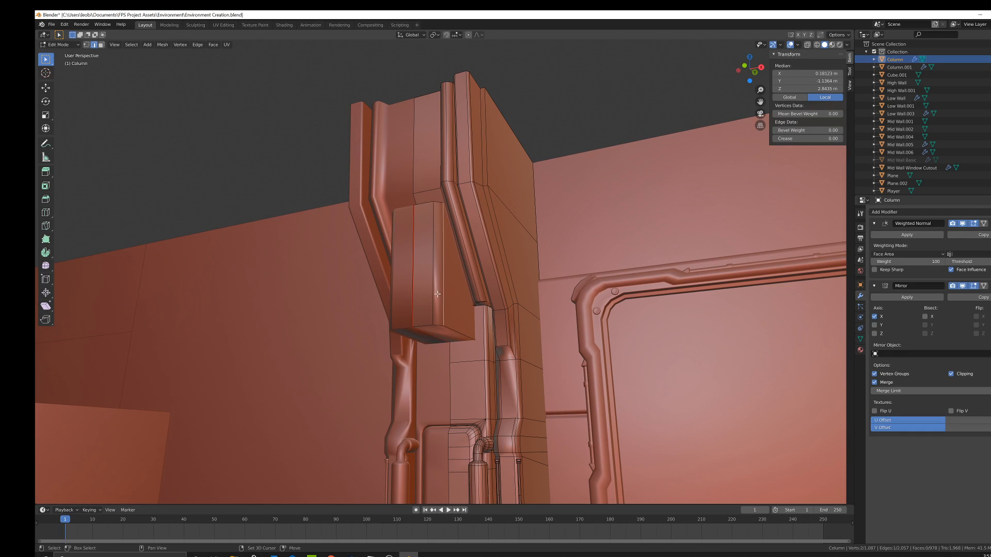
key("ctrl+b")
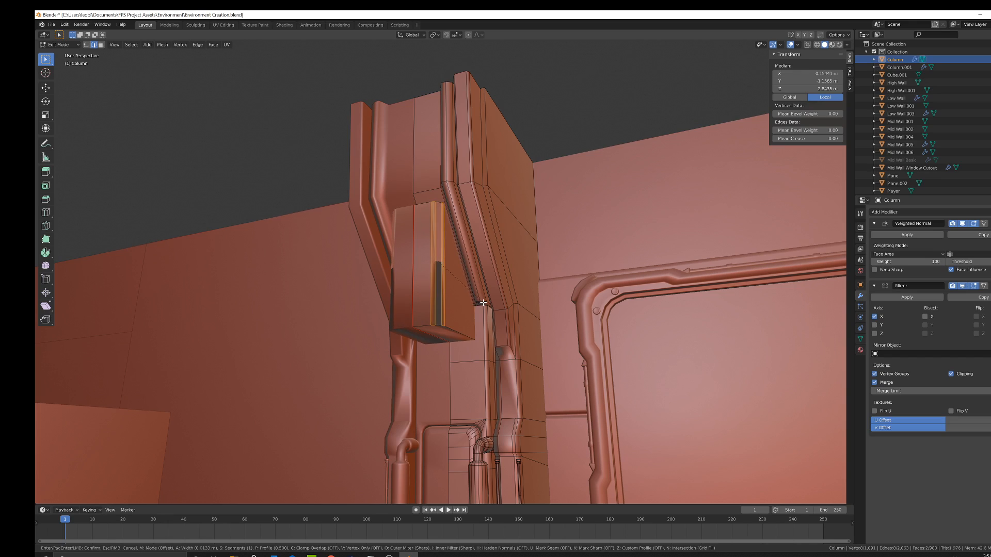
left_click(485, 303)
Step: Try to bevel the edge loops around the box's top and bottom faces
left_click(427, 324)
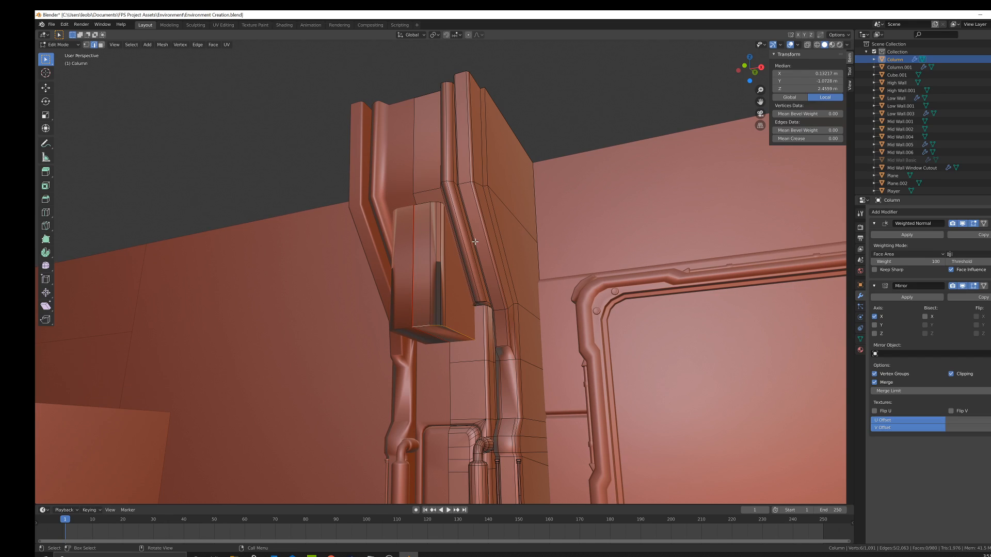
middle_click_drag(475, 242, 497, 287)
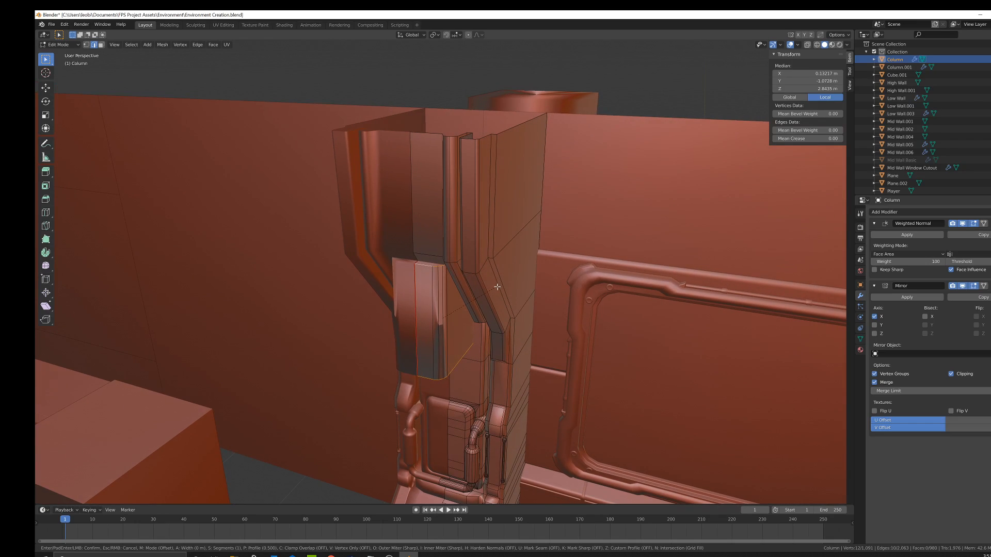
key("ctrl+b")
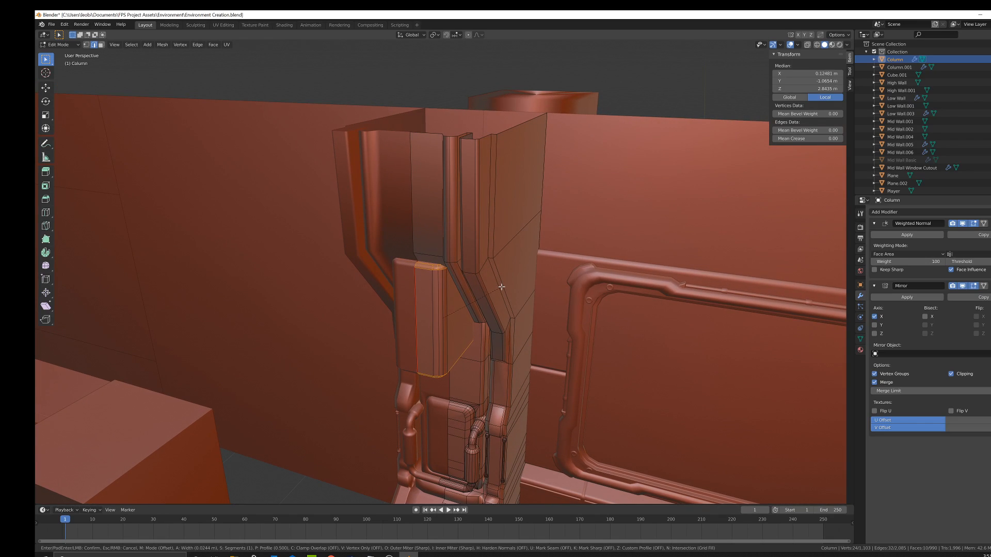
left_click(503, 286)
middle_click_drag(504, 286, 488, 280)
key("Tab")
key("Tab")
scroll(483, 285, "up", 2)
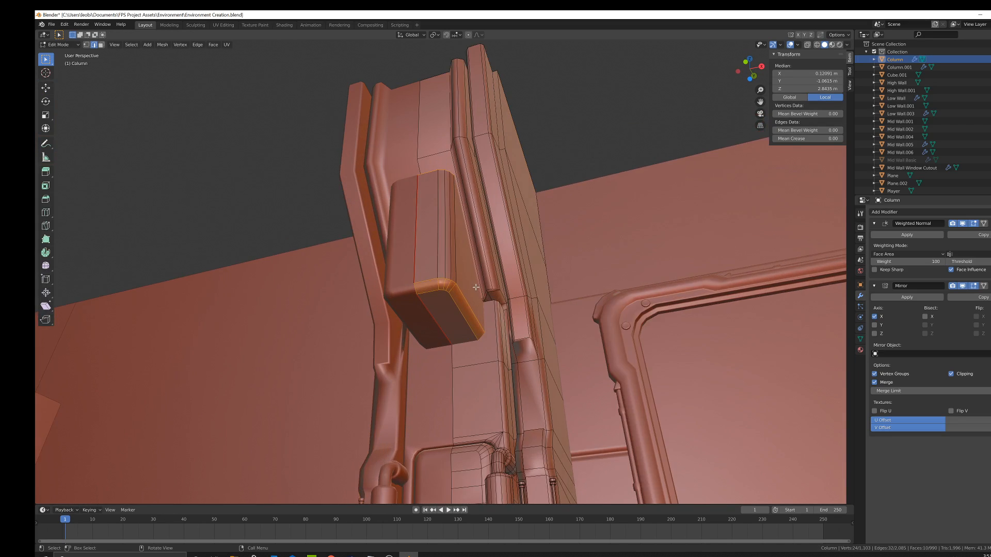
Step: Bevel the box's top and bottom edge loops again with a wider width, and undo that attempt
key("Tab")
key("Tab")
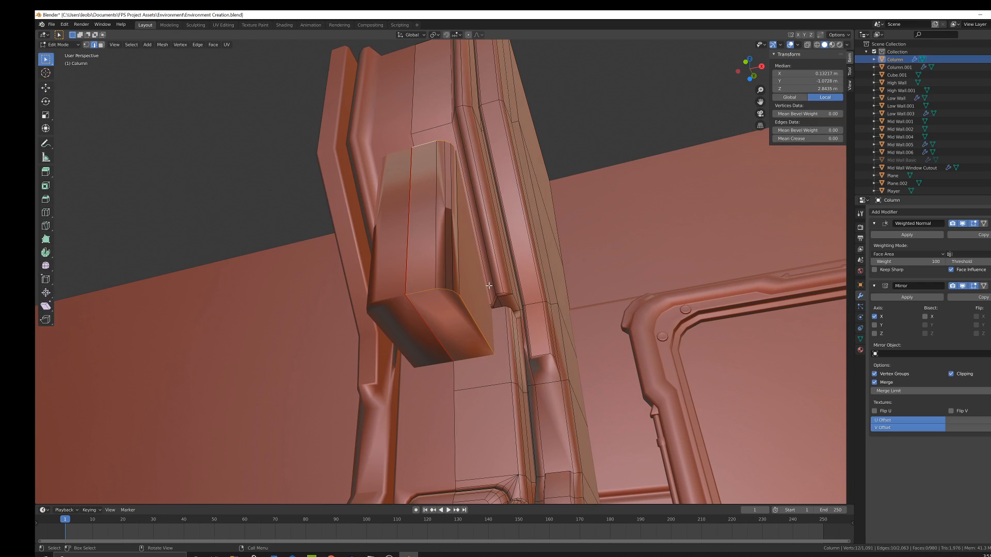
key("ctrl+b")
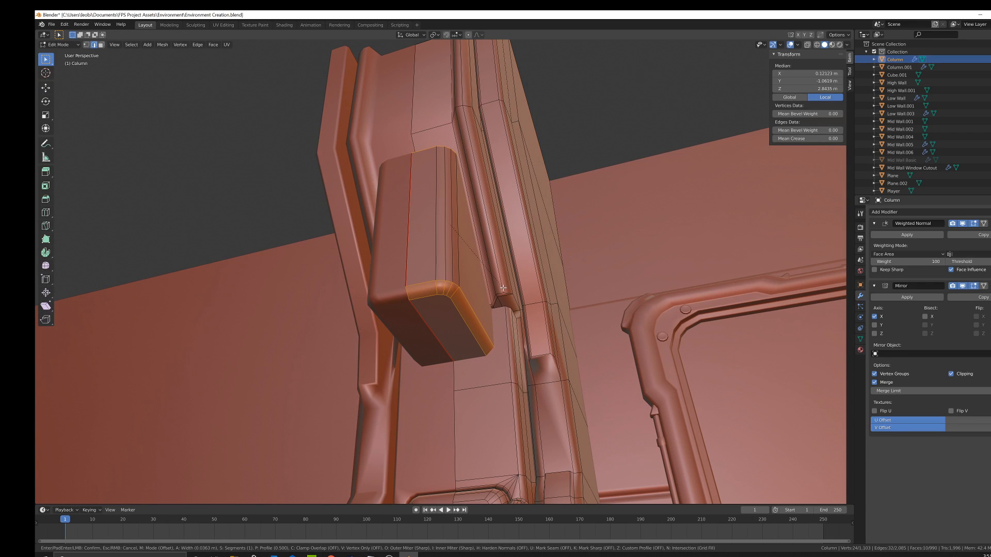
left_click(503, 288)
middle_click_drag(503, 287, 469, 243)
key("ctrl+z")
Step: Bevel the edge loops around the box's top and bottom faces over the single corner bevel
middle_click_drag(417, 223, 467, 248)
key("ctrl+b")
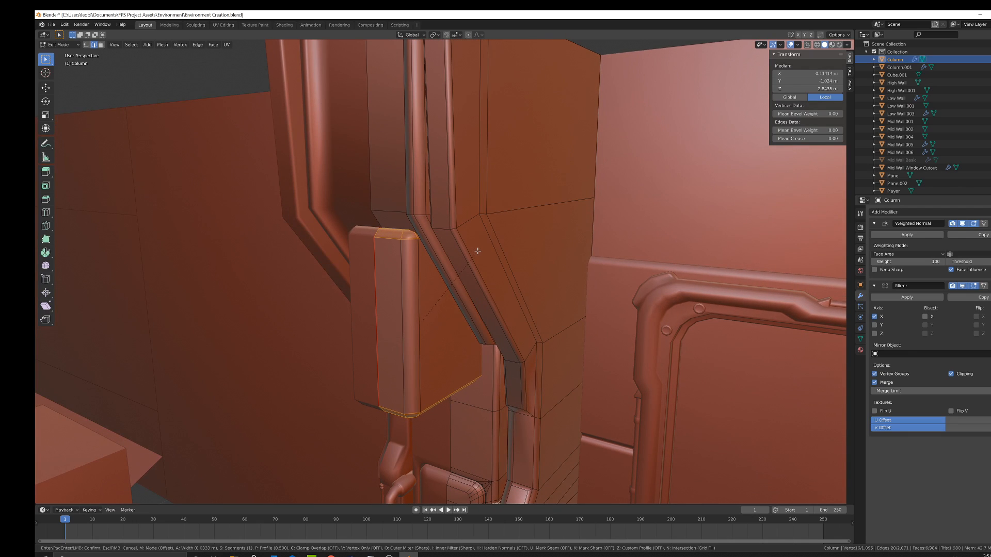
left_click(477, 251)
Step: Examine the beveled box on the column from a distance, with and without its mesh edges shown
key("Tab")
scroll(477, 289, "down", 4)
mouse_move(477, 312)
middle_mouse_down()
mouse_move(474, 275)
mouse_move(447, 310)
mouse_move(472, 293)
mouse_move(506, 332)
mouse_move(493, 304)
middle_mouse_up()
scroll(457, 295, "down", 4)
scroll(447, 310, "up", 4)
key("Tab")
scroll(493, 301, "up", 3)
key("Tab")
scroll(485, 308, "down", 4)
key("Tab")
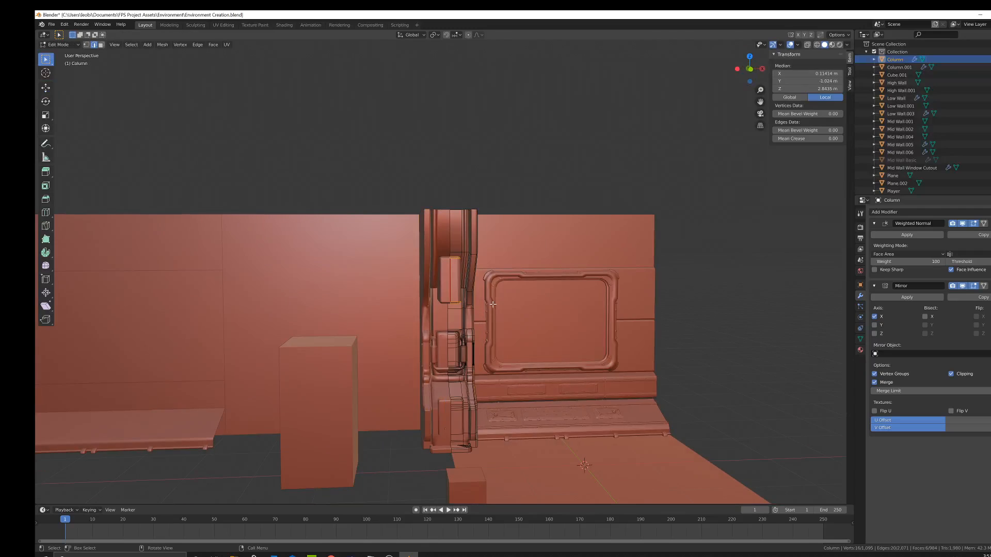
Step: Select all linked geometry of the box and widen it by moving it about 0.038 m along X
scroll(493, 305, "up", 4)
key("ctrl+l")
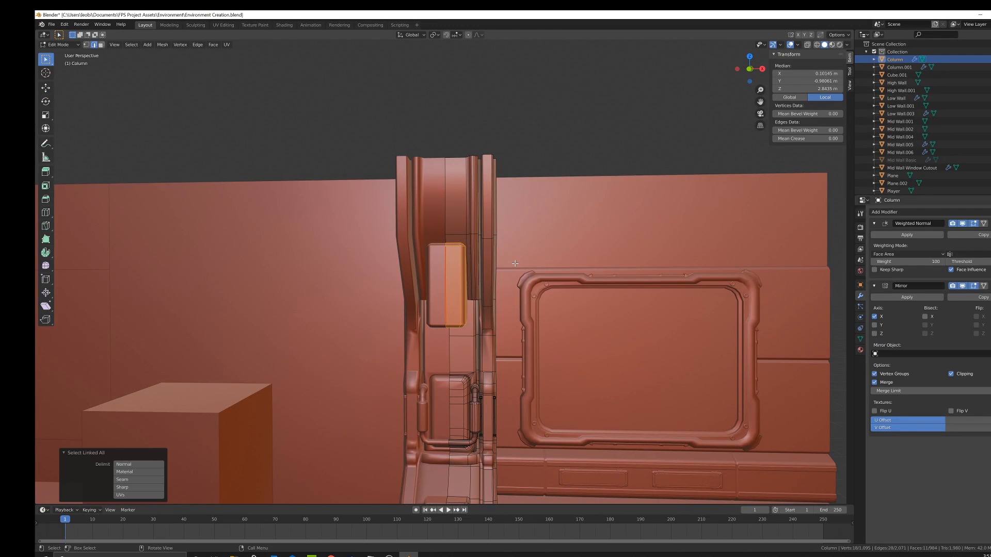
key("shift+space")
key("g")
scroll(441, 267, "up", 2)
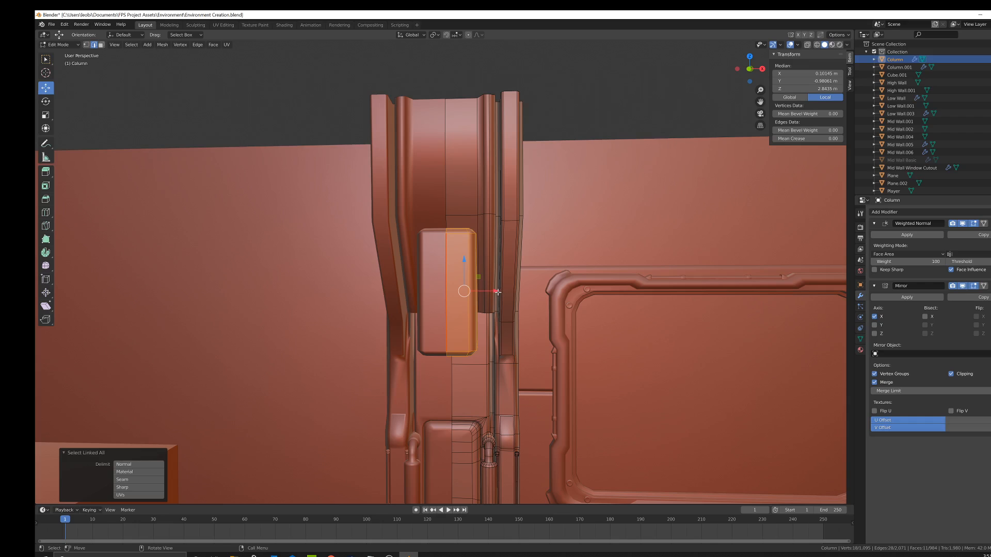
left_click_drag(500, 292, 507, 288)
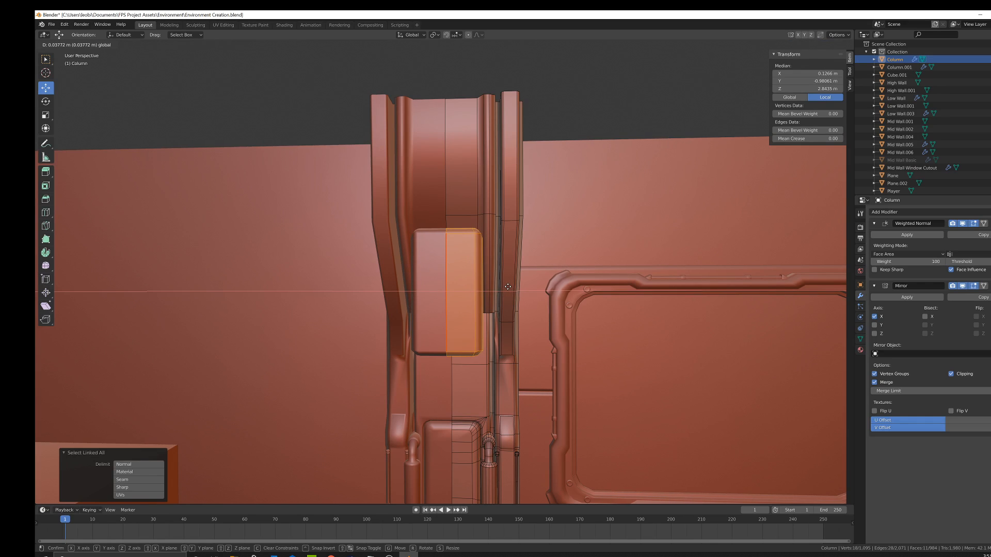
Step: Check the box in wireframe, return to solid shading and move it about 0.004 m along Y toward the column
key("Tab")
mouse_move(507, 300)
middle_mouse_down()
mouse_move(492, 268)
mouse_move(461, 304)
mouse_move(416, 292)
middle_mouse_up()
key("Tab")
scroll(465, 297, "up", 3)
key("shift+z")
key("z")
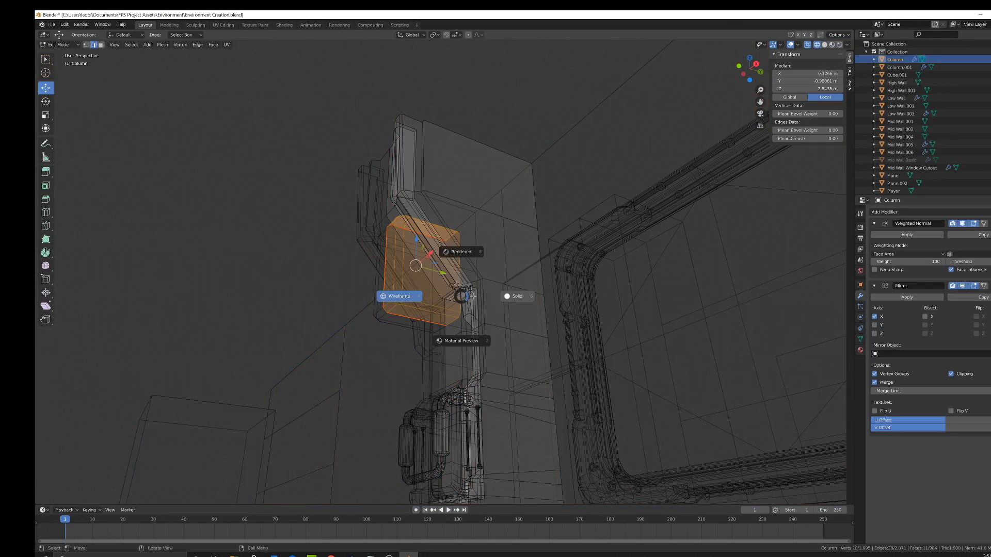
left_click(509, 296)
left_click_drag(444, 274, 448, 273)
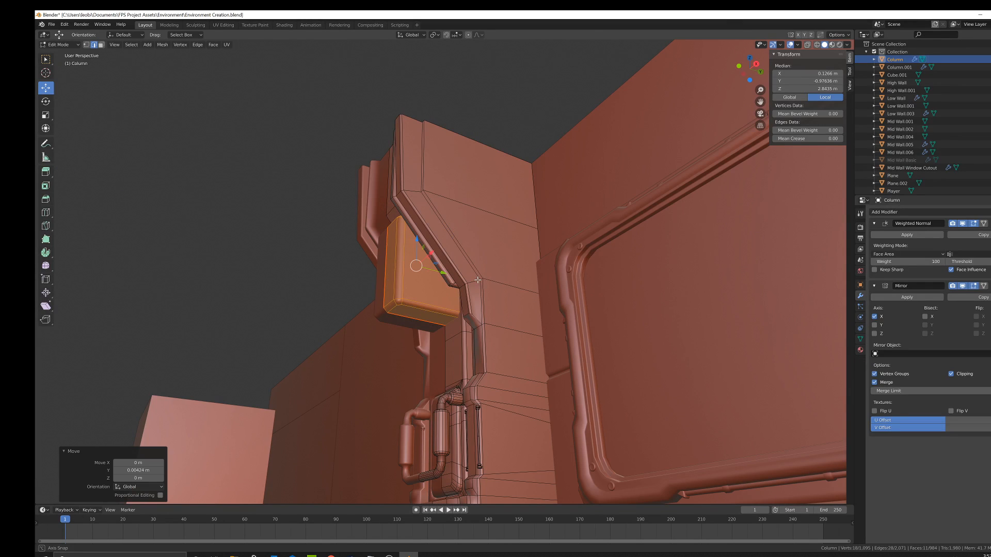
Step: Clear the selection and examine the whole column with its new box from several angles
middle_click_drag(478, 280, 455, 314)
key("Tab")
scroll(452, 265, "down", 2)
key("Tab")
key("alt+a")
scroll(474, 280, "down", 3)
key("Tab")
scroll(465, 296, "up", 4)
key("Tab")
middle_click_drag(432, 271, 464, 263)
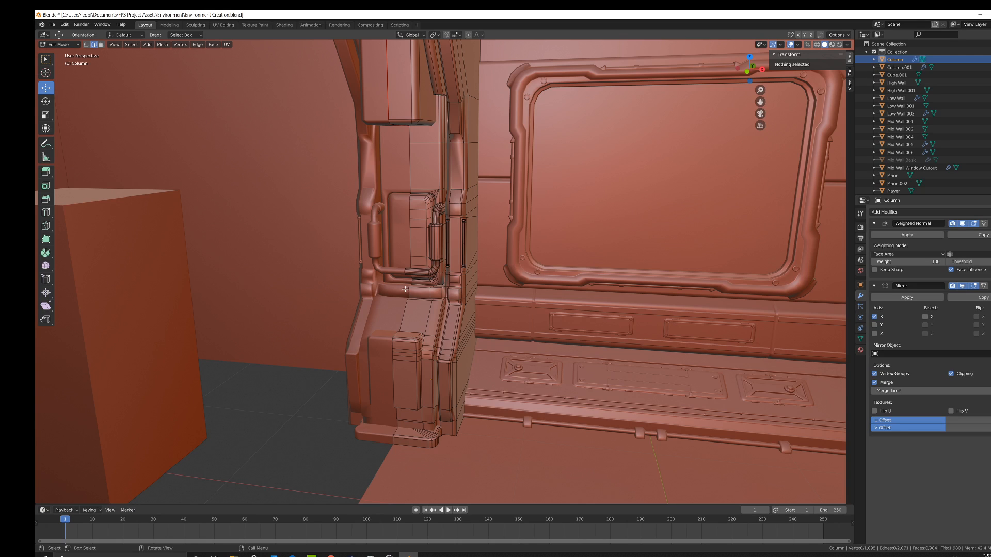
middle_click_drag(438, 120, 438, 248, "shift")
key("Tab")
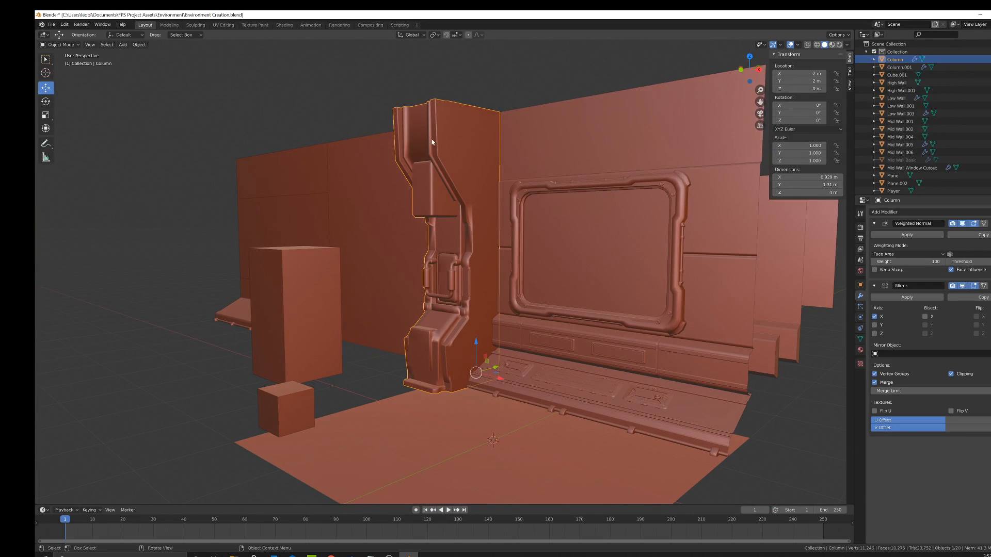
Step: Duplicate the small floor cube, raise the copy 3 m along Z and move it along Y to the column's upper front
middle_click_drag(426, 133, 371, 351)
left_click(327, 403)
key("shift+d")
right_click(338, 393)
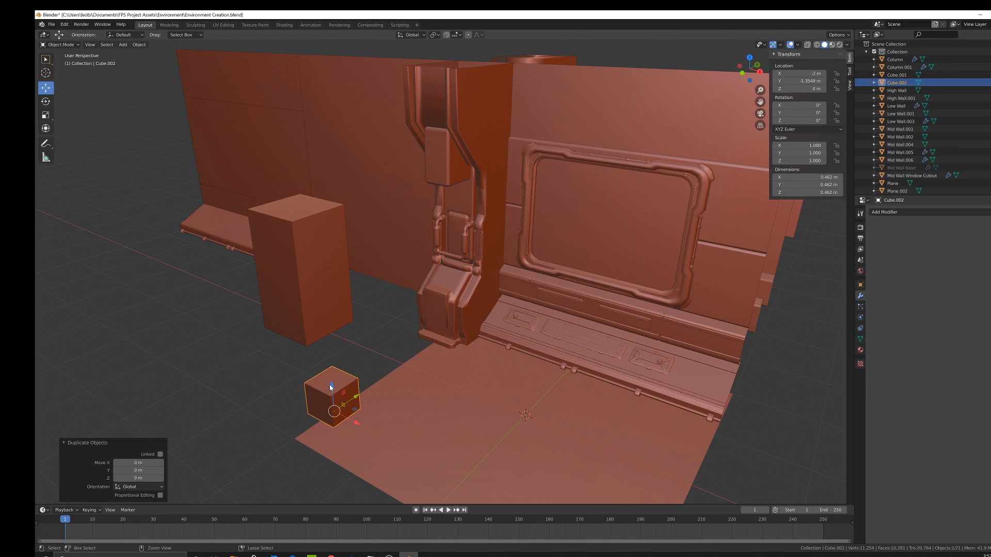
left_click_drag(331, 388, 363, 145, "ctrl")
middle_click_drag(374, 186, 367, 281, "shift")
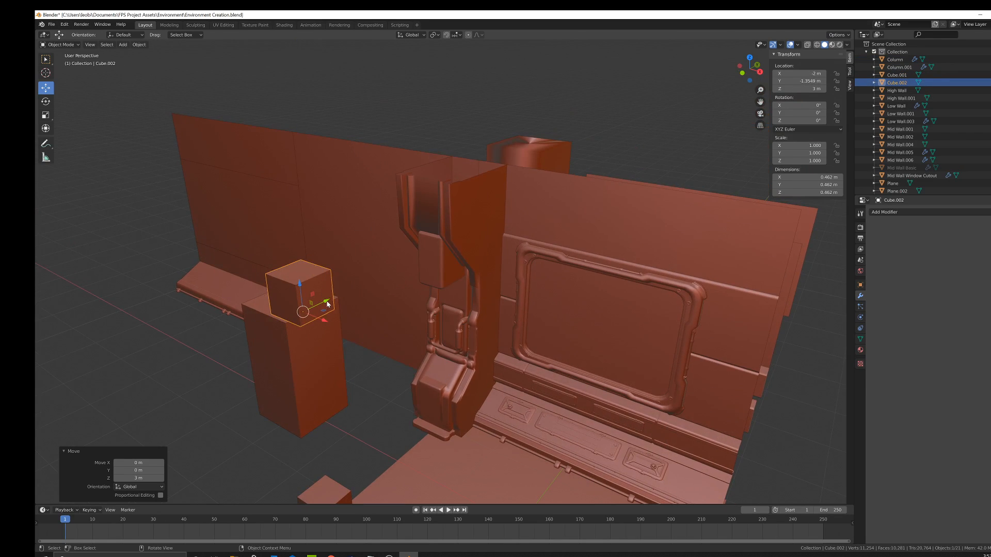
left_click_drag(327, 304, 457, 251)
left_click(448, 254)
middle_click_drag(448, 254, 463, 262)
Step: Add one centered vertical loop cut through the duplicated cube and mark it as a seam
key("Tab")
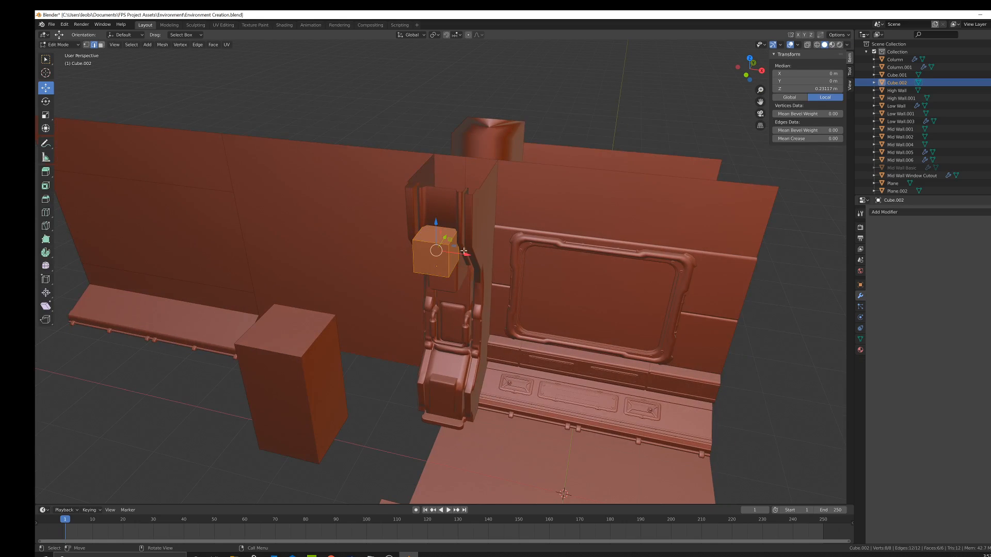
left_click(49, 212)
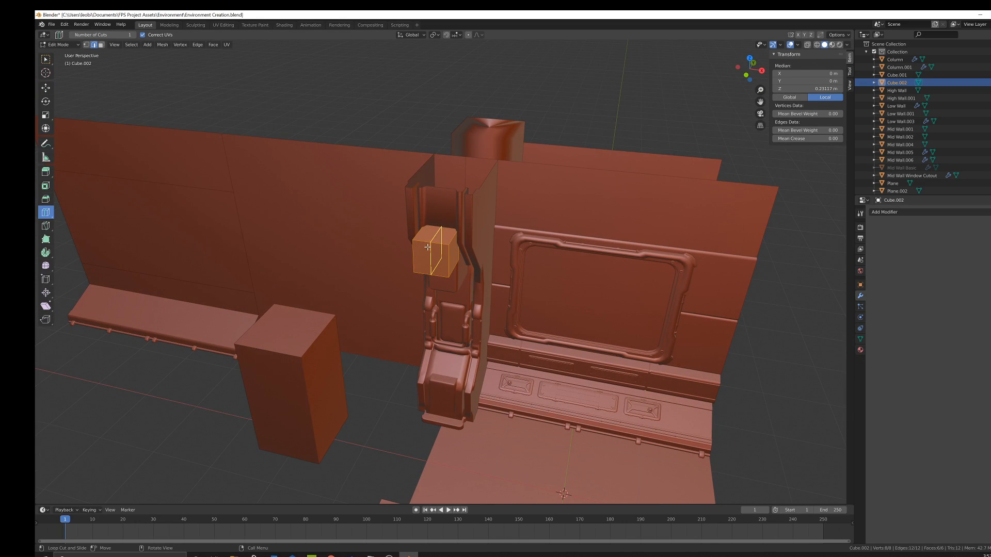
left_click(427, 248)
right_click(361, 268)
left_click(340, 269)
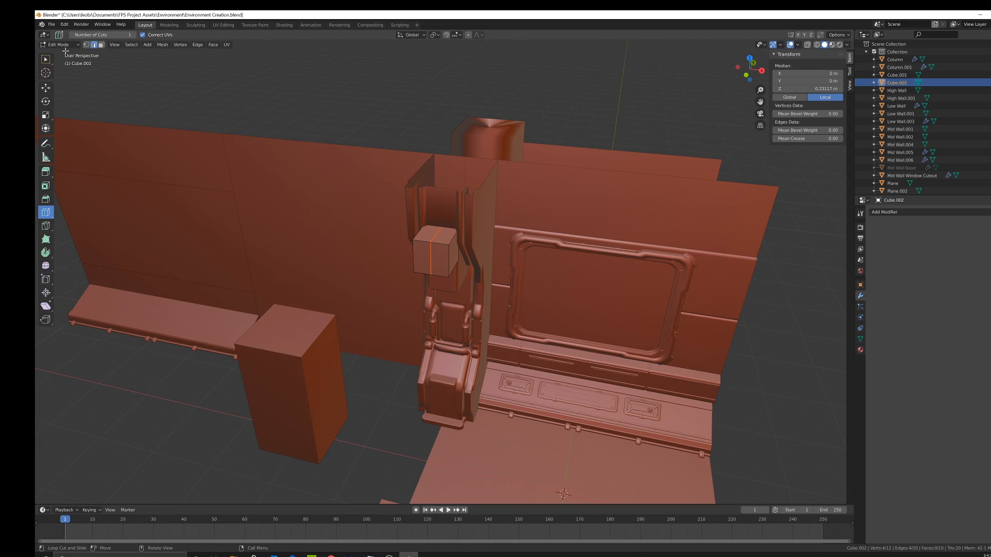
Step: Delete the half of the duplicated cube on the negative X side of the seam
left_click(46, 59)
left_click(101, 45)
scroll(412, 231, "up", 3)
left_click(413, 231)
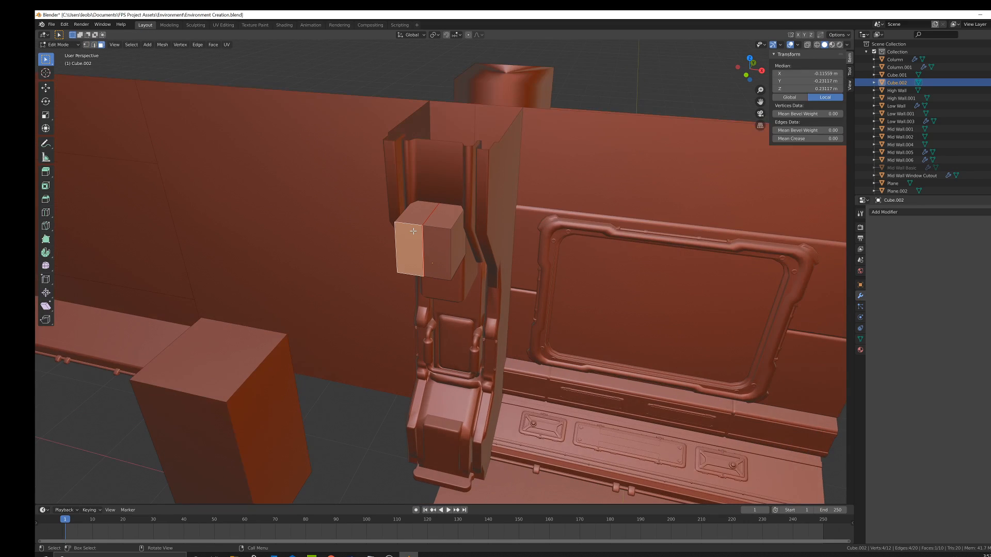
key("ctrl+l")
key("x")
left_click(413, 231)
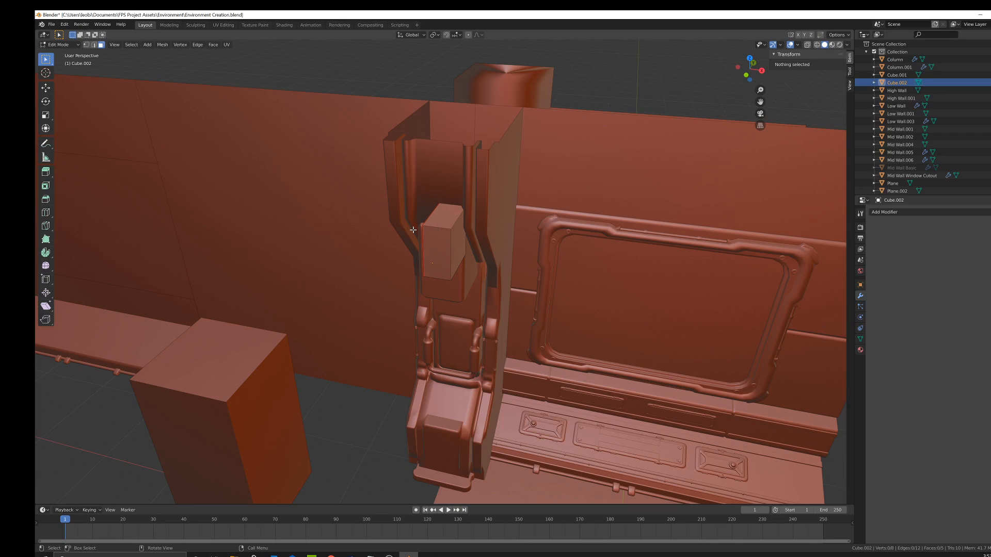
key("Tab")
Step: Pull the remaining half cube out in front of the column along Y and flatten it along Z
middle_click_drag(415, 237, 434, 250)
left_click_drag(427, 248, 410, 260)
key("s")
key("z")
left_click(398, 233)
Step: Join the flattened half cube into the column and open the combined mesh for editing
left_click(489, 250, "shift")
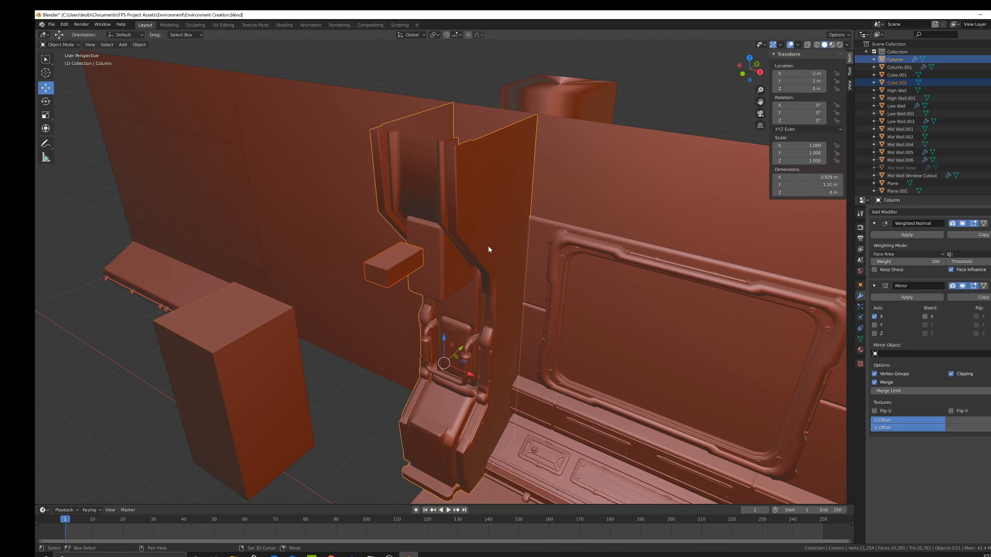
key("ctrl+j")
key("Tab")
Step: Select the joined flat box's linked geometry and raise it about 0.39 m along Z, adjusting its distance from the column along Y
middle_click_drag(488, 248, 411, 260)
scroll(411, 259, "up", 2)
key("ctrl+l")
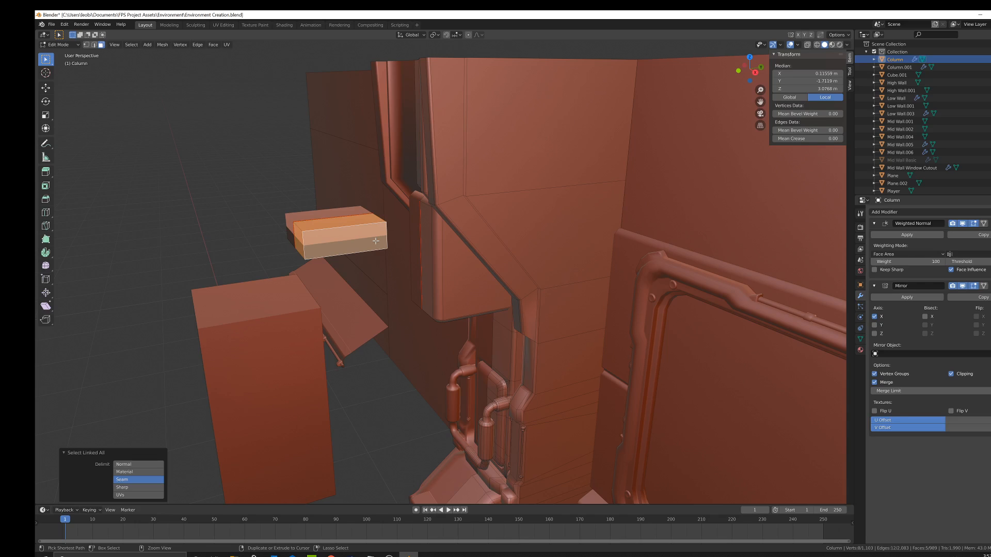
left_click(45, 87)
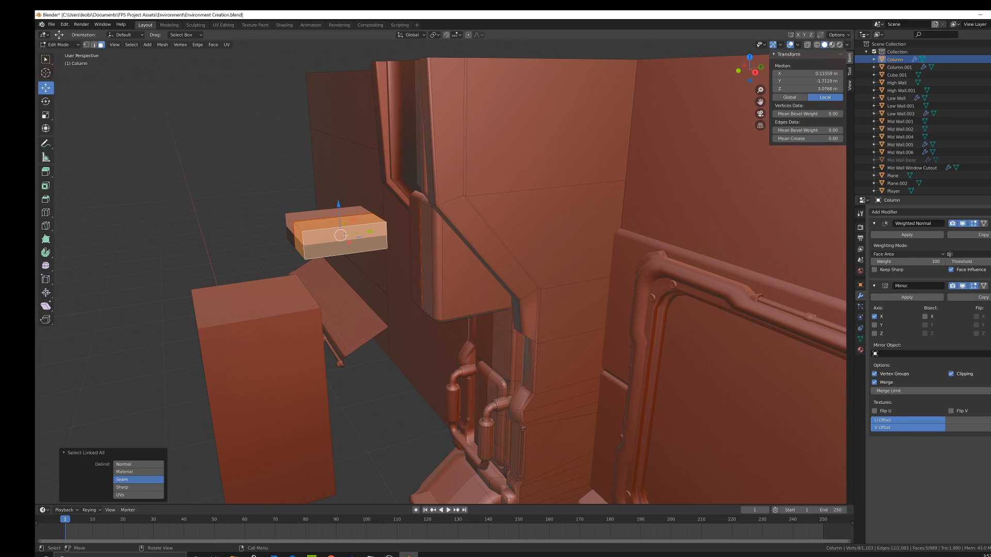
left_click_drag(371, 232, 376, 231)
key("g")
key("z")
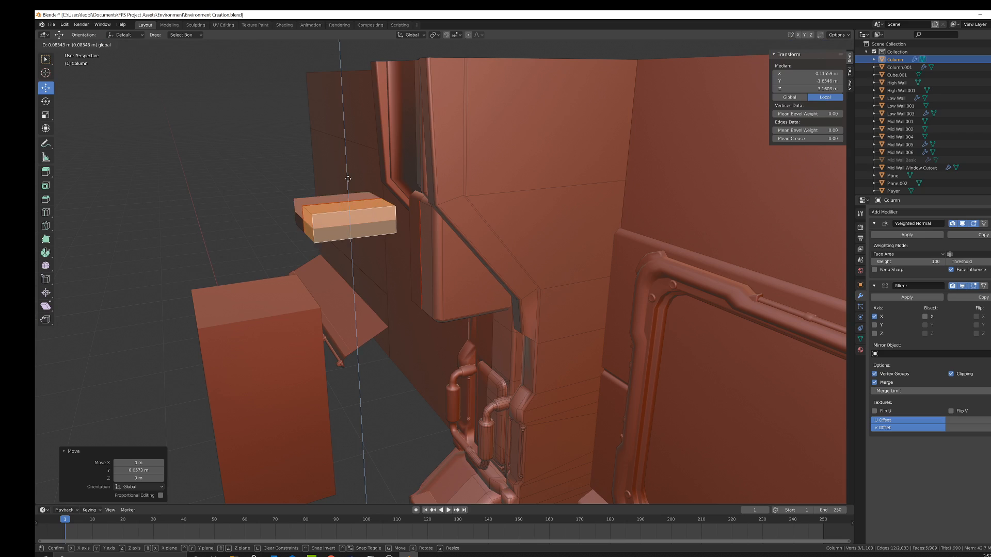
left_click(346, 148)
left_click_drag(381, 181, 369, 181)
left_click_drag(336, 150, 330, 134)
middle_click_drag(402, 178, 440, 261)
key("Tab")
key("Tab")
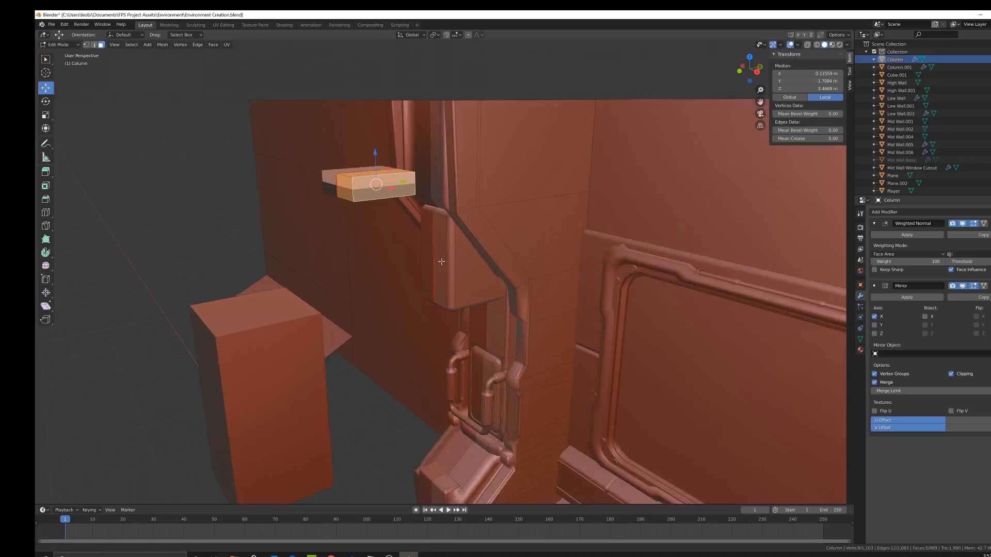
Step: Select the flat box's top face and lower it about 0.064 m along Z
middle_click_drag(408, 206, 413, 253, "shift")
scroll(413, 254, "up", 3)
left_click(405, 209)
middle_click_drag(406, 209, 366, 234)
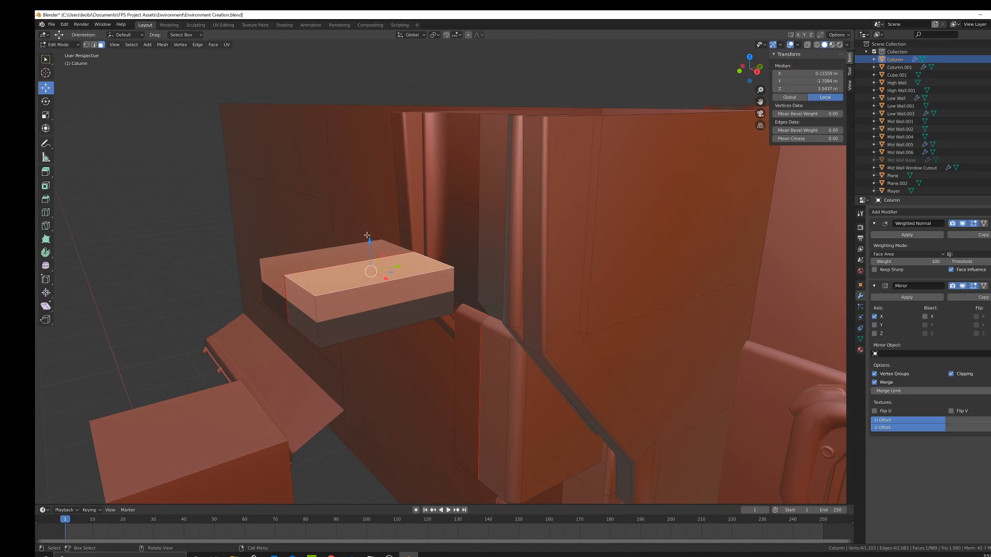
left_click_drag(369, 245, 420, 270)
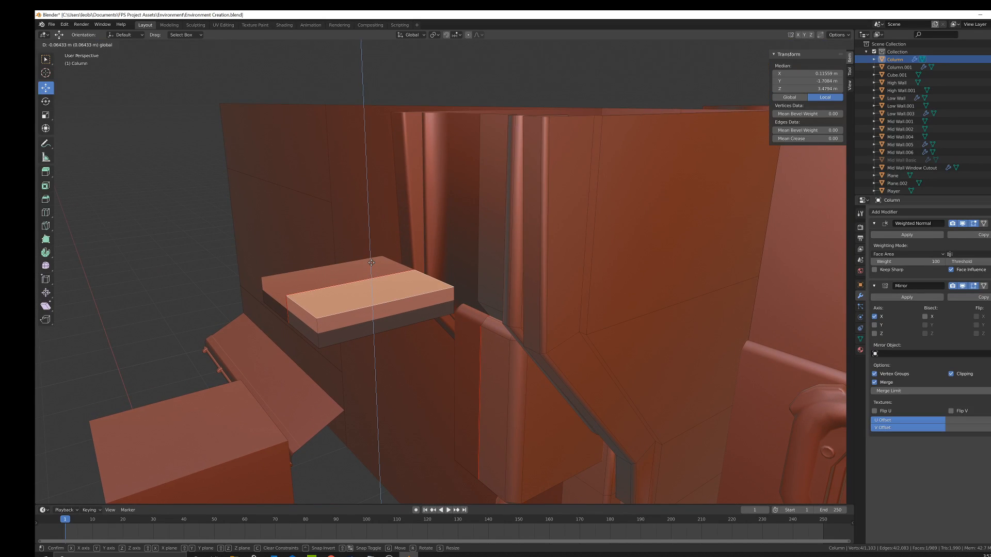
Step: Extrude the flat box's top face upward about 0.03 m
mouse_move(420, 269)
middle_mouse_down()
mouse_move(420, 216)
mouse_move(424, 274)
middle_mouse_up()
key("e")
left_click(419, 283)
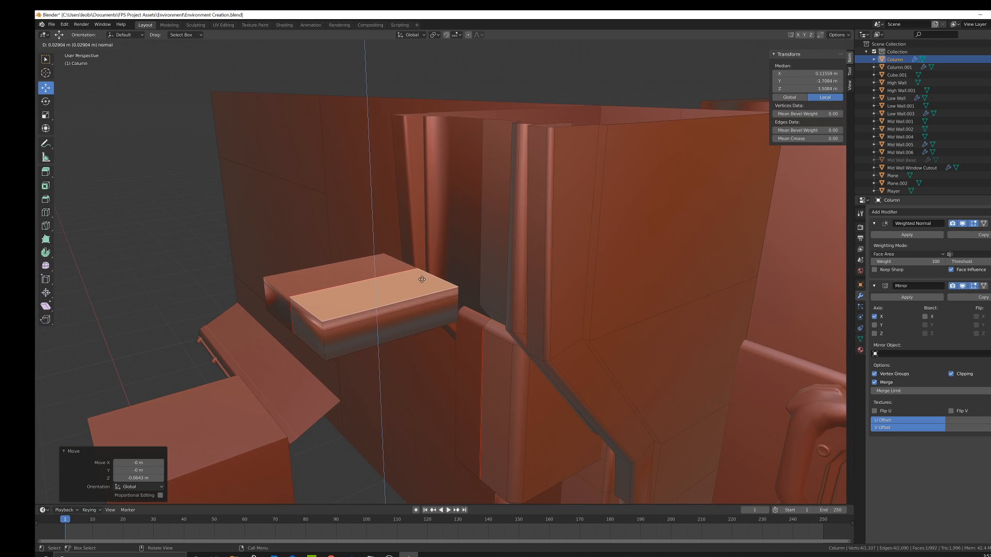
Step: Scale the flat box's extruded top face to 0.893 and inset it with an extrusion scaled to 0.745
key("s")
left_click(466, 287)
middle_click_drag(466, 287, 478, 297)
key("e")
key("s")
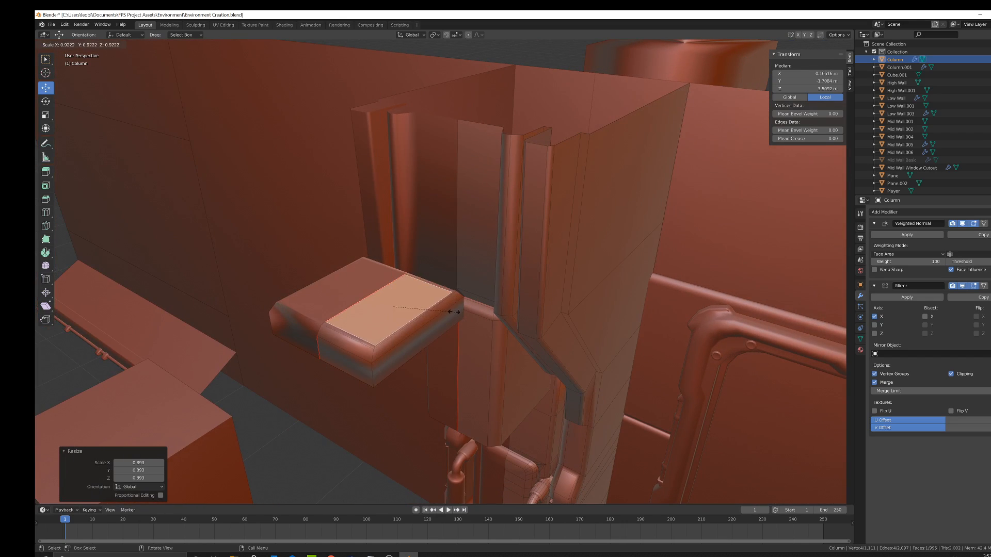
left_click(440, 310)
Step: Shift the inset top face along X to the mirror plane and extrude it upward about 0.073 m and another 0.055 m
key("e")
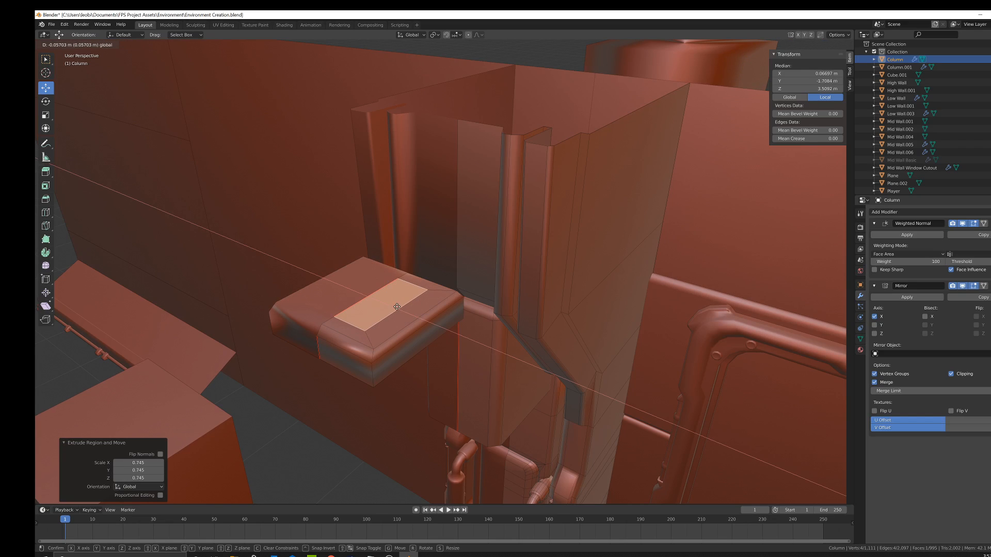
left_click(398, 307)
key("e")
left_click(401, 287)
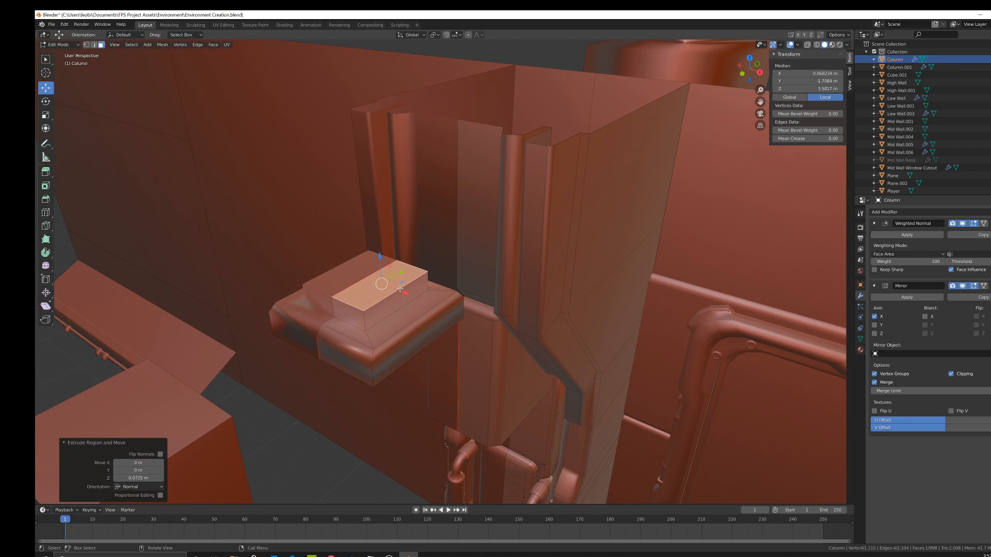
key("e")
left_click(403, 273)
Step: Slope the raised block's top by moving its front edge back along Y and raising its rear edge
left_click(93, 45)
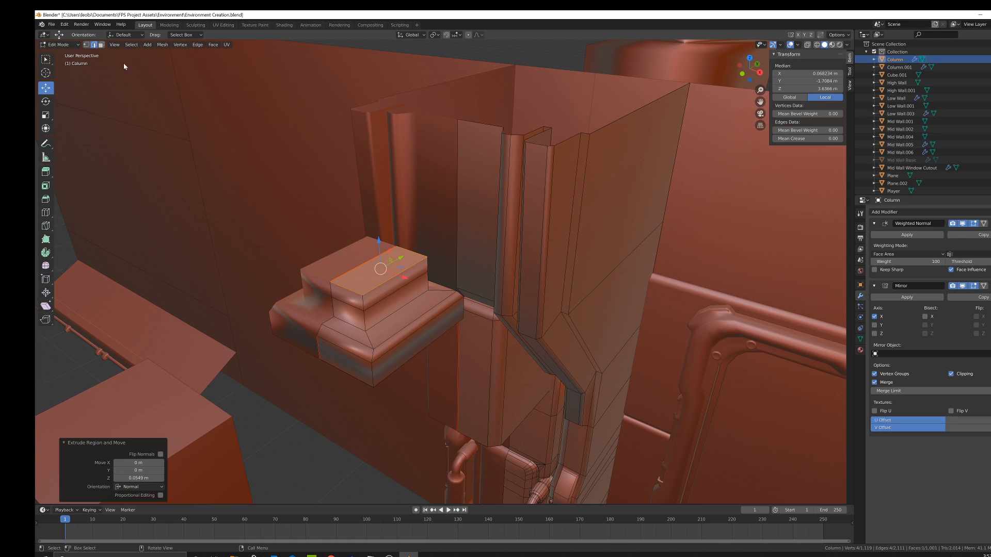
left_click(360, 280)
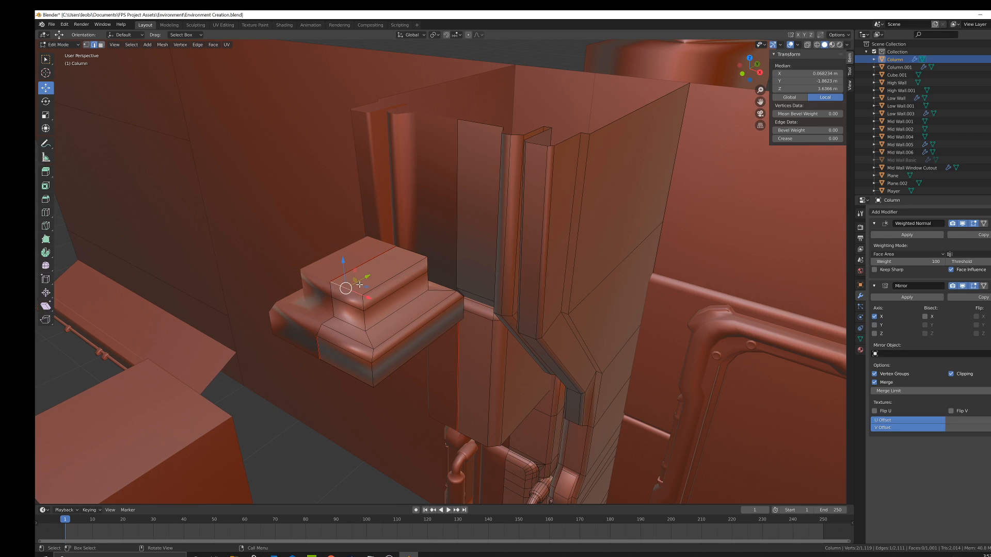
left_click_drag(368, 276, 410, 212)
middle_click_drag(413, 222, 447, 248)
left_click(102, 45)
middle_click_drag(353, 256, 426, 259)
left_click(346, 239)
left_click(316, 219)
Step: Extrude the sloped top face upward about 0.059 m and shift it about -0.039 m along X
middle_click_drag(521, 316, 484, 295)
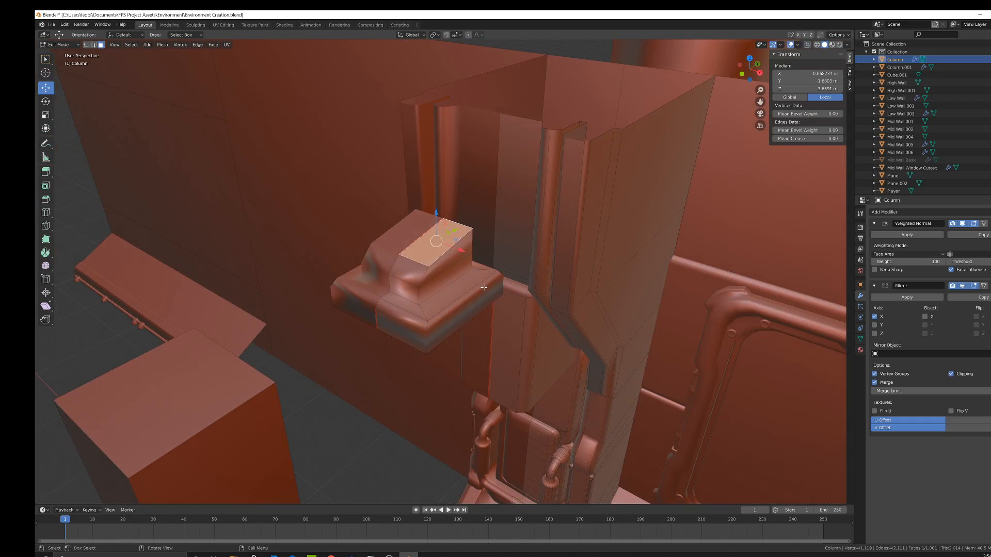
key("e")
left_click(486, 271)
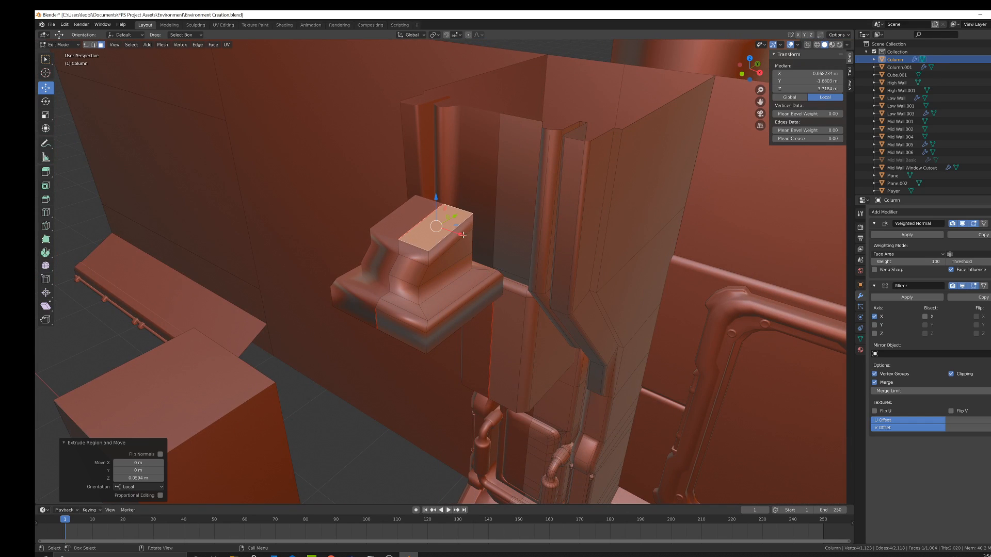
left_click_drag(462, 235, 453, 232)
middle_click_drag(453, 231, 367, 230)
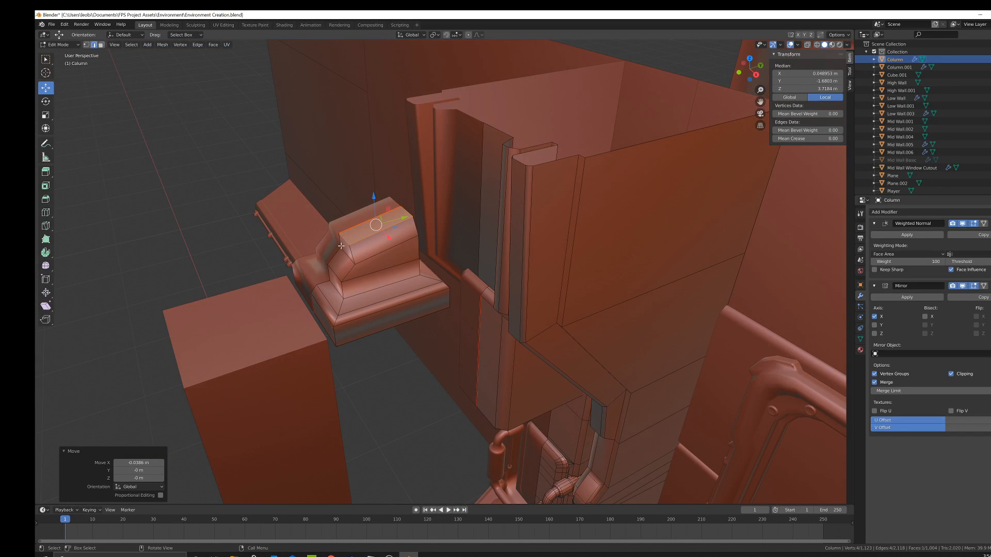
Step: Move the top face's front edge about 0.083 m back along Y and return it about 0.018 m
left_click(354, 237)
left_click_drag(369, 230, 391, 222)
middle_click_drag(391, 222, 380, 165)
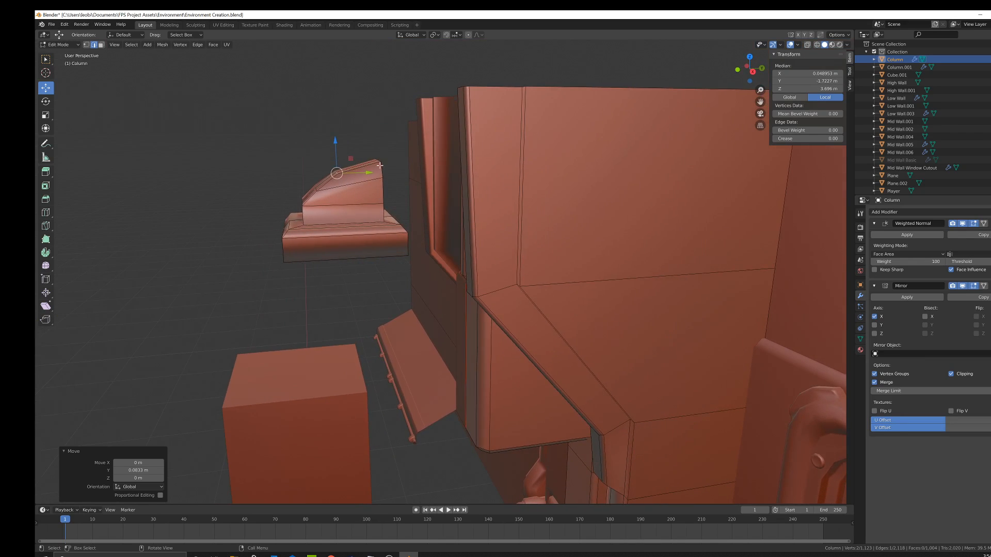
left_click_drag(366, 174, 364, 173)
left_click_drag(361, 173, 361, 173)
scroll(392, 201, "down", 3)
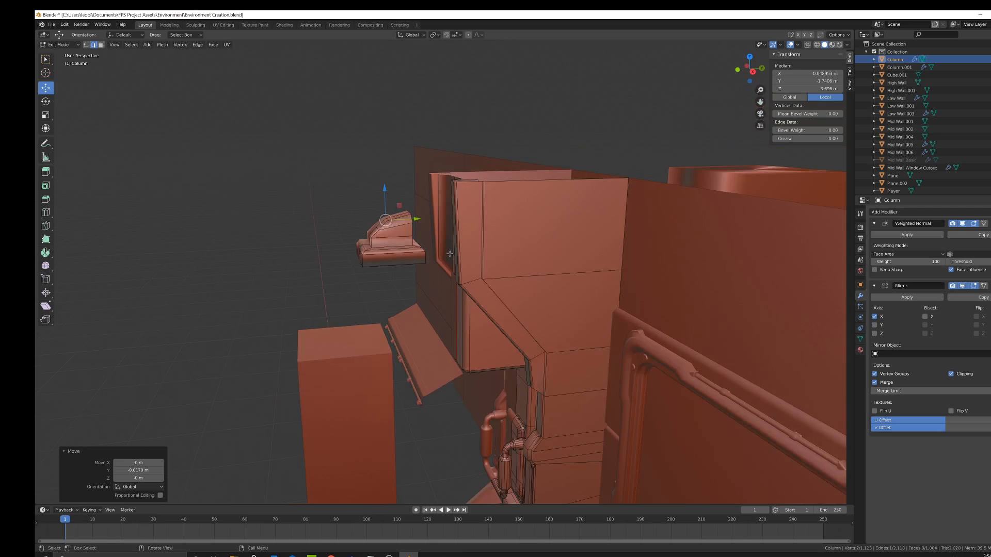
Step: Select the raised block's rear faces and extrude them about 0.095 m toward the column
middle_click_drag(438, 247, 454, 280)
scroll(465, 252, "down", 3)
scroll(454, 281, "up", 2)
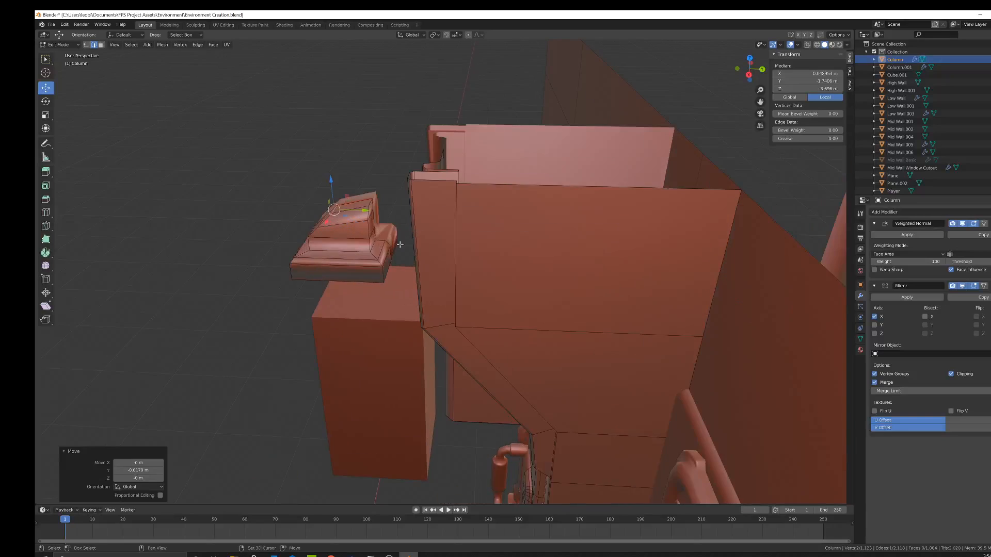
left_click(101, 45)
scroll(404, 257, "up", 1)
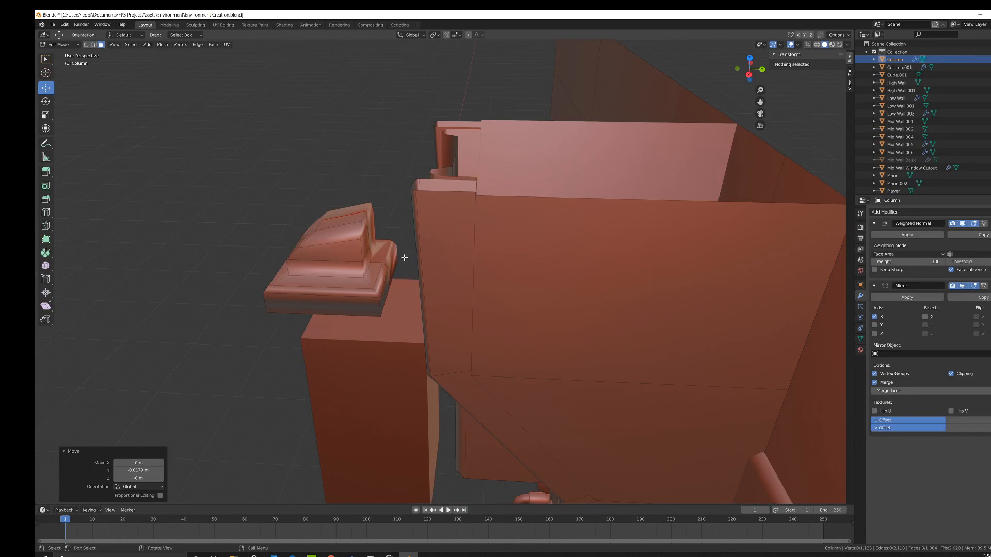
left_click(365, 240)
middle_click_drag(381, 235, 440, 234)
key("e")
left_click(434, 229)
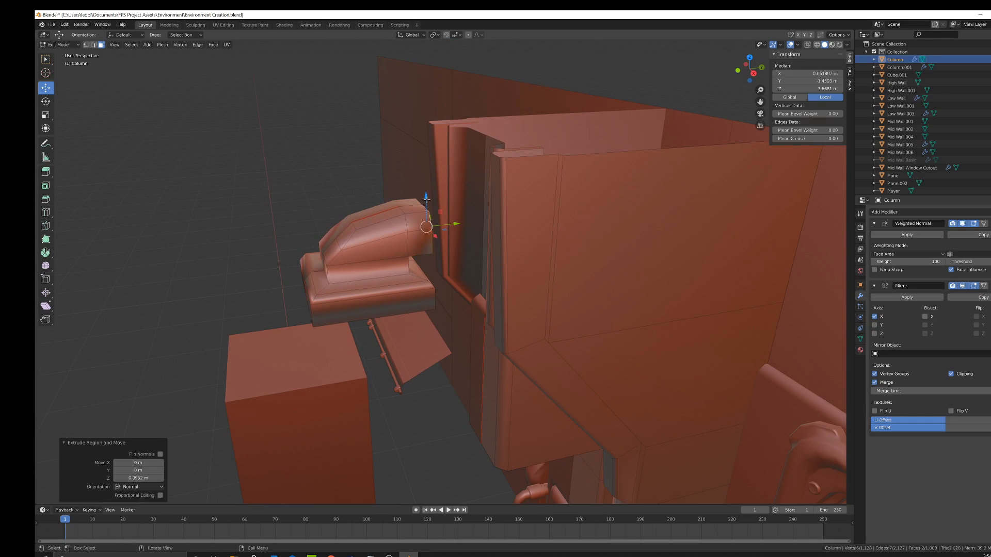
Step: Stretch the extruded arm's end into the column recess, moving it about 0.117 m along Y and raising it about 0.041 m
left_click_drag(426, 198, 468, 181)
middle_click_drag(468, 181, 482, 250)
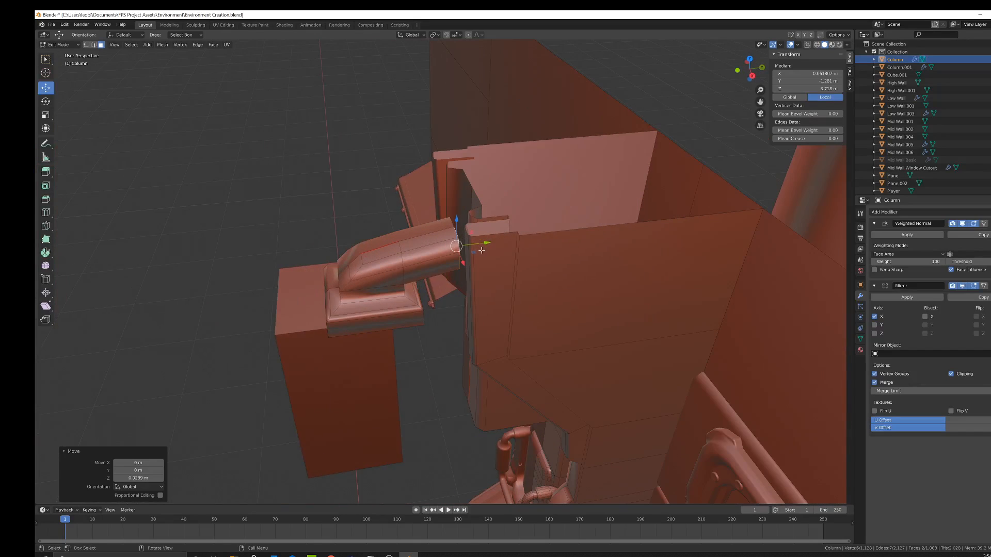
left_click_drag(486, 243, 491, 238)
middle_click_drag(491, 237, 518, 210)
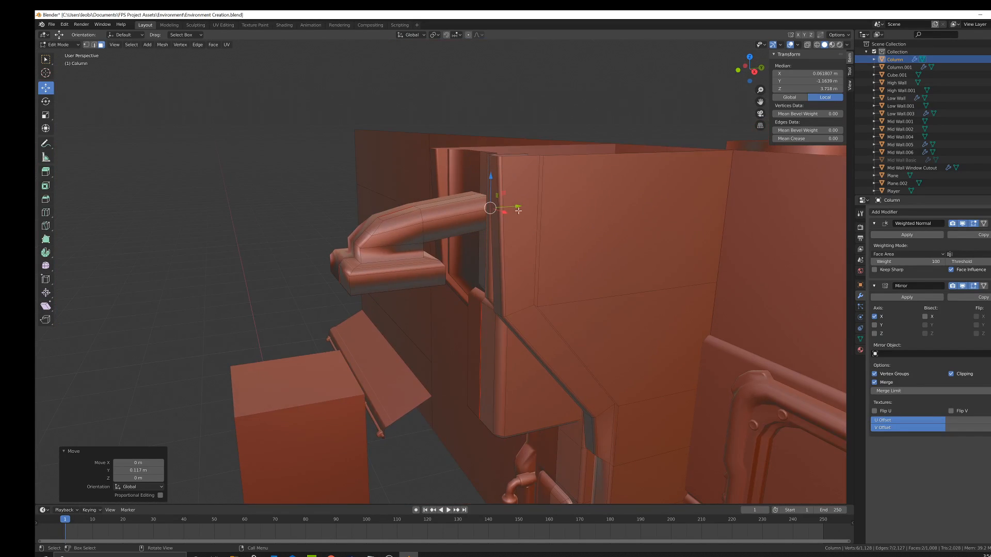
left_click_drag(491, 182, 495, 171)
Step: Flatten the arm's end along the Y axis and delete its end faces inside the column
middle_click_drag(496, 172, 516, 279)
key("s")
key("x")
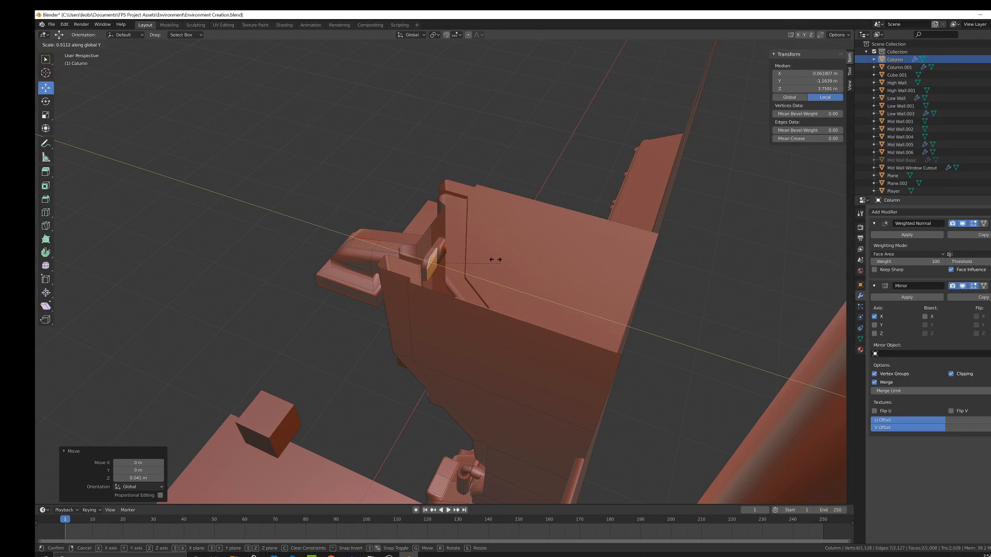
left_click(435, 222)
key("x")
left_click(530, 270)
Step: Examine how the bent arm meets the column outside edit mode and resume mesh editing
middle_click_drag(516, 330, 460, 297)
key("Tab")
scroll(500, 287, "down", 3)
scroll(449, 235, "up", 4)
middle_click_drag(442, 235, 490, 298)
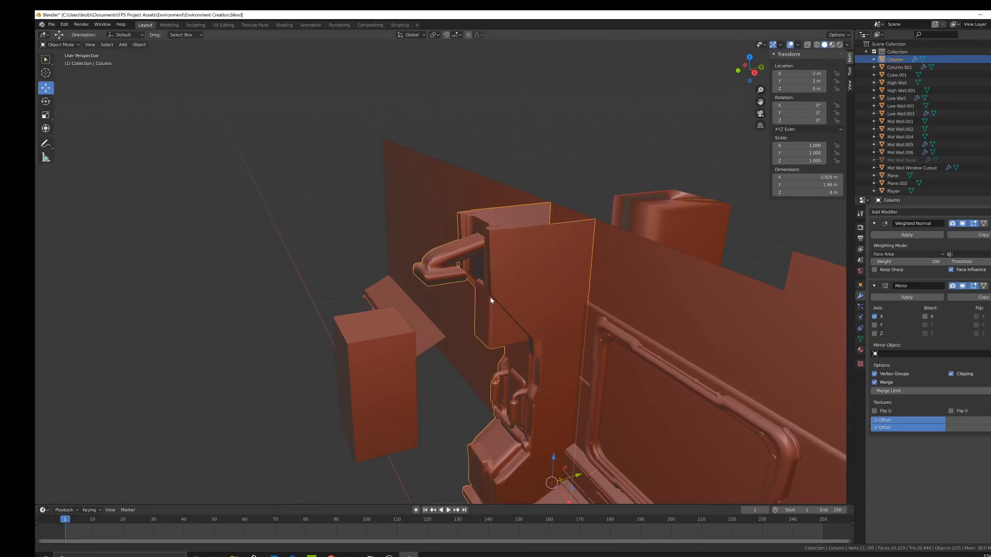
scroll(478, 289, "up", 2)
key("Tab")
scroll(486, 298, "up", 1)
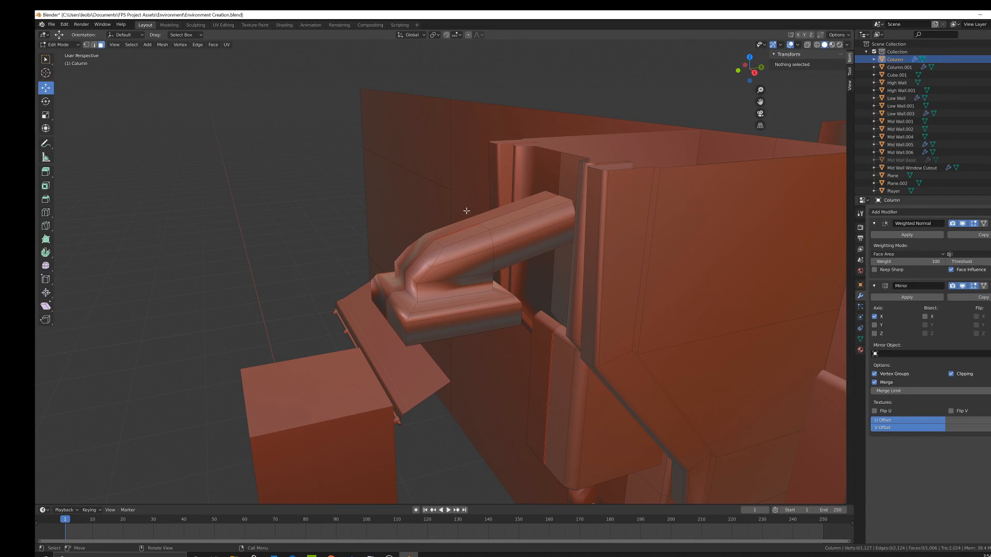
Step: Bevel the outer side edges of the arm and its base about 0.021 m with one segment
middle_click_drag(467, 211, 511, 246)
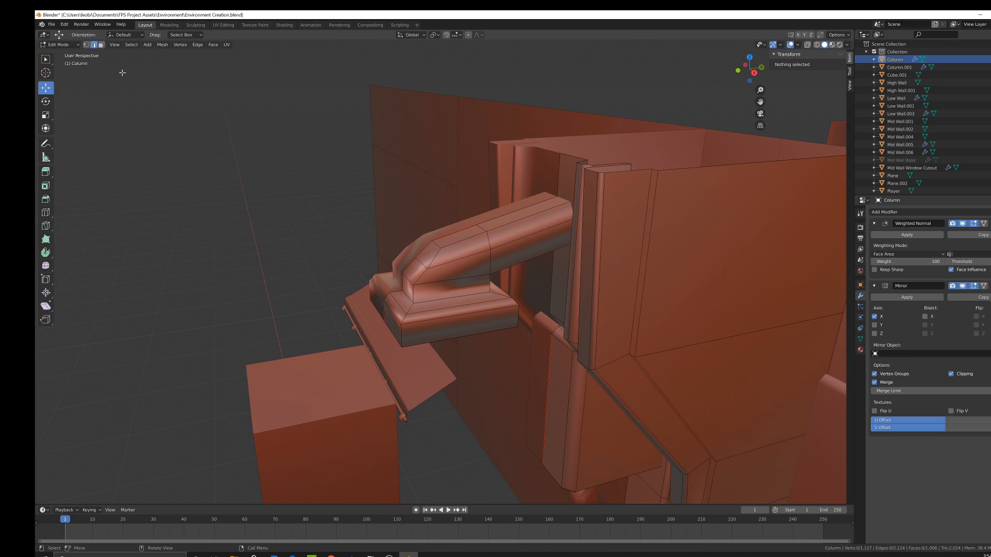
left_click(404, 331, "alt")
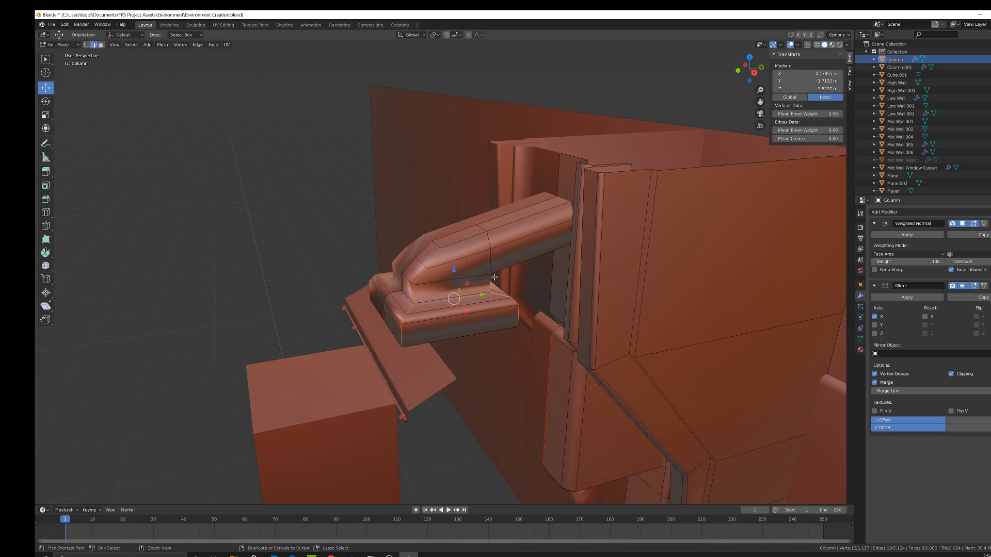
left_click(500, 295, "alt+shift")
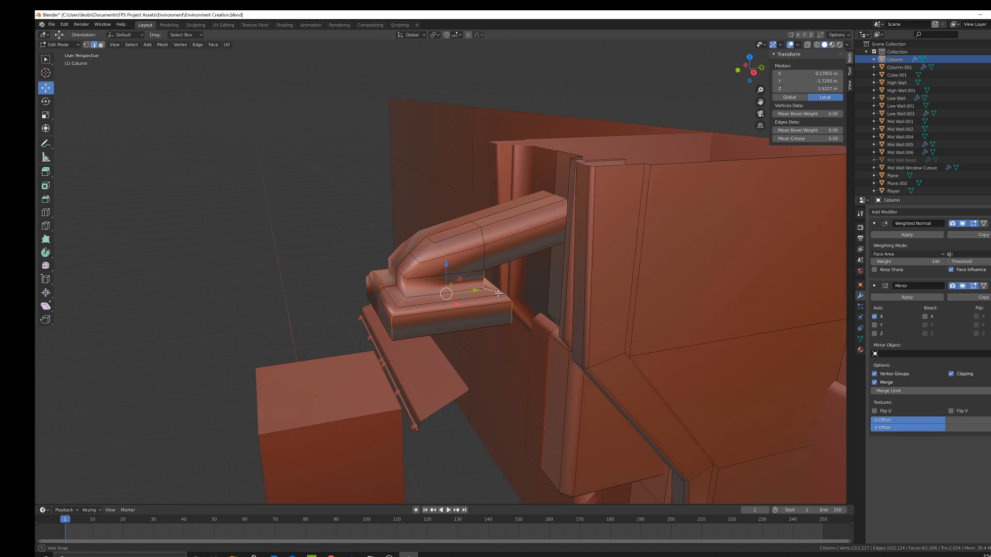
middle_click_drag(500, 296, 471, 254)
middle_click_drag(472, 292, 502, 307)
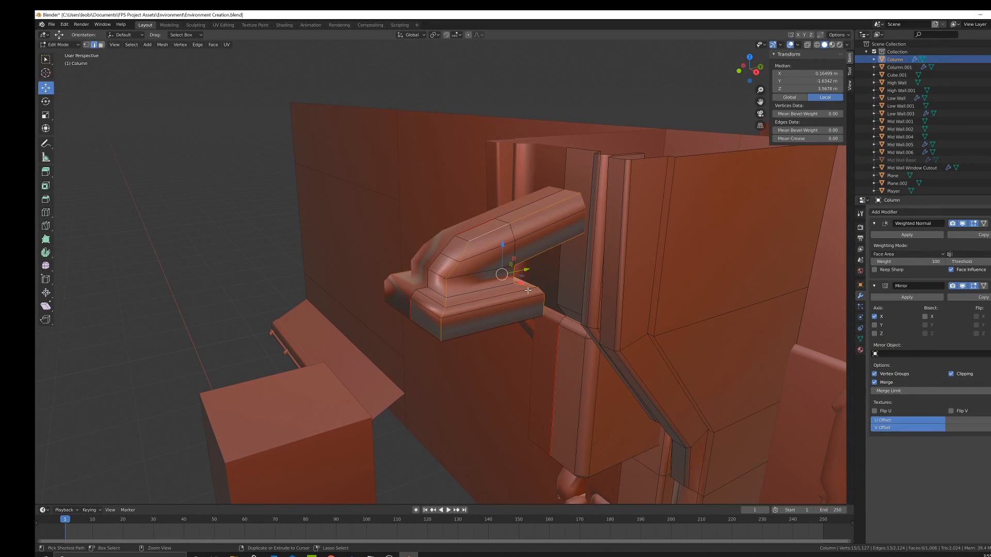
key("ctrl+b")
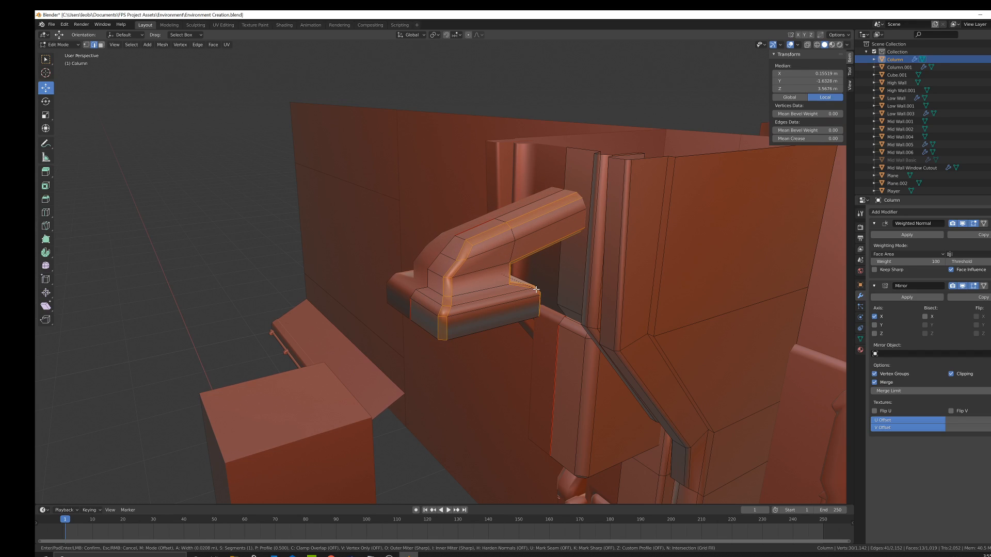
left_click(537, 293)
Step: Check the beveled arm on the column and undo the bevel, arm and top extrusions back to the plain flat box
key("Tab")
scroll(553, 299, "down", 4)
mouse_move(564, 300)
middle_mouse_down()
mouse_move(578, 280)
mouse_move(569, 306)
middle_mouse_up()
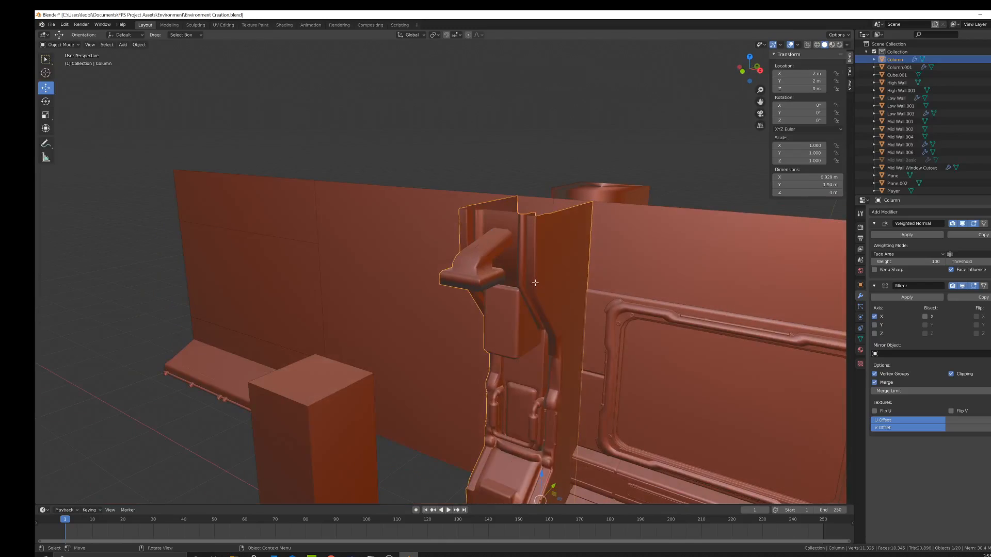
scroll(555, 291, "up", 3)
key("ctrl+z")
key("ctrl+z")
key("alt+a")
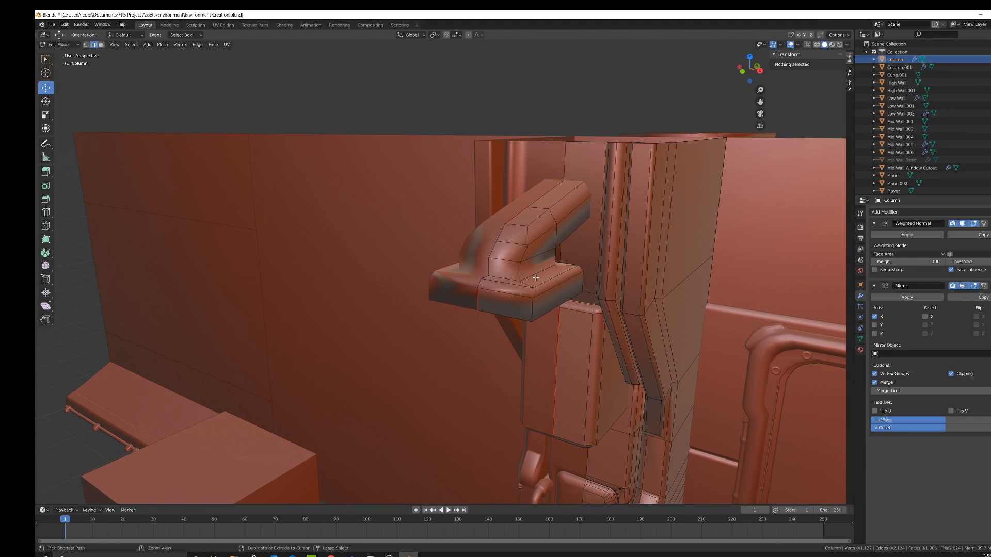
key("ctrl+z")
key("ctrl+z")
key("ctrl+z")
key("ctrl+z")
key("ctrl+z")
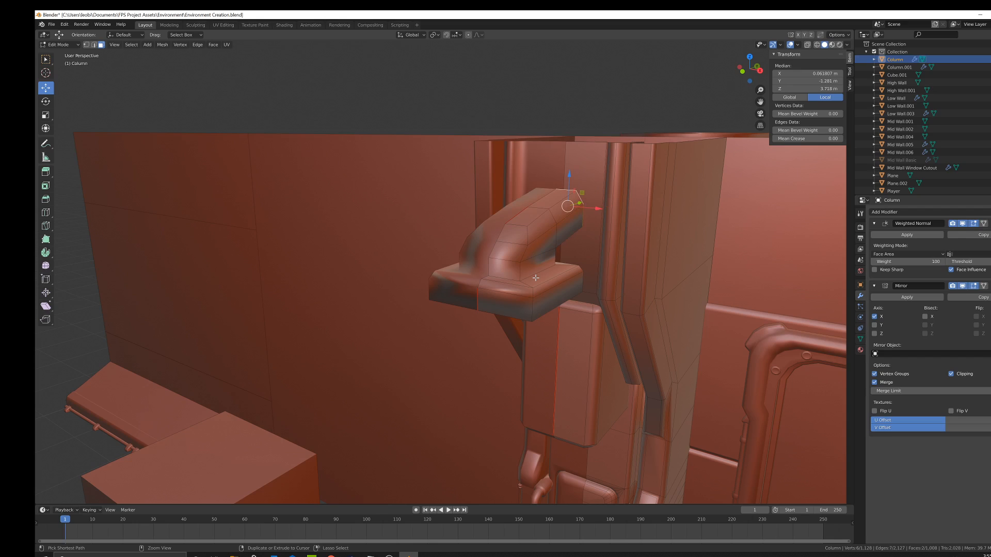
key("ctrl+z")
key("ctrl+z")
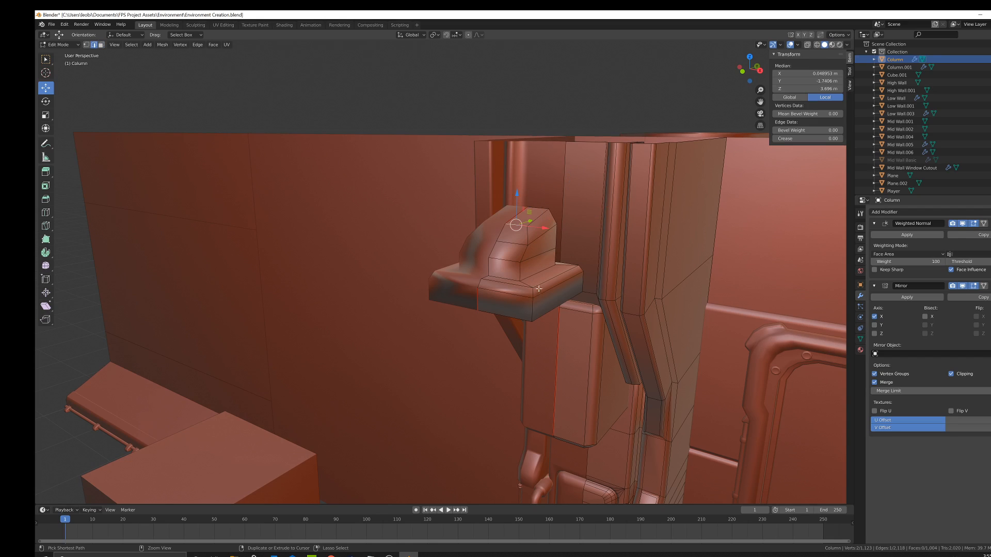
key("ctrl+z")
key("ctrl+z")
key("ctrl+z")
key("ctrl+z")
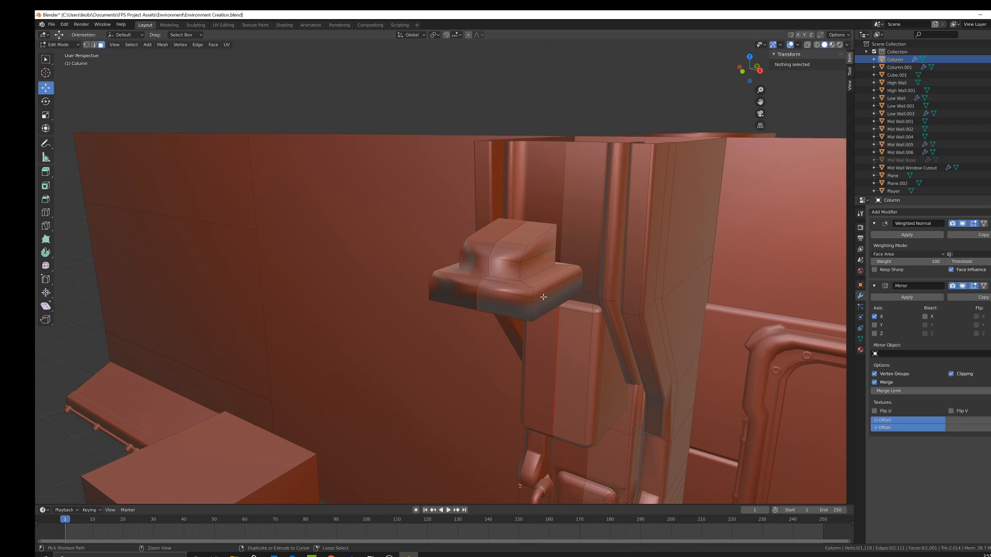
middle_click_drag(548, 277, 515, 306)
key("Tab")
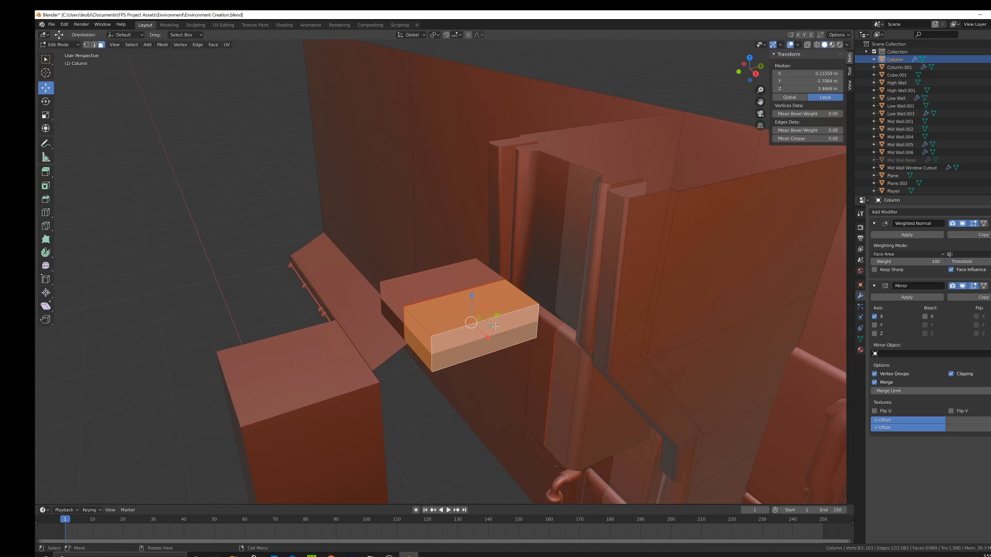
Step: Narrow the flat box by moving its outer side face inward along X to about 0.172 m
left_click(437, 351)
middle_click_drag(436, 352, 488, 359)
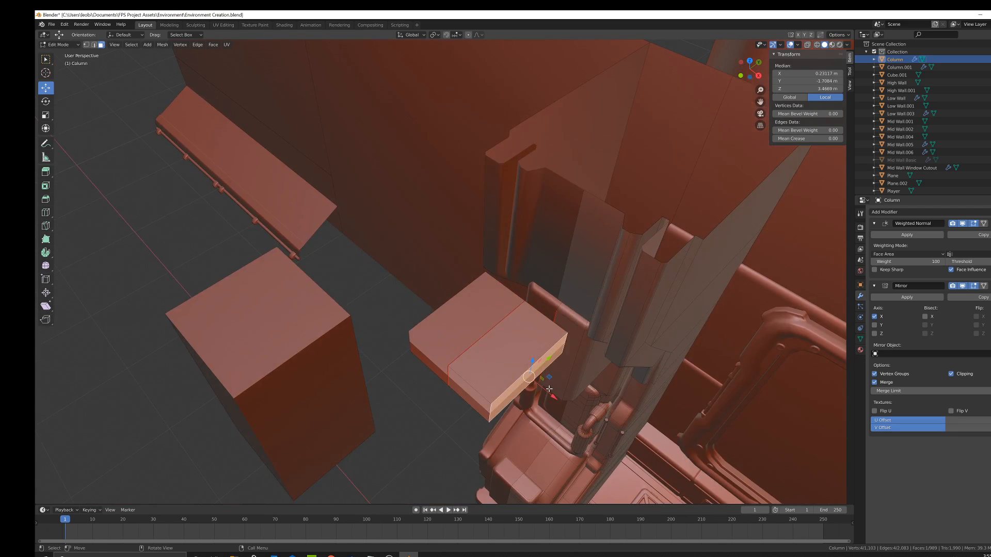
left_click_drag(553, 395, 541, 386)
middle_click_drag(540, 386, 513, 297)
Step: Bevel the narrowed box's two outer vertical corner edges about 0.034 m with one segment
left_click(94, 45)
left_click(261, 195)
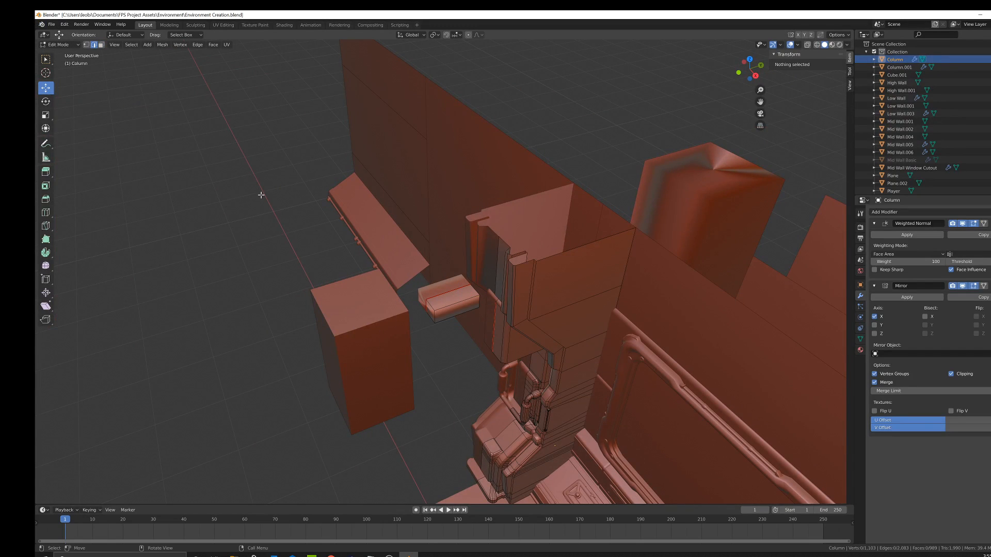
scroll(457, 318, "up", 1)
left_click(439, 325)
middle_click_drag(439, 325, 468, 315)
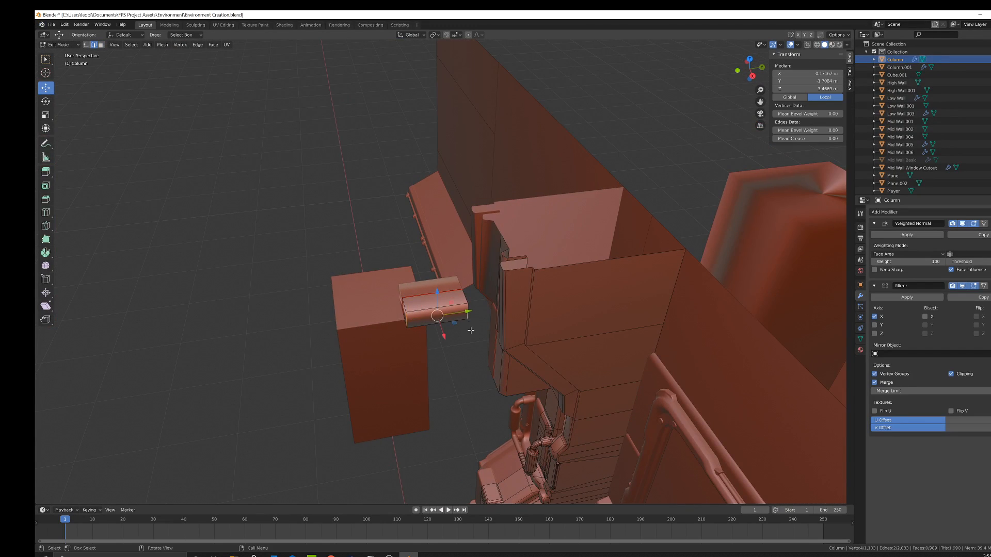
scroll(470, 331, "up", 4)
key("ctrl+b")
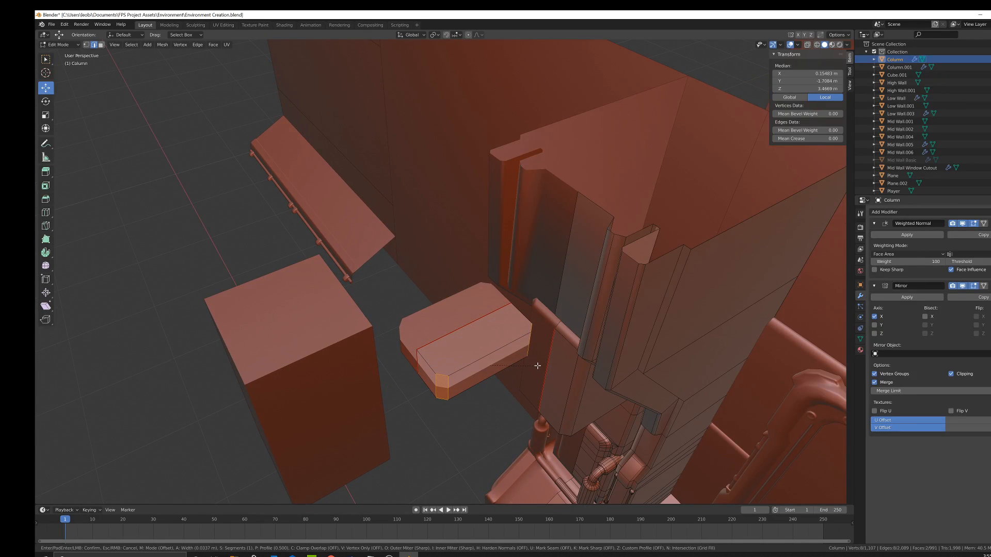
left_click(537, 366)
Step: Select the vertical edges of both corner chamfers and bevel them by 0.0165 m with one segment
middle_click_drag(490, 361, 413, 322)
left_click(436, 350)
left_click(448, 352, "shift")
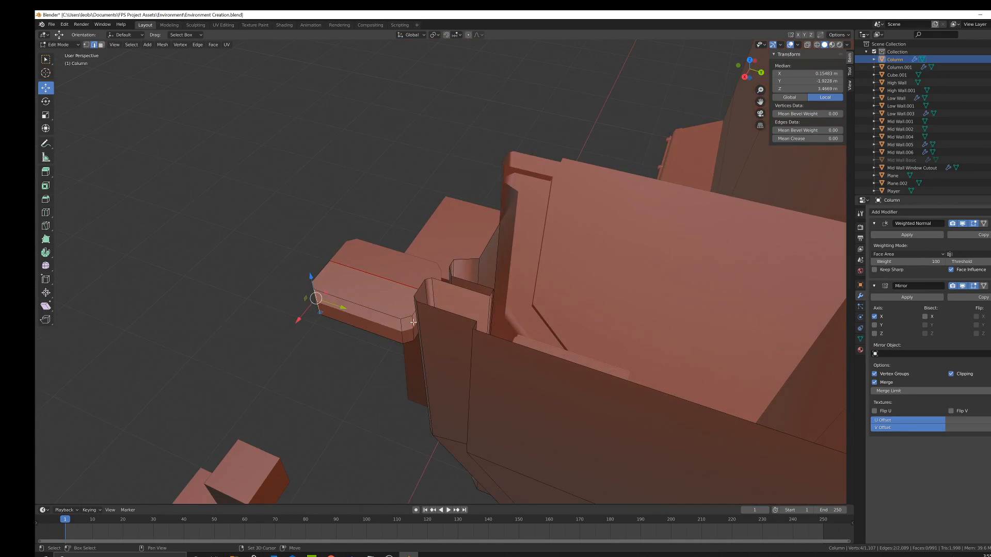
key("ctrl+b")
left_click(458, 342)
middle_click_drag(458, 342, 161, 79)
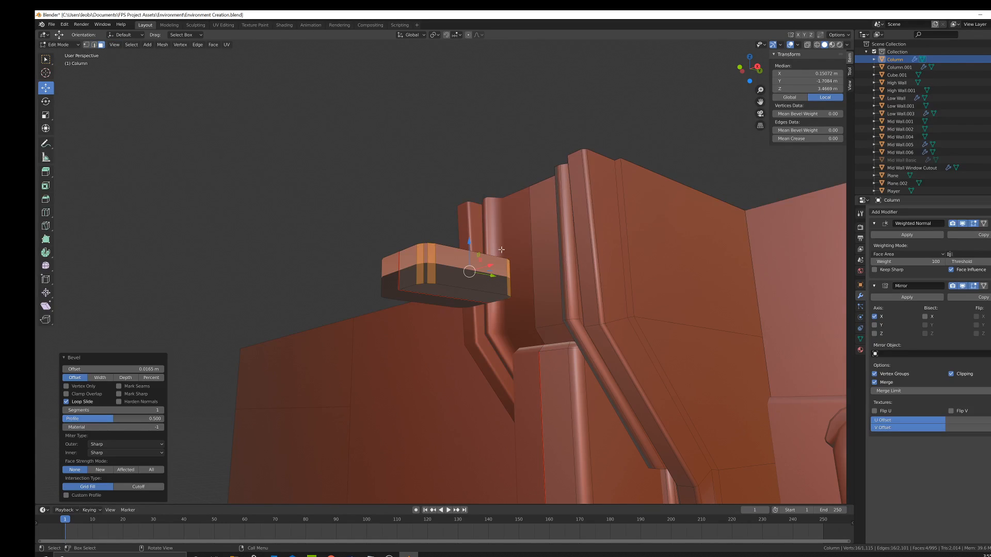
Step: Extrude the box's underside face in place at scale 0.841 and shift it about 0.029 m inward along X
scroll(501, 250, "up", 1)
left_click(437, 297)
scroll(444, 298, "up", 2)
middle_click_drag(487, 307, 486, 266)
key("e")
key("s")
left_click(540, 292)
key("g")
key("x")
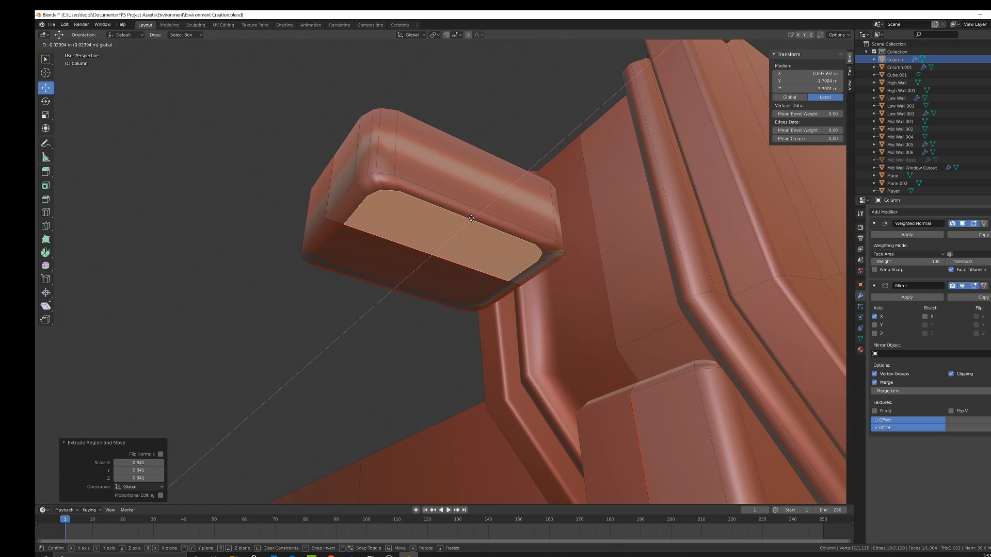
left_click(471, 221)
Step: Recess the inset underside face about 0.022 m into the box, then shrink it and shift it -0.00995 m along X
key("g")
key("z")
key("z")
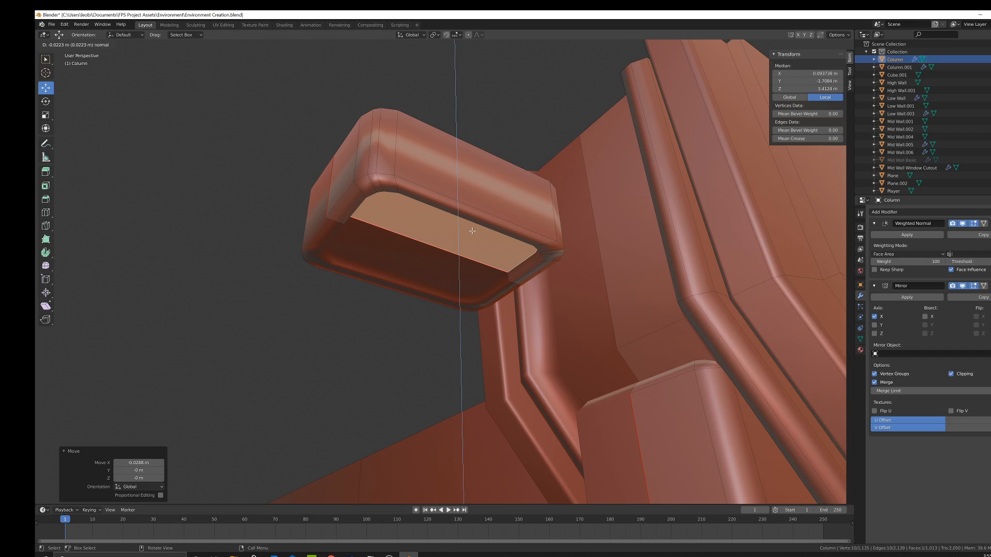
left_click(472, 231)
key("s")
left_click(526, 245)
middle_click_drag(526, 245, 490, 190)
left_click_drag(488, 175, 486, 180)
middle_click_drag(485, 180, 481, 250)
Step: Extrude the underside face about 0.034 m inward and 0.0623 m back out, resizing and centering the end face
key("e")
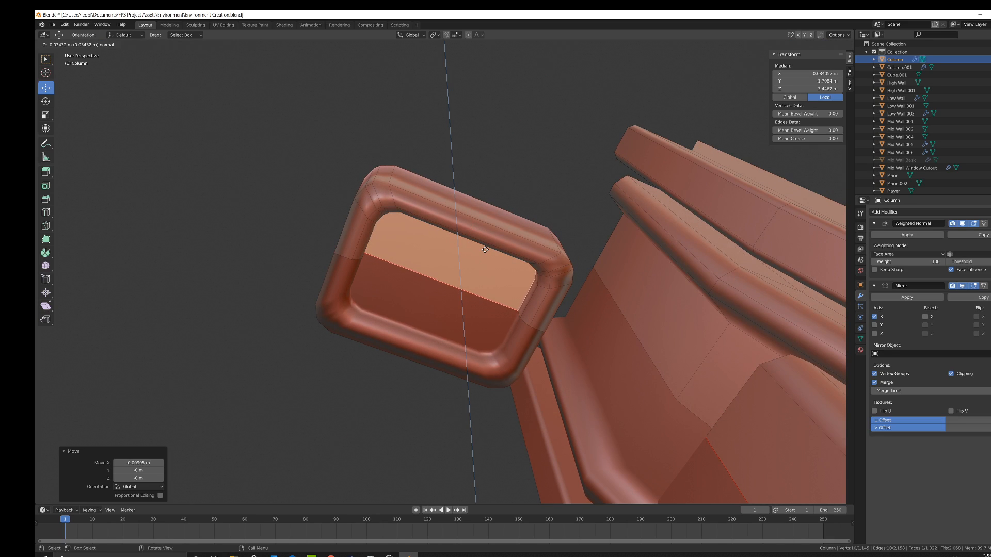
left_click(486, 250)
key("e")
left_click(481, 263)
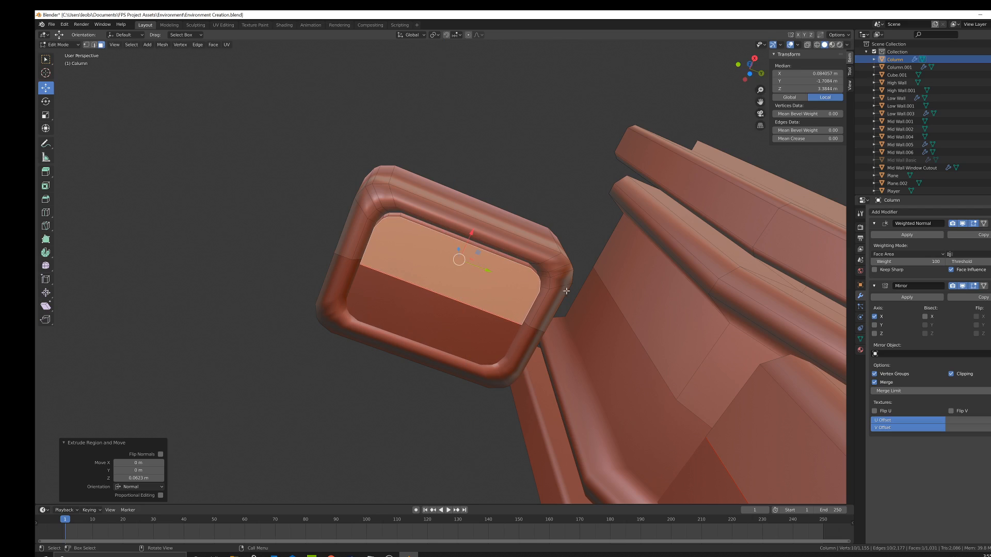
key("s")
left_click(557, 288)
middle_click_drag(556, 286, 539, 227)
left_click_drag(464, 189, 463, 194)
middle_click_drag(463, 194, 471, 215)
Step: Extrude the underside end face about 0.022 m further, scale it to 0.789 and shift it inward along X
key("e")
left_click(490, 245)
key("s")
left_click(467, 261)
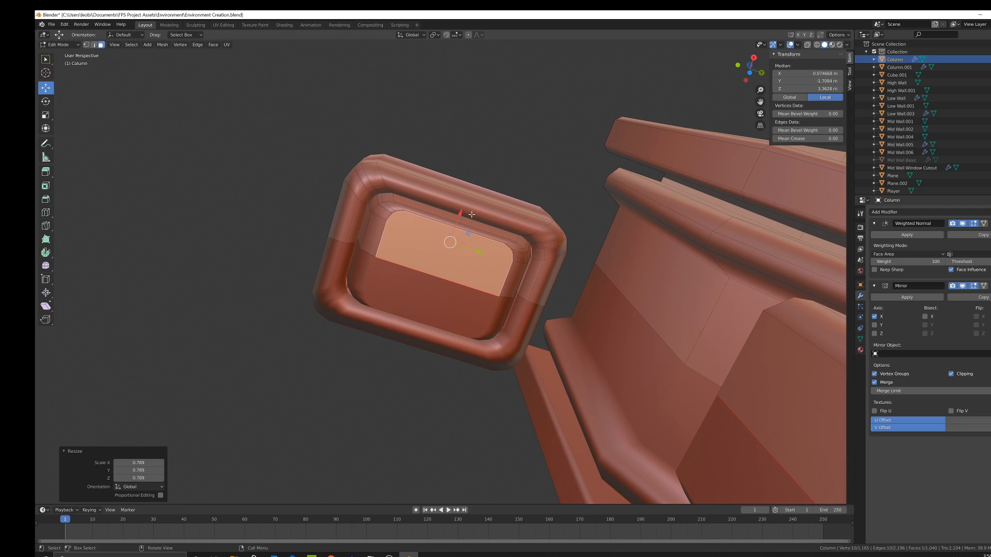
left_click_drag(461, 213, 453, 224)
Step: Cut one horizontal edge loop around the middle of the box's sides and bevel it about 0.025 m into a band
middle_click_drag(453, 223, 519, 186)
scroll(509, 268, "up", 3)
left_click(46, 212)
left_click(441, 304)
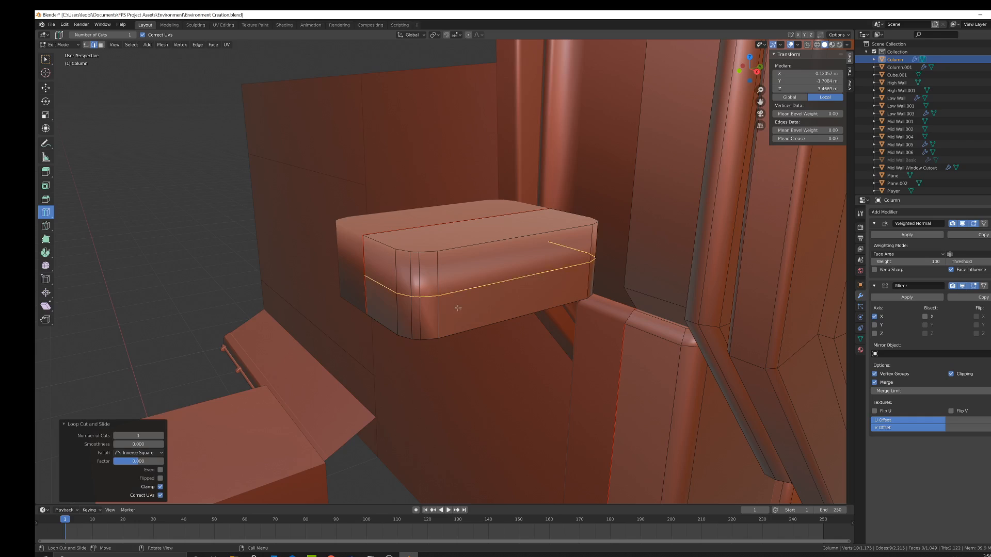
key("ctrl+b")
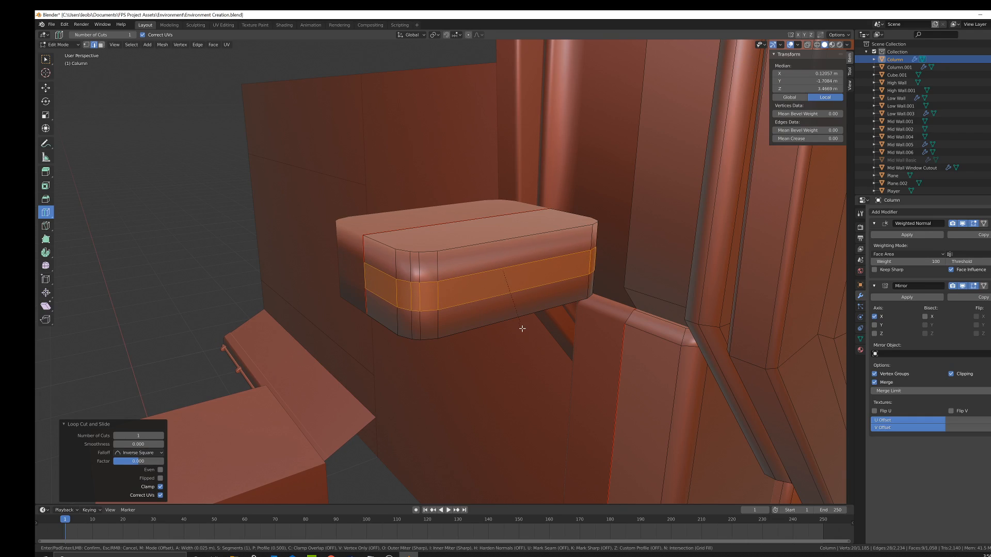
left_click(522, 328)
Step: Lower the band 0.0276 m and extrude it outward at scale 1.076, shifted 0.0143 m along X
left_click(46, 88)
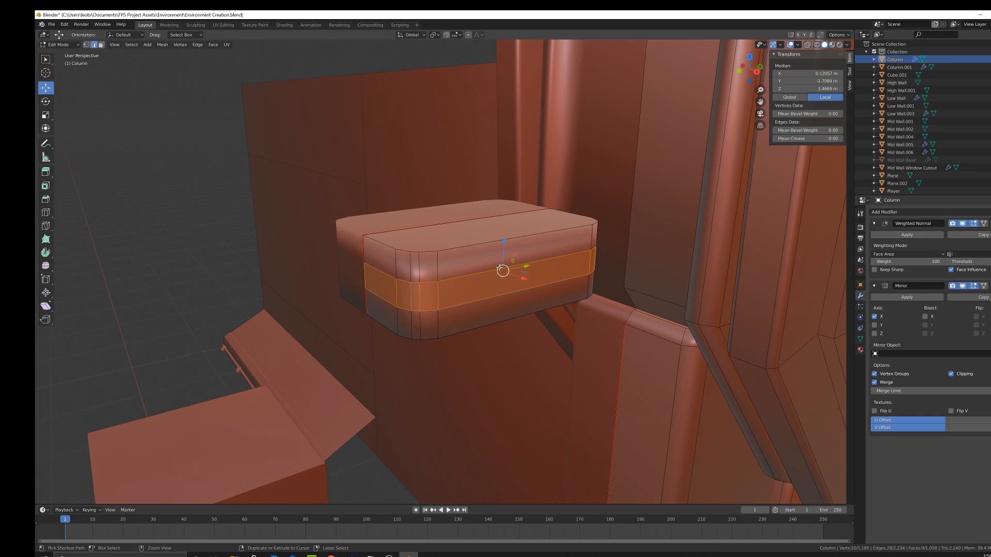
left_click_drag(505, 243, 505, 258)
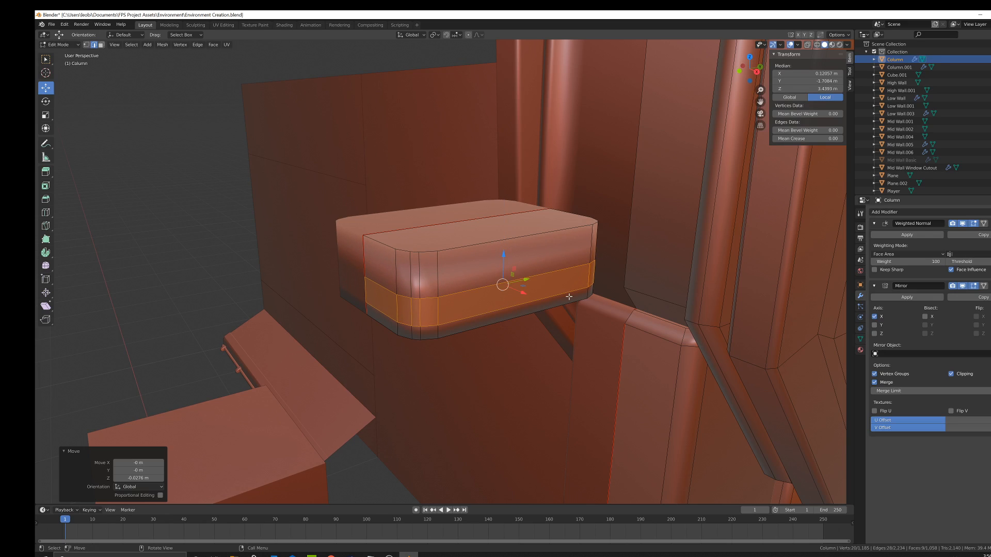
key("s")
left_click(573, 298)
middle_click_drag(573, 298, 535, 314)
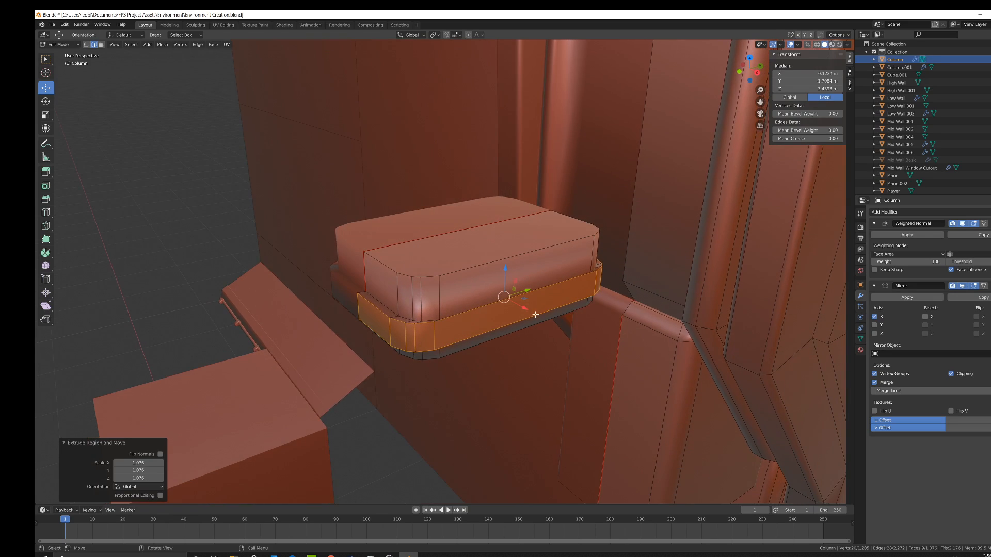
left_click_drag(530, 312, 538, 313)
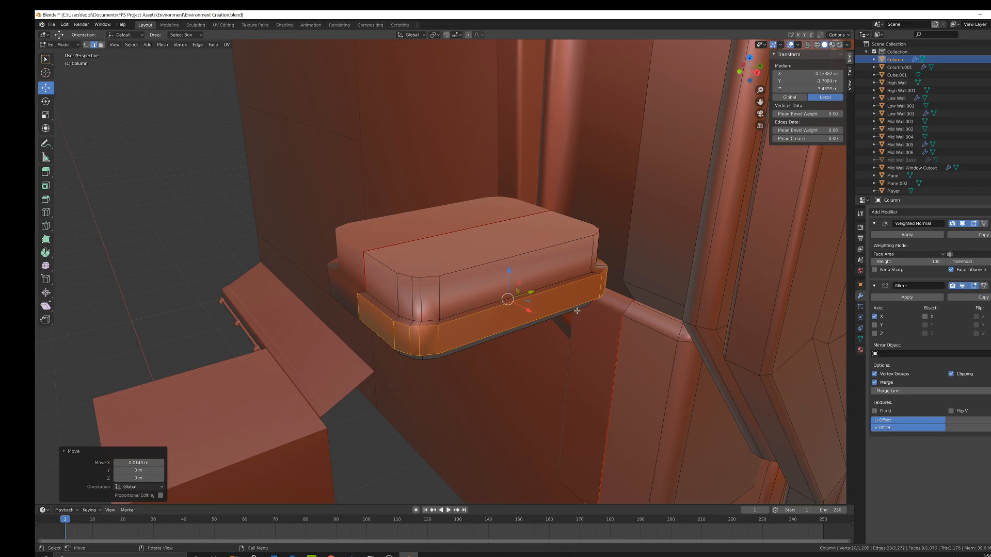
Step: Extrude the rim outward again at scale 1.040 with a 0.0064 m X shift, and flatten its outer band to about 0.59 along Z
key("s")
left_click(579, 312)
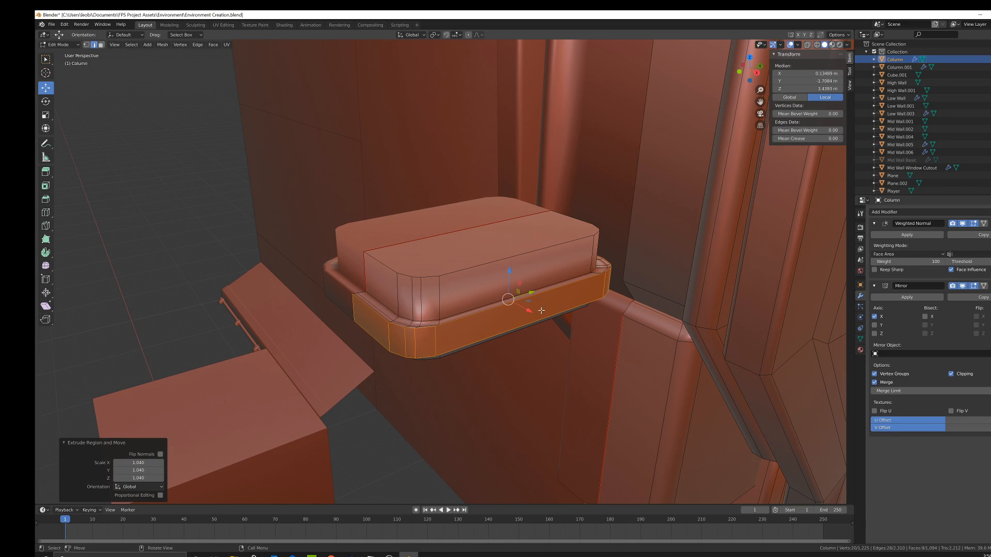
left_click_drag(532, 310, 536, 310)
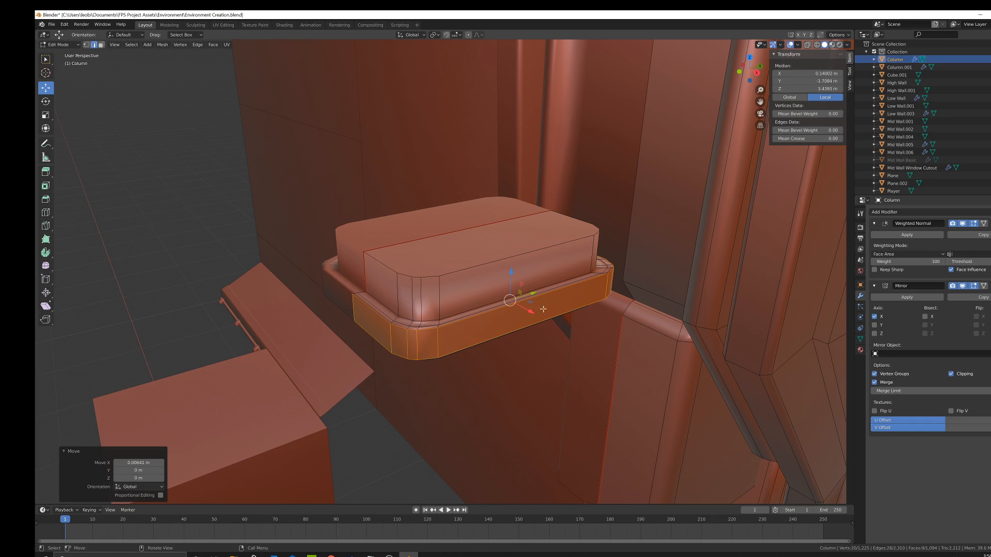
key("s")
key("z")
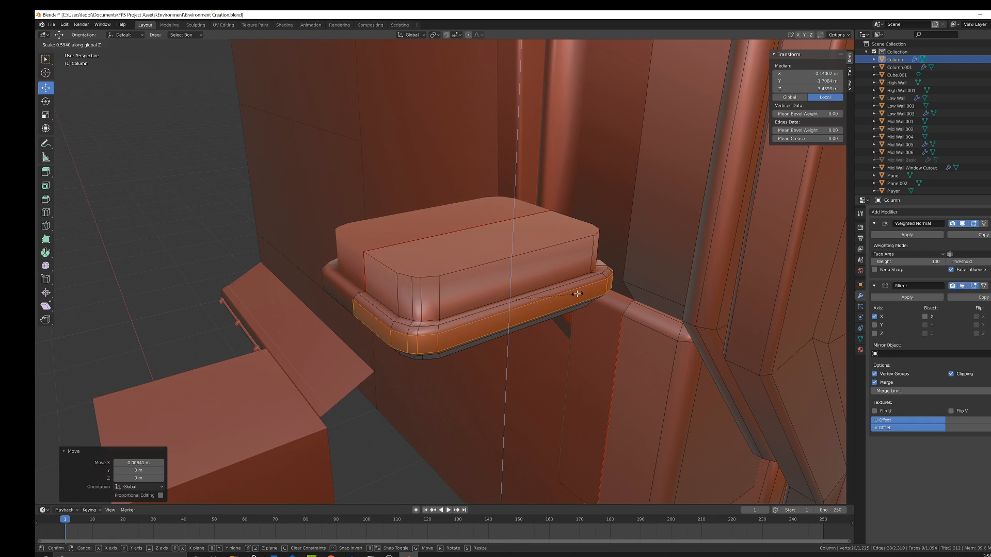
left_click(576, 294)
Step: Select the whole linked box piece, move it 0.11 m along Y and rotate it -17.2° around X
scroll(574, 281, "down", 4)
middle_click_drag(573, 279, 474, 293)
key("Tab")
key("Tab")
key("ctrl+l")
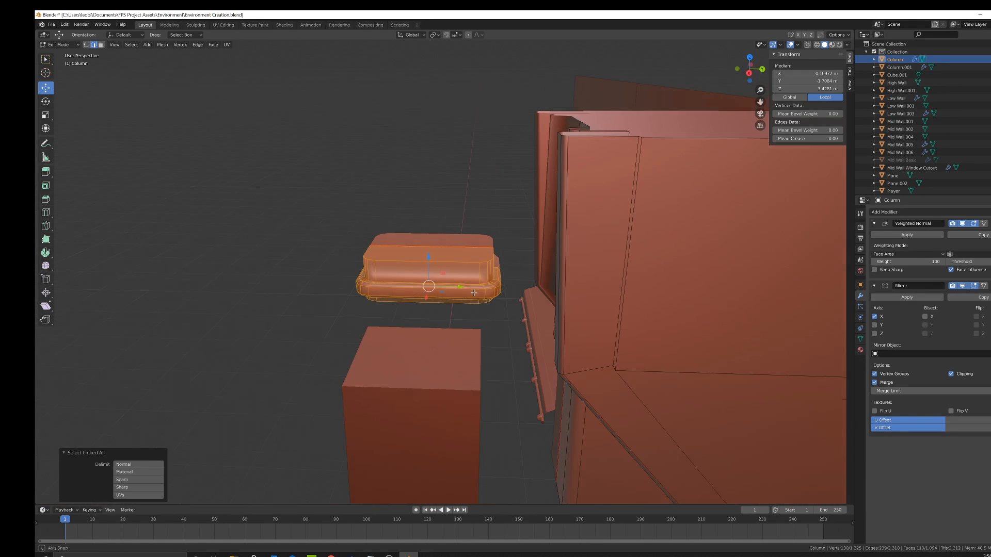
left_click_drag(458, 287, 489, 288)
middle_click_drag(492, 287, 559, 288)
key("r")
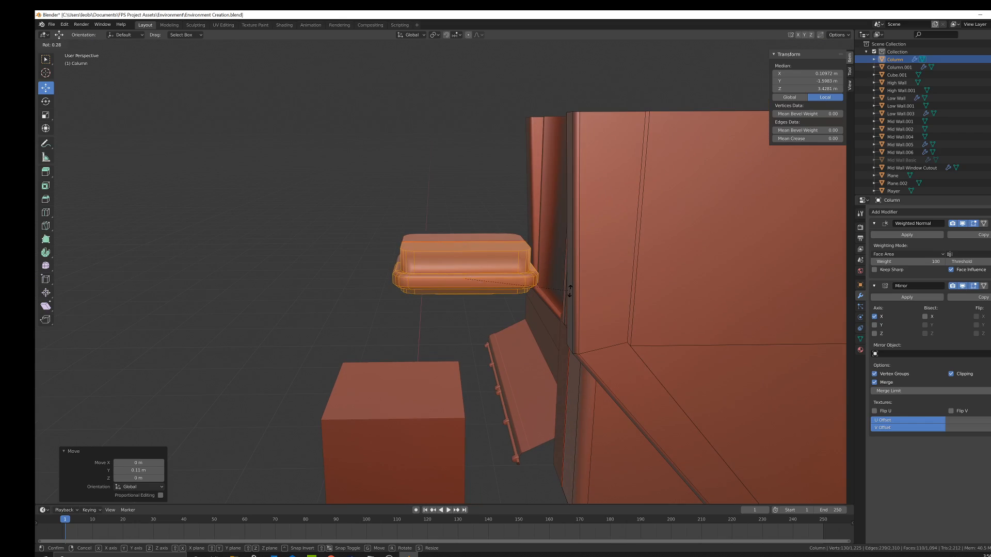
key("x")
left_click(593, 336)
middle_click_drag(592, 336, 541, 272)
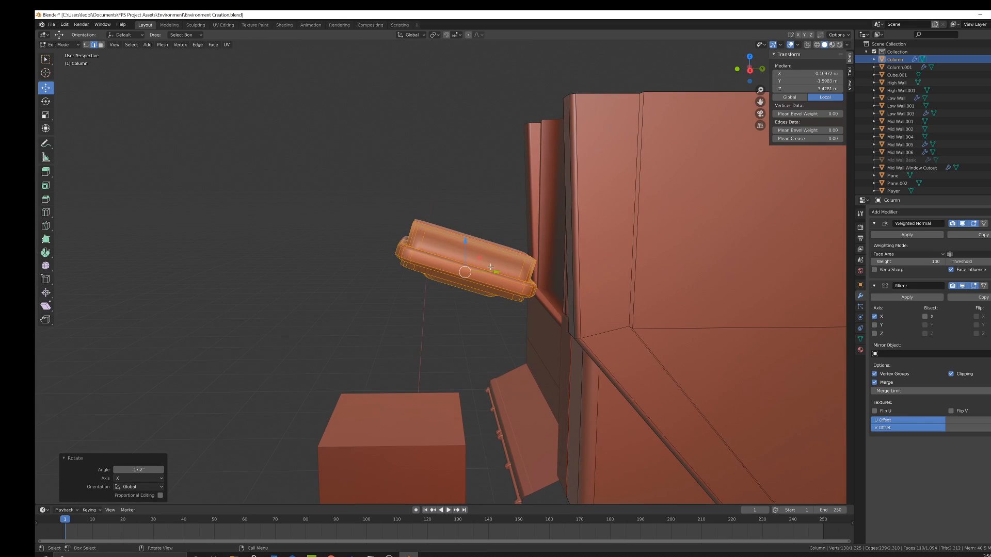
Step: Seat the tilted piece against the column front, moving it 0.074 m along Y and 0.0657 m down
key("g")
key("y")
left_click(480, 271)
mouse_move(480, 271)
middle_mouse_down()
mouse_move(577, 269)
mouse_move(610, 342)
mouse_move(569, 334)
mouse_move(463, 266)
middle_mouse_up()
key("Tab")
key("Tab")
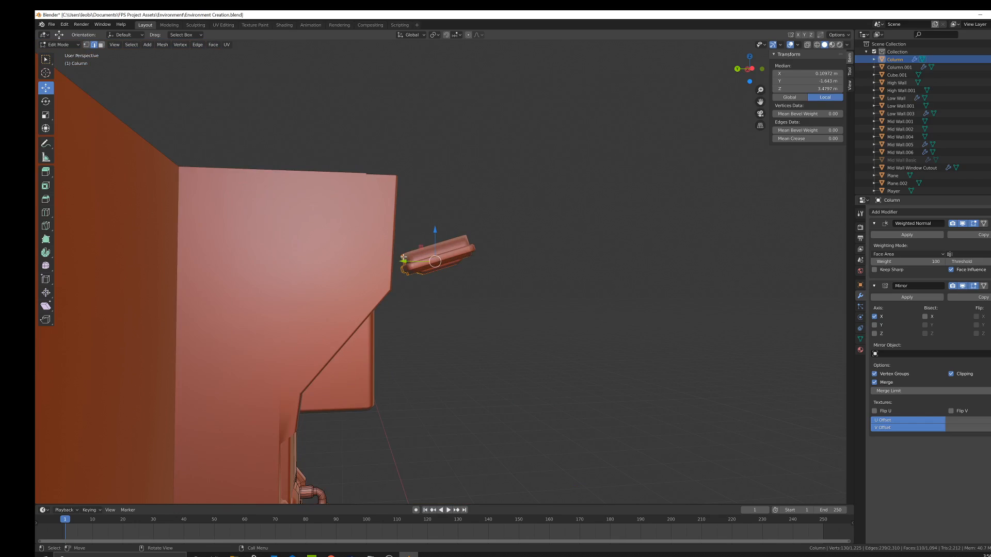
mouse_move(403, 257)
left_mouse_down()
mouse_move(383, 255)
mouse_move(394, 252)
left_mouse_up()
middle_click_drag(394, 253, 427, 250)
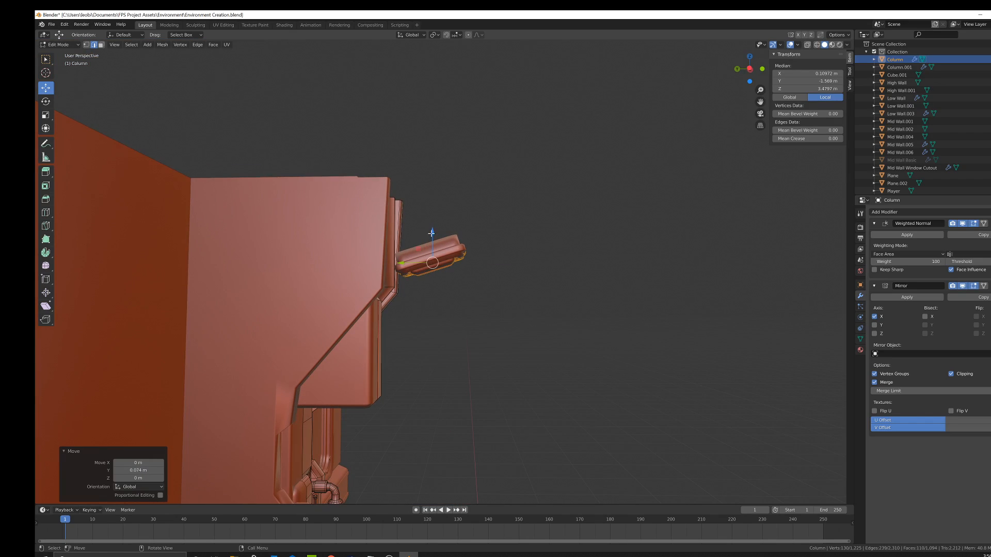
left_click_drag(432, 233, 460, 283)
middle_click_drag(459, 283, 381, 289)
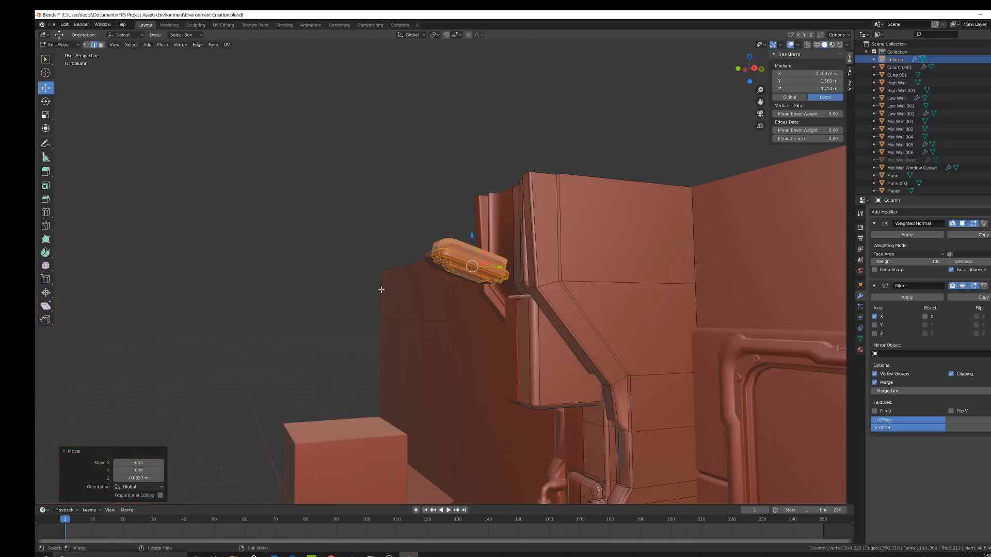
Step: Extrude the tilted piece's top face upward, tapered to scale 0.864 and shifted -0.0224 m along X
scroll(439, 291, "down", 7)
scroll(444, 289, "up", 4)
middle_click_drag(447, 289, 521, 276)
scroll(490, 305, "up", 4)
scroll(470, 277, "up", 3)
left_click(101, 45)
scroll(485, 304, "up", 3)
left_click(511, 323)
key("e")
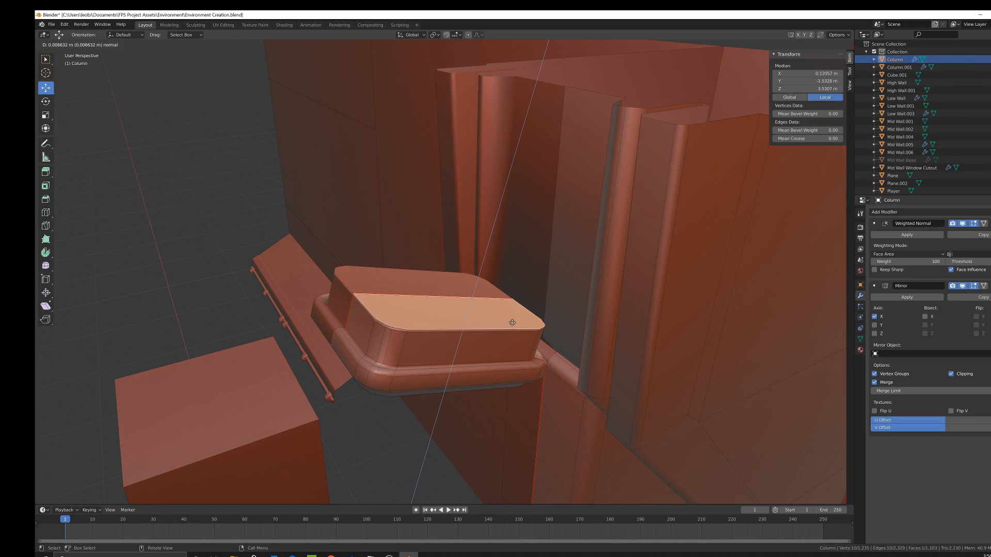
left_click(521, 318)
key("s")
left_click(572, 331)
middle_click_drag(571, 332, 513, 356)
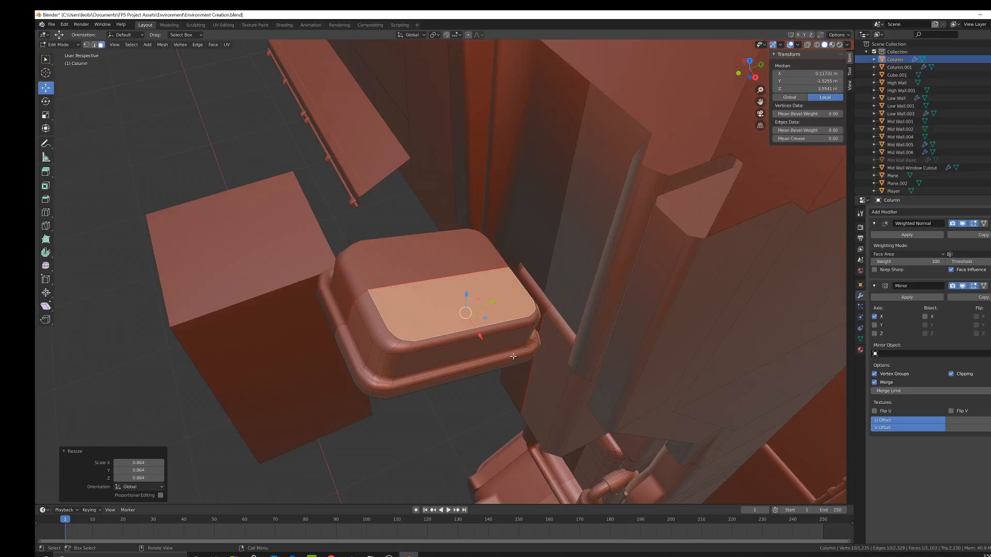
left_click_drag(481, 336, 476, 328)
Step: Extrude the top face in place at scale 0.675 and merge its vertices at center
key("e")
key("s")
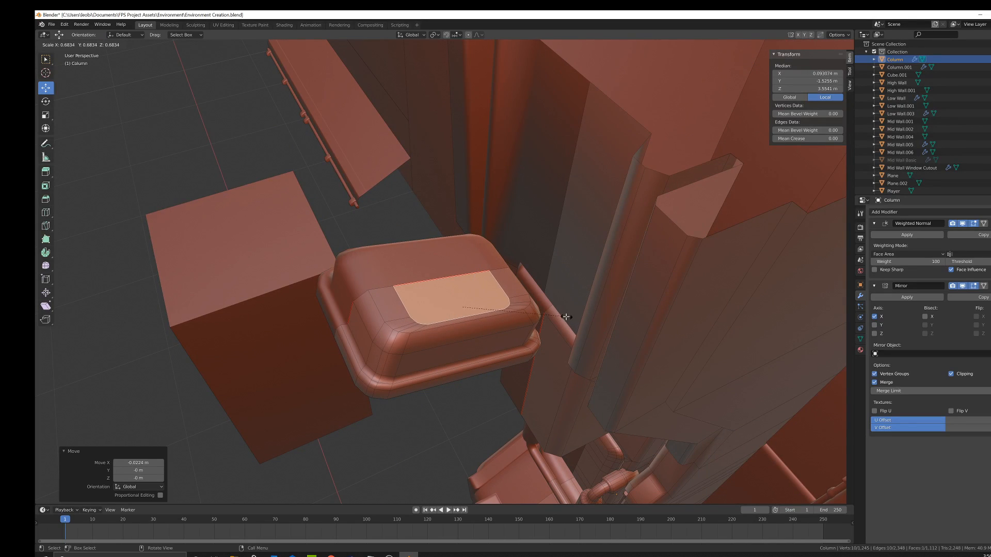
left_click(562, 327)
right_click(495, 340)
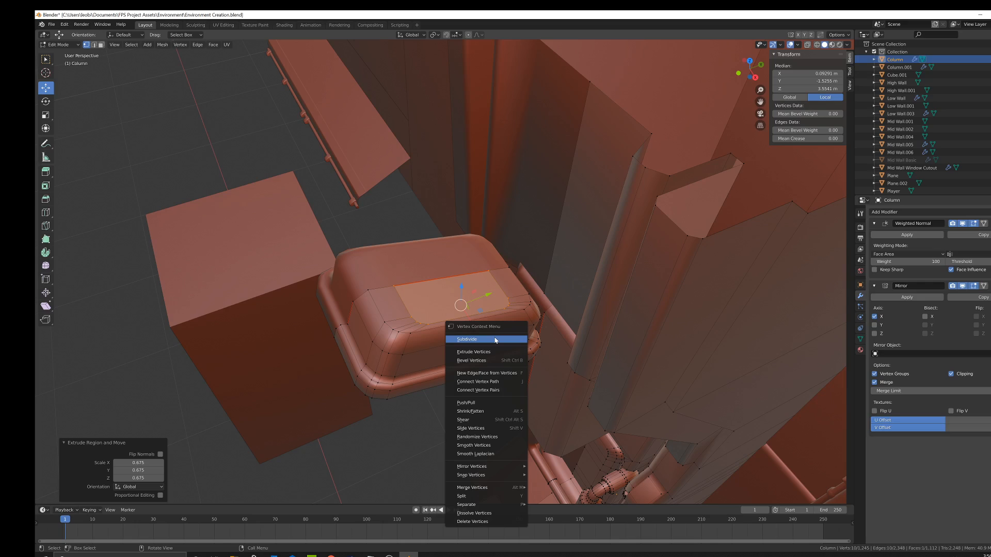
mouse_move(482, 490)
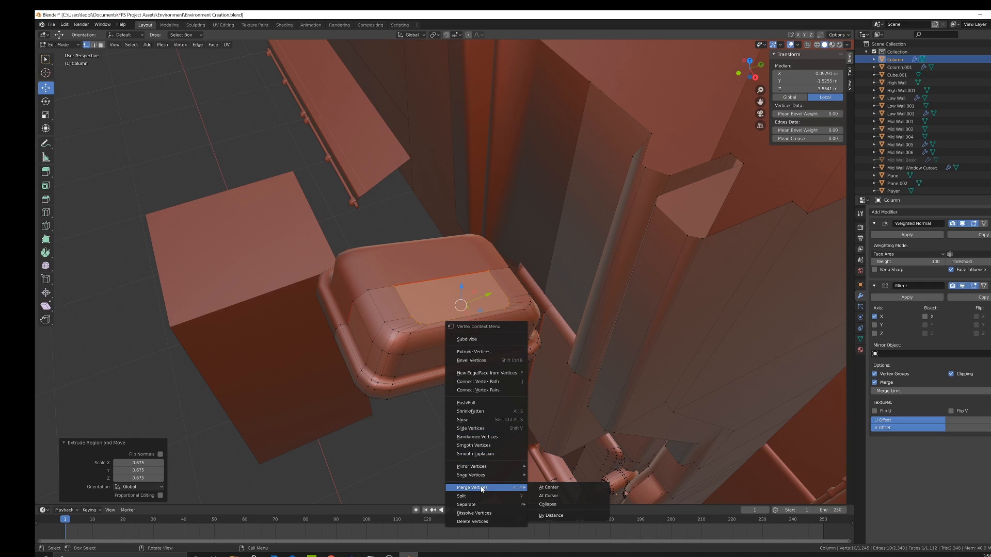
left_click(549, 488)
Step: Try to merge the top's center vertex into the mirror-seam vertex on the column side, using the last selected one
left_click(509, 267, "shift")
right_click(582, 311)
mouse_move(582, 312)
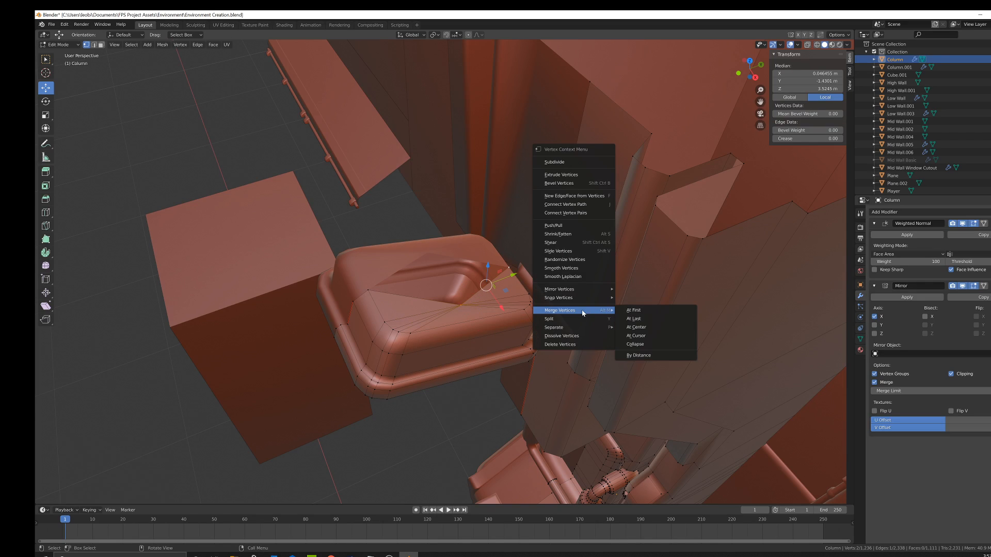
left_click(635, 319)
middle_click_drag(627, 319, 510, 310)
key("Tab")
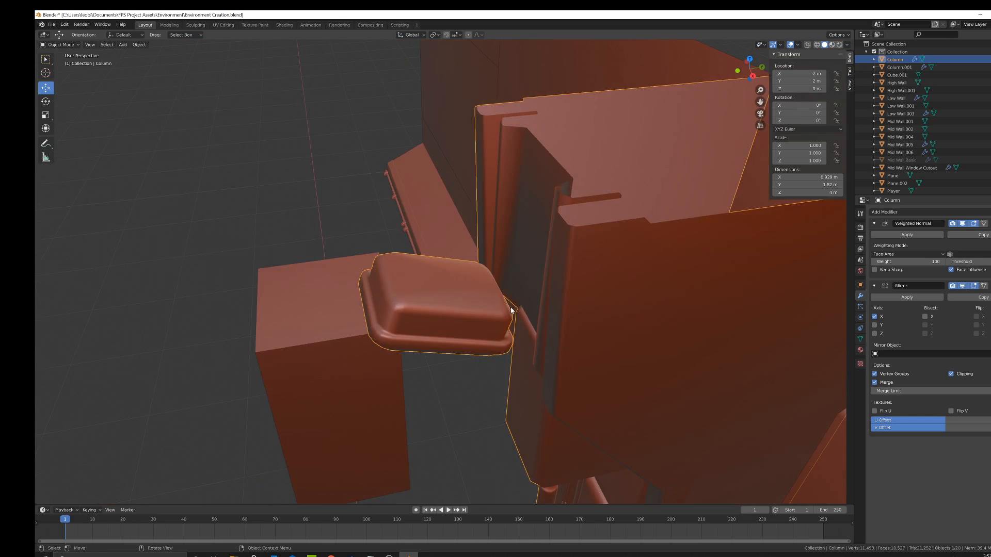
key("Tab")
key("Tab")
key("Tab")
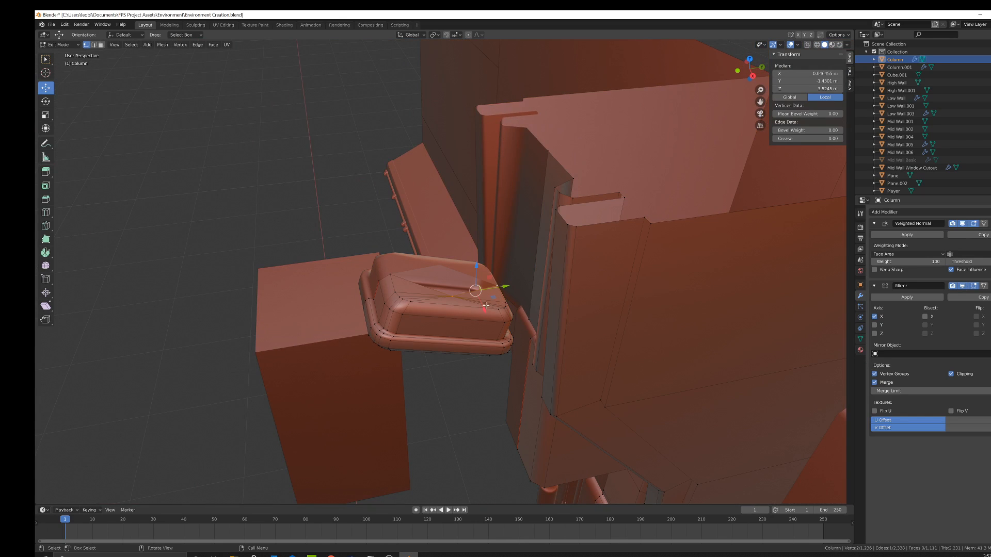
Step: Place the 3D cursor on the tilted piece's outer side face and add a cube there as a separate object
key("Tab")
mouse_move(537, 324)
middle_mouse_down()
mouse_move(545, 305)
mouse_move(547, 322)
middle_mouse_up()
key("Tab")
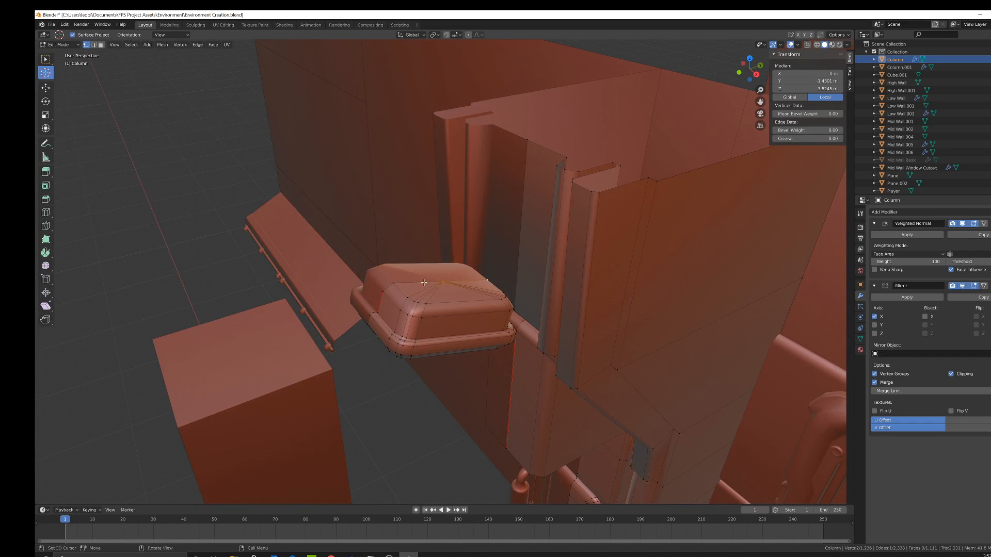
middle_click_drag(424, 282, 454, 304)
left_click(439, 297)
key("shift+a")
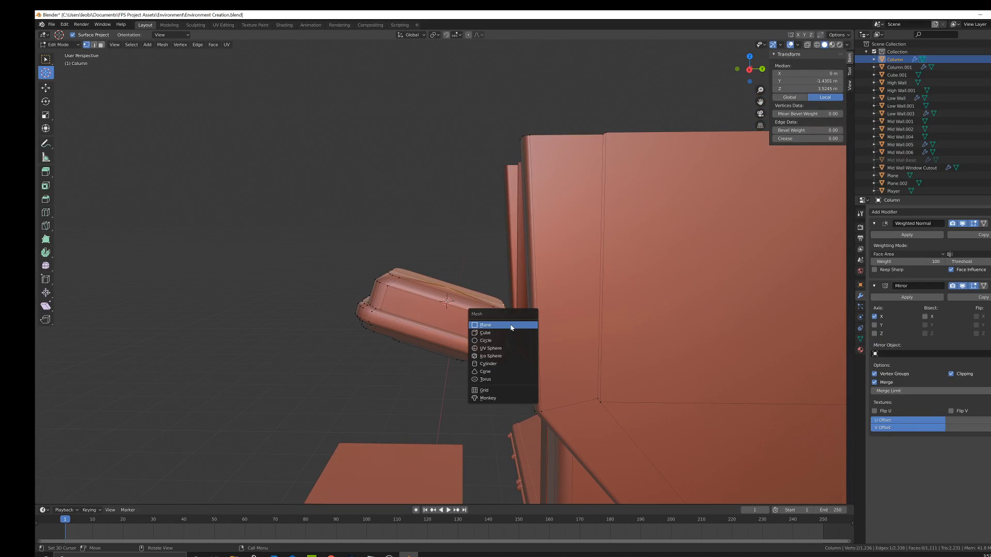
key("Tab")
key("shift+a")
mouse_move(531, 292)
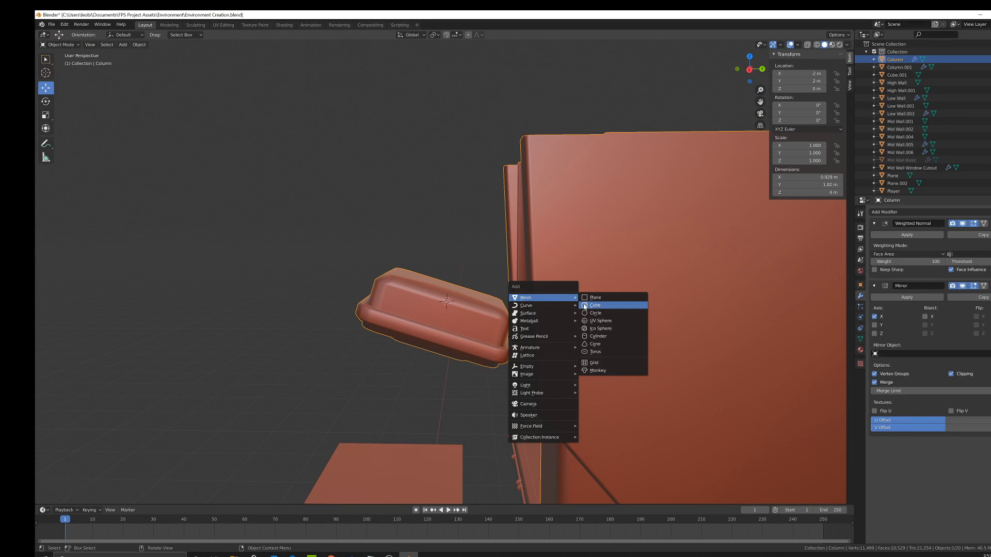
left_click(587, 305)
Step: Scale the cube down to 0.038 on all axes and rotate it -14.9° around X to match the tilted piece
key("s")
left_click(459, 298)
key("s")
left_click(469, 301)
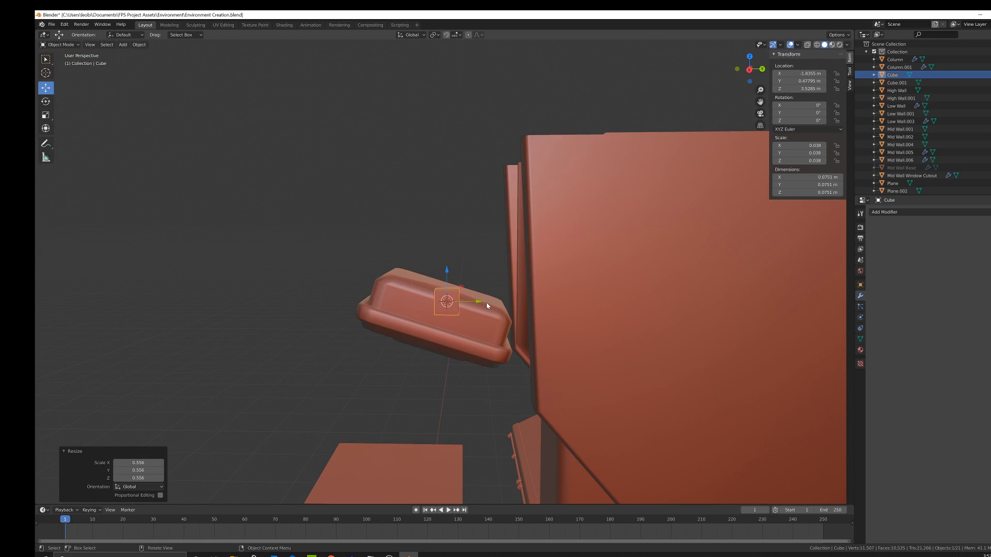
middle_click_drag(493, 308, 500, 315)
key("r")
key("y")
key("z")
key("x")
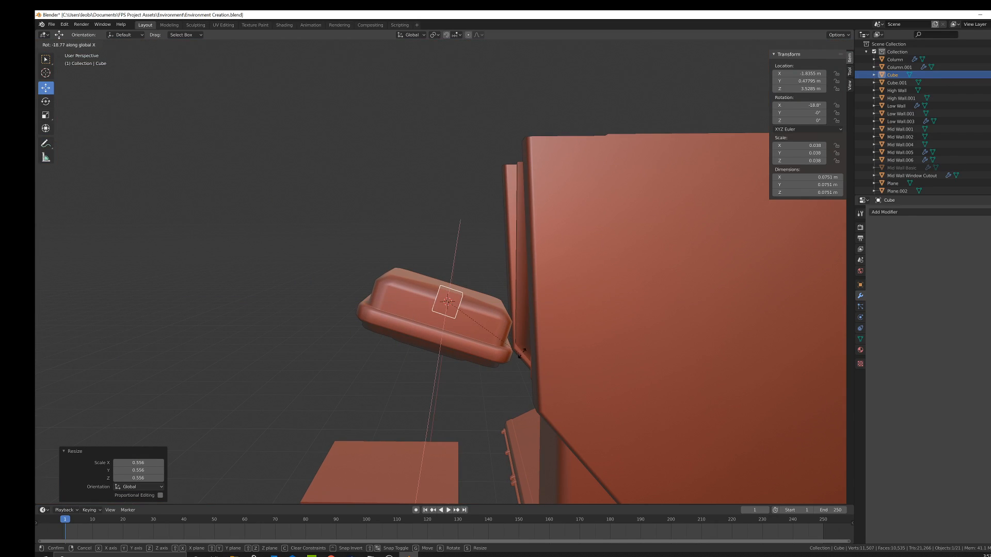
left_click(525, 357)
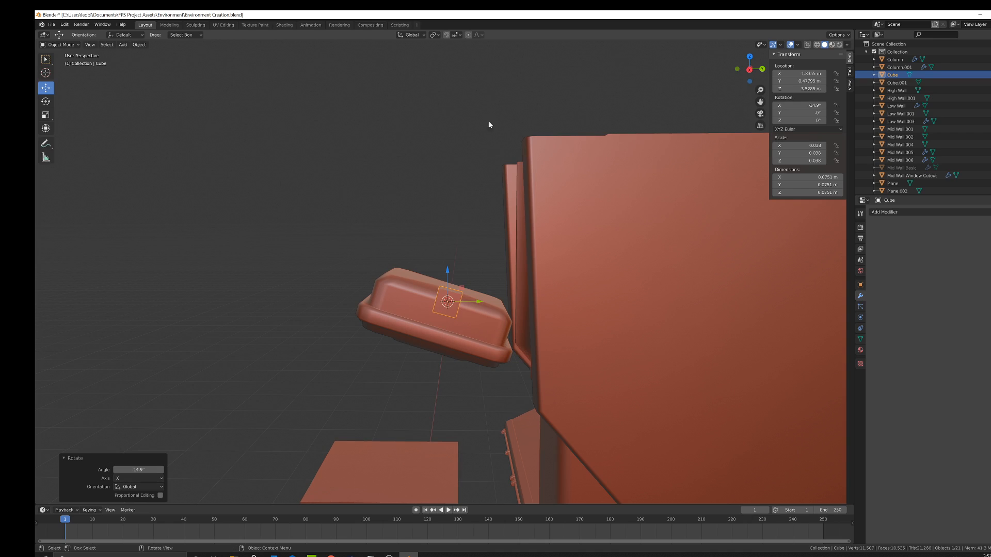
Step: Set the transform orientation to Local for the rotated cube
left_click(411, 36)
left_click(401, 64)
middle_click_drag(480, 258, 502, 282)
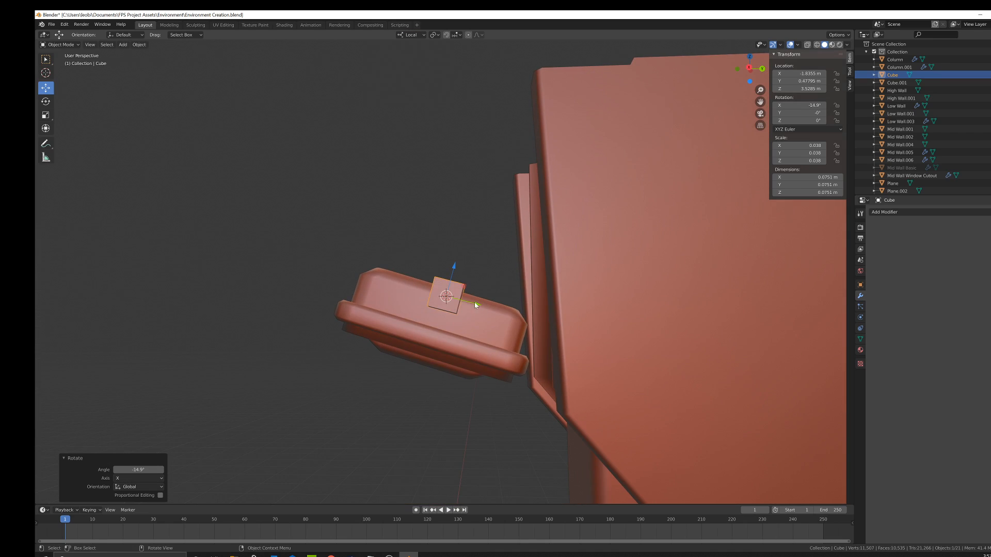
Step: Shift the cube slightly along its local Y axis and adjust its X rotation to -16.5° to match the tilted piece
left_click_drag(475, 304, 468, 303)
middle_click_drag(507, 305, 604, 361)
key("r")
key("x")
left_click(517, 317)
Step: Flatten the cube to about 0.024 m in local X, stretch it to 0.181 m in local Y, and apply its scale
key("s")
key("x")
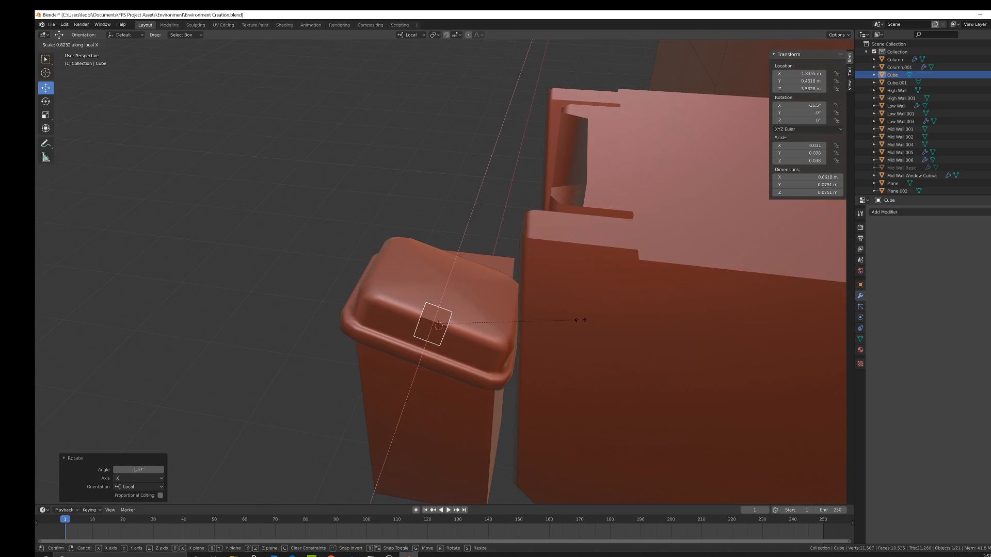
left_click(489, 310)
middle_click_drag(489, 311, 528, 310)
key("s")
key("x")
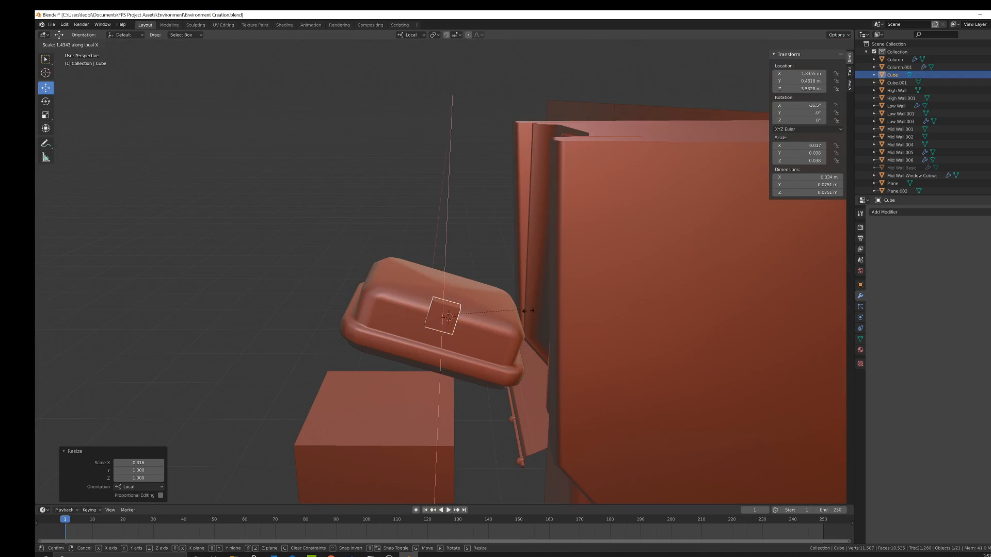
key("y")
left_click(581, 315)
key("ctrl+a")
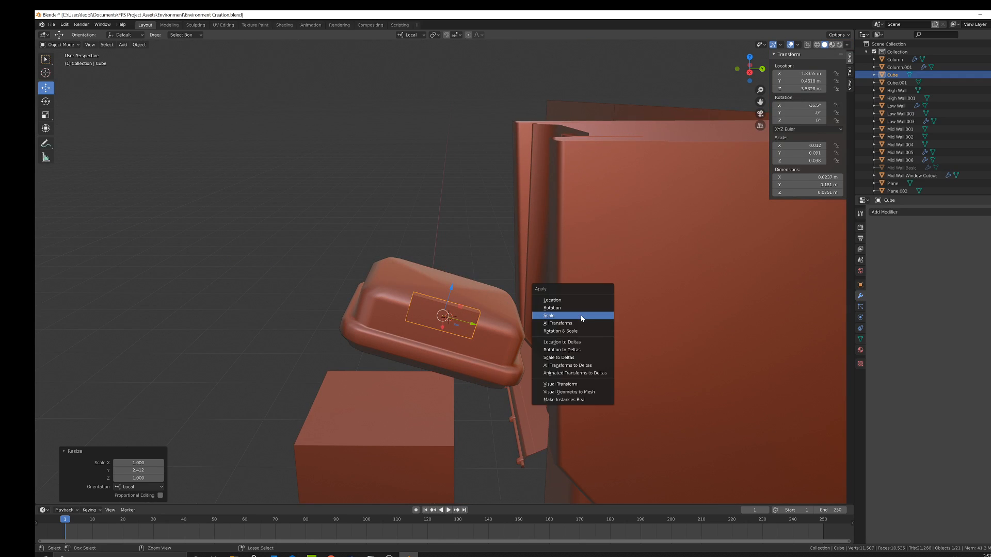
left_click(582, 316)
Step: Extrude the cube's top face 0.063 m upward and narrow the extruded face along local Y
key("Tab")
middle_click_drag(516, 313, 110, 76)
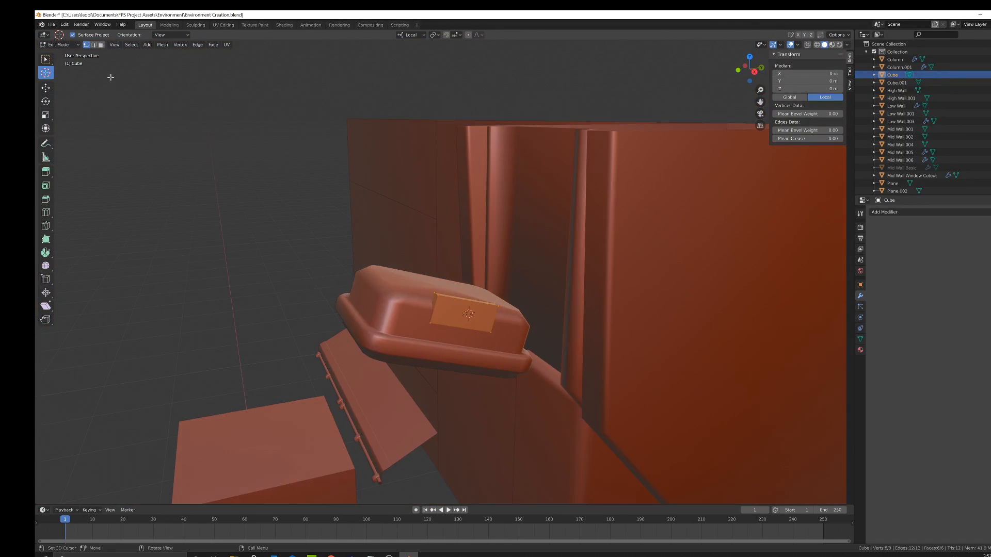
left_click(102, 45)
scroll(434, 273, "up", 2)
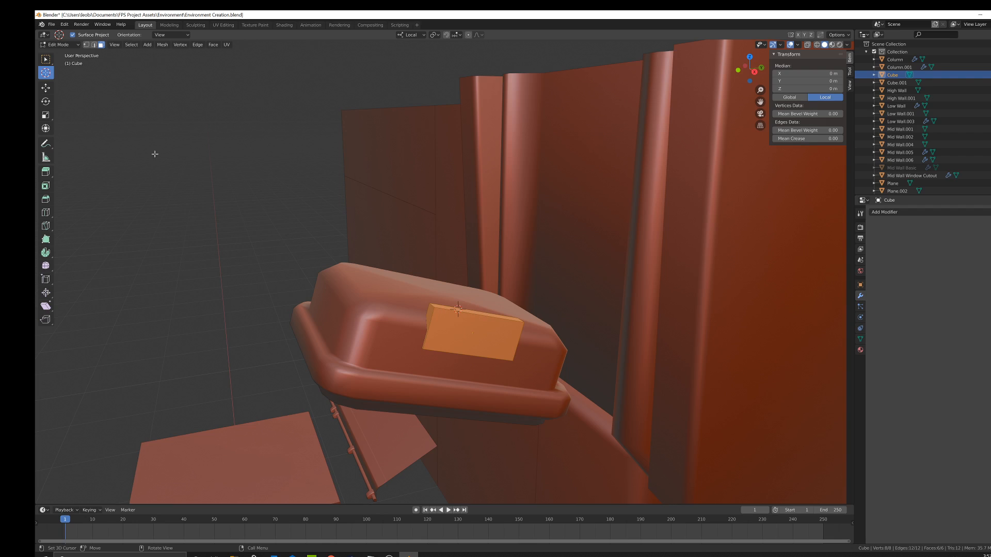
left_click(491, 312)
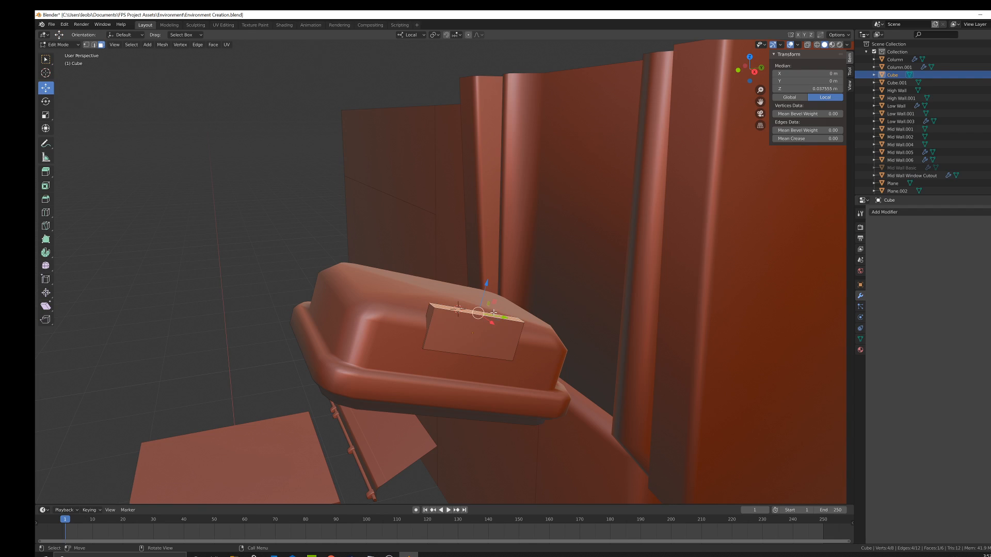
middle_click_drag(492, 312, 489, 283)
key("e")
left_click(505, 270)
key("s")
key("y")
key("y")
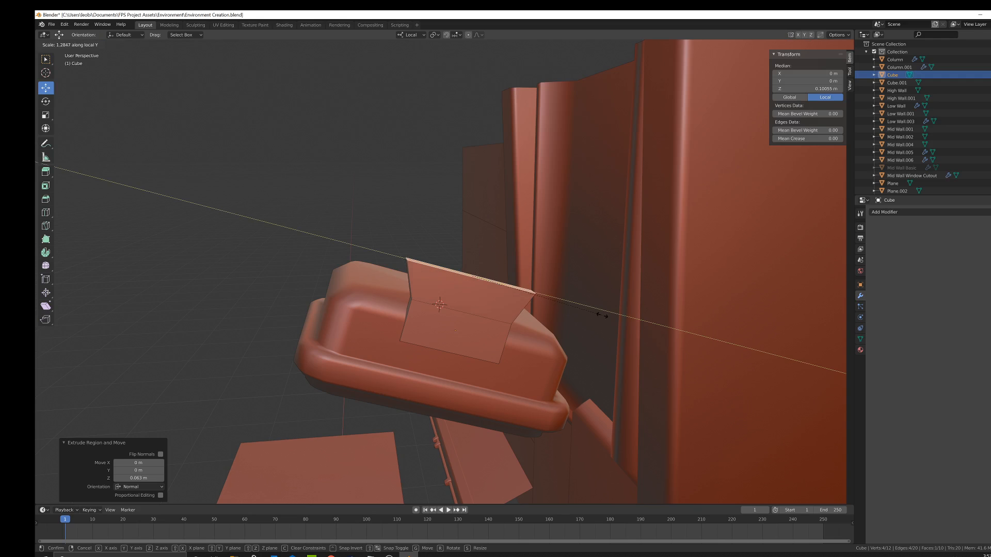
left_click(538, 287)
Step: Delete the vertices of the two faces on the cube's inner side, facing the tilted piece
scroll(519, 321, "down", 4)
middle_click_drag(519, 320, 532, 291)
scroll(524, 314, "down", 4)
scroll(532, 333, "up", 3)
scroll(465, 326, "up", 4)
left_click(484, 326)
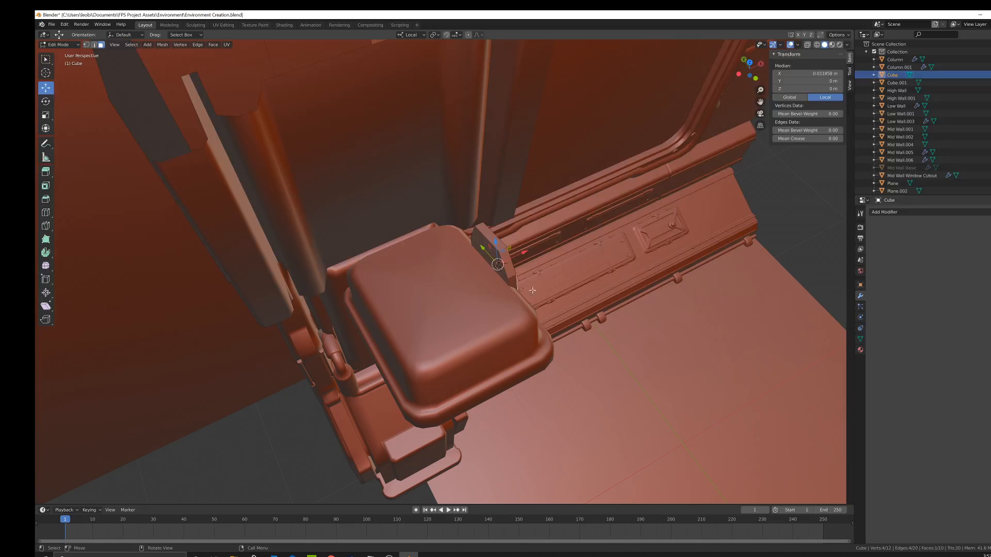
key("x")
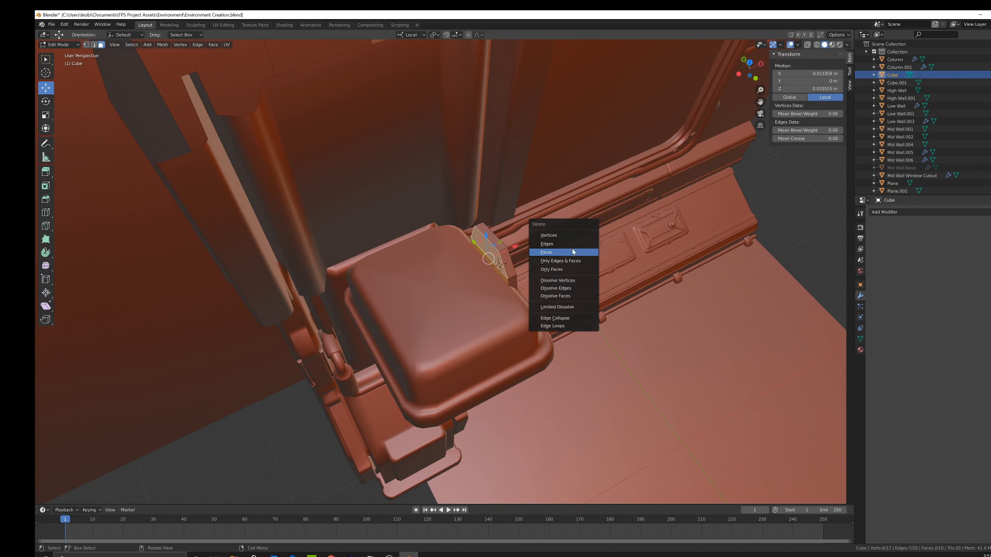
left_click(573, 236)
Step: Scale up the two remaining outer faces and raise them 0.0449 m along local Z
middle_click_drag(574, 236, 509, 292)
left_click(454, 330)
left_click(482, 305, "shift")
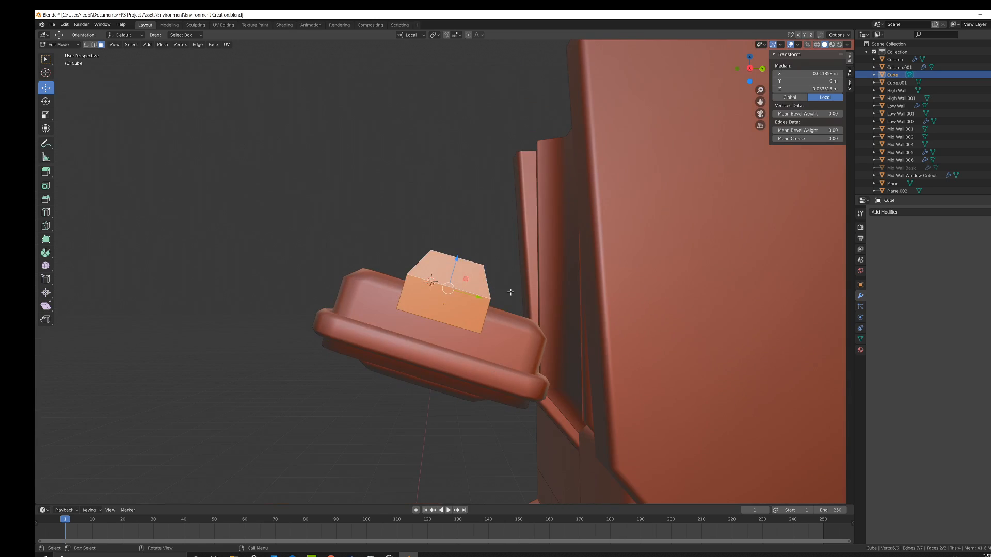
key("s")
left_click(552, 283)
left_click_drag(455, 259, 461, 237)
Step: Inset the two outer faces together and delete the inner faces to leave an open handle frame
scroll(526, 307, "down", 7)
mouse_move(527, 308)
middle_mouse_down()
mouse_move(555, 330)
mouse_move(520, 321)
mouse_move(540, 318)
middle_mouse_up()
scroll(520, 321, "up", 7)
key("i")
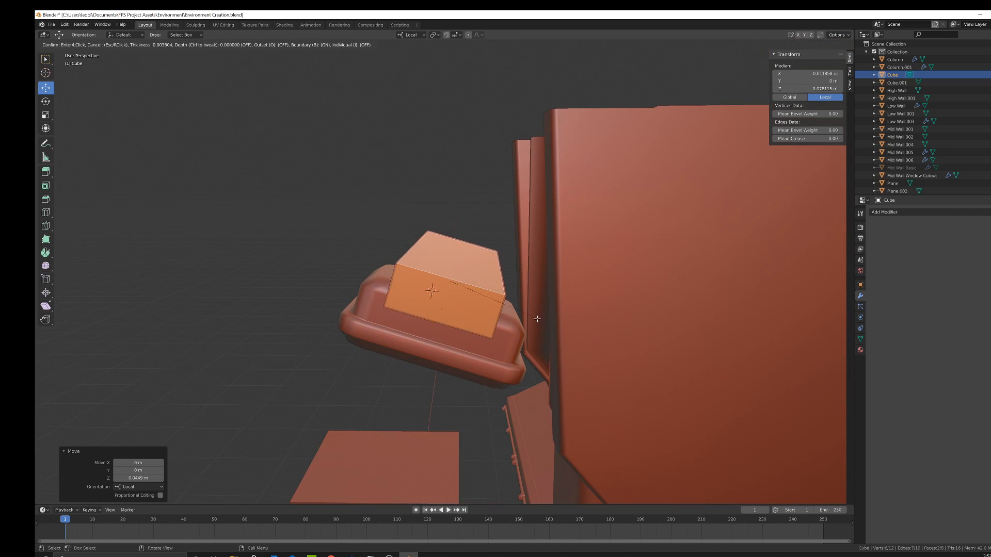
left_click(530, 314)
key("x")
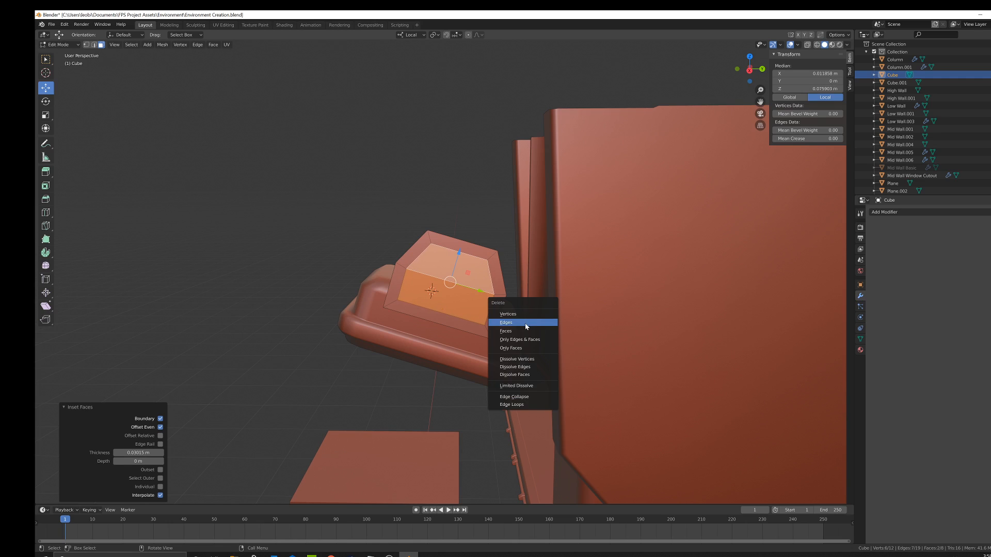
left_click(526, 326)
Step: Extrude the handle frame to give it thickness and recalculate all of its normals to face outward
middle_click_drag(526, 326, 560, 333)
key("Tab")
key("Tab")
key("e")
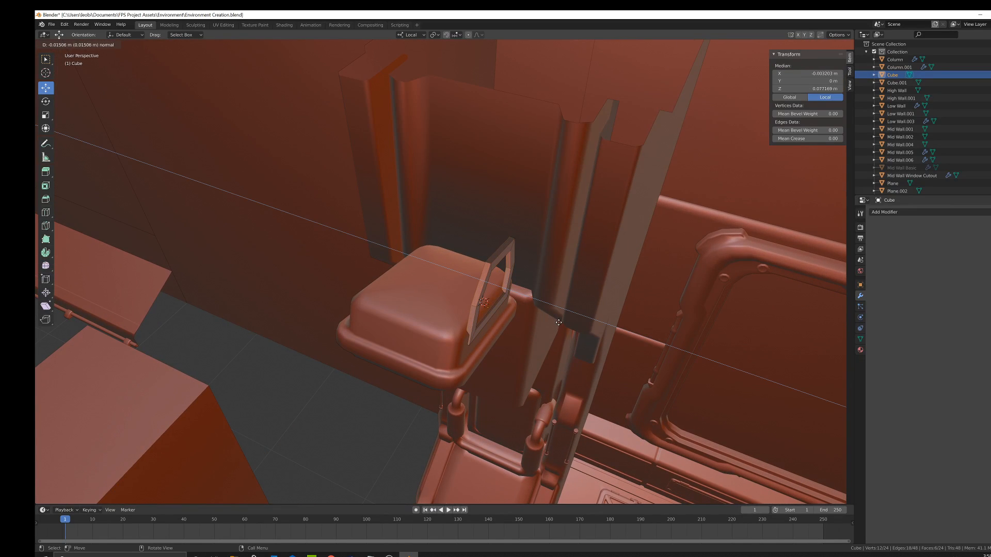
left_click(557, 320)
key("a")
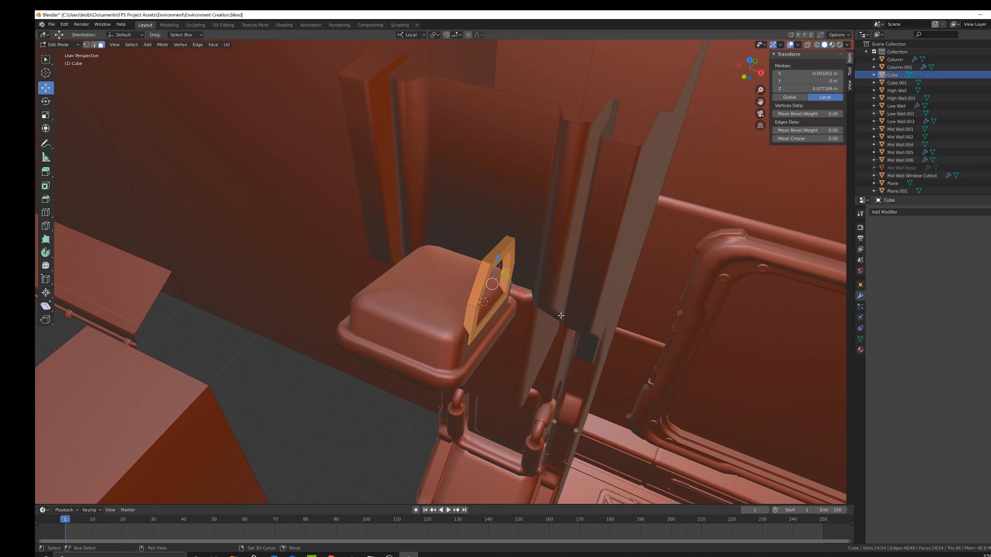
key("shift+n")
key("Tab")
Step: Join the handle frame into the Column object so the column's modifiers apply to it
middle_click_drag(560, 315, 497, 289)
left_click(474, 344, "shift")
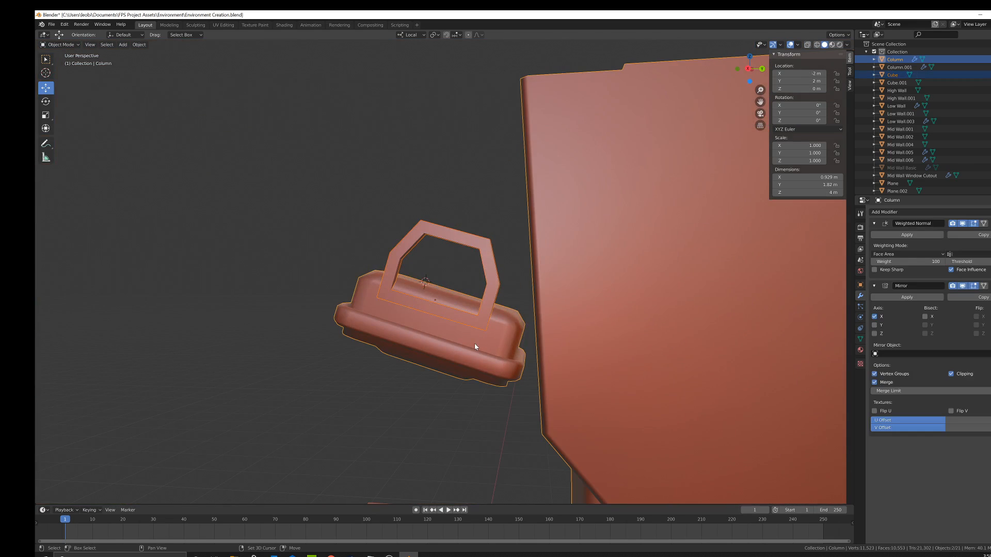
key("ctrl+j")
key("Tab")
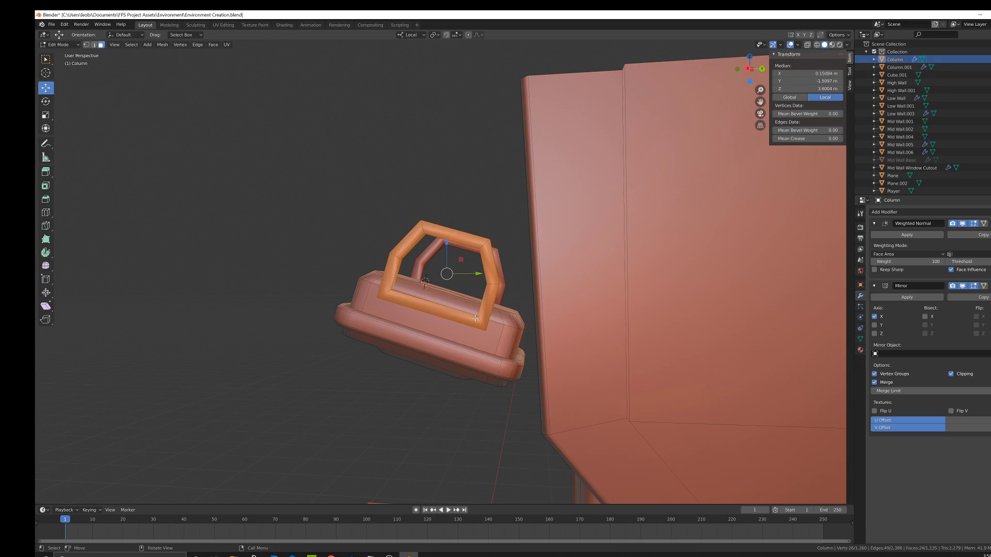
scroll(498, 327, "down", 3)
key("Tab")
middle_click_drag(502, 344, 475, 332)
scroll(512, 354, "down", 2)
scroll(537, 316, "down", 6)
scroll(482, 325, "up", 6)
Step: Bevel the edge loops at the handle's two side bends about 0.013 m wide with one segment
key("Tab")
scroll(482, 325, "up", 4)
left_click(209, 132)
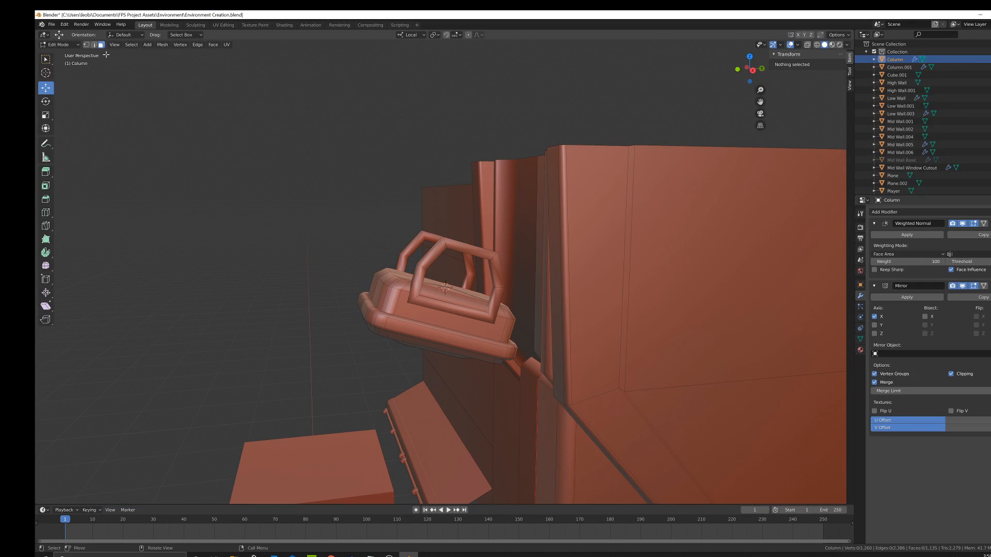
scroll(427, 266, "up", 2)
left_click(428, 266, "alt")
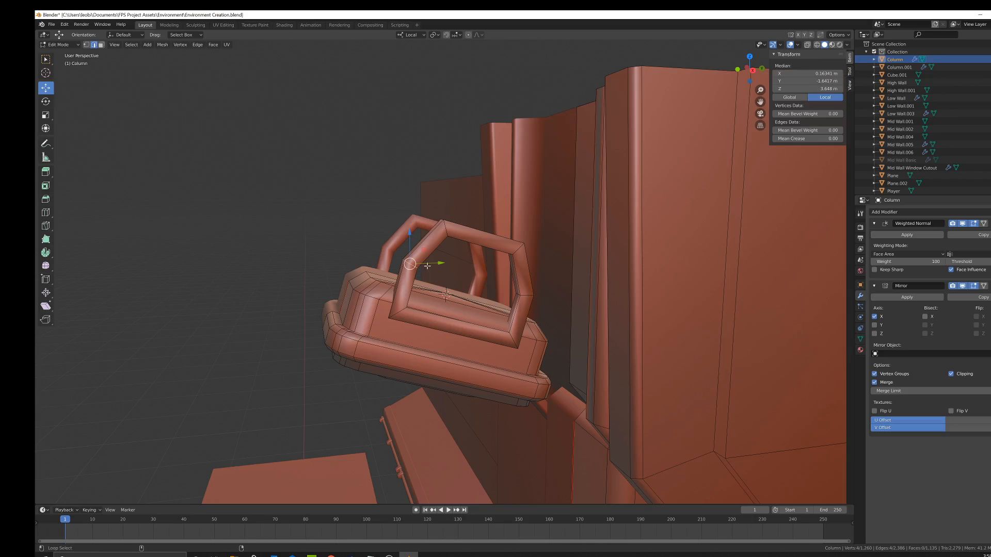
key("ctrl+b")
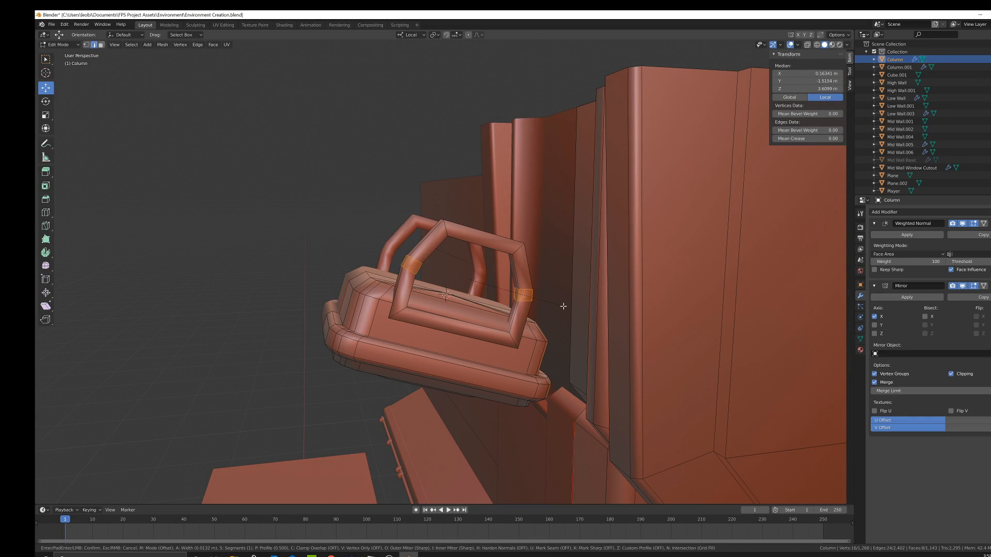
left_click(563, 306)
left_click(347, 145)
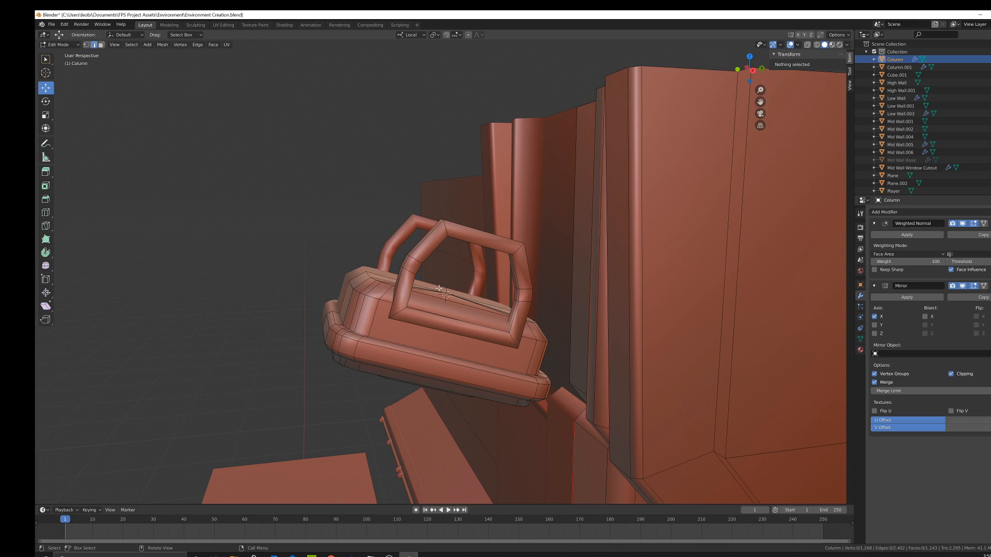
Step: Try to add a loop cut to the handle on the tilted piece
middle_click_drag(347, 146, 367, 160)
left_click(423, 302, "alt")
middle_click_drag(423, 309, 480, 333)
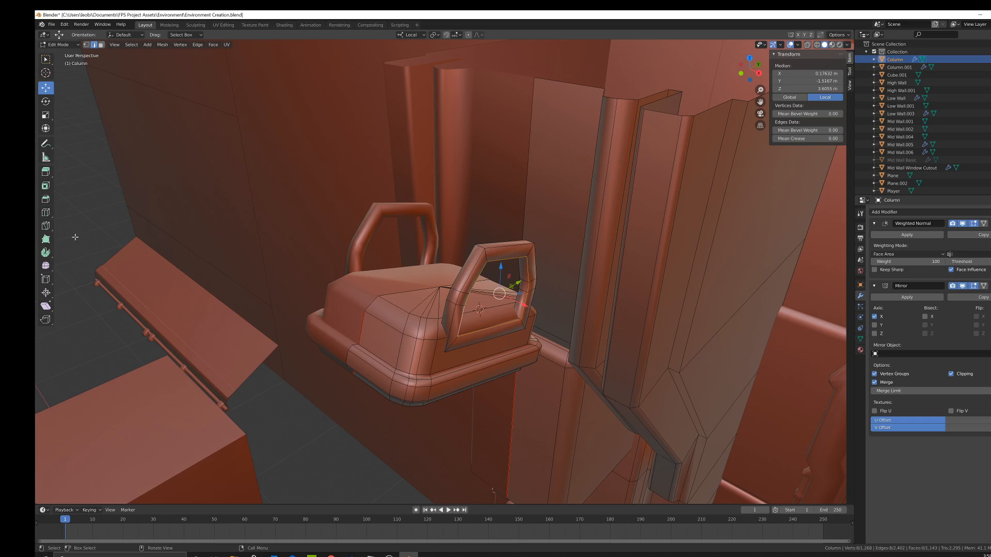
left_click(456, 291)
key("ctrl+z")
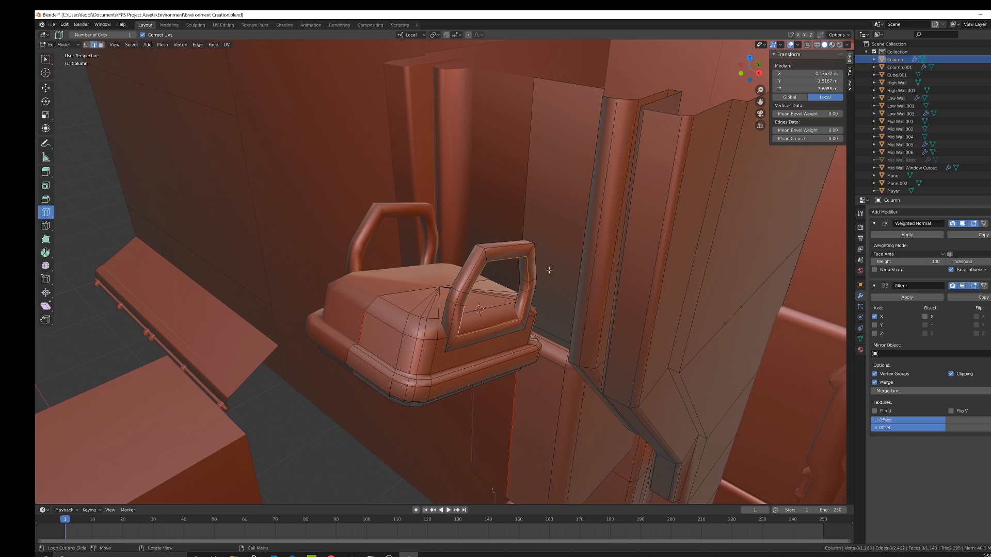
Step: Place the 3D cursor on the upper bar of the handle on the tilted piece
key("Tab")
scroll(524, 299, "down", 7)
middle_click_drag(524, 299, 450, 259)
key("Tab")
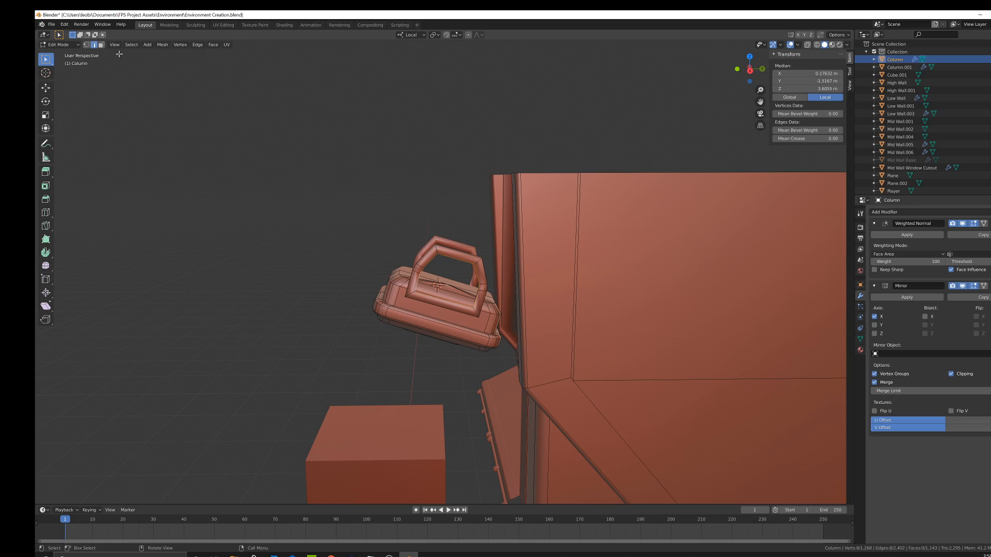
left_click(101, 45)
scroll(325, 208, "up", 4)
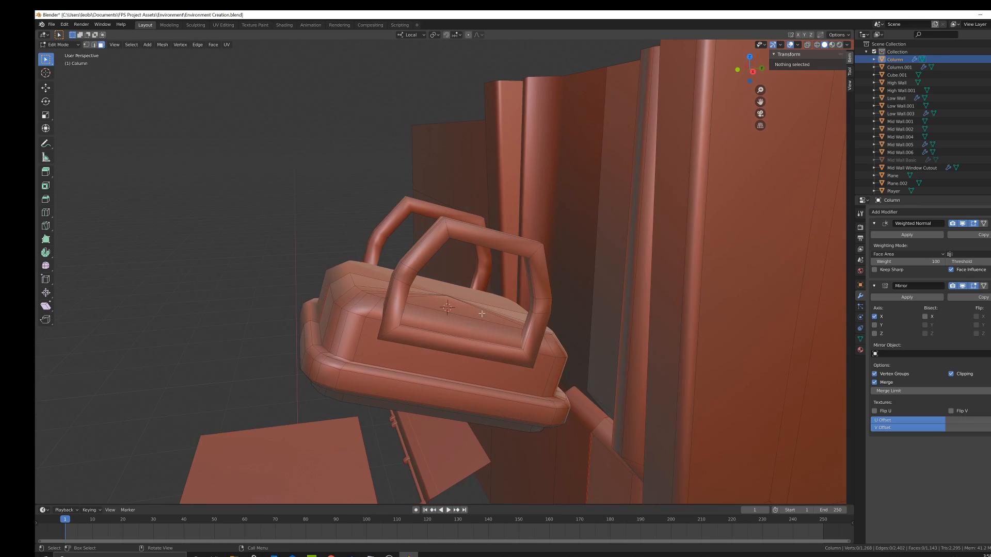
middle_click_drag(512, 323, 485, 327)
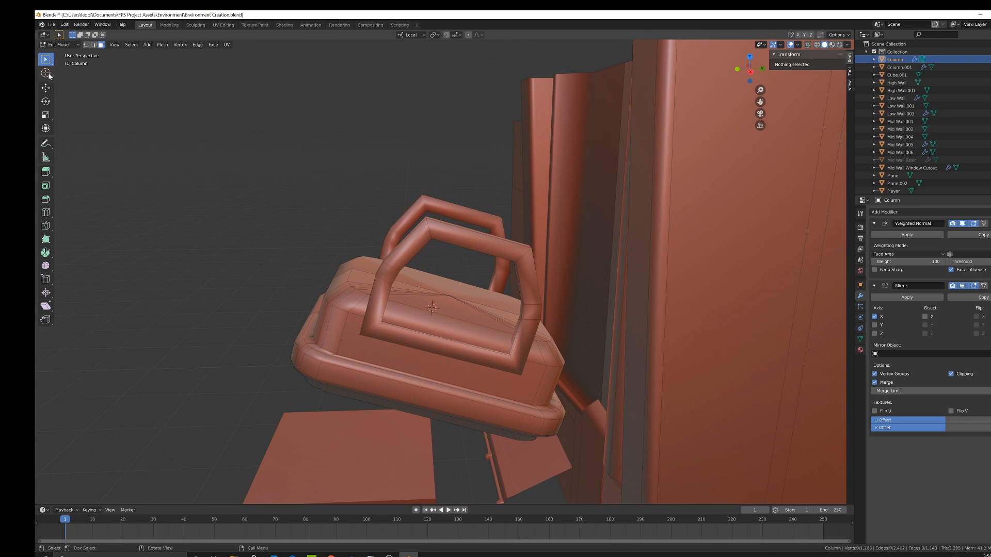
middle_click_drag(560, 263, 551, 302)
left_click(468, 231)
Step: Add a 12-sided cylinder at the 3D cursor inside the column mesh and scale it down twice
key("shift+a")
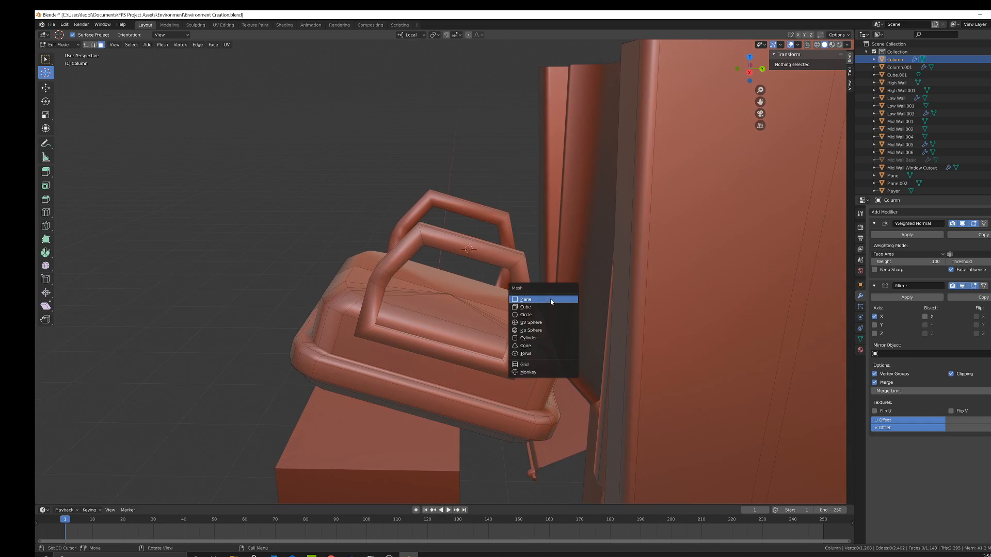
left_click(526, 338)
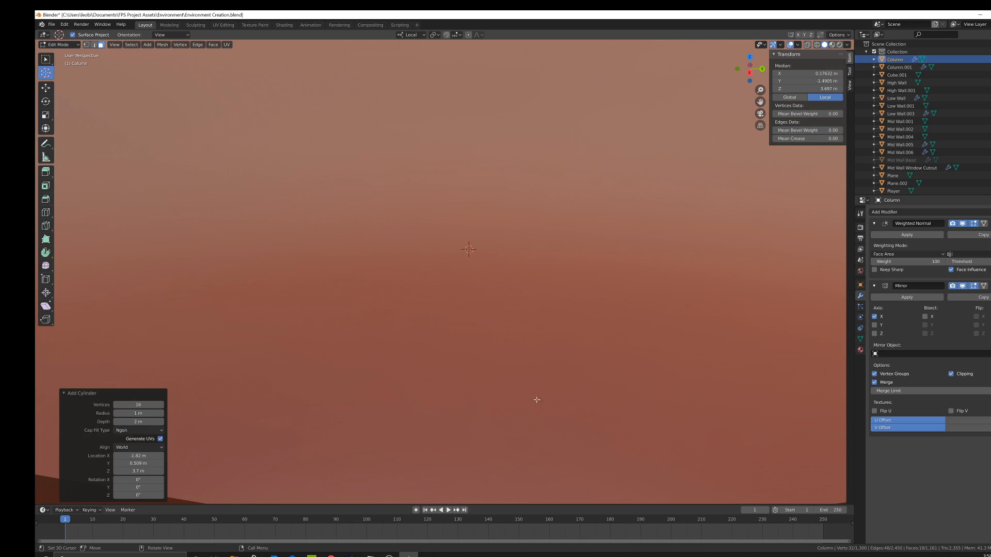
key("Return")
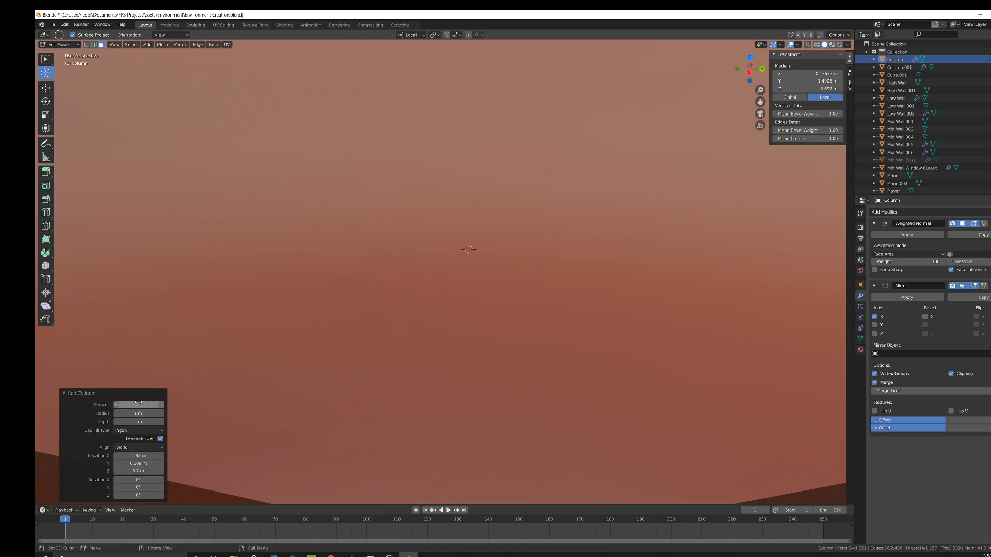
key("s")
left_click(518, 285)
key("s")
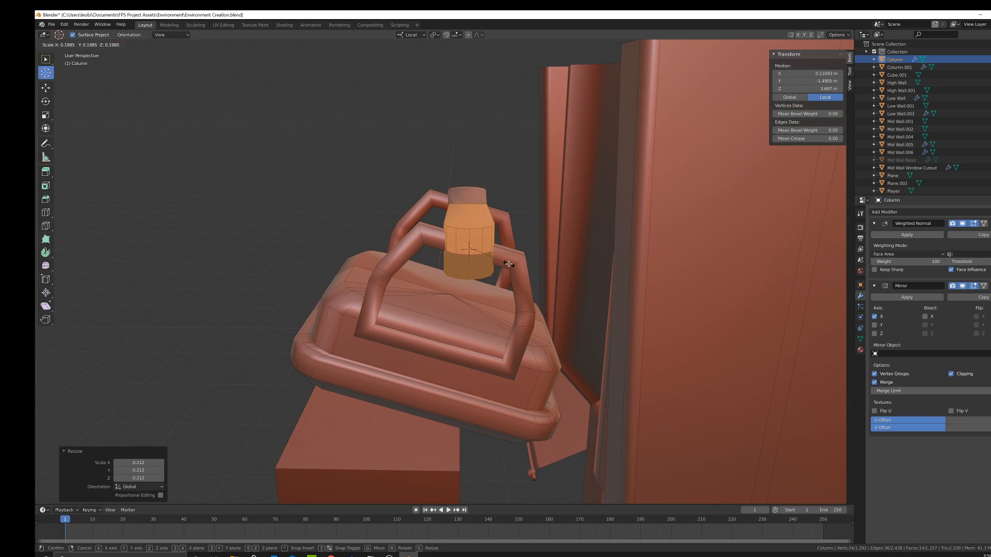
left_click(508, 263)
Step: Cancel the cylinder's Y rotation and undo its scaling and creation, returning to Object Mode
key("r")
key("y")
right_click(540, 270)
middle_click_drag(539, 286, 572, 322)
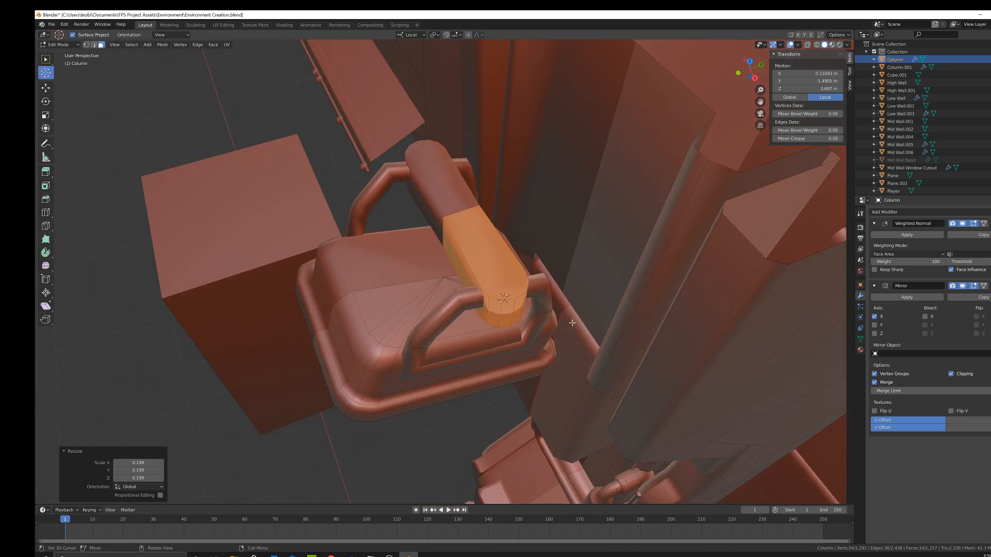
key("ctrl+z")
key("ctrl+z")
scroll(564, 295, "down", 8)
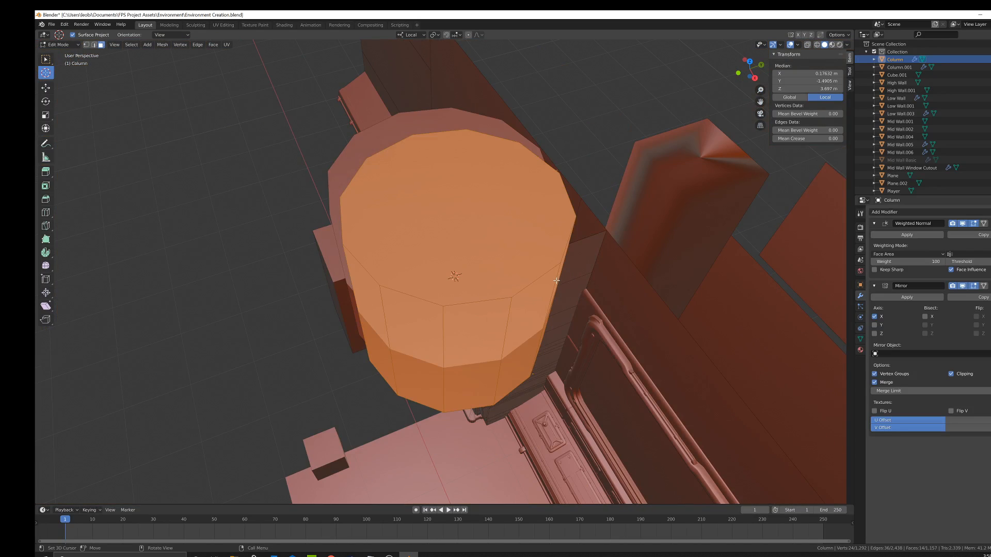
key("ctrl+z")
key("ctrl+z")
Step: Add a cylinder at the 3D cursor as a separate object and scale it down to 0.055 on all axes
key("shift+a")
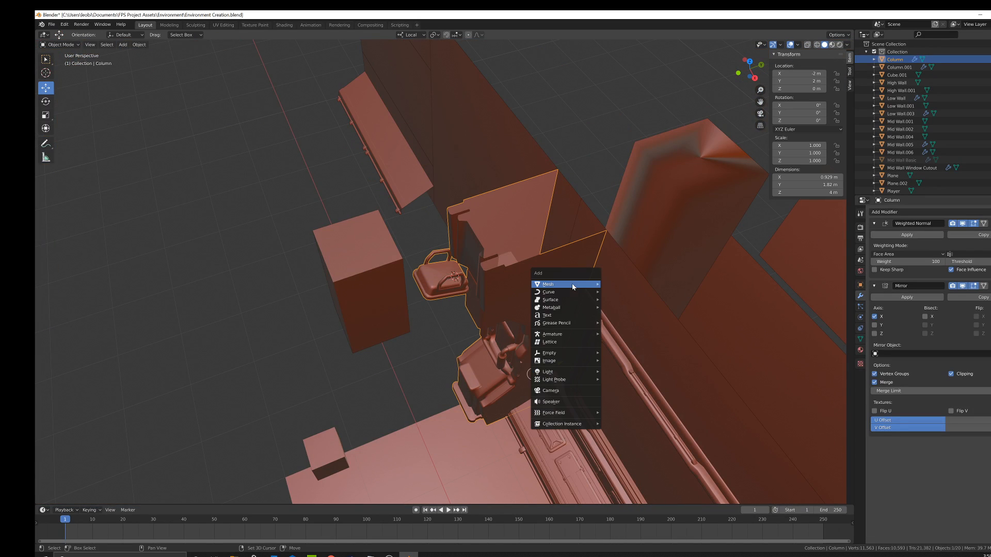
mouse_move(593, 285)
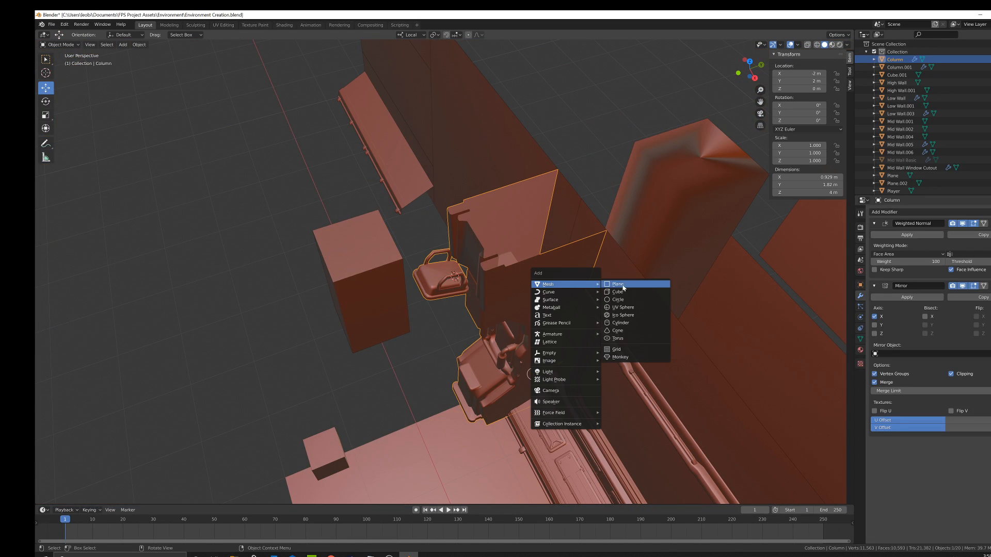
left_click(625, 324)
scroll(557, 310, "up", 2)
key("s")
left_click(487, 286)
key("s")
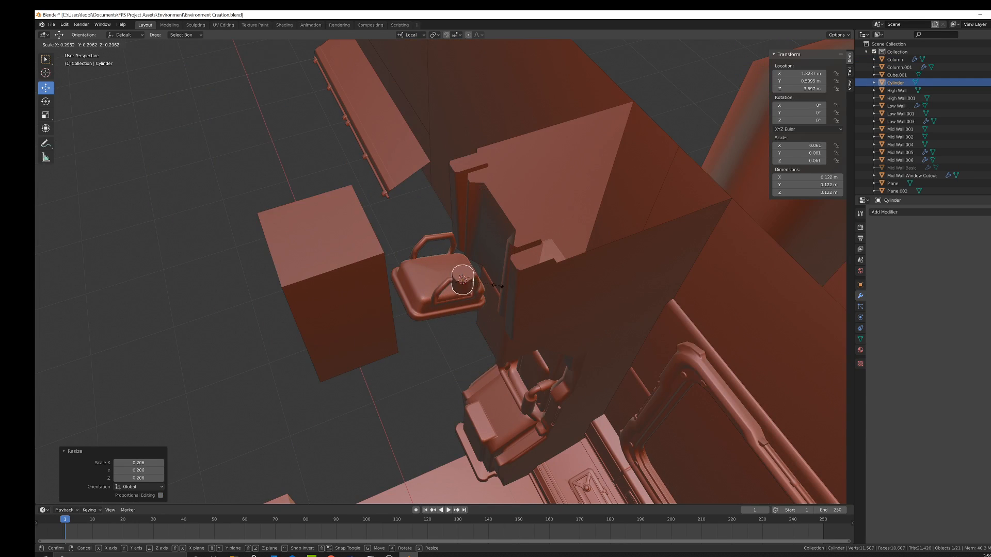
left_click(495, 284)
Step: Rotate the cylinder 90 degrees about its local Y axis and join it to the column mesh
key("r")
key("y")
key("y")
type("9")
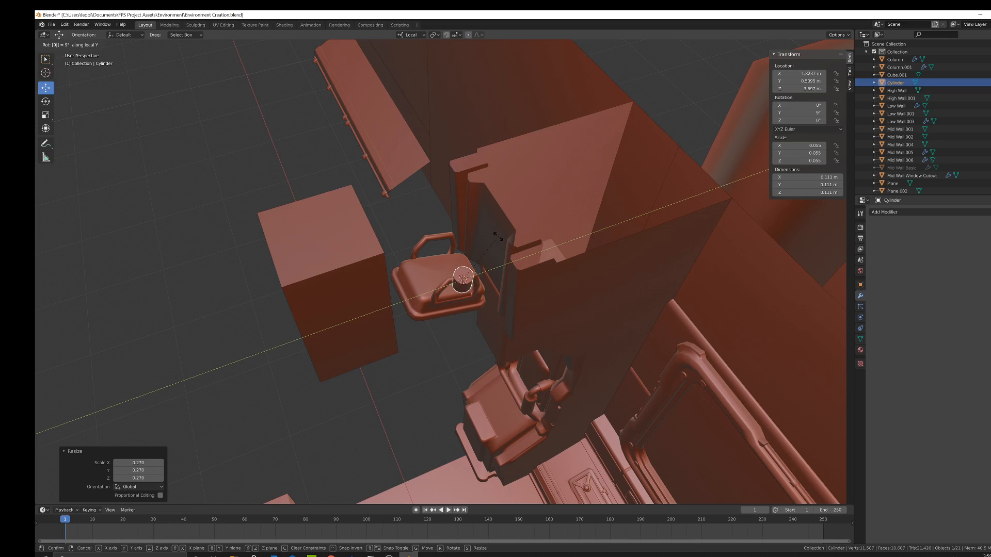
type("0")
key("Return")
middle_click_drag(485, 260, 417, 277)
left_click(416, 281, "shift")
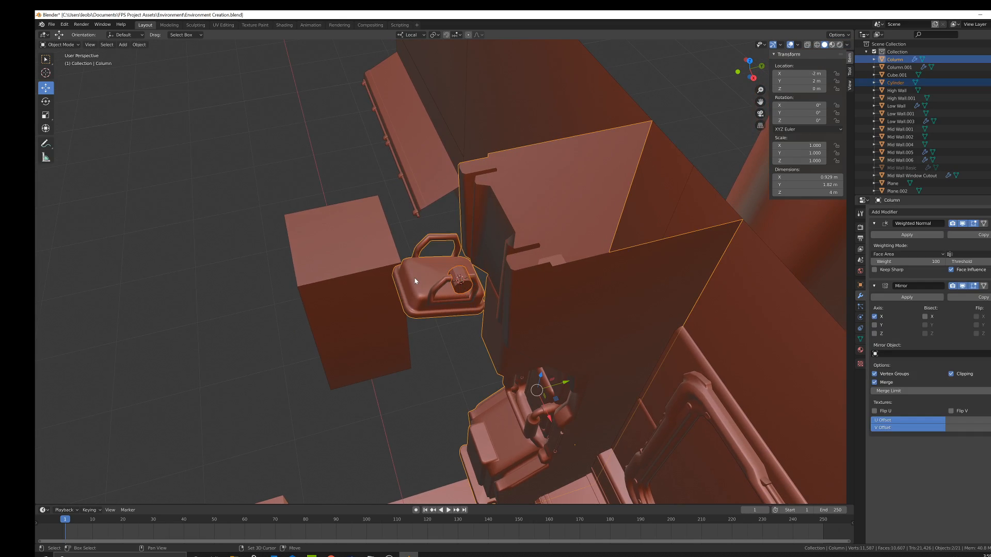
key("Tab")
Step: Extrude a neck 0.0716 m long from the handle cylinder's inner end face toward the mirror centre
scroll(481, 271, "up", 6)
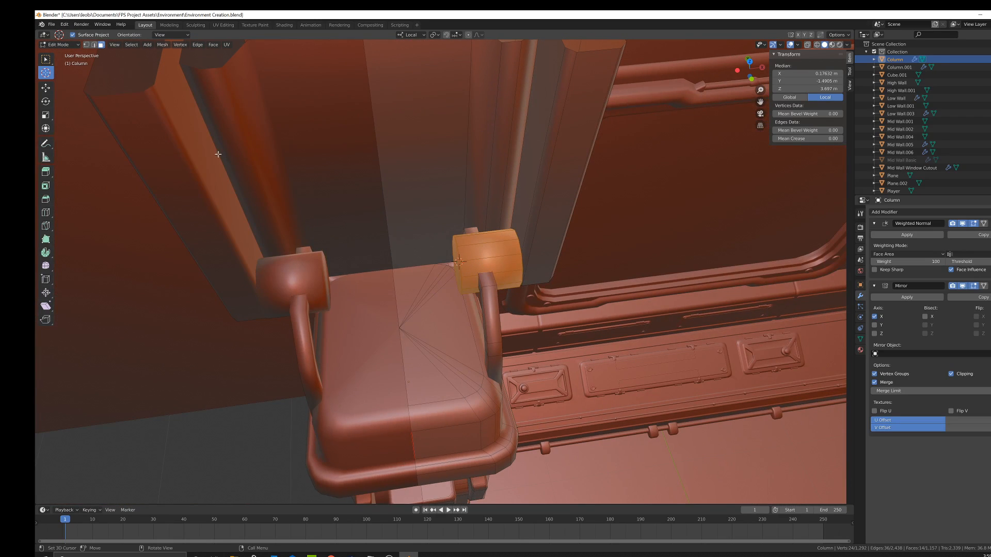
left_click(45, 87)
scroll(459, 267, "up", 2)
left_click(461, 257)
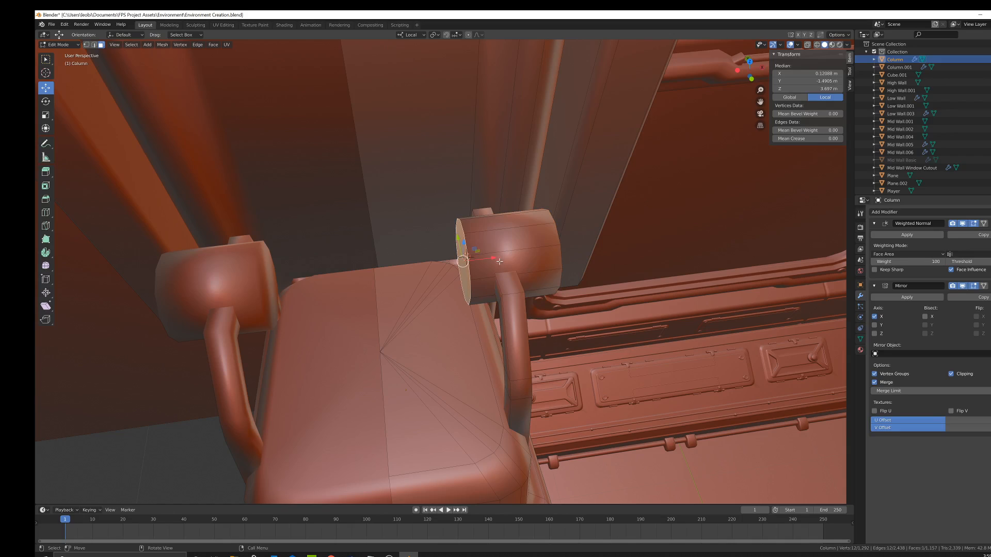
key("e")
left_click(536, 268)
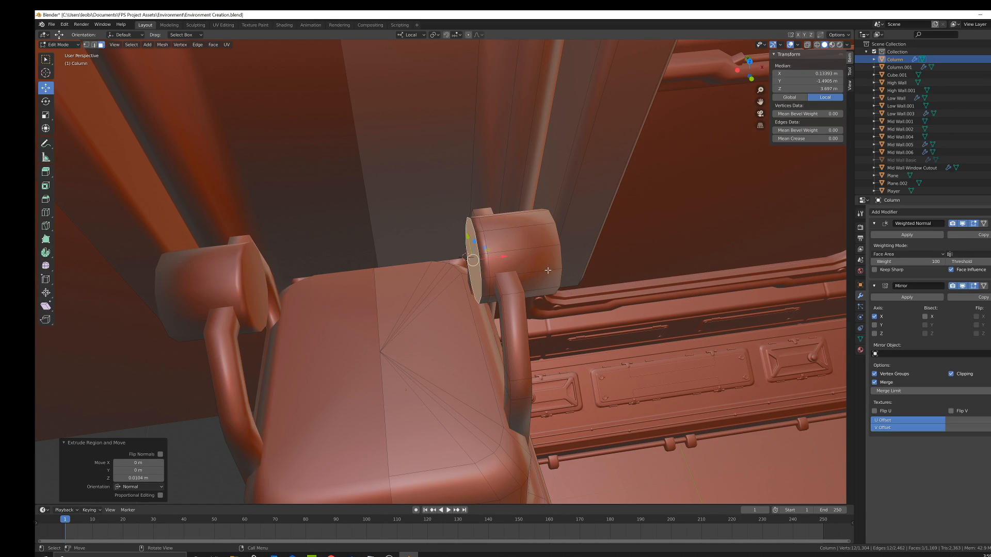
key("e")
left_click(476, 270)
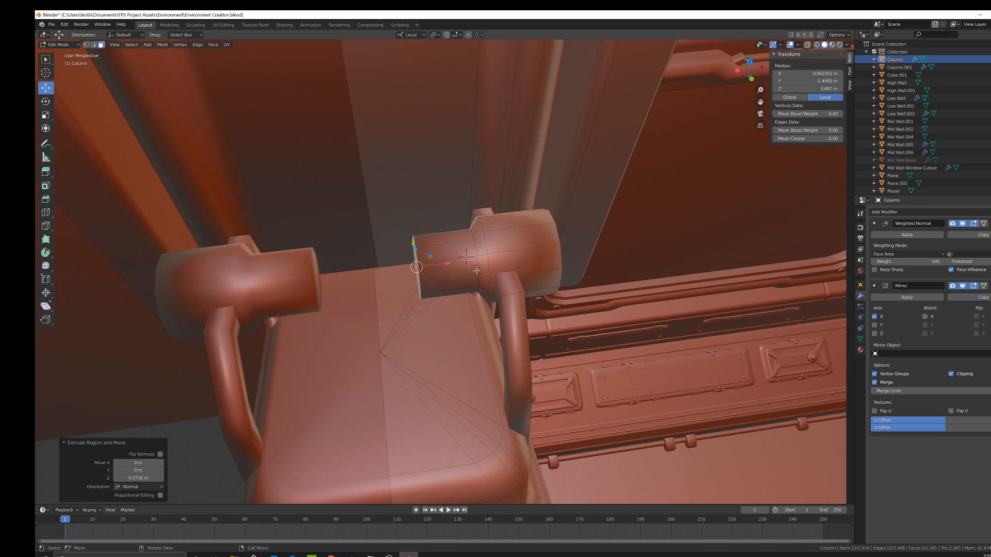
Step: Extrude and enlarge the neck's end face to form a wider shoulder on the handle bar
middle_click_drag(477, 271, 508, 281)
mouse_move(456, 258)
left_mouse_down()
mouse_move(477, 258)
mouse_move(462, 258)
left_mouse_up()
key("e")
key("s")
left_click(468, 259)
Step: Extrude the shoulder's end face about 0.078 m to the mirror centre and delete its cap face
key("e")
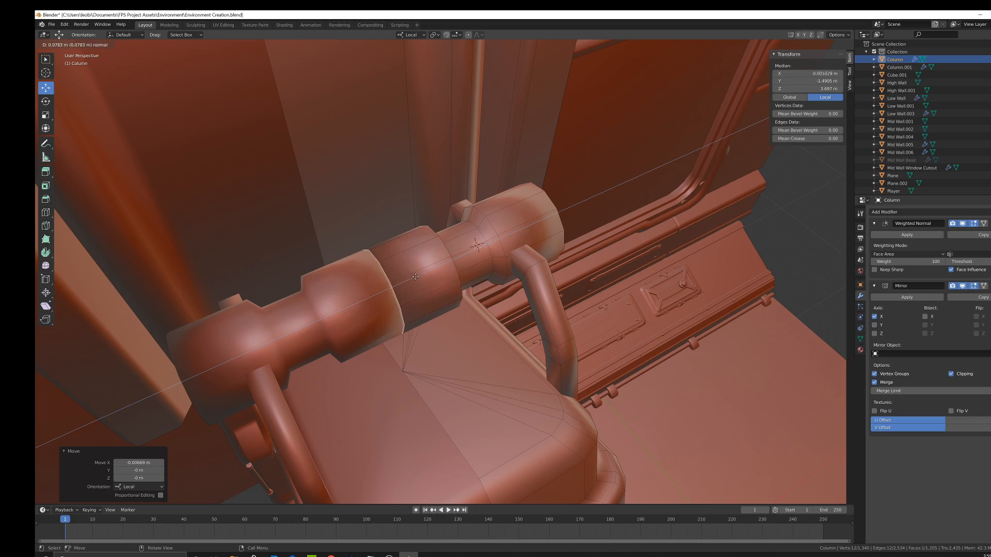
left_click(534, 289)
key("x")
left_click(535, 289)
Step: Round off the cylinder's outer end by extruding its end face and scaling it to 0.721 and 0.521
middle_click_drag(535, 289, 501, 303)
left_click_drag(537, 312, 499, 296)
key("s")
left_click(543, 291)
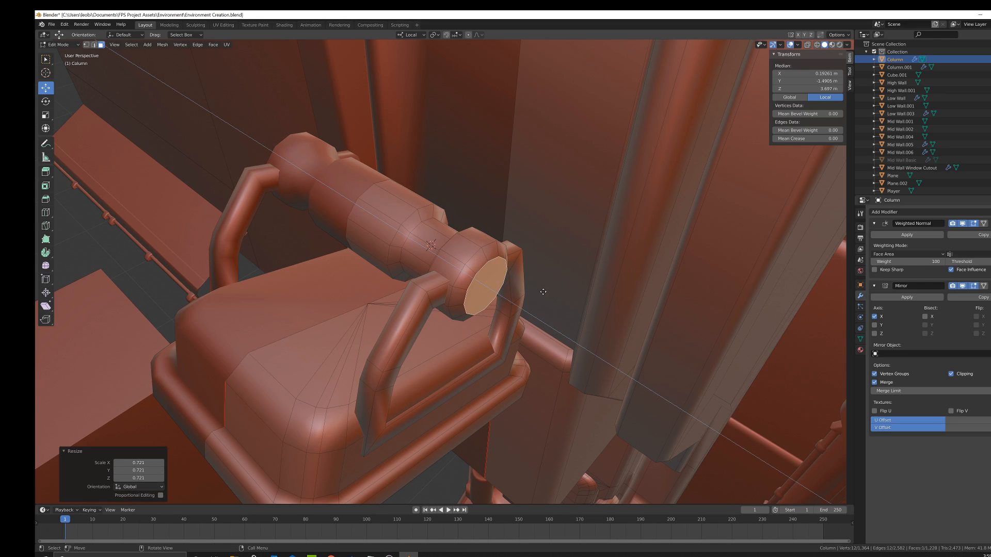
key("e")
key("s")
left_click(537, 282)
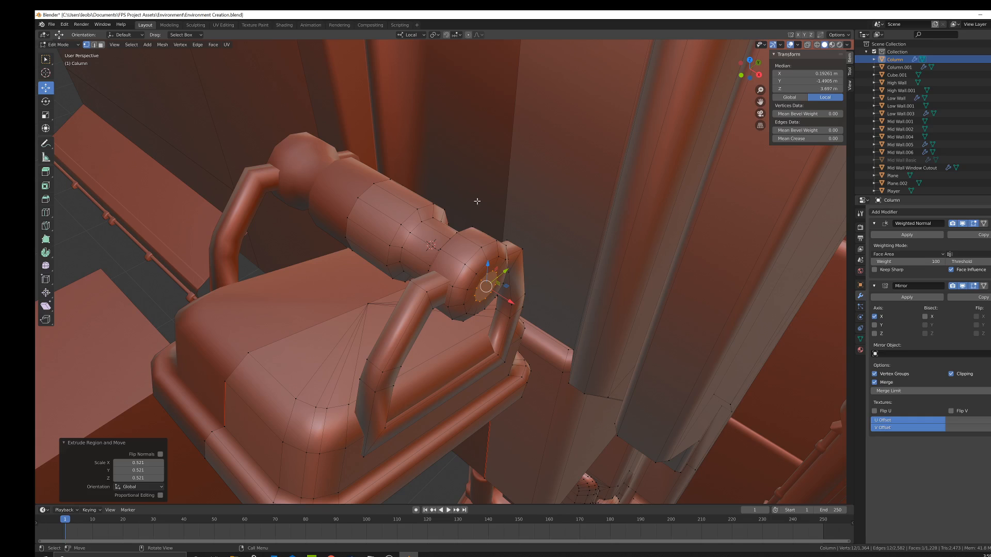
Step: Merge the innermost ring of vertices on the cylinder's outer end into one point and return to Object Mode
right_click(476, 201)
mouse_move(477, 201)
left_click(542, 202)
key("Tab")
scroll(505, 267, "down", 5)
mouse_move(505, 267)
middle_mouse_down()
mouse_move(467, 239)
mouse_move(506, 259)
mouse_move(522, 283)
mouse_move(526, 250)
mouse_move(466, 231)
mouse_move(520, 253)
mouse_move(548, 250)
mouse_move(497, 248)
mouse_move(464, 268)
mouse_move(480, 224)
mouse_move(466, 239)
mouse_move(473, 233)
mouse_move(537, 280)
mouse_move(516, 285)
mouse_move(456, 239)
mouse_move(524, 235)
mouse_move(475, 242)
mouse_move(505, 222)
mouse_move(468, 208)
mouse_move(475, 217)
mouse_move(442, 155)
mouse_move(498, 194)
mouse_move(488, 290)
mouse_move(500, 279)
mouse_move(431, 272)
mouse_move(476, 281)
mouse_move(465, 289)
mouse_move(506, 268)
middle_mouse_up()
scroll(475, 278, "up", 3)
key("Tab")
key("Tab")
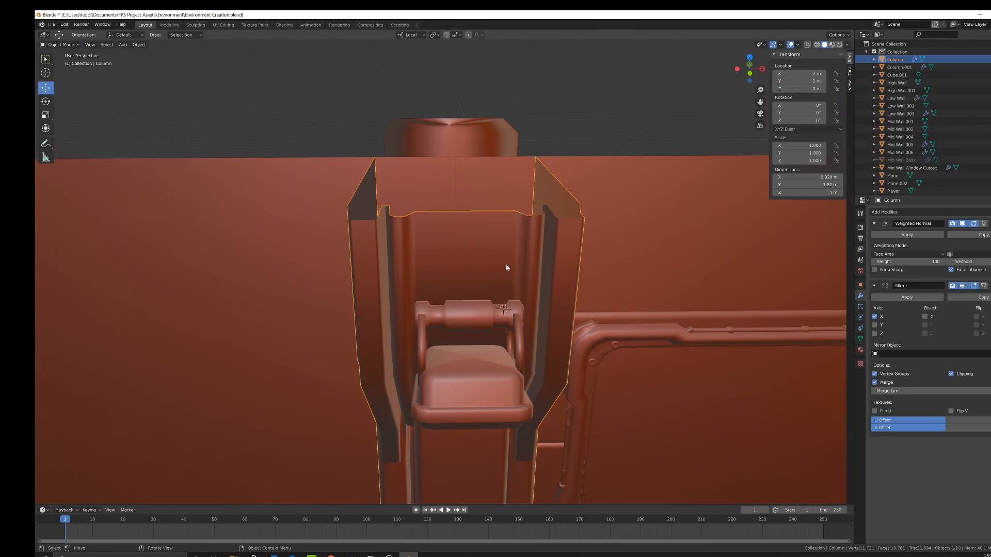
Step: Duplicate the small cube near the floor and move the copy to the column's top, raising it 3.38 m
scroll(487, 327, "down", 3)
middle_click_drag(488, 328, 521, 301)
middle_click_drag(389, 358, 420, 431)
left_click(394, 412)
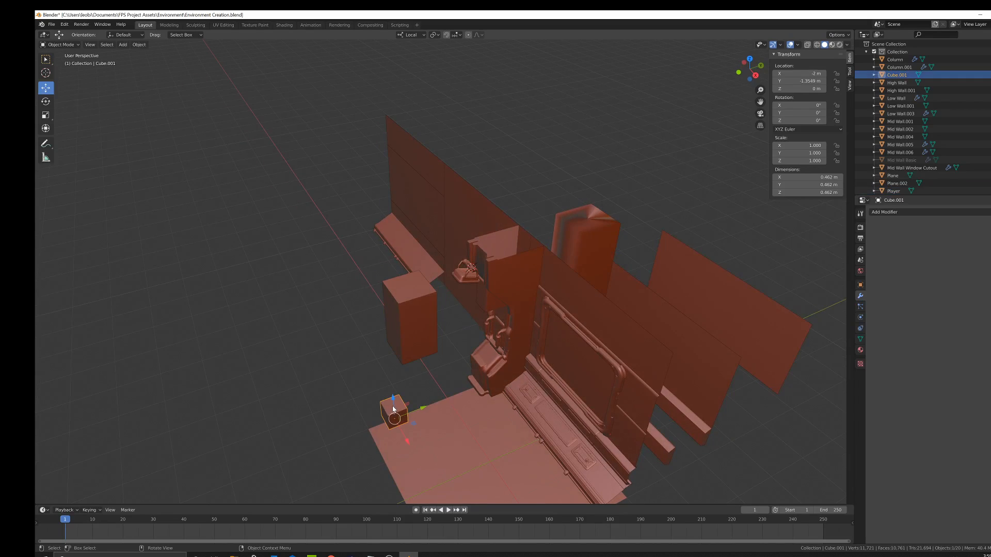
key("shift+d")
right_click(432, 411)
left_click_drag(426, 409, 490, 231)
scroll(513, 273, "up", 3)
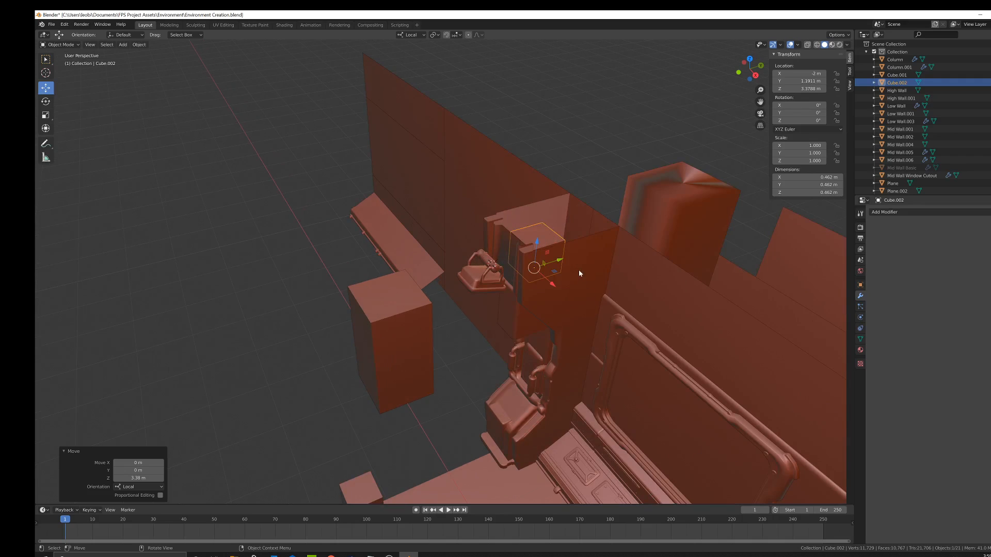
scroll(579, 274, "up", 3)
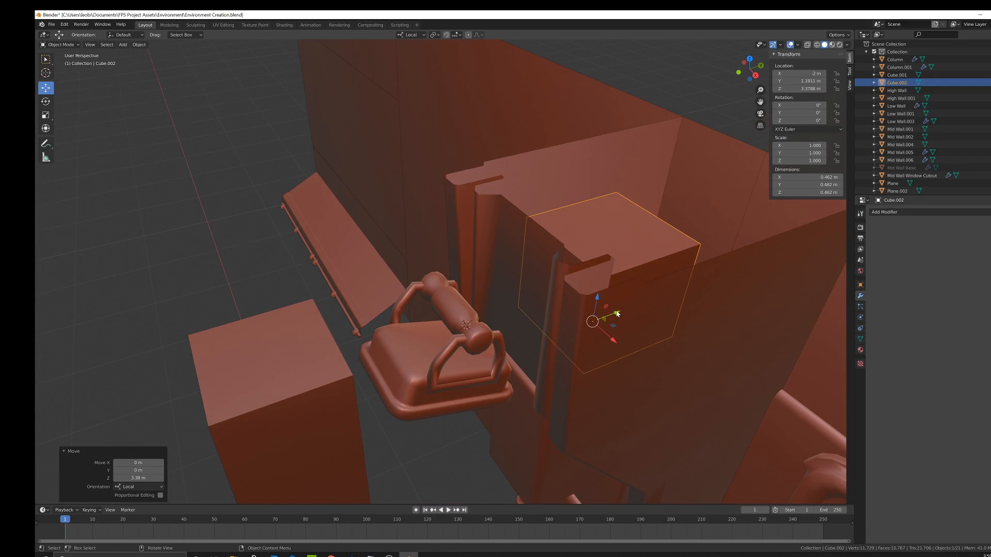
Step: Pull the copied cube out in front of the column, scale it to 0.582 and raise it about 0.35 m above the handle bar
left_click_drag(617, 314, 505, 348)
key("s")
left_click(621, 321)
middle_click_drag(505, 349, 499, 330)
left_click_drag(502, 330, 504, 251)
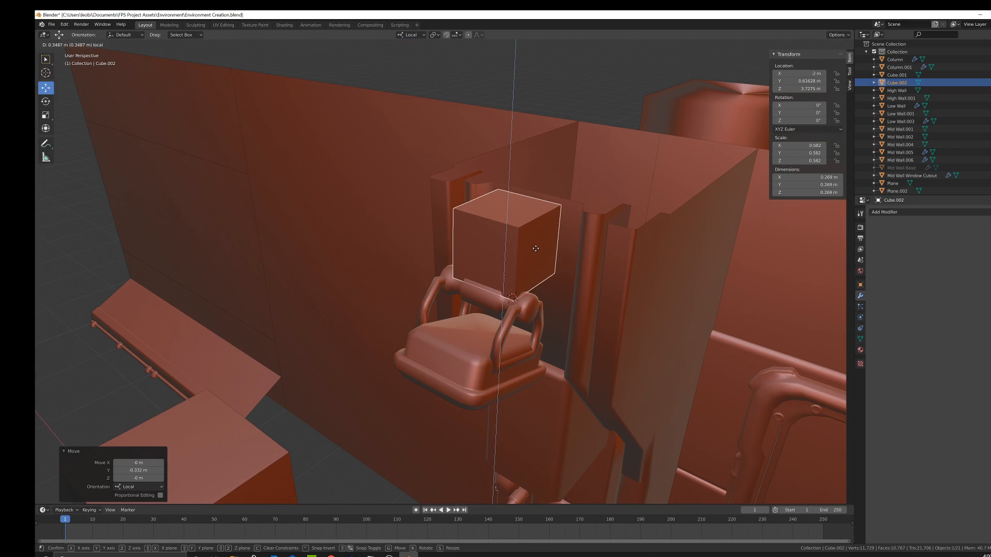
Step: Join the copied cube to the column mesh and move its far side 0.251 m onto the mirror centre
left_click(610, 294, "shift")
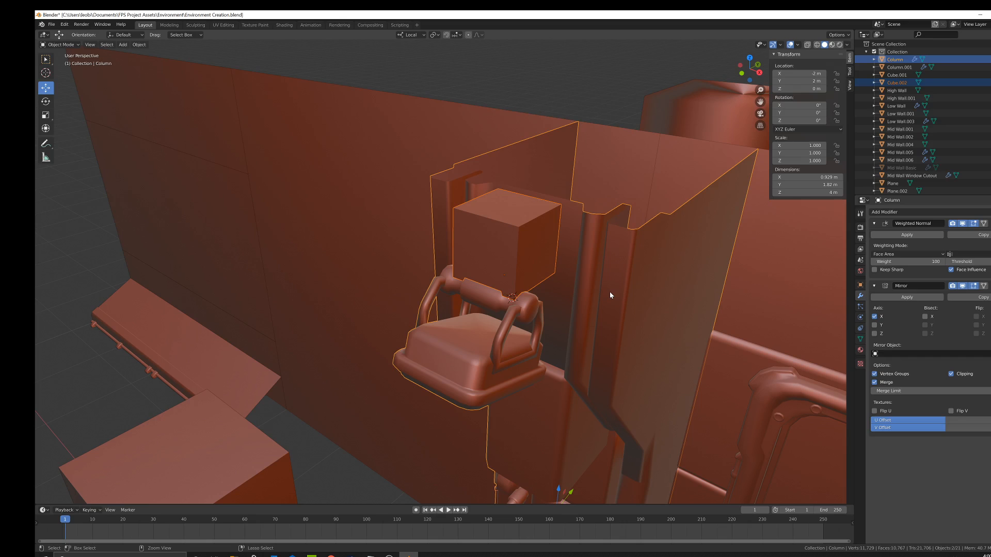
key("ctrl+j")
key("Tab")
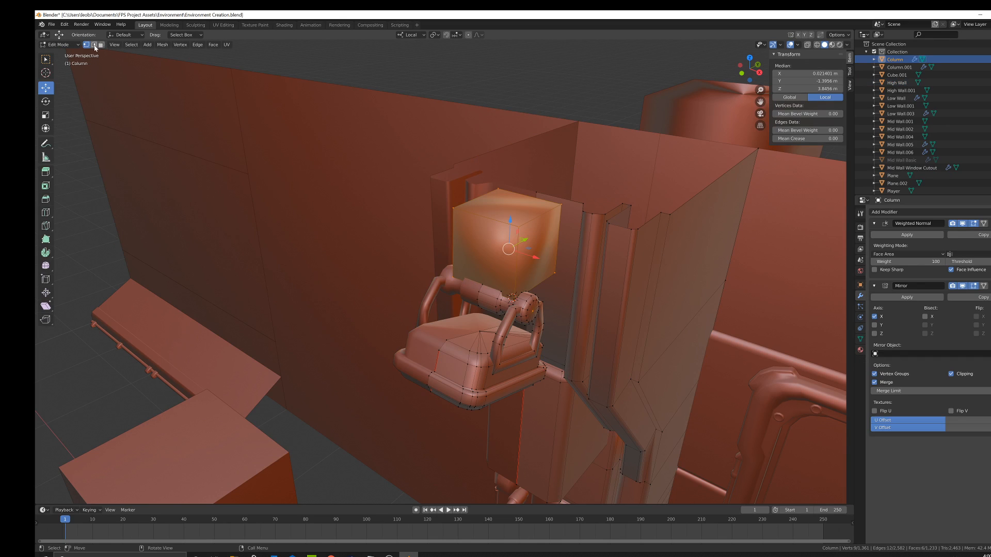
middle_click_drag(439, 214, 502, 208)
left_click(484, 201)
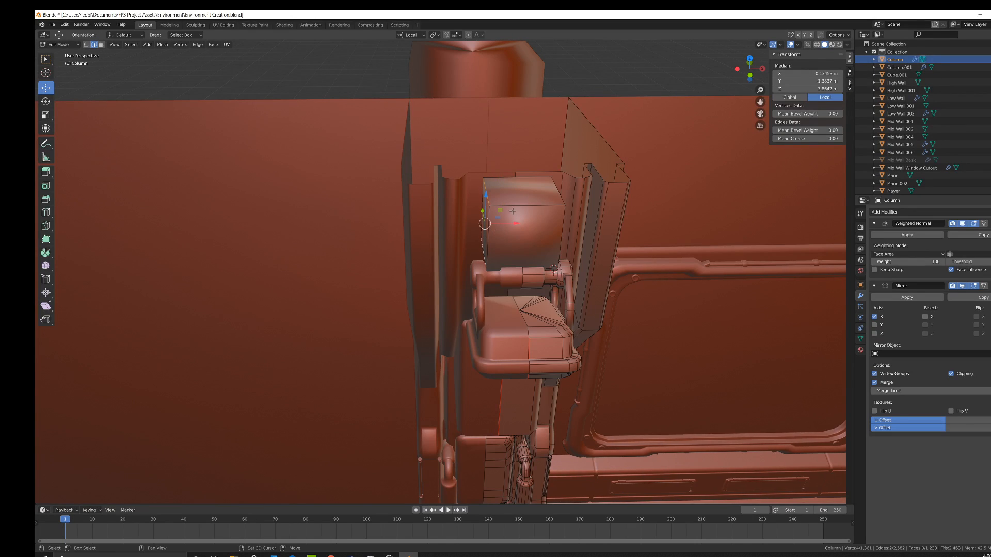
left_click_drag(515, 226, 551, 225)
Step: Delete the cube's face on the mirror plane and recalculate the normals of the whole column mesh
key("x")
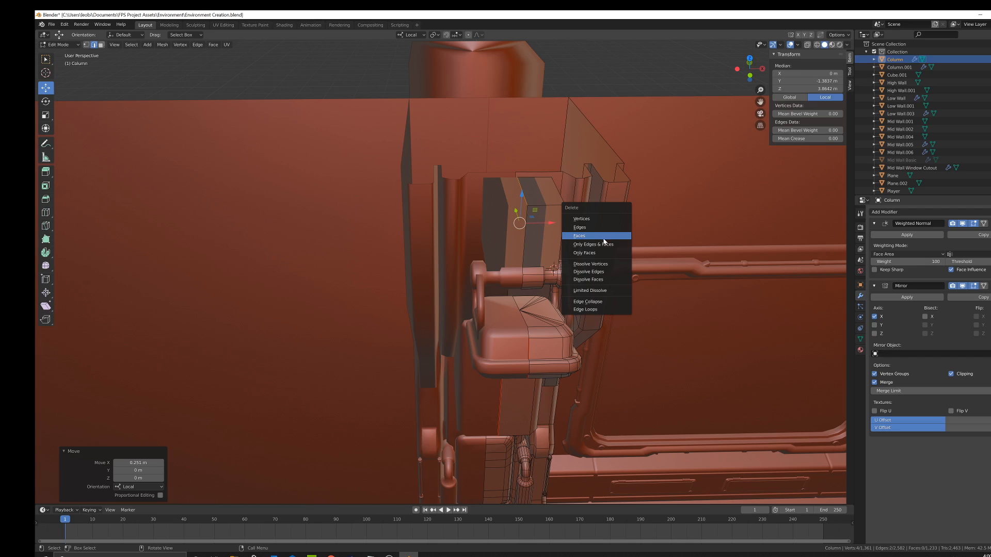
left_click(604, 236)
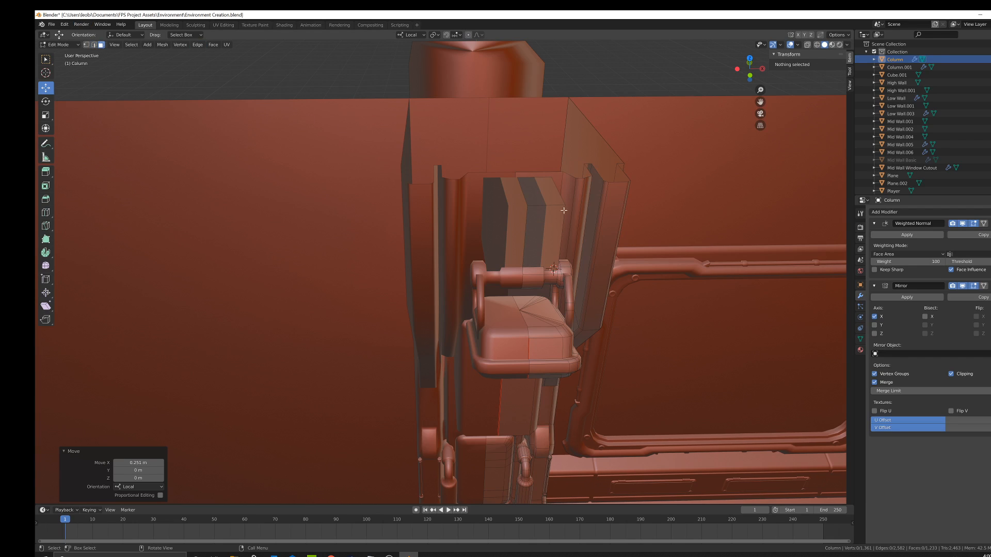
key("shift+z")
left_click(526, 222)
key("x")
left_click(575, 235)
key("shift+z")
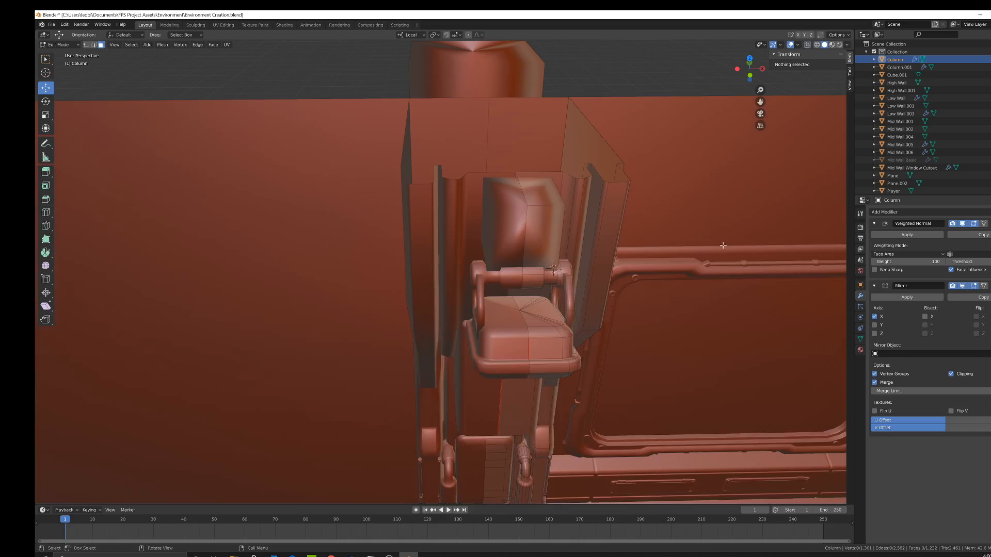
middle_click_drag(723, 245, 597, 247)
key("a")
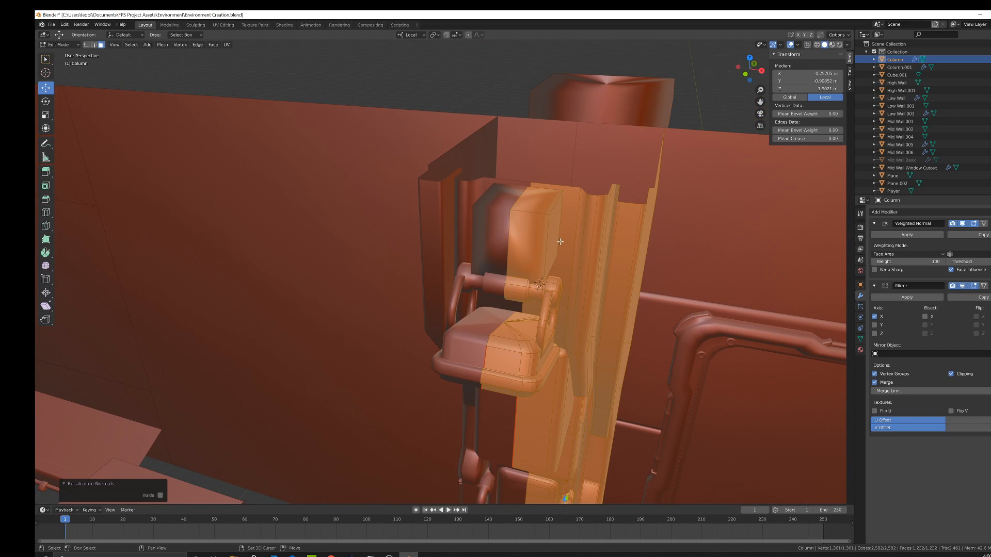
Step: Select the cube's linked geometry and move it back along Y into the recess wall
middle_click_drag(545, 243, 530, 259)
left_click(489, 239)
key("ctrl+l")
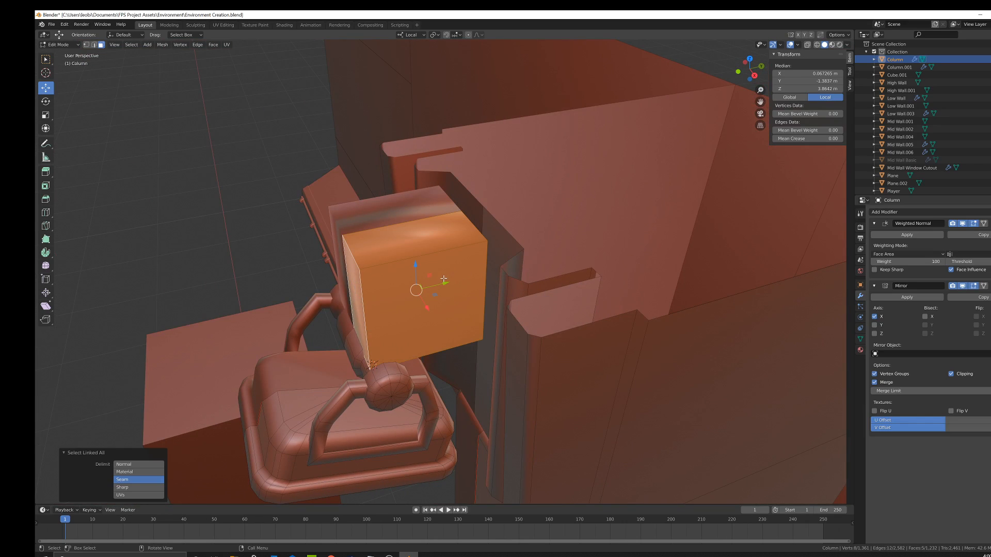
left_click_drag(443, 279, 472, 275)
Step: Delete the cube's back face behind the recess wall
middle_click_drag(480, 272, 399, 260)
left_click(383, 254)
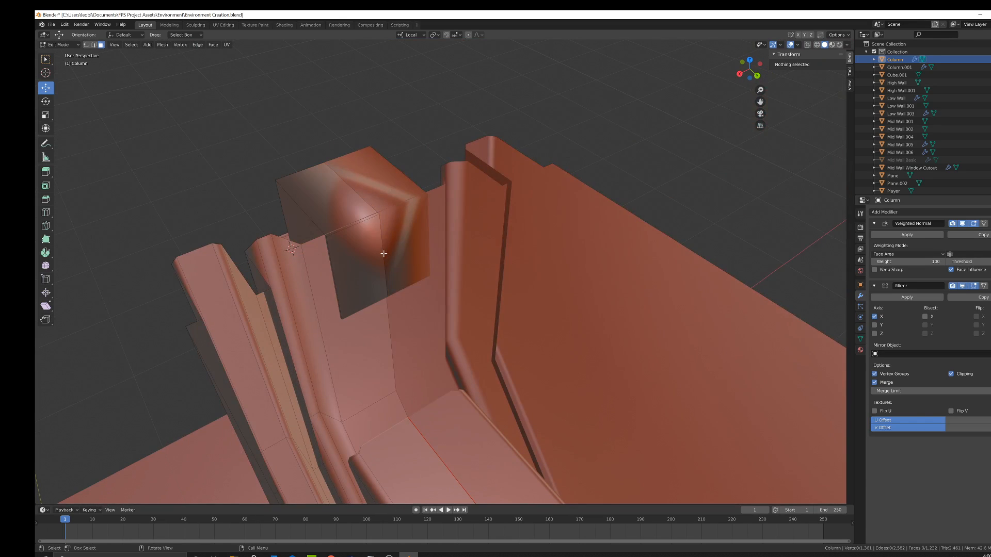
key("x")
left_click(363, 251)
key("x")
left_click(420, 271)
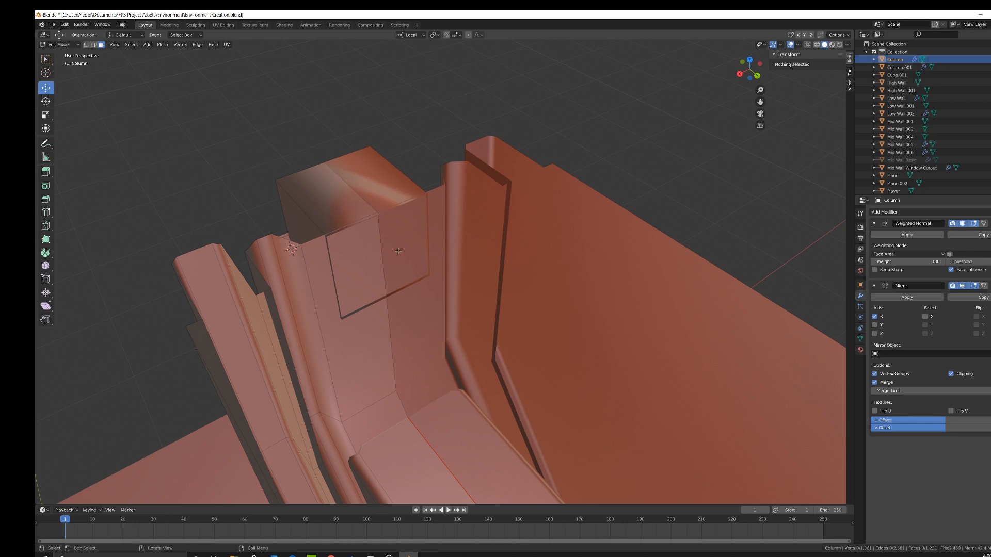
Step: Push the cube's front face back 0.236 m to leave a thin plate, and extrude it slightly with a scale of 0.844
middle_click_drag(397, 249, 459, 278)
left_click(491, 278)
left_click_drag(407, 277, 534, 244)
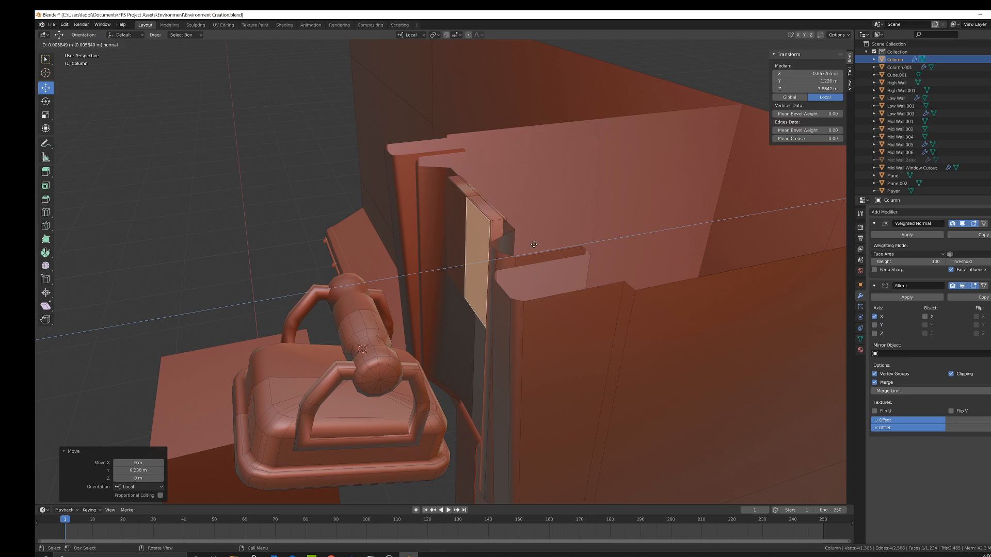
key("s")
left_click(521, 252)
middle_click_drag(521, 252, 480, 273)
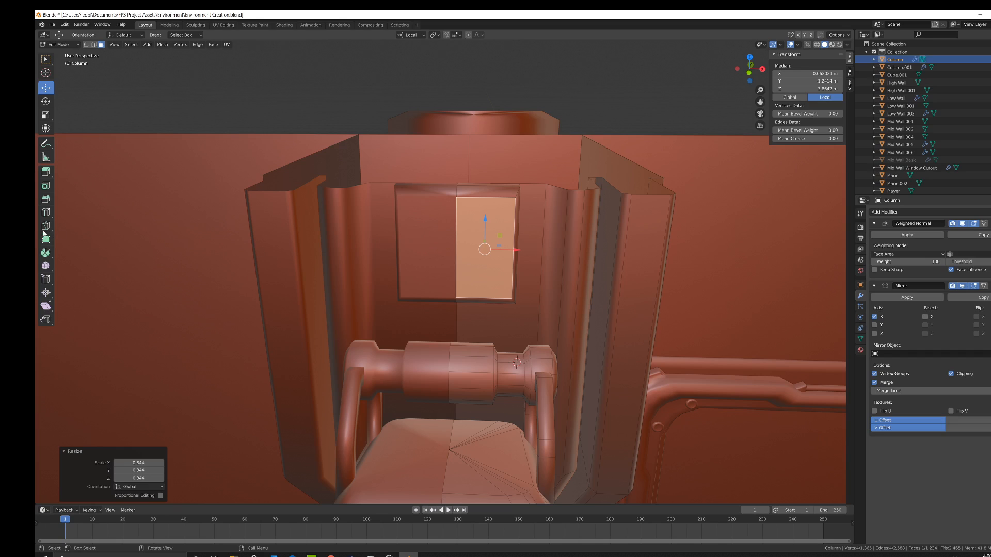
Step: Extrude the plate's front face again at a scale of 0.755 and reduce its height along local Z
middle_click_drag(397, 226, 499, 261)
key("e")
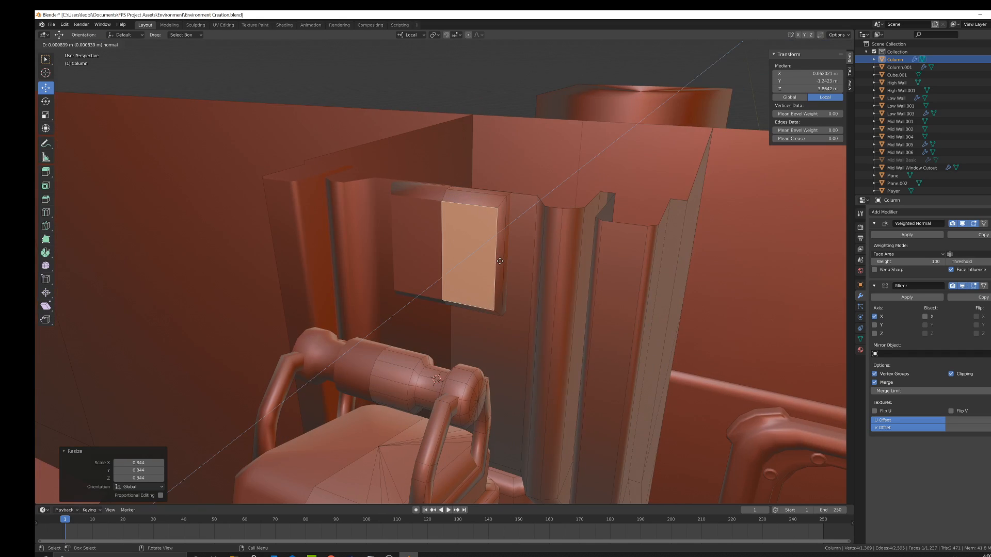
left_click(494, 256)
key("s")
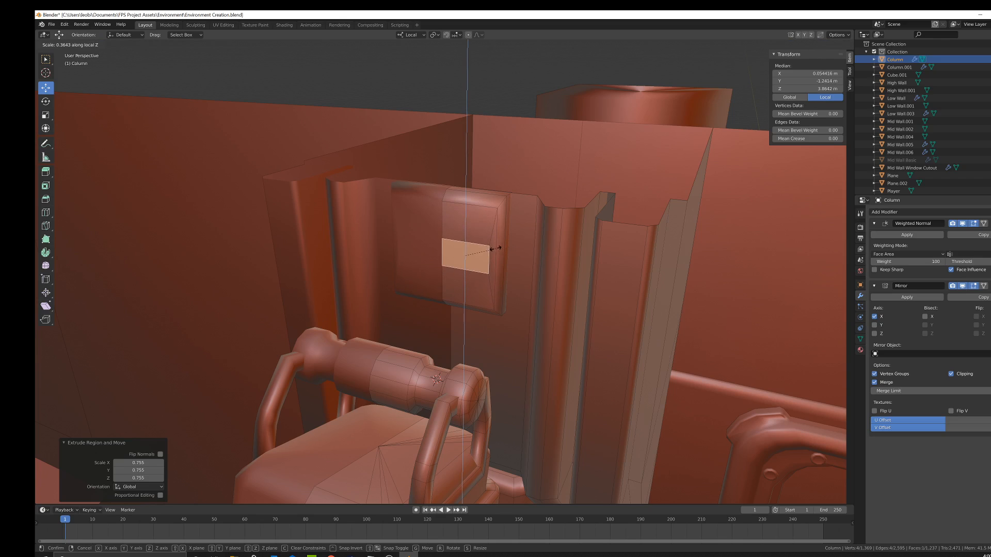
left_click(492, 249)
Step: Extrude the plate's inset face outward by 0.0231 m and again by 0.141 m to form a protruding block
middle_click_drag(467, 235, 480, 258)
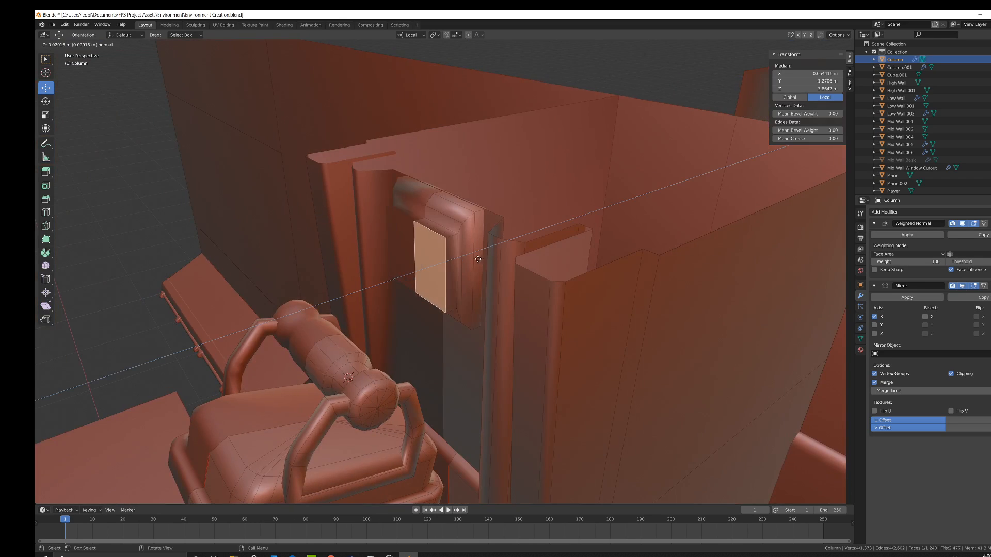
key("e")
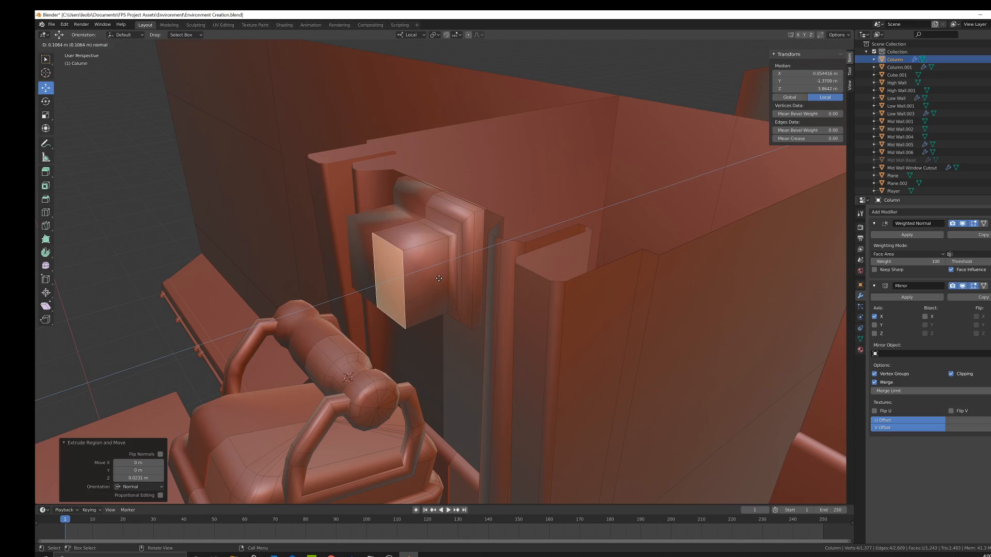
left_click(426, 287)
Step: Taper the block by scaling its front face to 0.307 along local X
middle_click_drag(427, 288, 547, 314)
key("s")
key("y")
key("y")
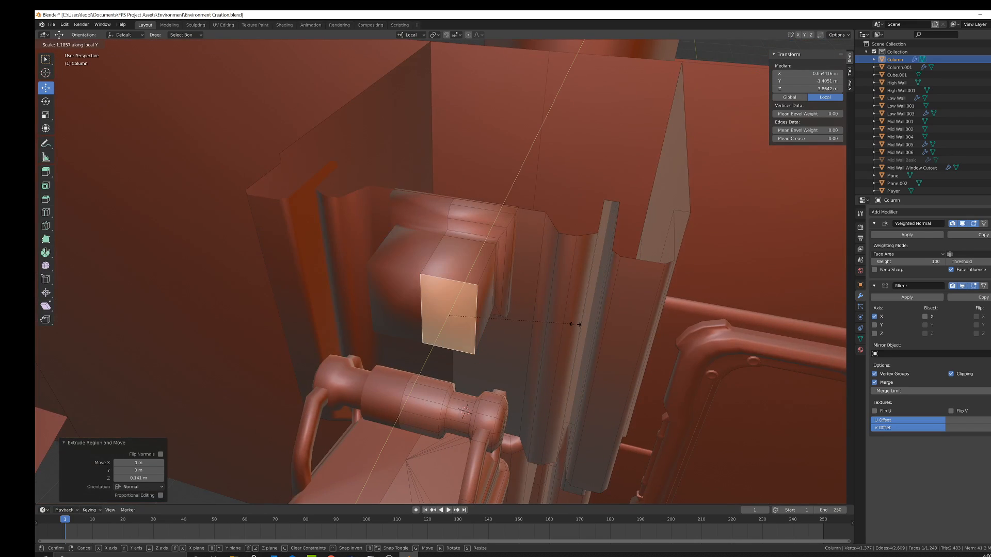
key("x")
left_click(473, 287)
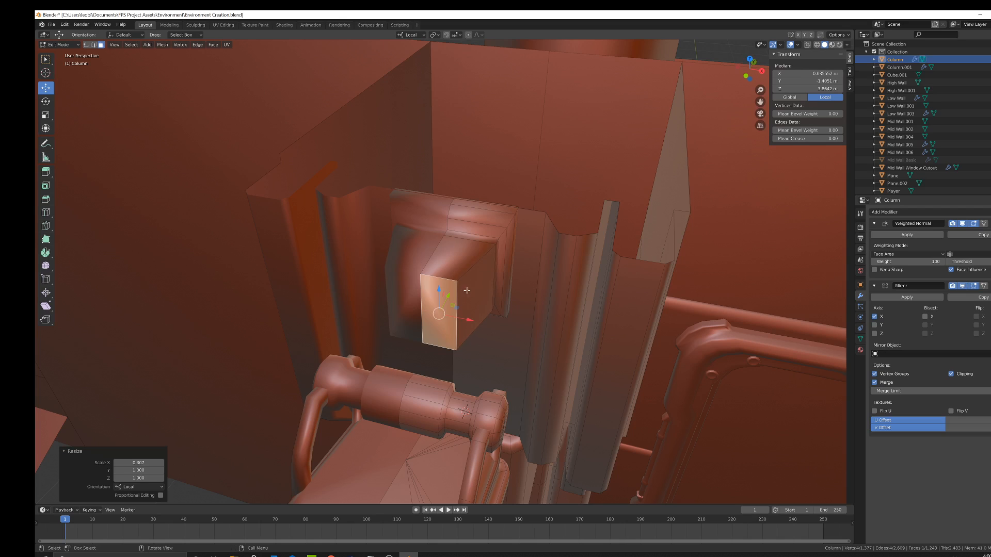
Step: Extrude the block's front face 0.0239 m and narrow it along local X
middle_click_drag(473, 288, 457, 294)
left_click(451, 297)
key("s")
key("x")
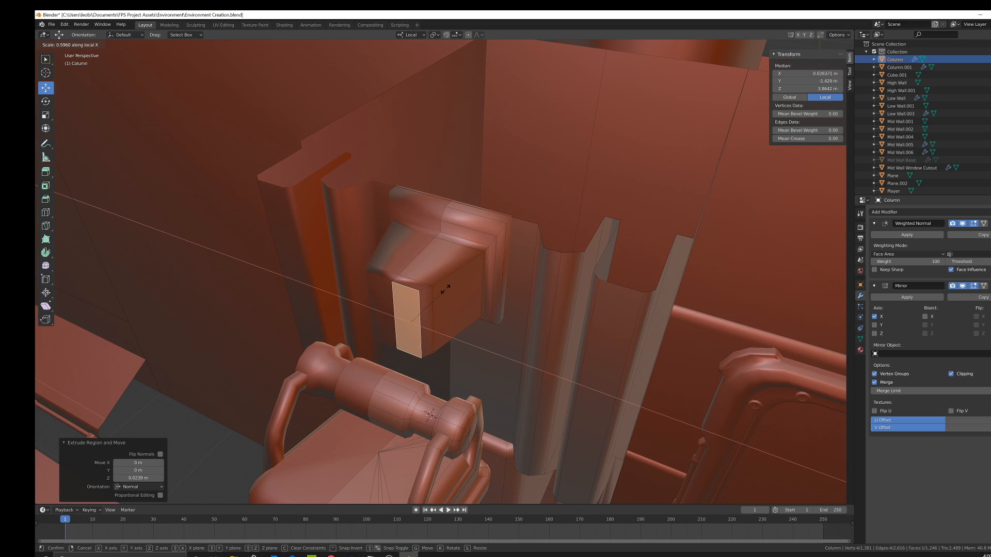
left_click(464, 297)
Step: Add a cylinder at the side face of the upper mounting block and scale it down to about 0.104 m across
key("Tab")
mouse_move(480, 308)
middle_mouse_down()
mouse_move(465, 269)
mouse_move(516, 288)
mouse_move(550, 279)
mouse_move(500, 282)
mouse_move(452, 306)
mouse_move(487, 293)
middle_mouse_up()
scroll(464, 304, "up", 3)
left_click(45, 72)
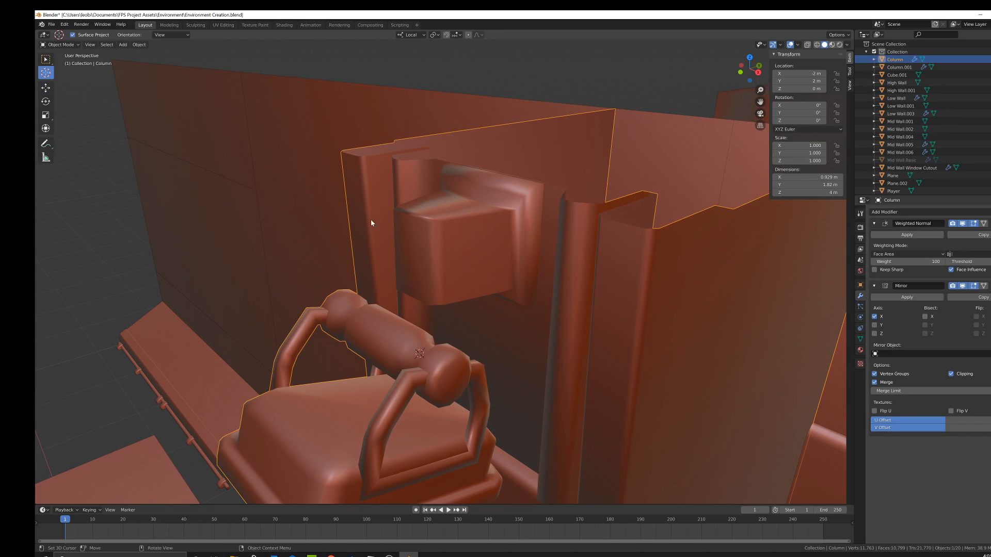
left_click(471, 263)
key("shift+a")
mouse_move(547, 281)
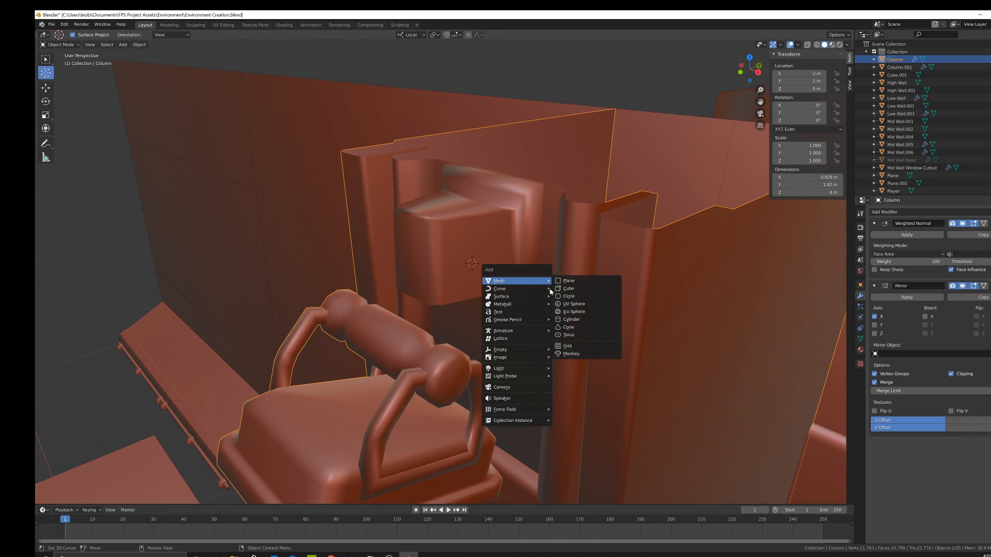
left_click(577, 321)
key("s")
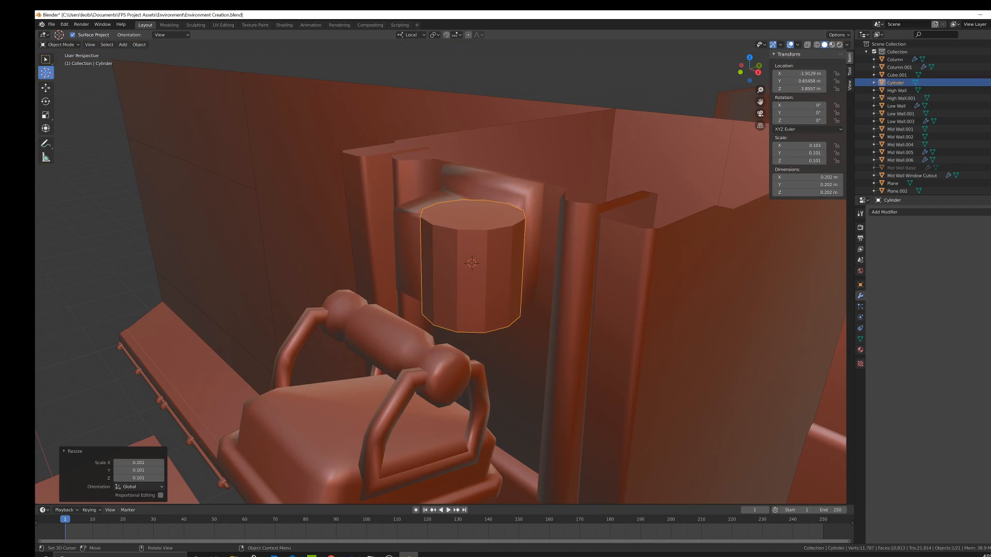
left_click(537, 281)
Step: Rotate the cylinder 90° about its local Y axis and scale it by 1.338
key("r")
key("y")
key("y")
type("90")
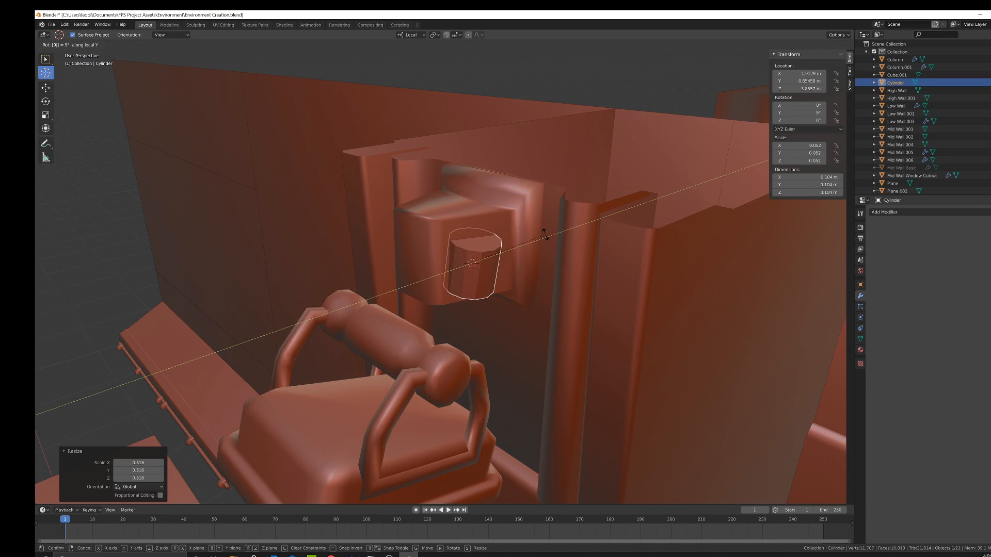
key("Return")
middle_click_drag(498, 271, 539, 304)
key("s")
left_click(568, 315)
Step: Flatten the cylinder along local Z into a disc about 0.018 m thick and apply its scale
key("s")
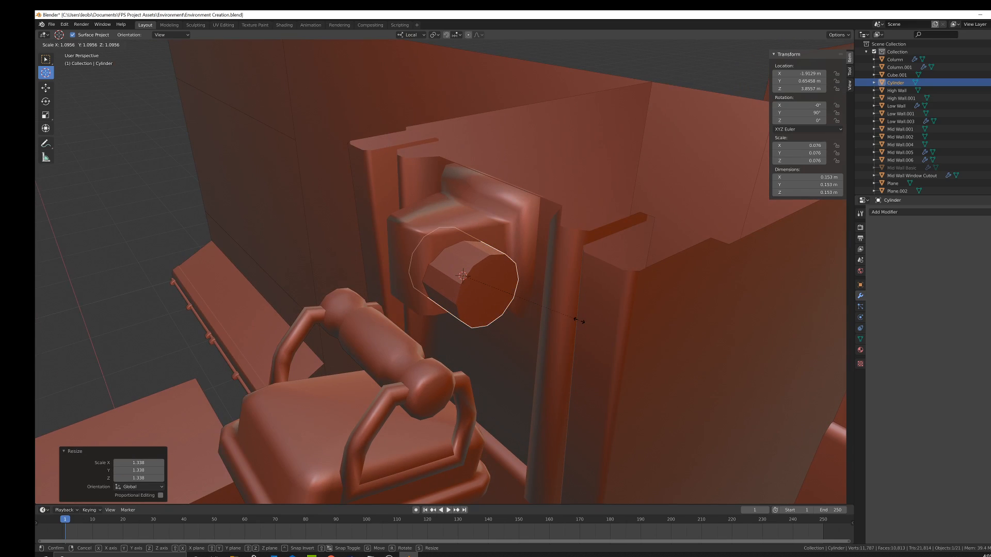
key("x")
key("z")
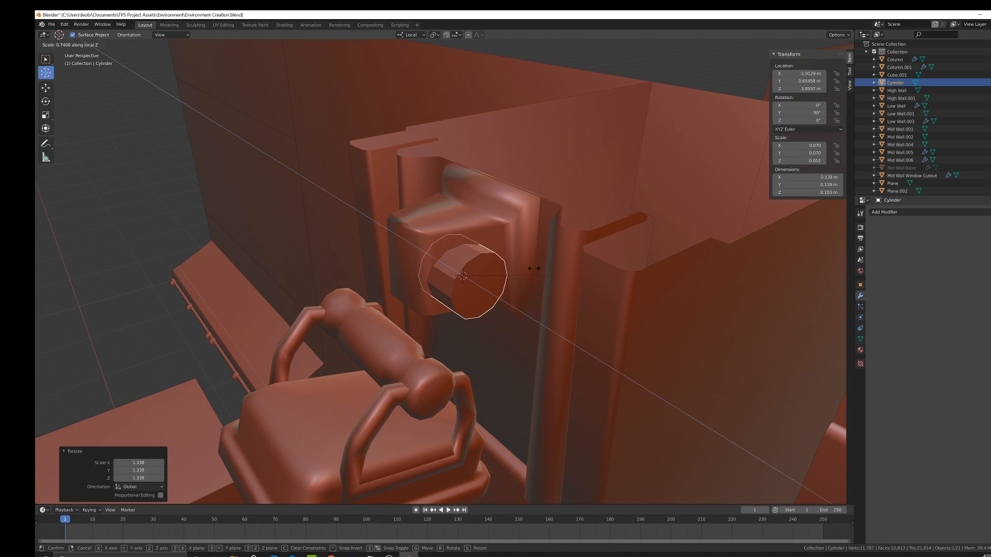
left_click(468, 266)
key("ctrl+a")
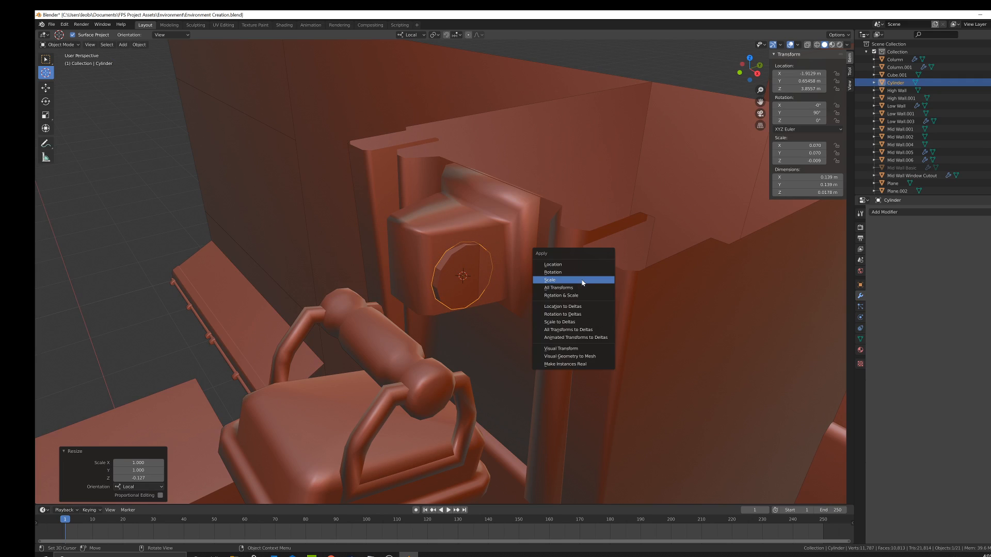
left_click(581, 281)
Step: Recalculate the disc's normals and rotate the disc 15.7° about local X to match the block's slanted side
middle_click_drag(552, 279, 489, 289)
key("Tab")
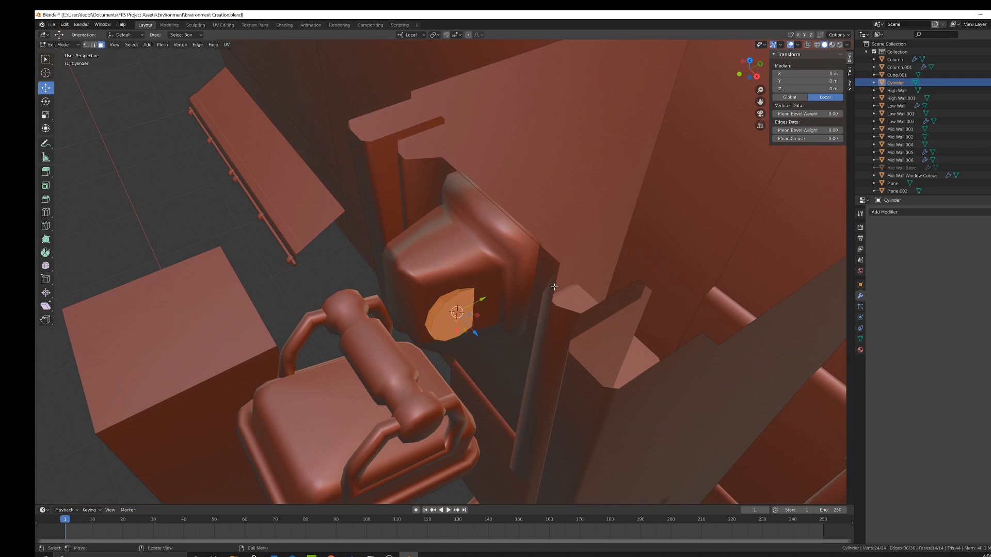
key("shift+n")
key("Tab")
key("r")
key("x")
key("x")
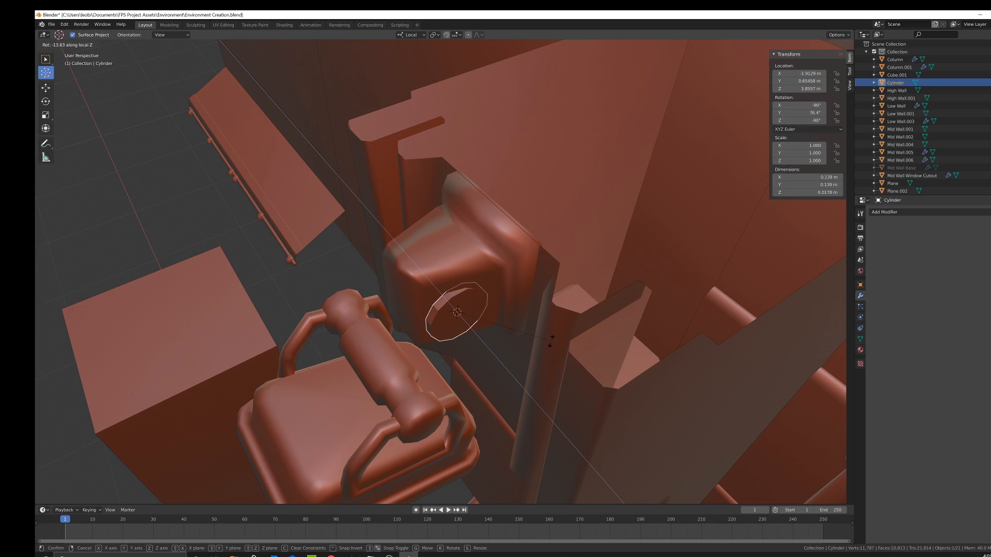
left_click(546, 343)
Step: Move the disc 0.00576 m outward along local Z and join it to the Column object
scroll(504, 332, "up", 2)
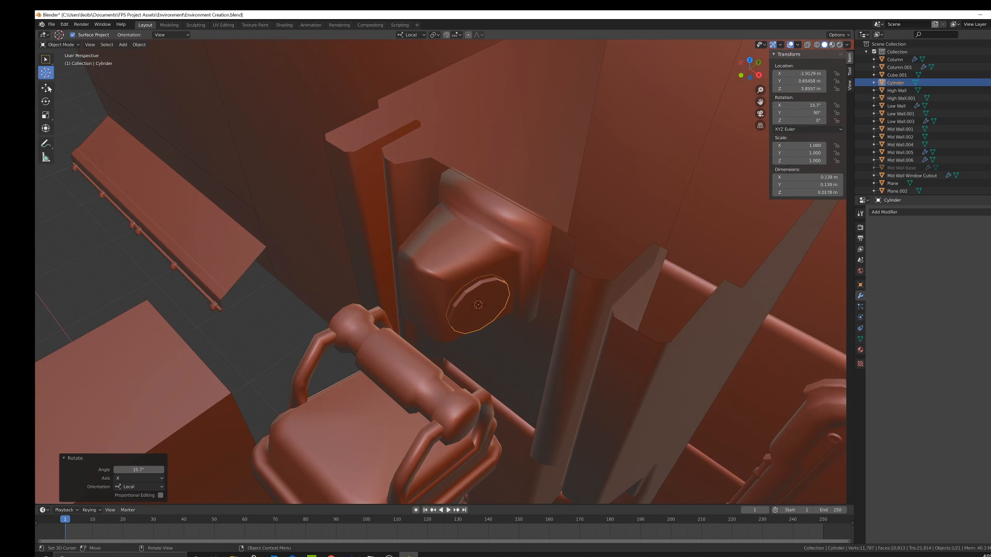
left_click(46, 88)
scroll(499, 335, "up", 1)
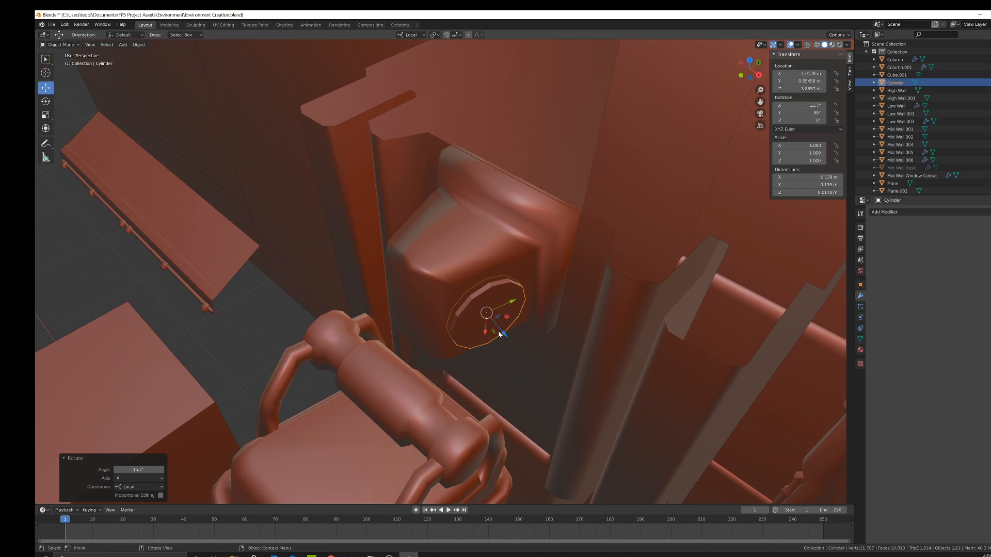
left_click_drag(505, 335, 509, 333)
middle_click_drag(509, 333, 522, 313)
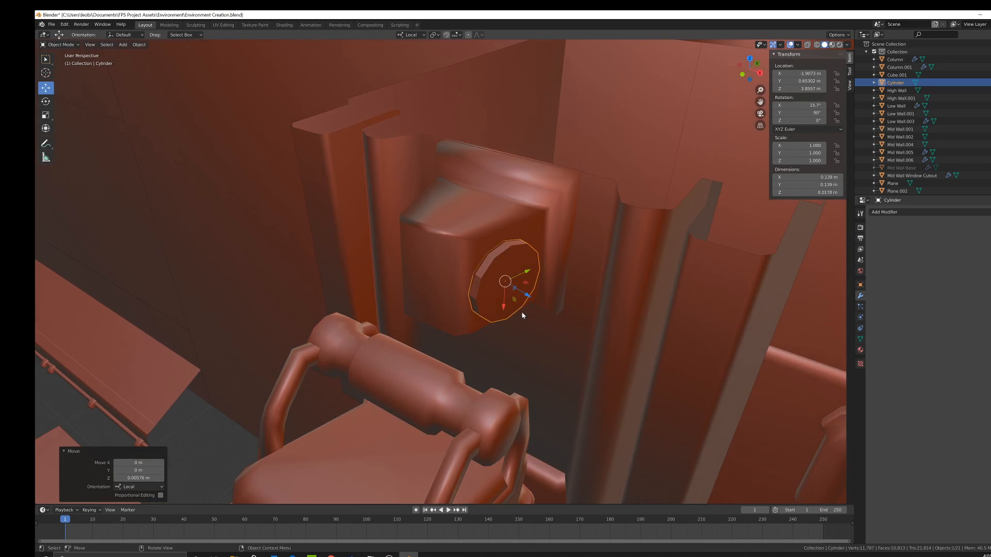
left_click(456, 257, "shift")
key("ctrl+j")
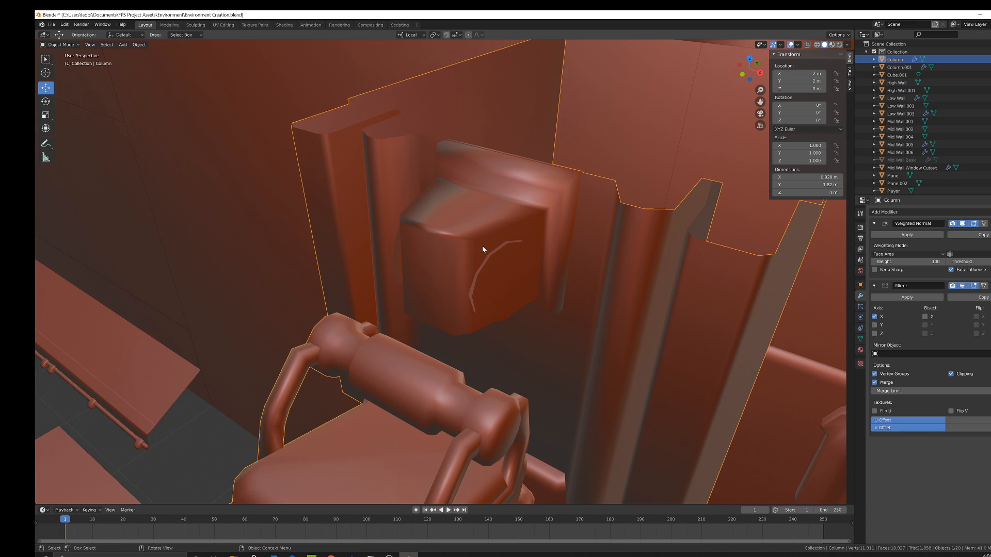
Step: Recalculate the normals of the joined disc within the column mesh
scroll(483, 248, "down", 5)
key("Tab")
middle_click_drag(539, 270, 512, 285)
scroll(512, 285, "up", 2)
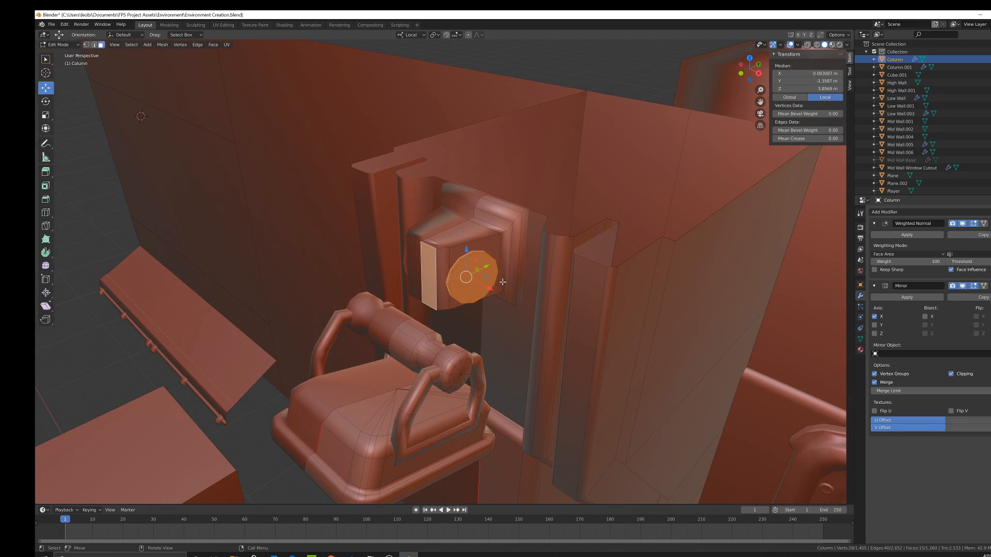
key("shift+n")
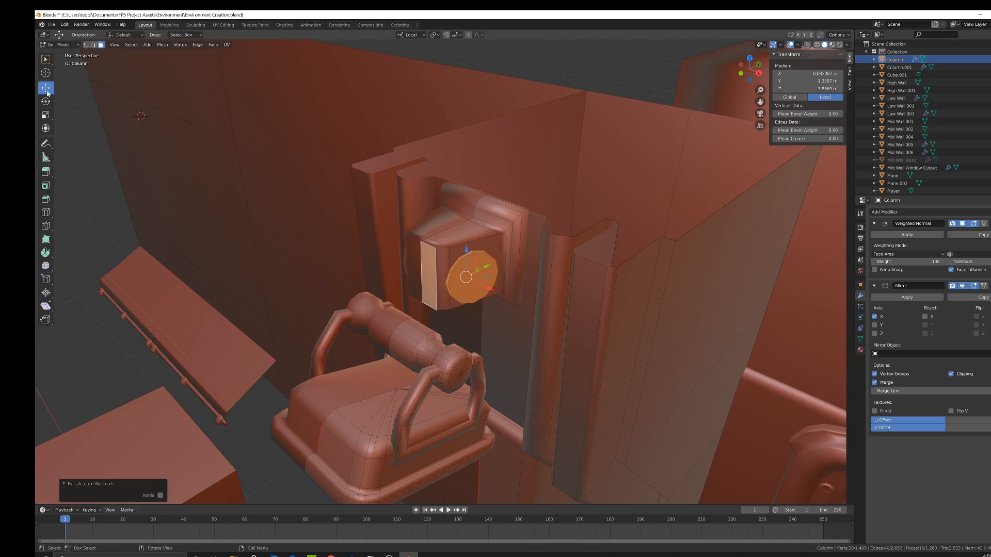
Step: Extrude the disc's outer face slightly outward and scale it to 0.847 for a rounded rim
left_click(466, 298)
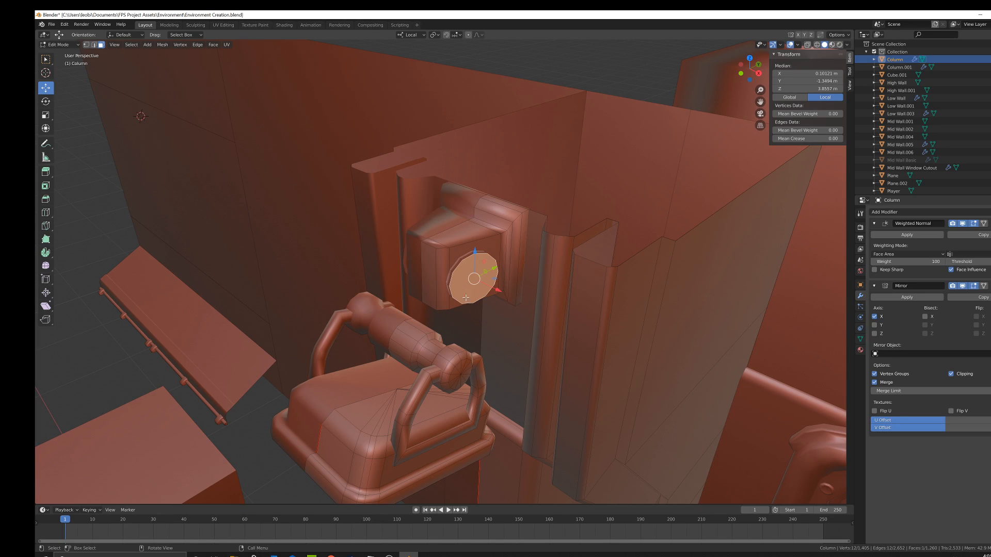
mouse_move(452, 285)
middle_mouse_down()
mouse_move(511, 278)
mouse_move(467, 291)
middle_mouse_up()
scroll(471, 293, "up", 2)
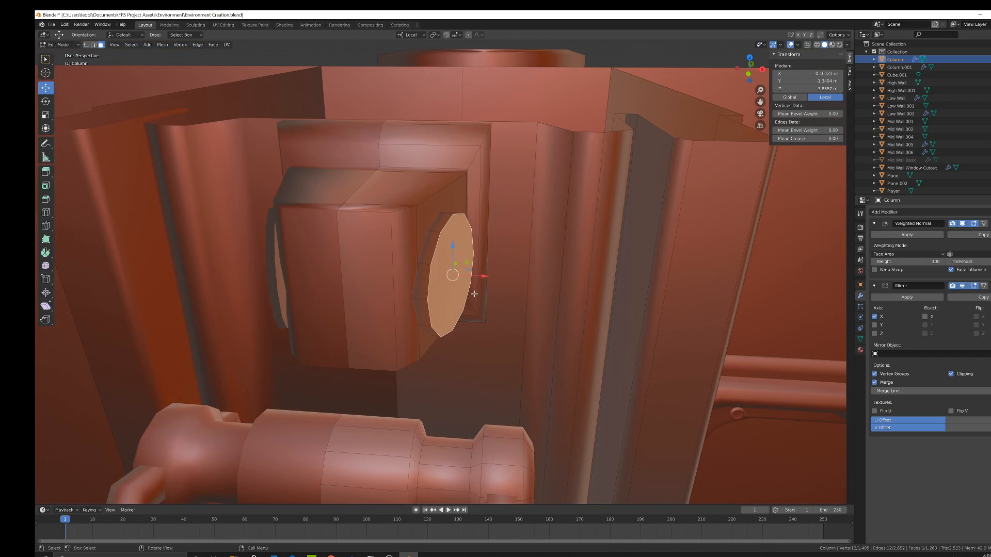
key("e")
left_click(528, 299)
key("s")
left_click(519, 294)
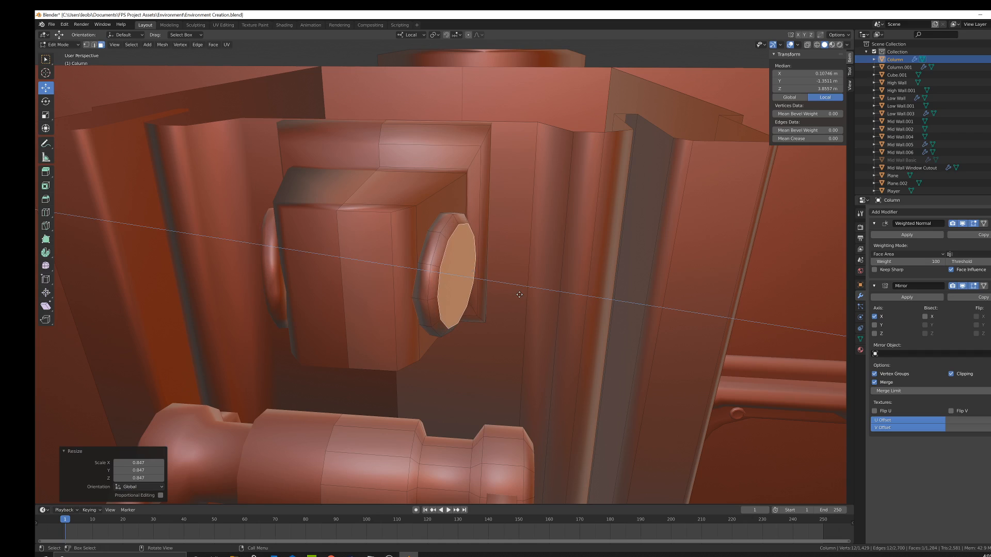
Step: Inset the disc's outer face at a scale of 0.525 and extrude it 0.0193 m into a shaft
key("e")
key("s")
left_click(487, 276)
key("e")
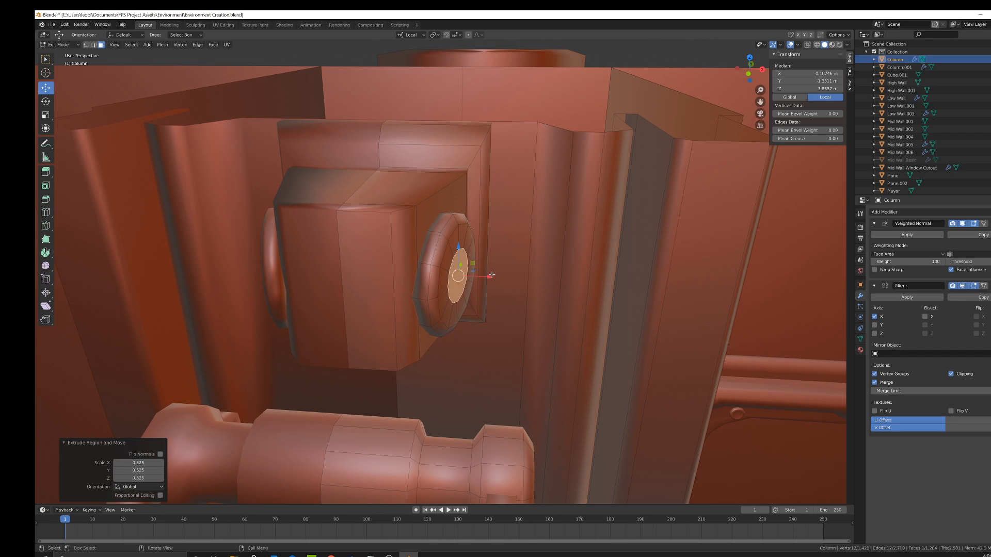
left_click(501, 283)
Step: Rotate the shaft's end face 15.1° about local Z
middle_click_drag(501, 284, 500, 310)
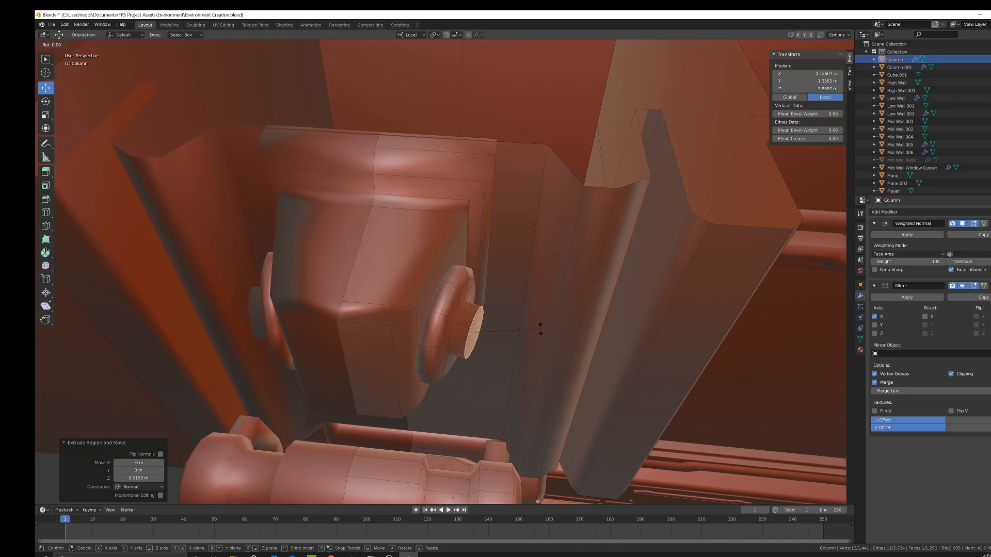
key("r")
key("z")
key("z")
left_click(560, 305)
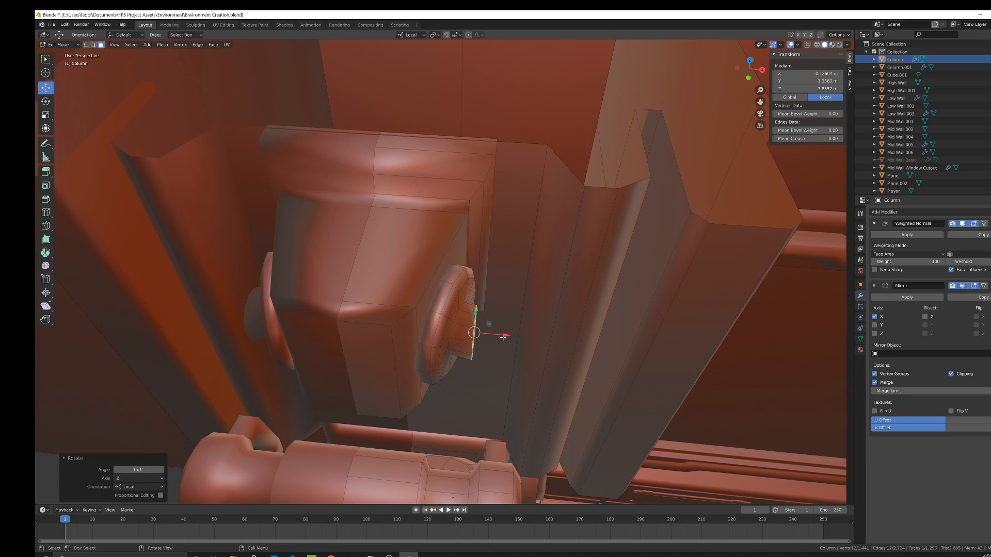
Step: Extrude the shaft's end face about 0.006 m and flare it by a scale of 1.330
middle_click_drag(489, 326, 513, 318)
key("e")
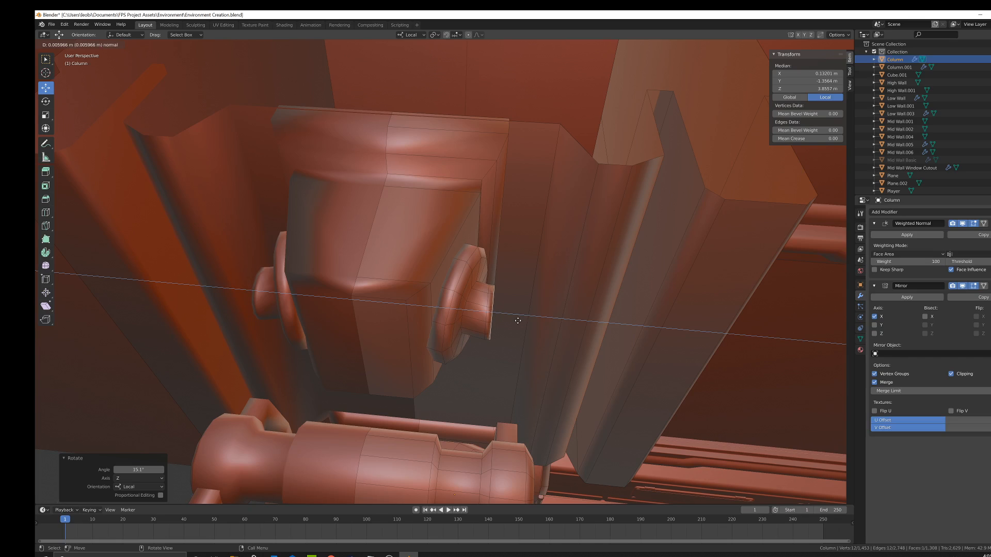
left_click(518, 321)
key("s")
left_click(537, 314)
Step: Extrude the flared face about 0.02 m into a hub and scale its end to 0.451 along local X
key("e")
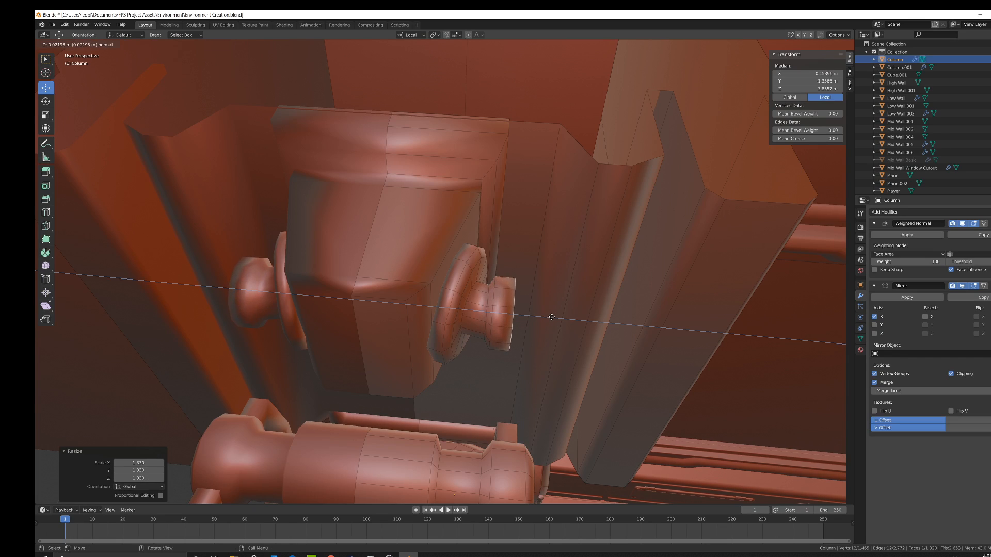
left_click(551, 317)
key("s")
key("x")
key("x")
left_click(564, 314)
Step: Extrude the hub's end face about 0.006 m and taper it to a scale of 0.747
key("e")
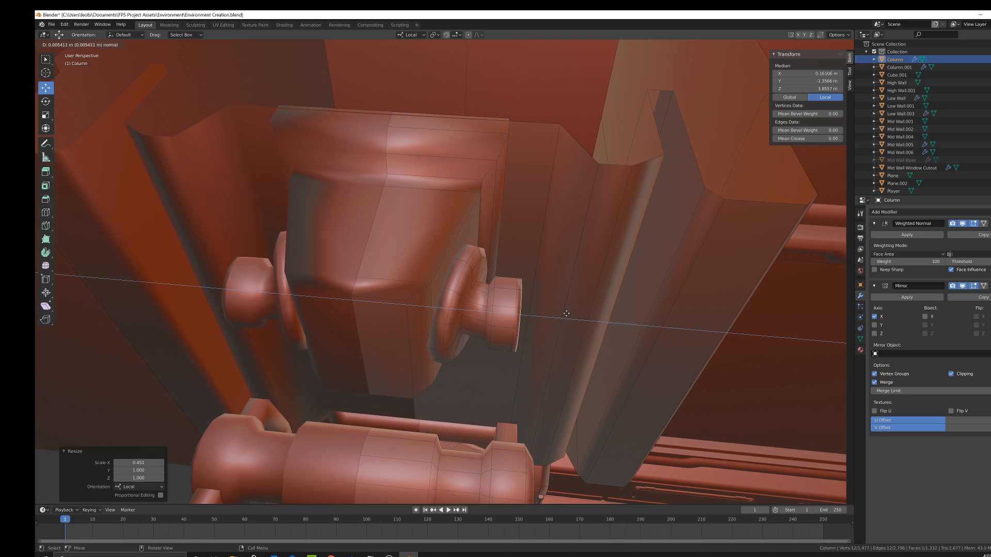
left_click(567, 314)
key("s")
left_click(580, 319)
Step: Extrude the hub's narrowed end 0.0183 m, then about 0.004 m more, and scale down the tip face
middle_click_drag(578, 319, 520, 323)
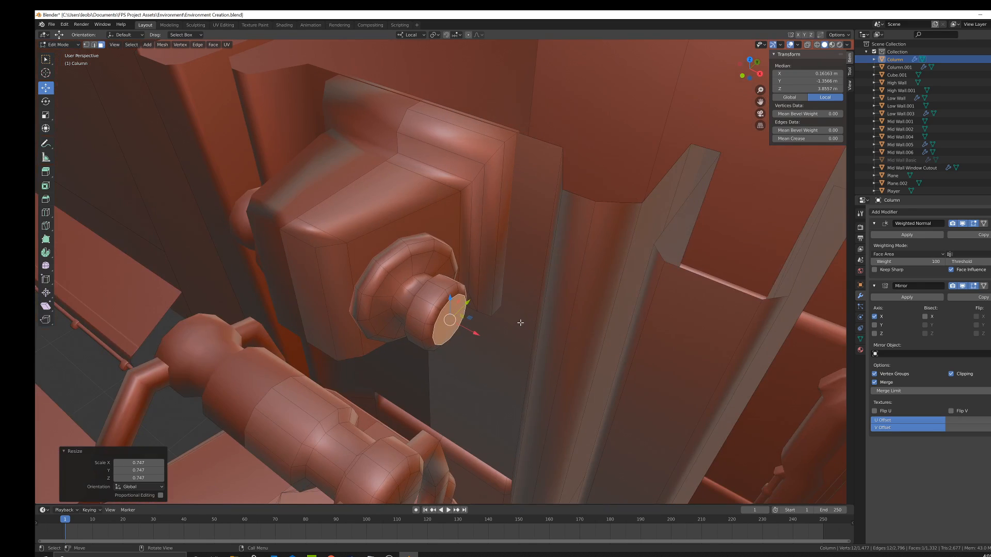
key("e")
left_click(535, 331)
key("e")
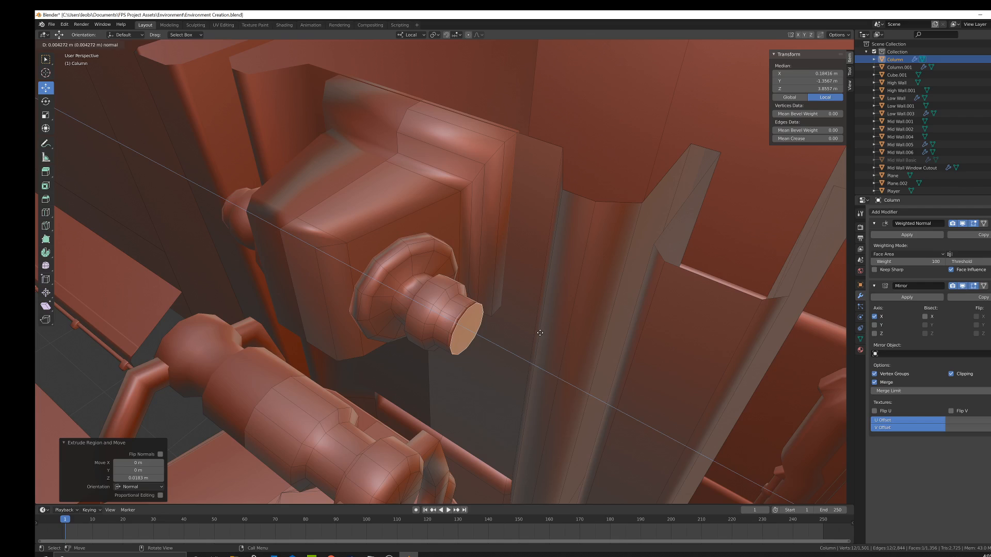
left_click(540, 333)
key("s")
left_click(538, 327)
Step: Extrude two faces on the hub's lower front side 0.133 m toward the cylinder bar to form an arm
middle_click_drag(538, 328, 555, 251)
left_click(503, 292)
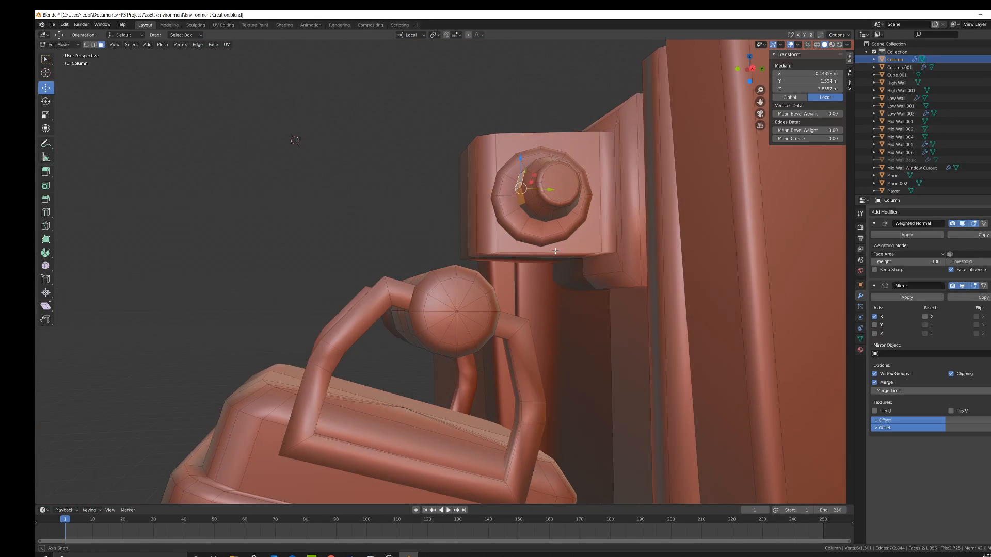
middle_click_drag(526, 214, 532, 230)
key("e")
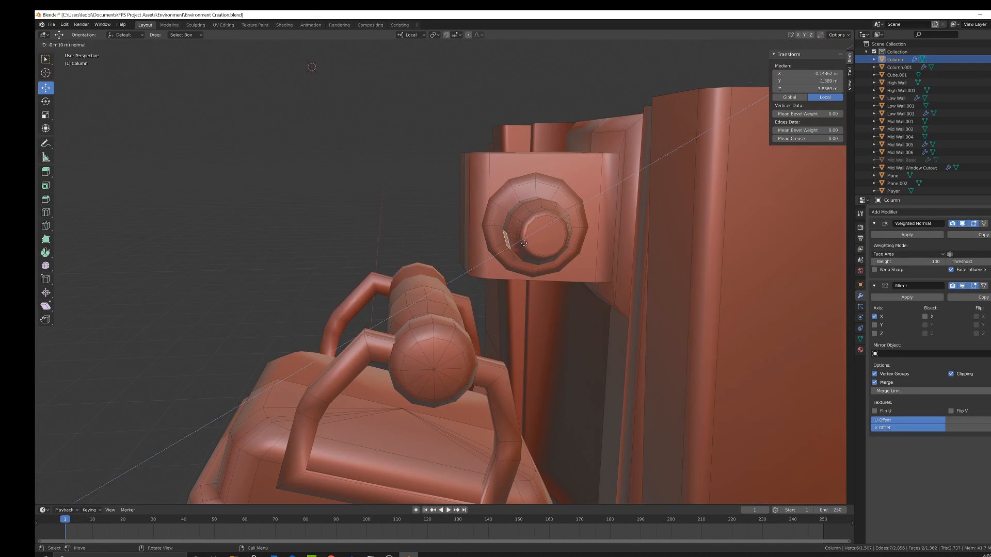
left_click(460, 290)
middle_click_drag(460, 290, 531, 292)
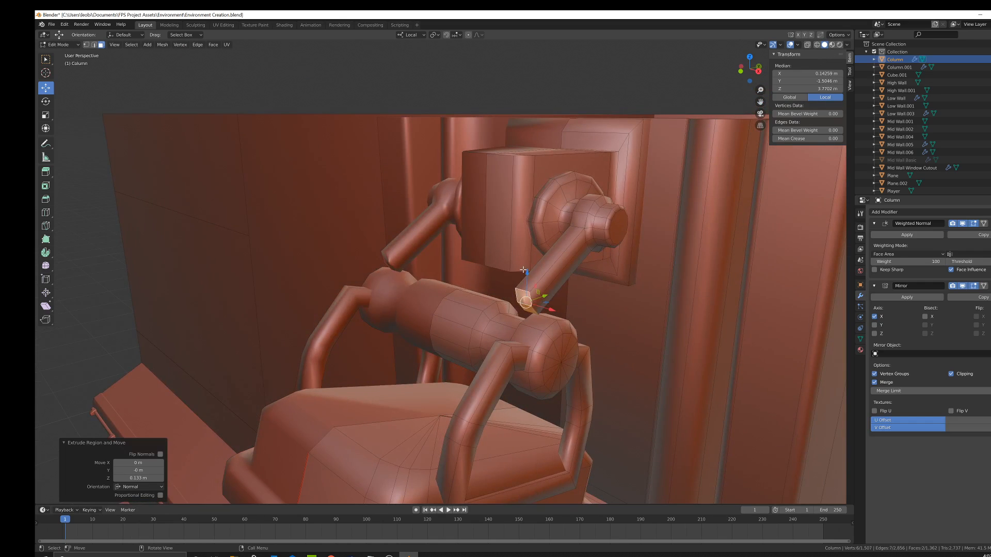
Step: Move the arm's end down along local Z and inward along local X until it sinks into the cylinder bar
left_click_drag(522, 270, 522, 277)
middle_click_drag(522, 277, 584, 334)
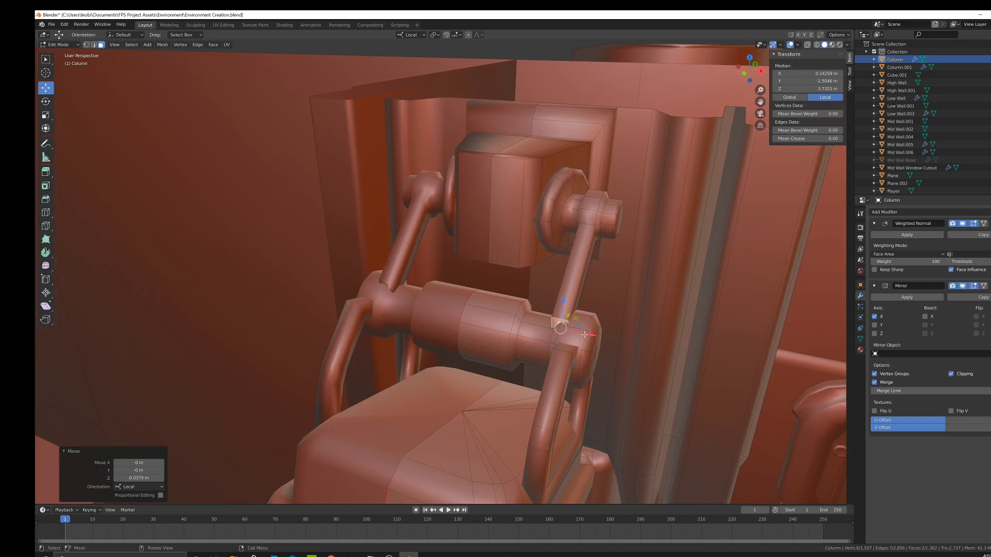
left_click_drag(584, 335, 537, 320)
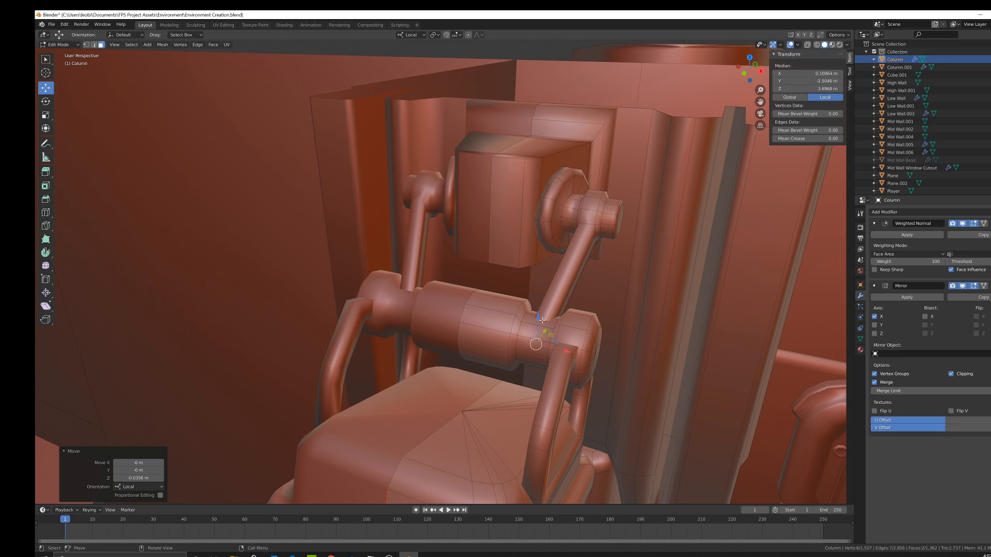
Step: Delete the arm's hidden end faces inside the cylinder bar
scroll(537, 320, "down", 5)
middle_click_drag(582, 312, 520, 257)
key("x")
left_click(542, 316)
key("Tab")
Step: Inset the sloped face above the column's base block by extruding and shrinking it, and move it -0.073 m along local X
scroll(585, 313, "down", 3)
key("Tab")
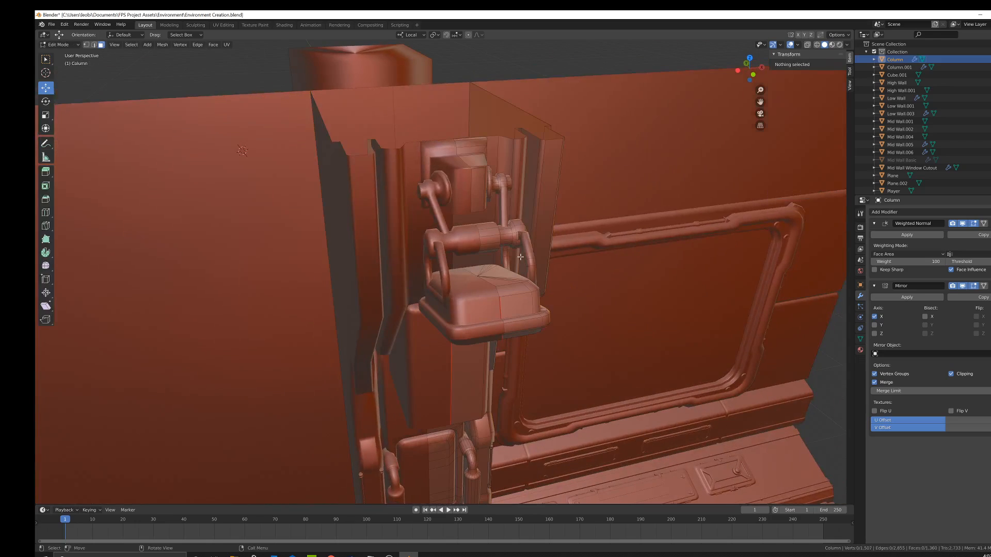
key("Tab")
middle_click_drag(621, 259, 492, 270)
key("Tab")
middle_click_drag(516, 312, 532, 300)
left_click(494, 305)
scroll(533, 301, "up", 5)
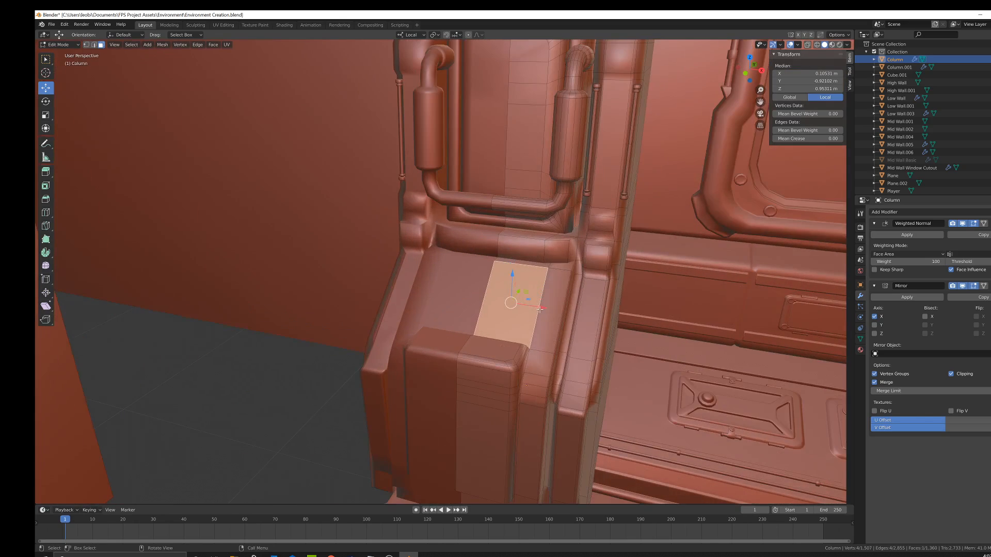
key("e")
key("s")
left_click(564, 319)
left_click_drag(563, 319, 536, 313)
Step: Scale the inset face on the slope above the column's base block by 1.069
middle_click_drag(608, 318, 571, 330)
key("s")
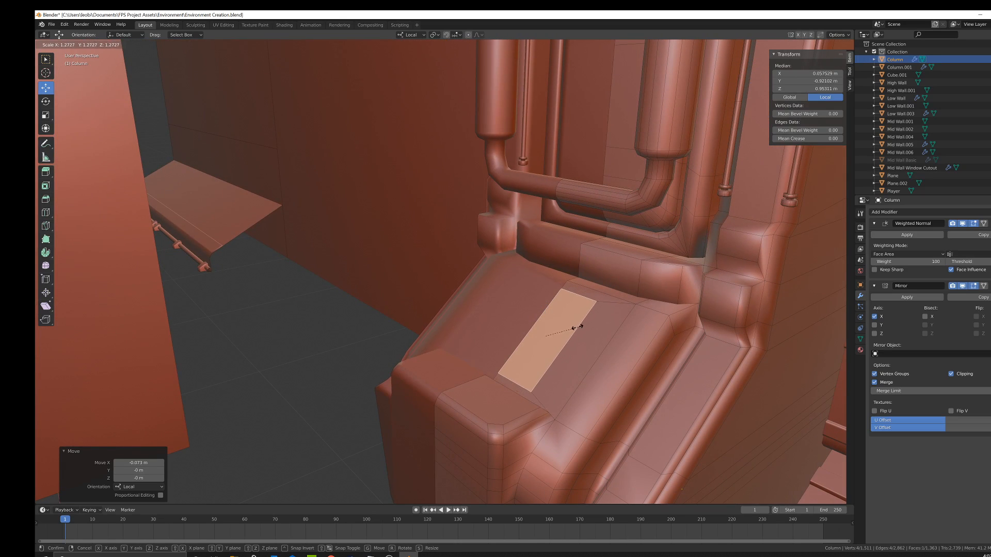
left_click(572, 330)
Step: Try to extrude the inset sloped face outward twice, resize its raised end, and shift it slightly inward along local X
key("e")
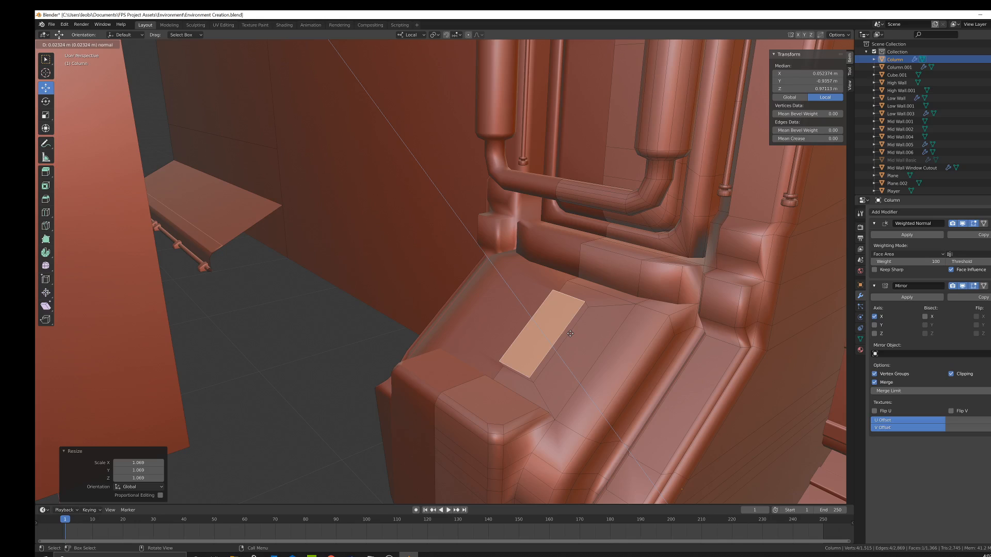
left_click(570, 333)
key("e")
left_click(572, 328)
key("s")
left_click(594, 327)
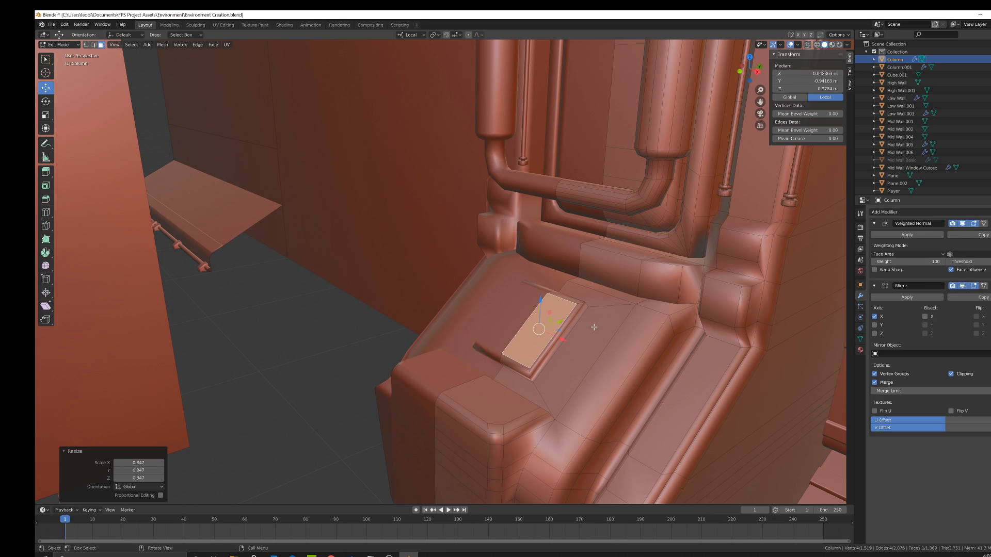
key("s")
left_click(582, 335)
left_click_drag(563, 339, 560, 339)
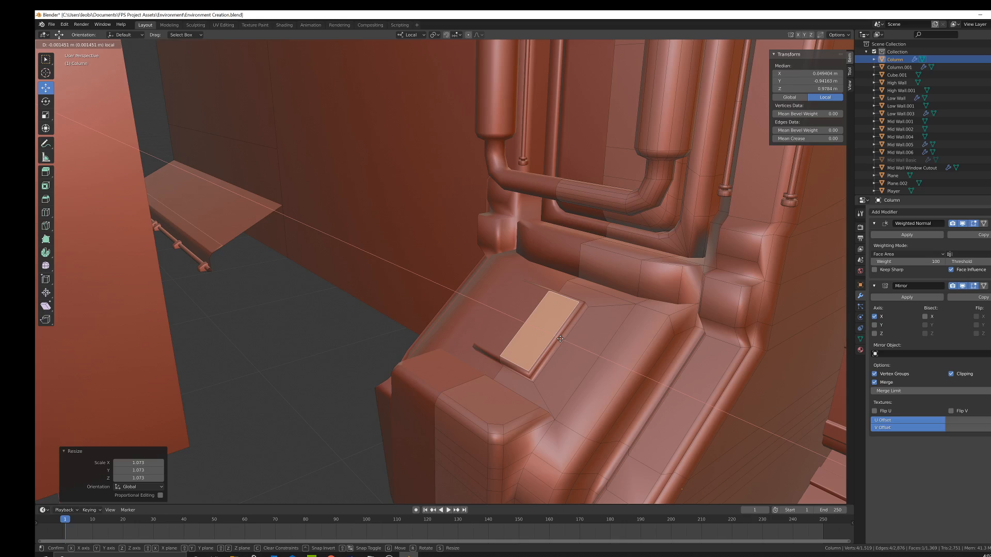
left_click(558, 338)
Step: Try another extrusion of about 0.0095 m on the panel's top face, shrinking it and moving it inward along local X
key("e")
left_click(578, 336)
key("s")
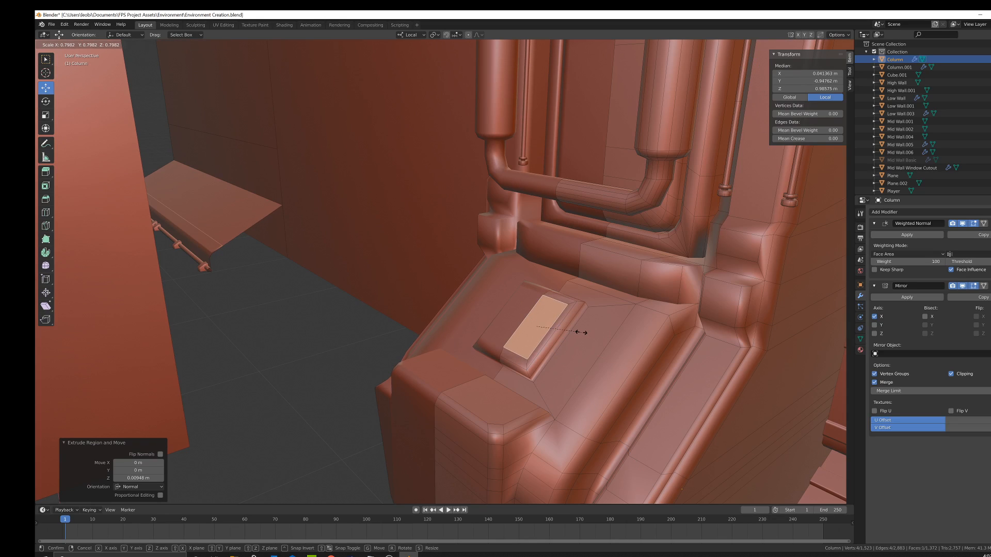
left_click(586, 330)
left_click_drag(560, 337, 555, 337)
key("Tab")
scroll(593, 341, "down", 3)
middle_click_drag(557, 341, 597, 341)
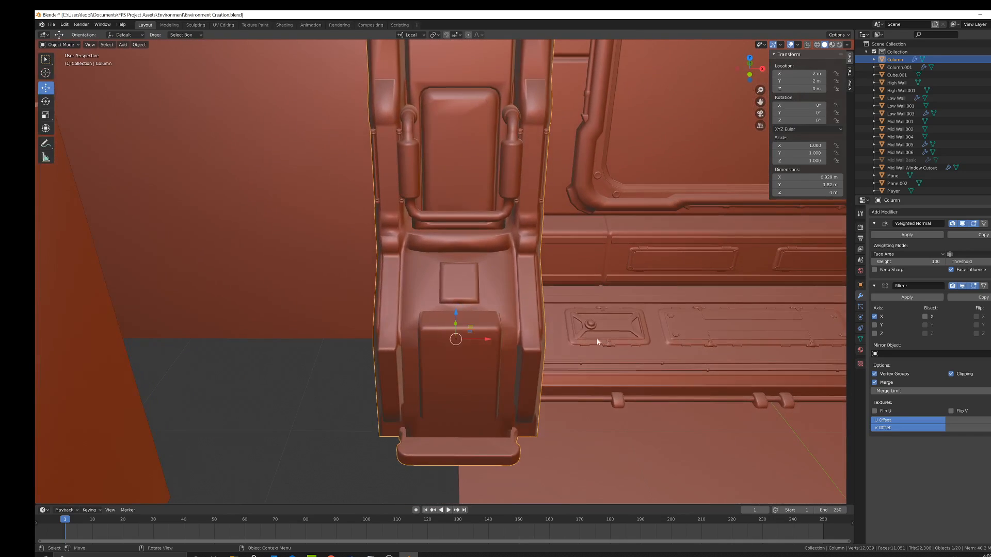
Step: Undo the raised panel's extrusions back to the flat inset face on the slope
key("Tab")
middle_click_drag(496, 321, 255, 199)
key("ctrl+z")
key("ctrl+z")
key("ctrl+z")
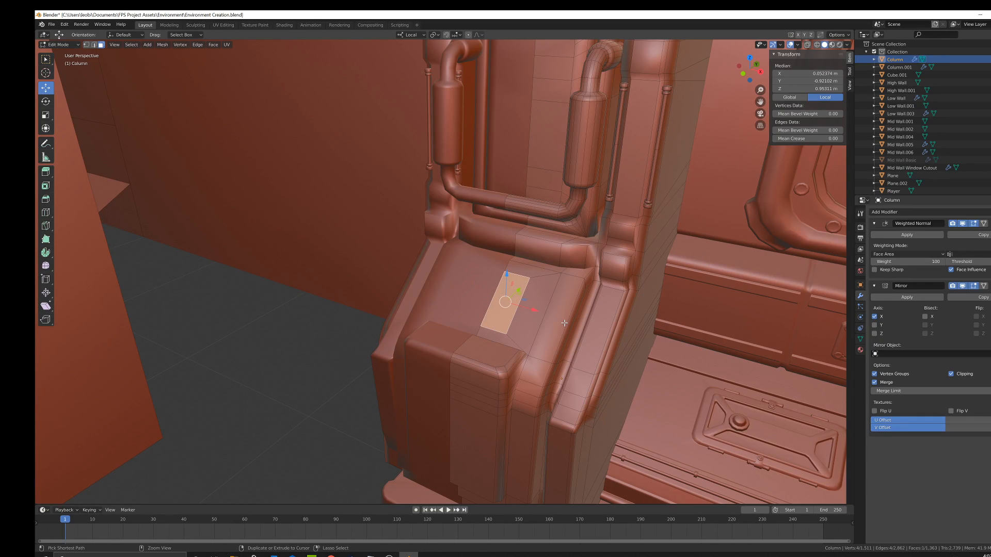
Step: Scale the flat inset face on the slope up by 1.299
key("s")
left_click(579, 321)
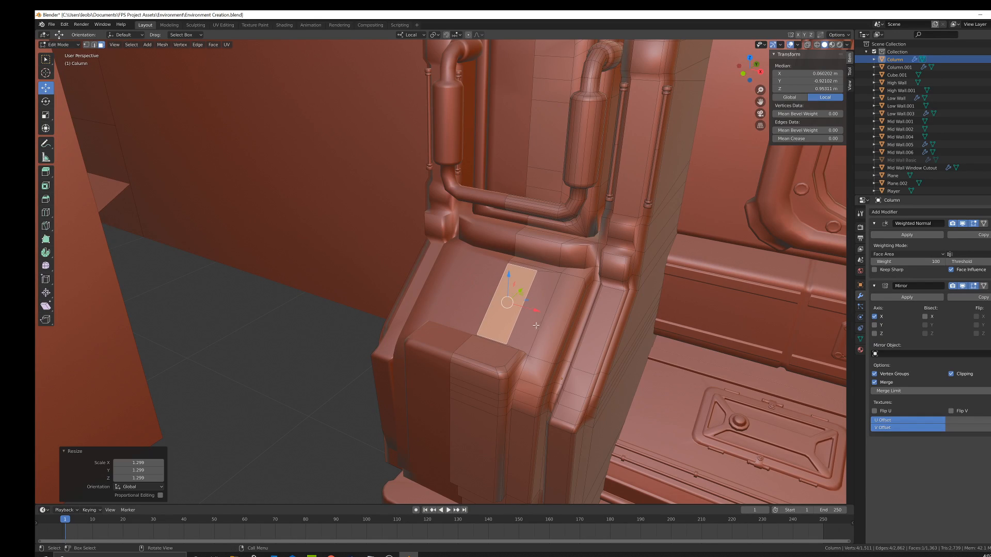
middle_click_drag(591, 321, 558, 326)
Step: Extrude the enlarged sloped face outward 0.0186 m, then extrude it again and scale the end face by 0.897
key("e")
left_click(555, 320)
key("s")
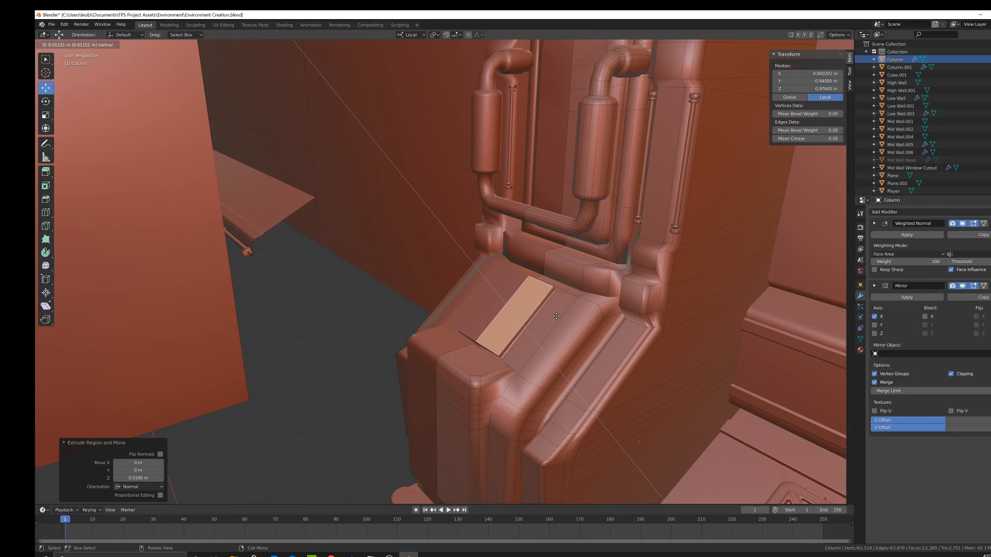
left_click(569, 312)
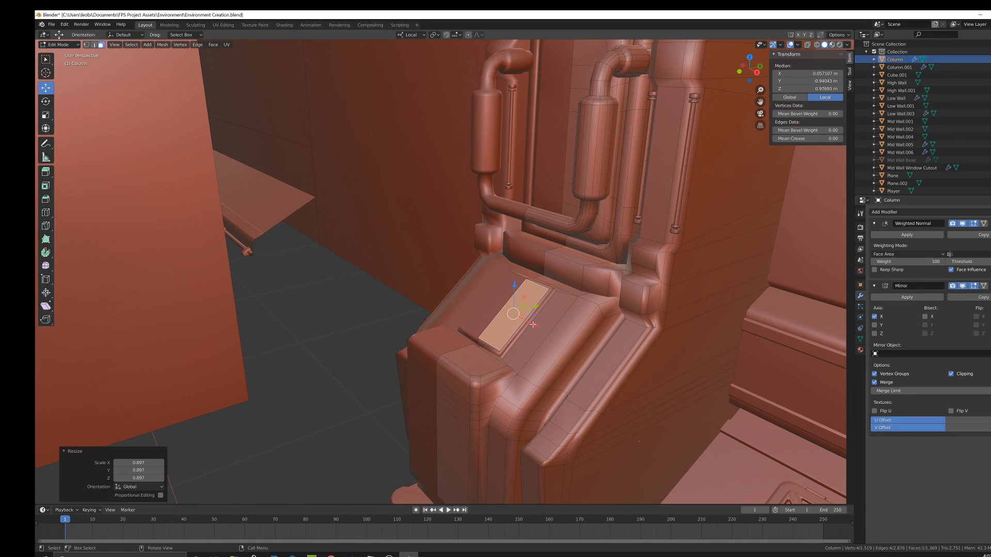
Step: Extrude the panel's top face 0.013 m, shrink it, and move it -0.0125 m along local X
key("e")
left_click(548, 318)
key("s")
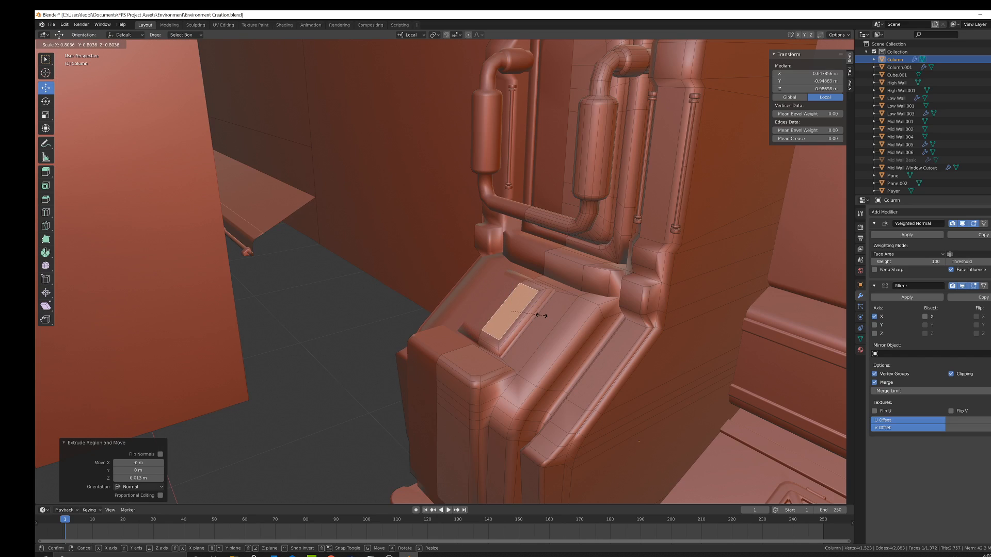
left_click(537, 314)
left_click_drag(530, 320, 527, 319)
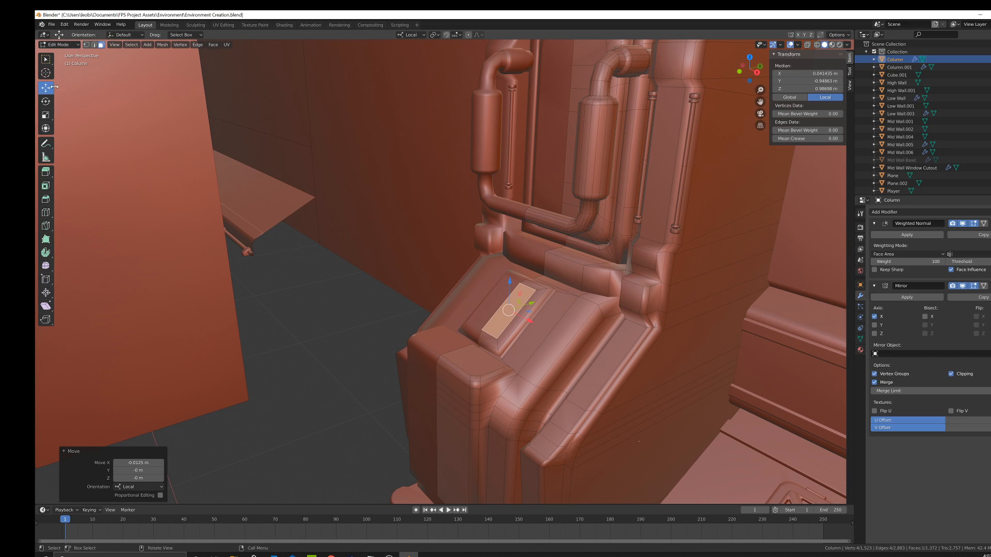
Step: Select only the raised panel's upper and lower corner edges, excluding the surrounding loop edges, and bevel them about 0.011 m
left_click(94, 45)
left_click(284, 253)
scroll(523, 370, "up", 1)
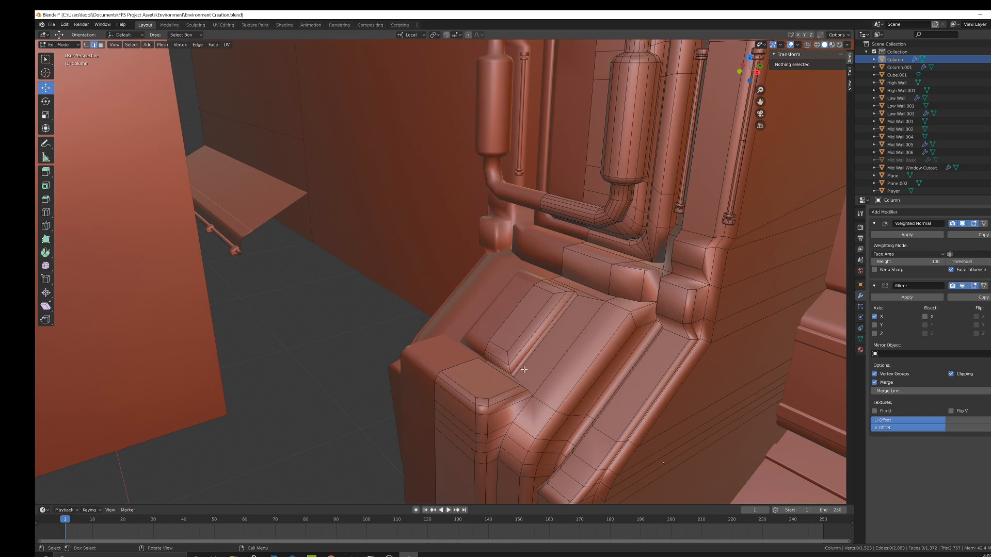
left_click(509, 357, "alt")
left_click(557, 292, "alt+shift")
middle_click_drag(557, 292, 606, 326)
key("c")
right_click(615, 329)
key("ctrl+z")
key("c")
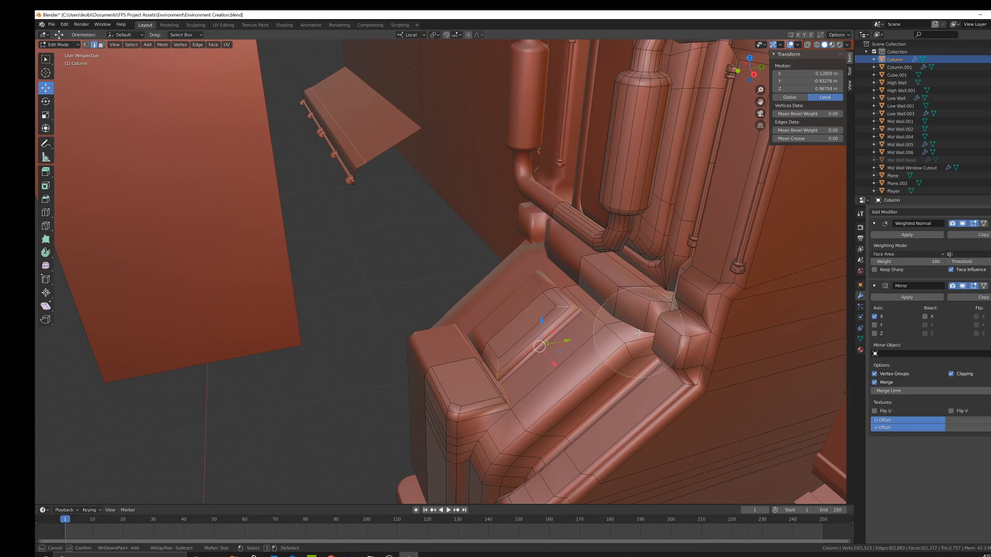
middle_click(637, 334)
right_click(637, 334)
key("c")
scroll(504, 445, "up", 1)
middle_click(519, 438)
right_click(519, 439)
middle_click_drag(519, 439, 554, 386)
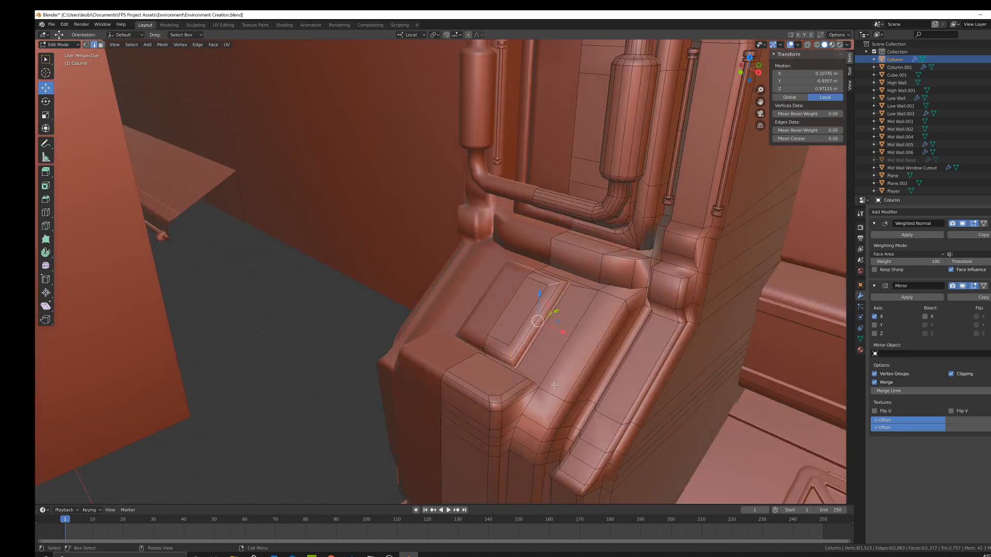
key("ctrl+b")
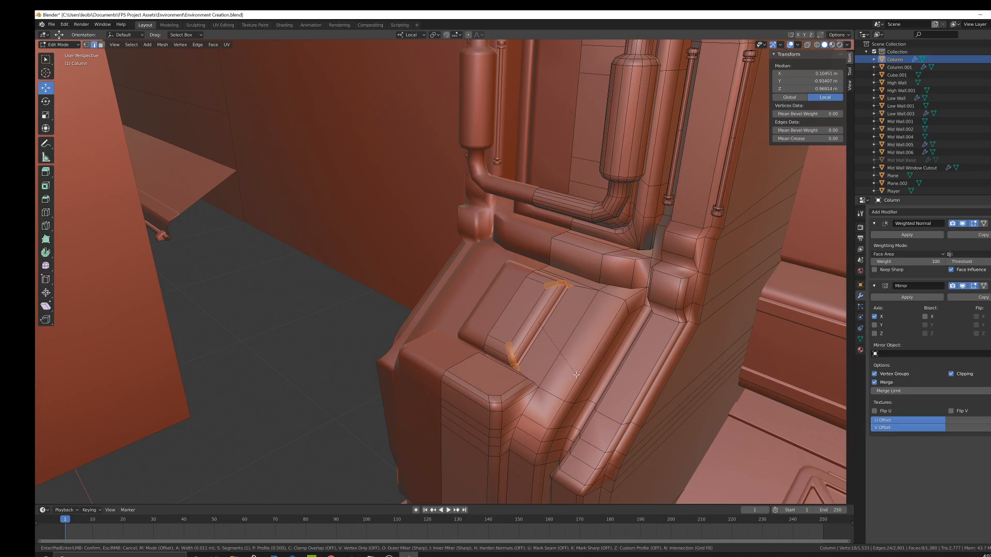
left_click(576, 375)
Step: Bevel the chamfered corner edges of the raised panel again with an offset of about 0.0058 m and one segment
middle_click_drag(576, 374, 558, 381)
left_click(544, 385)
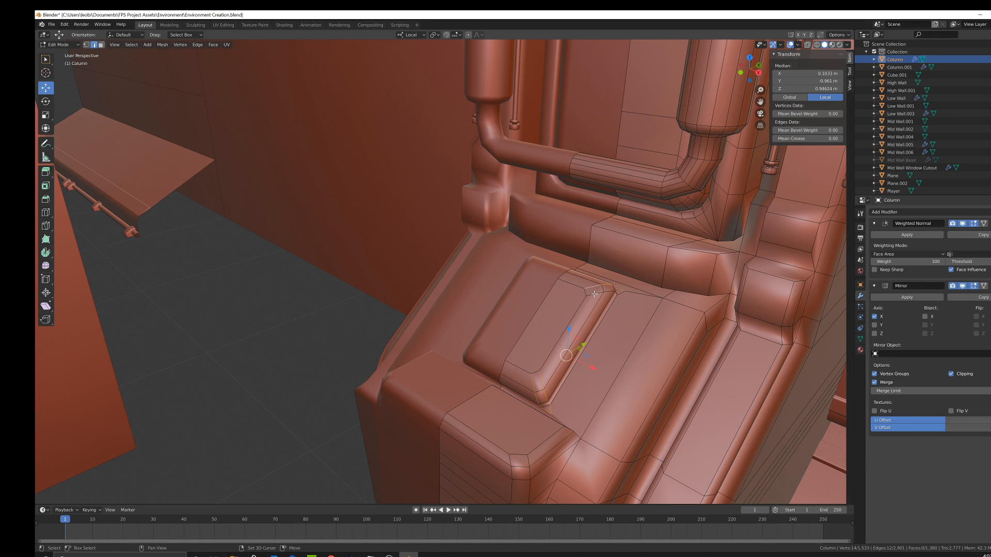
middle_click_drag(616, 305, 650, 318)
key("ctrl+b")
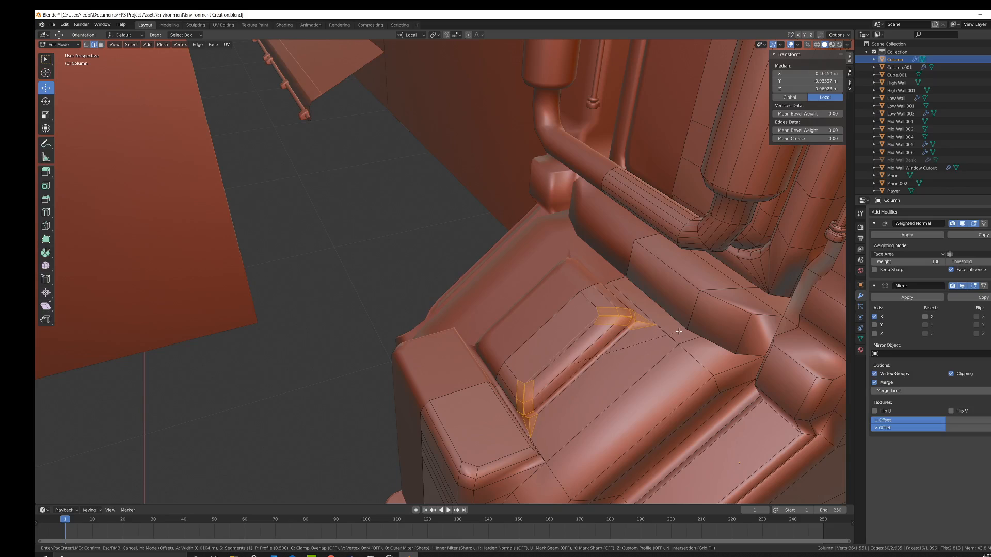
left_click(677, 332)
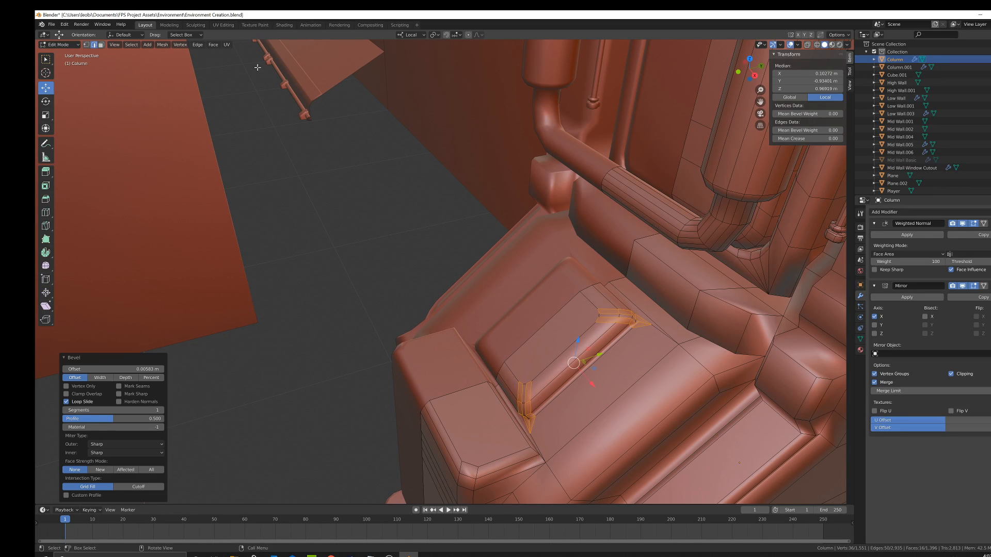
Step: Merge the stray bevel vertices beside the panel's upper corner into the neighbouring slope vertex using Merge At Last
left_click(86, 45)
left_click(347, 203)
middle_click_drag(594, 270, 579, 276)
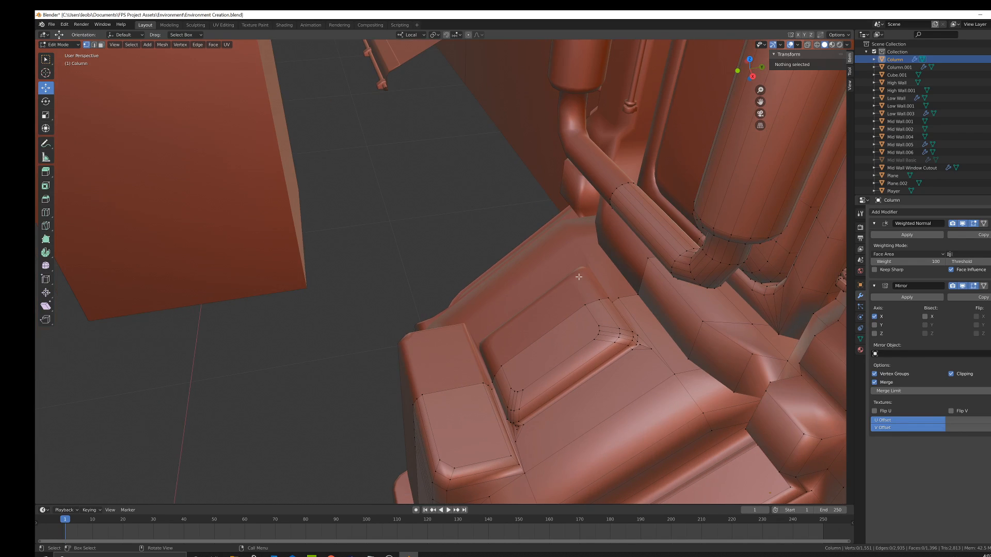
left_click(640, 345)
left_click(656, 351, "shift")
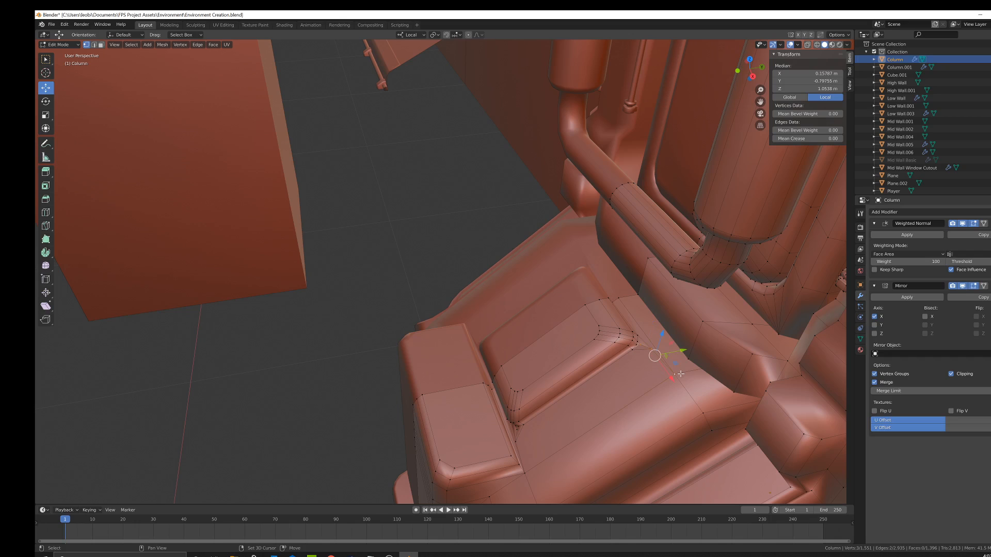
right_click(681, 374)
mouse_move(730, 377)
left_click(804, 383)
Step: Merge the stray bevel vertices beside the panel's lower corner into the vertex at the base block's edge, At Last
middle_click_drag(609, 330, 553, 336)
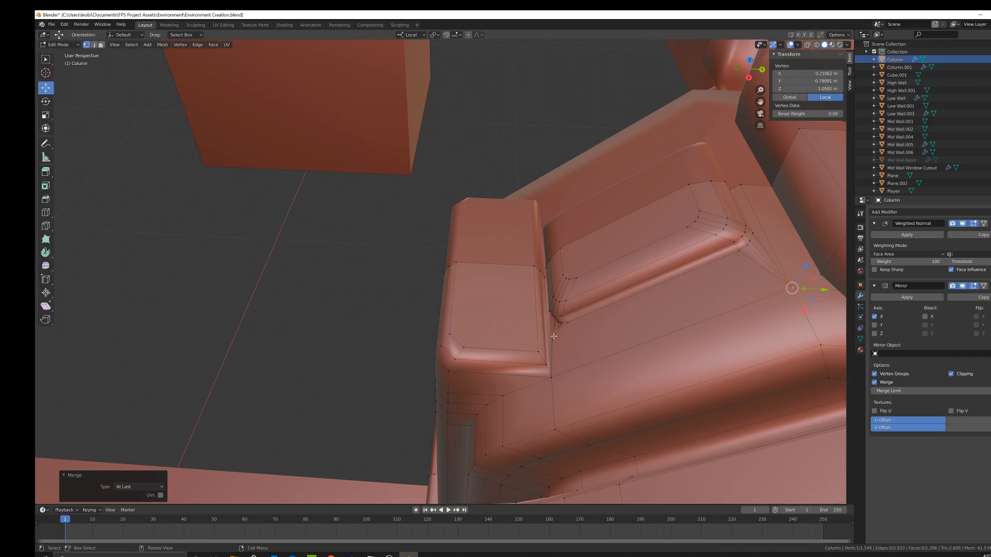
left_click(558, 327)
left_click(552, 345, "shift")
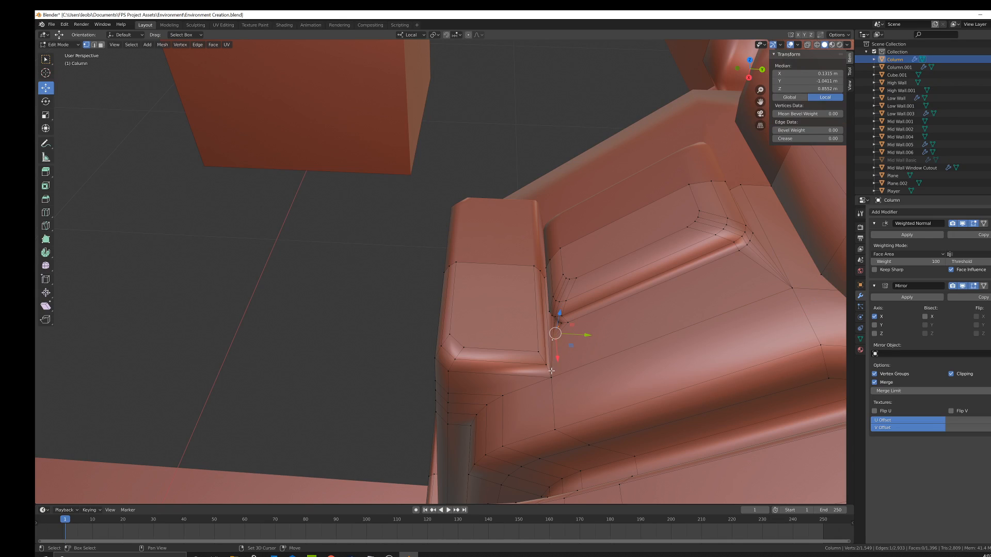
right_click(649, 360)
mouse_move(682, 360)
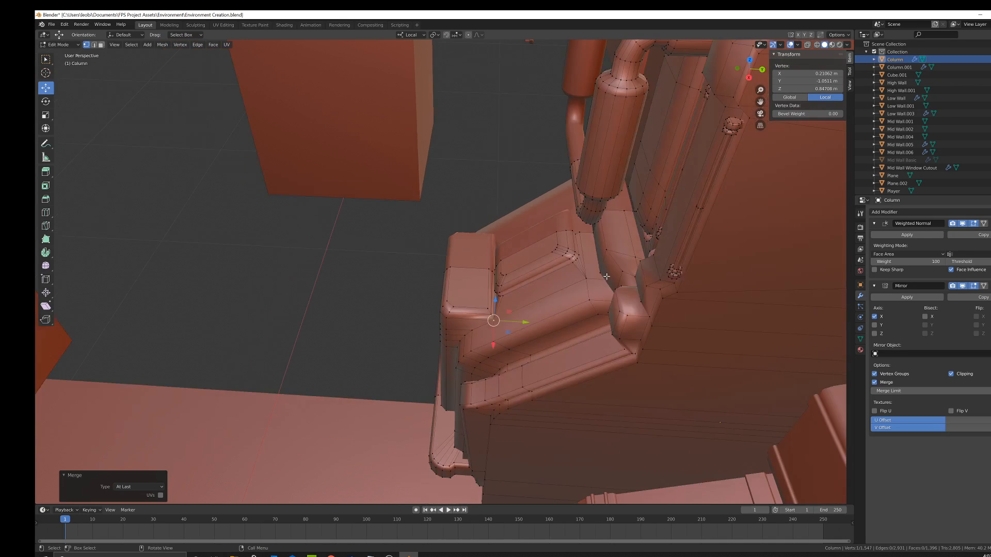
Step: Leave mesh editing and examine the whole column beside the walls from several angles
mouse_move(568, 289)
middle_mouse_down()
mouse_move(583, 284)
mouse_move(586, 248)
mouse_move(516, 268)
mouse_move(553, 292)
mouse_move(531, 274)
mouse_move(506, 292)
mouse_move(549, 273)
mouse_move(560, 287)
mouse_move(549, 293)
middle_mouse_up()
key("Tab")
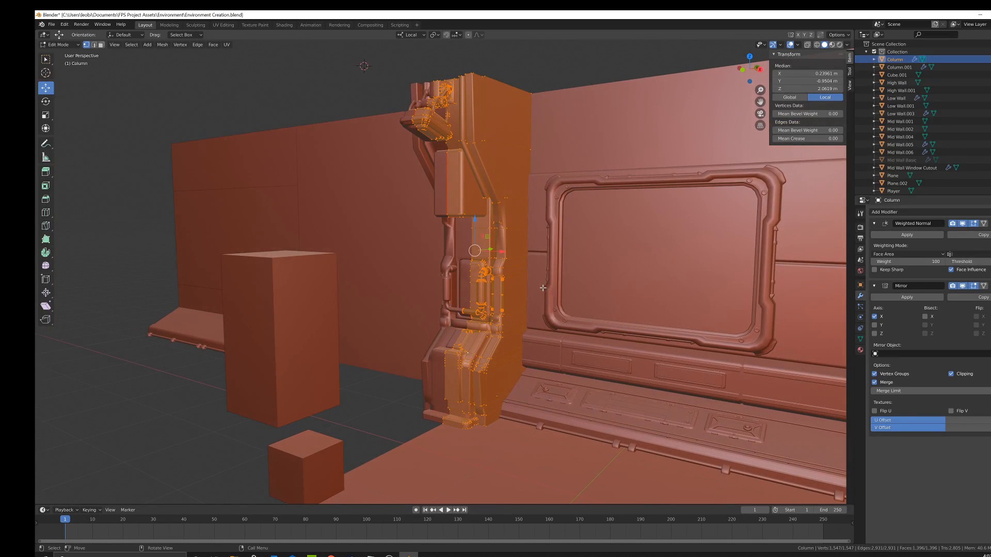
key("Tab")
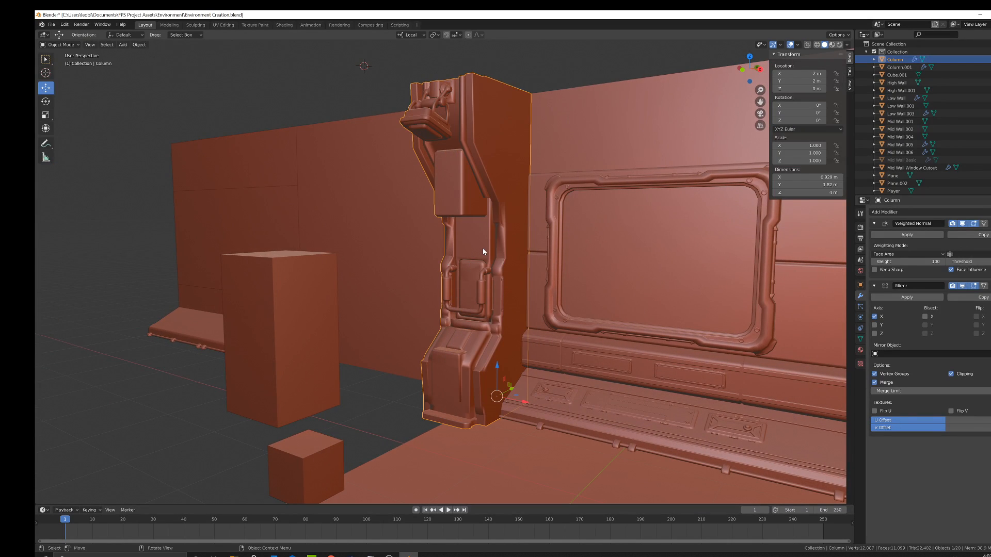
middle_click_drag(483, 251, 530, 298)
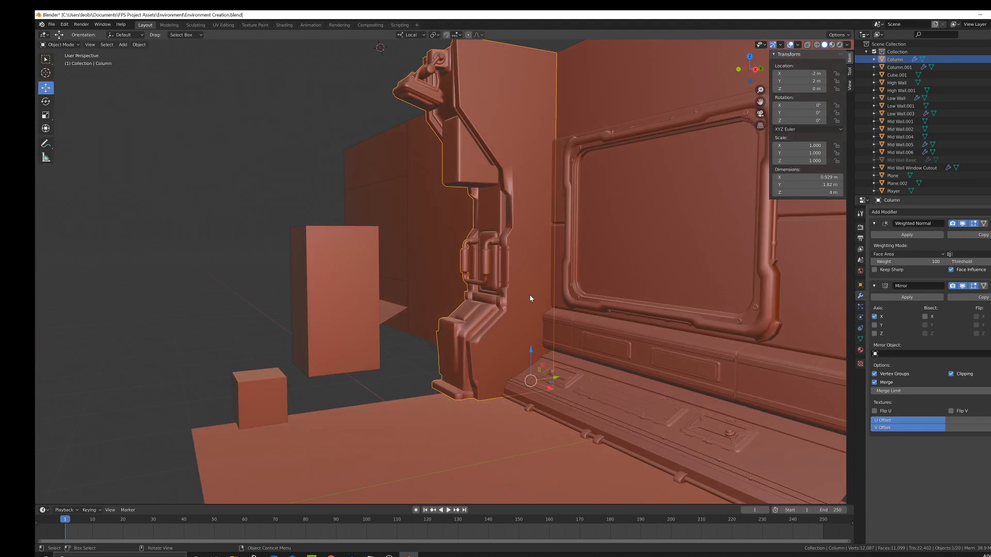
middle_click_drag(504, 342, 487, 351)
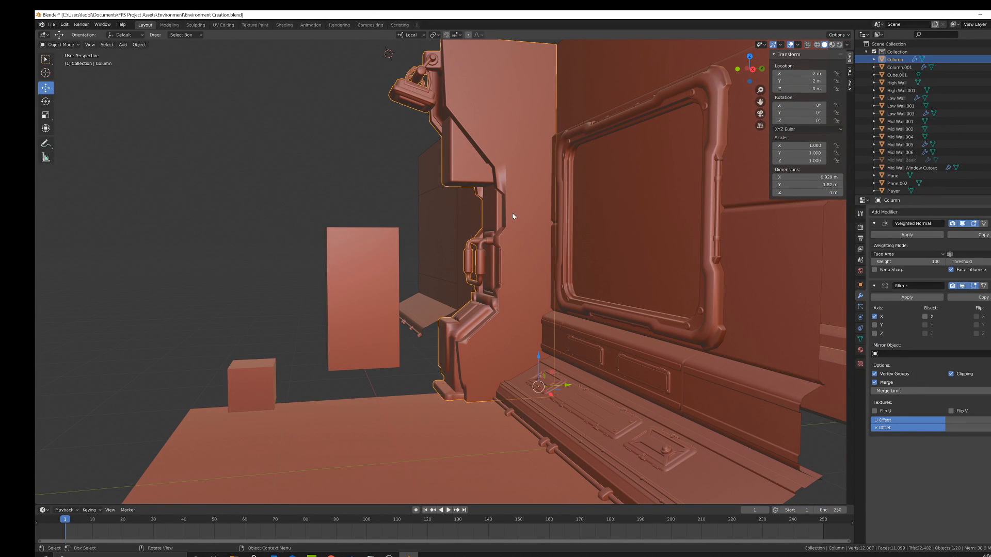
middle_click_drag(511, 216, 508, 320)
scroll(506, 327, "up", 3)
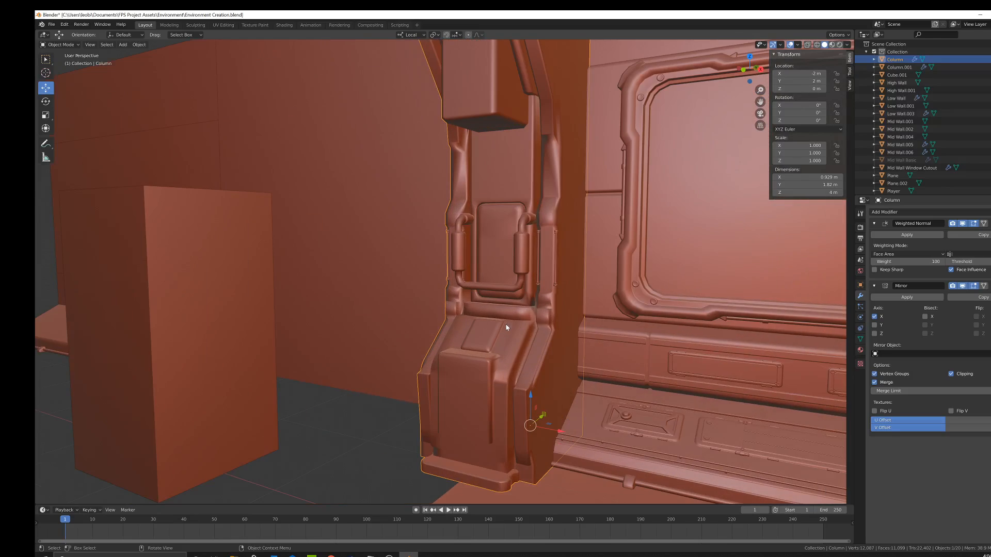
middle_click_drag(560, 350, 517, 300)
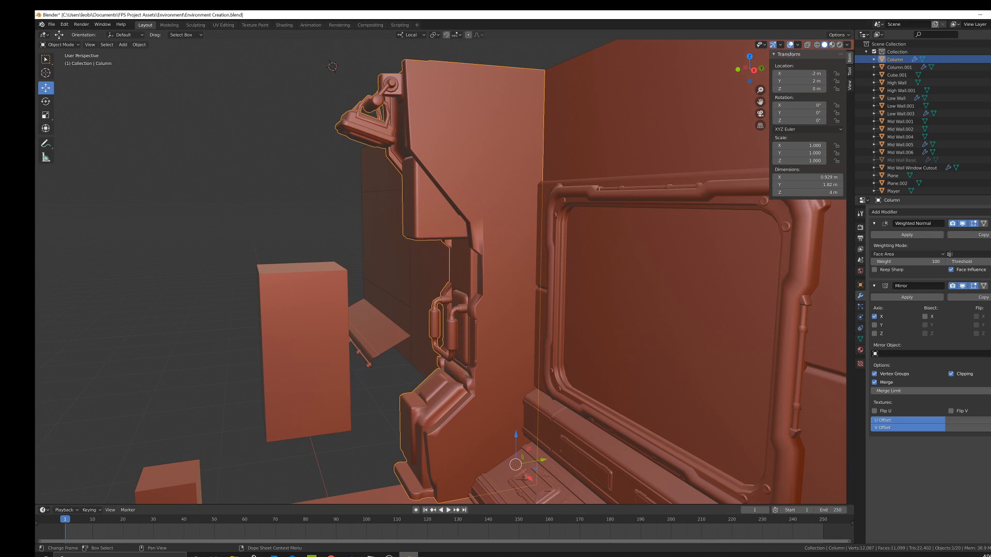
mouse_move(389, 556)
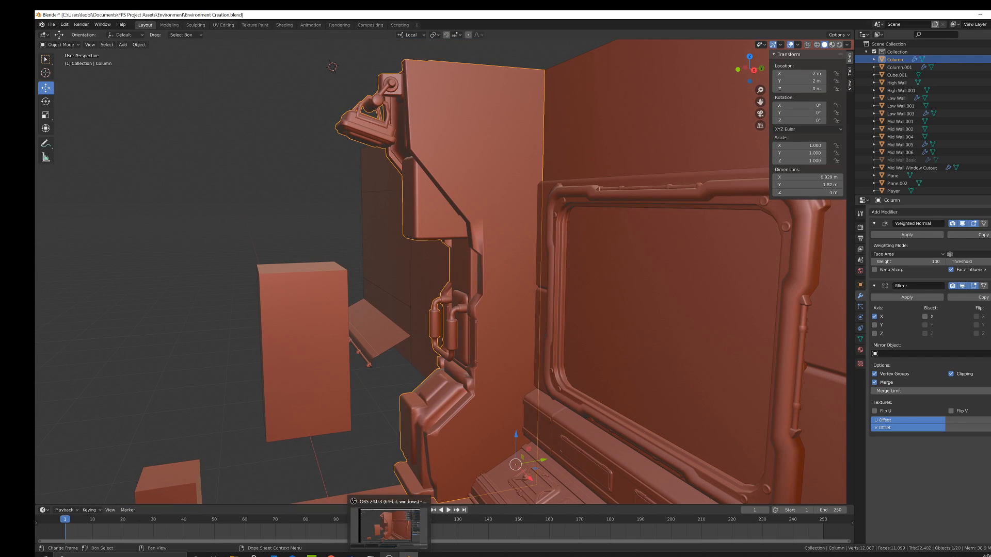
left_click(394, 537)
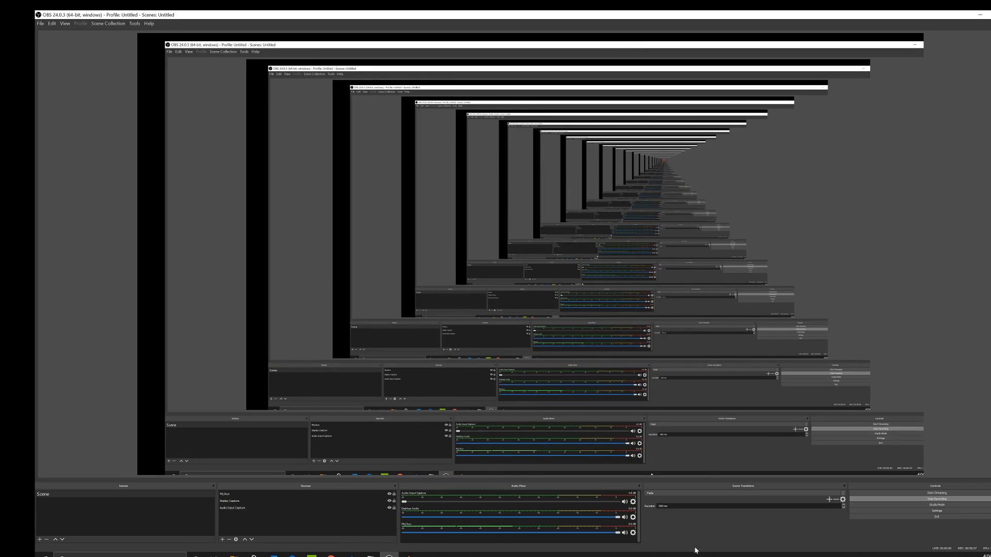